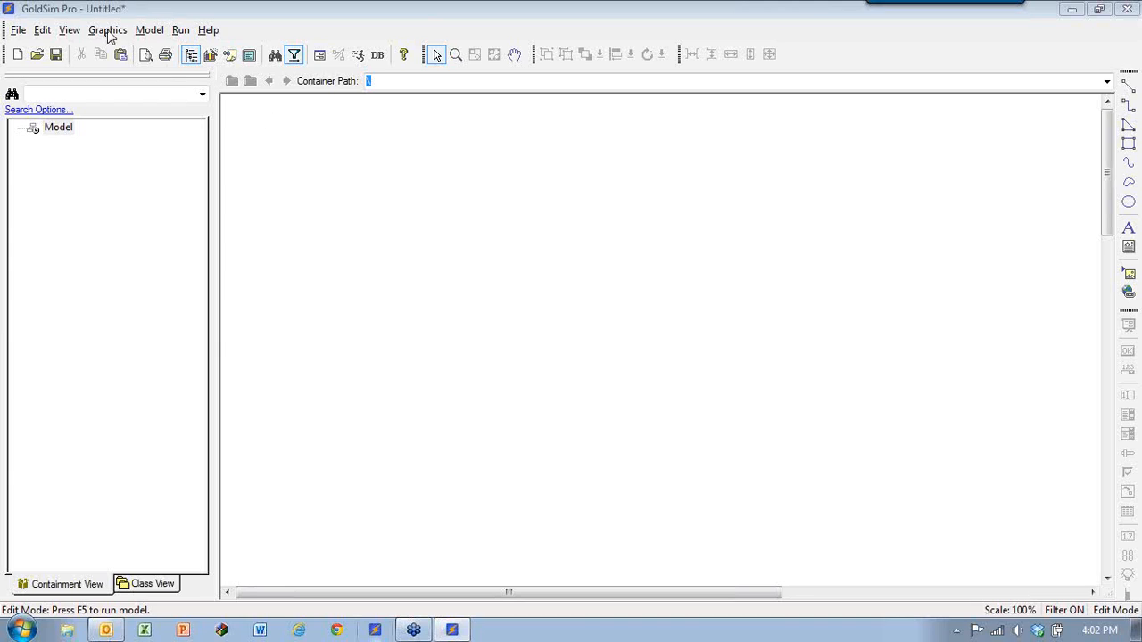
Step: Open the Days set from the model's array labels for editing
{"action": "left_click", "coordinate": [149, 31]}
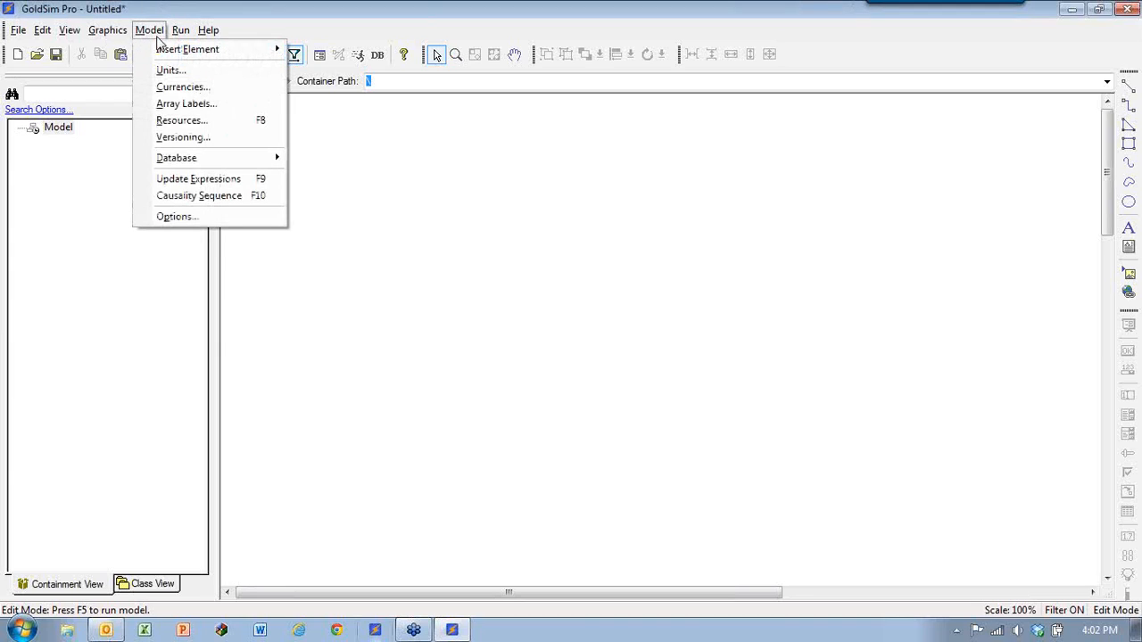
{"action": "left_click", "coordinate": [218, 105]}
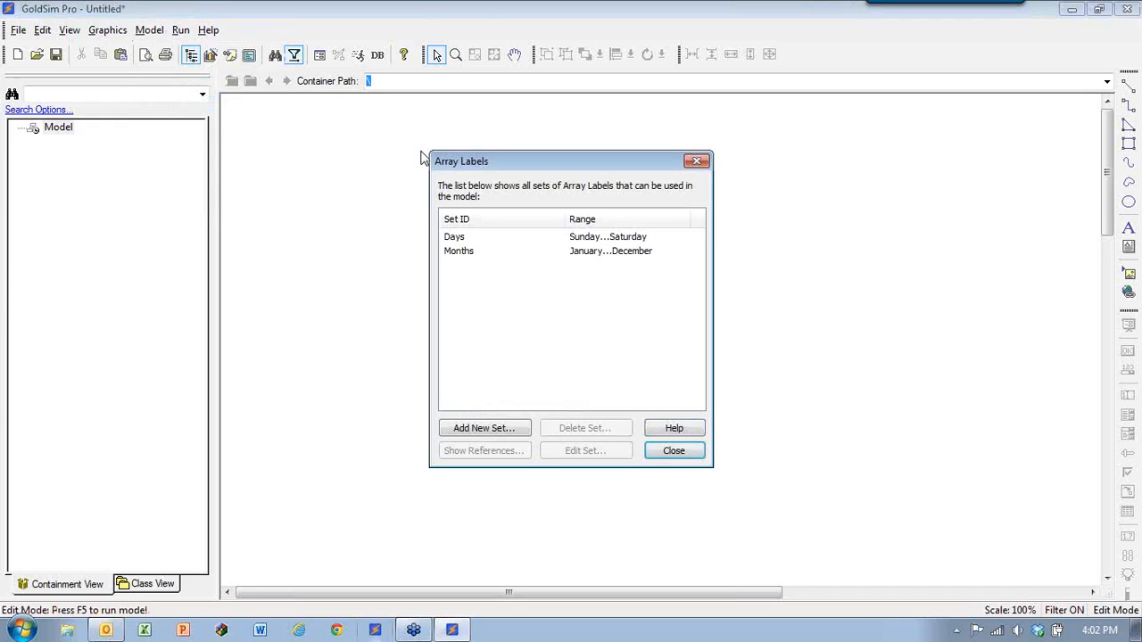
{"action": "left_click_drag", "start_coordinate": [453, 166], "coordinate": [437, 143]}
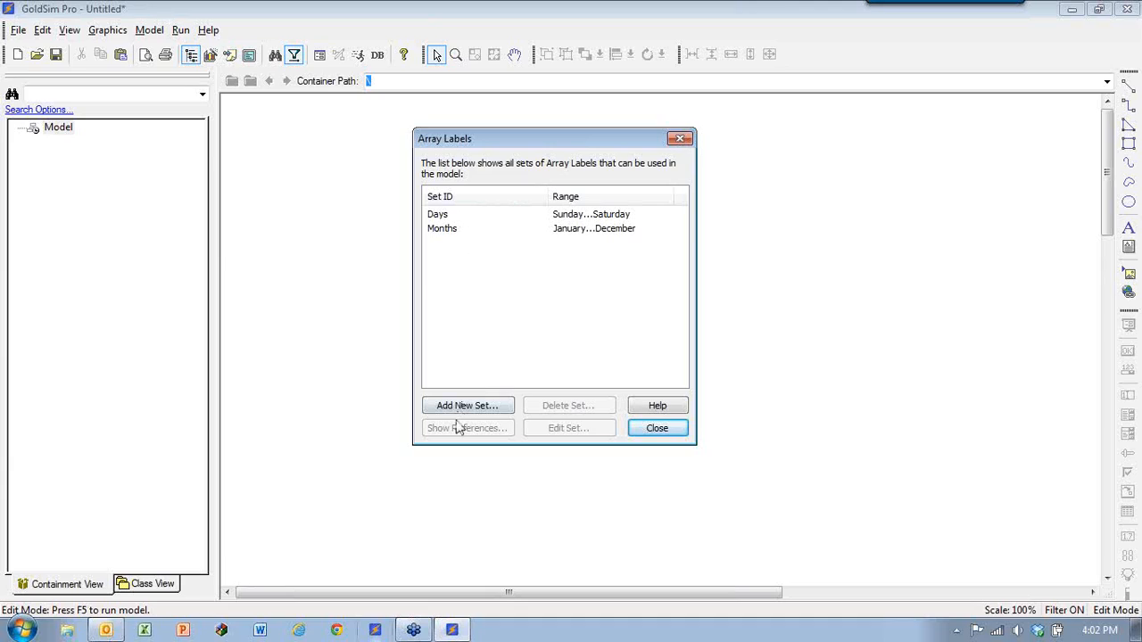
{"action": "left_click", "coordinate": [442, 228]}
{"action": "left_click", "coordinate": [441, 214]}
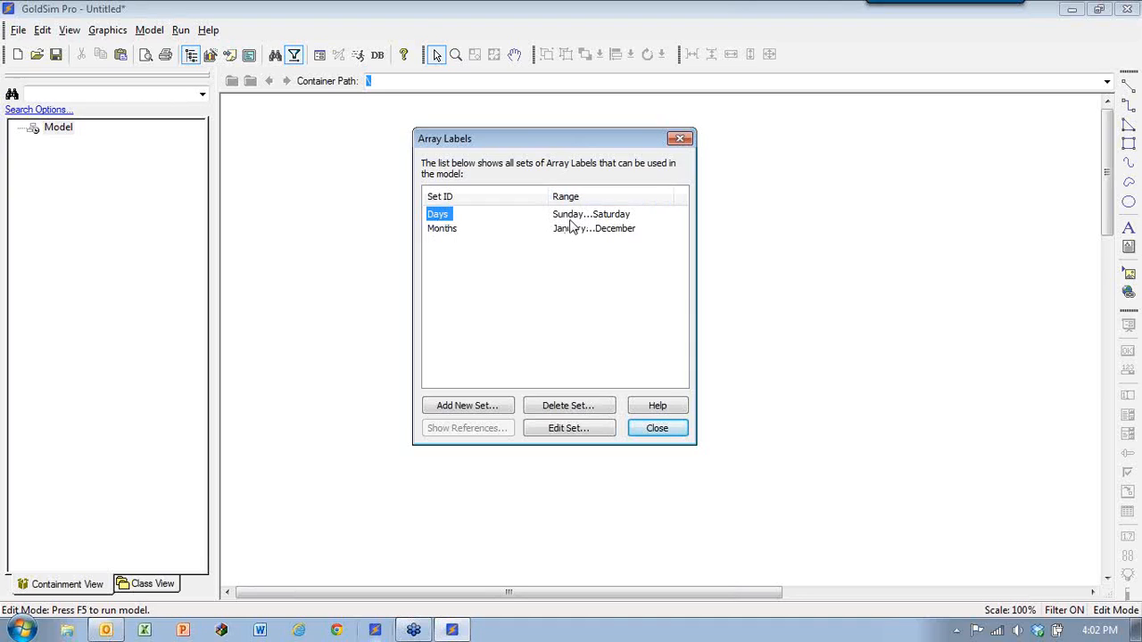
{"action": "left_click", "coordinate": [563, 429]}
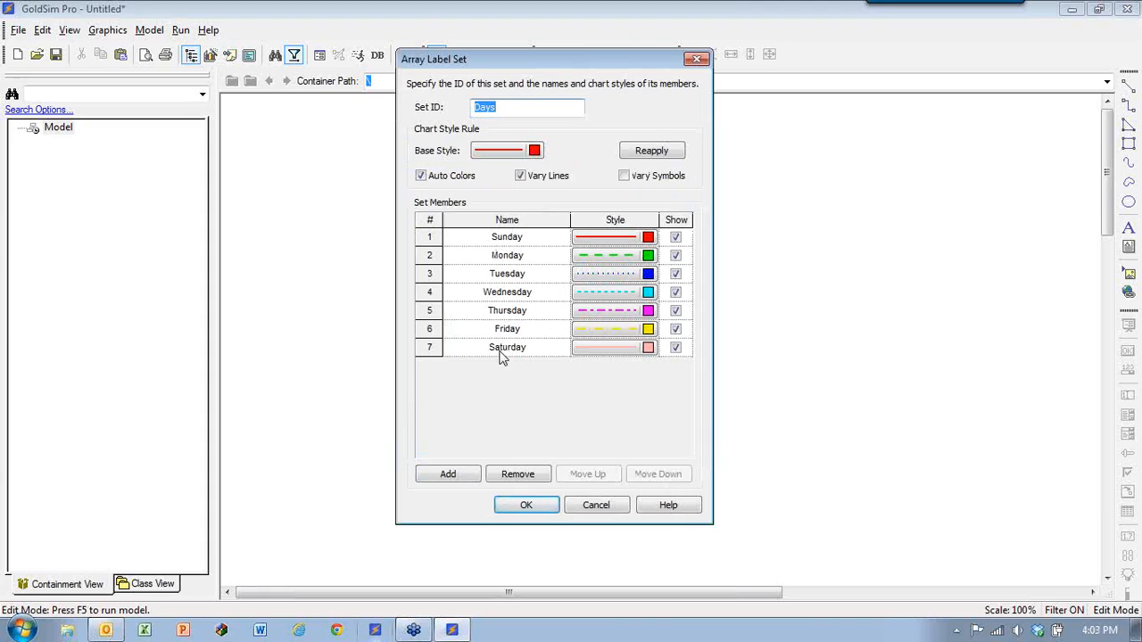
Step: Move Wednesday up one place in the Days set's member order, and return it below Tuesday
{"action": "left_click", "coordinate": [509, 295]}
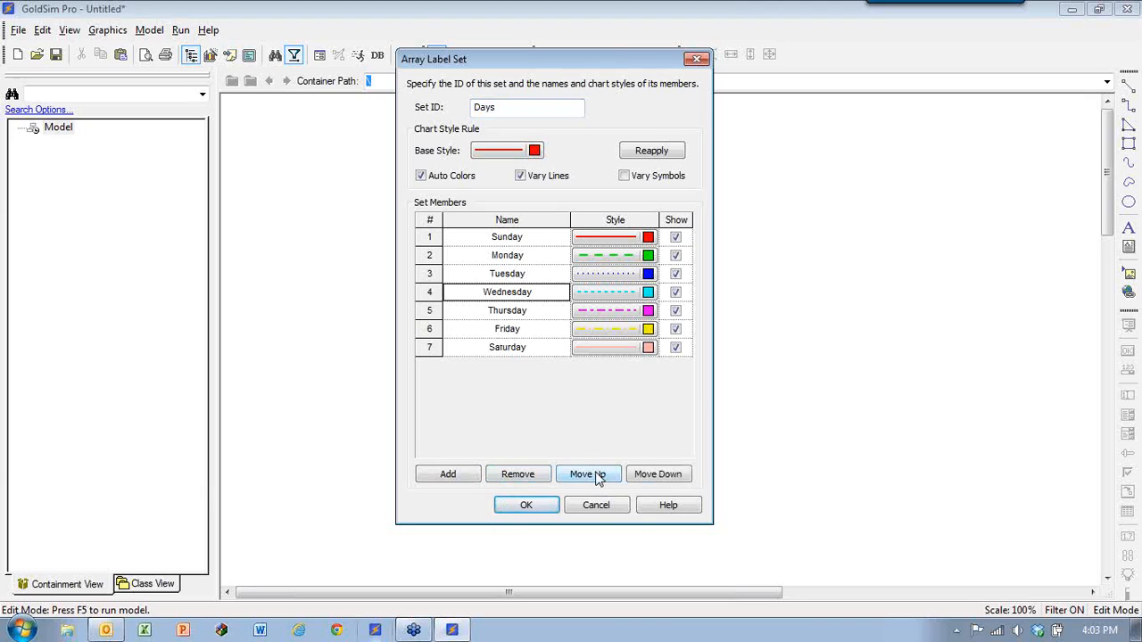
{"action": "left_click", "coordinate": [589, 477]}
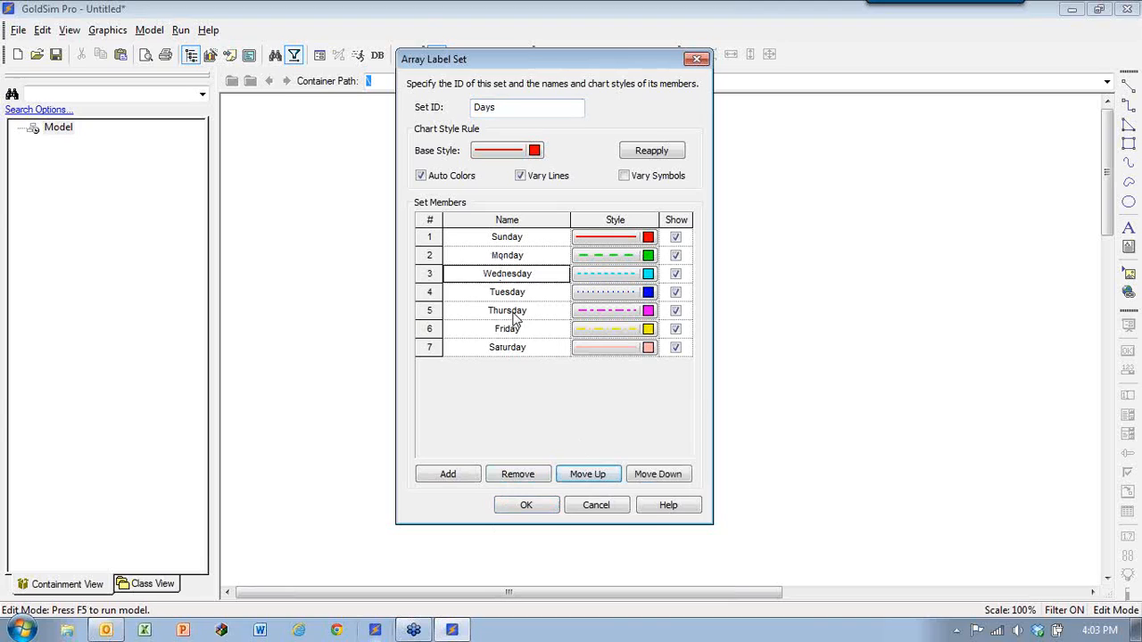
{"action": "left_click", "coordinate": [652, 480]}
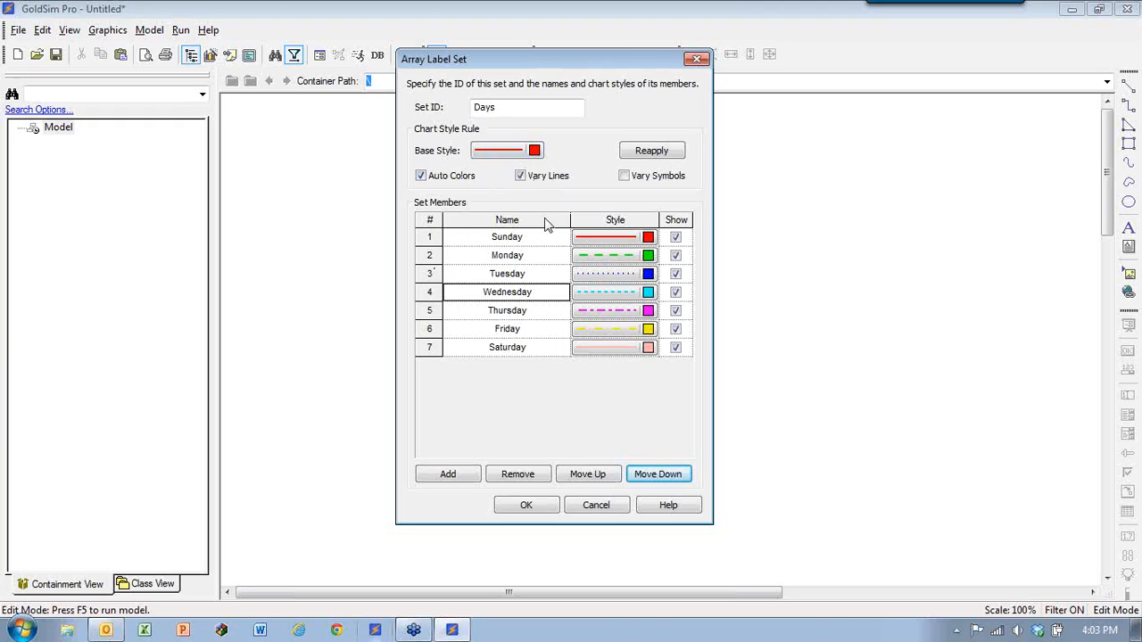
Step: Try the Days set's chart style rule with varied lines off, and with automatic colors off and varied lines on, reapplying each
{"action": "left_click", "coordinate": [521, 175]}
{"action": "left_click", "coordinate": [661, 153]}
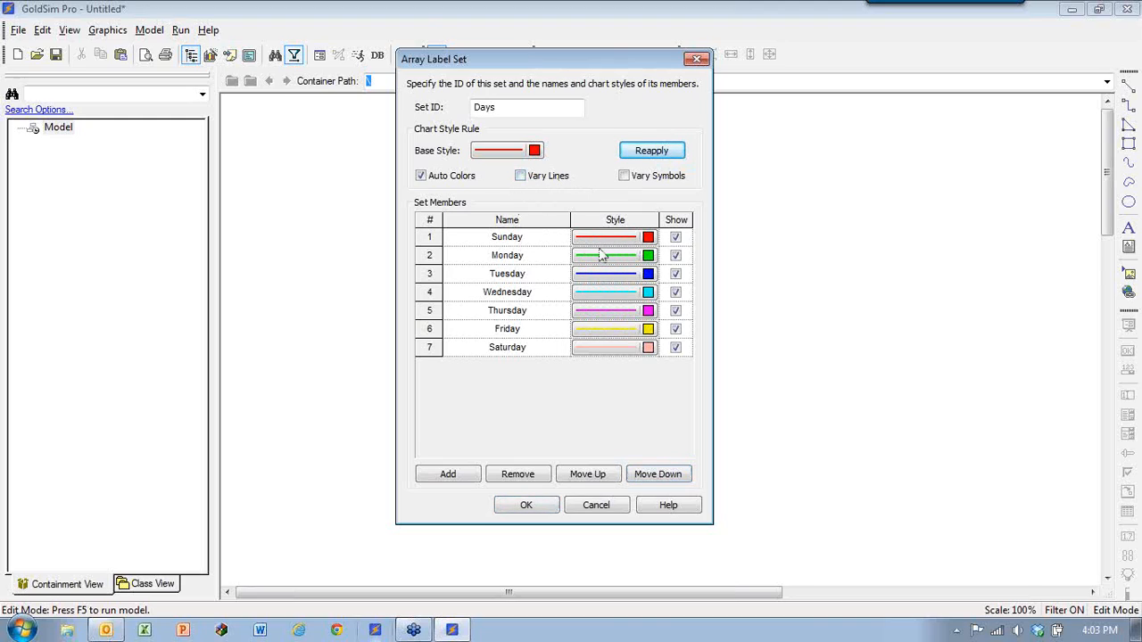
{"action": "left_click", "coordinate": [421, 175]}
{"action": "left_click", "coordinate": [651, 152]}
{"action": "left_click", "coordinate": [521, 175]}
{"action": "left_click", "coordinate": [661, 155]}
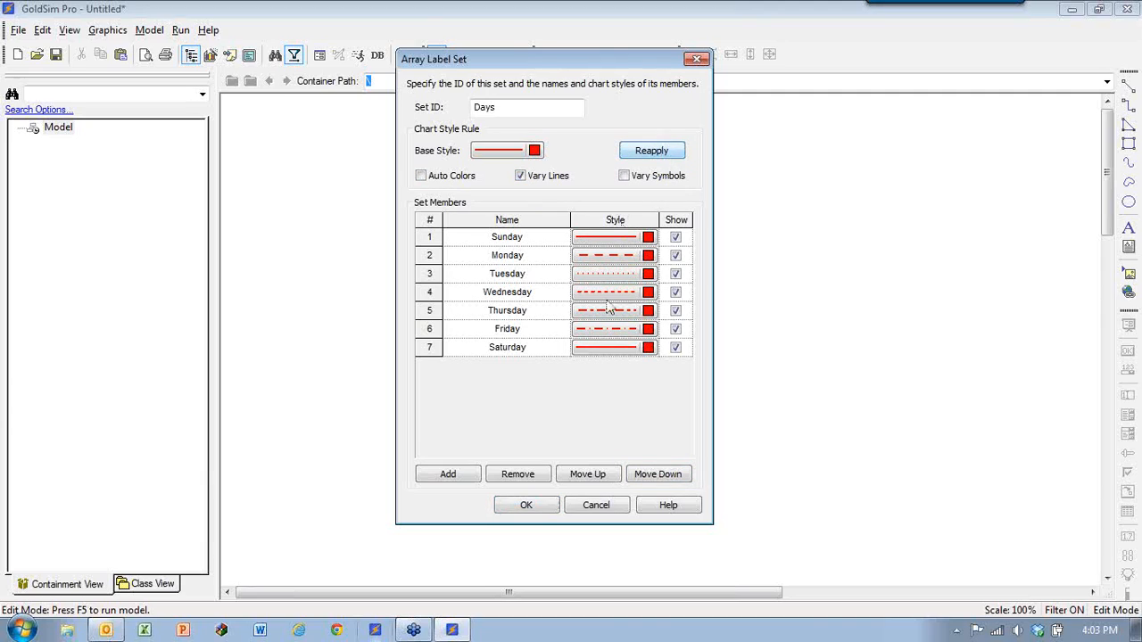
Step: Enable automatic colors and disable varied lines for the Days set, and reapply the chart style rule to its members
{"action": "left_click", "coordinate": [421, 176]}
{"action": "left_click", "coordinate": [521, 176]}
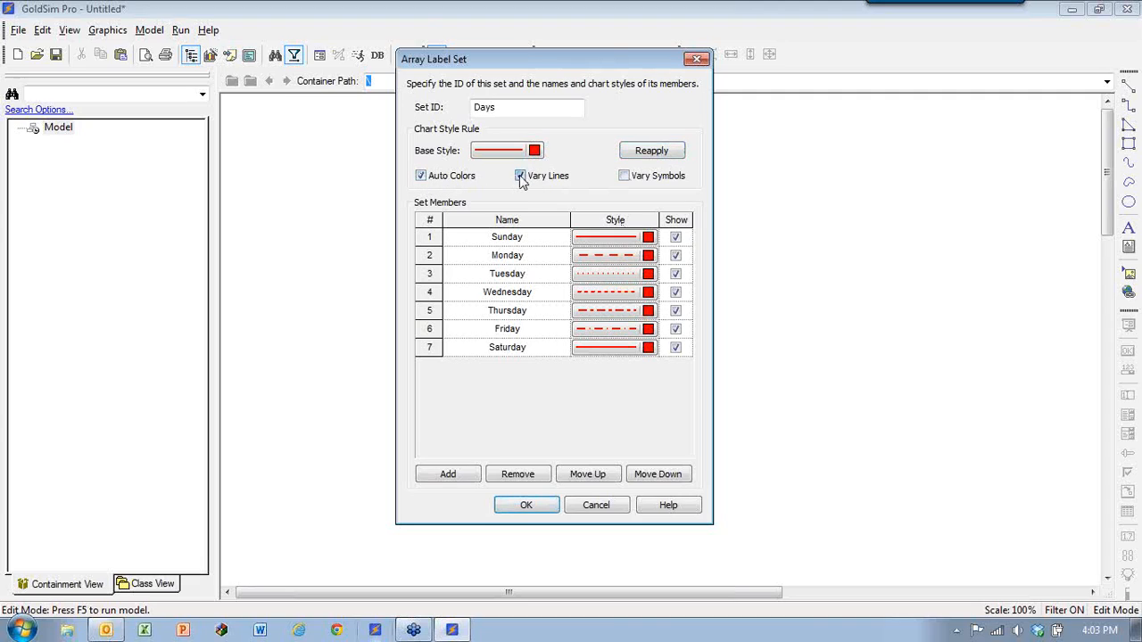
{"action": "left_click", "coordinate": [658, 150]}
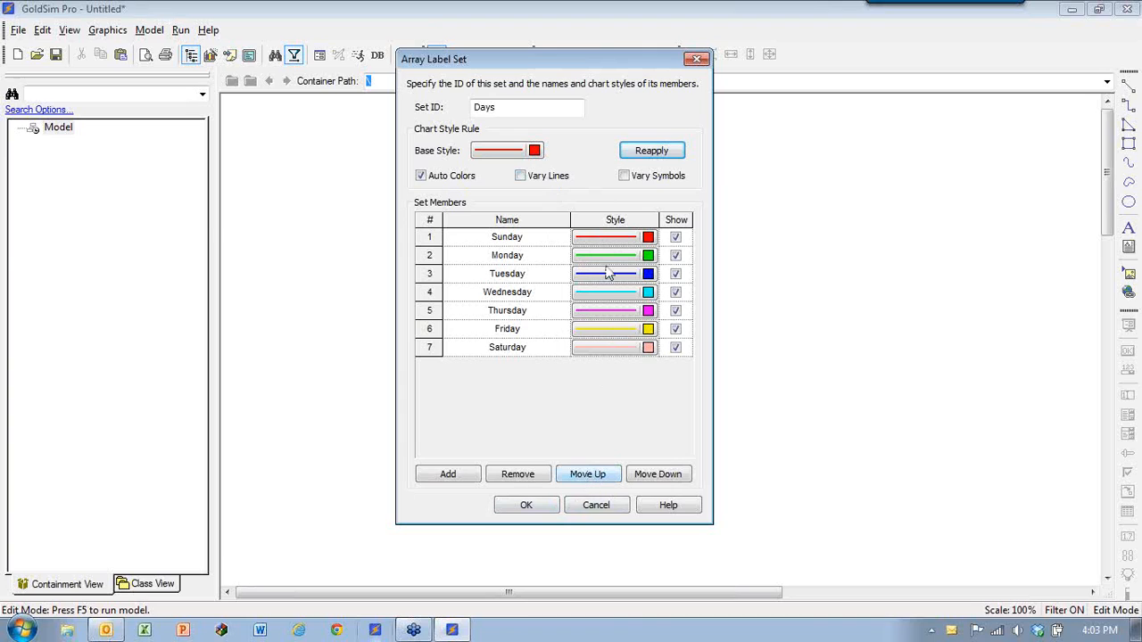
Step: Inspect Wednesday's line, symbol and fill style attributes, and leave them without saving
{"action": "double_click", "coordinate": [605, 294]}
{"action": "left_click_drag", "start_coordinate": [585, 167], "coordinate": [848, 124]}
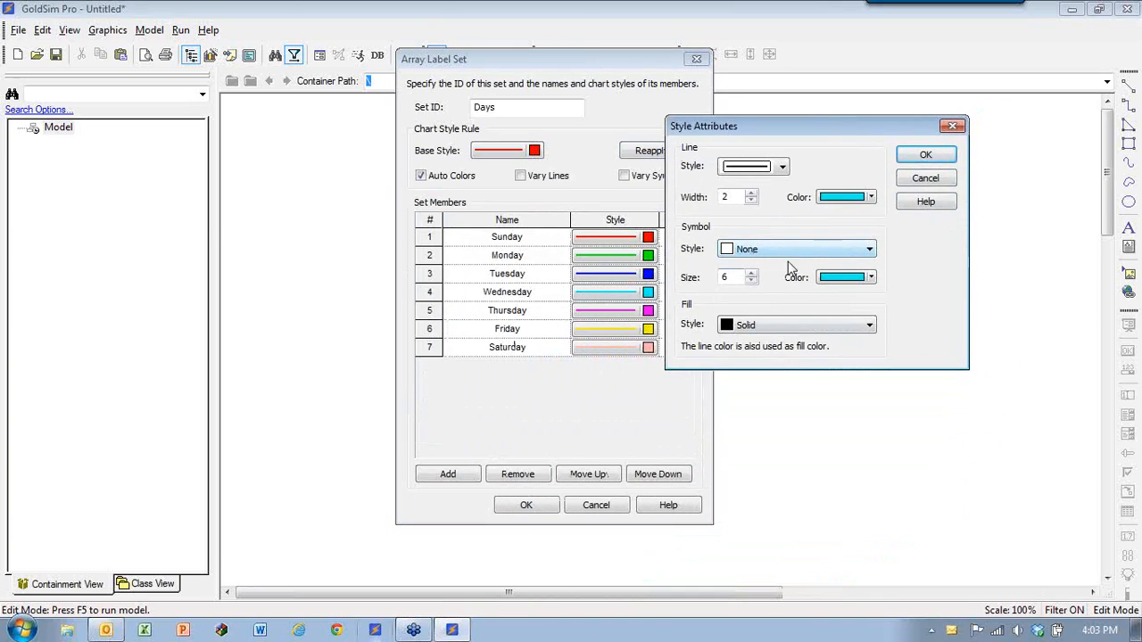
{"action": "left_click", "coordinate": [923, 182]}
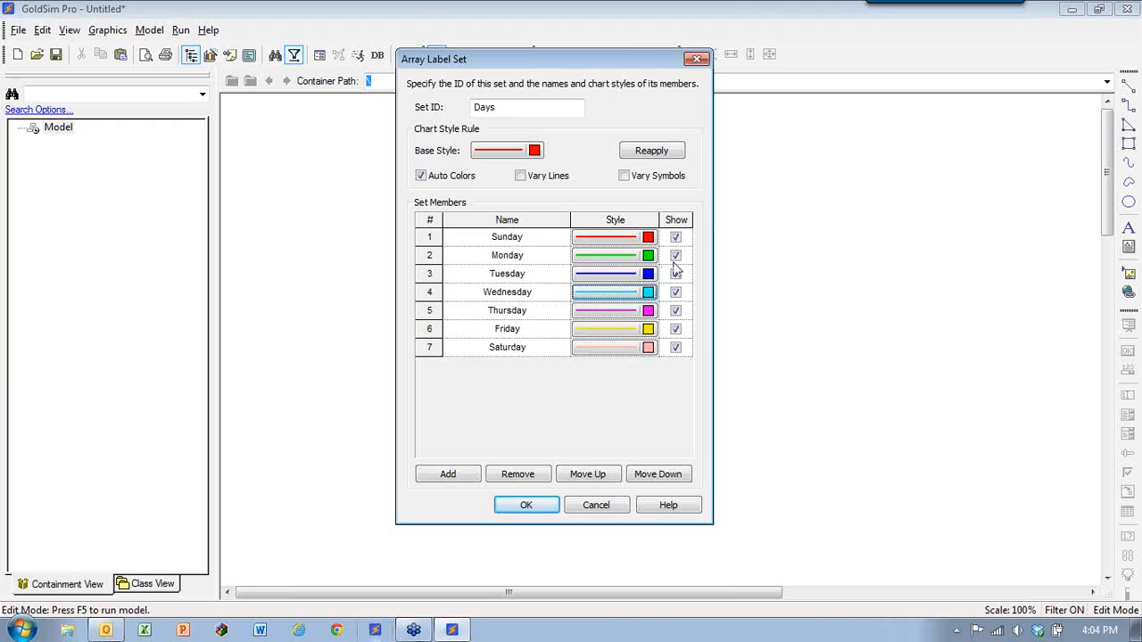
Step: Toggle Tuesday's Show option off and on again, save the Days set and close the array labels list
{"action": "left_click", "coordinate": [676, 273]}
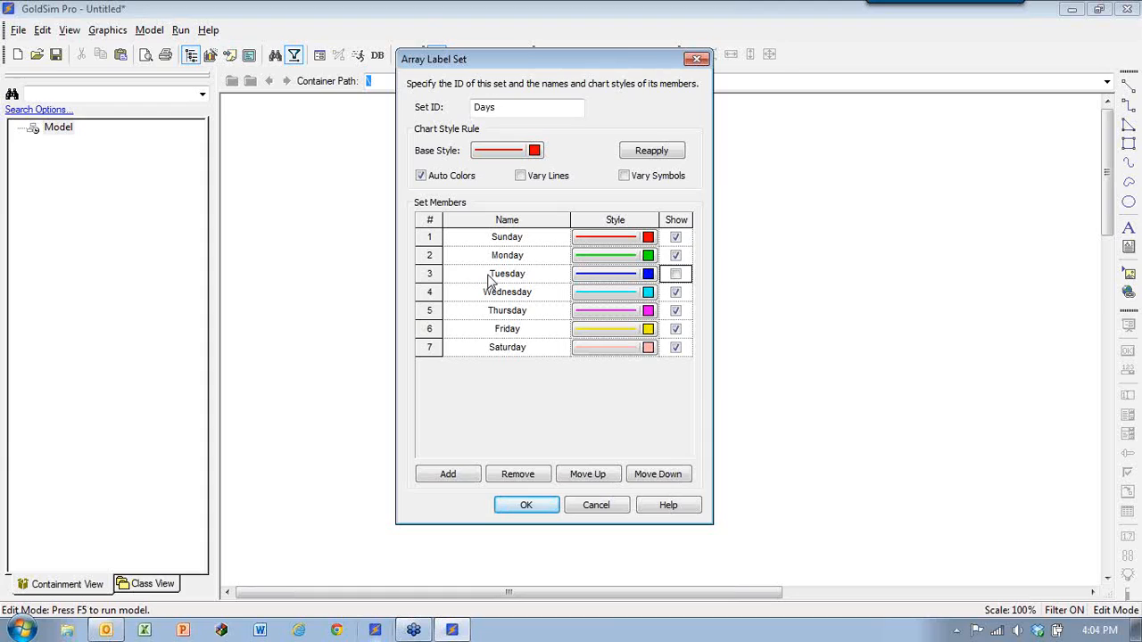
{"action": "left_click", "coordinate": [675, 275]}
{"action": "left_click", "coordinate": [517, 506]}
{"action": "left_click", "coordinate": [650, 429]}
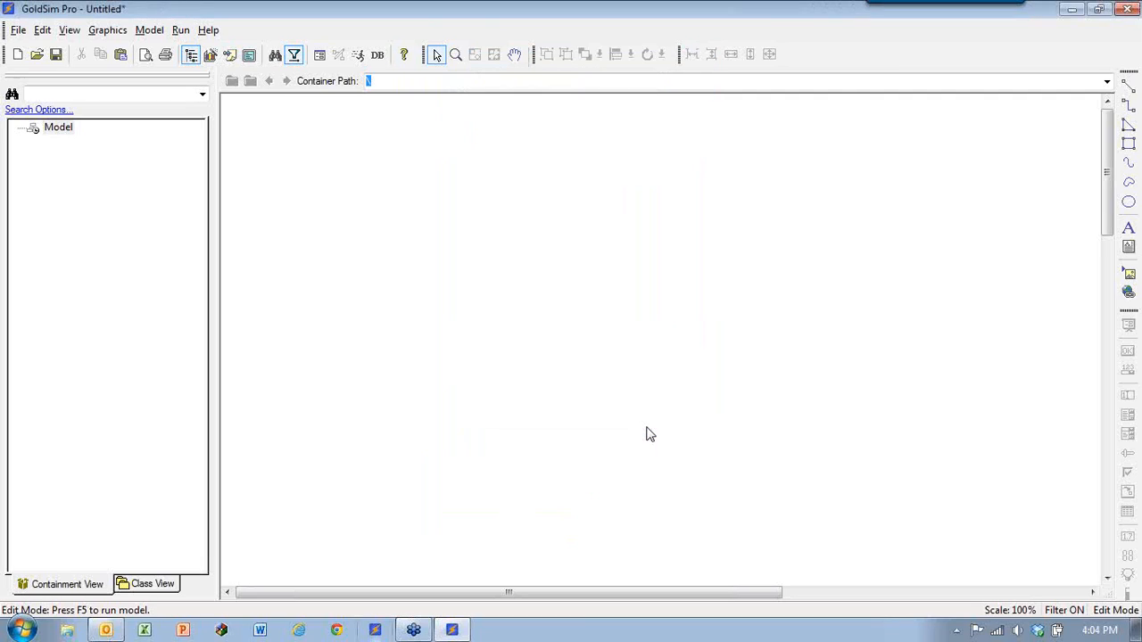
Step: Add an indexed array label set named HousingType with an end index of 3
{"action": "left_click", "coordinate": [147, 32]}
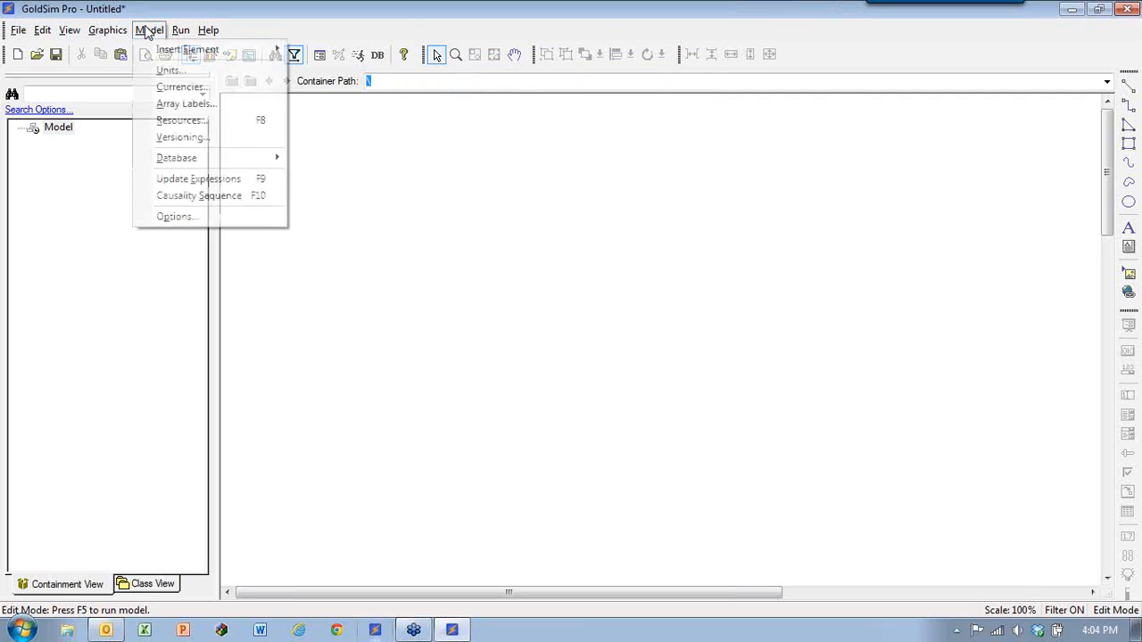
{"action": "left_click", "coordinate": [186, 103]}
{"action": "left_click_drag", "start_coordinate": [546, 170], "coordinate": [659, 107]}
{"action": "left_click", "coordinate": [589, 365]}
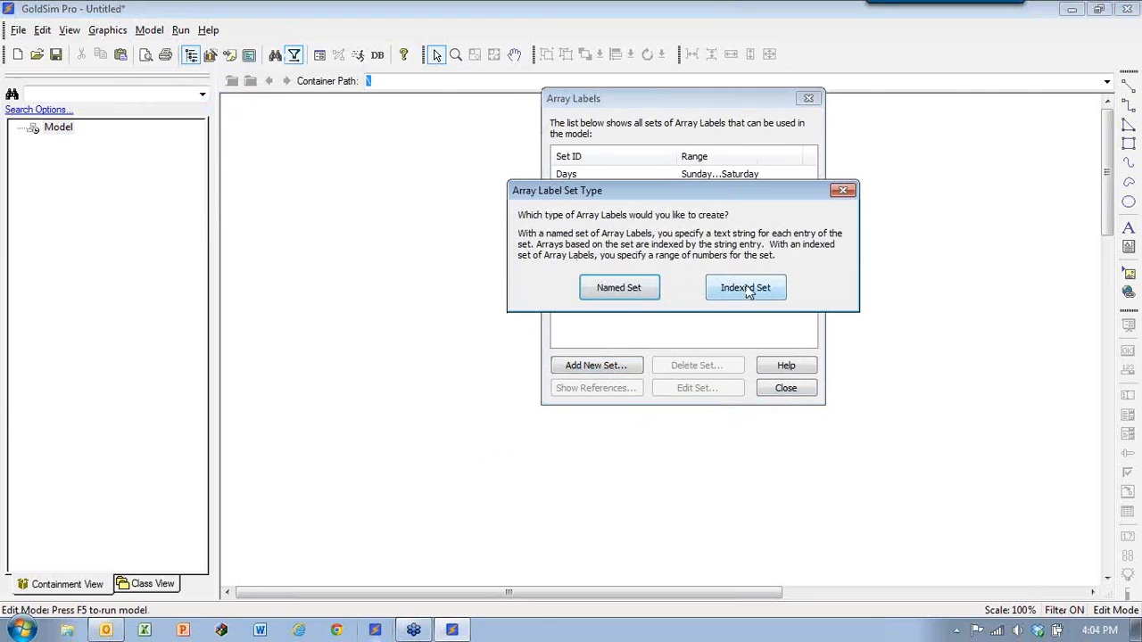
{"action": "left_click", "coordinate": [747, 291]}
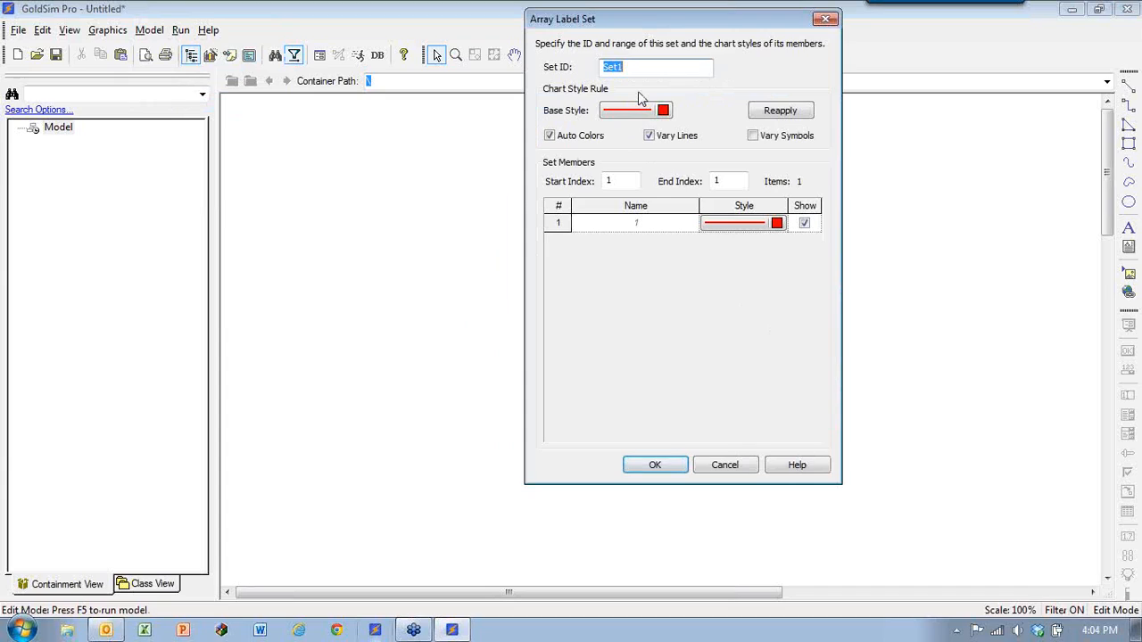
{"action": "type", "text": "HousingType"}
{"action": "left_click_drag", "start_coordinate": [734, 181], "coordinate": [690, 181]}
{"action": "type", "text": "3"}
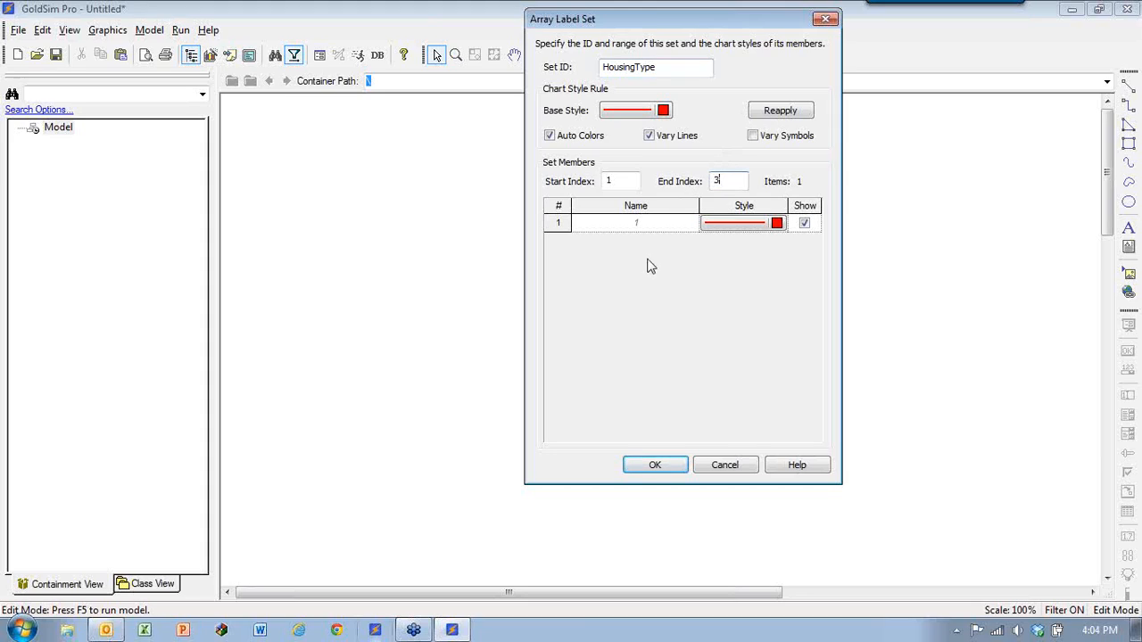
{"action": "key", "text": "Tab"}
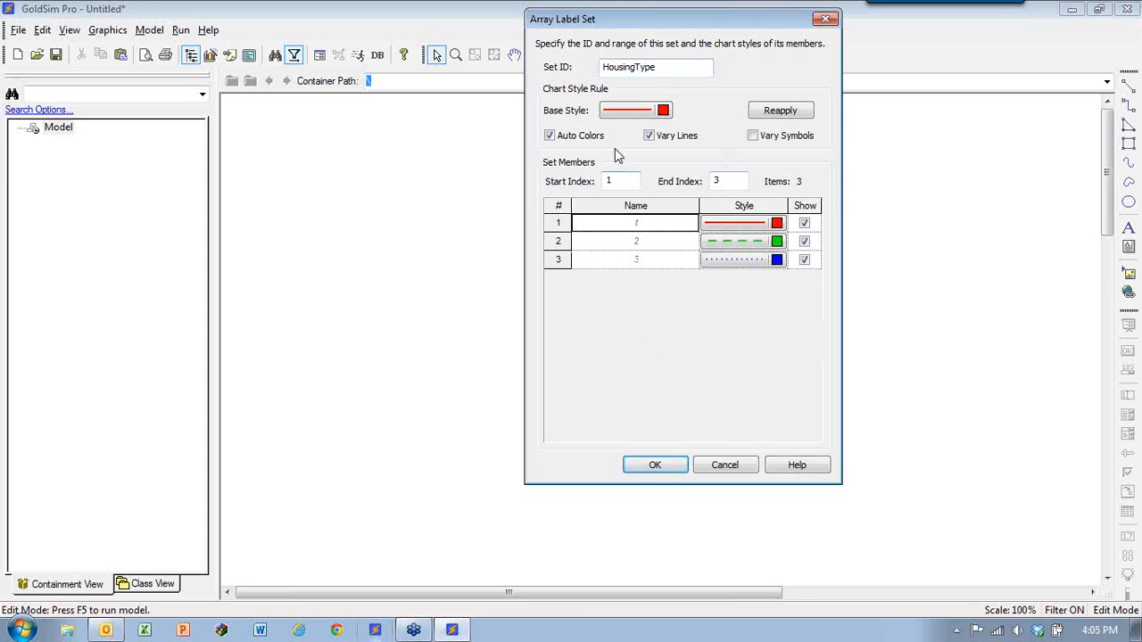
Step: Disable varied lines for the HousingType set, reapply the chart styles, save the set and close the array labels list
{"action": "left_click", "coordinate": [661, 138]}
{"action": "left_click", "coordinate": [780, 111]}
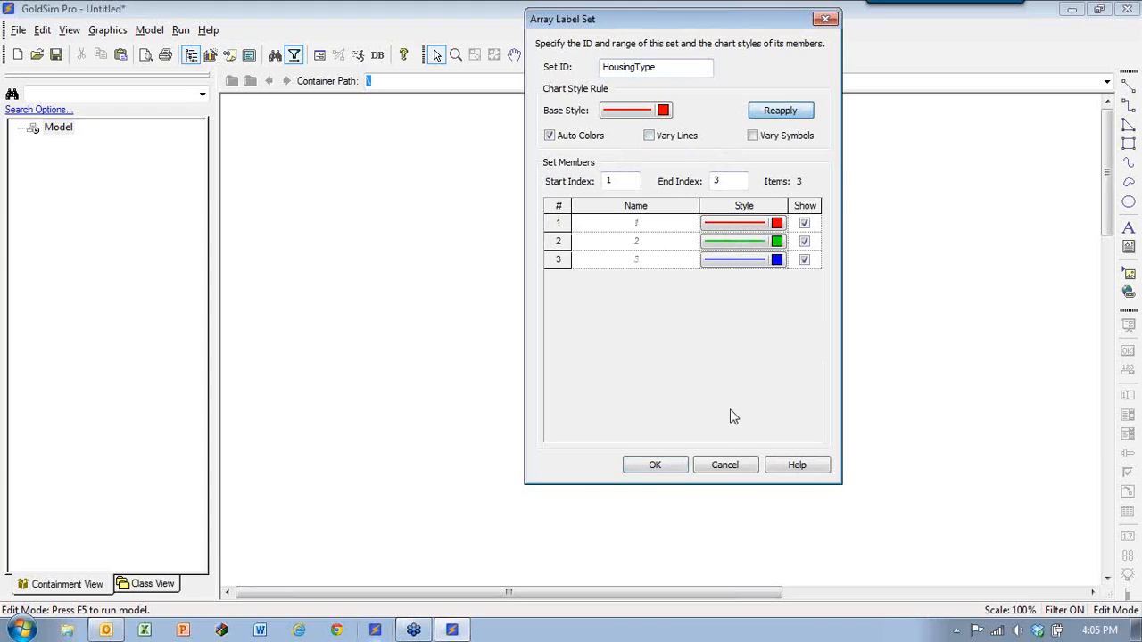
{"action": "left_click", "coordinate": [647, 225]}
{"action": "left_click", "coordinate": [645, 241]}
{"action": "left_click", "coordinate": [646, 260]}
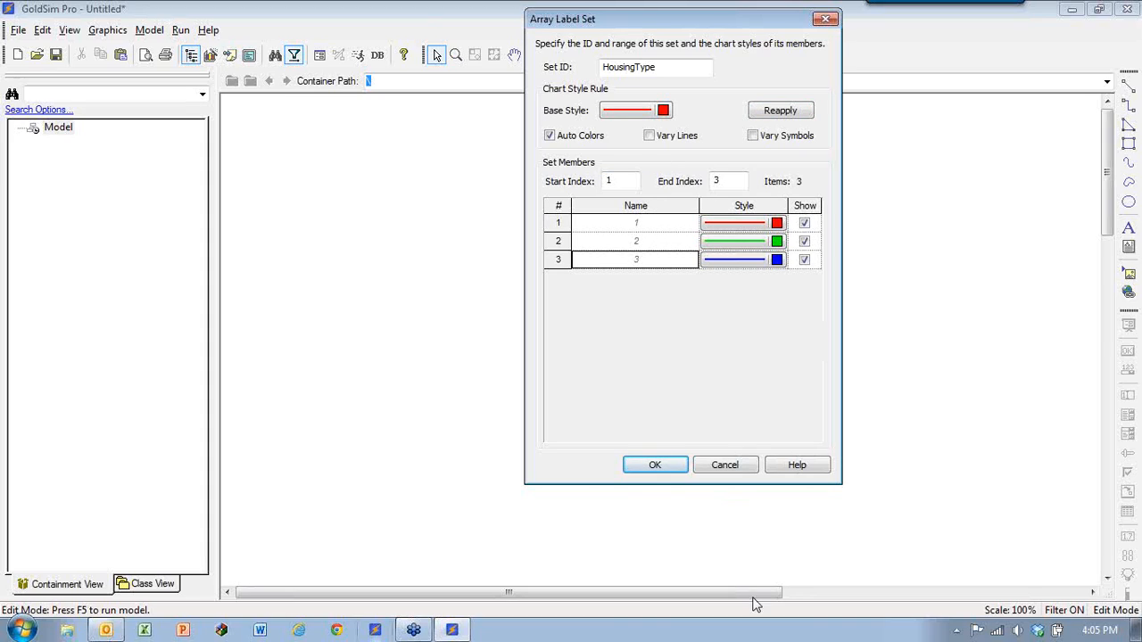
{"action": "left_click", "coordinate": [654, 466]}
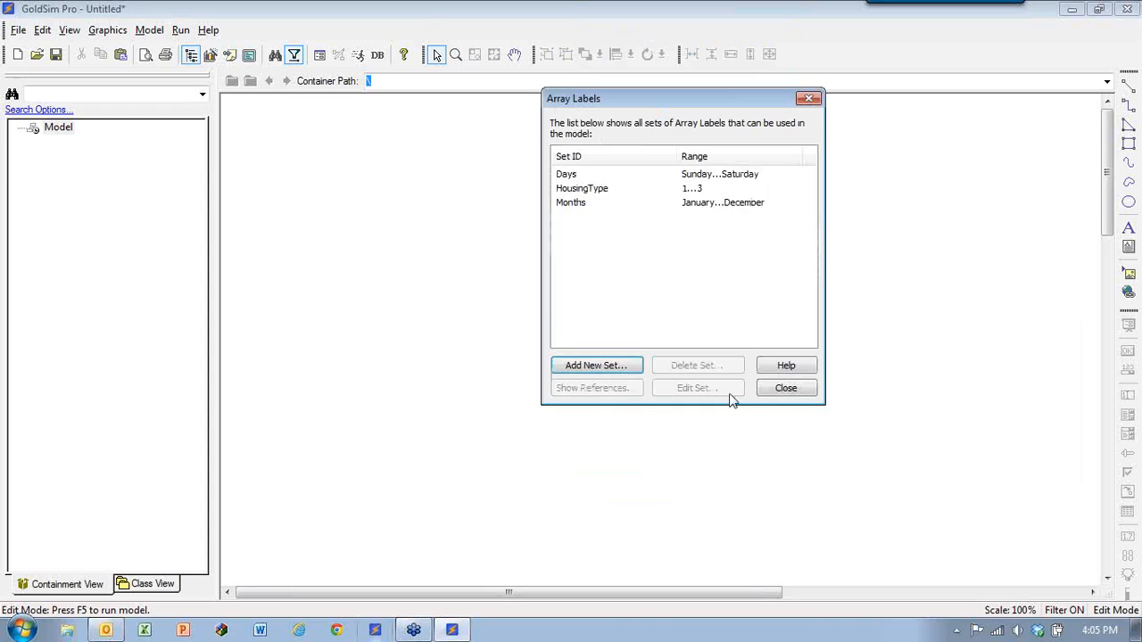
{"action": "left_click", "coordinate": [795, 393]}
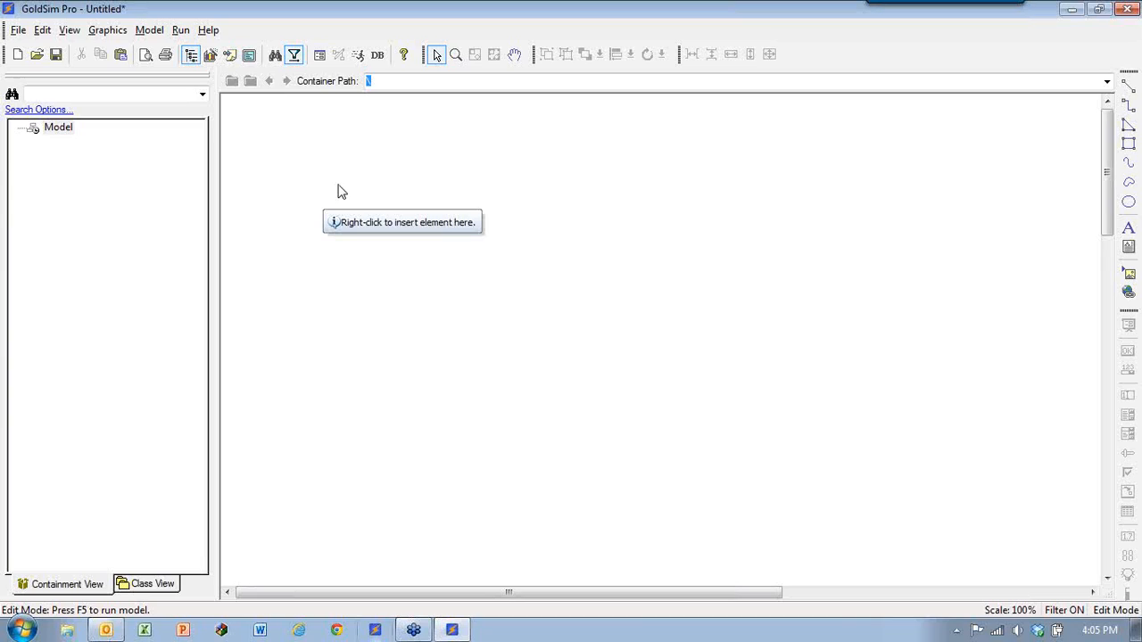
Step: Insert a Data input element in the upper part of the empty model canvas
{"action": "right_click", "coordinate": [284, 164]}
{"action": "mouse_move", "coordinate": [312, 177]}
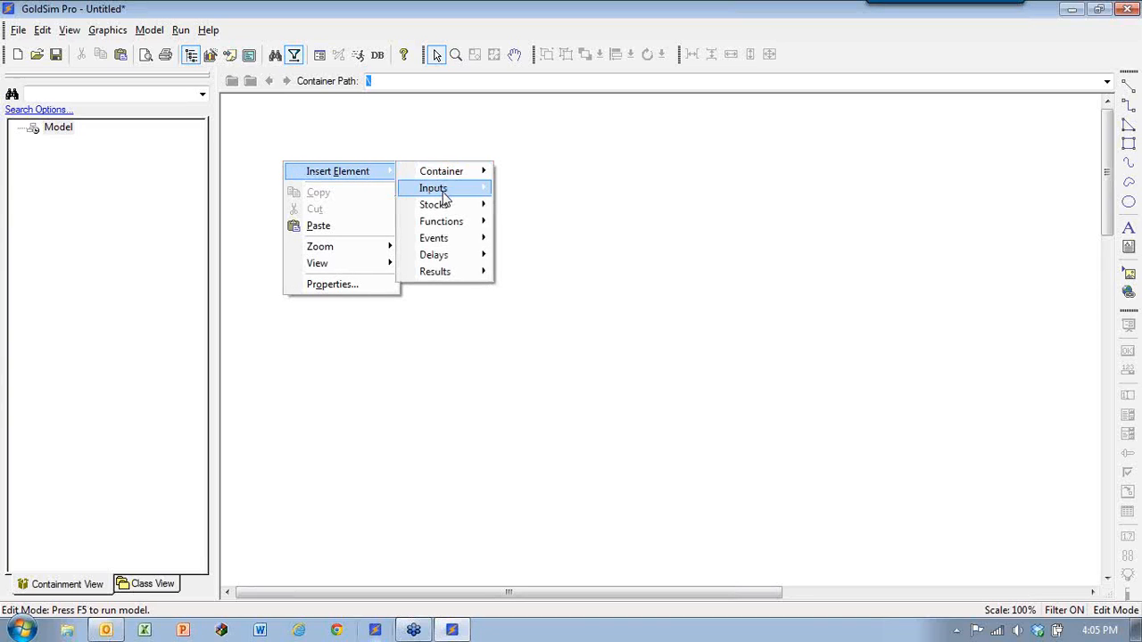
{"action": "mouse_move", "coordinate": [438, 188]}
{"action": "left_click", "coordinate": [549, 189]}
{"action": "left_click_drag", "start_coordinate": [505, 136], "coordinate": [458, 90]}
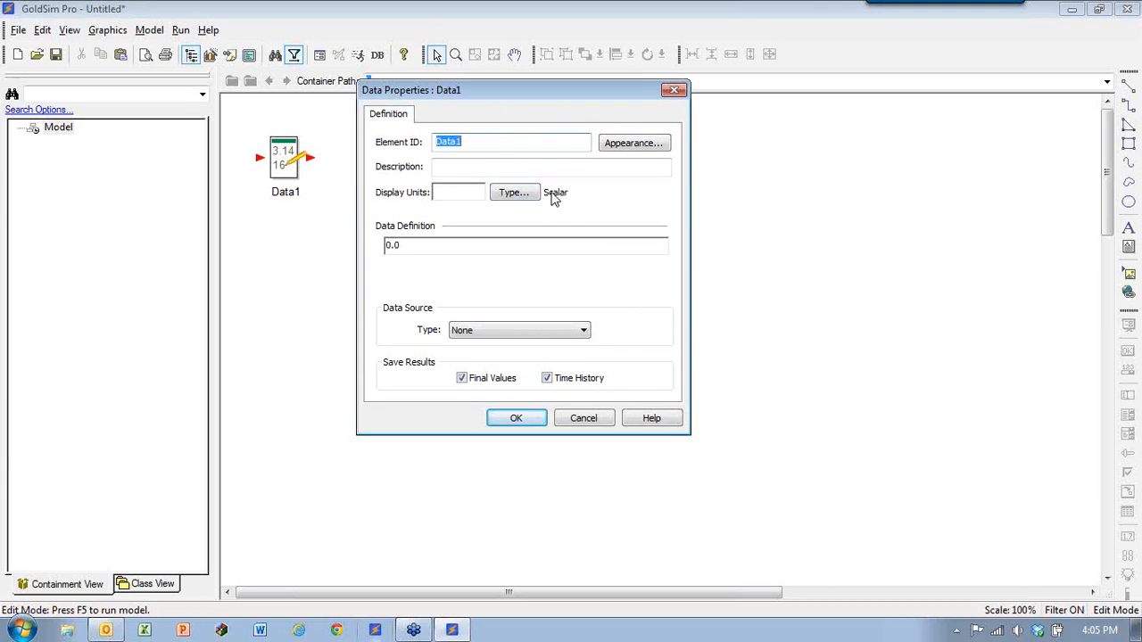
Step: Set the Data element's display units to mm/d and its data definition to 1, and save the properties
{"action": "left_click", "coordinate": [420, 245]}
{"action": "left_click_drag", "start_coordinate": [420, 245], "coordinate": [389, 255]}
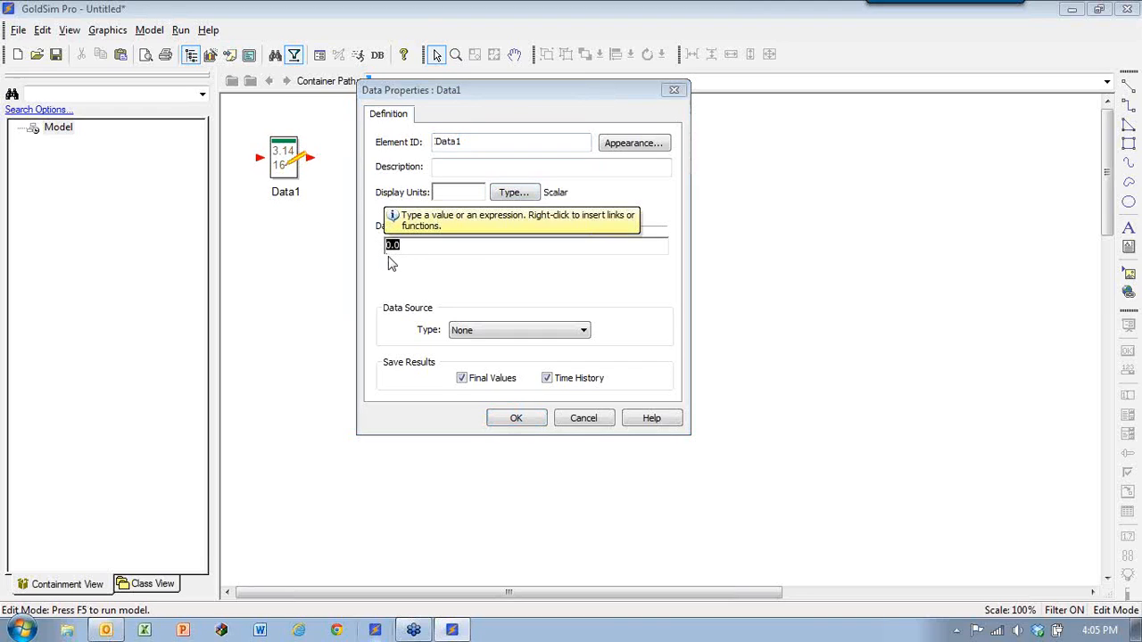
{"action": "type", "text": "1"}
{"action": "left_click", "coordinate": [455, 190]}
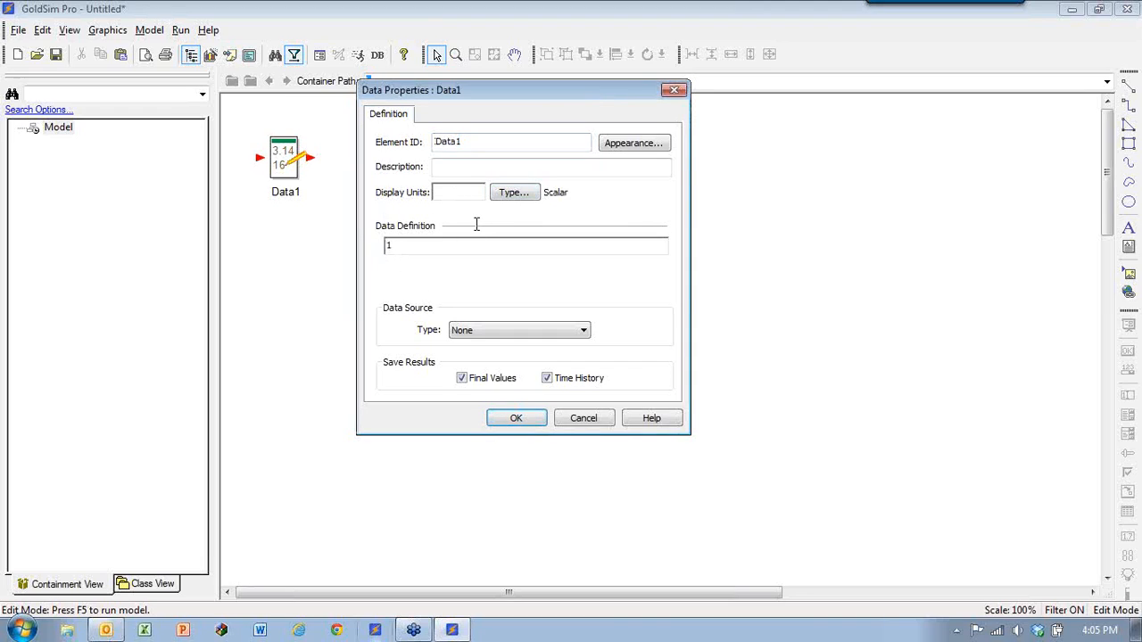
{"action": "type", "text": "mm/d"}
{"action": "left_click", "coordinate": [451, 249]}
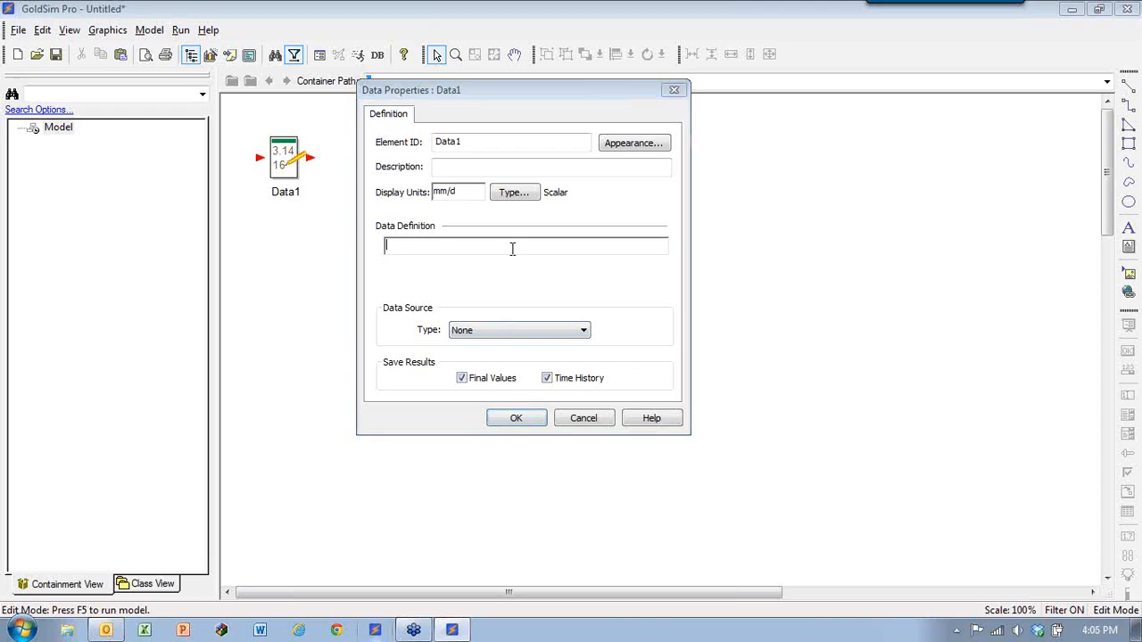
{"action": "type", "text": "1"}
{"action": "left_click", "coordinate": [516, 418]}
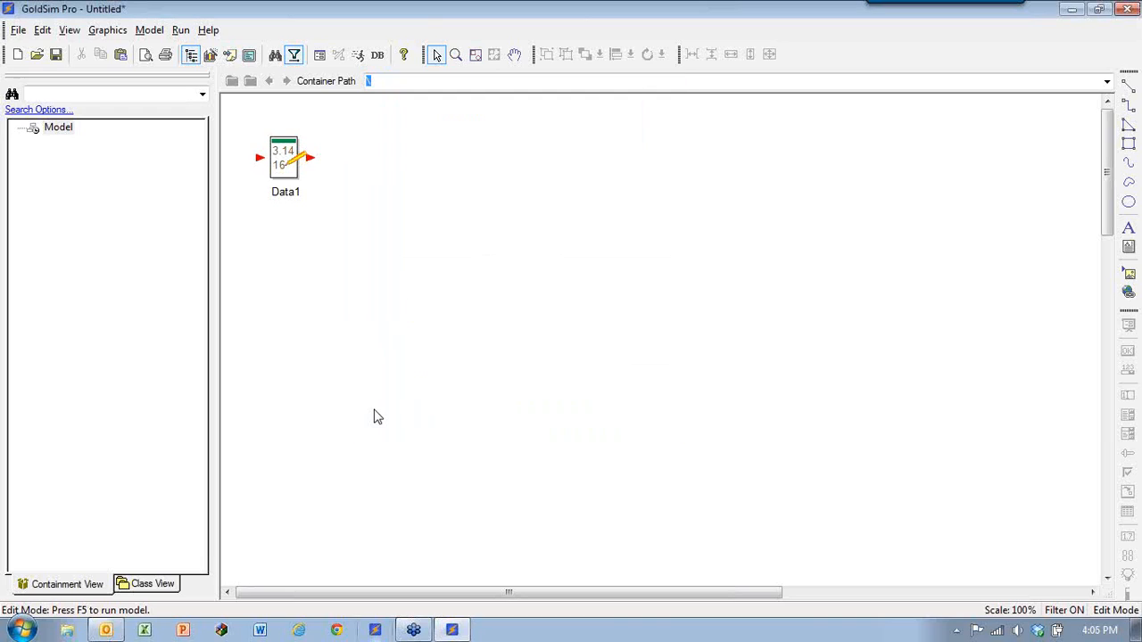
Step: Shift the Data element slightly on the canvas and rename it Scalar_Data
{"action": "mouse_move", "coordinate": [279, 160]}
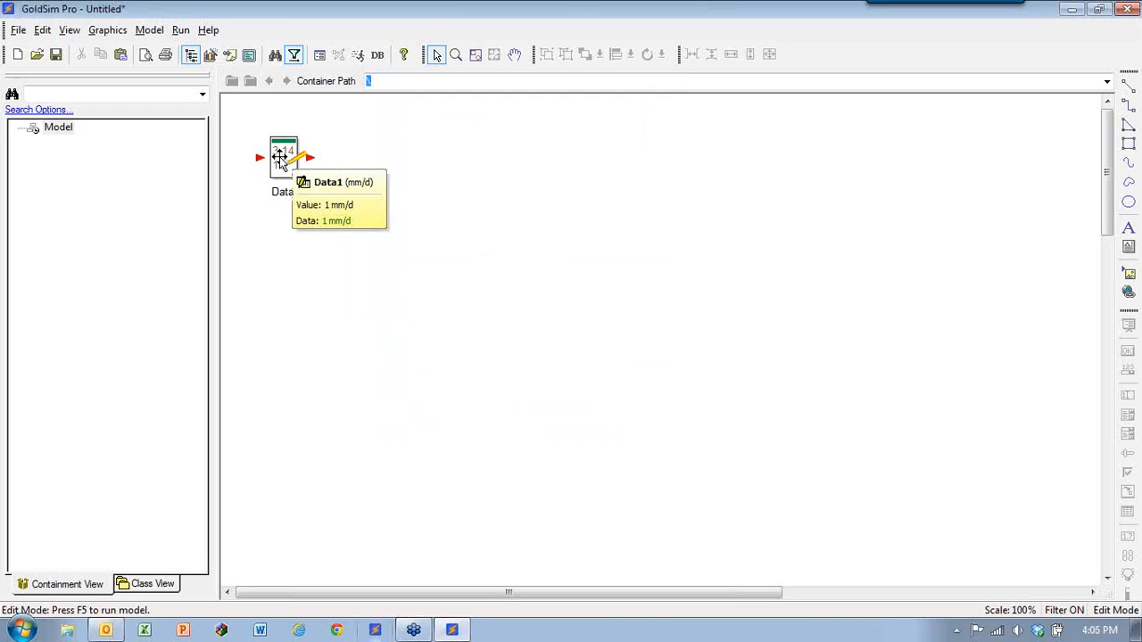
{"action": "left_click_drag", "start_coordinate": [273, 152], "coordinate": [290, 166]}
{"action": "left_click", "coordinate": [301, 253]}
{"action": "double_click", "coordinate": [302, 174]}
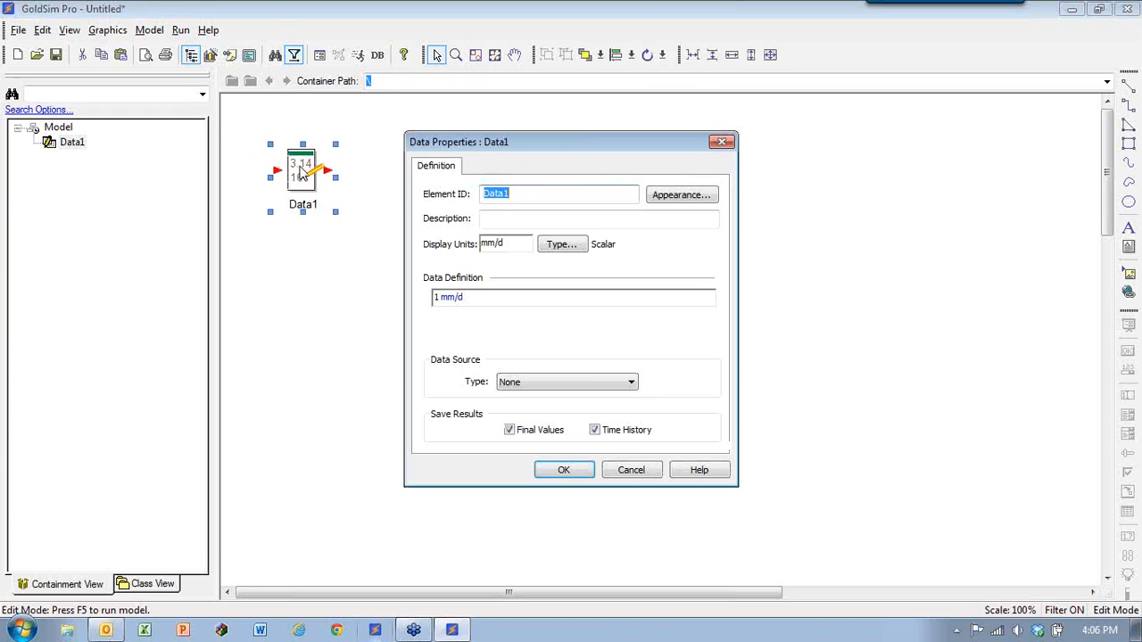
{"action": "type", "text": "Scalar_Data"}
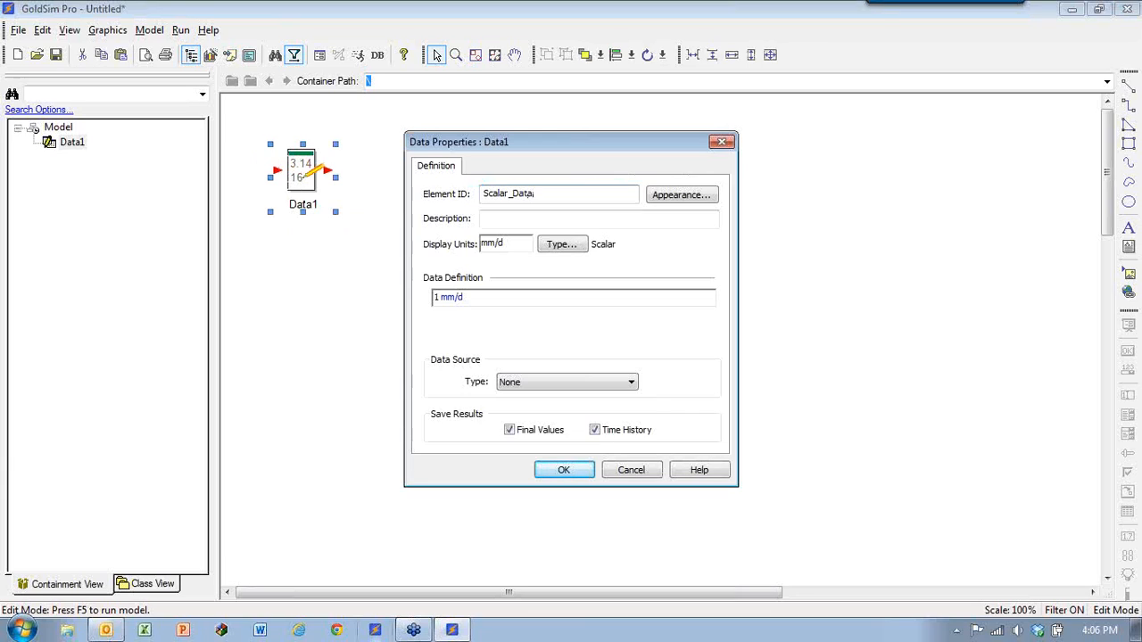
{"action": "left_click", "coordinate": [576, 471]}
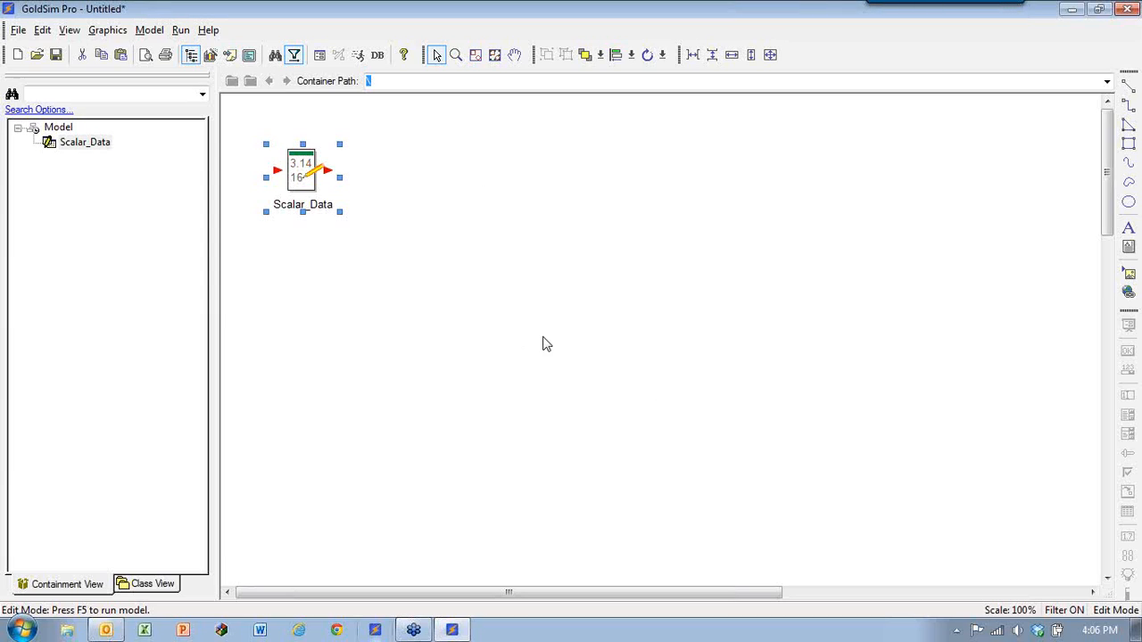
Step: Change Scalar_Data's display units to $/d, set its data definition to 1 and save the properties
{"action": "mouse_move", "coordinate": [307, 167]}
{"action": "left_click", "coordinate": [410, 185]}
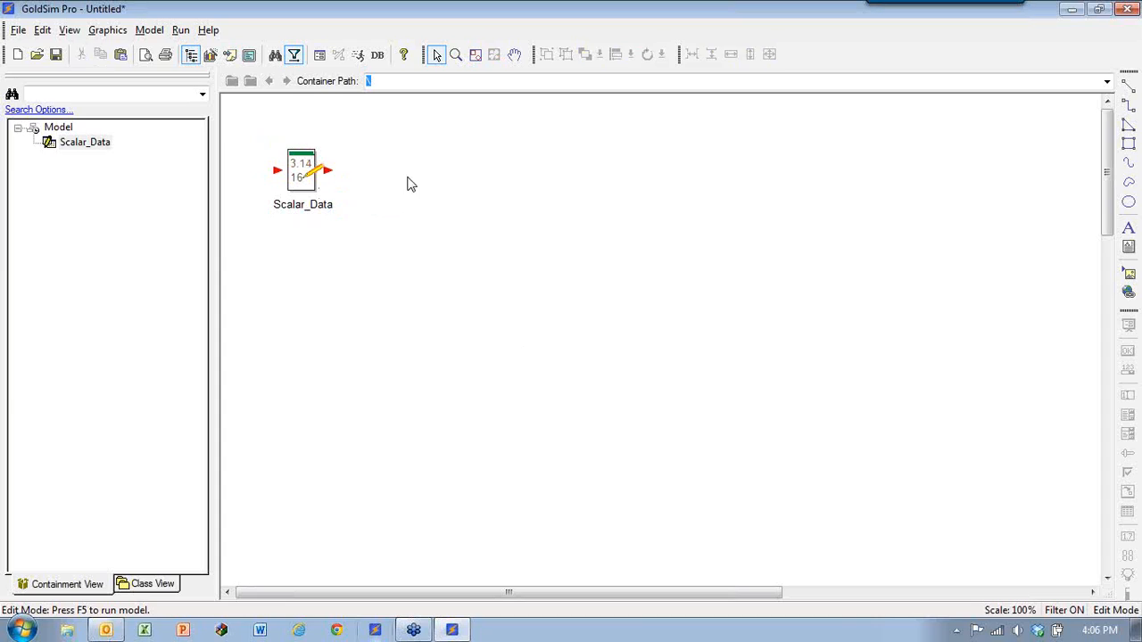
{"action": "double_click", "coordinate": [298, 183]}
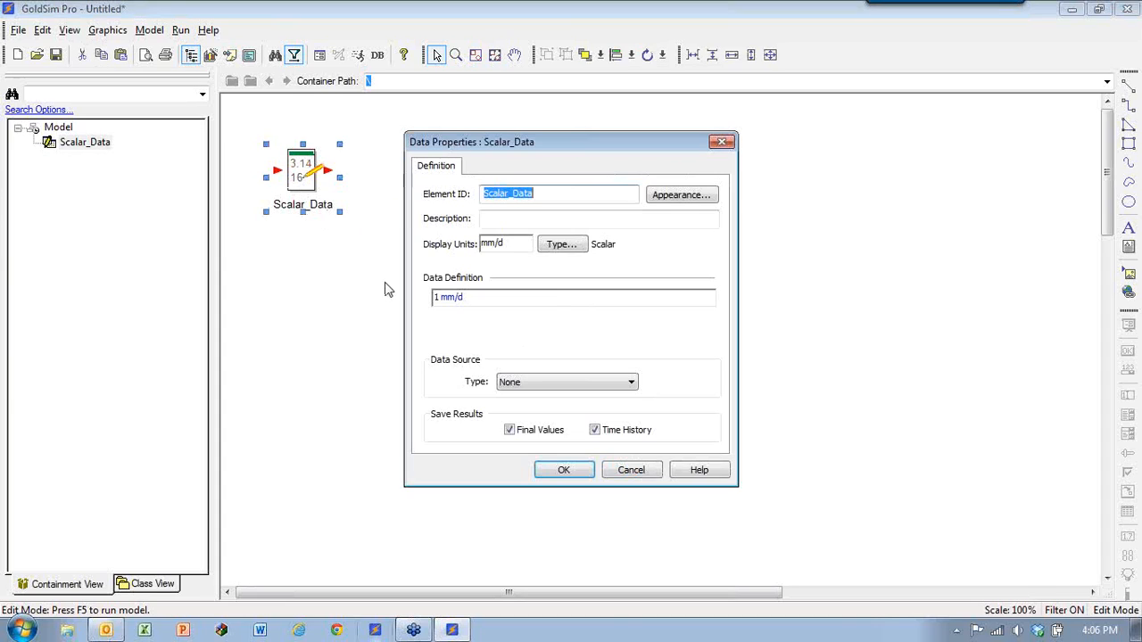
{"action": "double_click", "coordinate": [490, 243]}
{"action": "type", "text": "$"}
{"action": "left_click", "coordinate": [497, 299]}
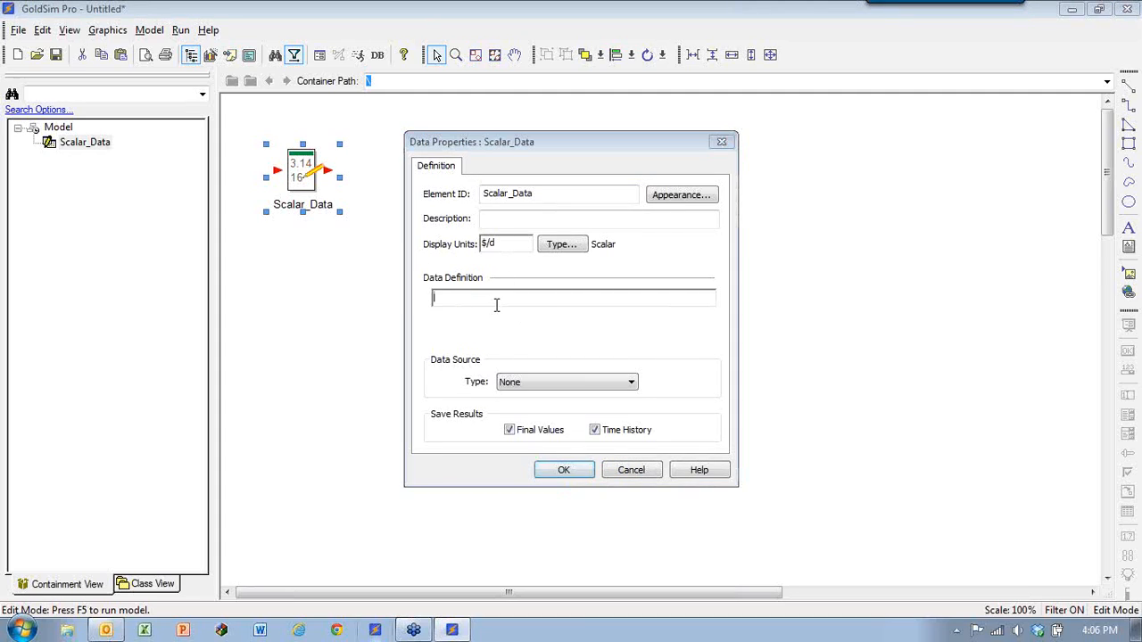
{"action": "type", "text": "1"}
{"action": "left_click", "coordinate": [561, 473]}
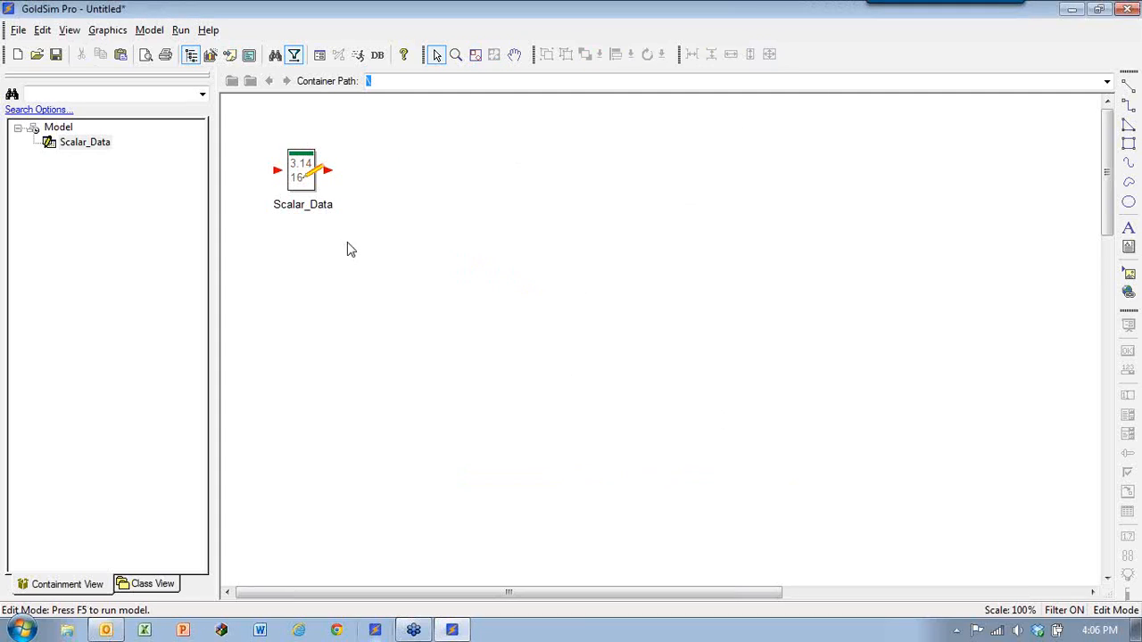
Step: Duplicate the Scalar_Data element, place the copy beside the original and rename it Vector_Data
{"action": "left_click", "coordinate": [310, 166]}
{"action": "key", "text": "ctrl+c"}
{"action": "key", "text": "ctrl+v"}
{"action": "left_click", "coordinate": [365, 235]}
{"action": "left_click_drag", "start_coordinate": [365, 235], "coordinate": [409, 170]}
{"action": "double_click", "coordinate": [409, 169]}
{"action": "type", "text": "Vector_Data"}
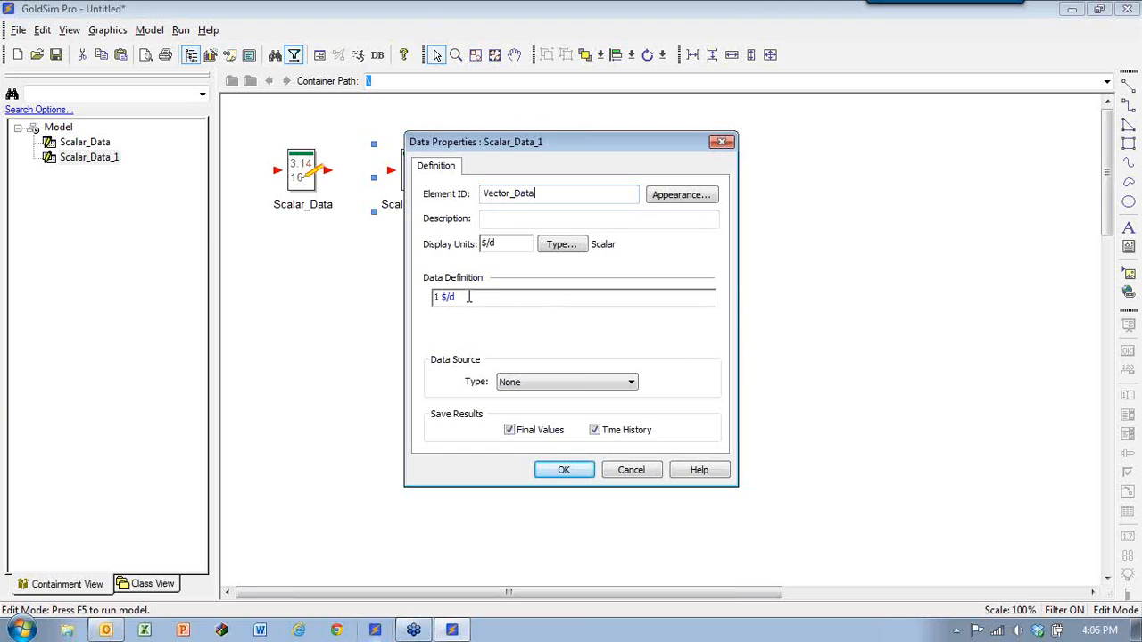
Step: Set the order of Vector_Data's output attributes to Vector (1D-Array) and view the available row label sets
{"action": "left_click", "coordinate": [571, 247]}
{"action": "left_click_drag", "start_coordinate": [571, 247], "coordinate": [583, 291]}
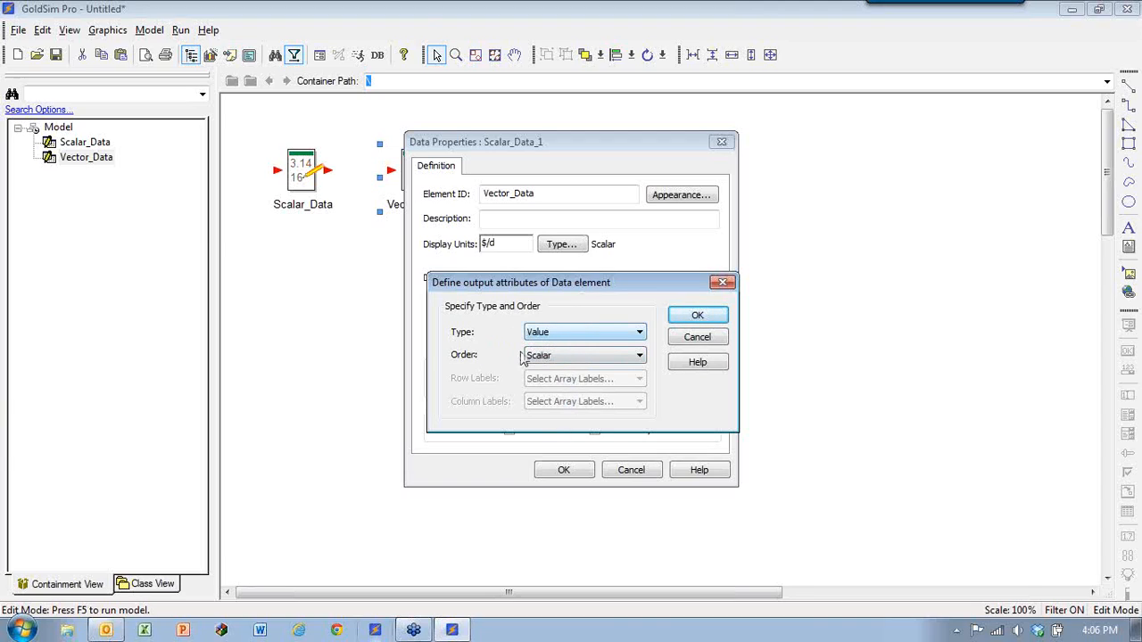
{"action": "left_click", "coordinate": [596, 361]}
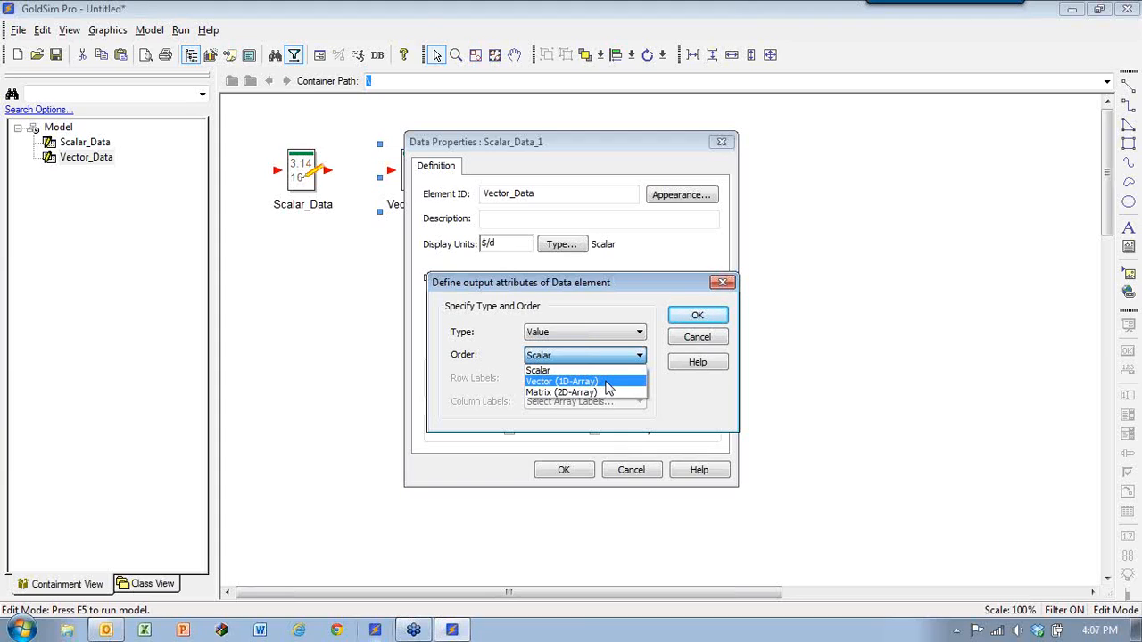
{"action": "left_click", "coordinate": [607, 382]}
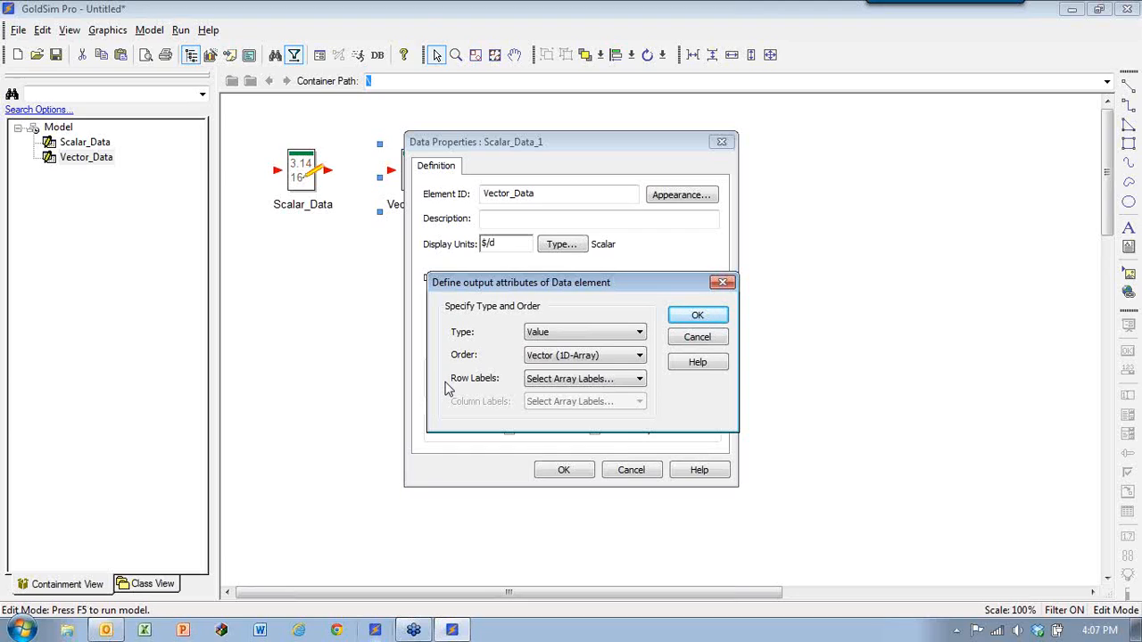
{"action": "left_click", "coordinate": [599, 382]}
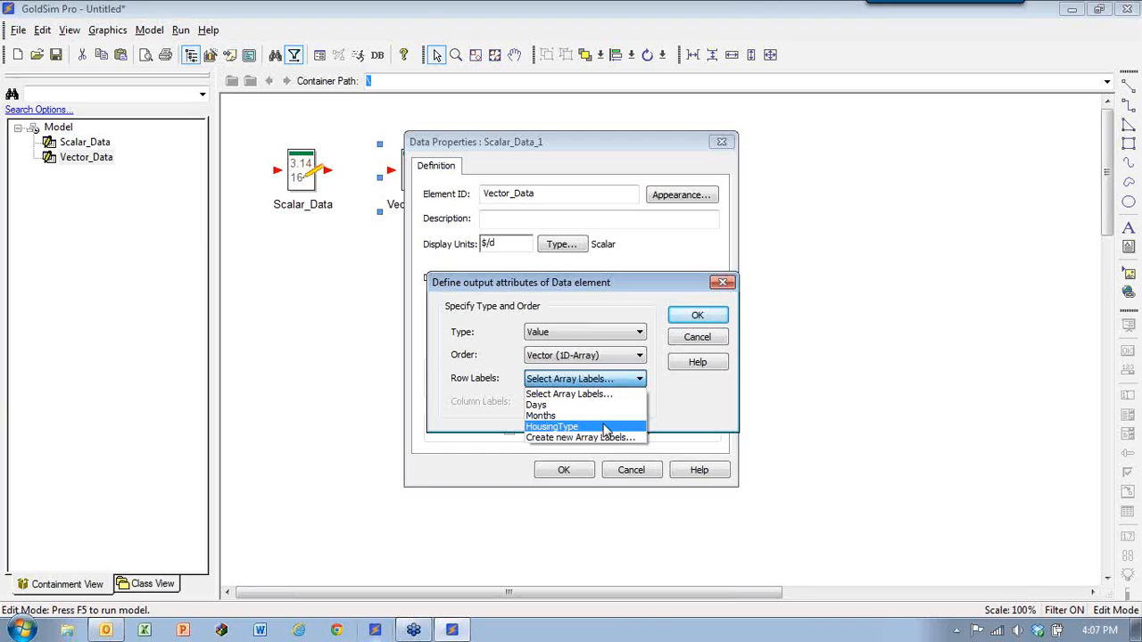
{"action": "left_click", "coordinate": [660, 408]}
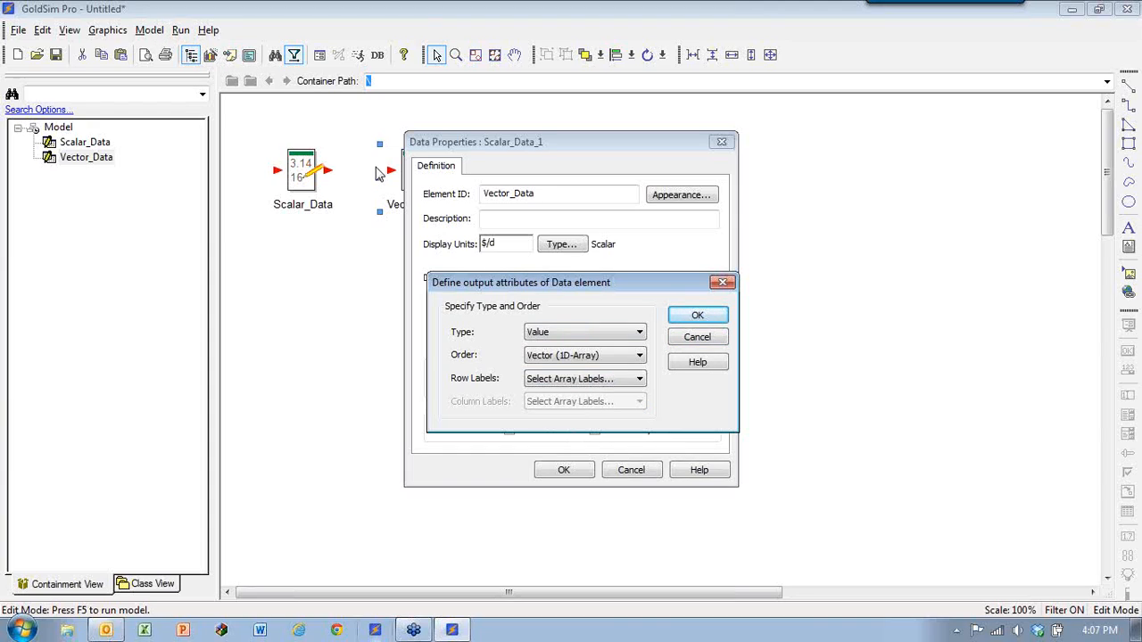
Step: Create a new named array label set from Vector_Data's row labels choice and give it the ID FixtureType
{"action": "left_click", "coordinate": [587, 379]}
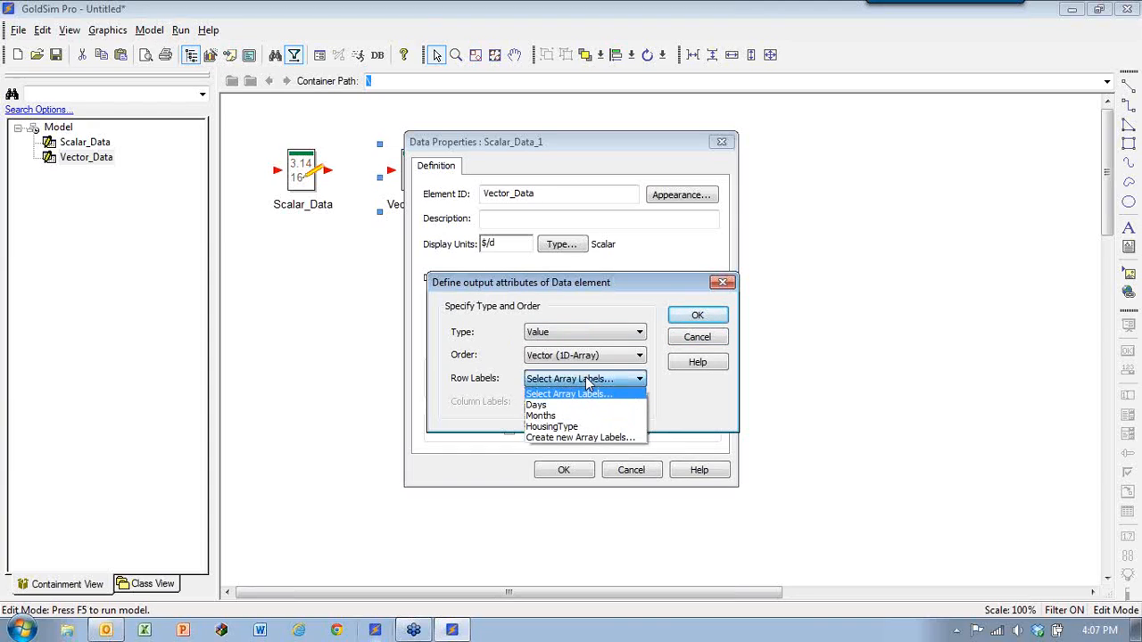
{"action": "left_click", "coordinate": [612, 438]}
{"action": "left_click_drag", "start_coordinate": [575, 206], "coordinate": [624, 175]}
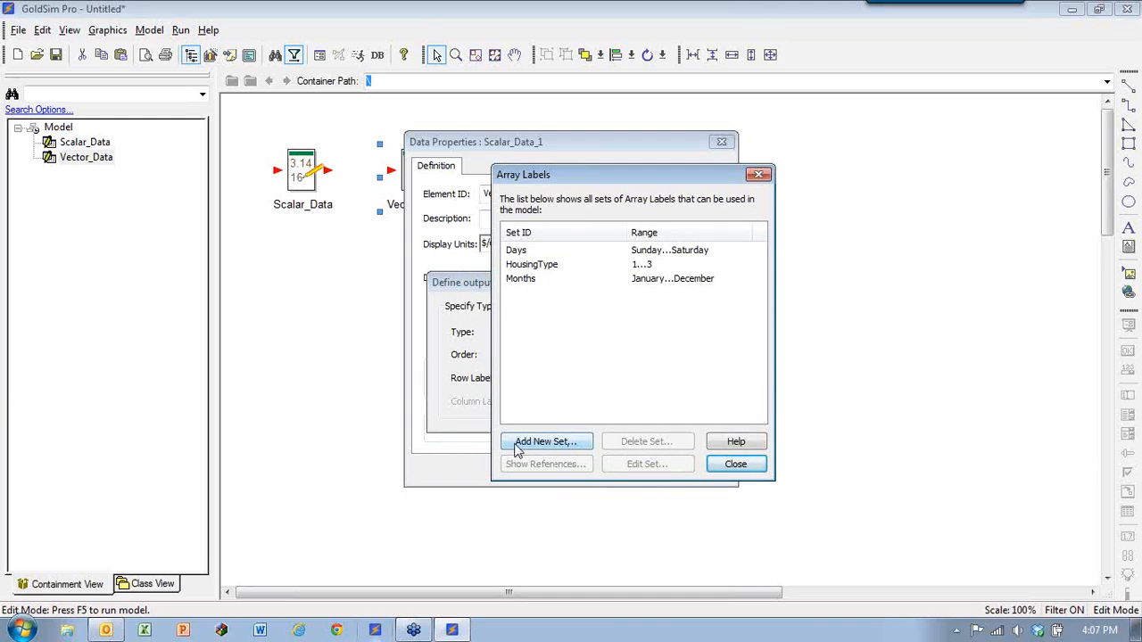
{"action": "left_click", "coordinate": [548, 442]}
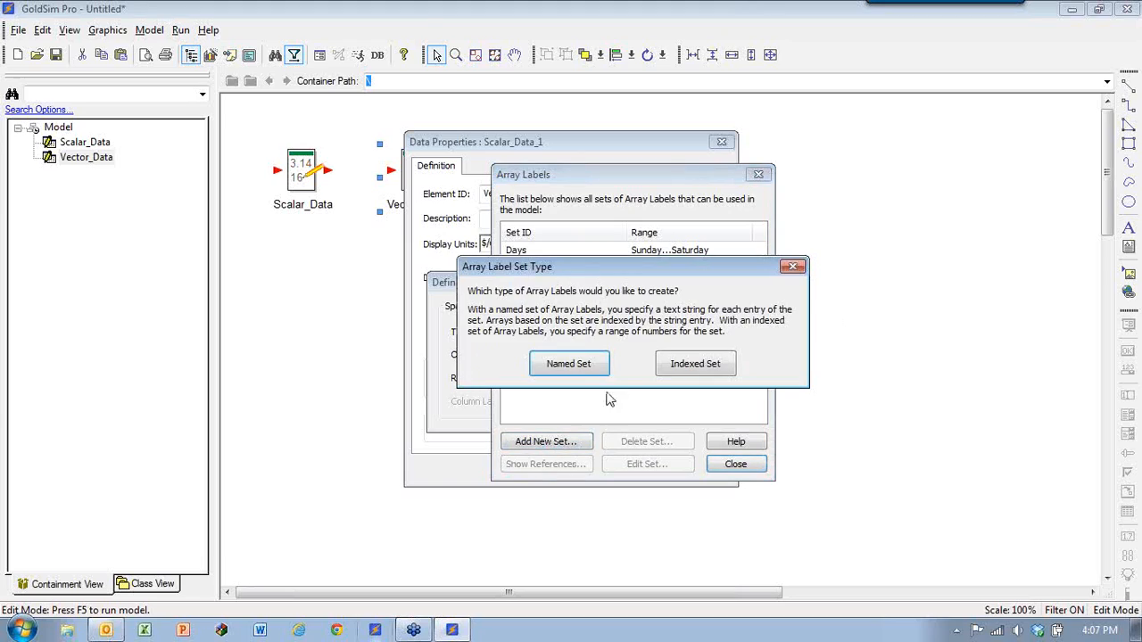
{"action": "left_click", "coordinate": [578, 366]}
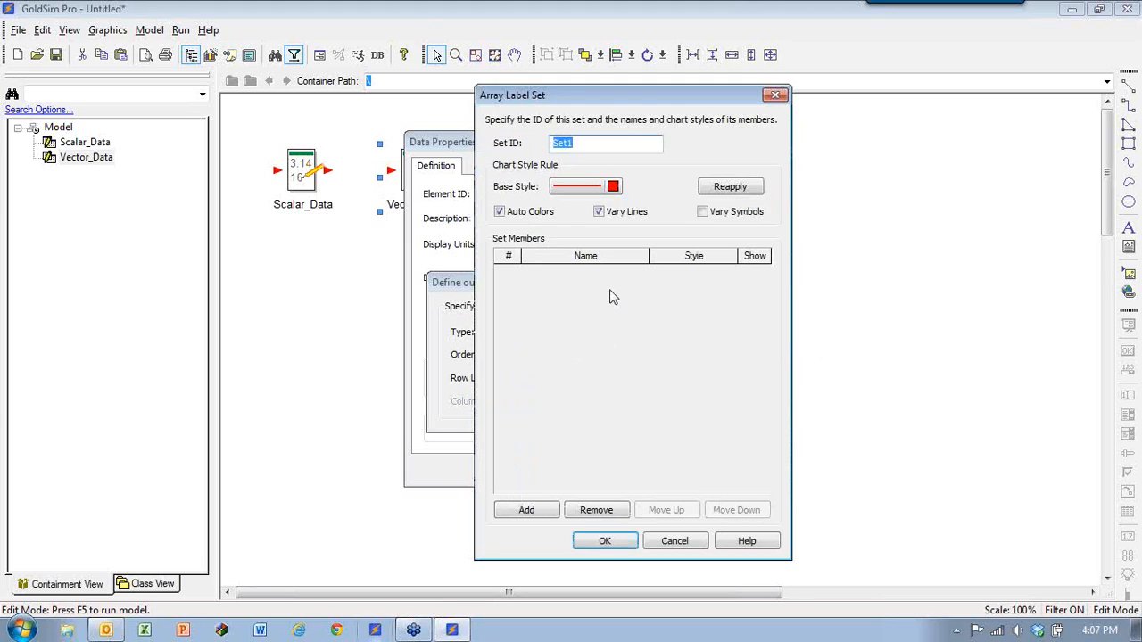
{"action": "type", "text": "FixtureType"}
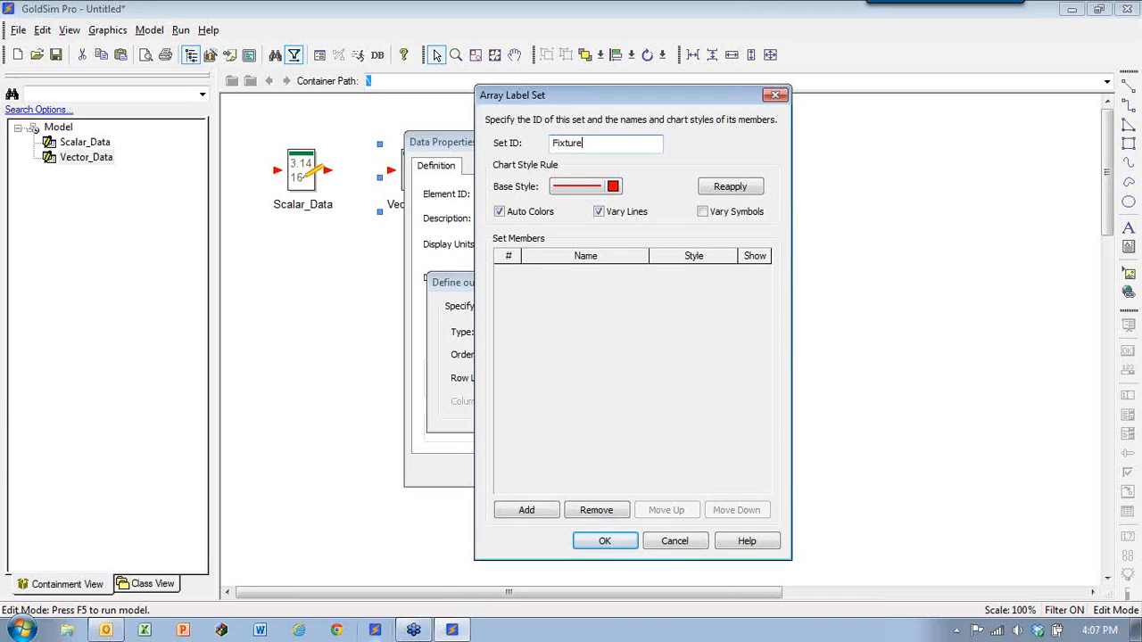
Step: Add four members to the FixtureType set and name them Shower, Sink, Dishwasher and Toilet
{"action": "left_click", "coordinate": [525, 510]}
{"action": "left_click", "coordinate": [605, 275]}
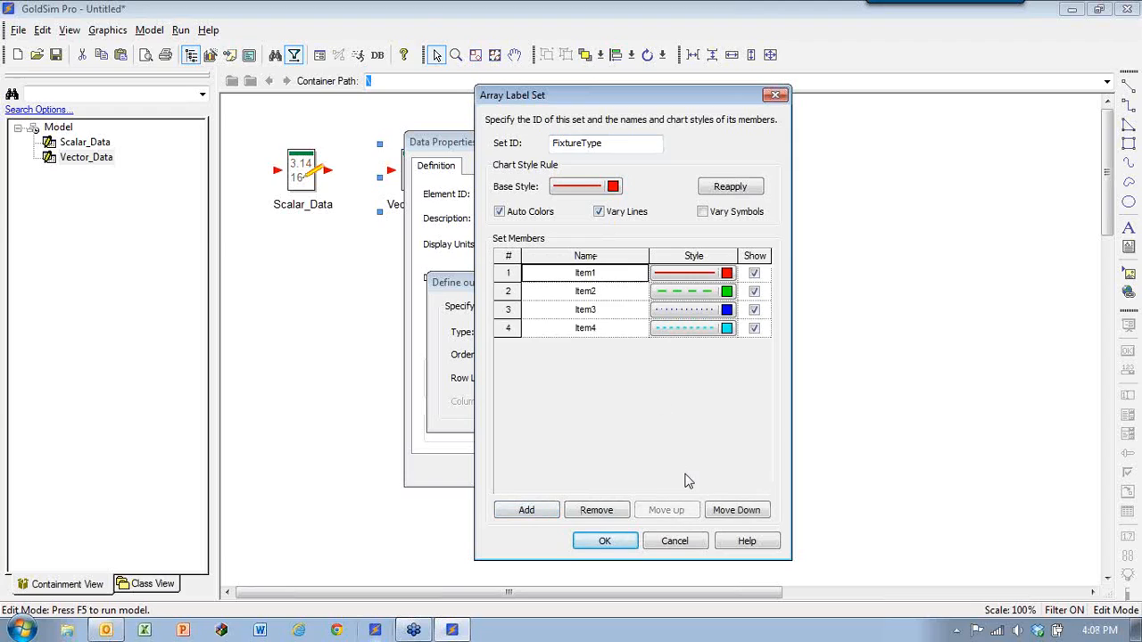
{"action": "type", "text": "Shower"}
{"action": "key", "text": "Return"}
{"action": "type", "text": "Sink"}
{"action": "key", "text": "Return"}
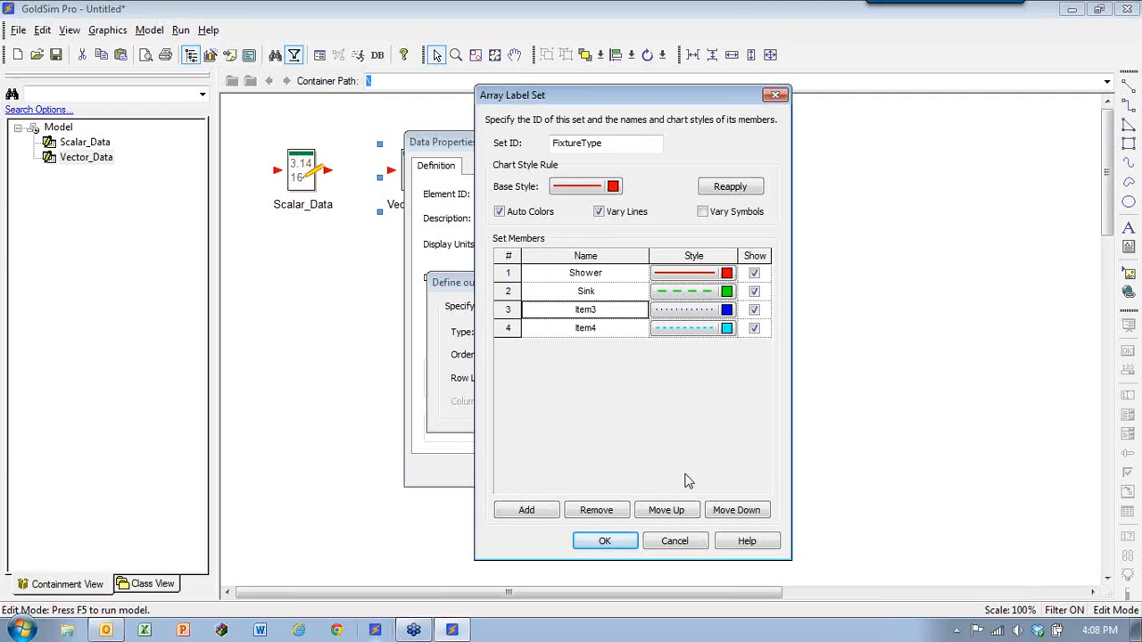
{"action": "type", "text": "Dishwasher"}
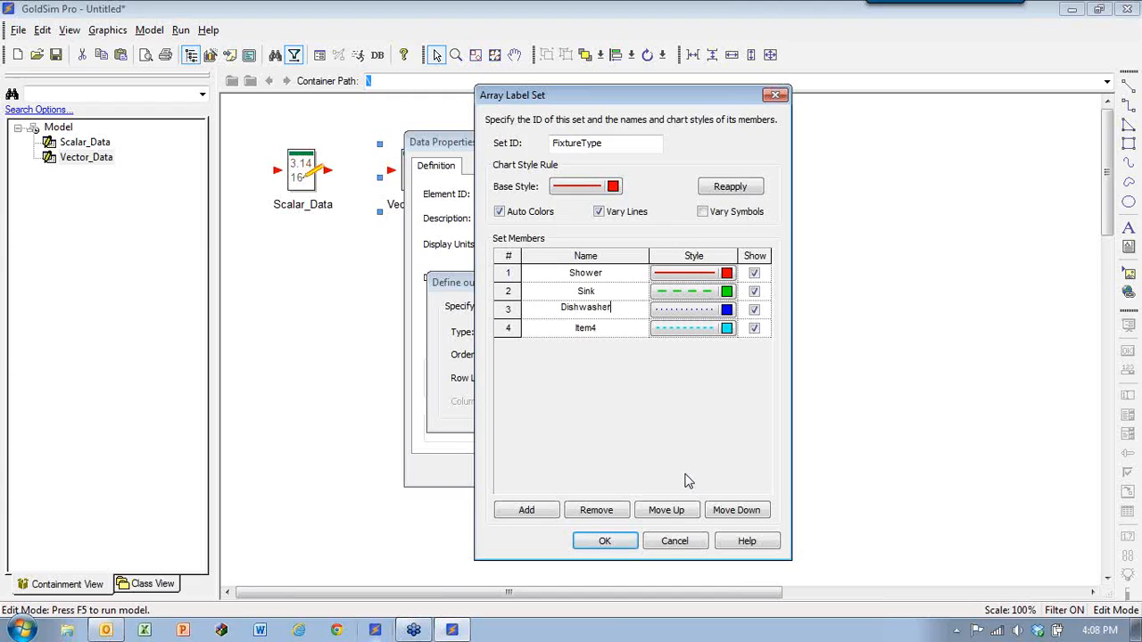
{"action": "key", "text": "Return"}
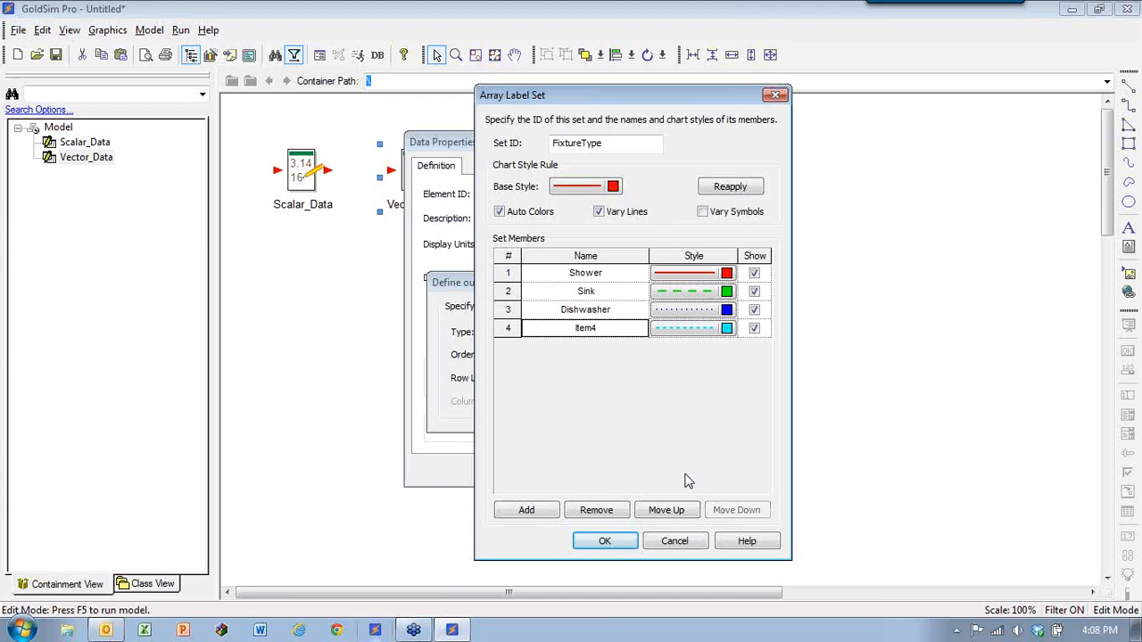
{"action": "type", "text": "Toilet"}
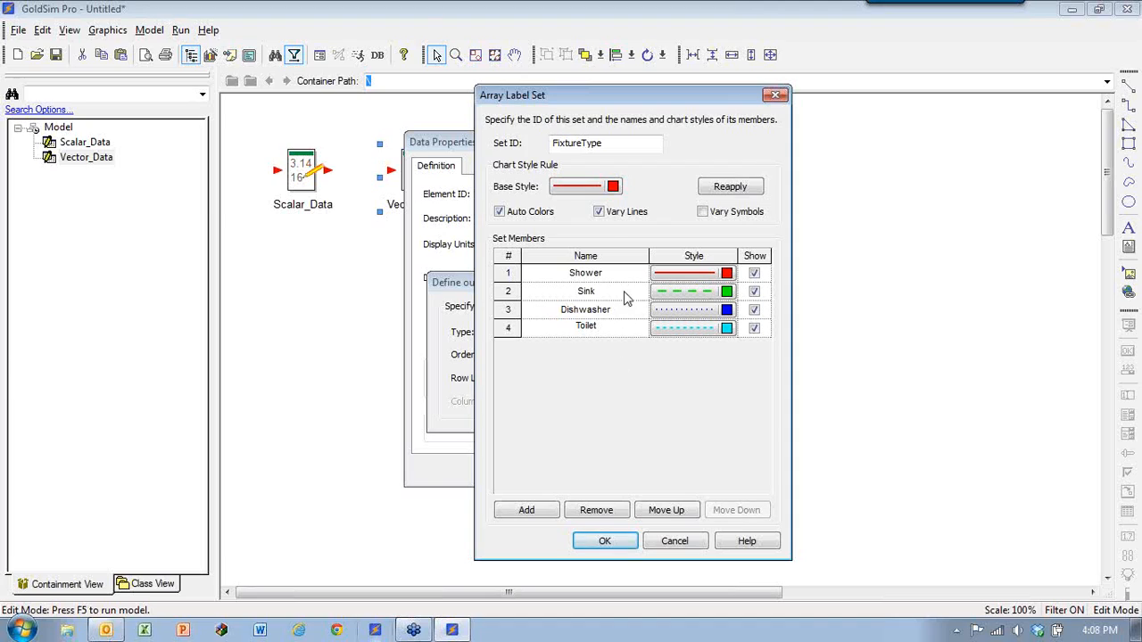
Step: Disable varied lines for FixtureType, reapply the chart styles, save the set and accept it as Vector_Data's row labels
{"action": "left_click", "coordinate": [599, 212]}
{"action": "left_click", "coordinate": [729, 188]}
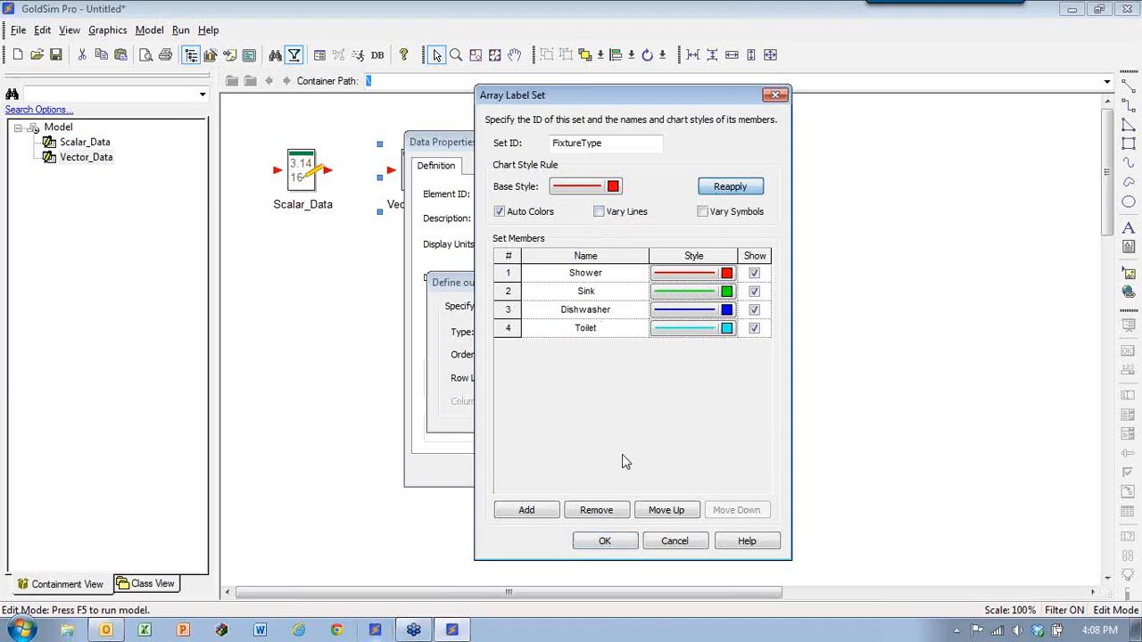
{"action": "left_click", "coordinate": [605, 542]}
{"action": "left_click", "coordinate": [734, 464]}
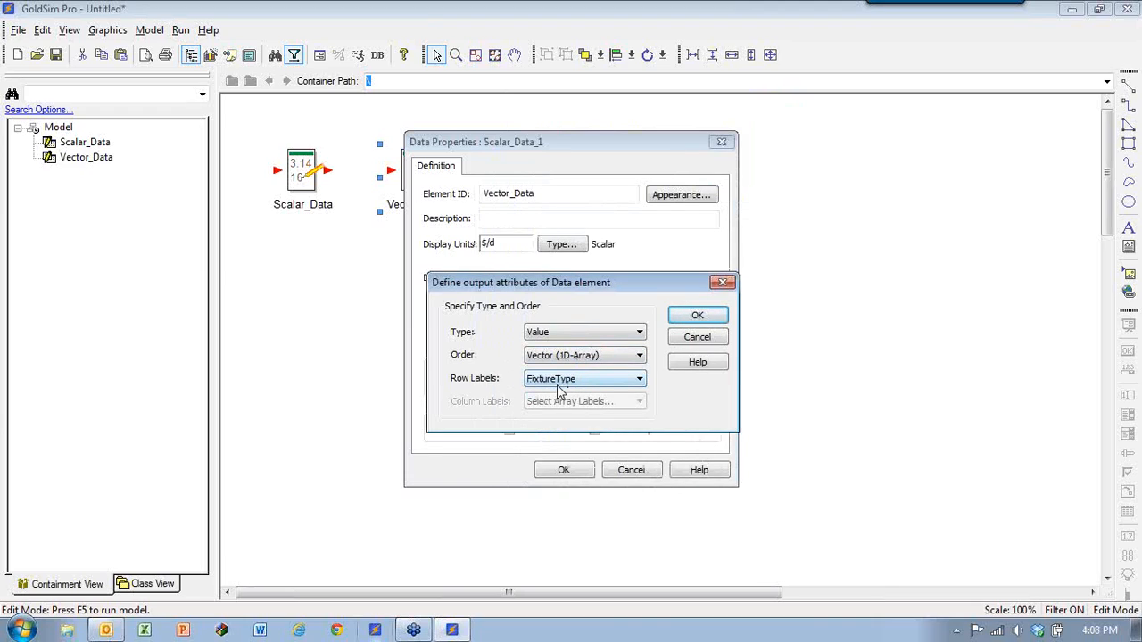
{"action": "left_click", "coordinate": [695, 318]}
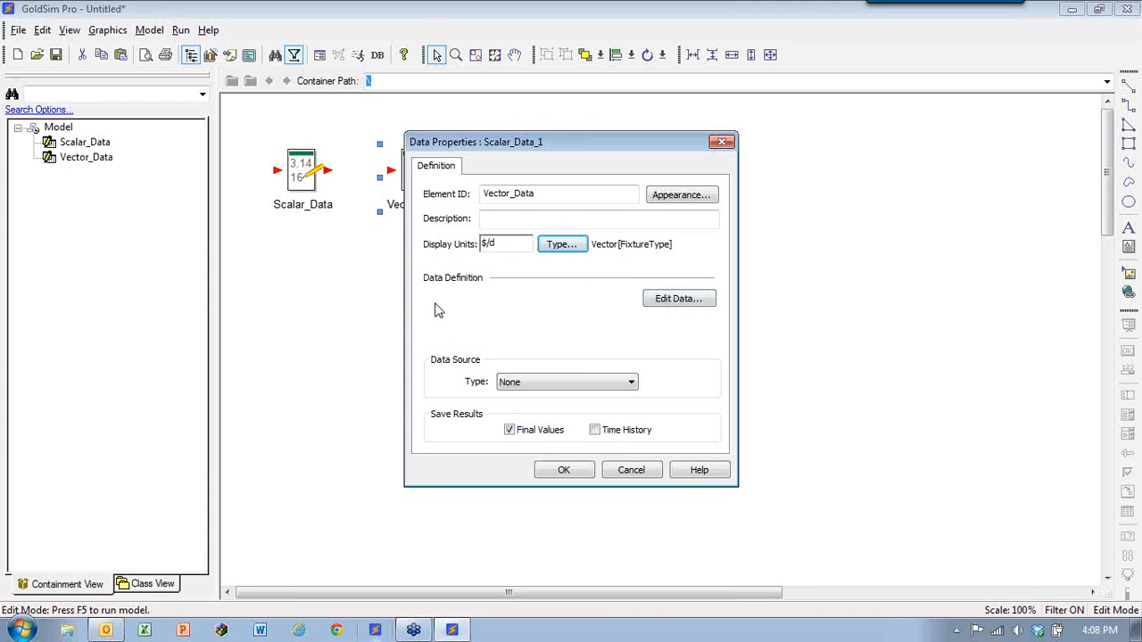
Step: Enter Vector_Data's values as Shower 1, Sink 2, Dishwasher 3 and Toilet 4 $/d, and close its properties
{"action": "left_click", "coordinate": [682, 301]}
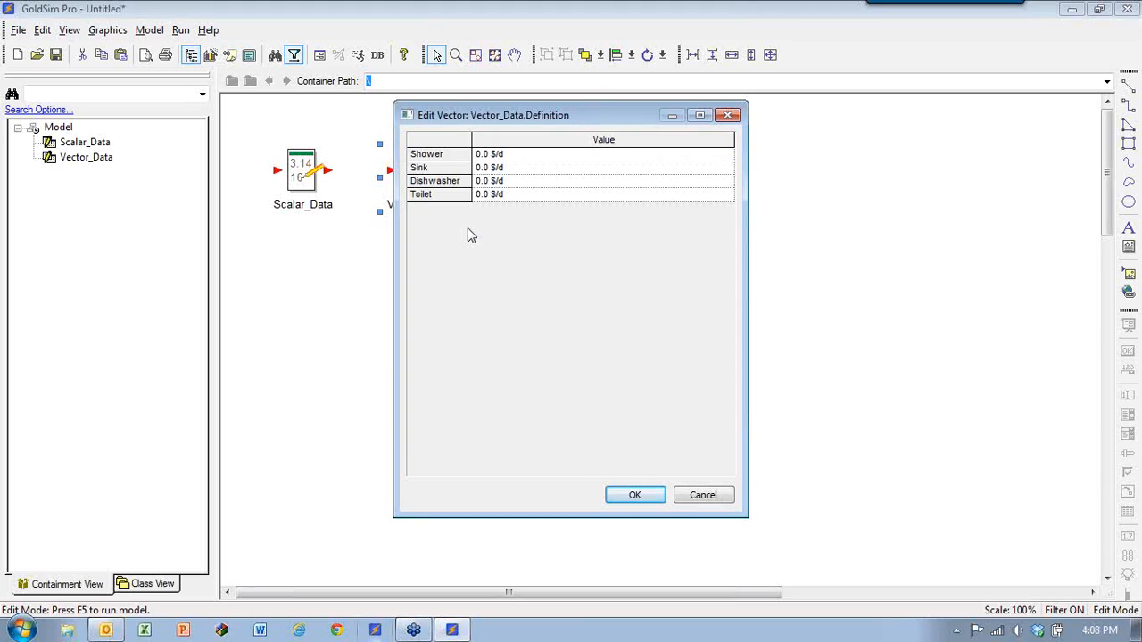
{"action": "left_click", "coordinate": [482, 157]}
{"action": "type", "text": "1"}
{"action": "key", "text": "Return"}
{"action": "type", "text": "2"}
{"action": "key", "text": "Return"}
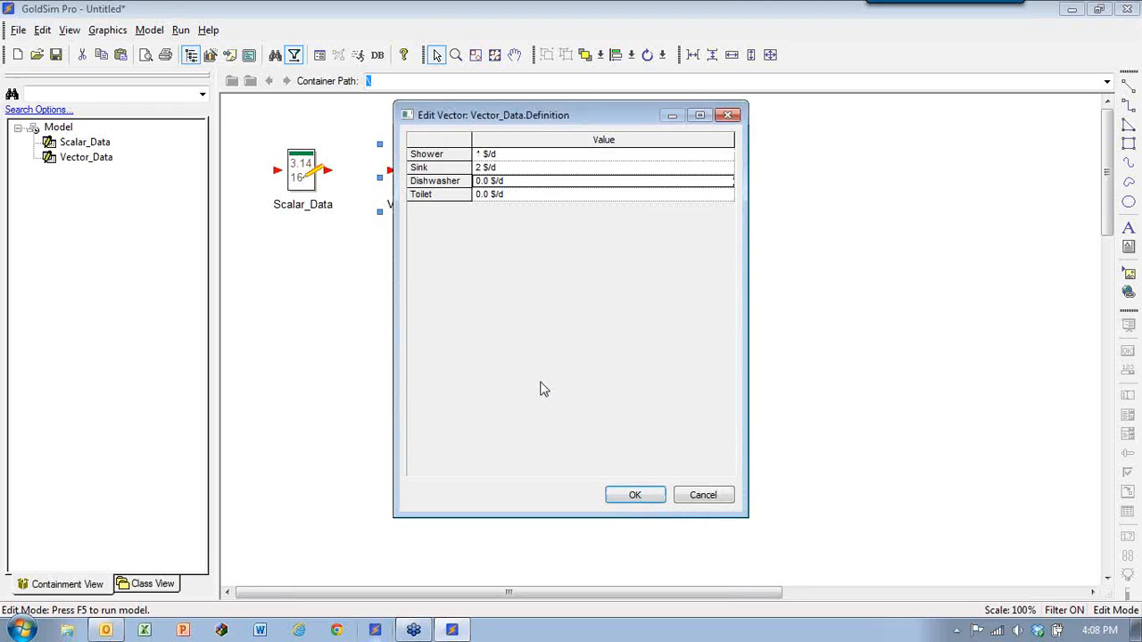
{"action": "type", "text": "3"}
{"action": "key", "text": "Return"}
{"action": "type", "text": "4"}
{"action": "left_click", "coordinate": [623, 169]}
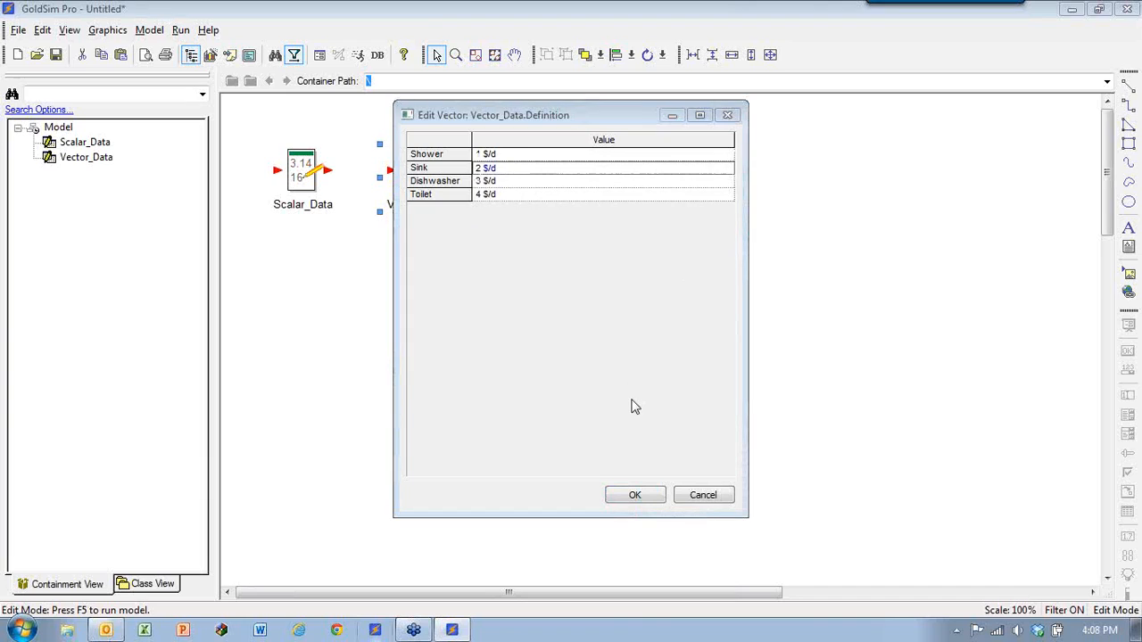
{"action": "left_click", "coordinate": [632, 496]}
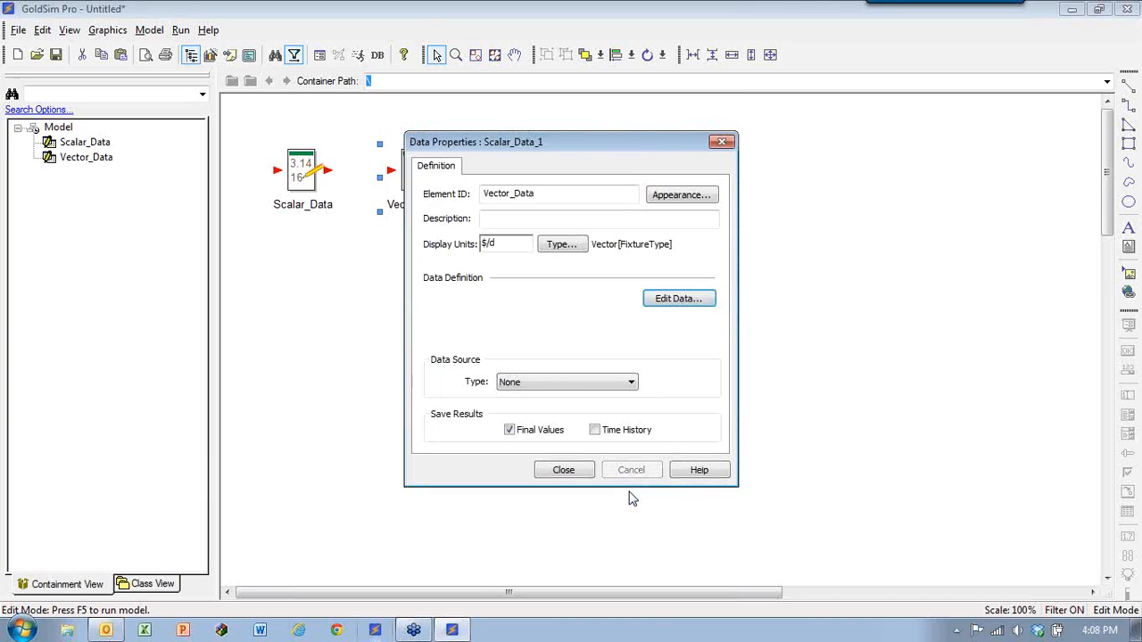
{"action": "left_click", "coordinate": [564, 471]}
Step: Move Dishwasher below Toilet in the FixtureType array label set, save the set and close the array labels list
{"action": "left_click", "coordinate": [149, 30]}
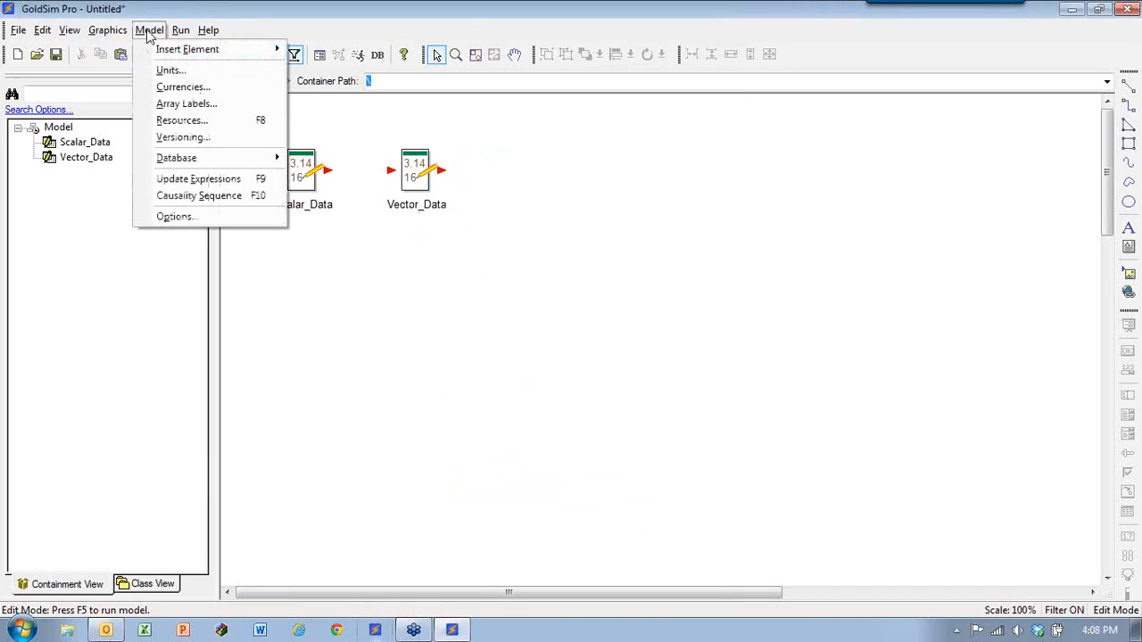
{"action": "left_click", "coordinate": [179, 104]}
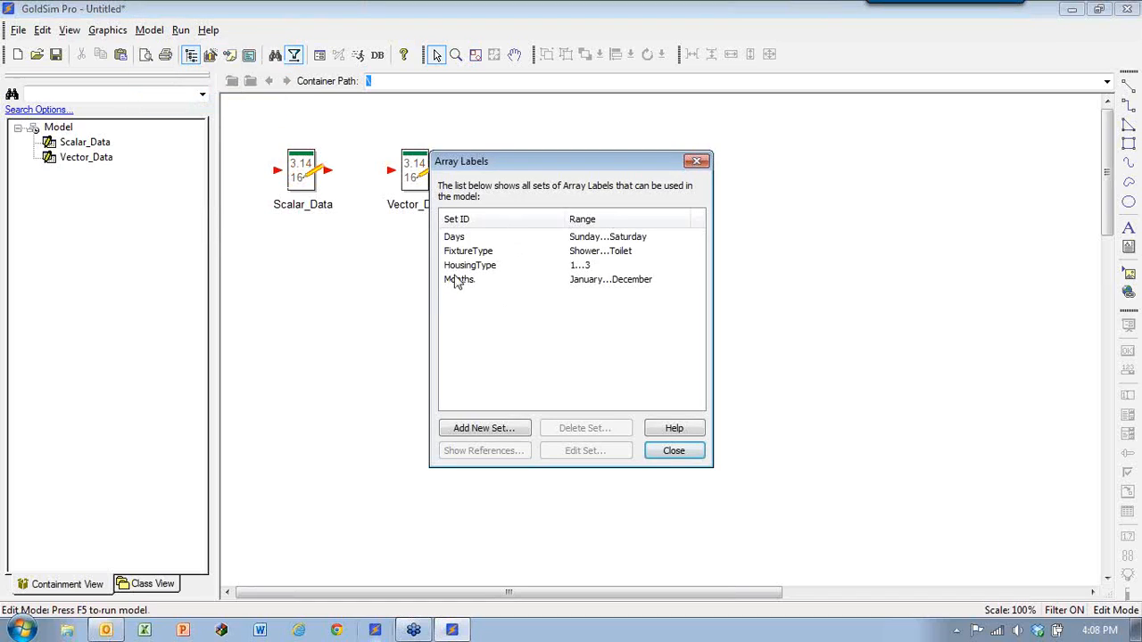
{"action": "double_click", "coordinate": [464, 252]}
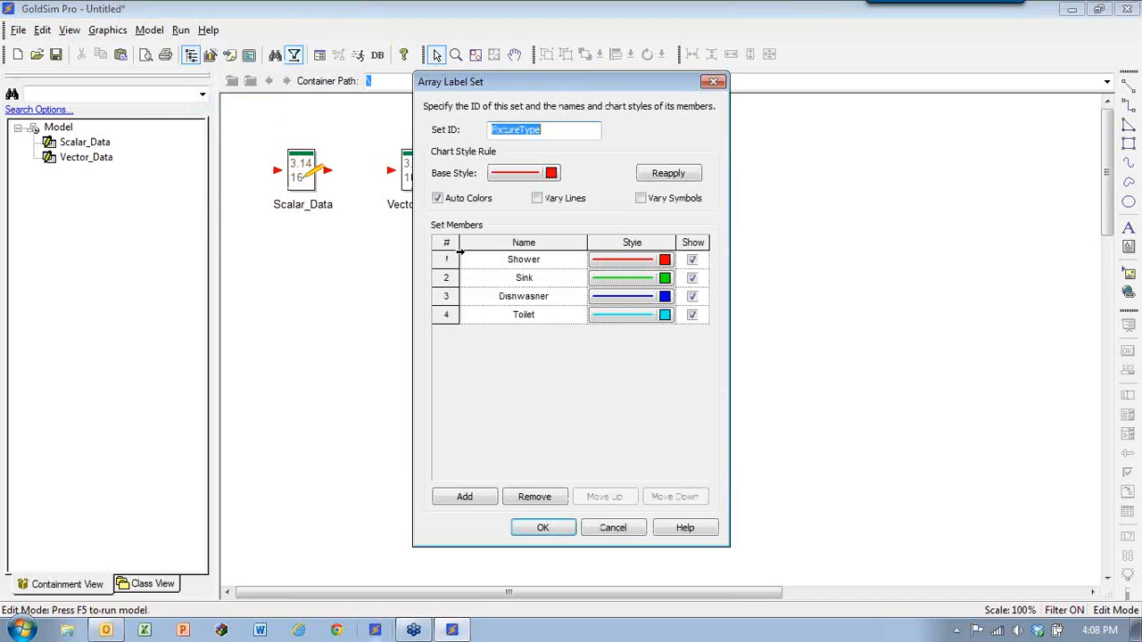
{"action": "left_click", "coordinate": [532, 297]}
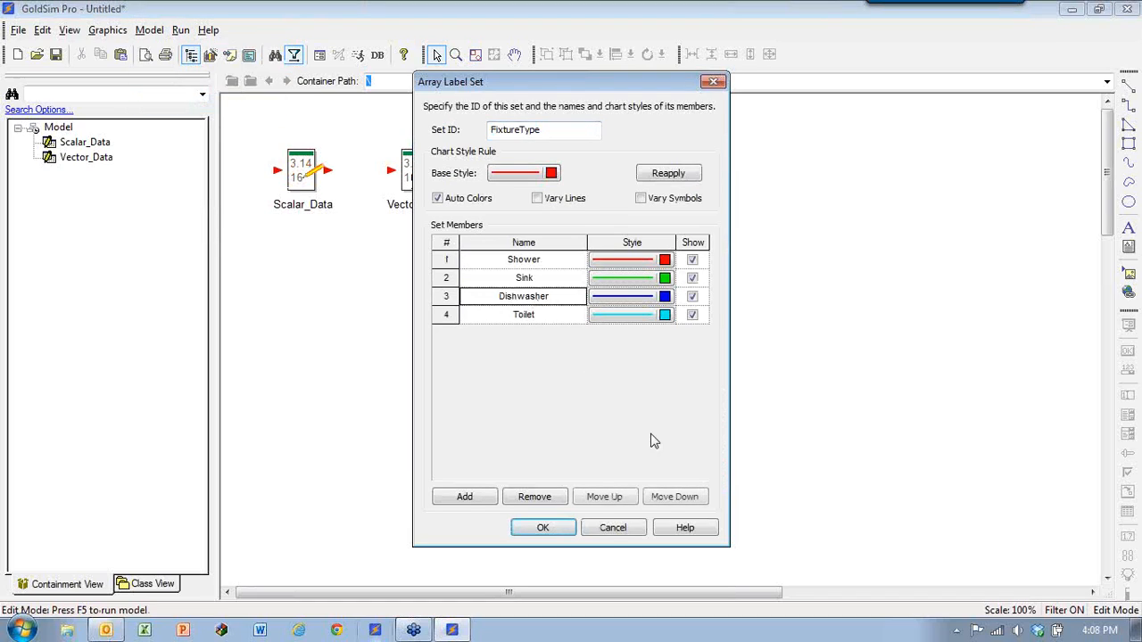
{"action": "left_click", "coordinate": [651, 502]}
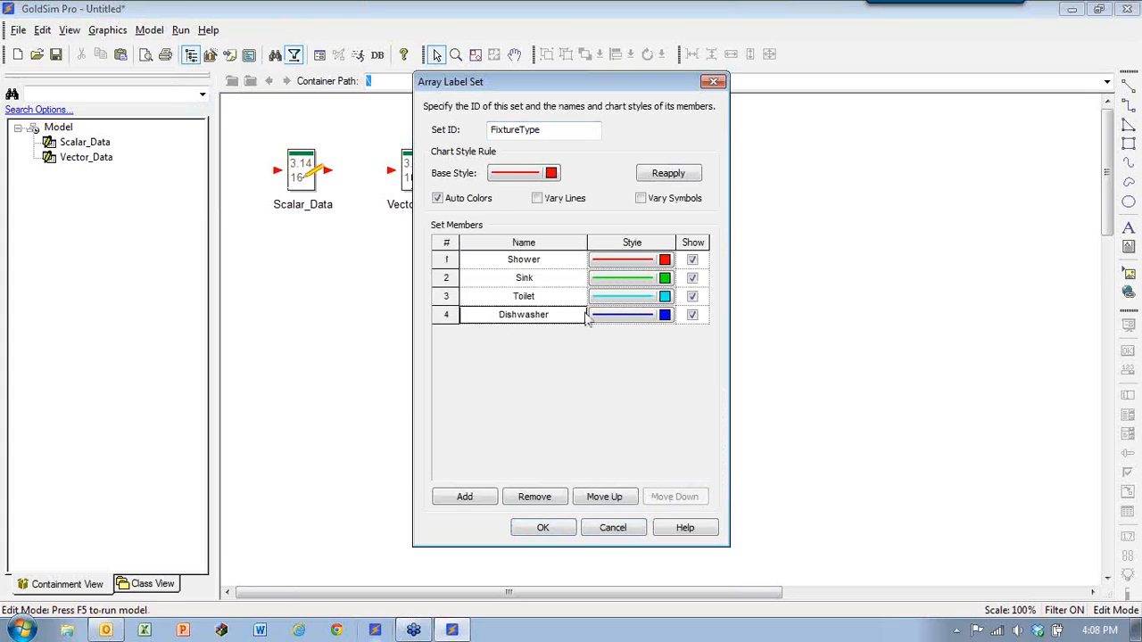
{"action": "left_click", "coordinate": [612, 527]}
{"action": "left_click", "coordinate": [676, 452]}
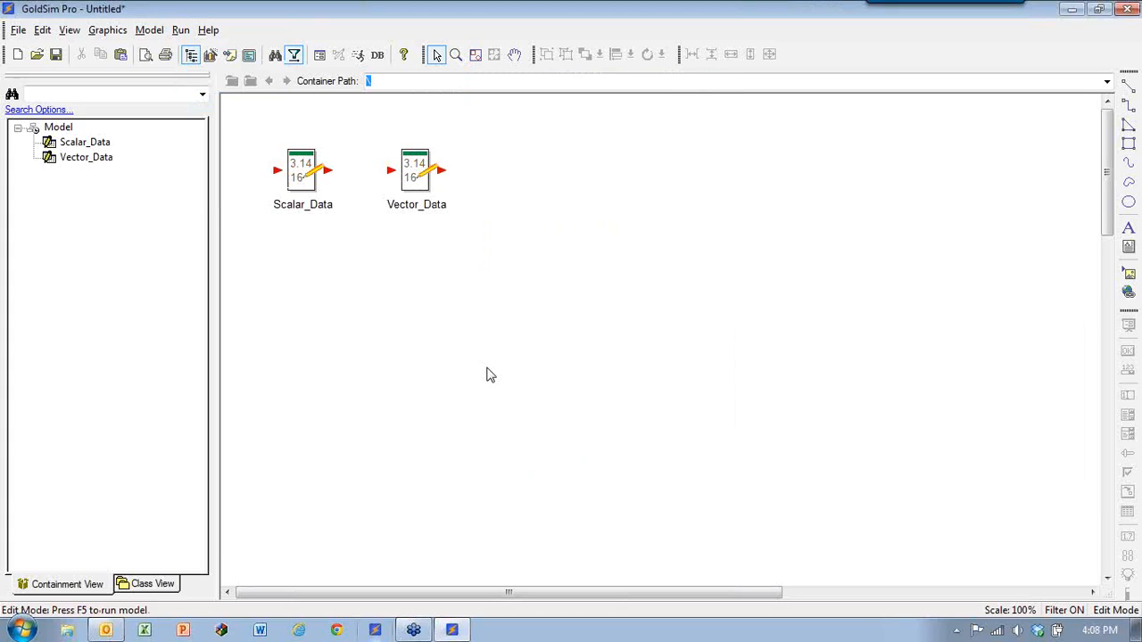
Step: Check the order of the fixture labels and values in Vector_Data's definition, and close its properties
{"action": "double_click", "coordinate": [410, 170]}
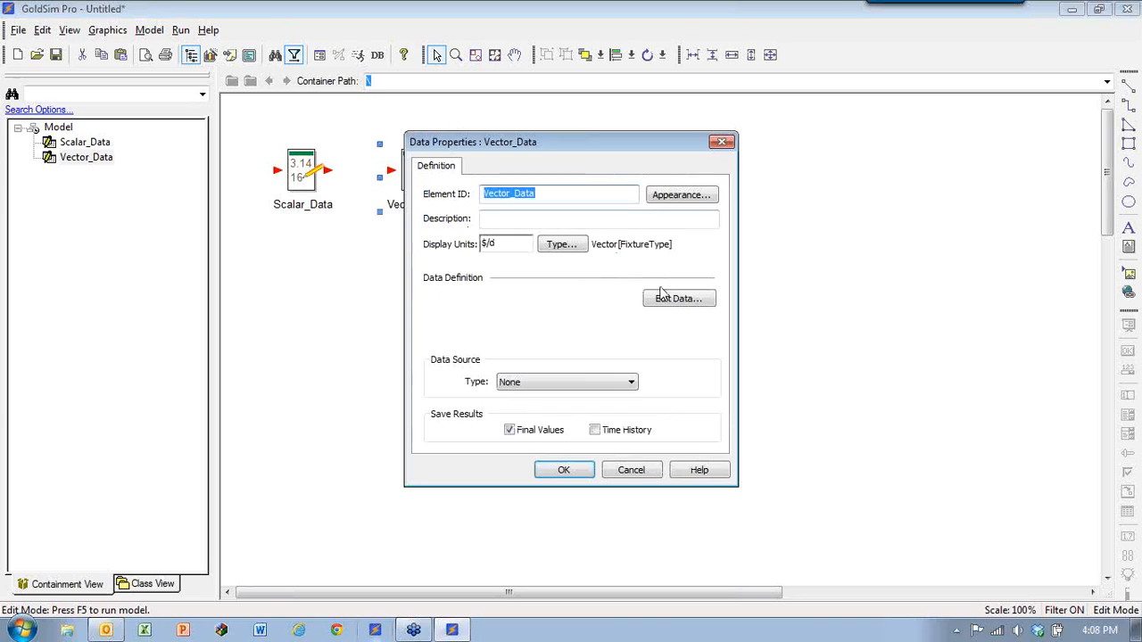
{"action": "left_click", "coordinate": [677, 298]}
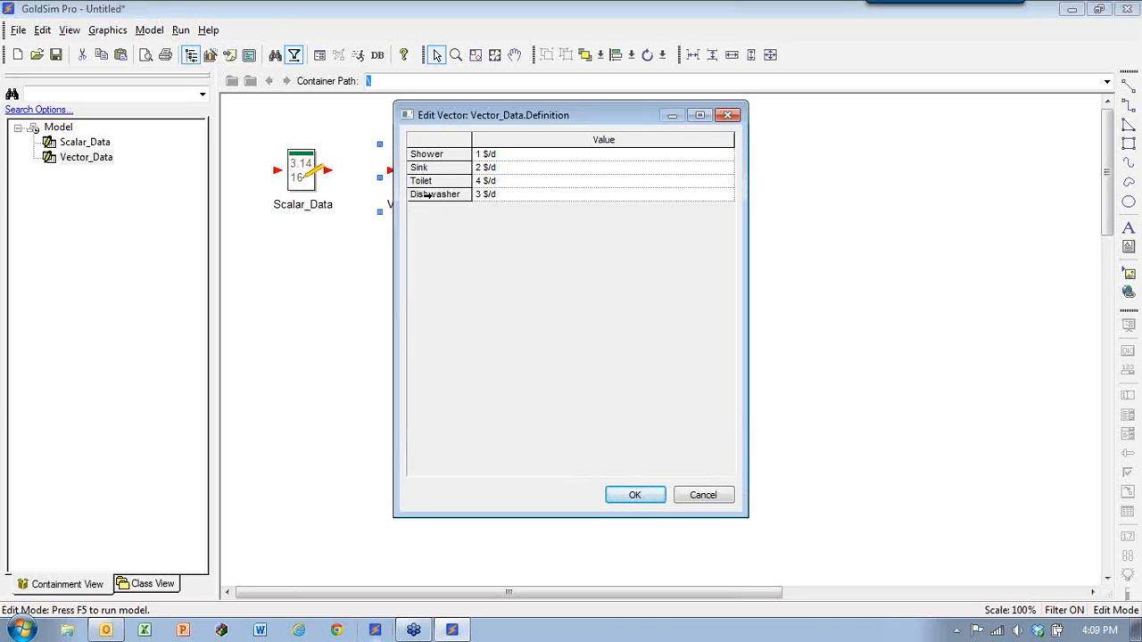
{"action": "mouse_move", "coordinate": [503, 195]}
{"action": "left_click", "coordinate": [633, 493]}
{"action": "left_click", "coordinate": [561, 470]}
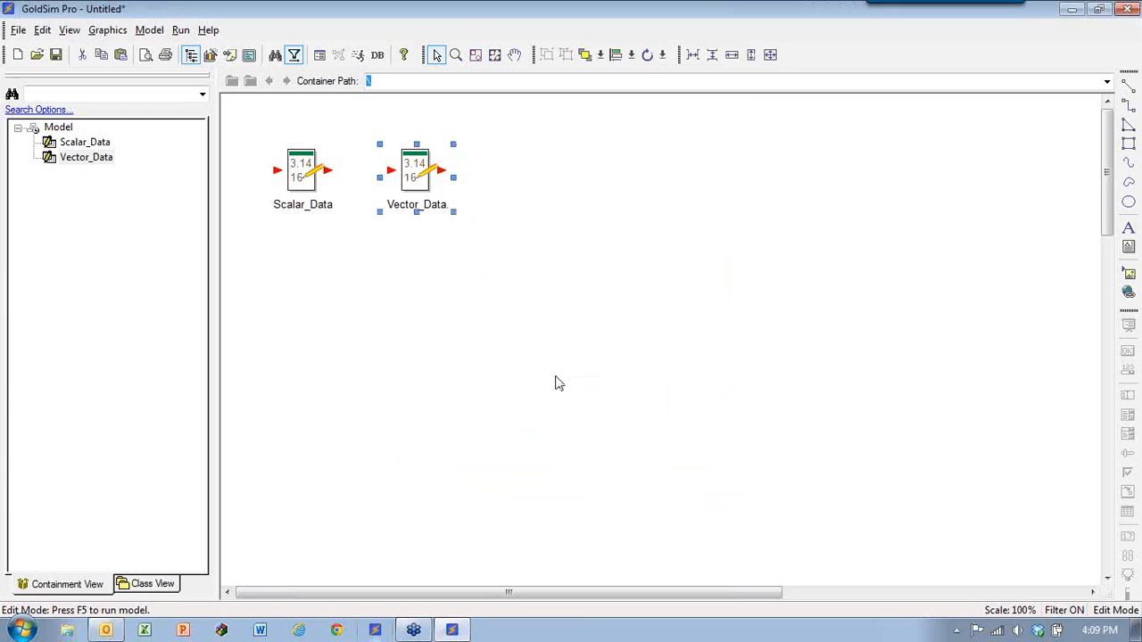
Step: Duplicate Vector_Data beside the original and rename the copy Matrix_Data
{"action": "left_click", "coordinate": [541, 186]}
{"action": "key", "text": "ctrl+v"}
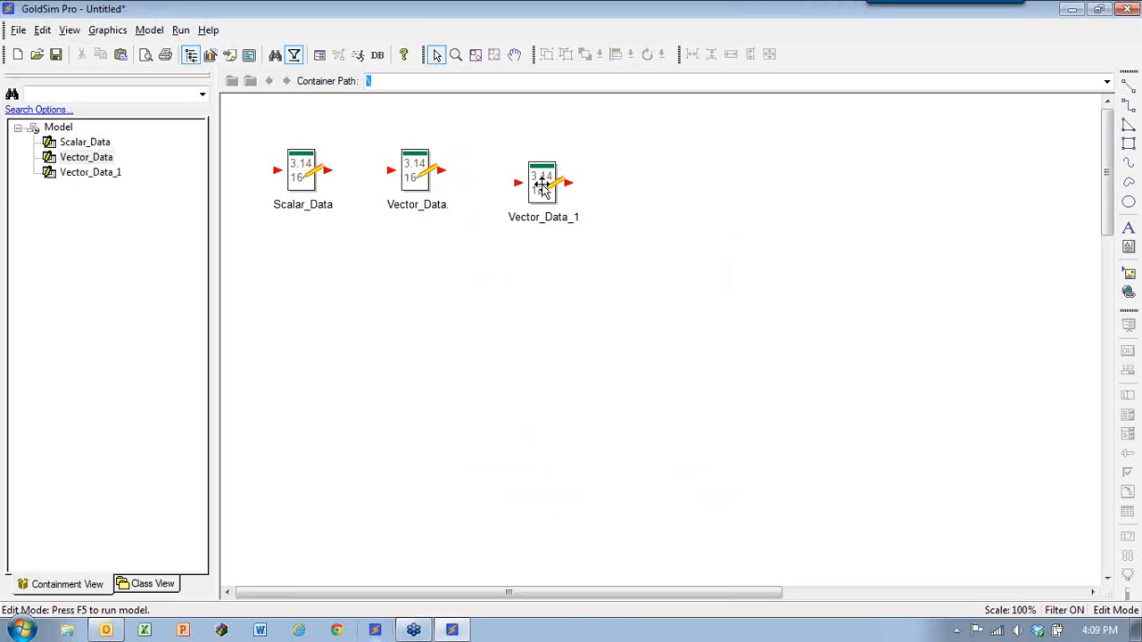
{"action": "double_click", "coordinate": [541, 189]}
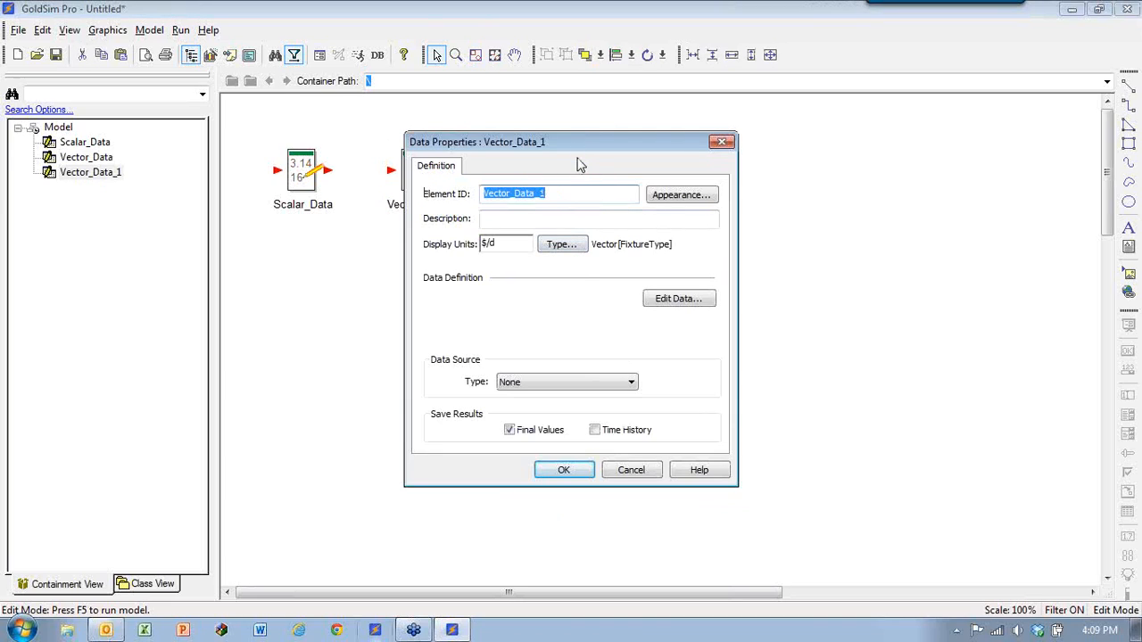
{"action": "type", "text": "Matrix"}
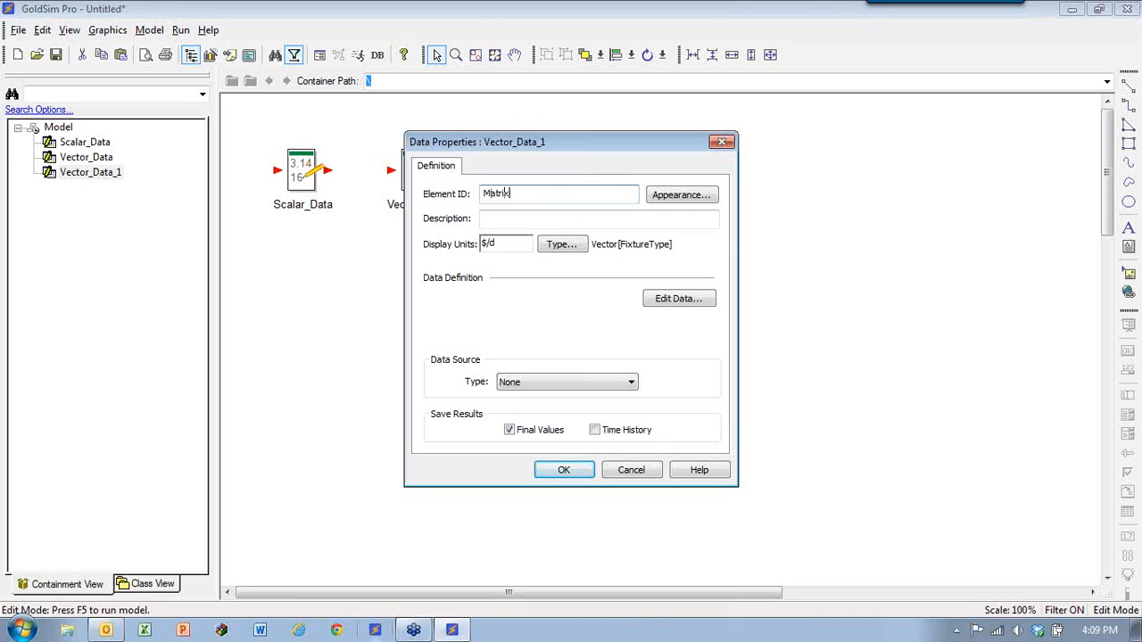
Step: Change Matrix_Data's order to Matrix (2D-Array), keeping FixtureType as row labels and using HousingType as column labels
{"action": "left_click", "coordinate": [559, 245]}
{"action": "left_click", "coordinate": [546, 312]}
{"action": "left_click", "coordinate": [546, 350]}
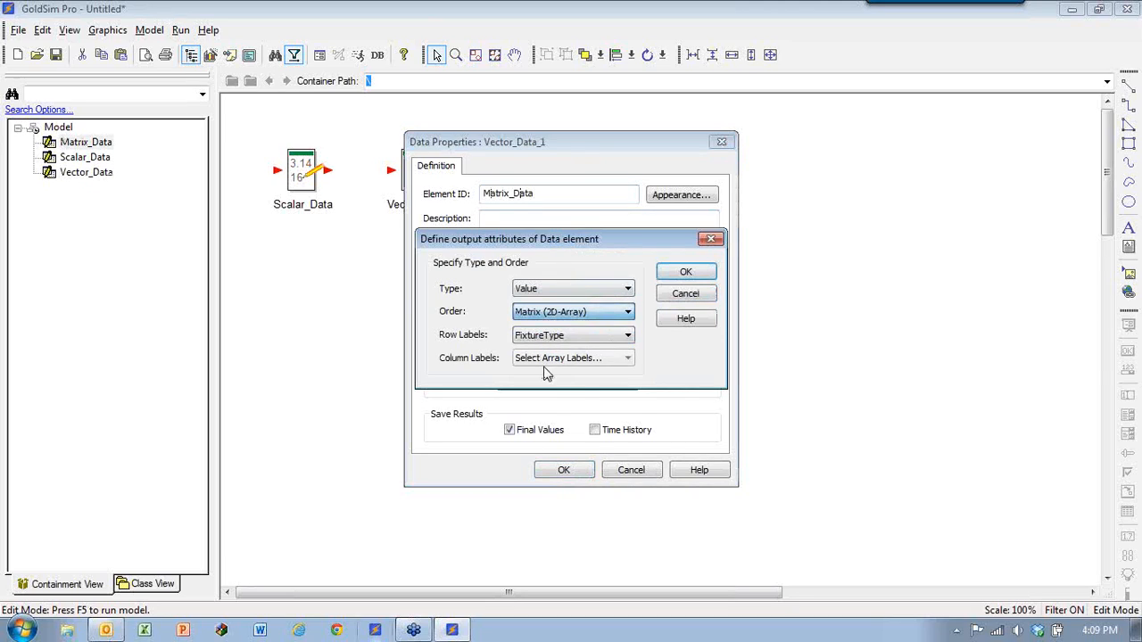
{"action": "left_click", "coordinate": [549, 359]}
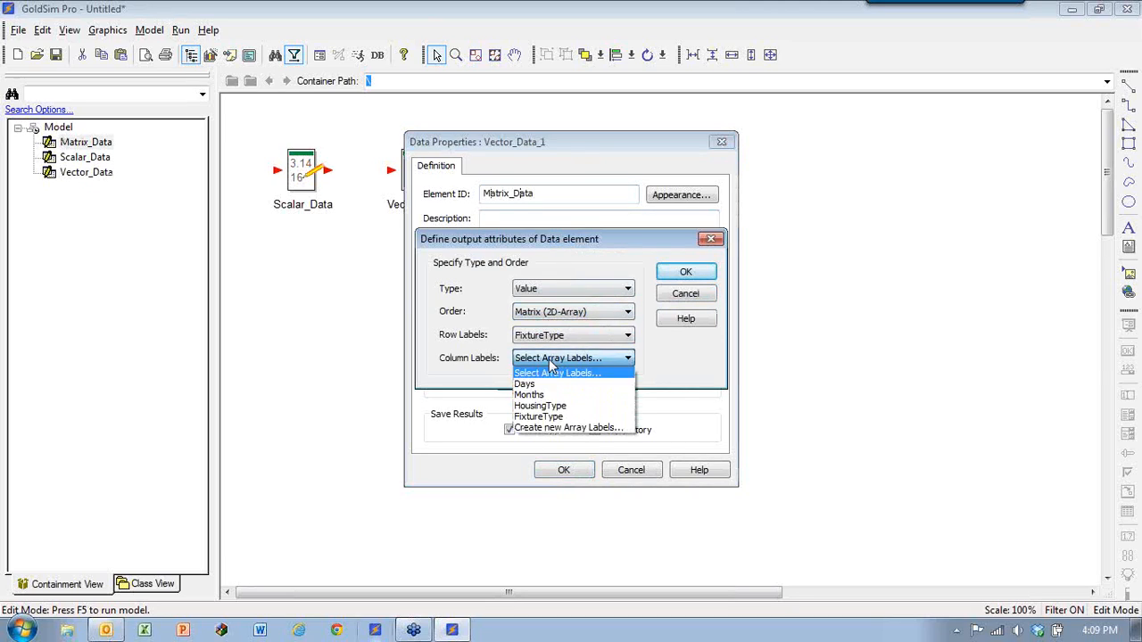
{"action": "left_click", "coordinate": [540, 406]}
{"action": "left_click", "coordinate": [684, 272]}
Step: Enter Matrix_Data's values for housing type 1 as Shower 1, Sink 2, Toilet 3 and Dishwasher 4 $/d
{"action": "left_click", "coordinate": [671, 302]}
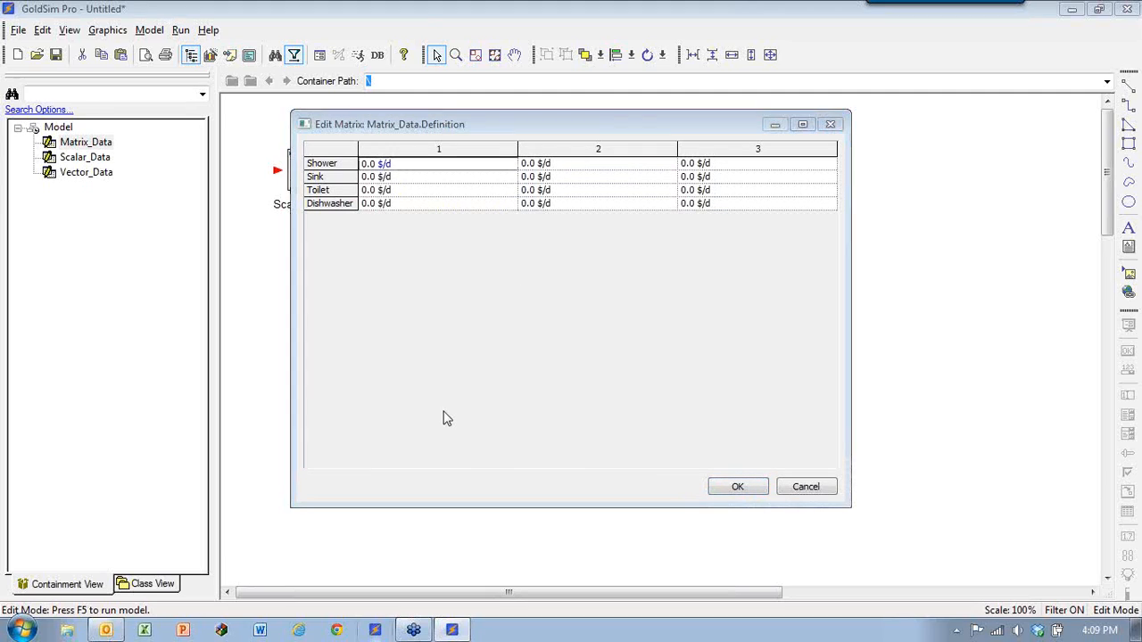
{"action": "type", "text": "1"}
{"action": "key", "text": "Return"}
{"action": "type", "text": "2"}
{"action": "key", "text": "Return"}
{"action": "type", "text": "3"}
{"action": "key", "text": "Return"}
{"action": "type", "text": "4"}
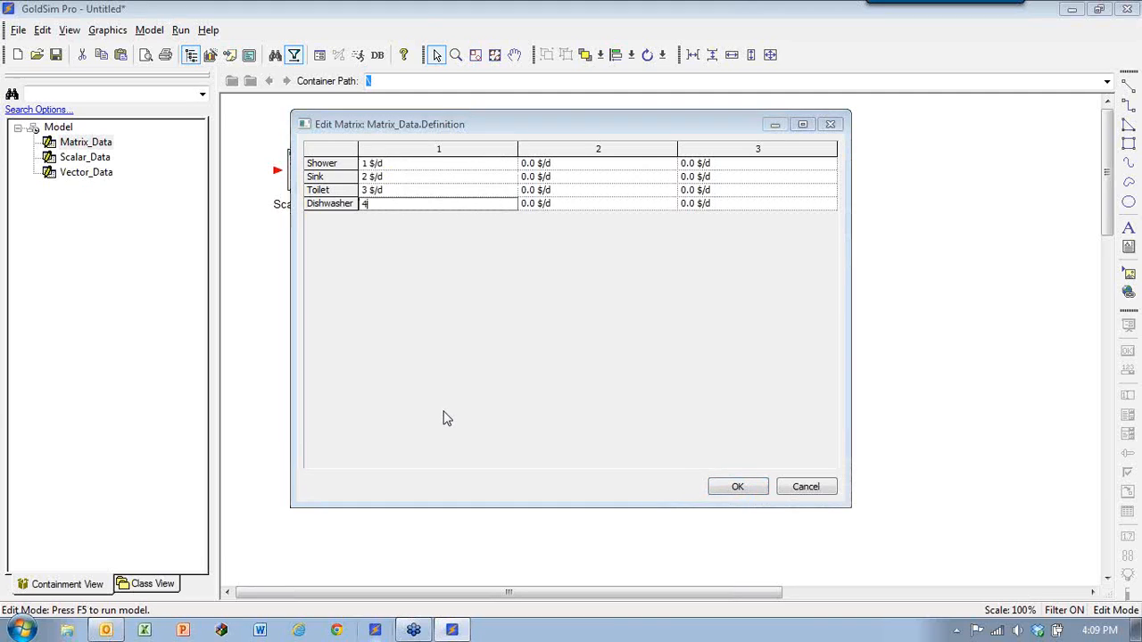
Step: Fill Matrix_Data's column 2 with Shower 5, Sink 4, Toilet 7 and Dishwasher 8 $/d
{"action": "key", "text": "Up"}
{"action": "key", "text": "Up"}
{"action": "key", "text": "Up"}
{"action": "key", "text": "Right"}
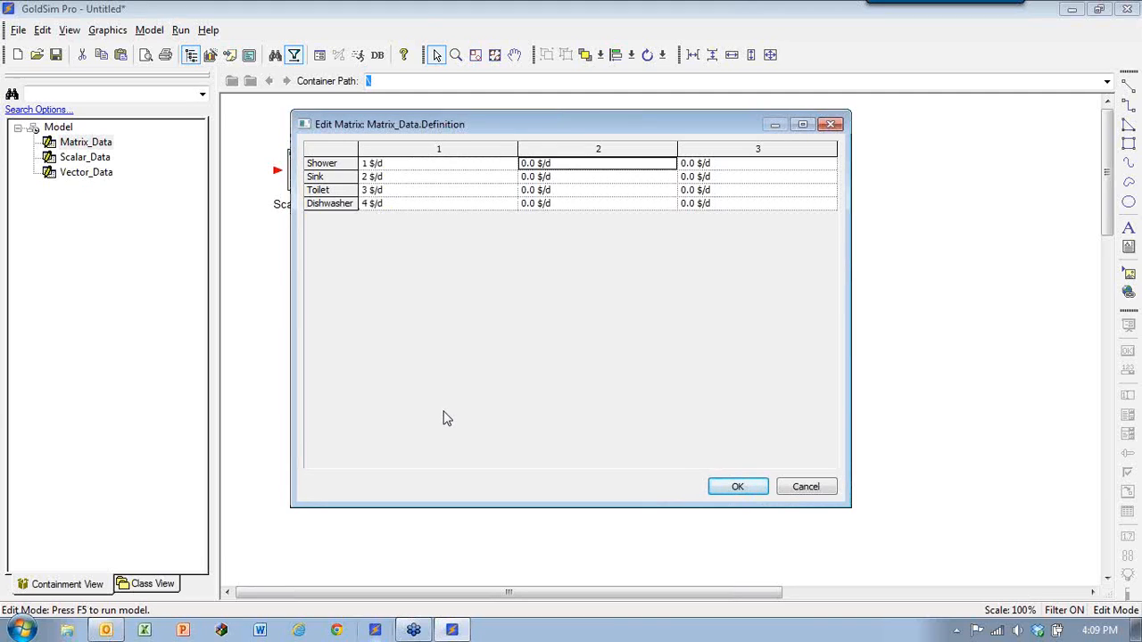
{"action": "type", "text": "5"}
{"action": "key", "text": "Return"}
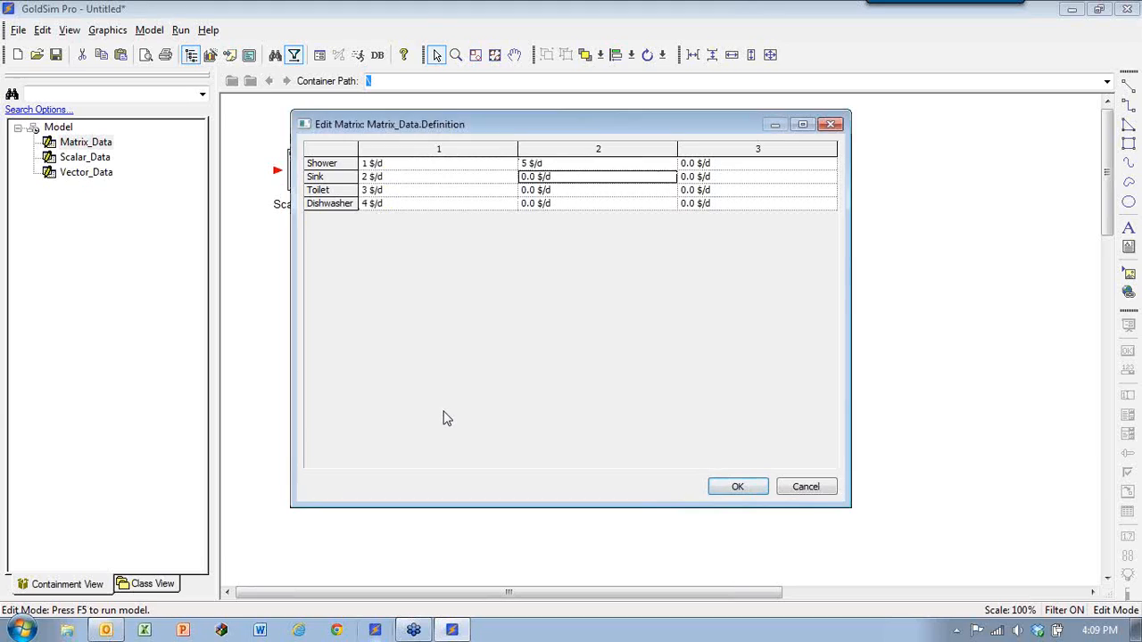
{"action": "type", "text": "3"}
{"action": "type", "text": "4"}
{"action": "key", "text": "Return"}
{"action": "key", "text": "Up"}
{"action": "type", "text": "4"}
{"action": "key", "text": "Return"}
{"action": "type", "text": "7"}
{"action": "key", "text": "Return"}
{"action": "type", "text": "8"}
{"action": "key", "text": "Return"}
Step: Set all four fixtures in Matrix_Data's column 3 to 2 $/d, and accept the matrix and the element properties
{"action": "key", "text": "Tab"}
{"action": "type", "text": "2"}
{"action": "key", "text": "Return"}
{"action": "type", "text": "2"}
{"action": "key", "text": "Return"}
{"action": "type", "text": "2"}
{"action": "key", "text": "Return"}
{"action": "type", "text": "2"}
{"action": "key", "text": "Return"}
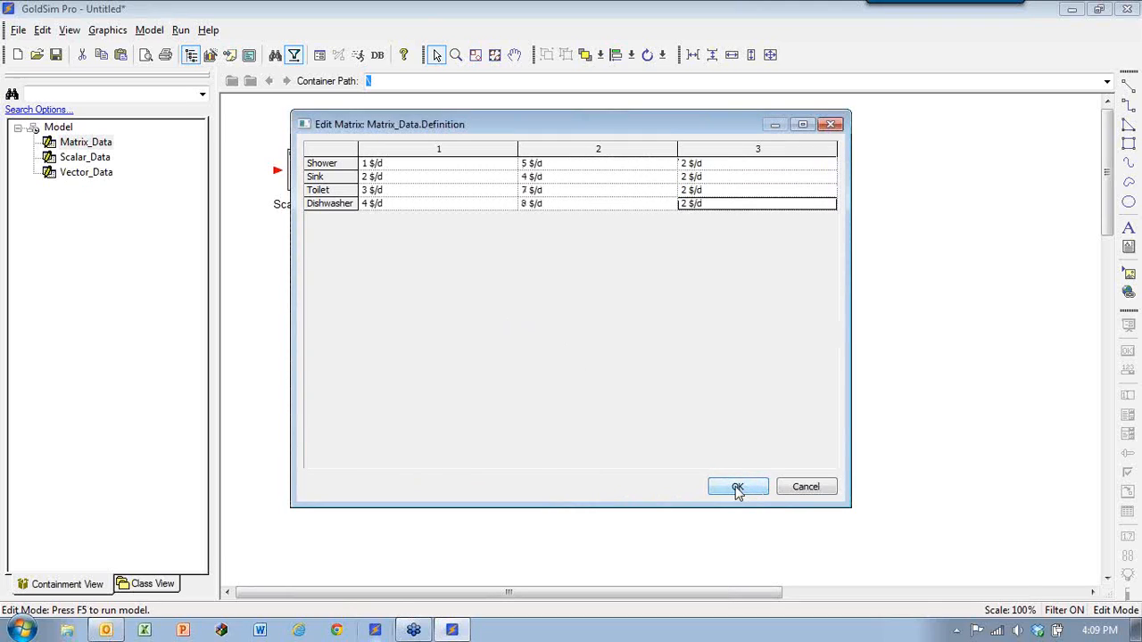
{"action": "left_click", "coordinate": [737, 487]}
{"action": "left_click", "coordinate": [588, 475]}
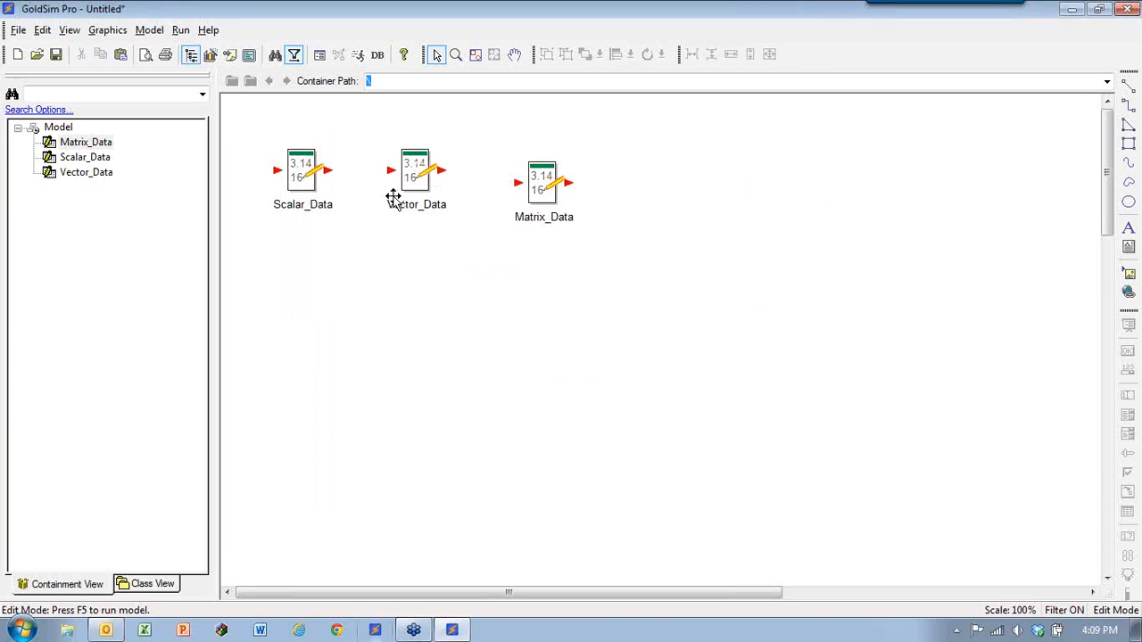
Step: Preview the stored values of Vector_Data and Matrix_Data, and align Matrix_Data in a row with the other two elements
{"action": "mouse_move", "coordinate": [414, 181]}
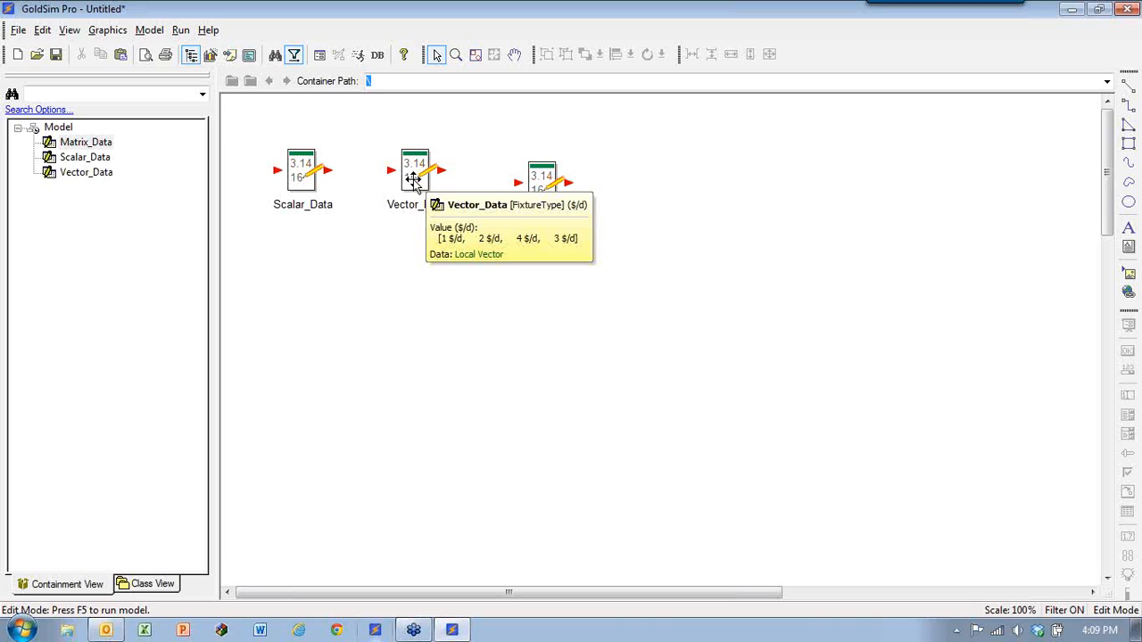
{"action": "left_click_drag", "start_coordinate": [542, 191], "coordinate": [524, 179]}
{"action": "mouse_move", "coordinate": [525, 152]}
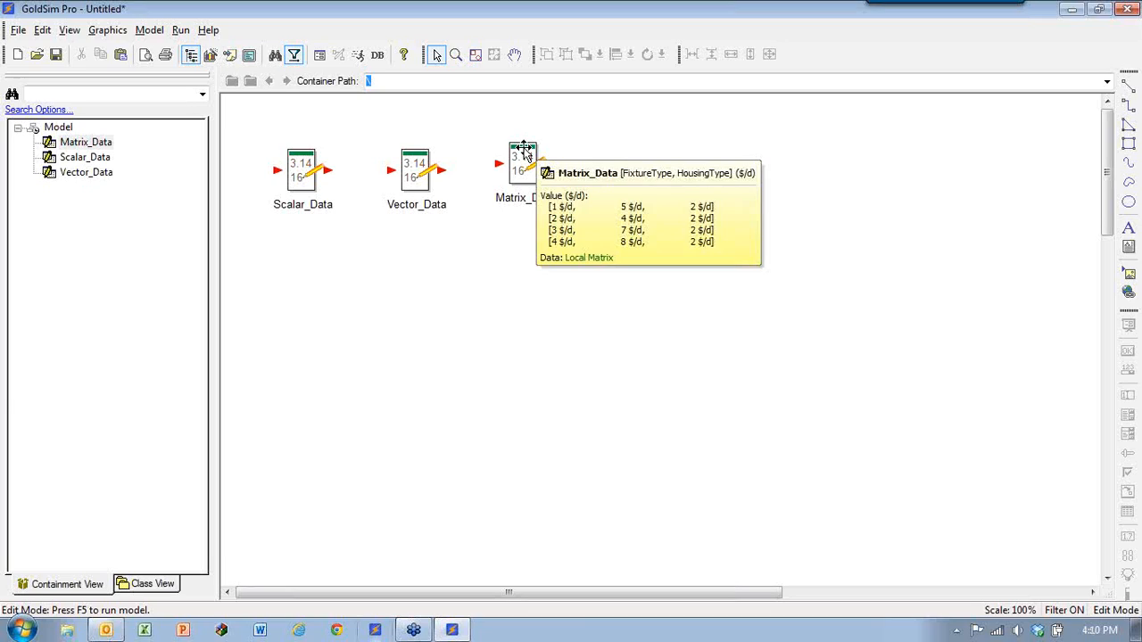
{"action": "left_click_drag", "start_coordinate": [517, 178], "coordinate": [523, 211]}
{"action": "left_click", "coordinate": [514, 318]}
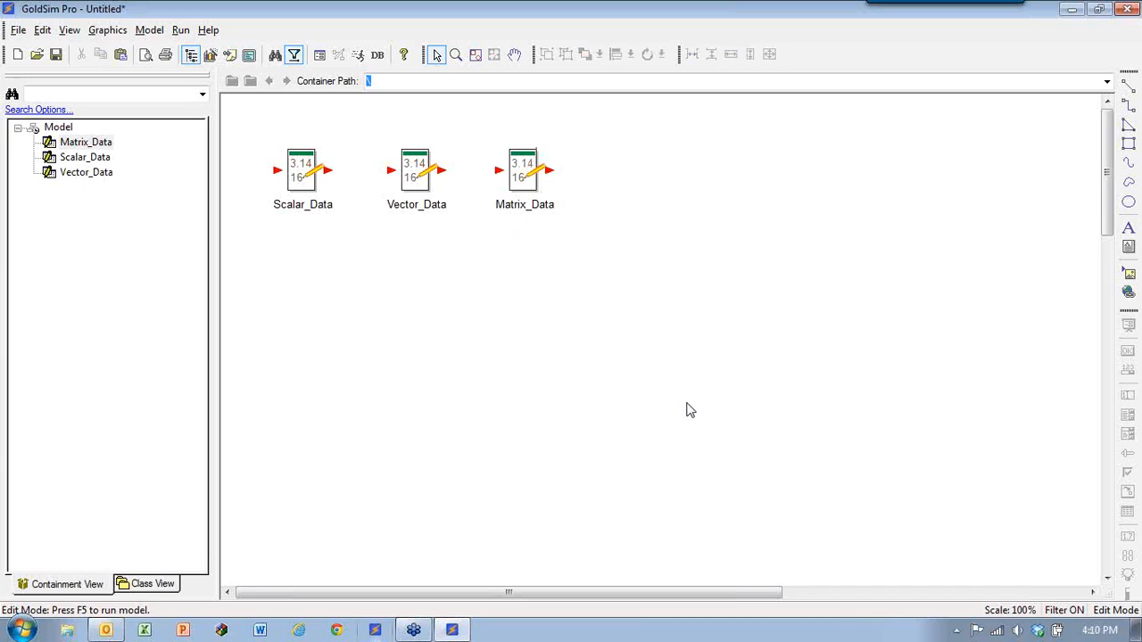
Step: Fit the current model to half the screen with its browser hidden, and open a second blank GoldSim model with its note pane closed
{"action": "key", "text": "super+Left"}
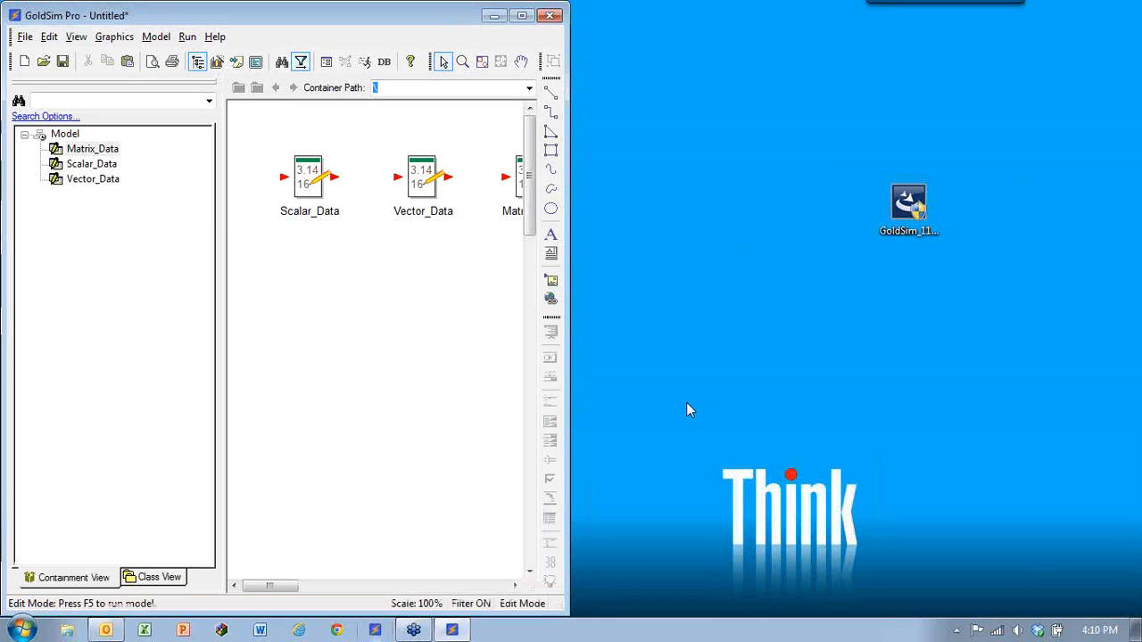
{"action": "left_click", "coordinate": [195, 62]}
{"action": "right_click", "coordinate": [454, 630]}
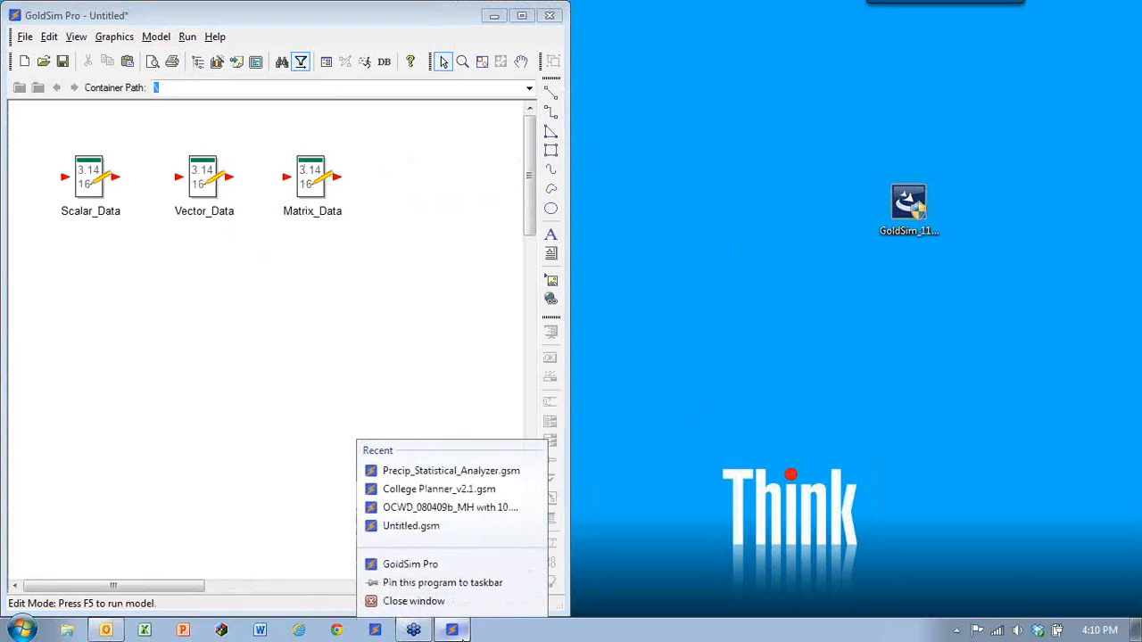
{"action": "left_click", "coordinate": [451, 564]}
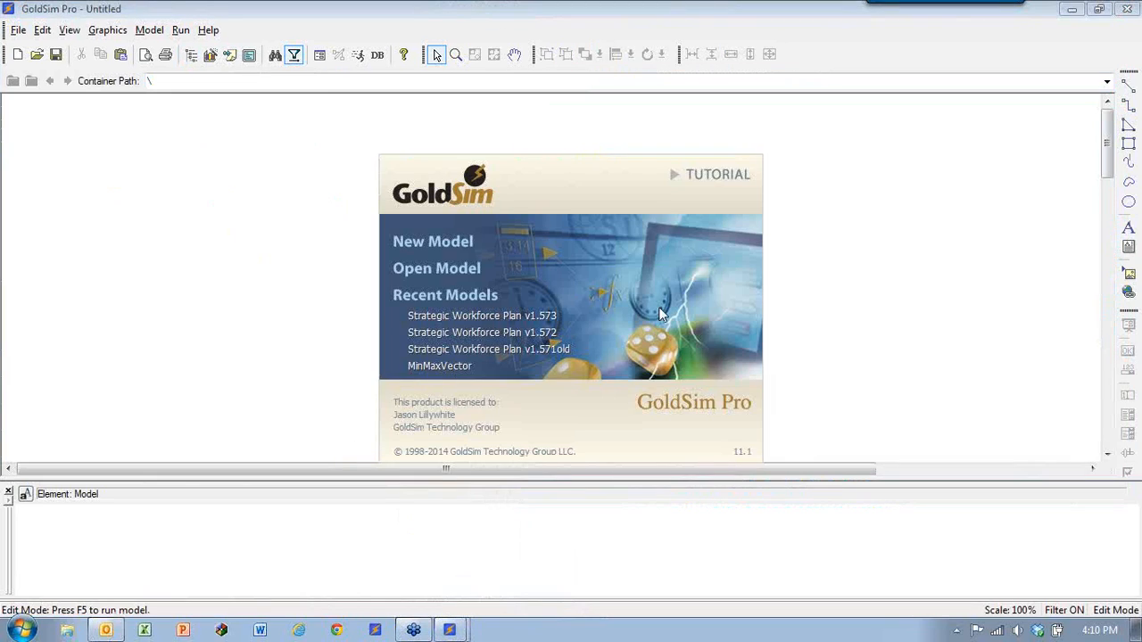
{"action": "left_click", "coordinate": [687, 257]}
{"action": "left_click", "coordinate": [8, 493]}
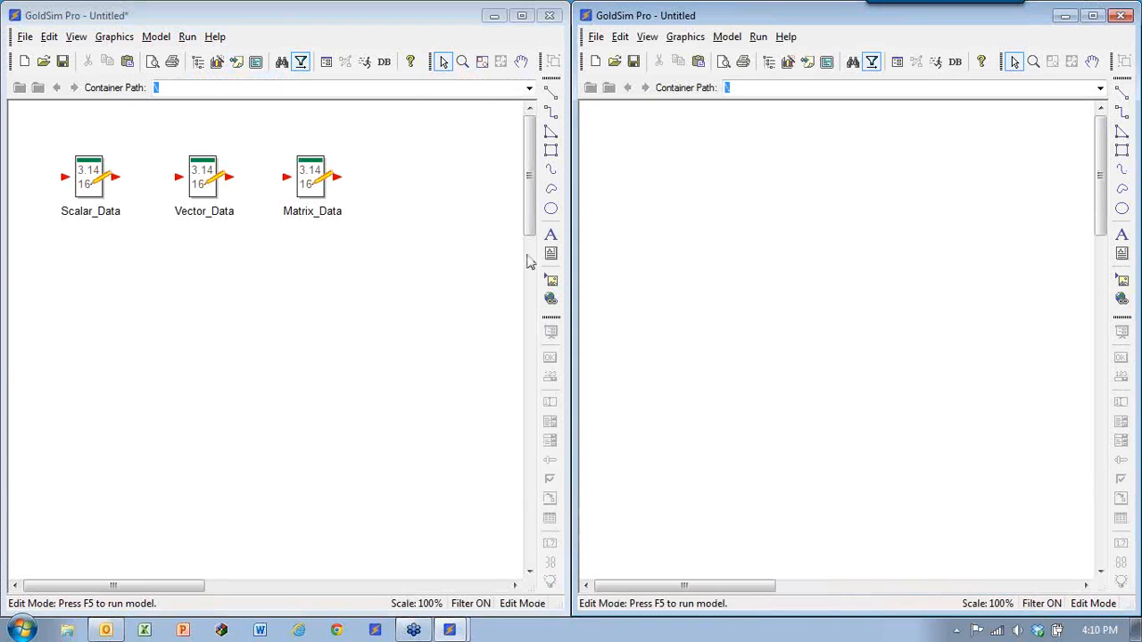
Step: Check which array label sets the new blank model contains, and close the list
{"action": "left_click", "coordinate": [727, 40]}
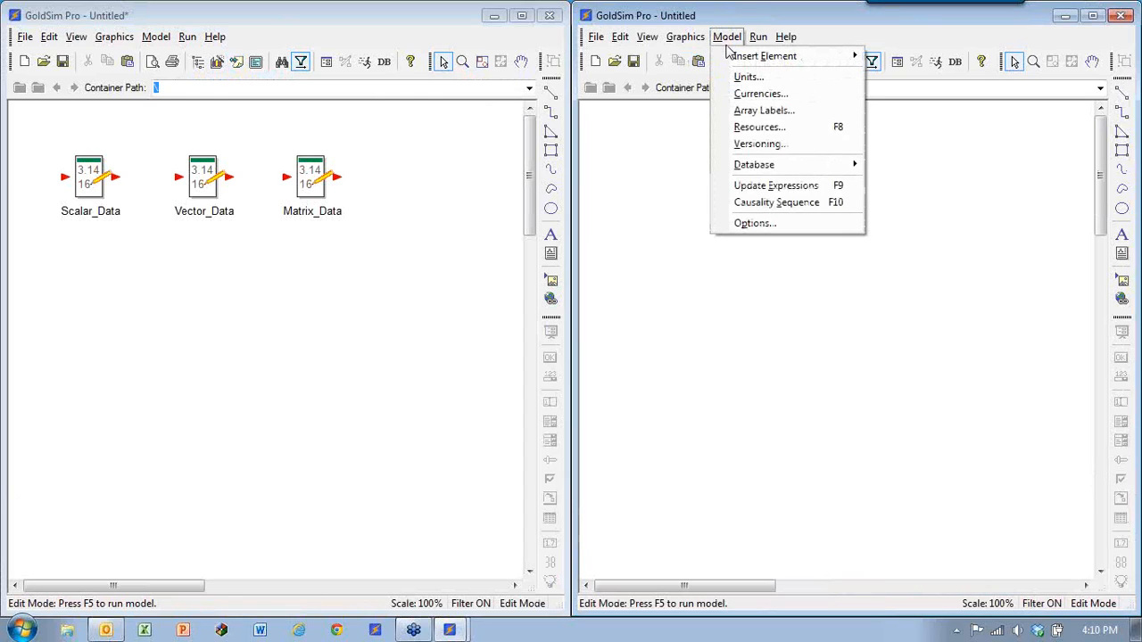
{"action": "left_click", "coordinate": [750, 111]}
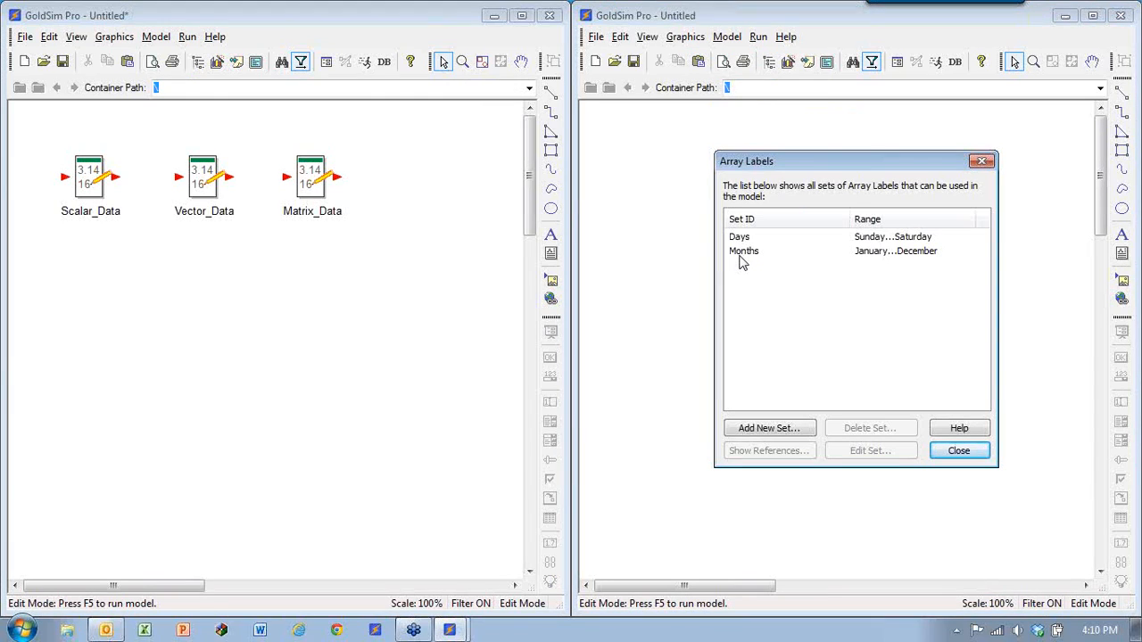
{"action": "left_click", "coordinate": [957, 450]}
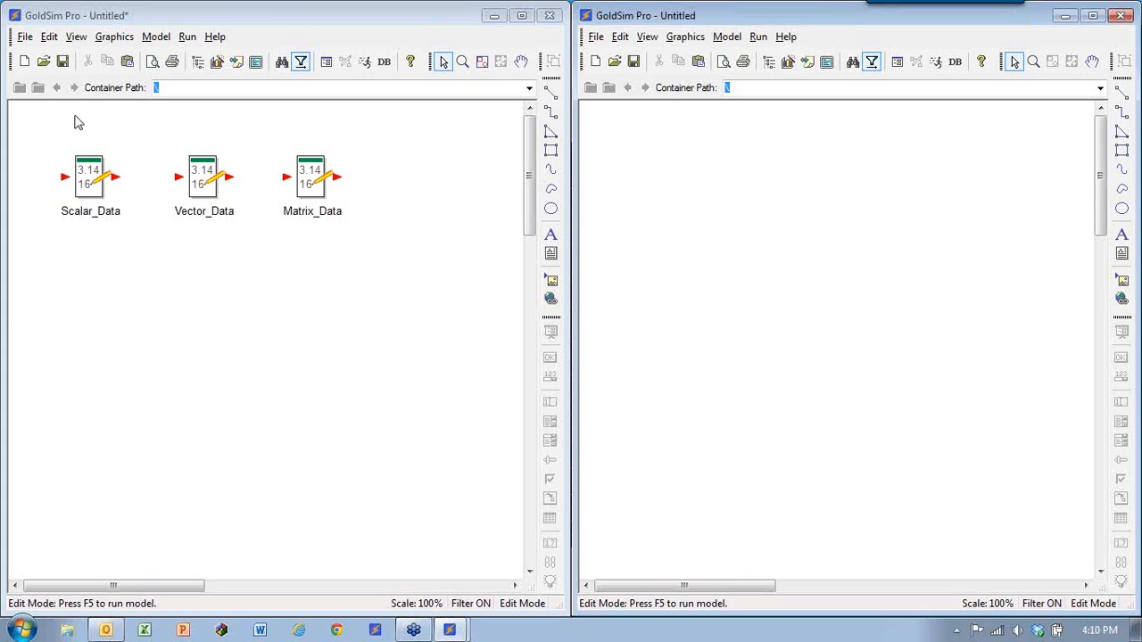
Step: Save the model holding the three data elements to the Desktop as Arrays_WebinarPM.gsm
{"action": "left_click", "coordinate": [62, 60]}
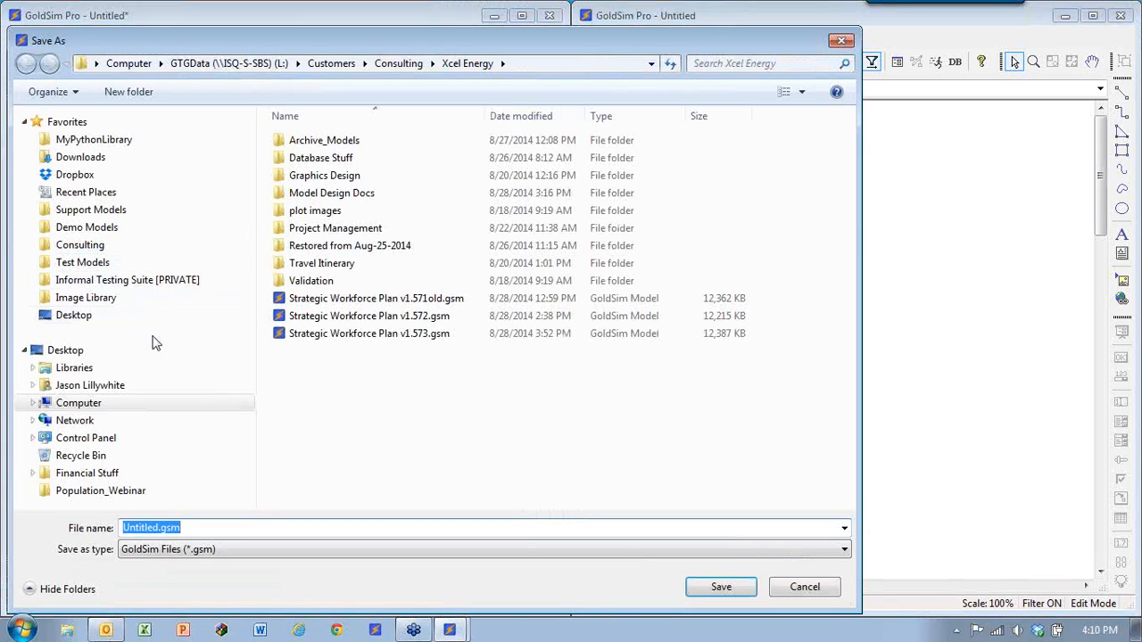
{"action": "left_click", "coordinate": [85, 315]}
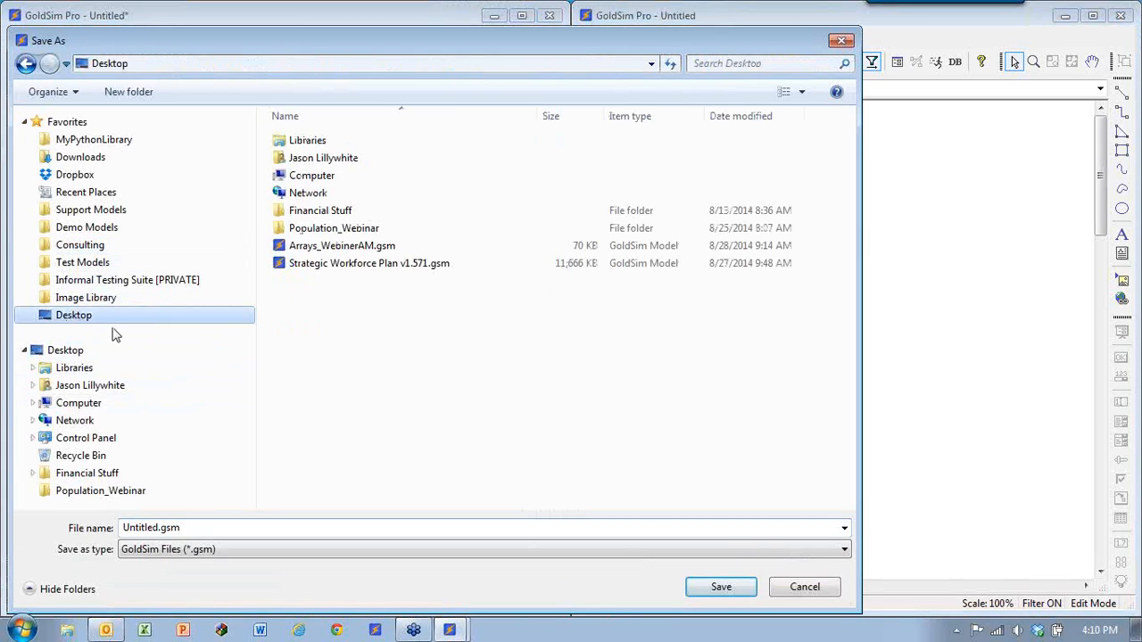
{"action": "left_click", "coordinate": [332, 247]}
{"action": "double_click", "coordinate": [201, 528]}
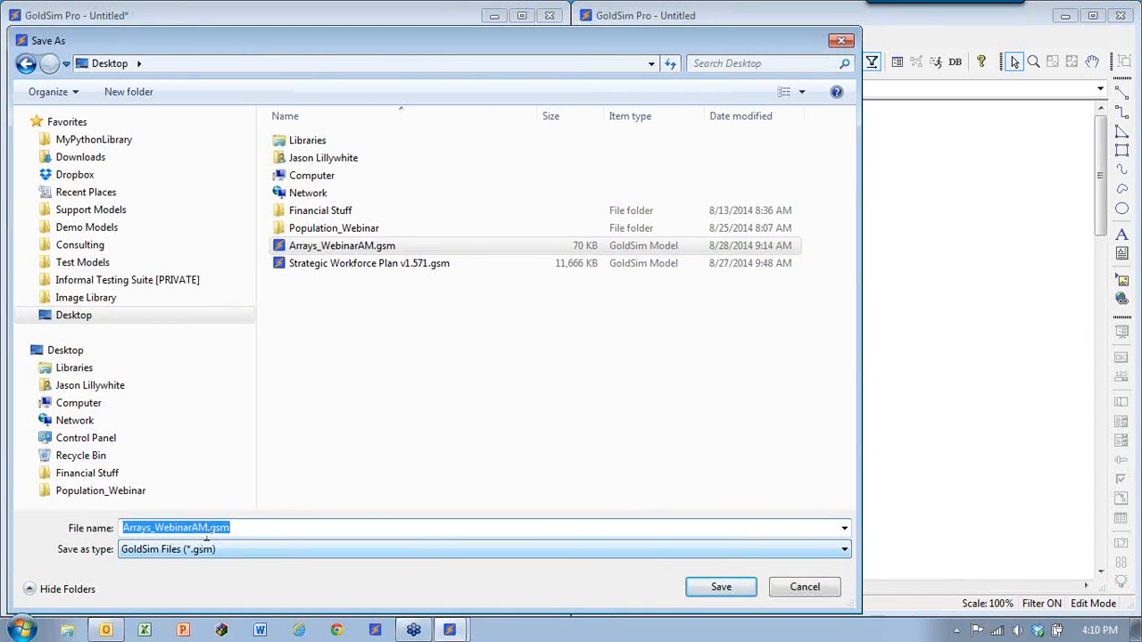
{"action": "left_click", "coordinate": [196, 528]}
{"action": "key", "text": "Delete"}
{"action": "type", "text": "P"}
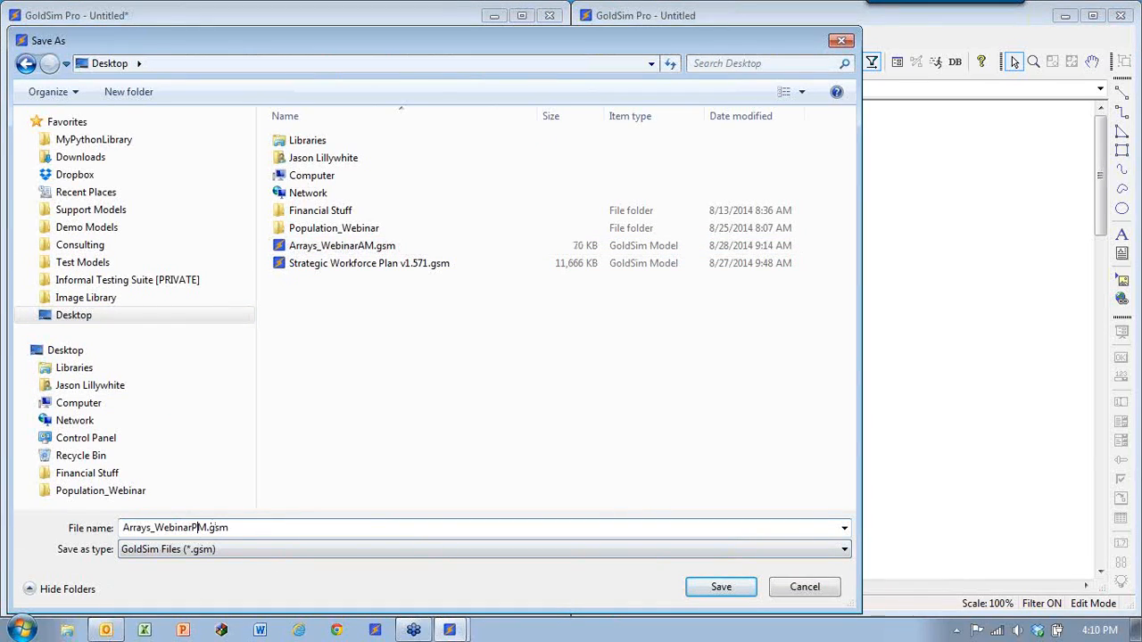
{"action": "left_click", "coordinate": [717, 589]}
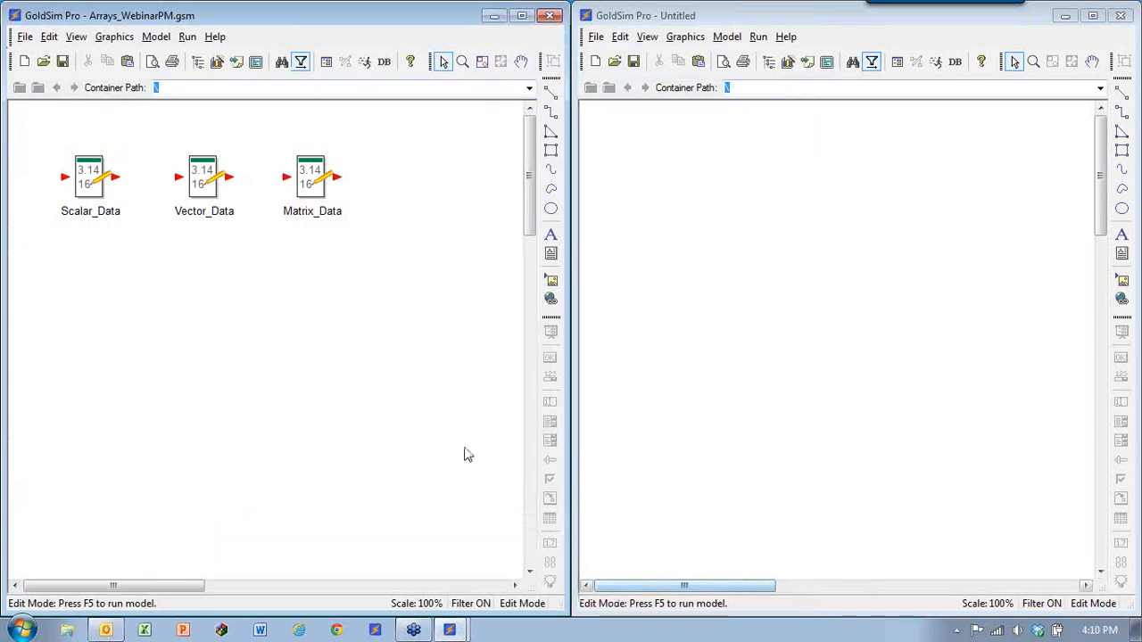
Step: Copy Matrix_Data from Arrays_WebinarPM.gsm into the blank untitled model
{"action": "left_click", "coordinate": [308, 171]}
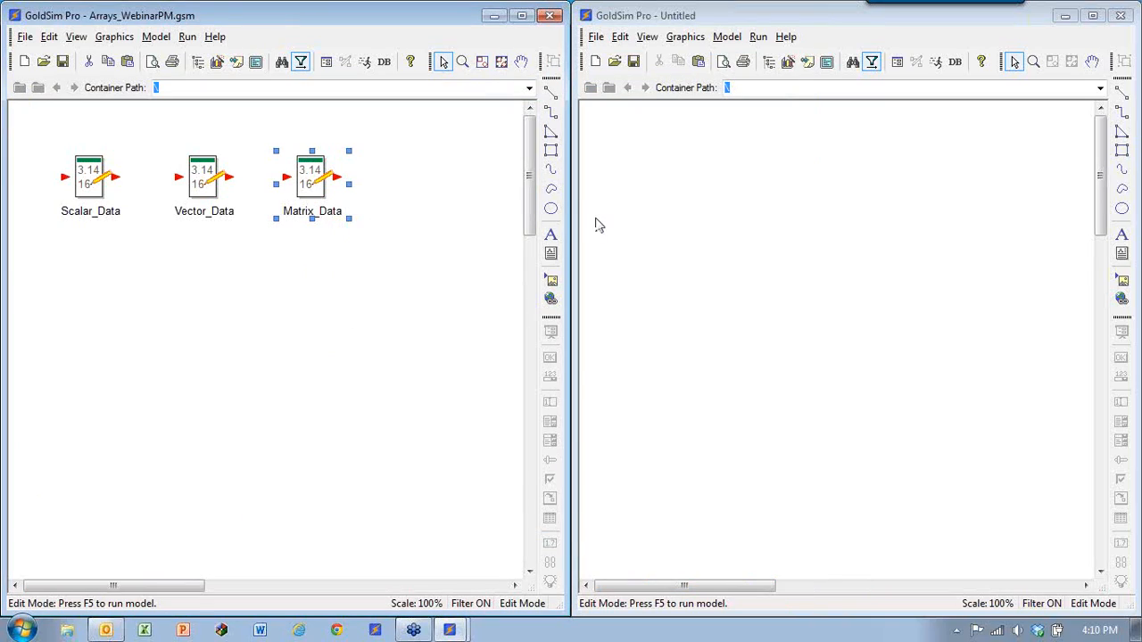
{"action": "left_click", "coordinate": [657, 184]}
{"action": "key", "text": "ctrl+v"}
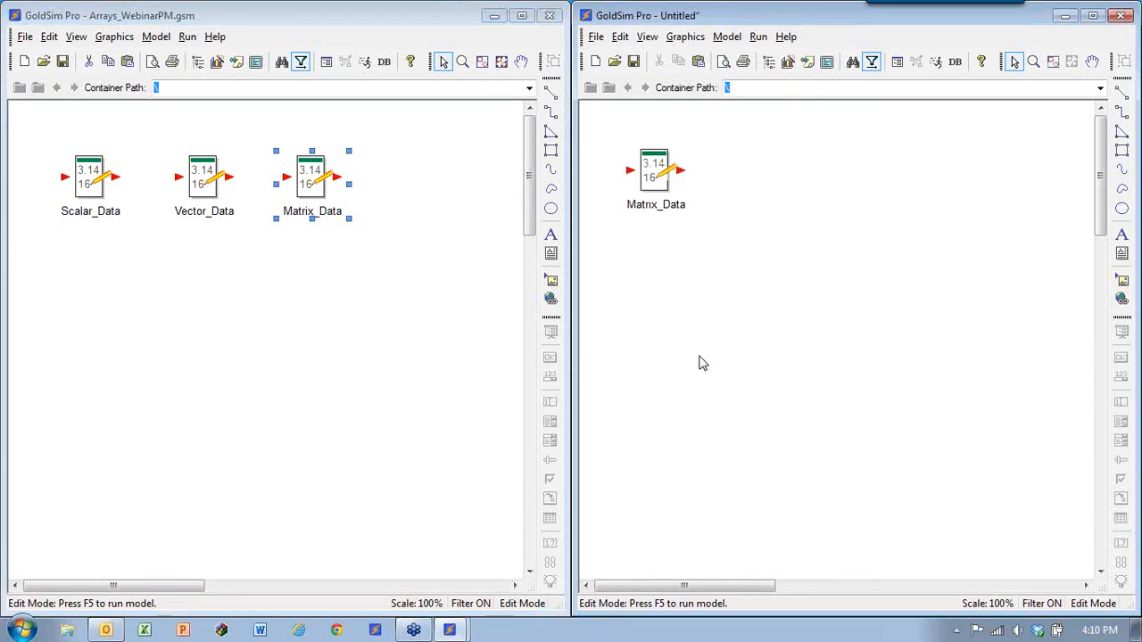
Step: Move Dishwasher above Toilet in the untitled model's FixtureType array label set
{"action": "left_click", "coordinate": [726, 37]}
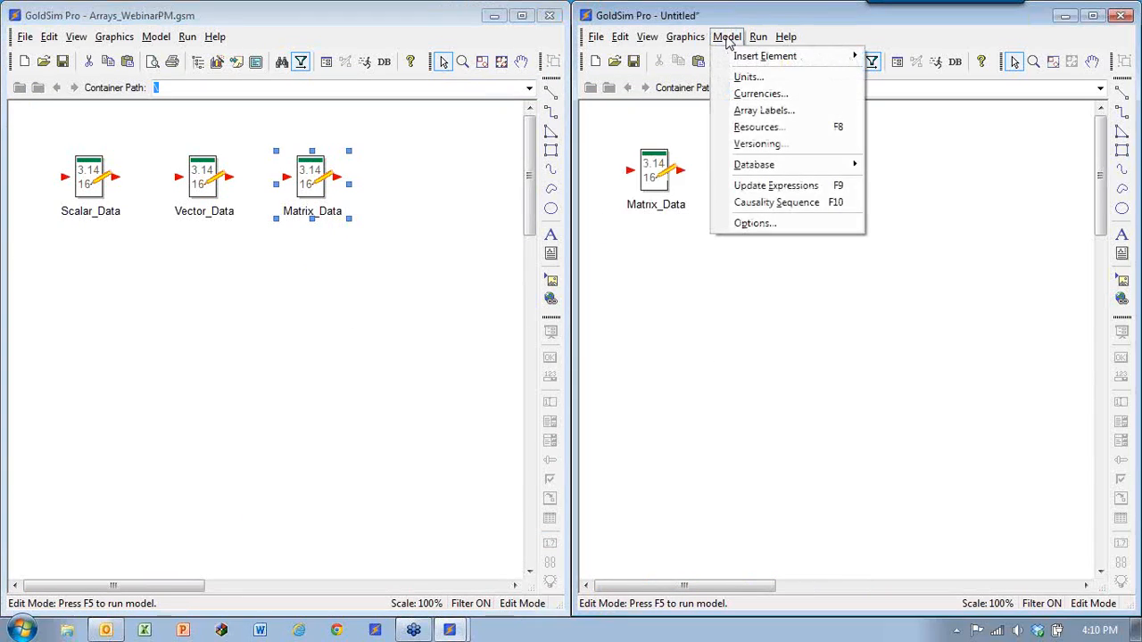
{"action": "left_click", "coordinate": [756, 112]}
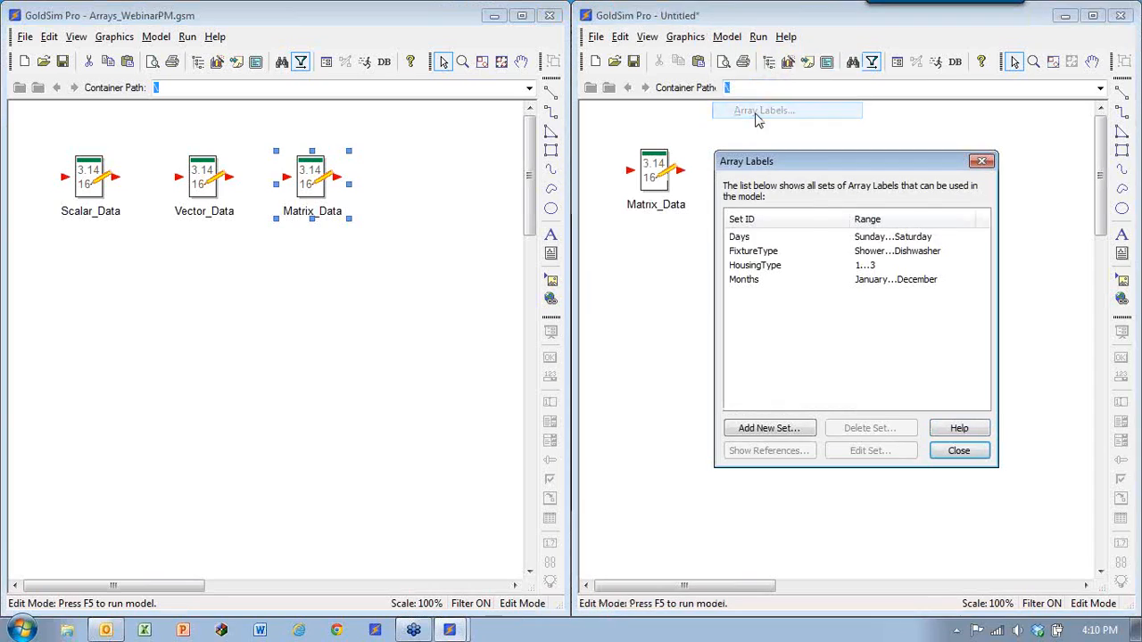
{"action": "left_click", "coordinate": [755, 266]}
{"action": "left_click", "coordinate": [755, 252]}
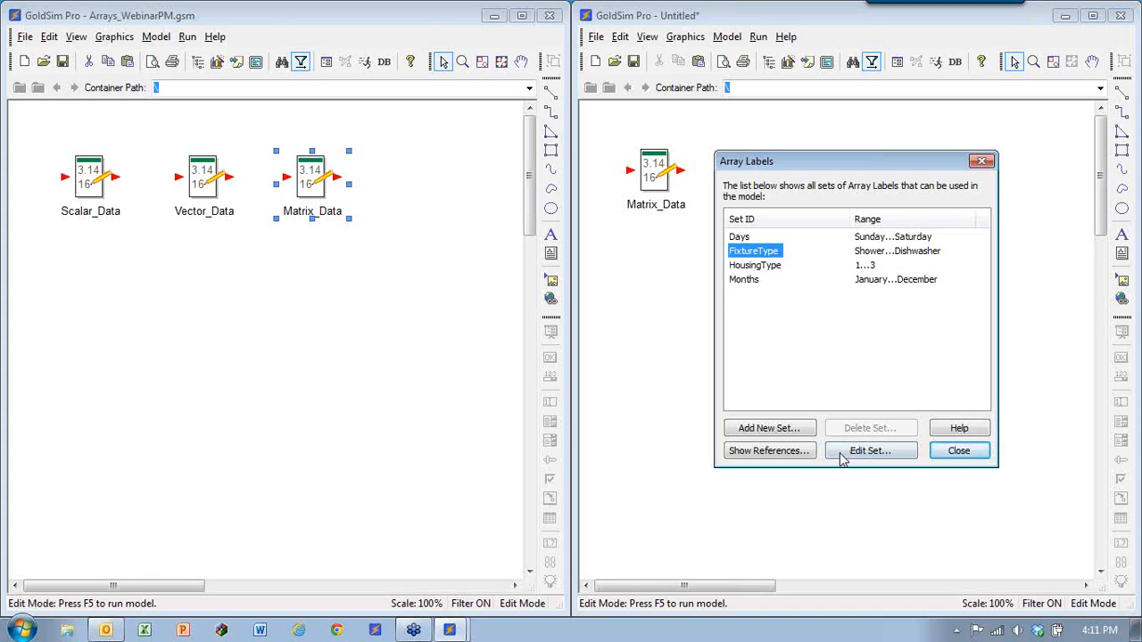
{"action": "left_click", "coordinate": [871, 451]}
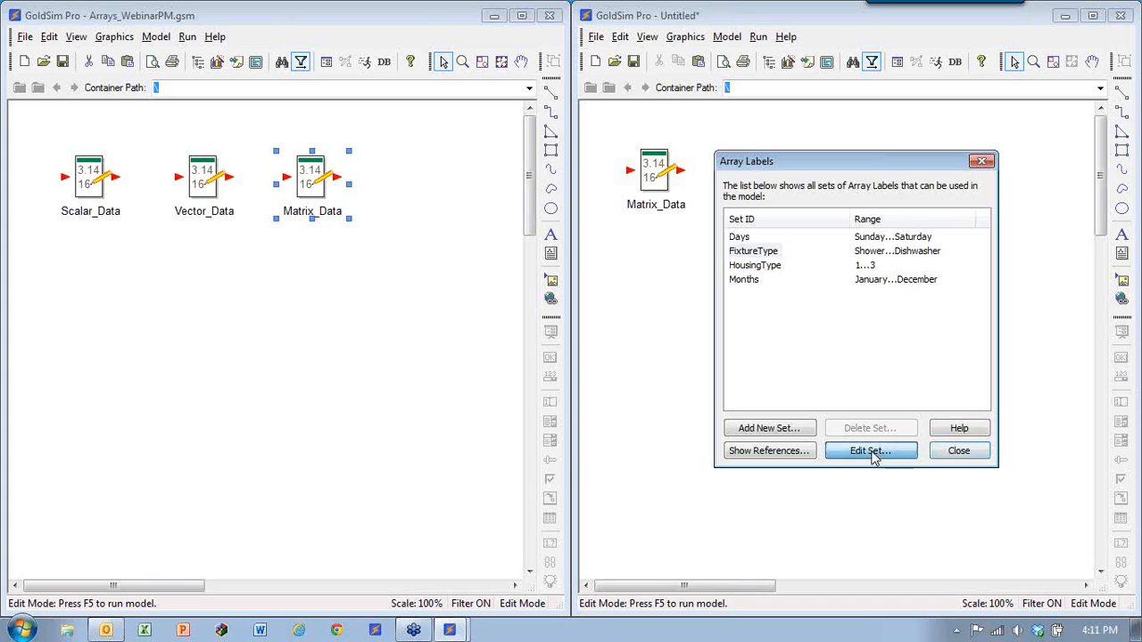
{"action": "left_click", "coordinate": [821, 314]}
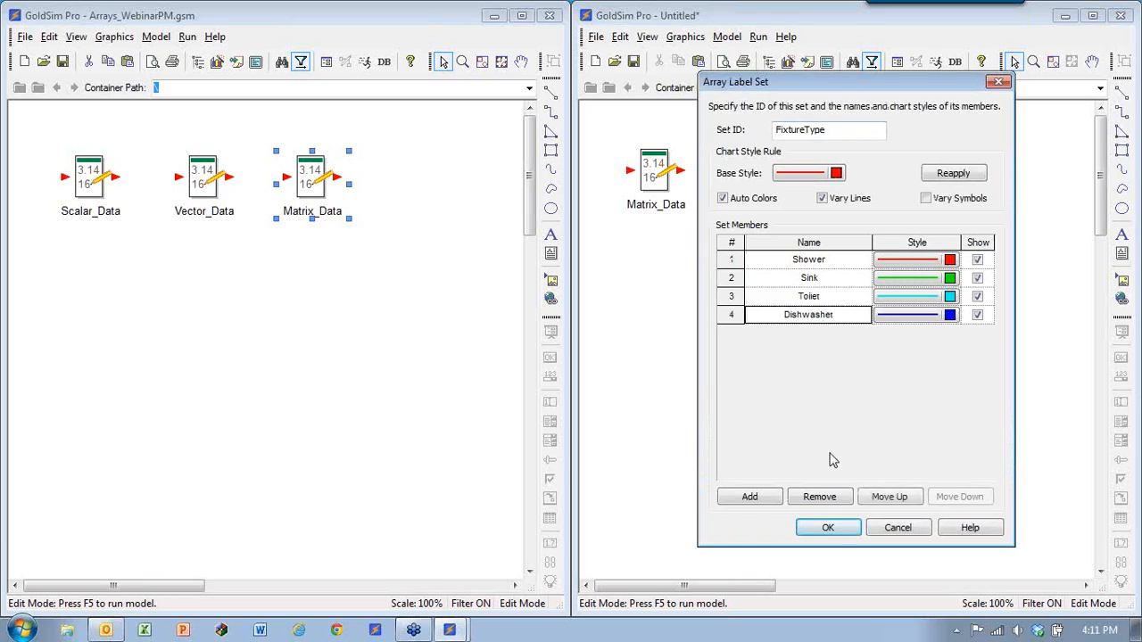
{"action": "left_click", "coordinate": [884, 497]}
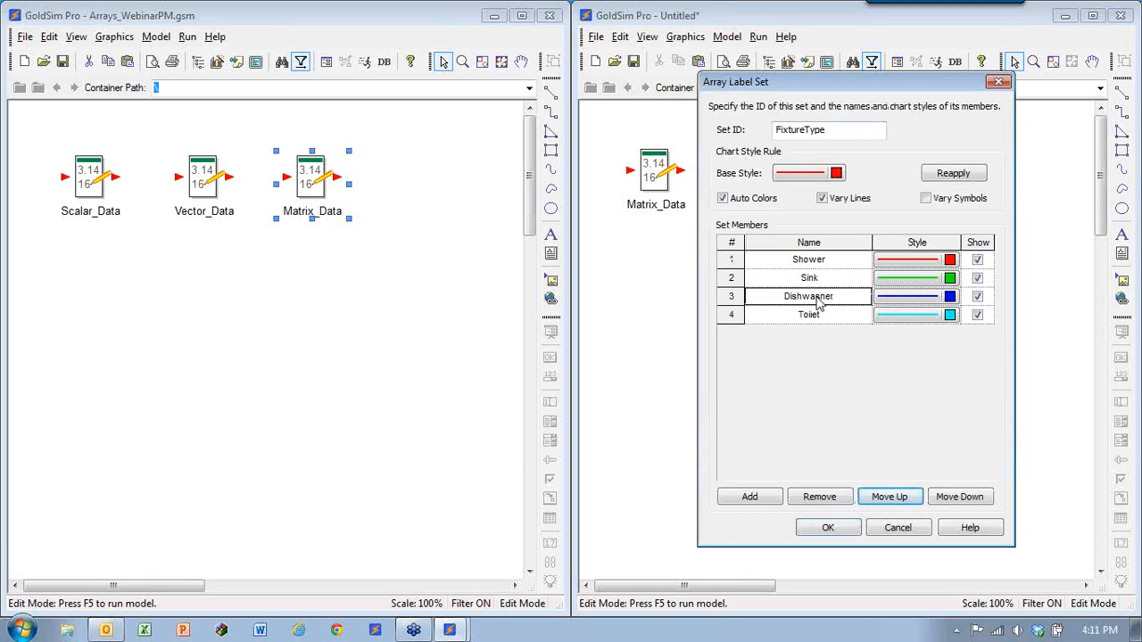
{"action": "left_click", "coordinate": [837, 528]}
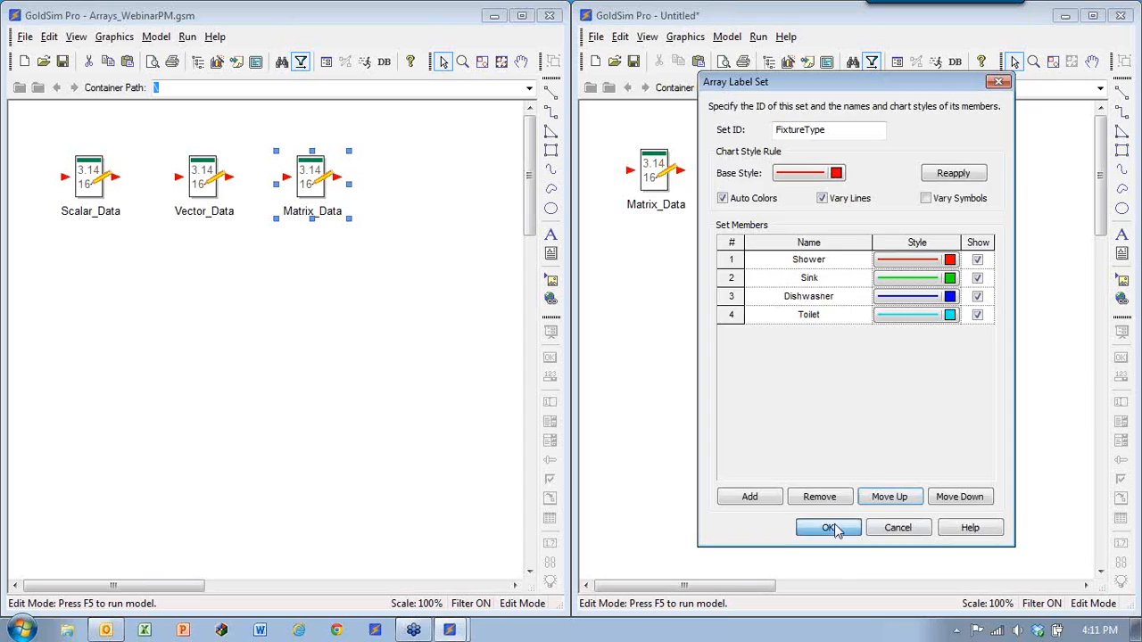
{"action": "left_click", "coordinate": [957, 452]}
Step: Review the values assigned to each fixture in Vector_Data of Arrays_WebinarPM.gsm, and close its properties
{"action": "left_click", "coordinate": [202, 183]}
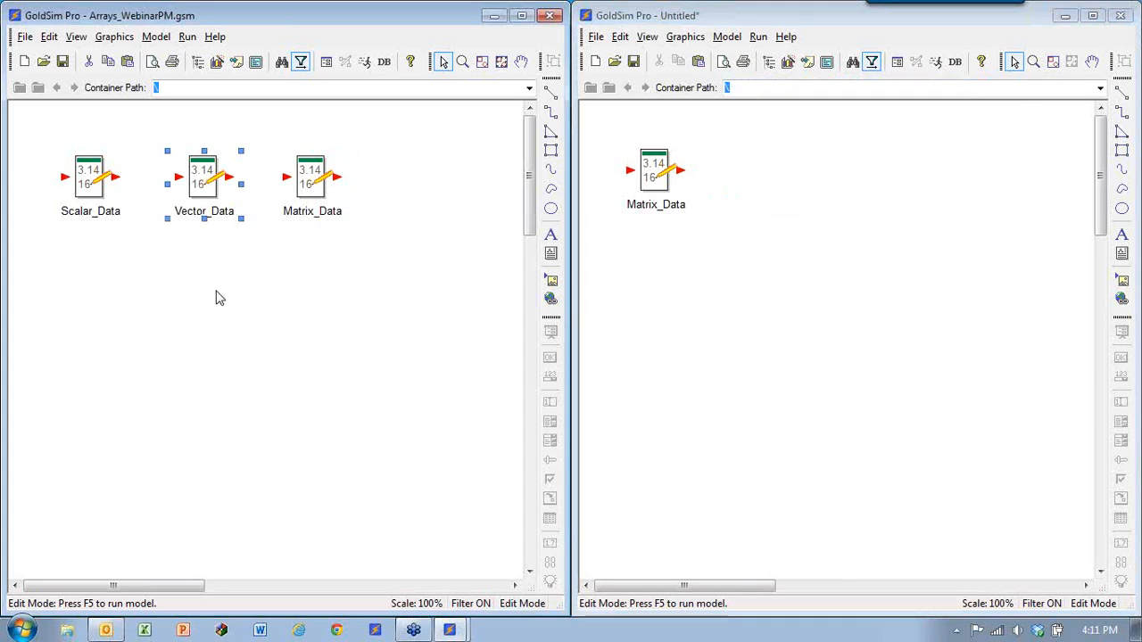
{"action": "double_click", "coordinate": [197, 181]}
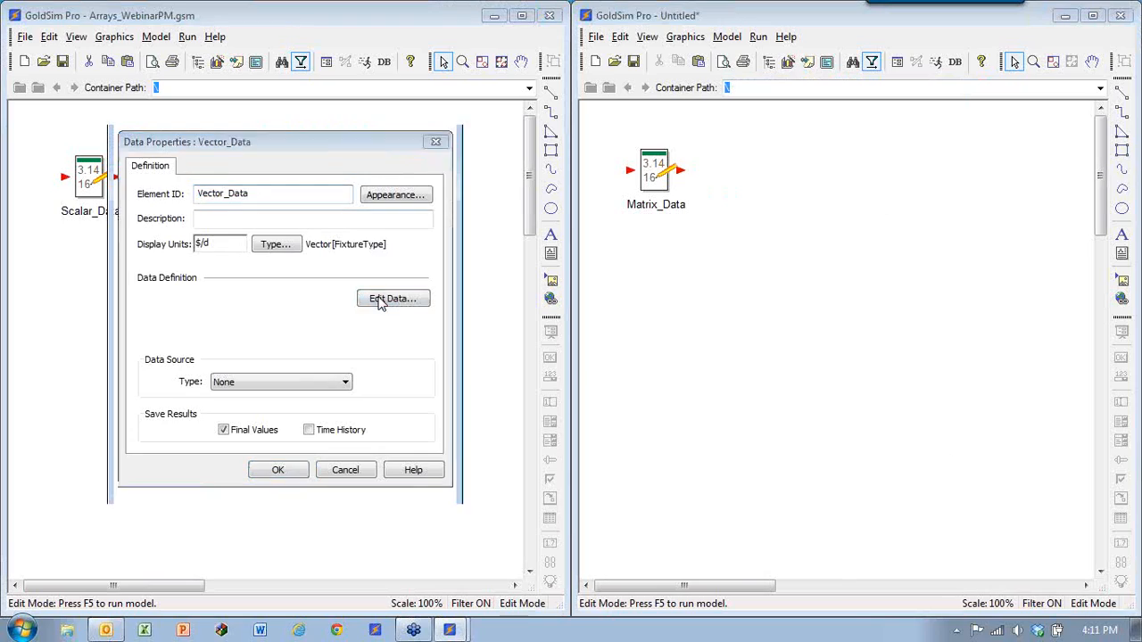
{"action": "left_click", "coordinate": [381, 302]}
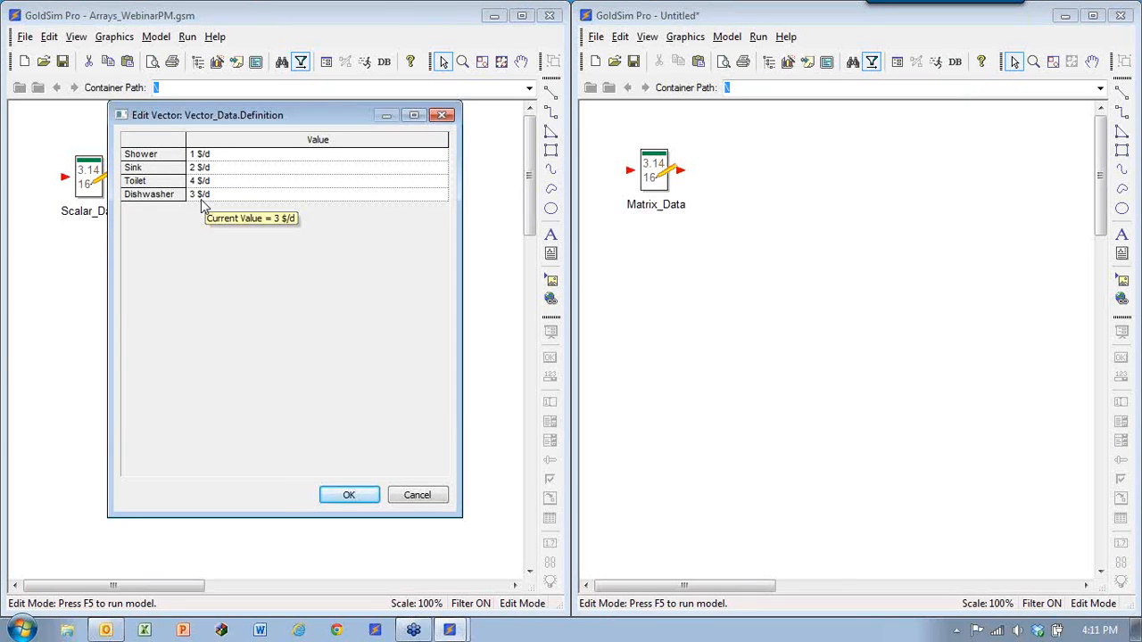
{"action": "left_click", "coordinate": [348, 495]}
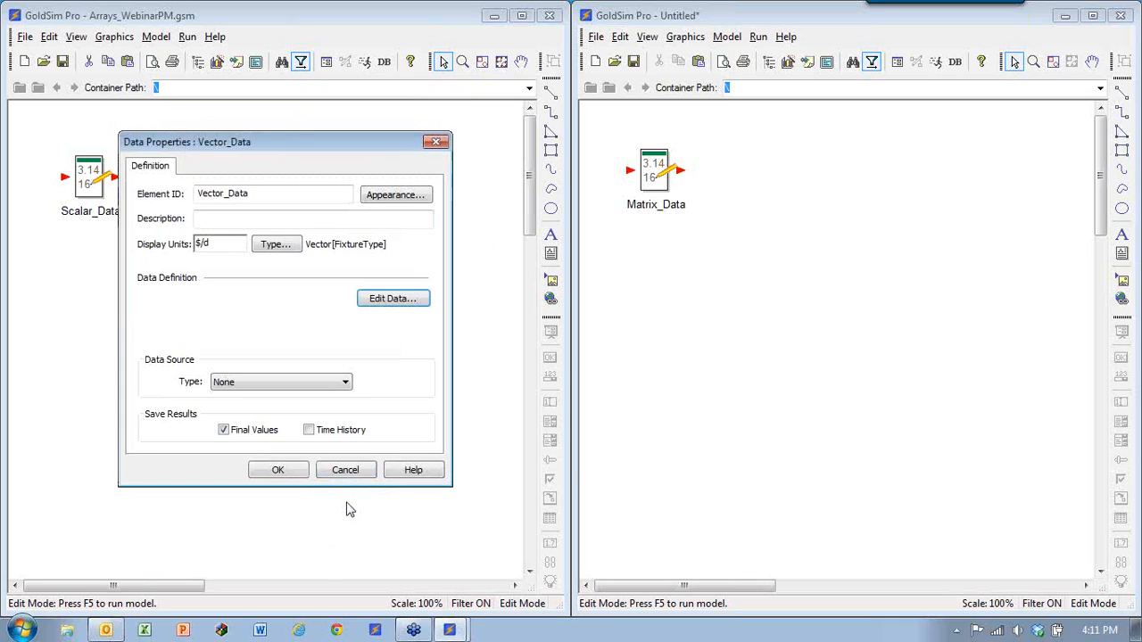
{"action": "left_click", "coordinate": [291, 472]}
Step: Copy Vector_Data from Arrays_WebinarPM.gsm into the untitled model, below Matrix_Data
{"action": "left_click", "coordinate": [187, 183]}
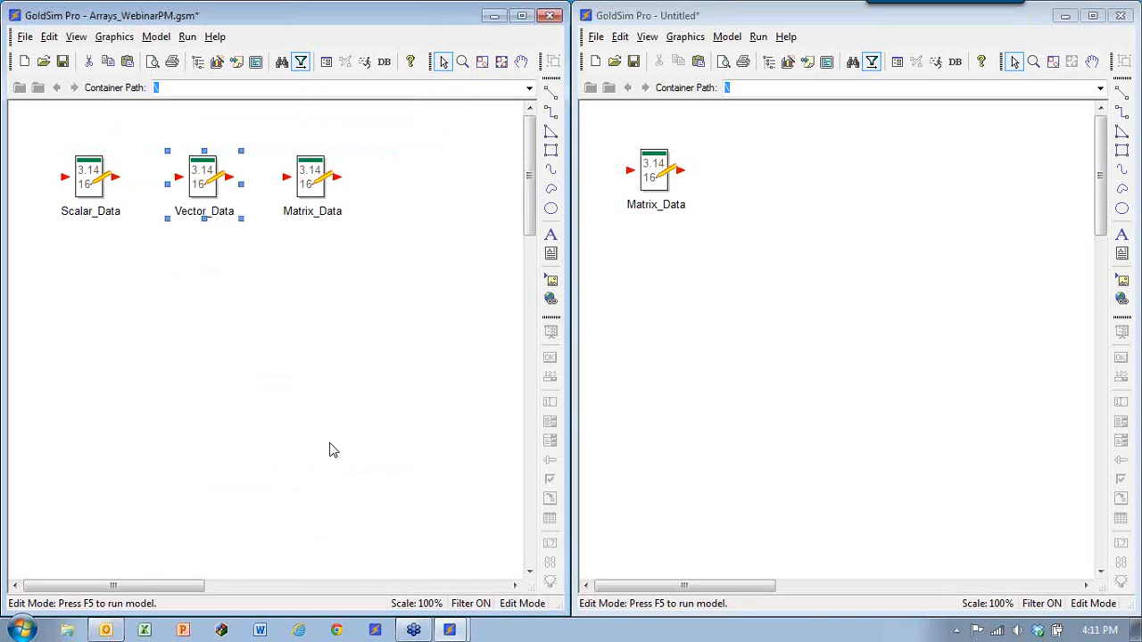
{"action": "left_click", "coordinate": [714, 316]}
{"action": "key", "text": "ctrl+v"}
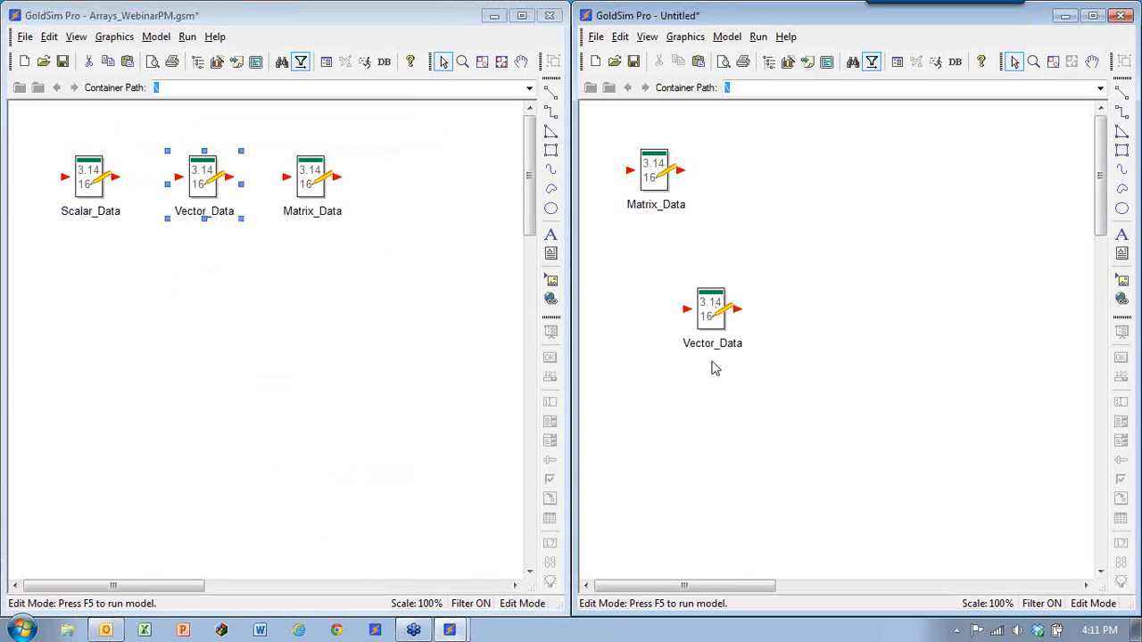
Step: Show the value tables of the original Vector_Data and its copy in the untitled model side by side
{"action": "double_click", "coordinate": [198, 182]}
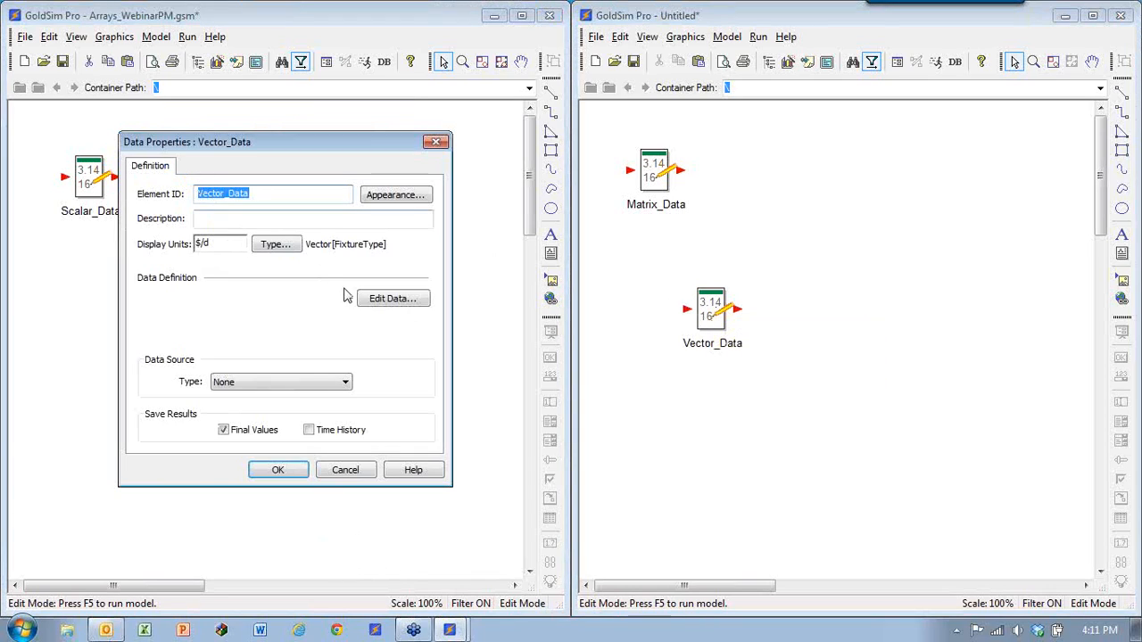
{"action": "left_click", "coordinate": [384, 302]}
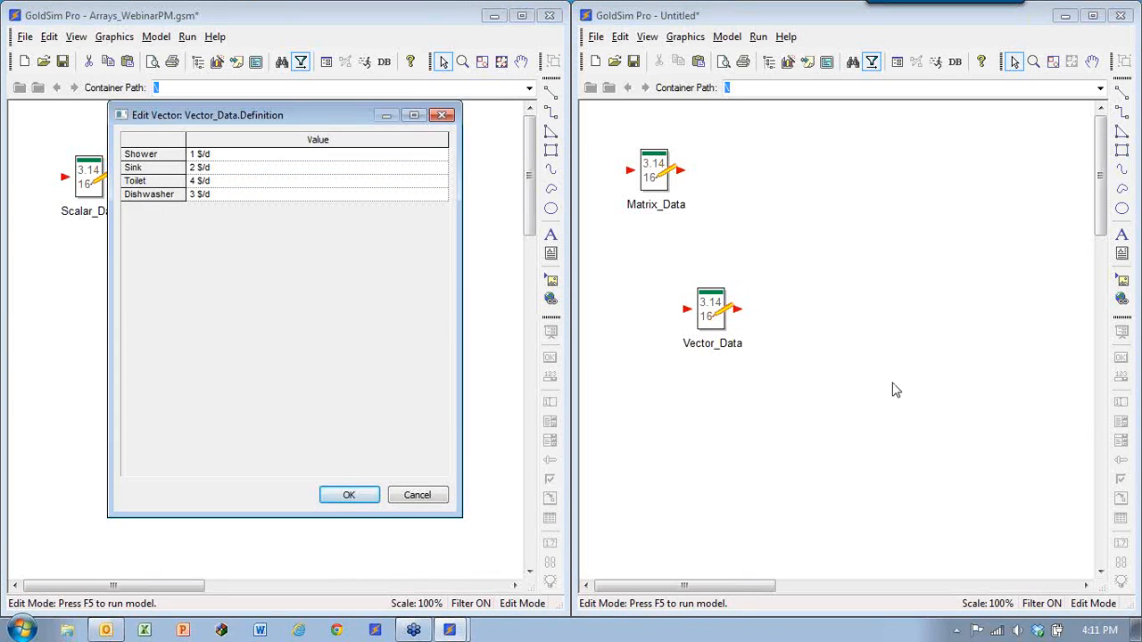
{"action": "double_click", "coordinate": [711, 308]}
{"action": "left_click", "coordinate": [971, 303]}
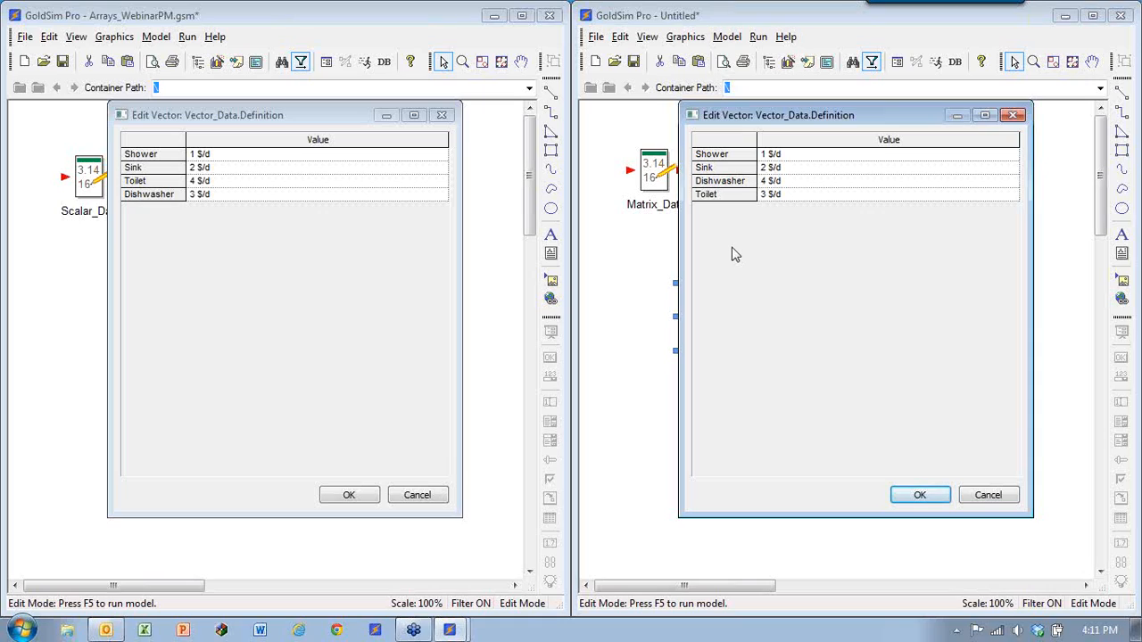
Step: Compare the row order and values of the copied Vector_Data with the original, and close the copy's dialogs
{"action": "left_click_drag", "start_coordinate": [721, 155], "coordinate": [719, 194]}
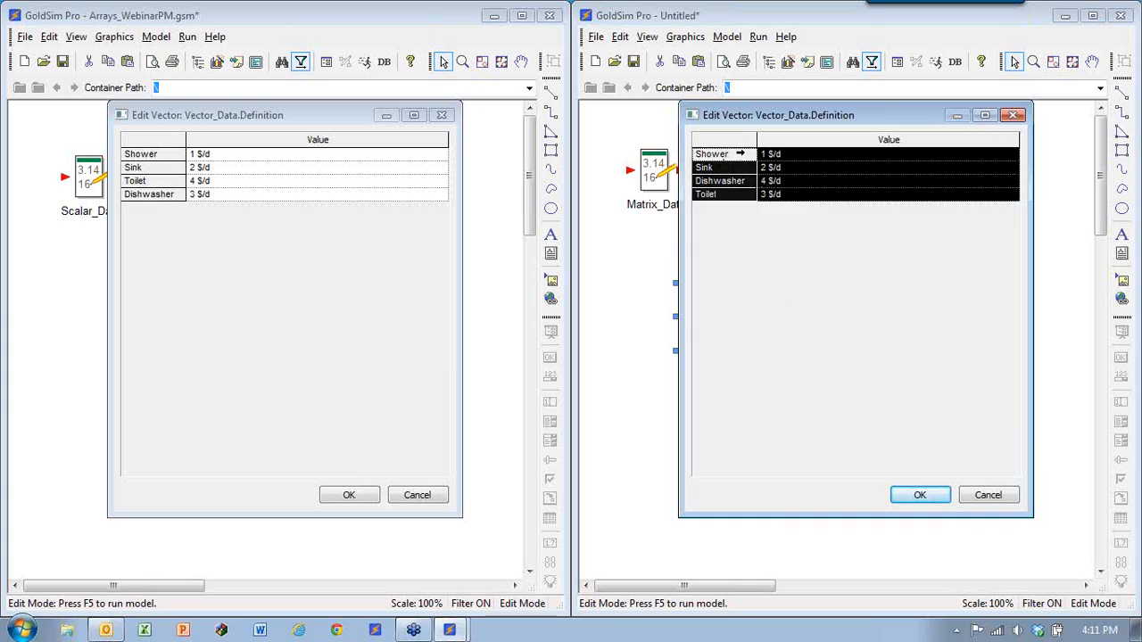
{"action": "left_click", "coordinate": [731, 154]}
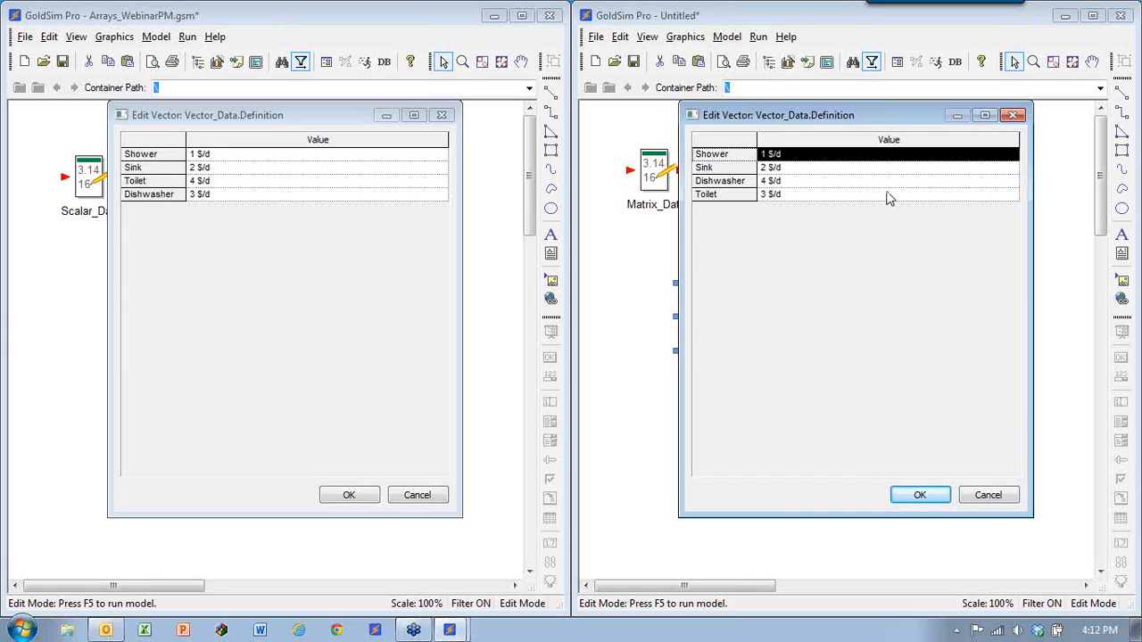
{"action": "left_click", "coordinate": [719, 180]}
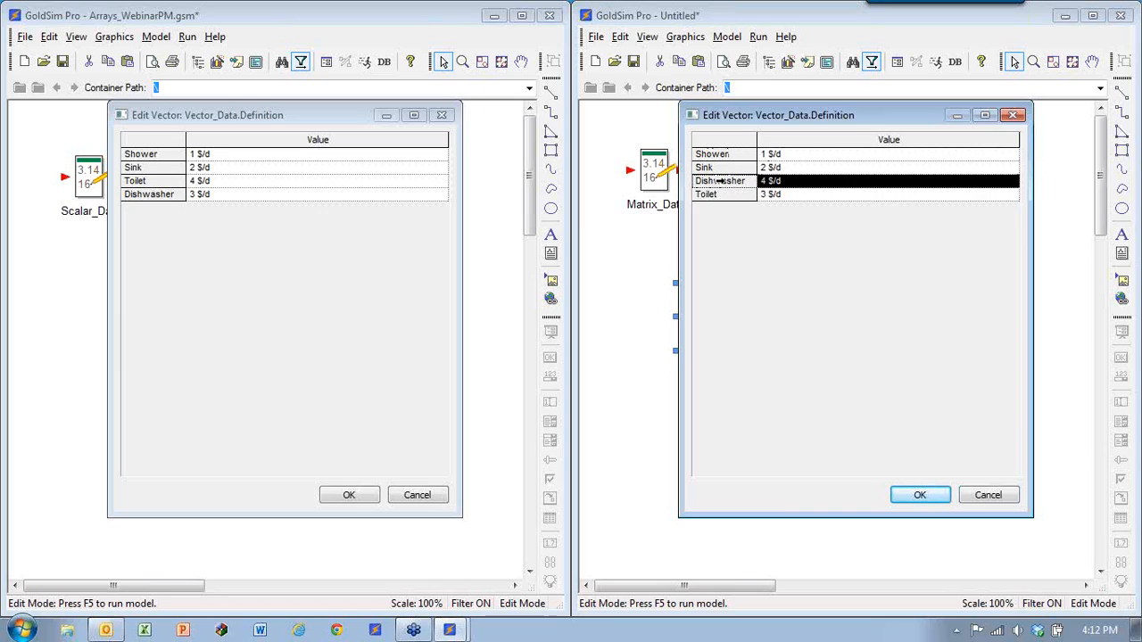
{"action": "left_click", "coordinate": [798, 197]}
{"action": "left_click", "coordinate": [797, 183]}
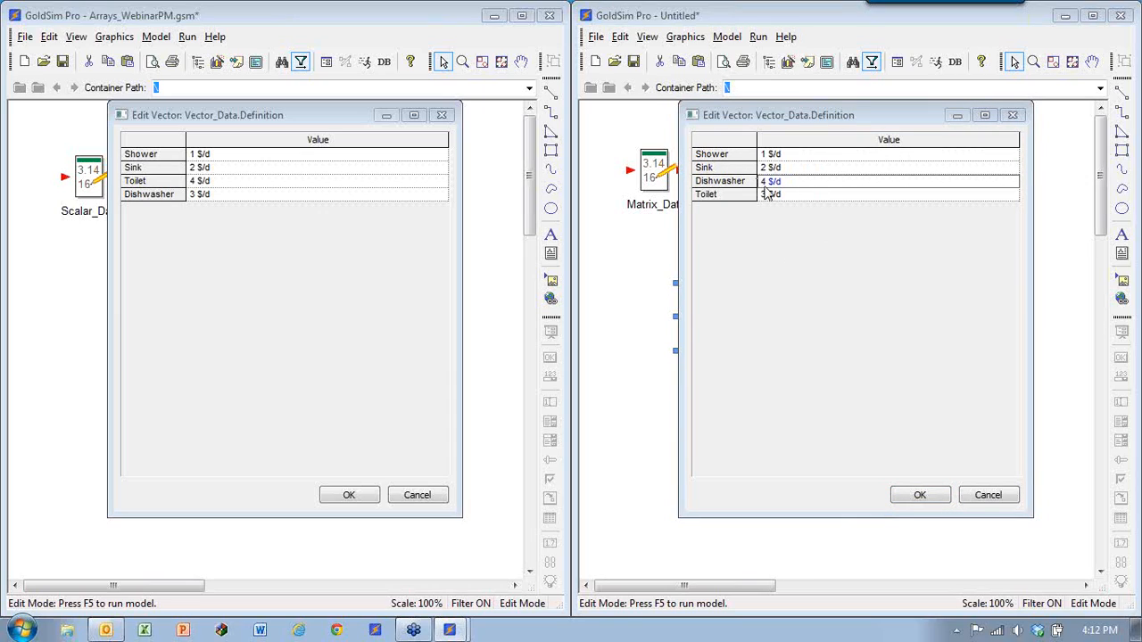
{"action": "left_click", "coordinate": [935, 495]}
{"action": "left_click", "coordinate": [848, 466]}
{"action": "left_click", "coordinate": [817, 438]}
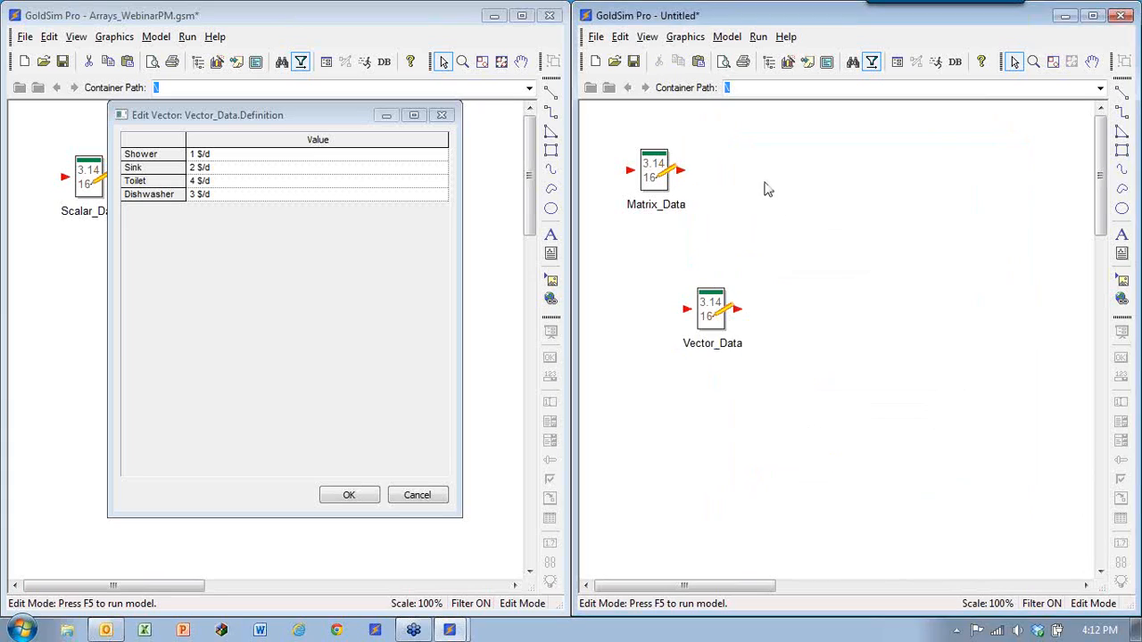
Step: Enable the Radionuclide Transport module in the untitled model and move Matrix_Data clear of the Material container
{"action": "left_click", "coordinate": [726, 36]}
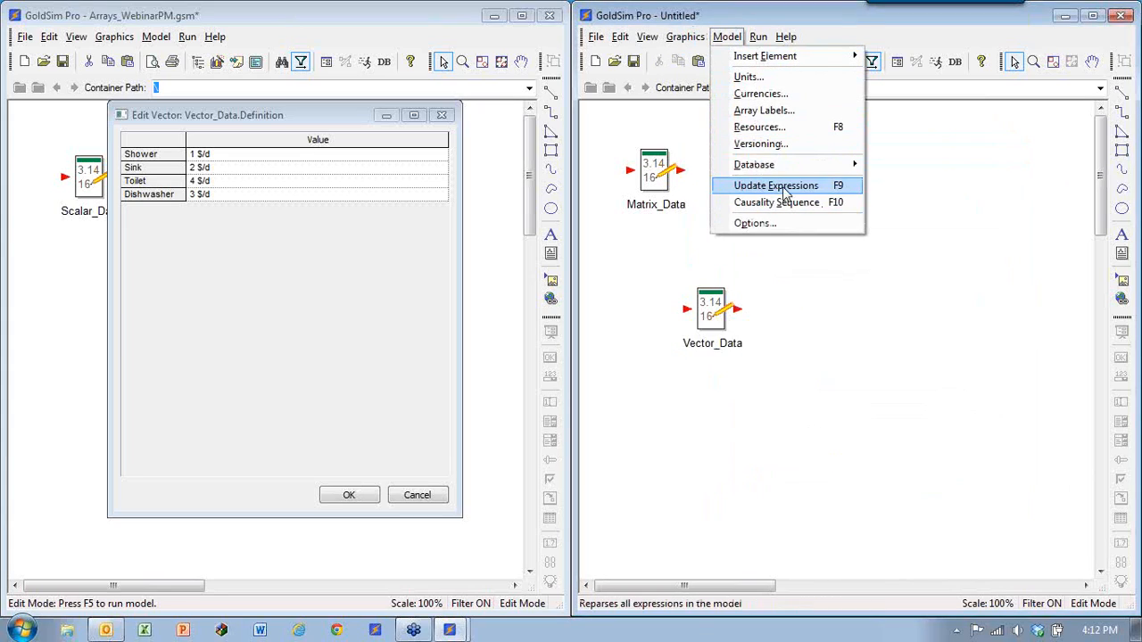
{"action": "left_click", "coordinate": [754, 223]}
{"action": "left_click", "coordinate": [834, 163]}
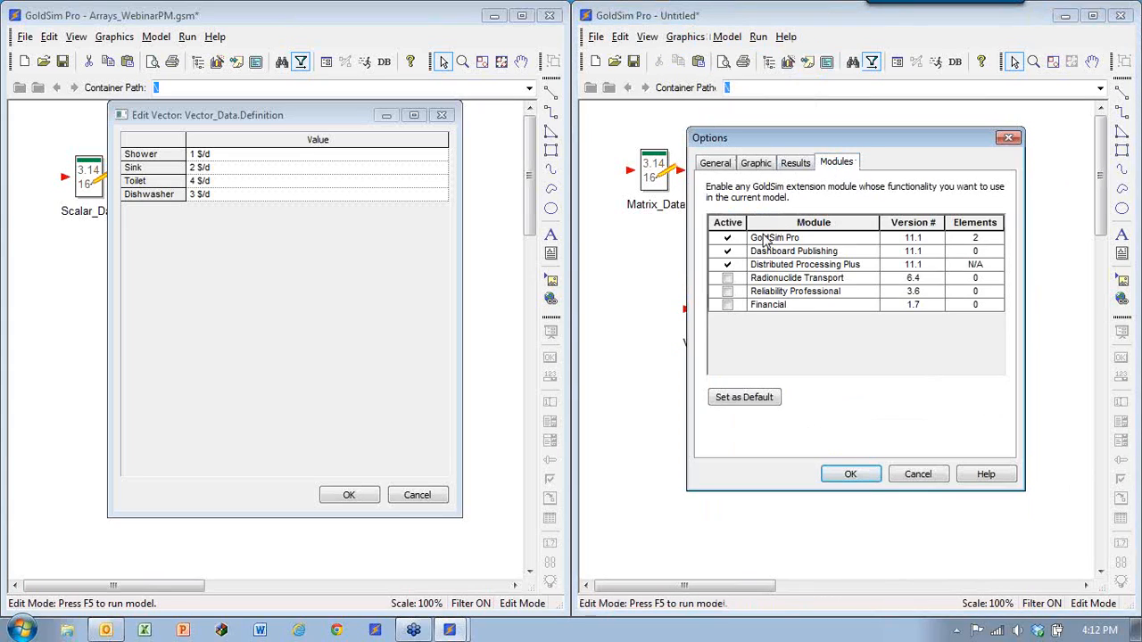
{"action": "left_click", "coordinate": [727, 279]}
{"action": "left_click", "coordinate": [850, 474]}
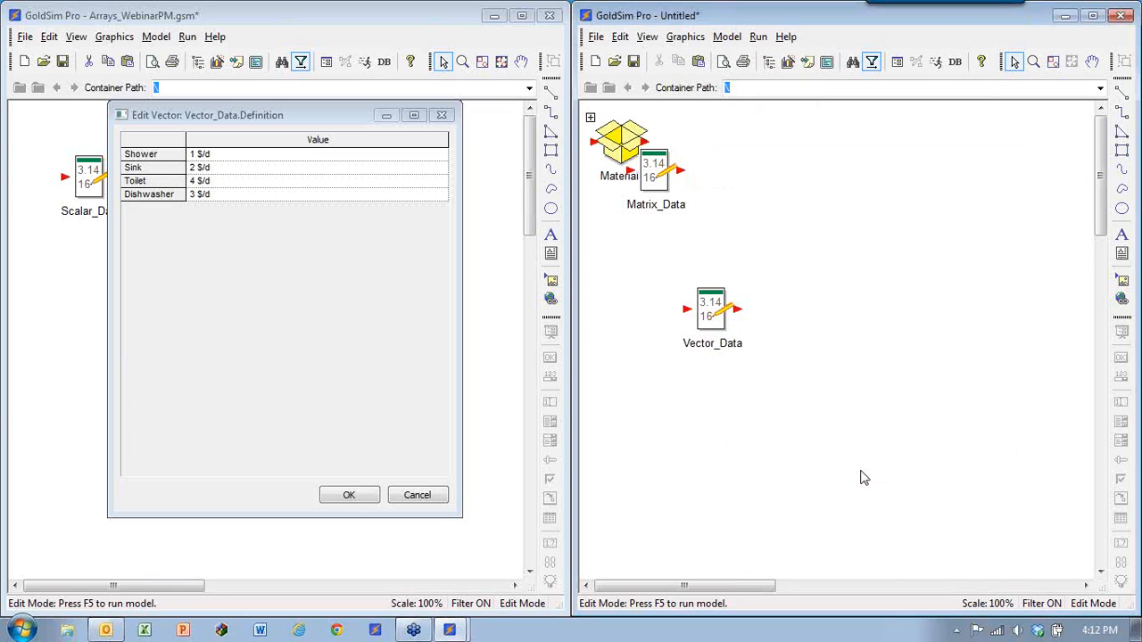
{"action": "left_click_drag", "start_coordinate": [671, 172], "coordinate": [794, 170]}
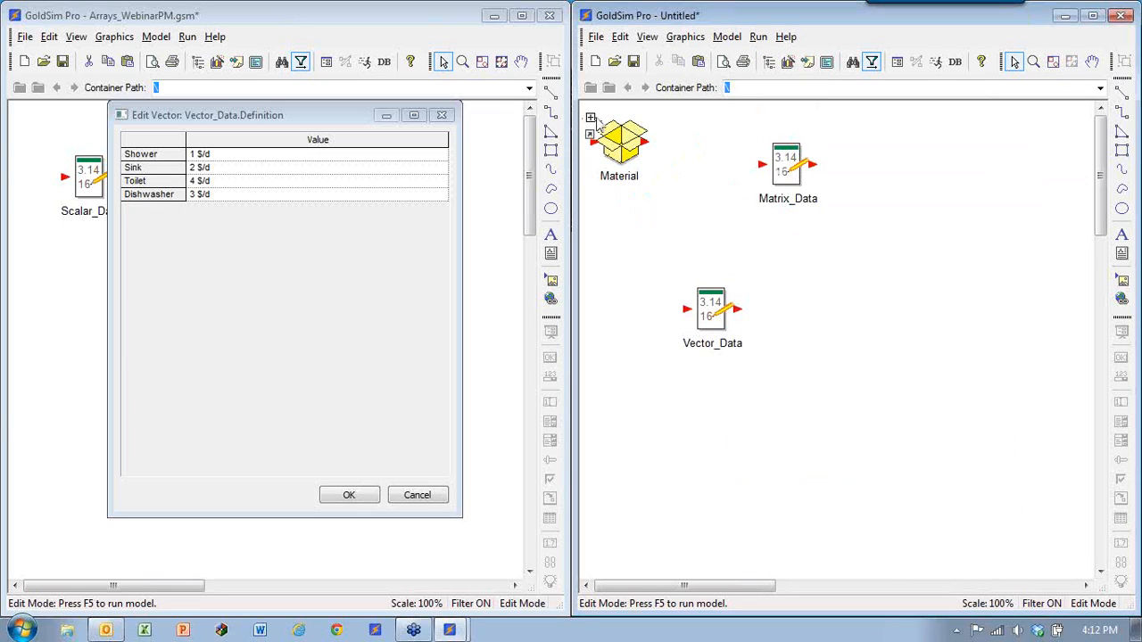
Step: Add two species with default properties to the Species element inside the Material container
{"action": "double_click", "coordinate": [598, 125]}
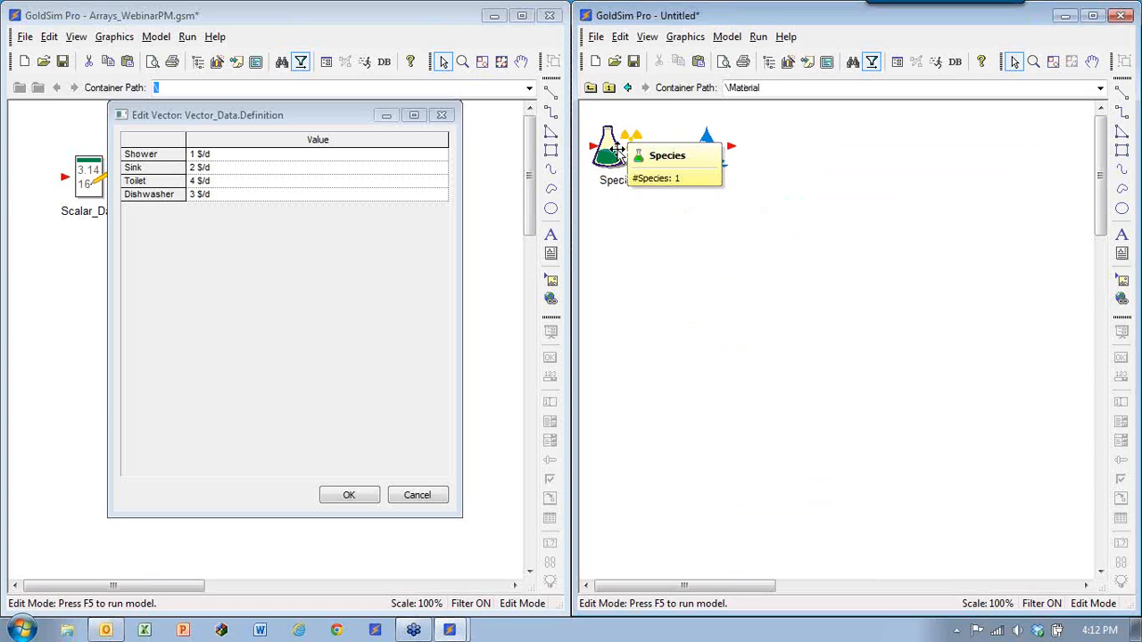
{"action": "double_click", "coordinate": [616, 148]}
{"action": "left_click", "coordinate": [544, 506]}
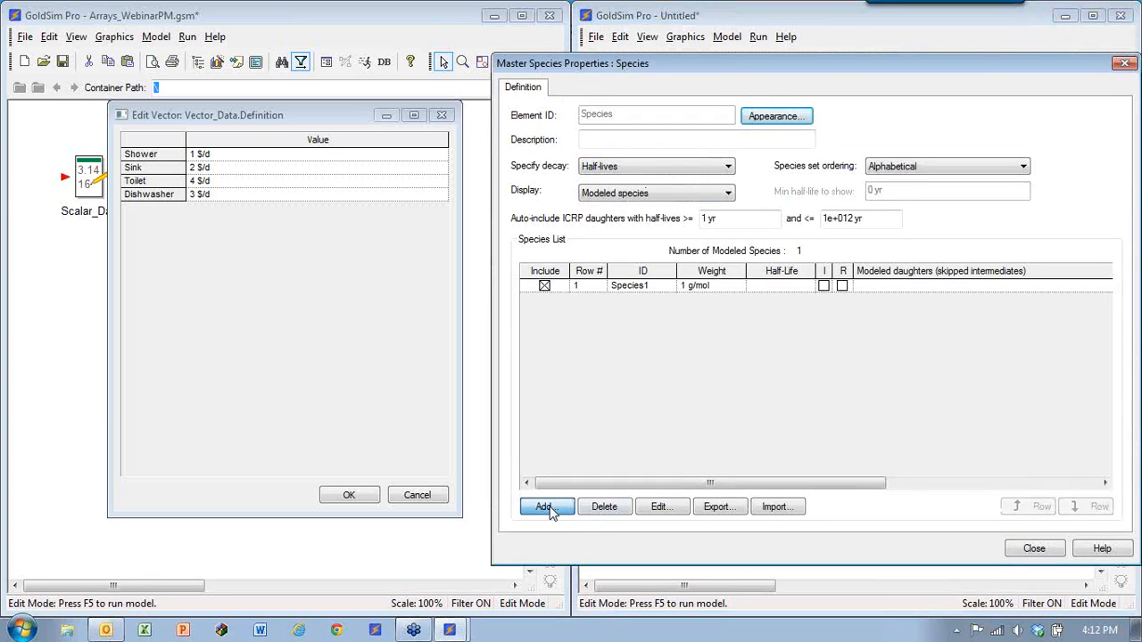
{"action": "left_click", "coordinate": [883, 495]}
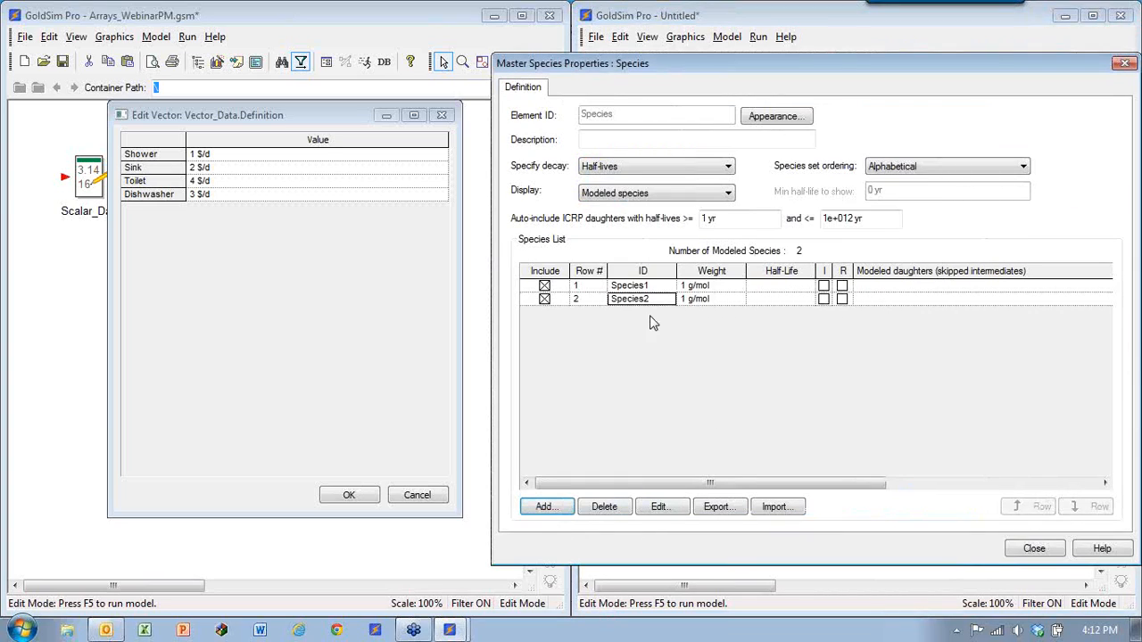
{"action": "key", "text": "Return"}
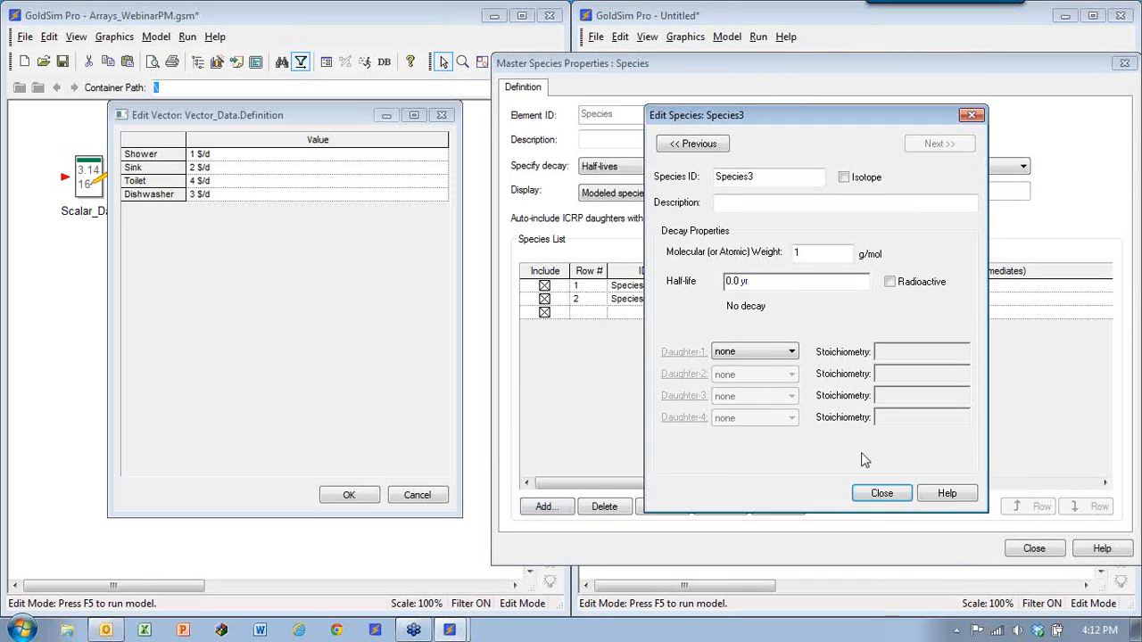
{"action": "left_click", "coordinate": [882, 496]}
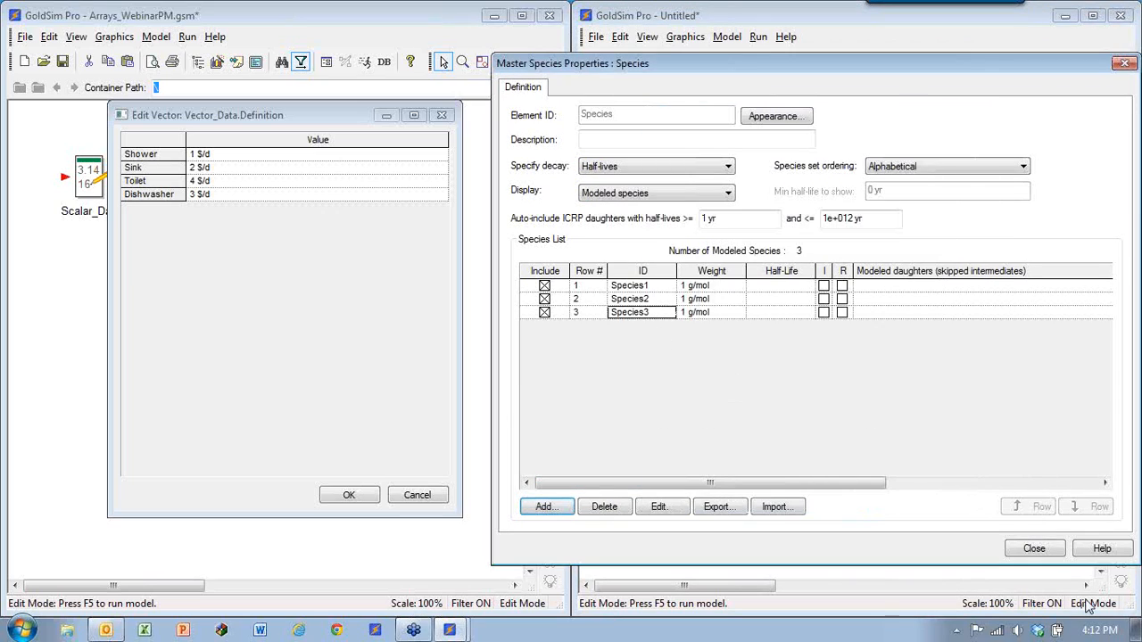
{"action": "left_click", "coordinate": [1032, 548]}
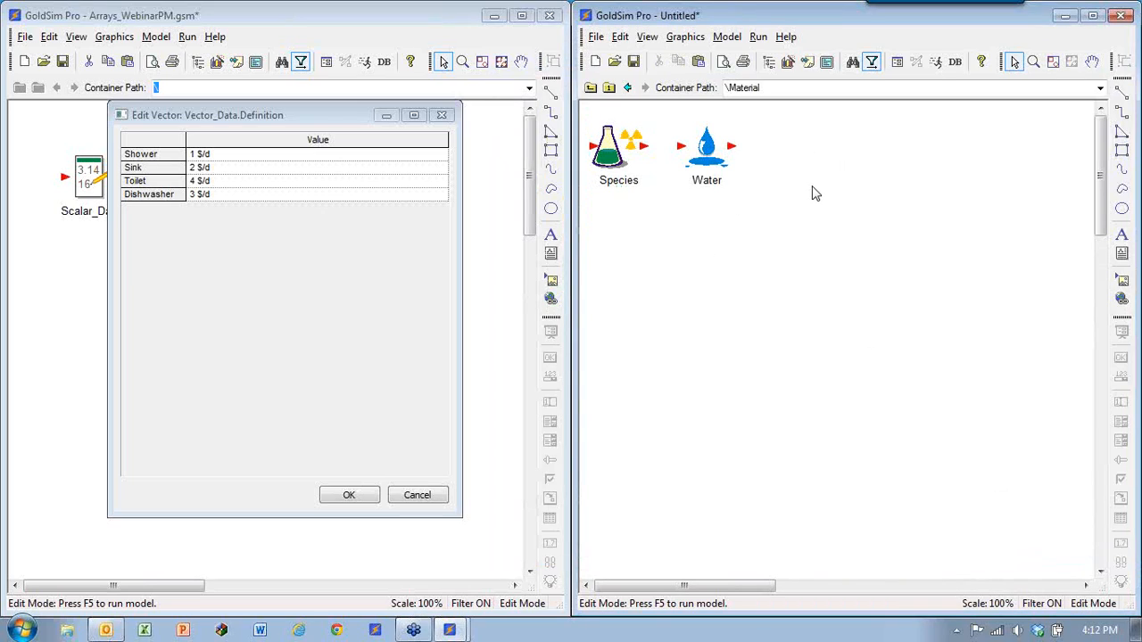
Step: Examine the array label sets of the untitled model, including Elements and the members of the Species set
{"action": "left_click", "coordinate": [726, 36]}
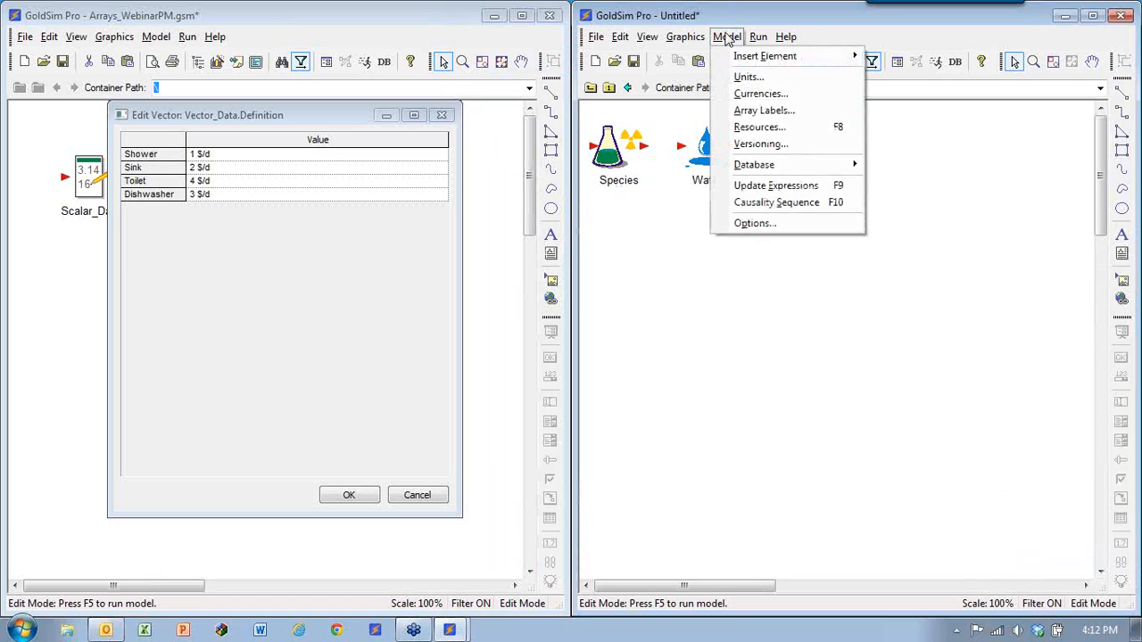
{"action": "left_click", "coordinate": [765, 109]}
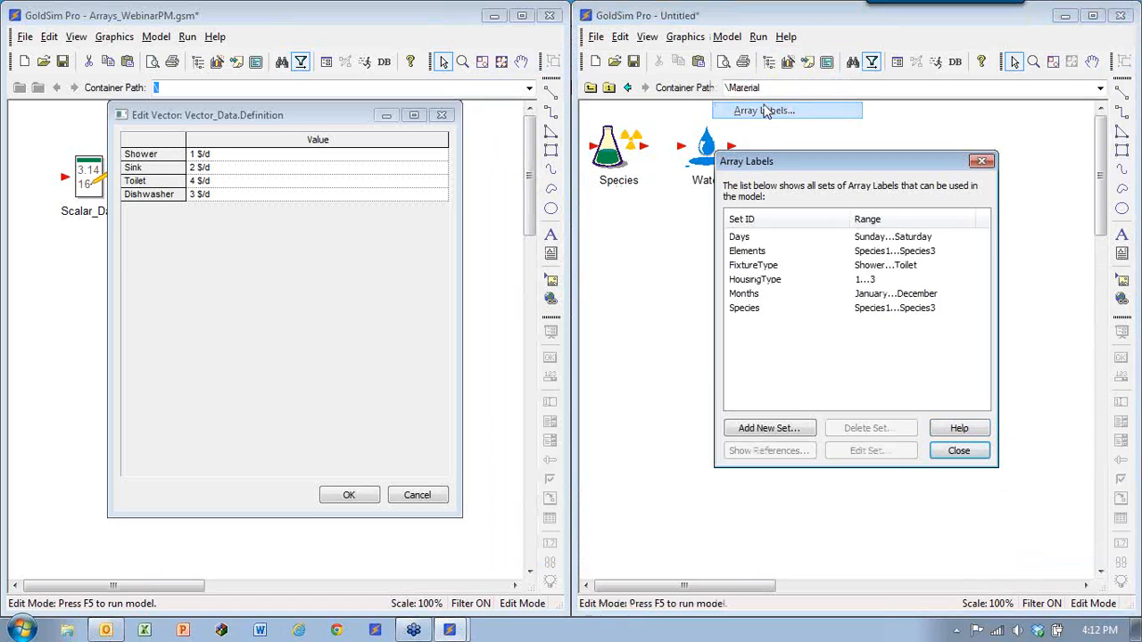
{"action": "left_click", "coordinate": [739, 253]}
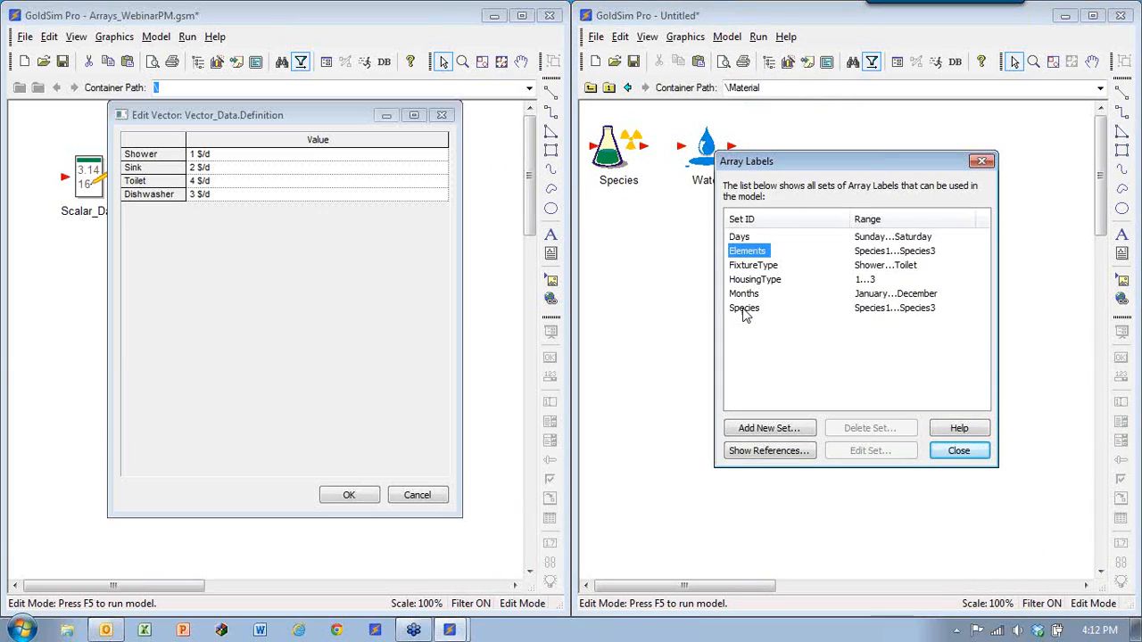
{"action": "left_click", "coordinate": [745, 310]}
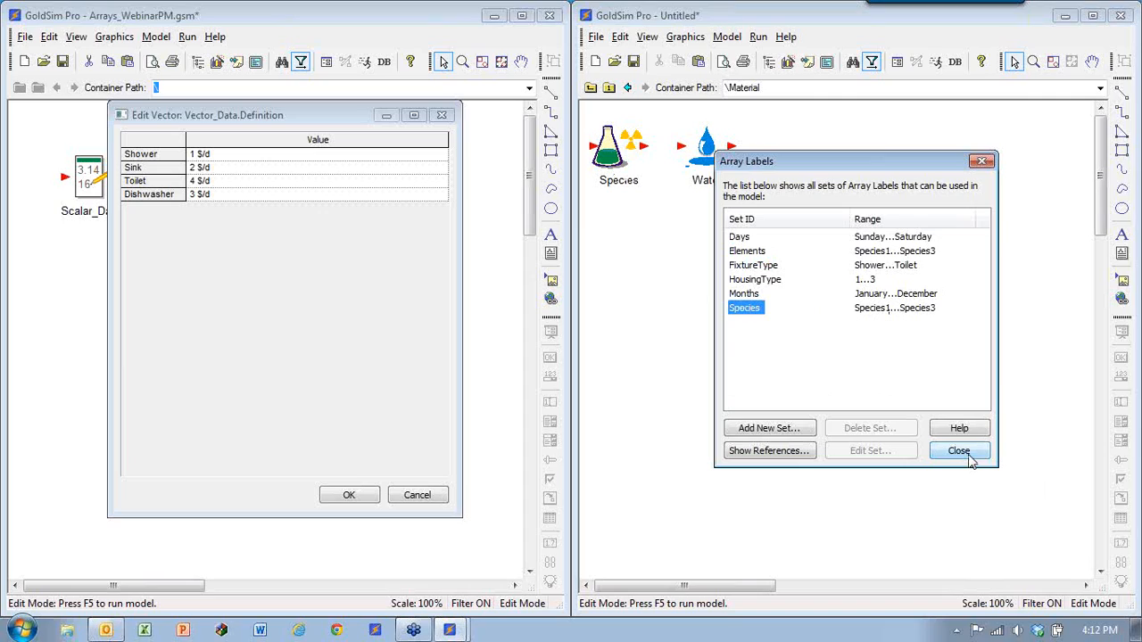
{"action": "double_click", "coordinate": [745, 309]}
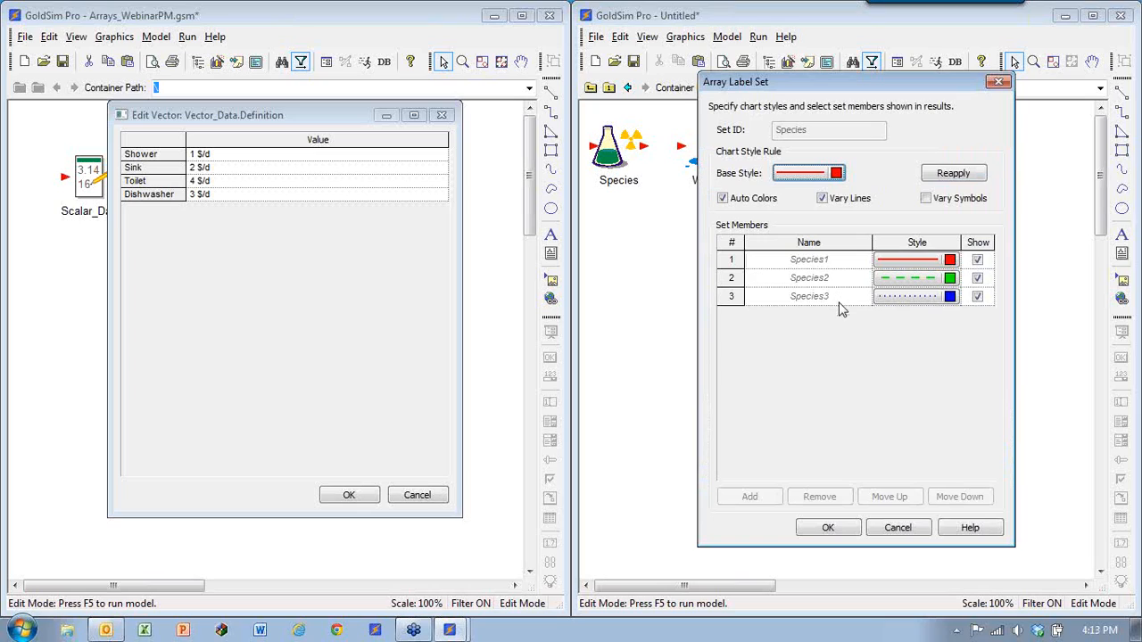
{"action": "left_click", "coordinate": [828, 527]}
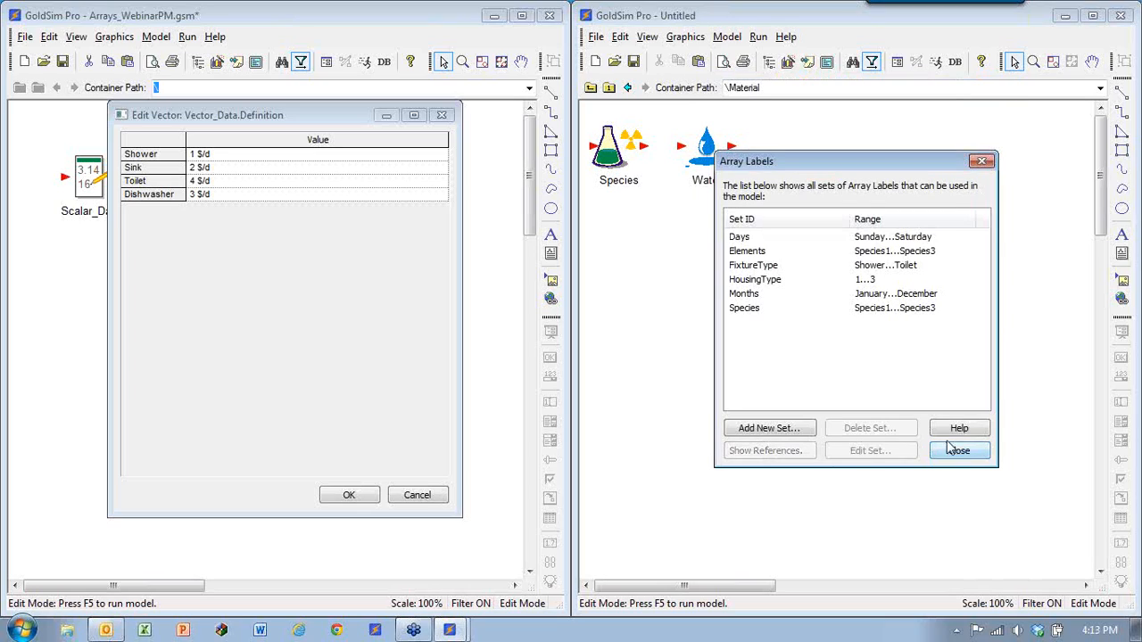
{"action": "double_click", "coordinate": [739, 310]}
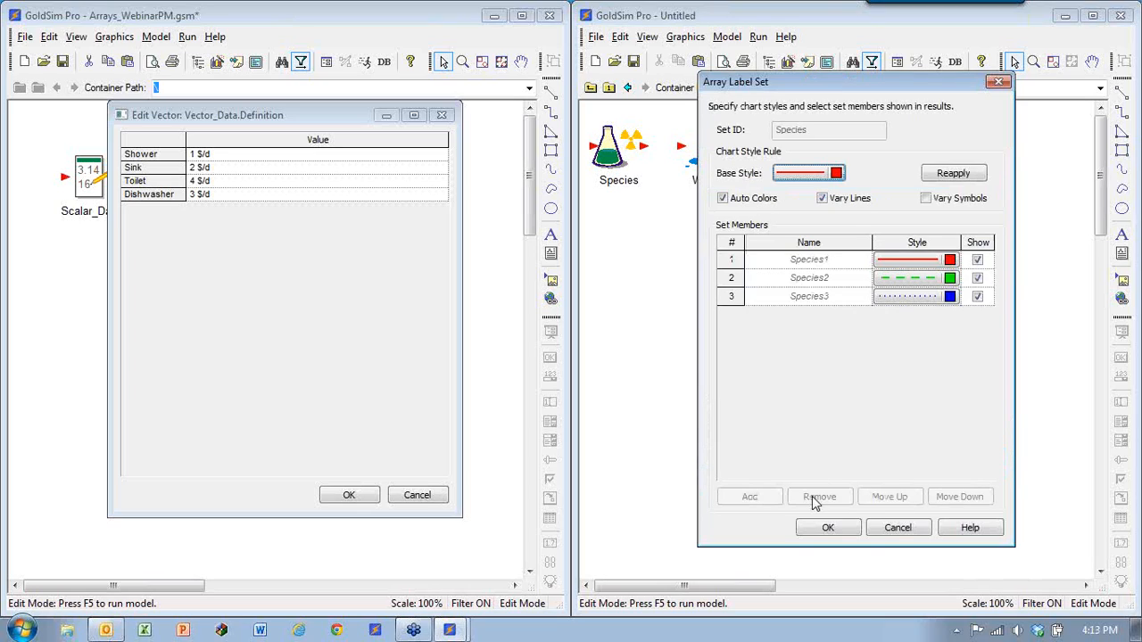
{"action": "left_click", "coordinate": [815, 304]}
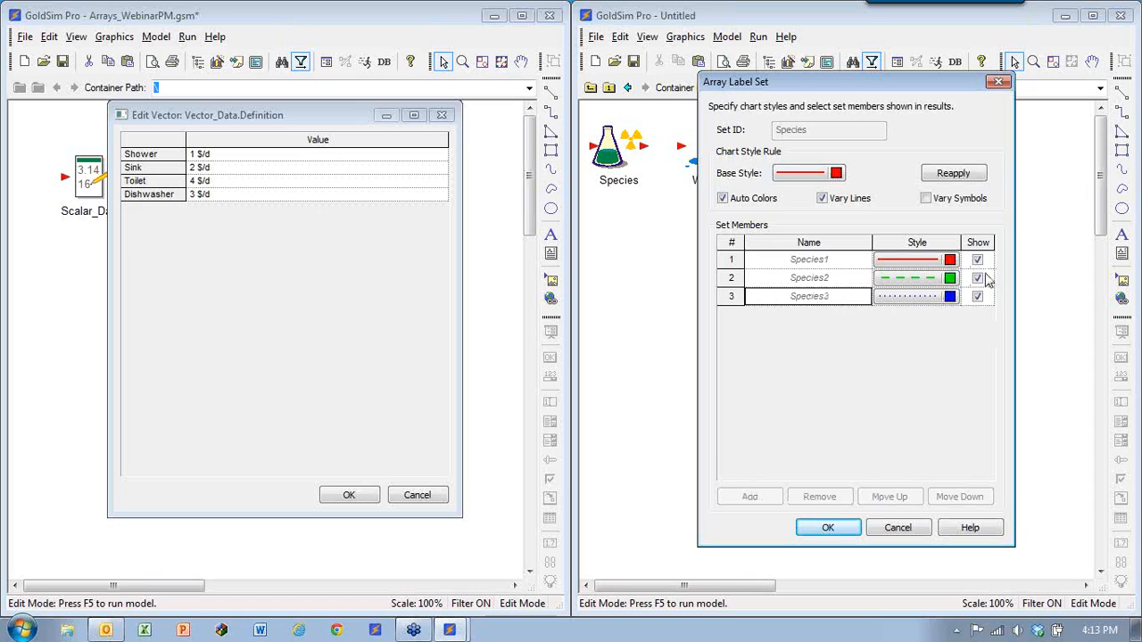
{"action": "left_click", "coordinate": [828, 527]}
{"action": "left_click", "coordinate": [959, 521]}
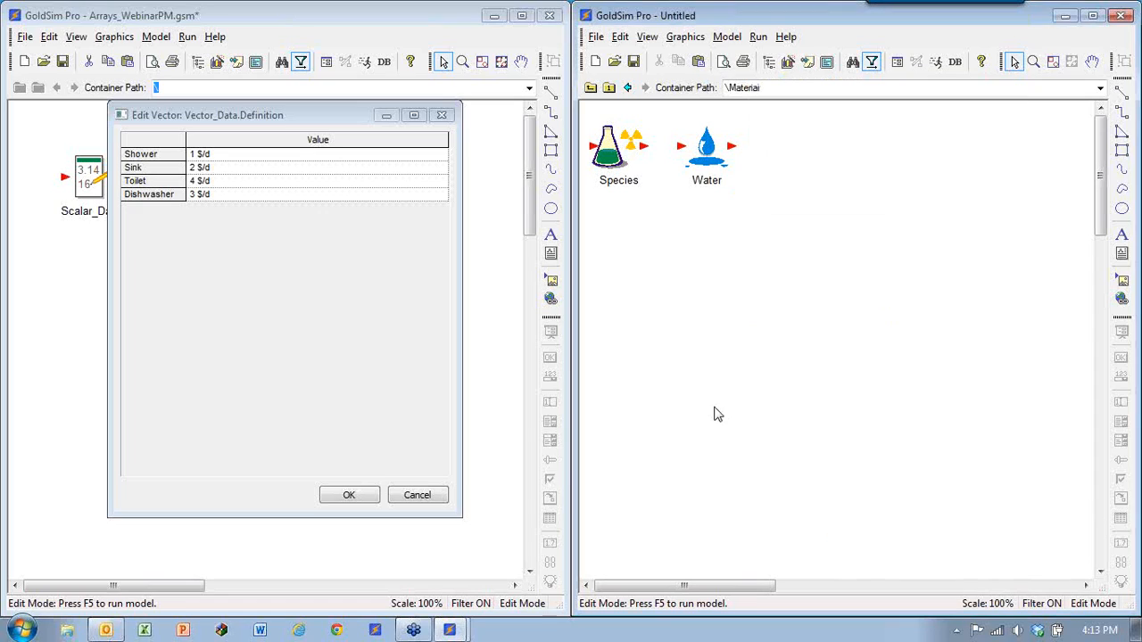
Step: Set the Species element's set ordering to User-defined, place Species2 after Species3, and sort the species list by row number
{"action": "double_click", "coordinate": [610, 136]}
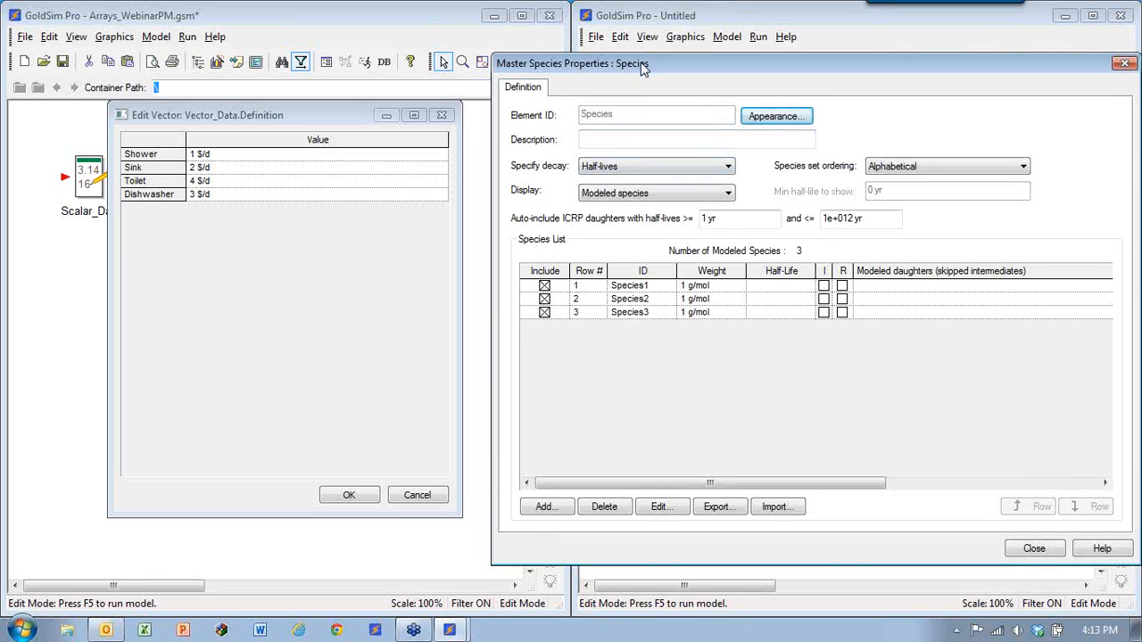
{"action": "left_click_drag", "start_coordinate": [643, 70], "coordinate": [546, 74]}
{"action": "left_click", "coordinate": [540, 303]}
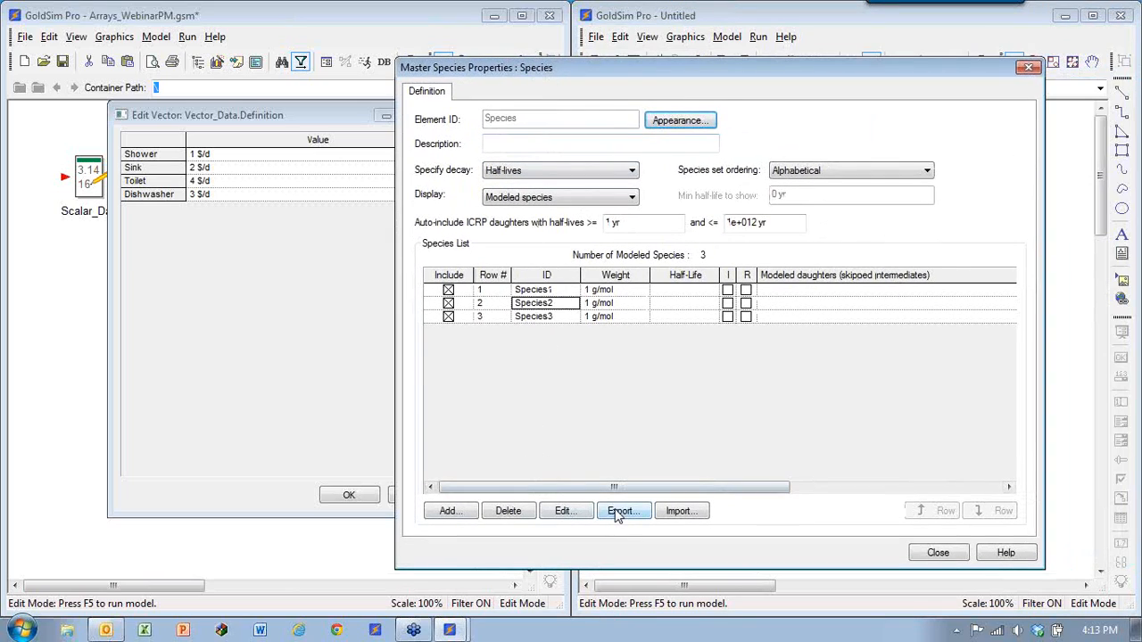
{"action": "left_click", "coordinate": [837, 171]}
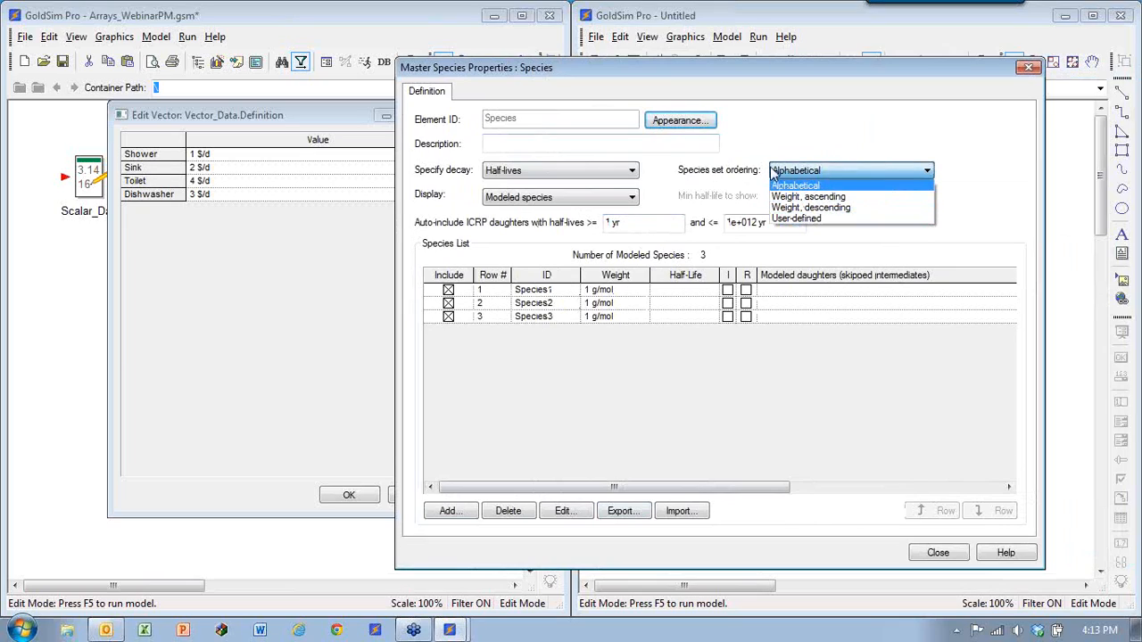
{"action": "left_click", "coordinate": [828, 219]}
{"action": "left_click", "coordinate": [544, 305]}
{"action": "left_click", "coordinate": [989, 514]}
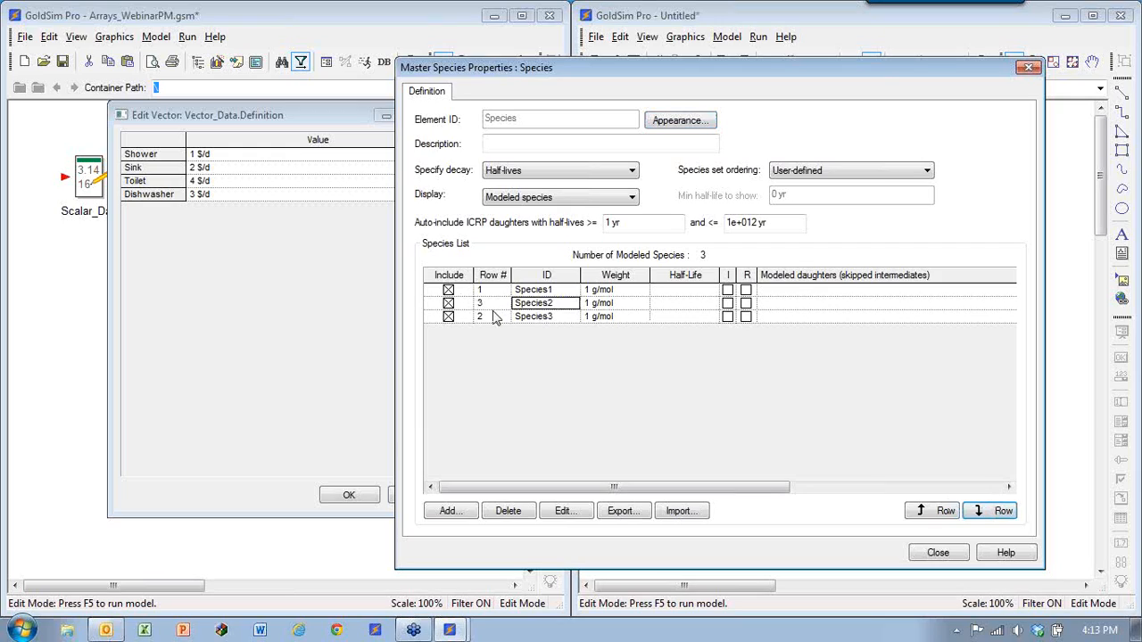
{"action": "left_click", "coordinate": [492, 277]}
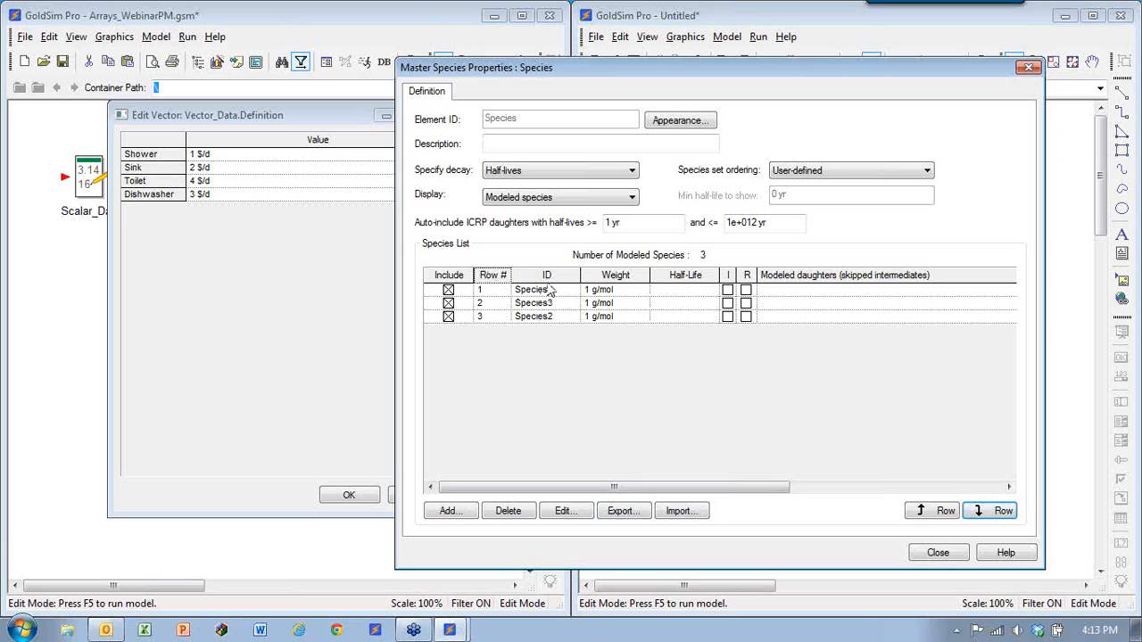
{"action": "left_click", "coordinate": [941, 552]}
Step: Check the member order of the Species array label set against the user-defined species order
{"action": "left_click", "coordinate": [726, 37]}
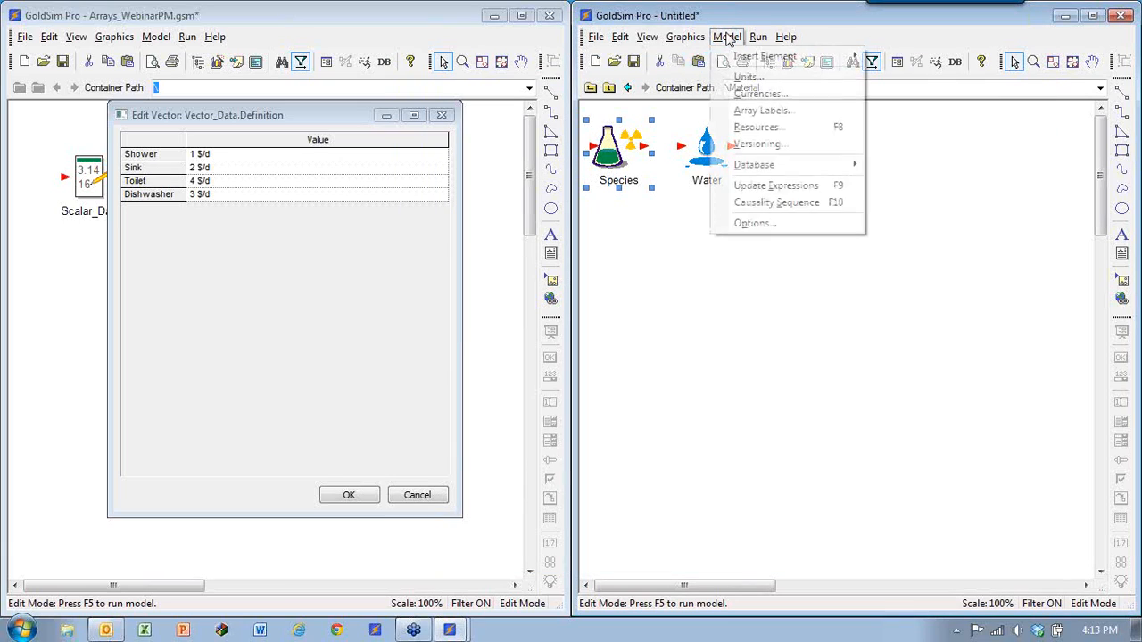
{"action": "left_click", "coordinate": [759, 110]}
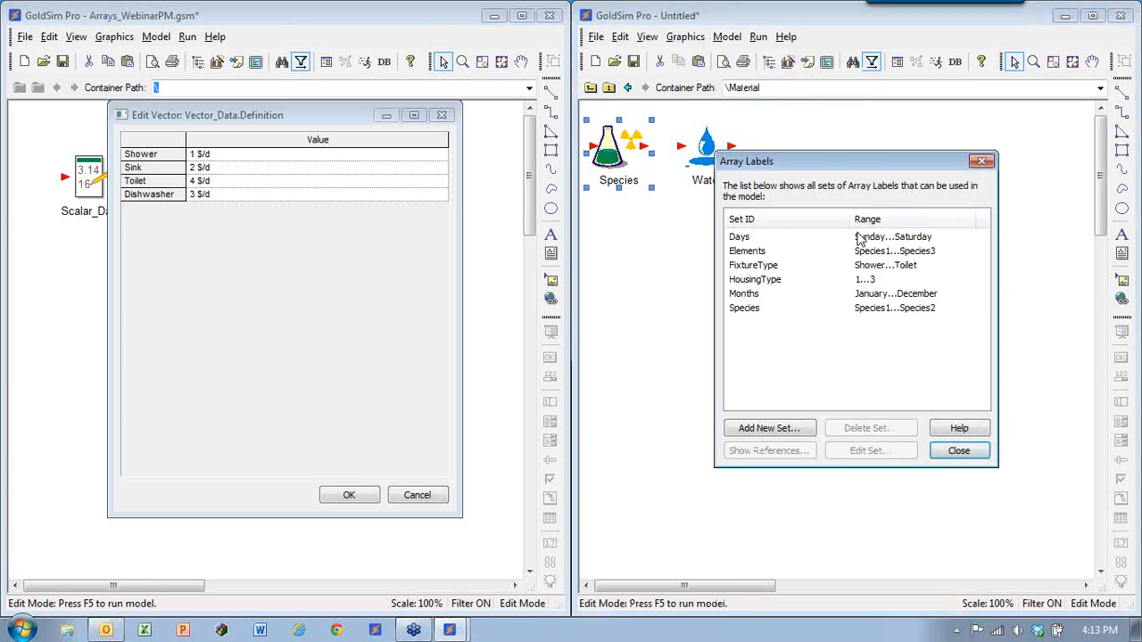
{"action": "double_click", "coordinate": [744, 307]}
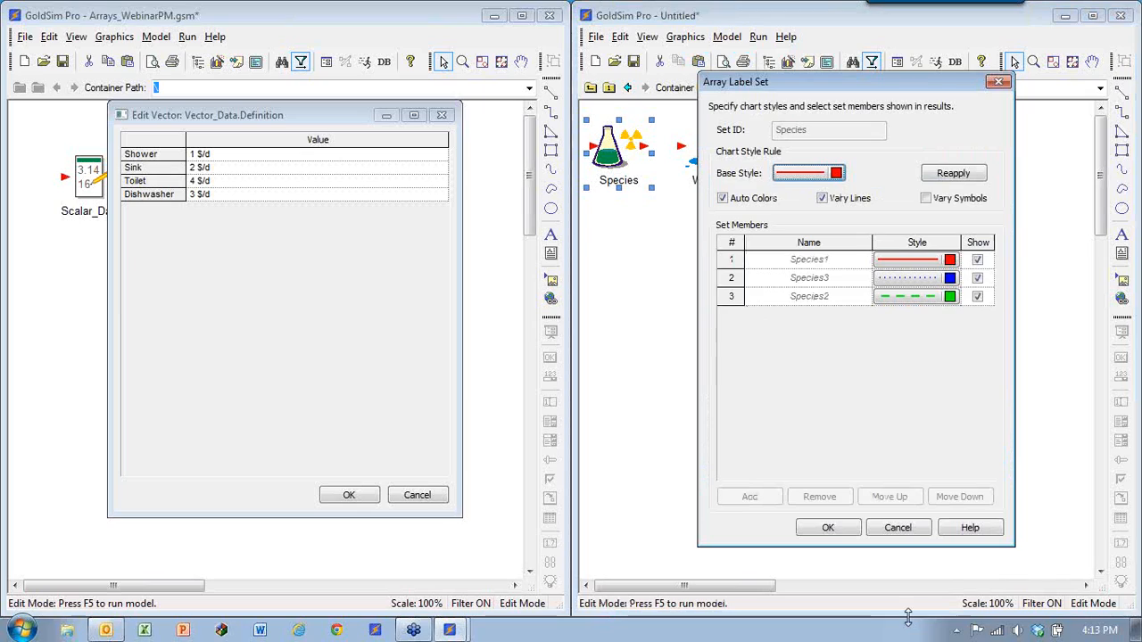
{"action": "left_click", "coordinate": [898, 528]}
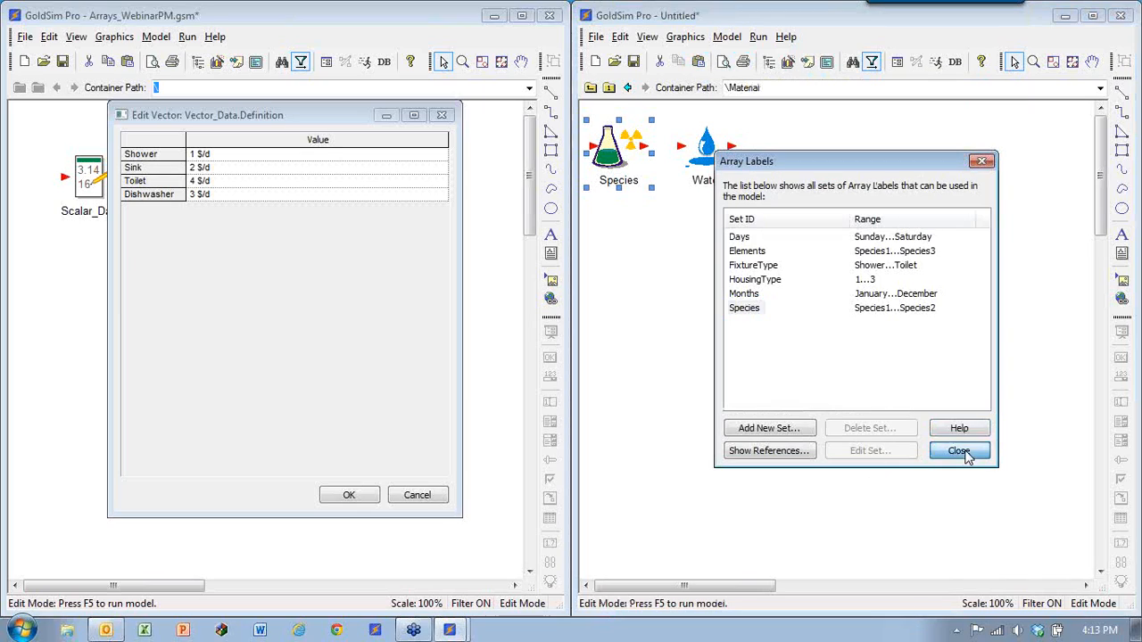
{"action": "left_click", "coordinate": [958, 461]}
Step: Return to the root of the untitled model and deactivate its Radionuclide Transport module
{"action": "left_click", "coordinate": [592, 88]}
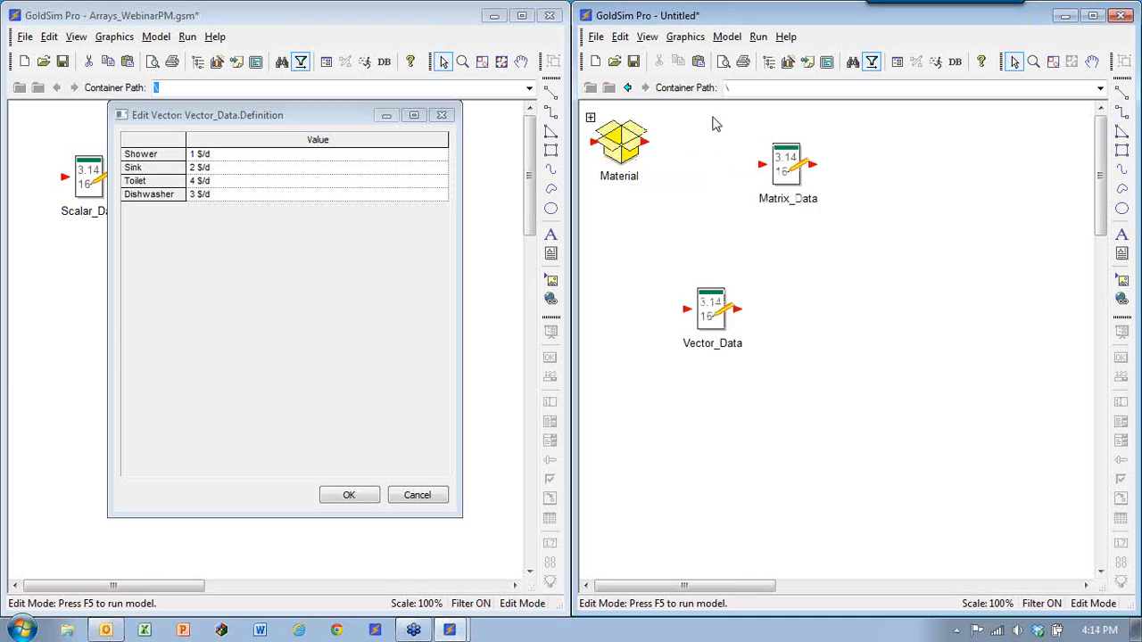
{"action": "left_click", "coordinate": [728, 37]}
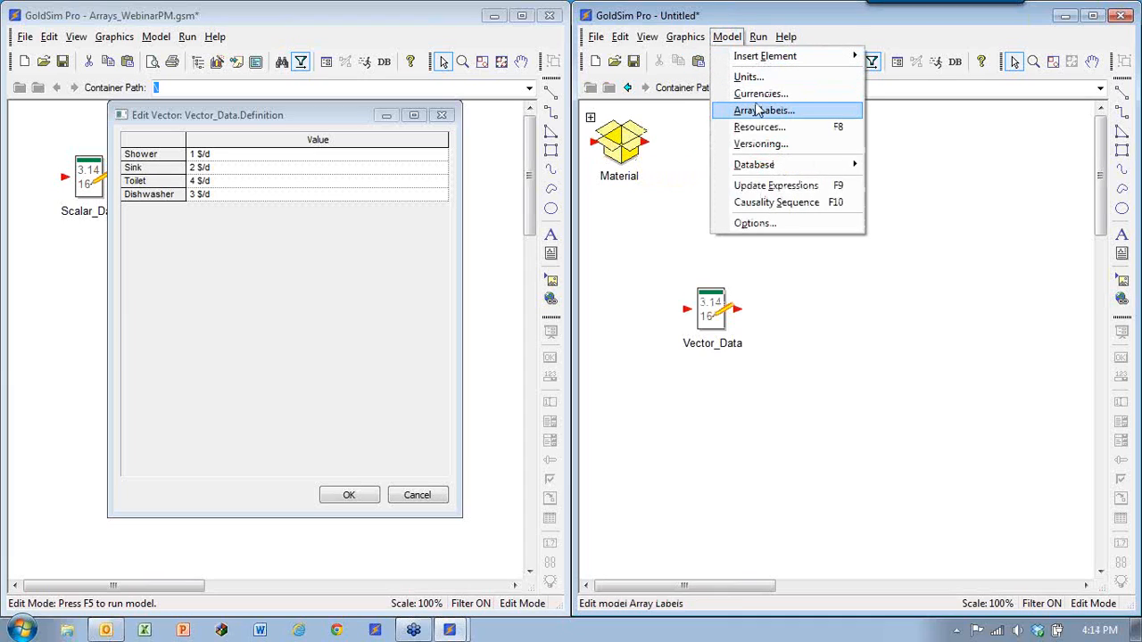
{"action": "left_click", "coordinate": [756, 223]}
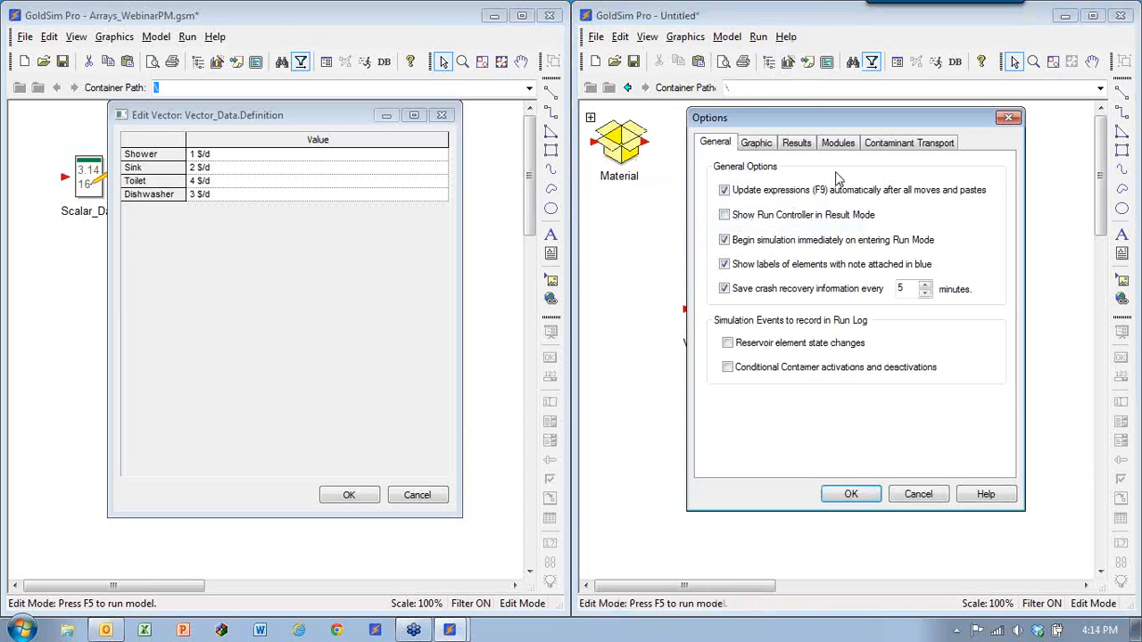
{"action": "left_click", "coordinate": [890, 145]}
{"action": "left_click", "coordinate": [837, 144]}
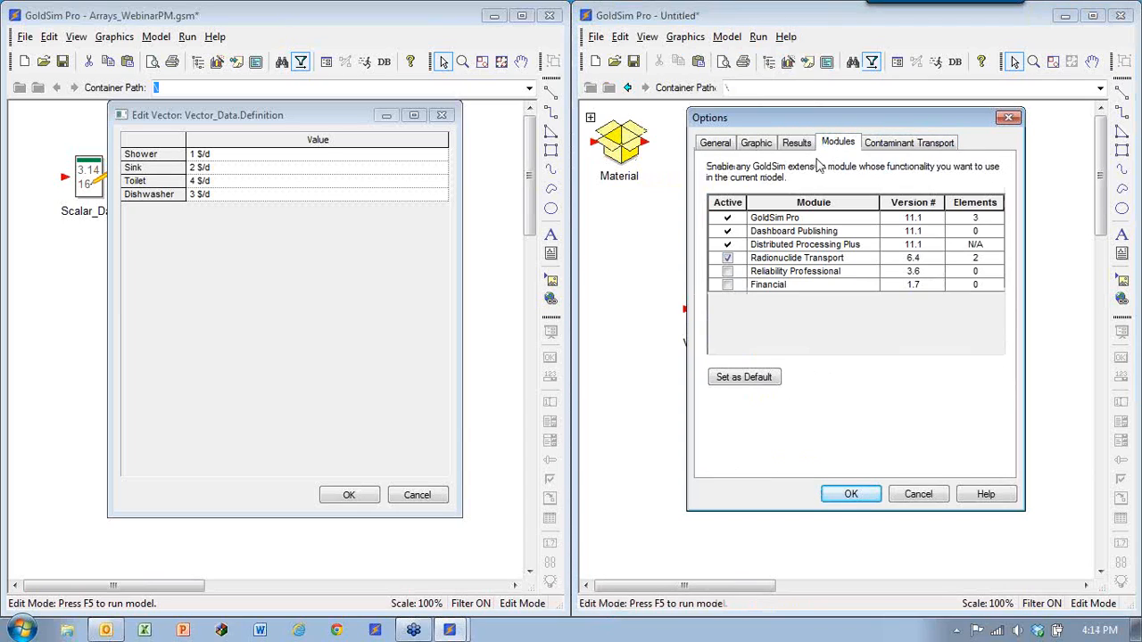
{"action": "left_click", "coordinate": [727, 258]}
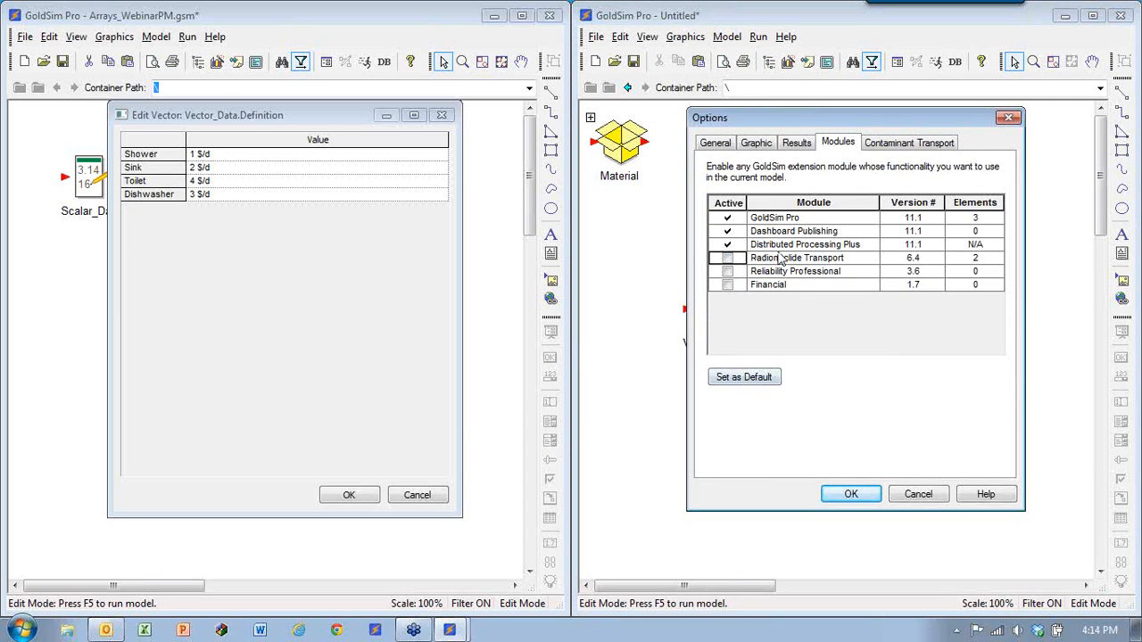
{"action": "left_click", "coordinate": [844, 496]}
{"action": "left_click", "coordinate": [919, 369]}
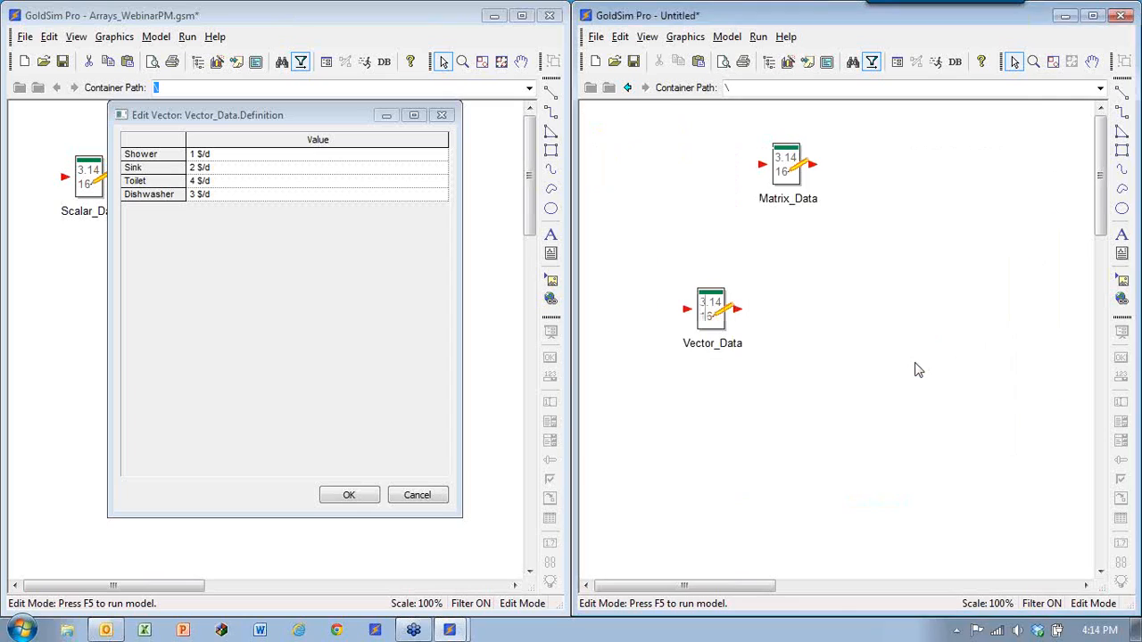
Step: Review which array label sets the untitled model lists without the Radionuclide Transport module
{"action": "left_click", "coordinate": [730, 38]}
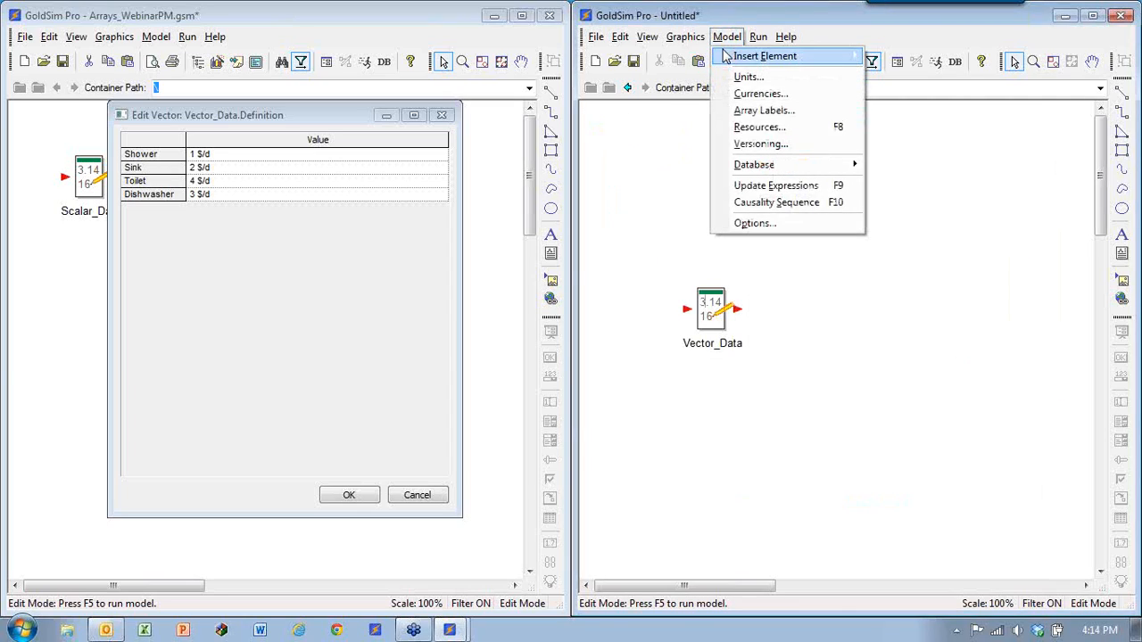
{"action": "left_click", "coordinate": [763, 110]}
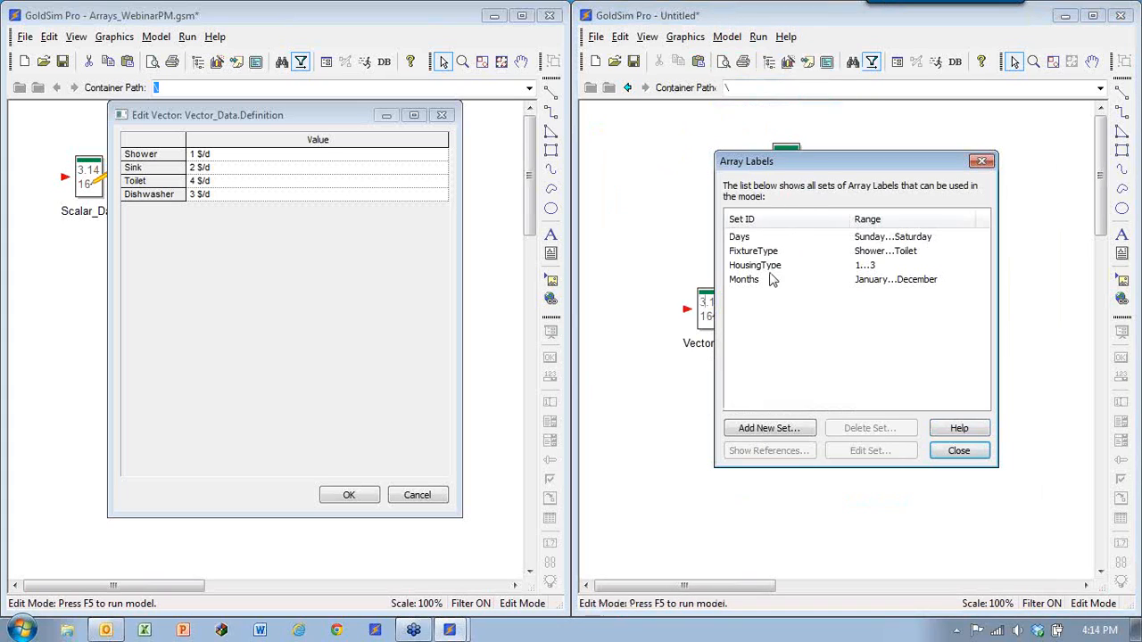
{"action": "left_click", "coordinate": [967, 452]}
Step: Place Matrix_Data and Vector_Data side by side in the untitled model, and close that model
{"action": "left_click_drag", "start_coordinate": [783, 174], "coordinate": [657, 189]}
{"action": "left_click_drag", "start_coordinate": [696, 284], "coordinate": [749, 205]}
{"action": "left_click", "coordinate": [777, 302]}
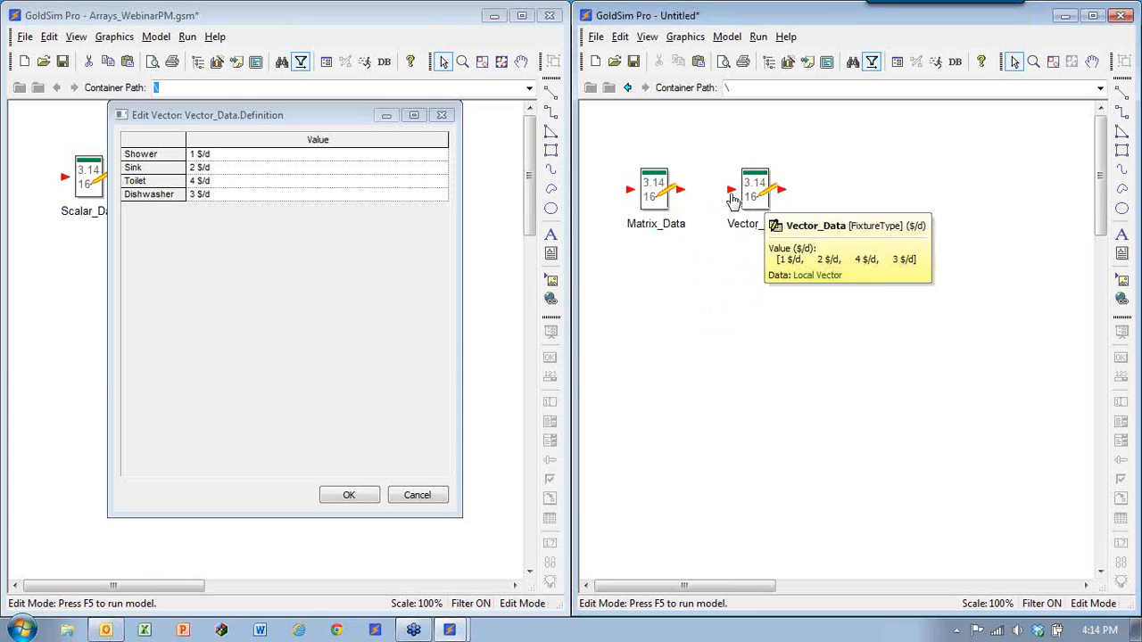
{"action": "left_click", "coordinate": [1120, 17]}
{"action": "left_click", "coordinate": [869, 355]}
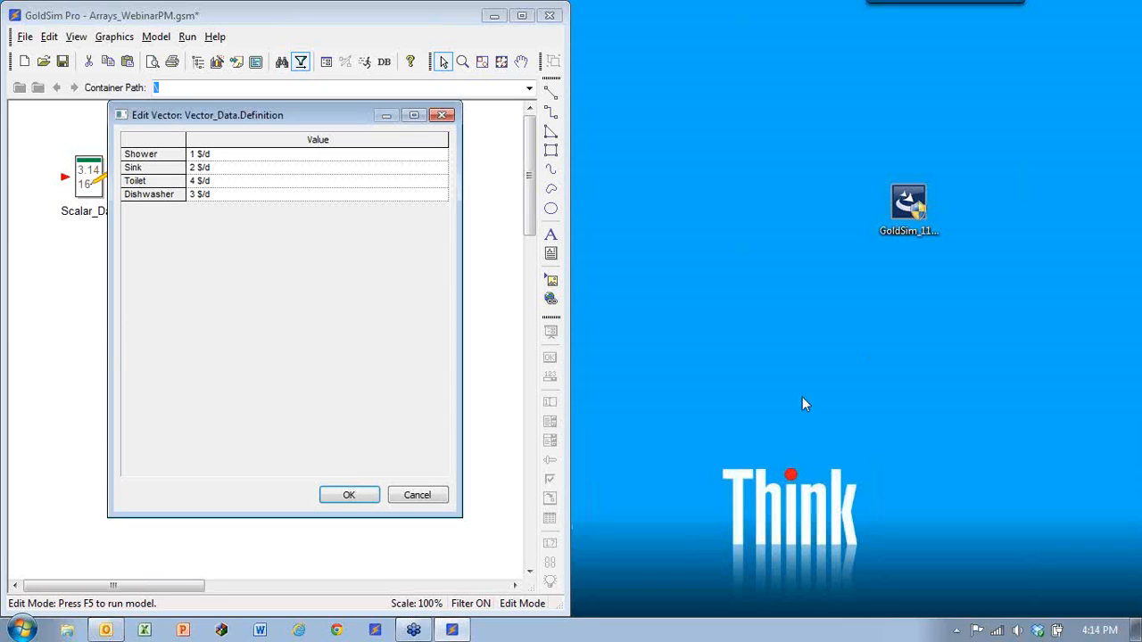
Step: Accept the open Vector_Data dialogs in Arrays_WebinarPM.gsm and maximize the model window
{"action": "left_click", "coordinate": [361, 496]}
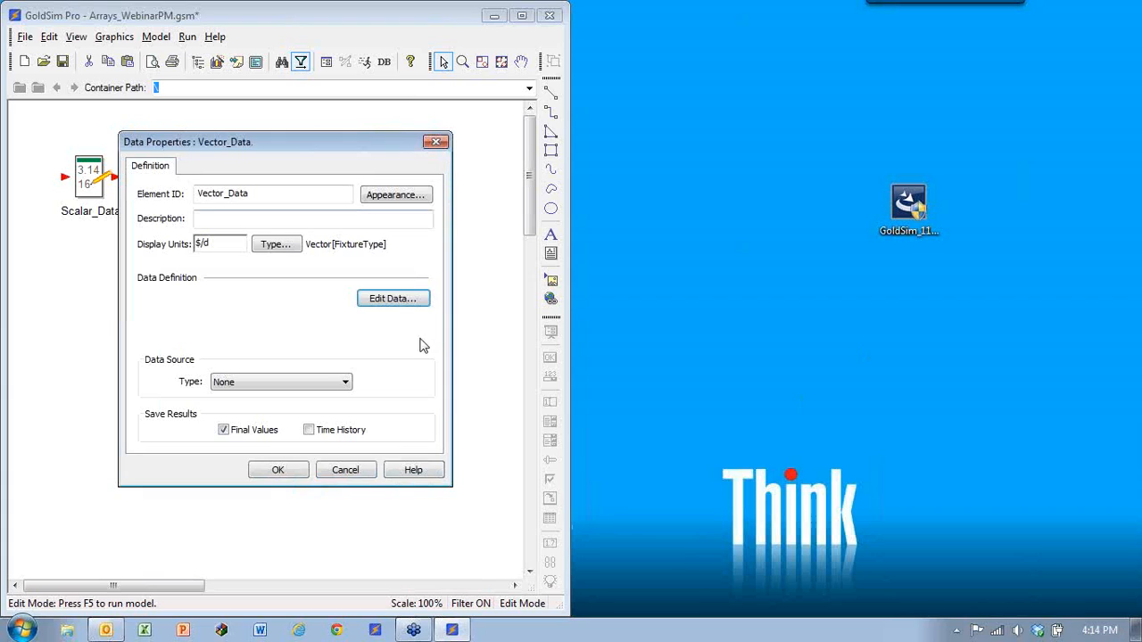
{"action": "left_click", "coordinate": [277, 470]}
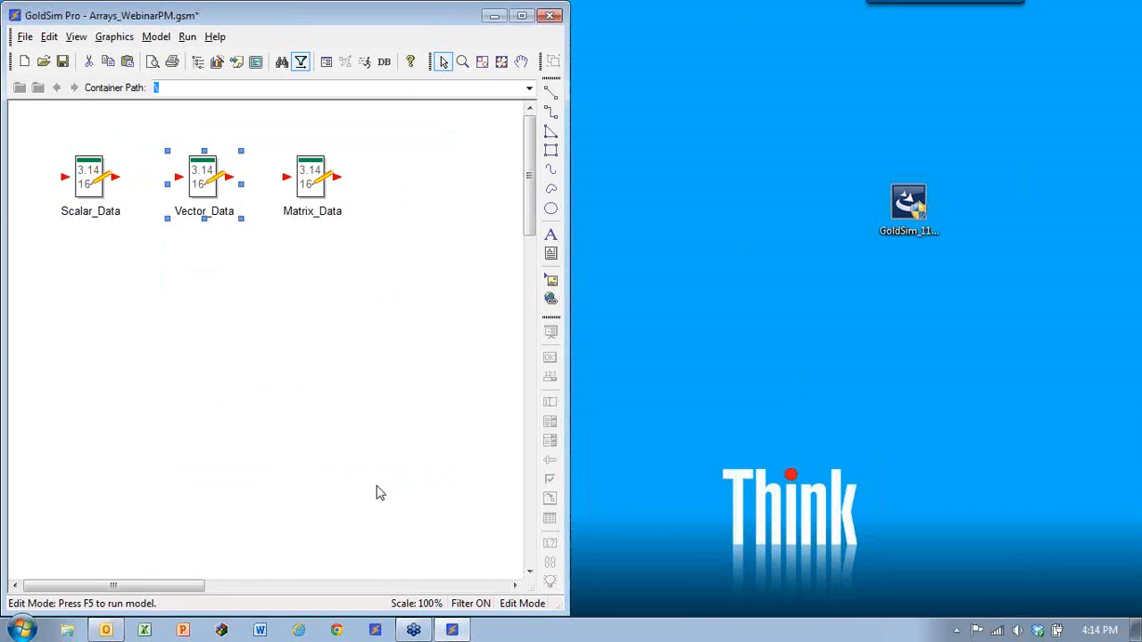
{"action": "left_click", "coordinate": [522, 15]}
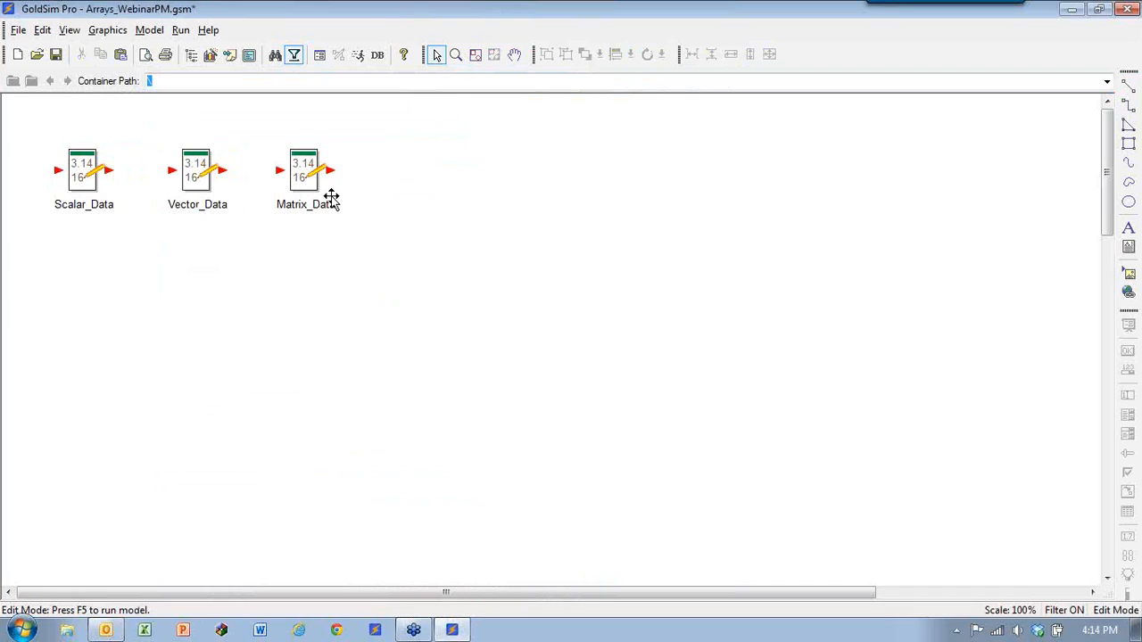
Step: Insert a Stochastic element in the empty area beside Matrix_Data
{"action": "mouse_move", "coordinate": [315, 187]}
{"action": "right_click", "coordinate": [454, 179]}
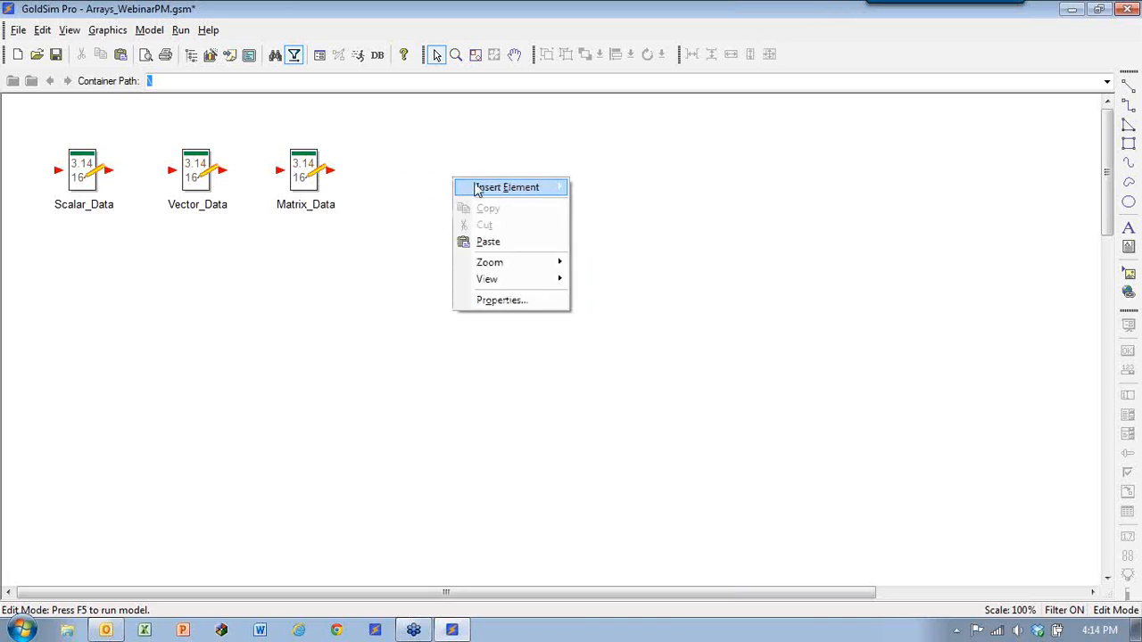
{"action": "mouse_move", "coordinate": [508, 187]}
{"action": "mouse_move", "coordinate": [604, 205]}
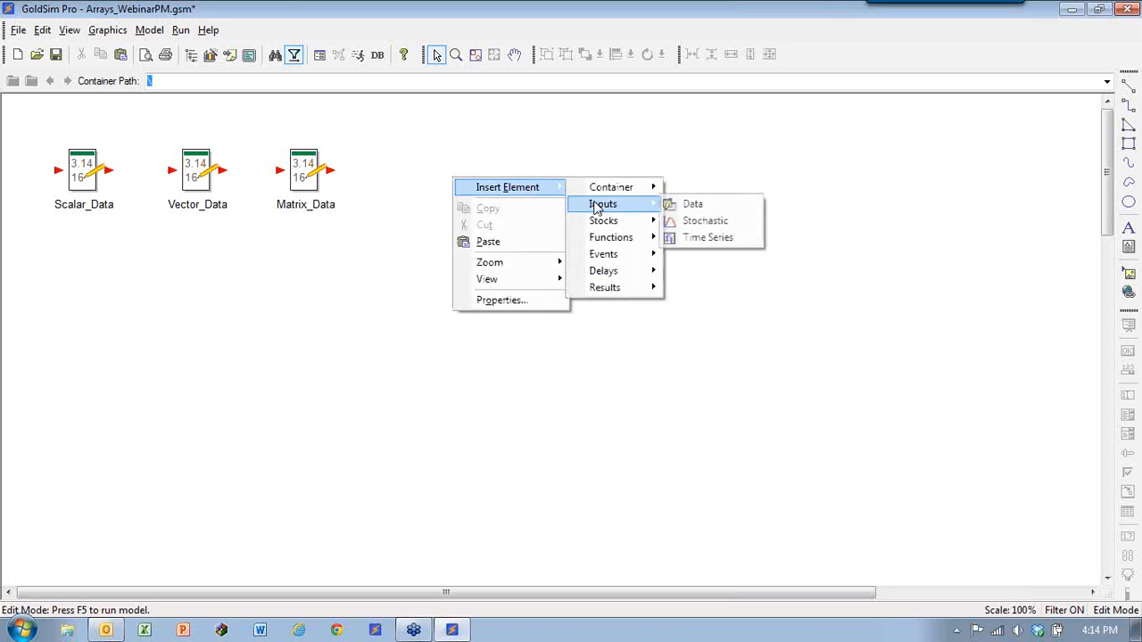
{"action": "left_click", "coordinate": [724, 221]}
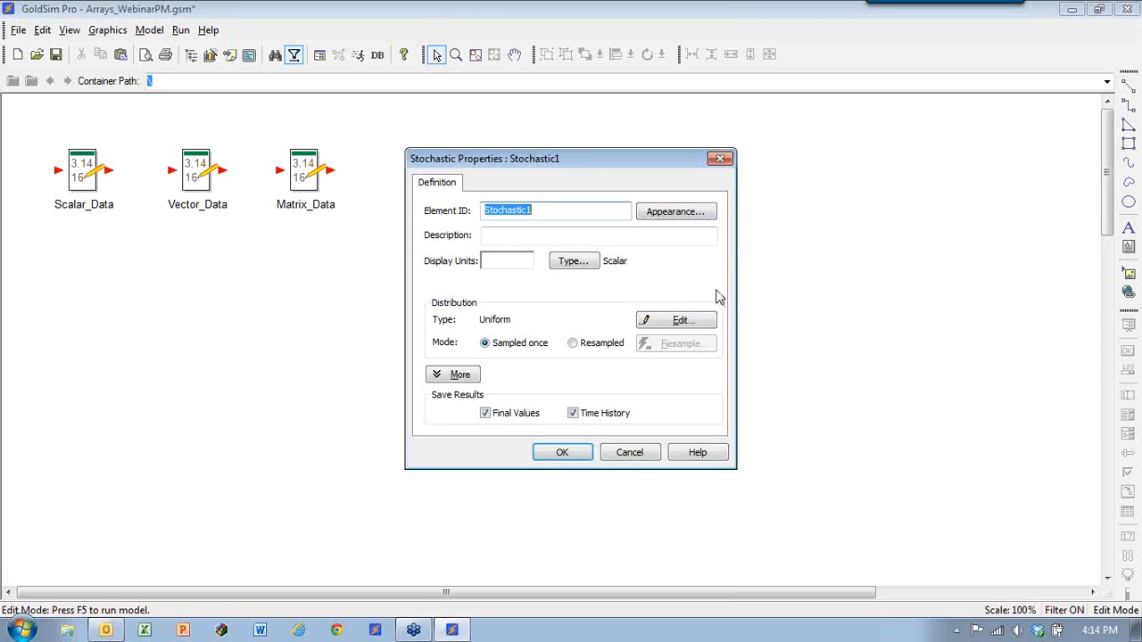
Step: Review the order options for the Stochastic element's type, keep Scalar, and accept the element's properties
{"action": "left_click", "coordinate": [565, 261]}
{"action": "left_click", "coordinate": [563, 310]}
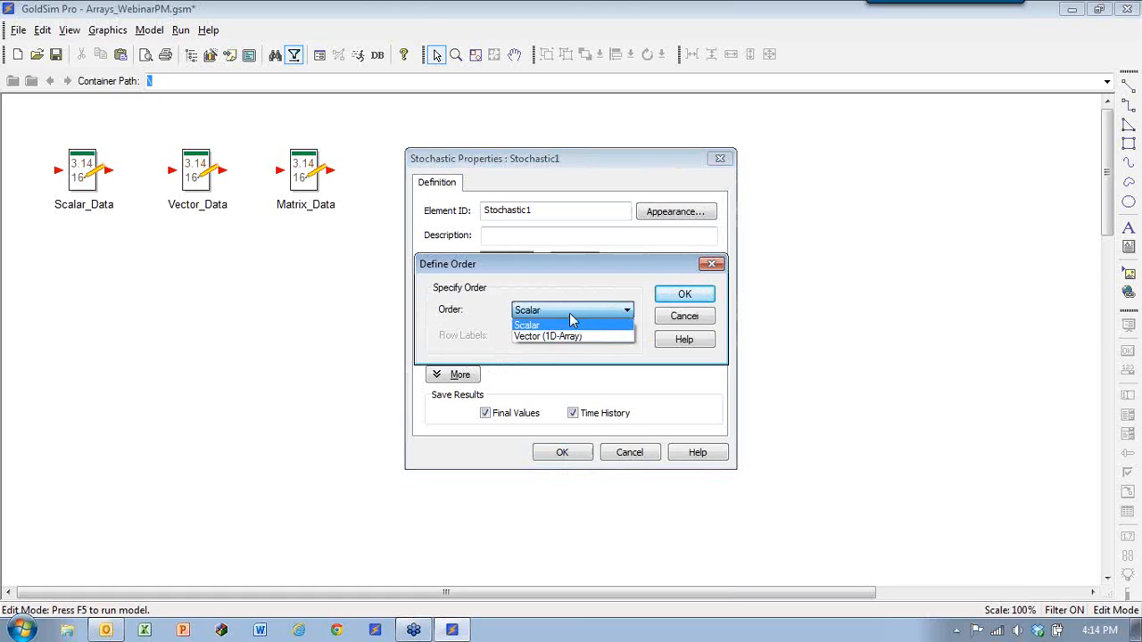
{"action": "left_click", "coordinate": [569, 313]}
{"action": "left_click", "coordinate": [684, 295]}
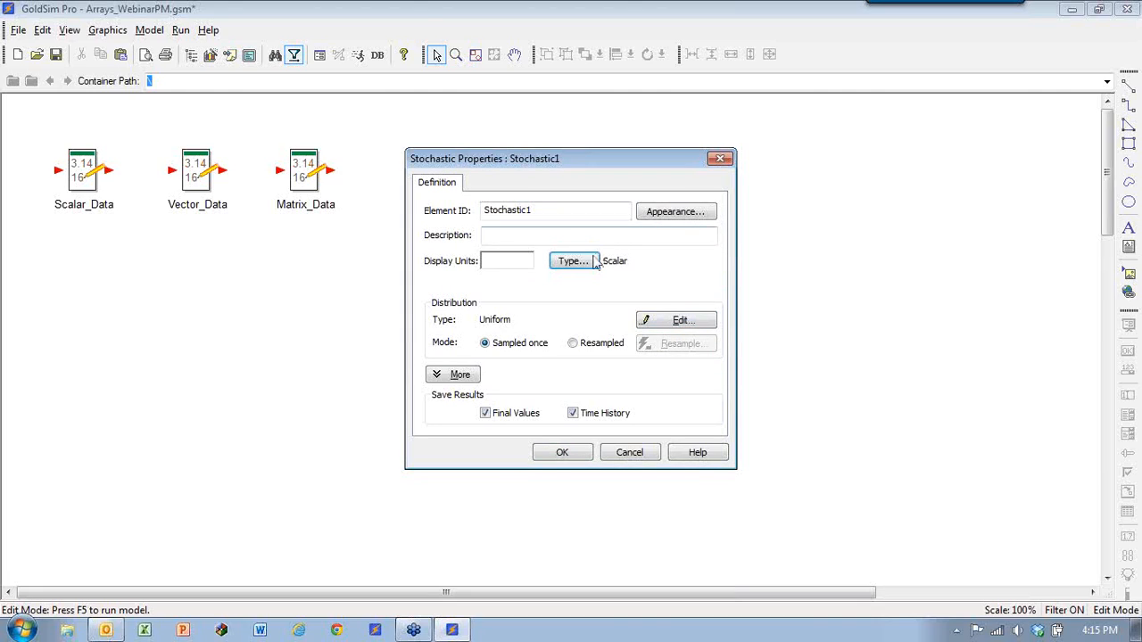
{"action": "left_click", "coordinate": [563, 453]}
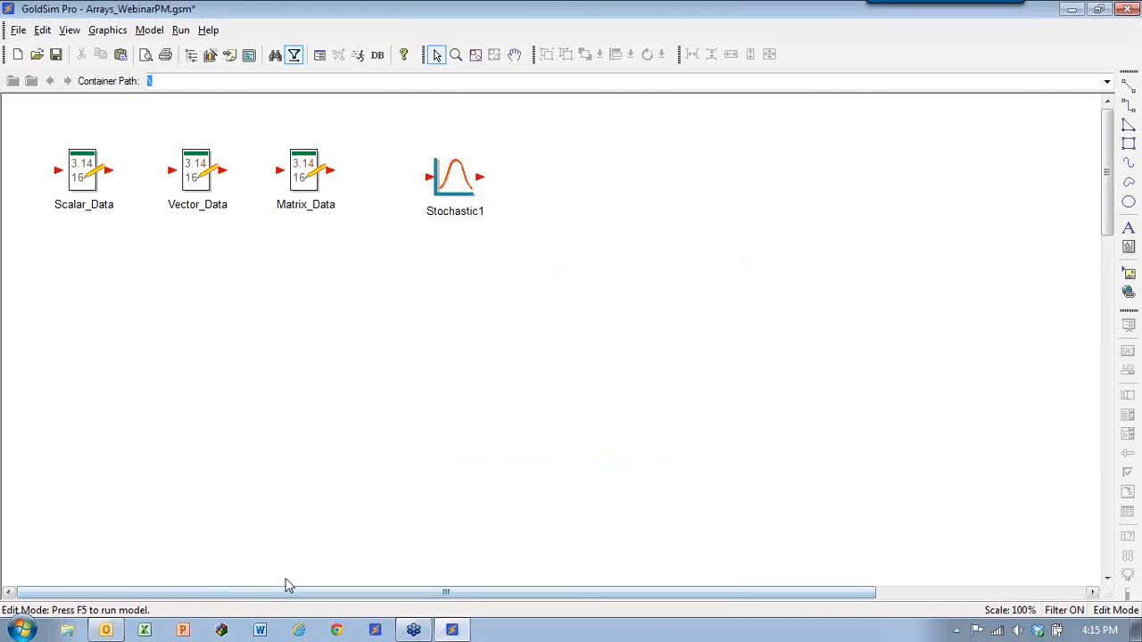
Step: Switch to Internet Explorer and browse the Arrays models under Features & Capabilities in the GoldSim website's Model Library
{"action": "left_click", "coordinate": [299, 630]}
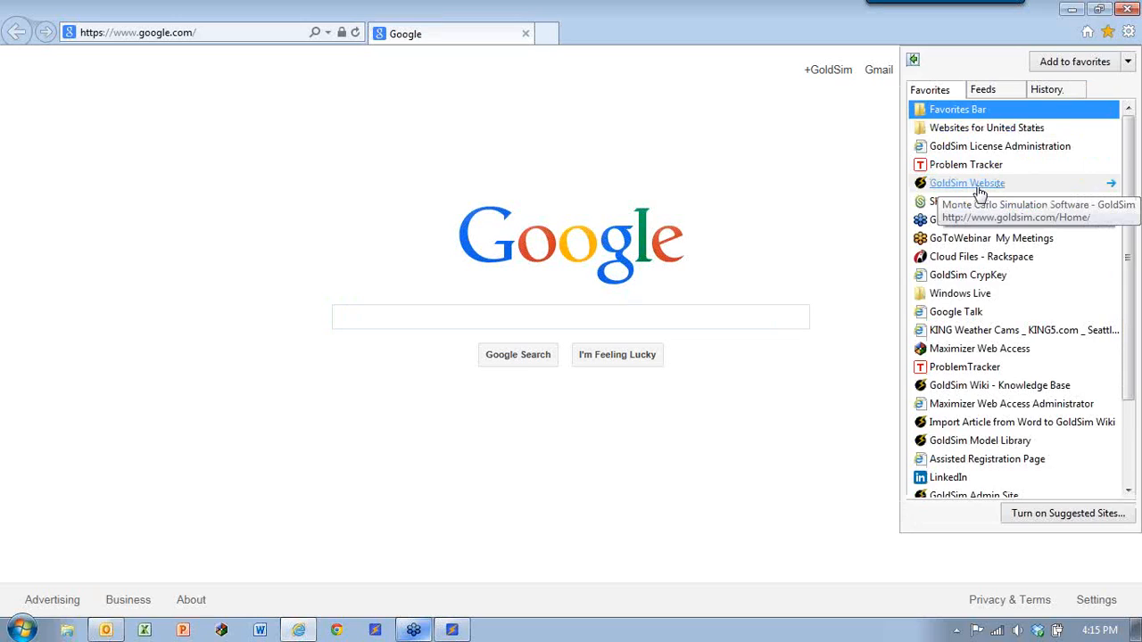
{"action": "left_click", "coordinate": [994, 192]}
{"action": "left_click", "coordinate": [769, 77]}
{"action": "left_click", "coordinate": [740, 109]}
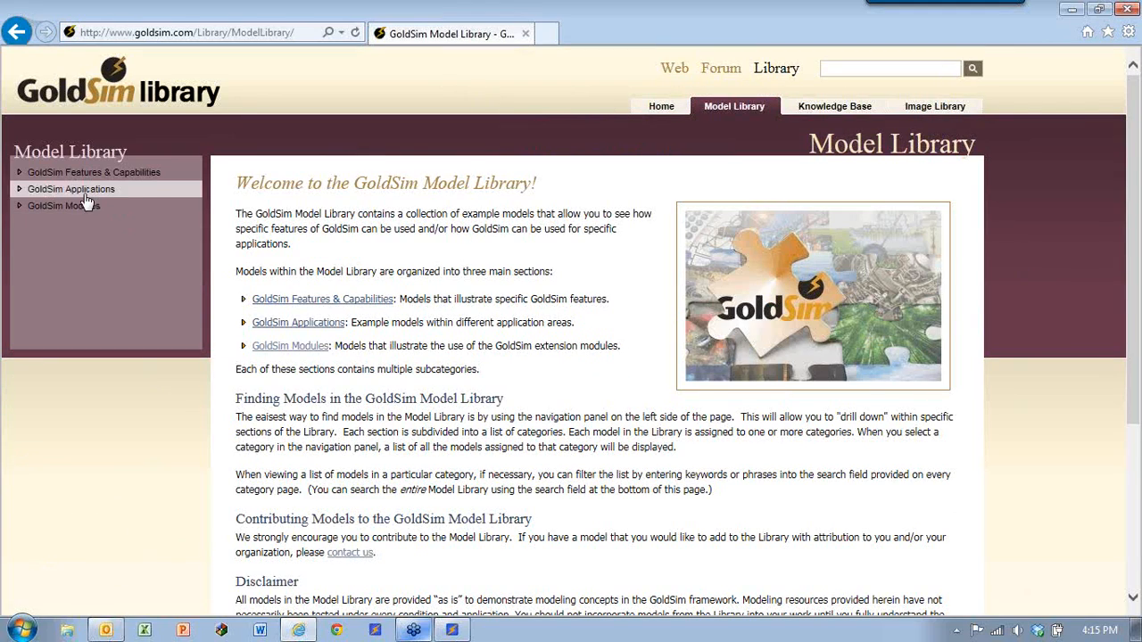
{"action": "left_click", "coordinate": [35, 173]}
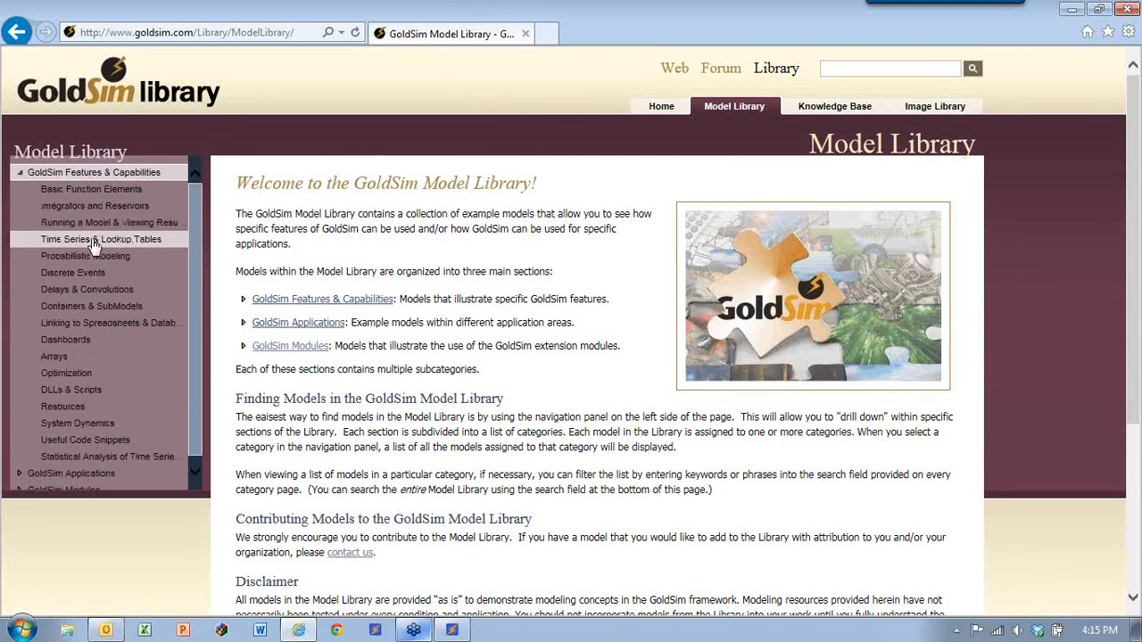
{"action": "left_click", "coordinate": [54, 356]}
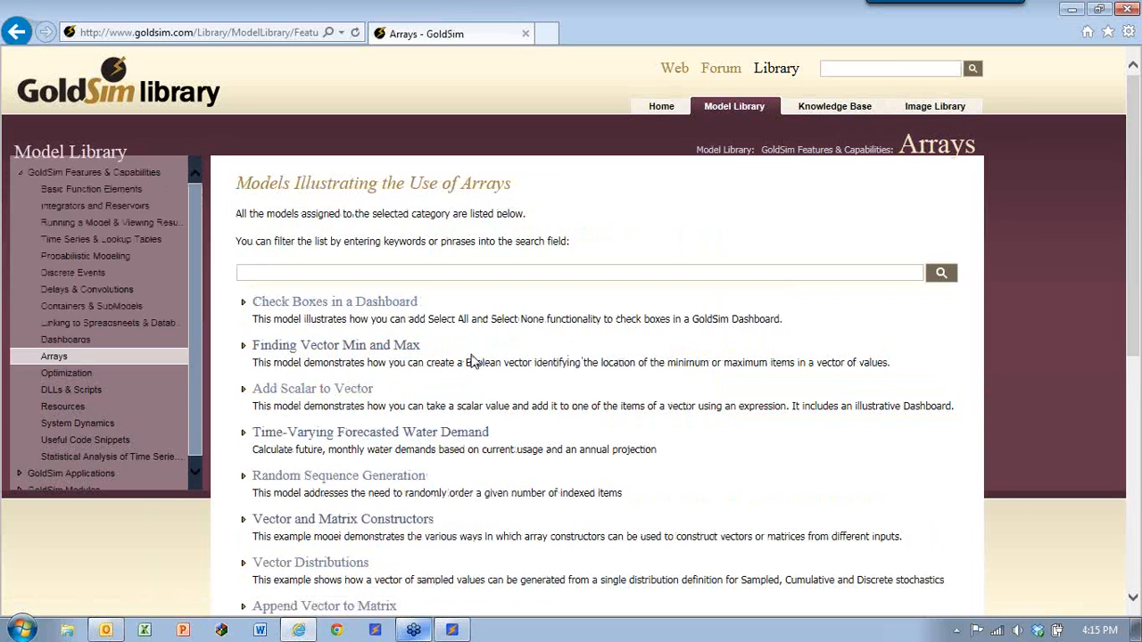
{"action": "scroll", "coordinate": [377, 509], "scroll_direction": "down", "scroll_amount": 3}
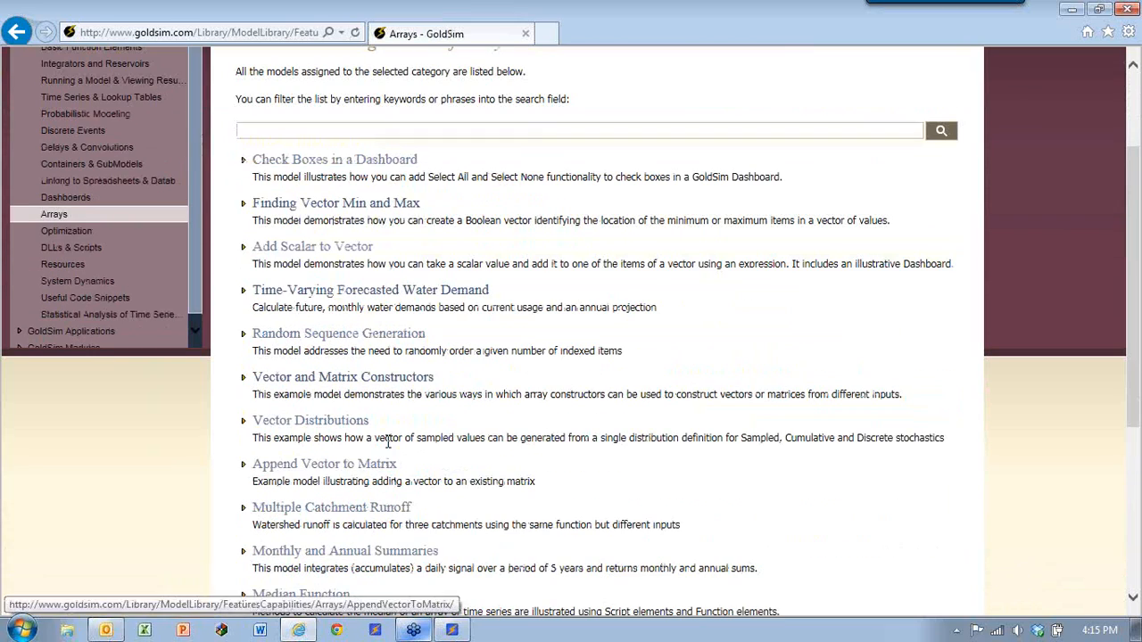
{"action": "scroll", "coordinate": [387, 467], "scroll_direction": "down", "scroll_amount": 3}
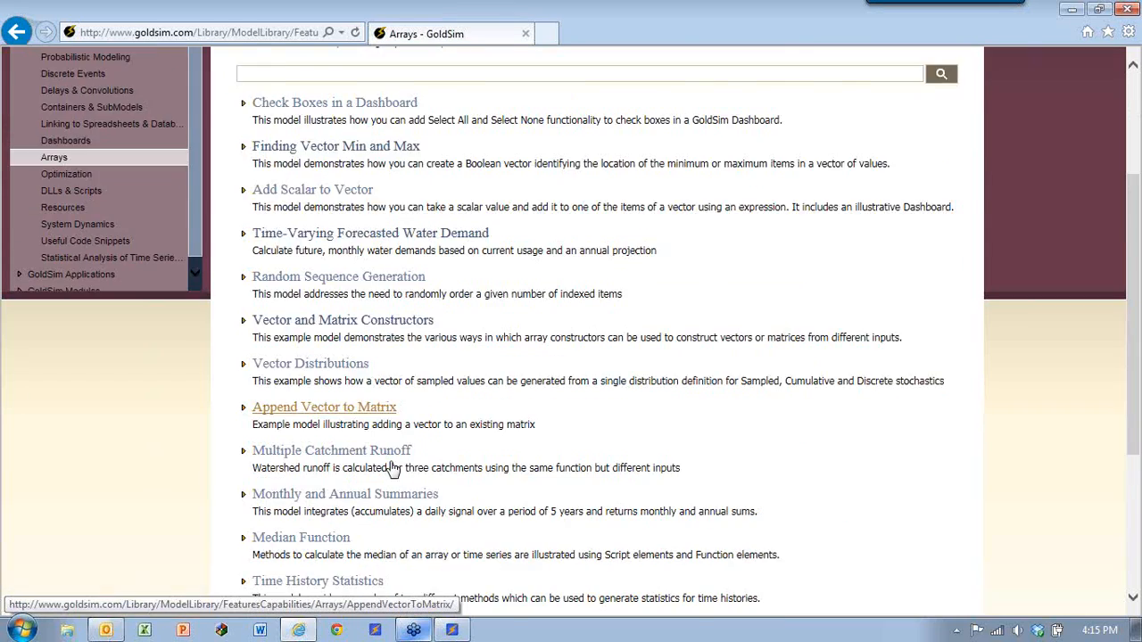
{"action": "scroll", "coordinate": [390, 401], "scroll_direction": "down", "scroll_amount": 3}
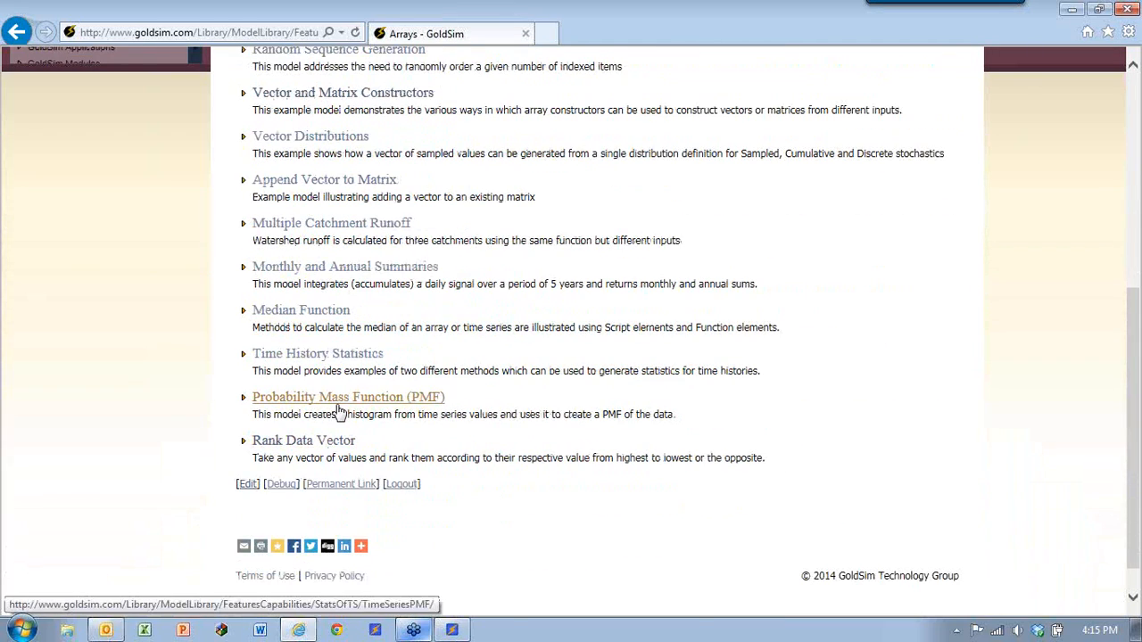
{"action": "scroll", "coordinate": [530, 403], "scroll_direction": "up", "scroll_amount": 10}
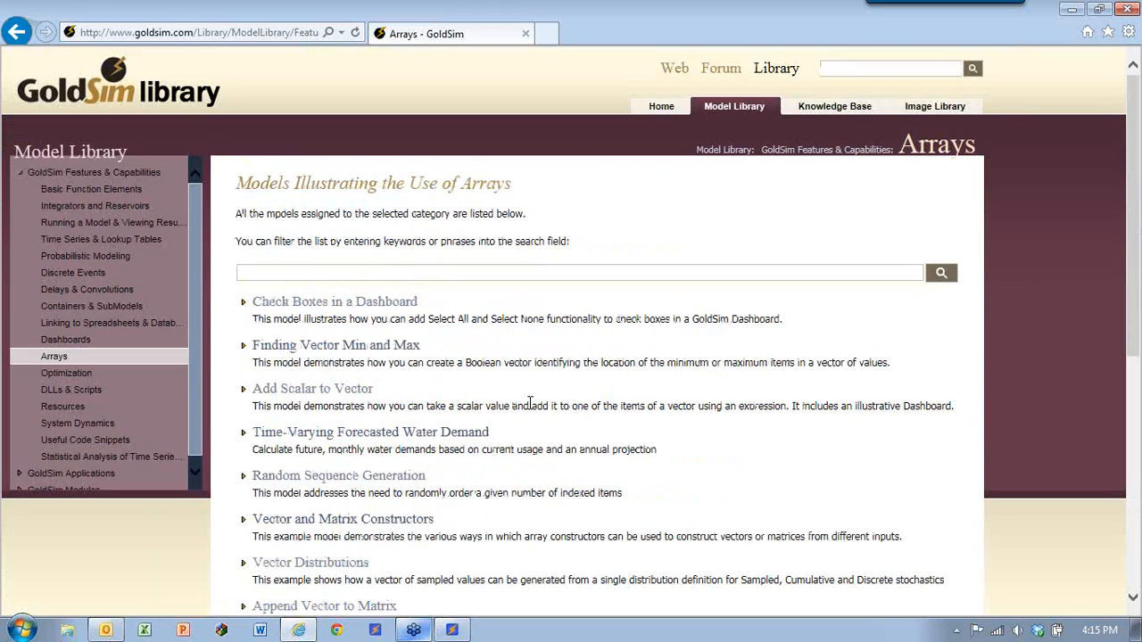
Step: Search the entire Model Library for "stochastic" and look through the matching models
{"action": "left_click", "coordinate": [303, 273]}
{"action": "type", "text": "sto"}
{"action": "left_click", "coordinate": [721, 106]}
{"action": "scroll", "coordinate": [299, 473], "scroll_direction": "down", "scroll_amount": 3}
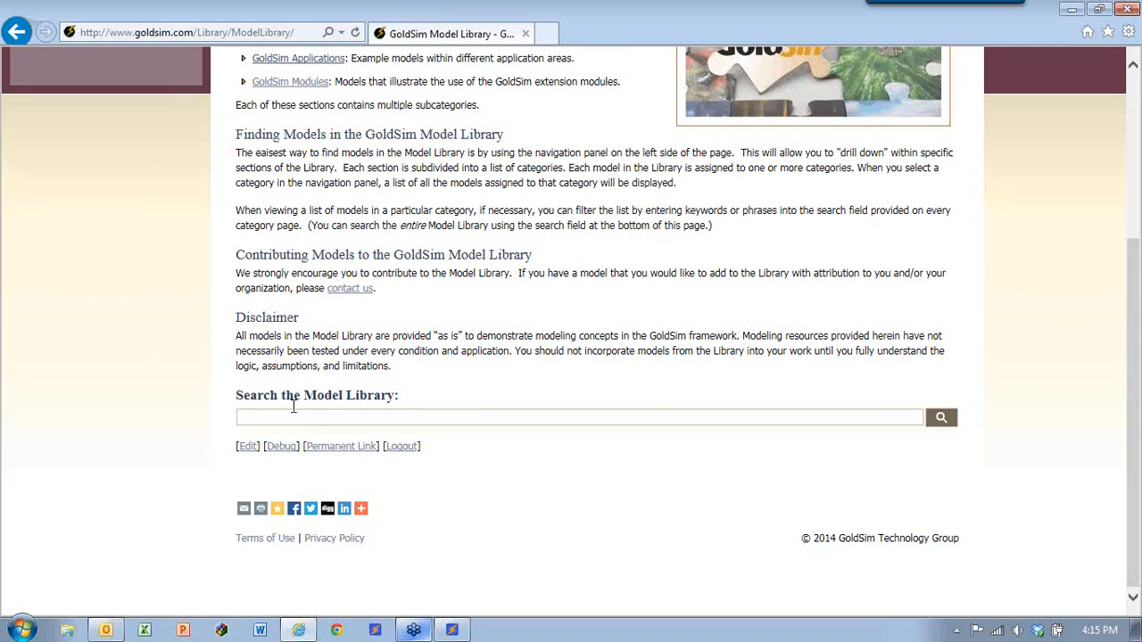
{"action": "type", "text": "stochastic"}
{"action": "key", "text": "Return"}
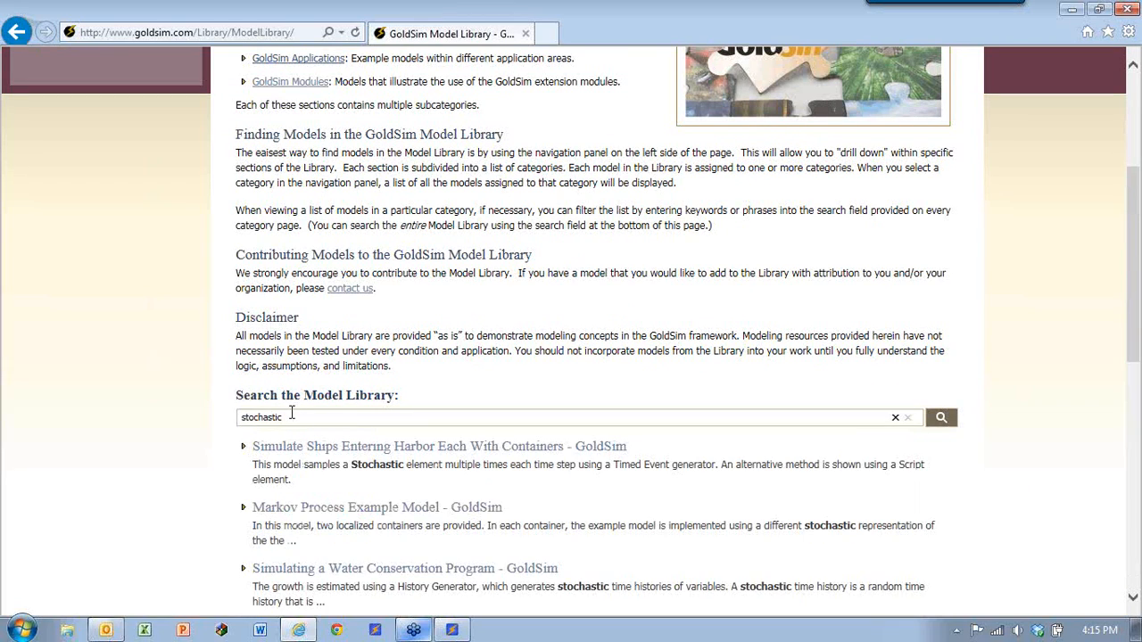
{"action": "scroll", "coordinate": [354, 339], "scroll_direction": "down", "scroll_amount": 3}
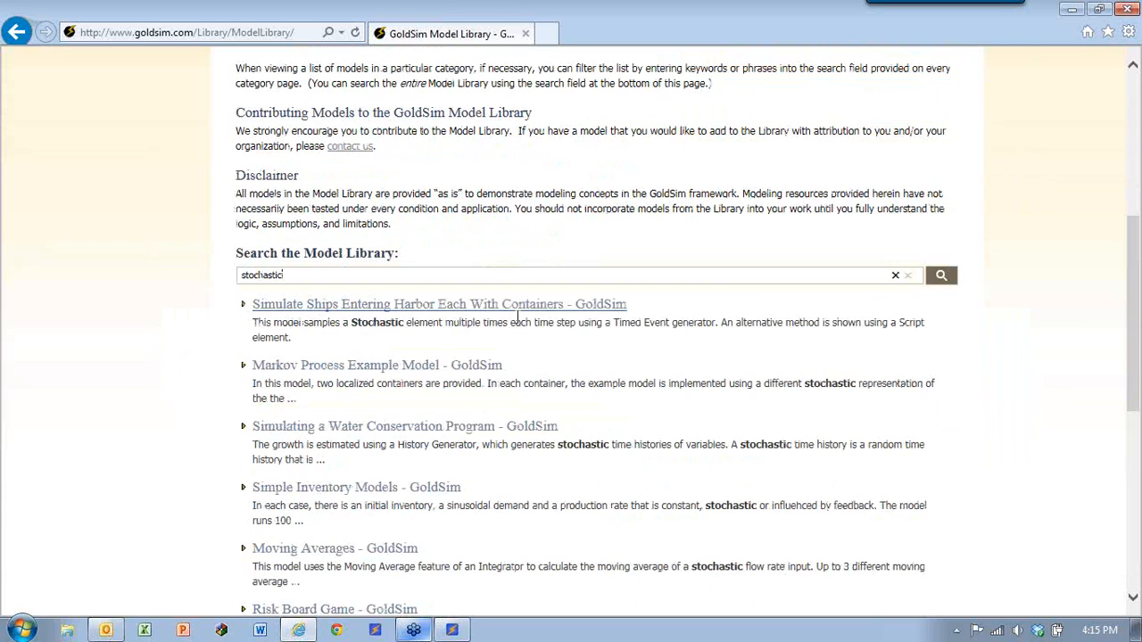
{"action": "scroll", "coordinate": [683, 404], "scroll_direction": "down", "scroll_amount": 3}
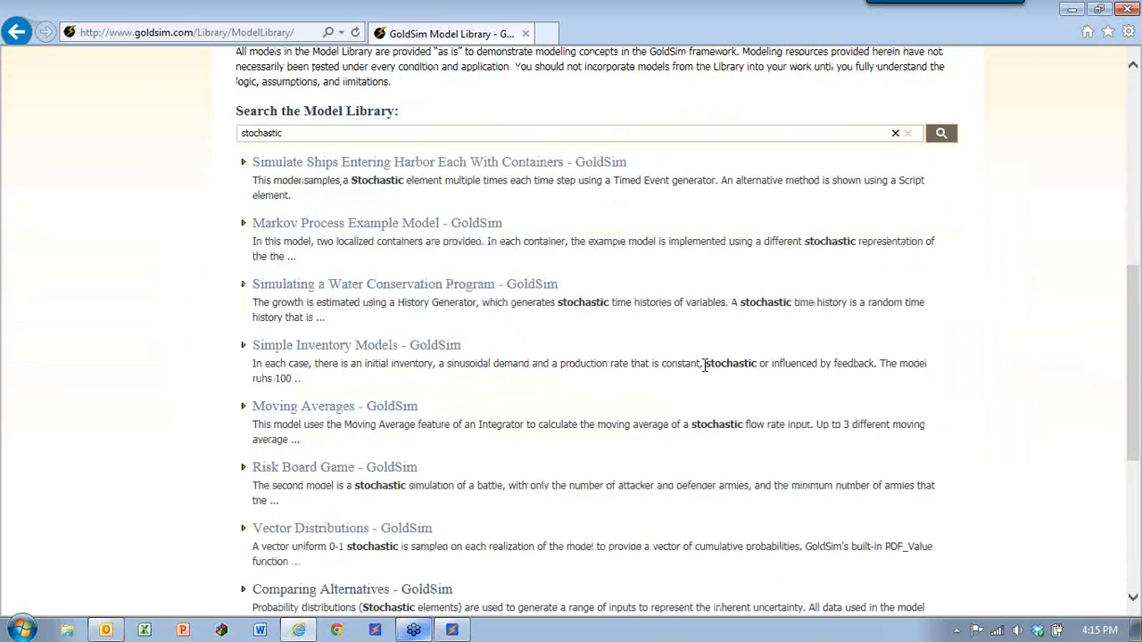
{"action": "scroll", "coordinate": [700, 377], "scroll_direction": "down", "scroll_amount": 3}
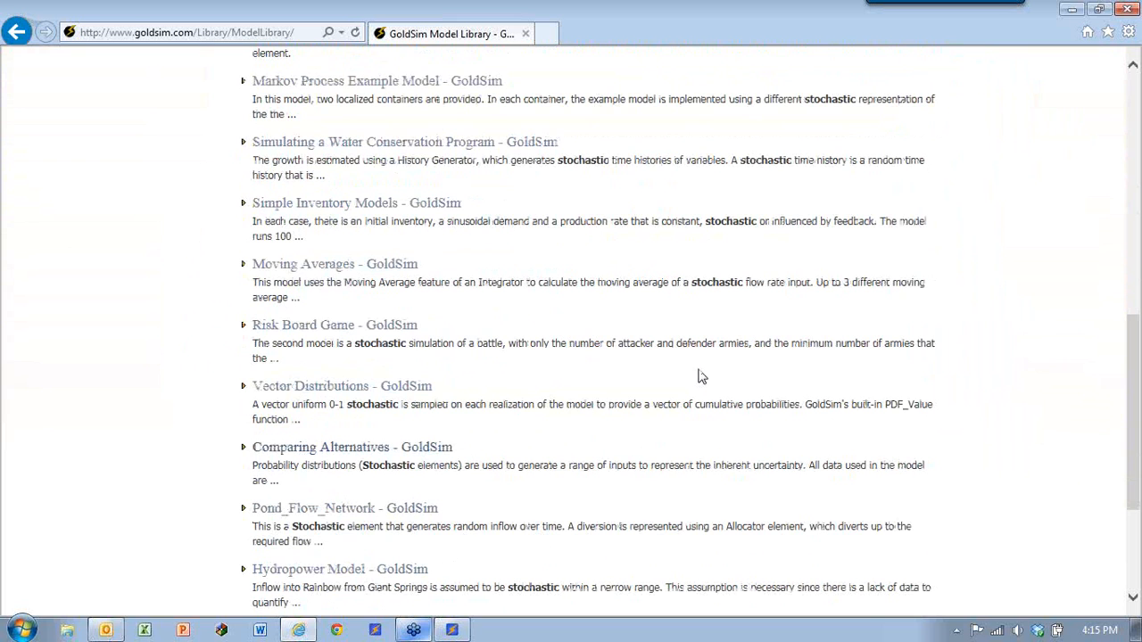
{"action": "scroll", "coordinate": [700, 377], "scroll_direction": "down", "scroll_amount": 3}
{"action": "scroll", "coordinate": [701, 377], "scroll_direction": "up", "scroll_amount": 15}
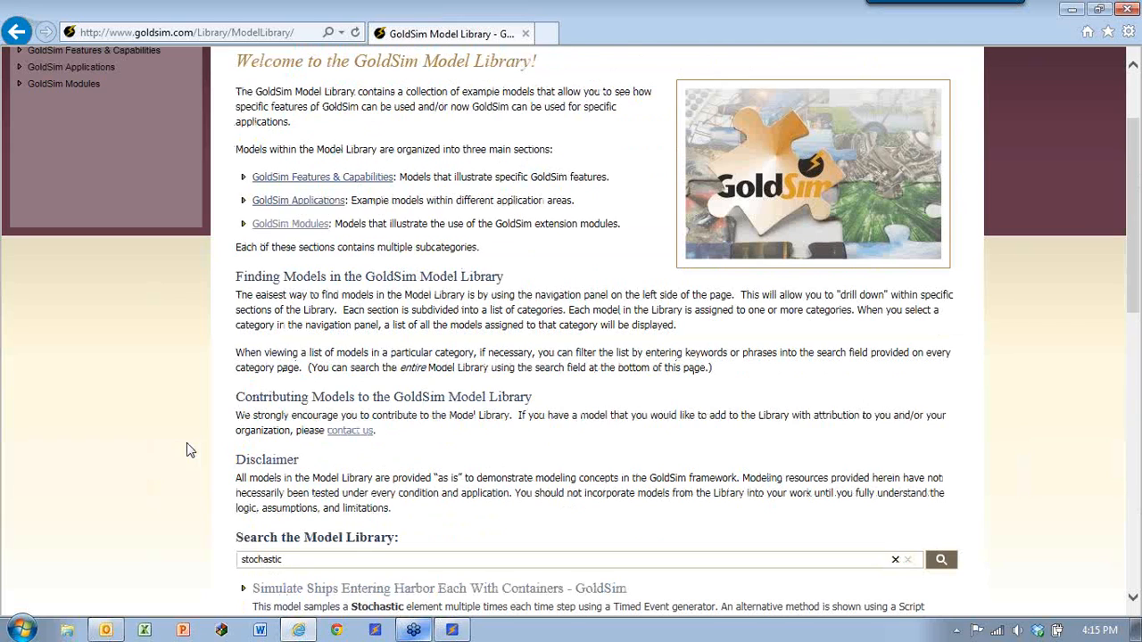
Step: View the Add Scalar to Vector example in the Model Library's Arrays category, and close the browser
{"action": "scroll", "coordinate": [192, 375], "scroll_direction": "down", "scroll_amount": 4}
{"action": "scroll", "coordinate": [178, 285], "scroll_direction": "up", "scroll_amount": 6}
{"action": "left_click", "coordinate": [36, 173]}
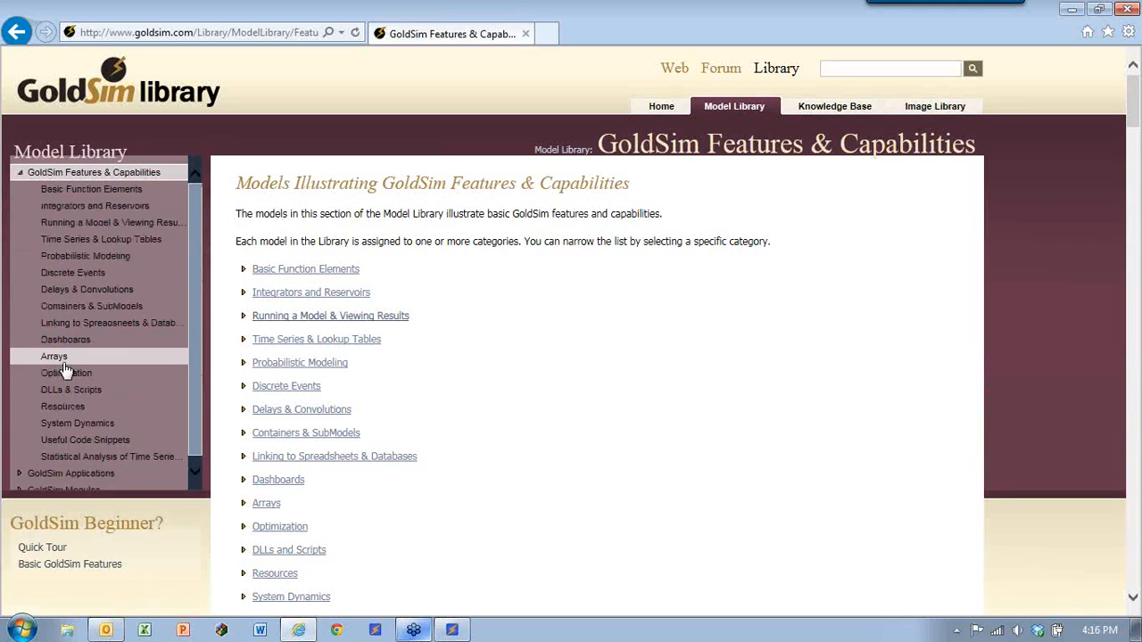
{"action": "left_click", "coordinate": [53, 357]}
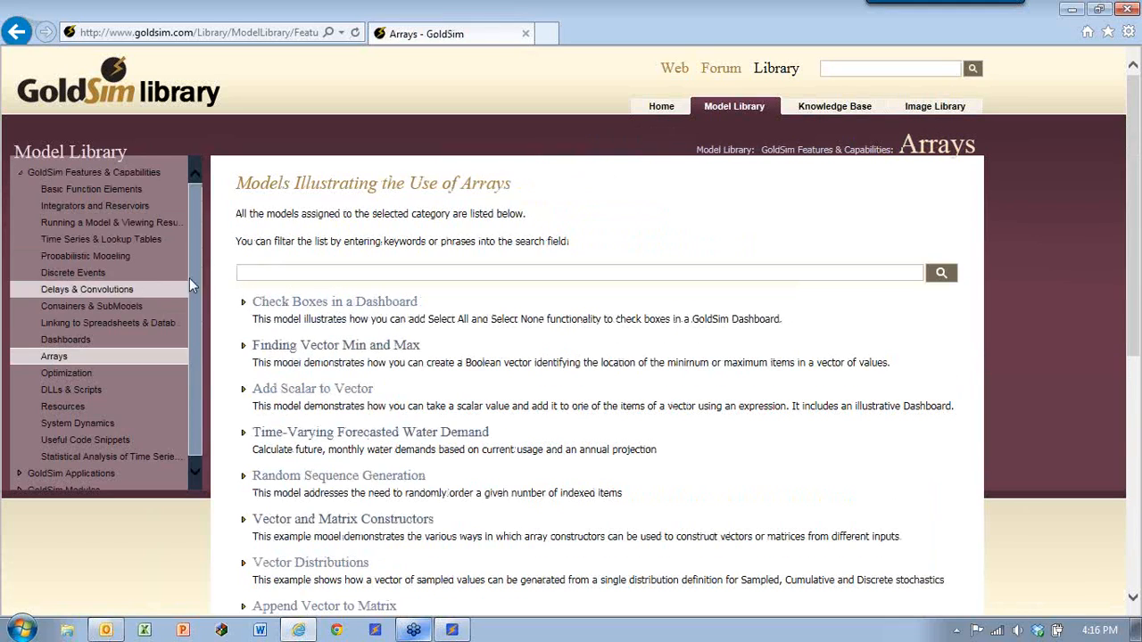
{"action": "scroll", "coordinate": [736, 435], "scroll_direction": "down", "scroll_amount": 3}
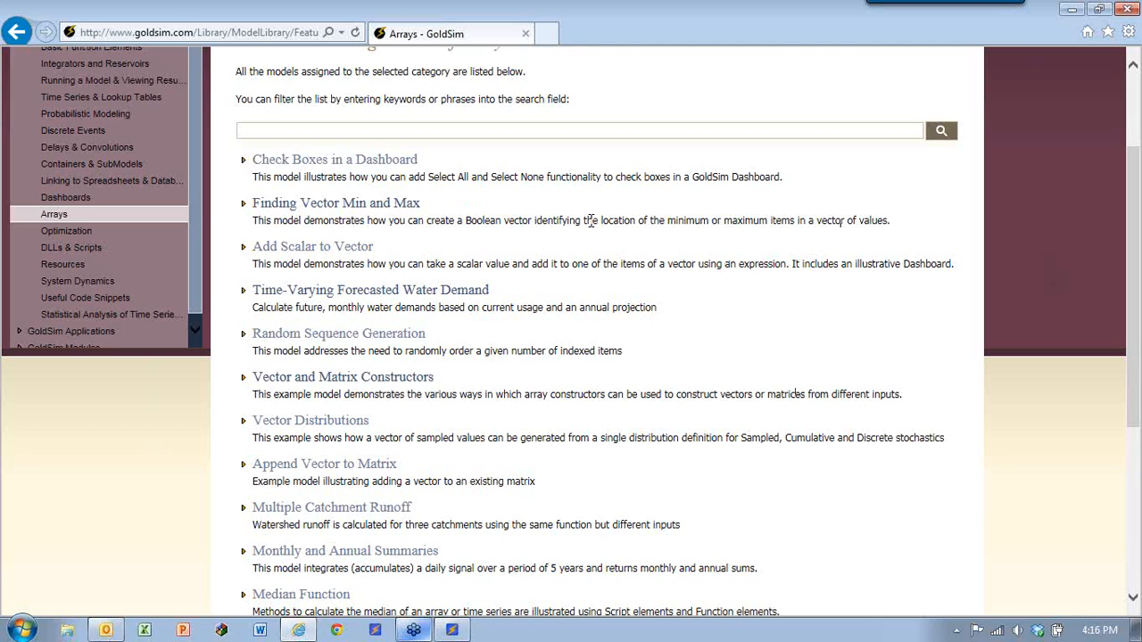
{"action": "left_click", "coordinate": [318, 248]}
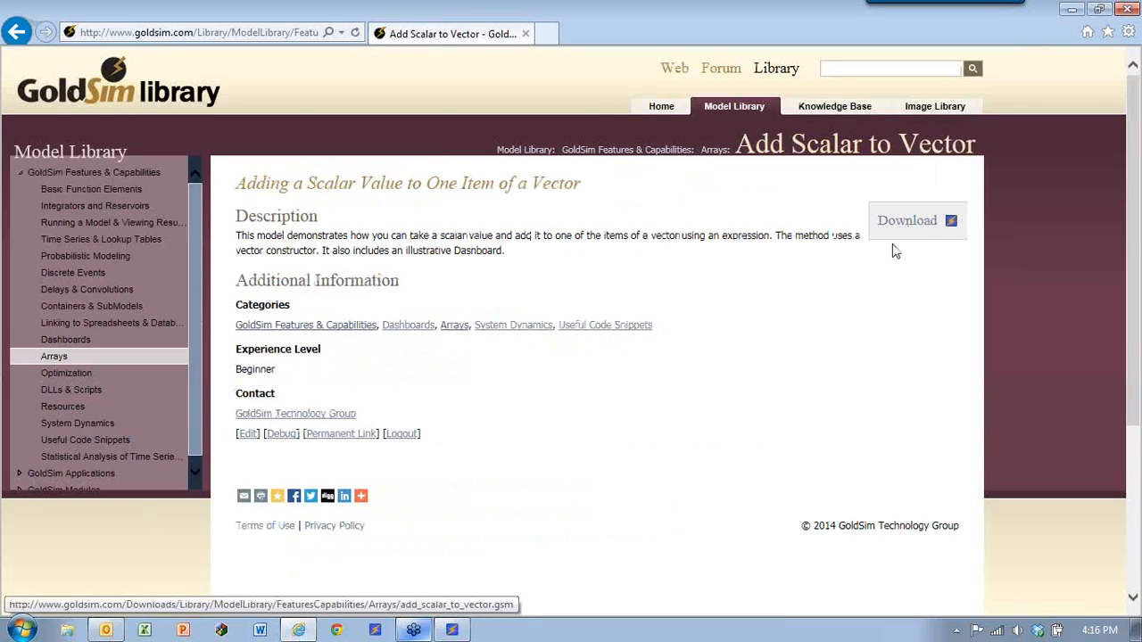
{"action": "left_click", "coordinate": [1126, 10]}
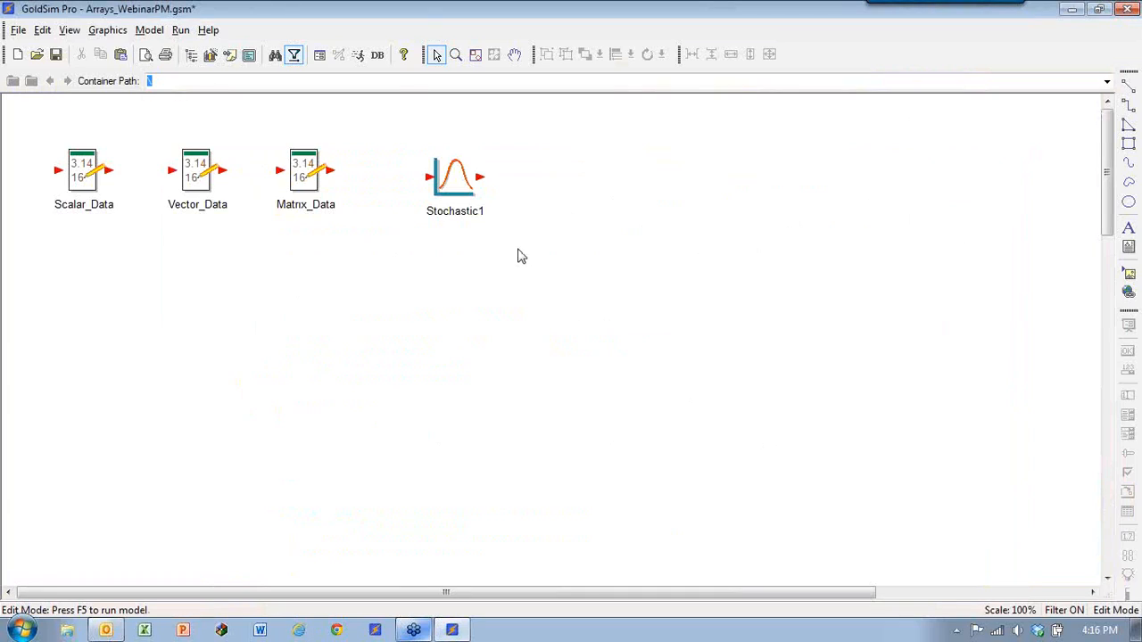
Step: Open Stochastic1's properties, cancel them without changes, and delete the element from the model
{"action": "left_click", "coordinate": [465, 174]}
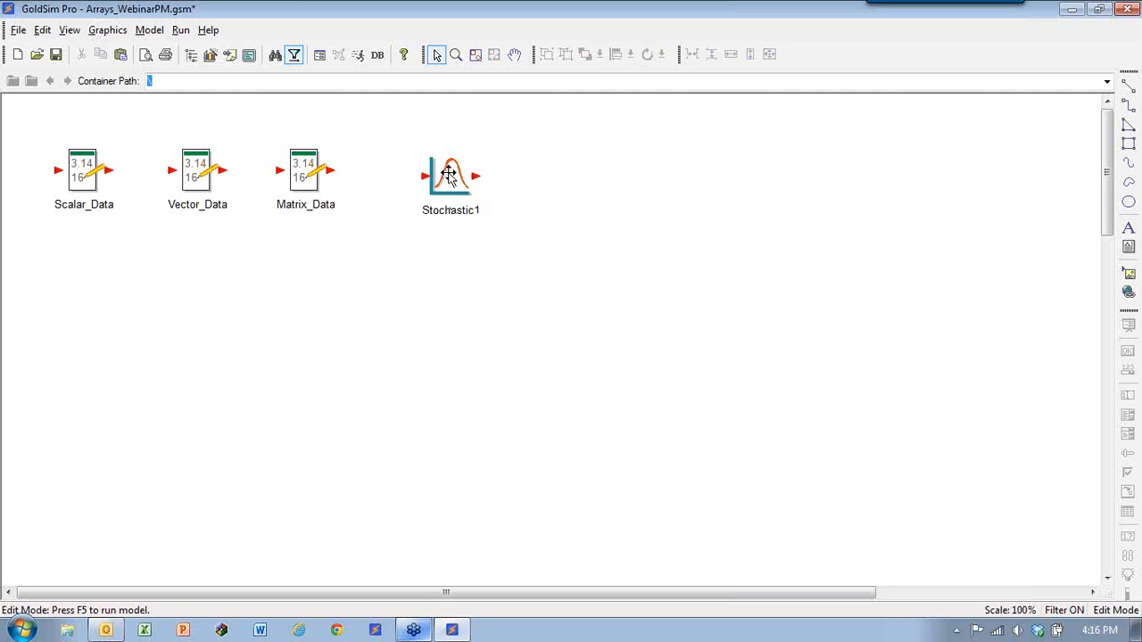
{"action": "double_click", "coordinate": [451, 176]}
{"action": "left_click_drag", "start_coordinate": [494, 170], "coordinate": [624, 131]}
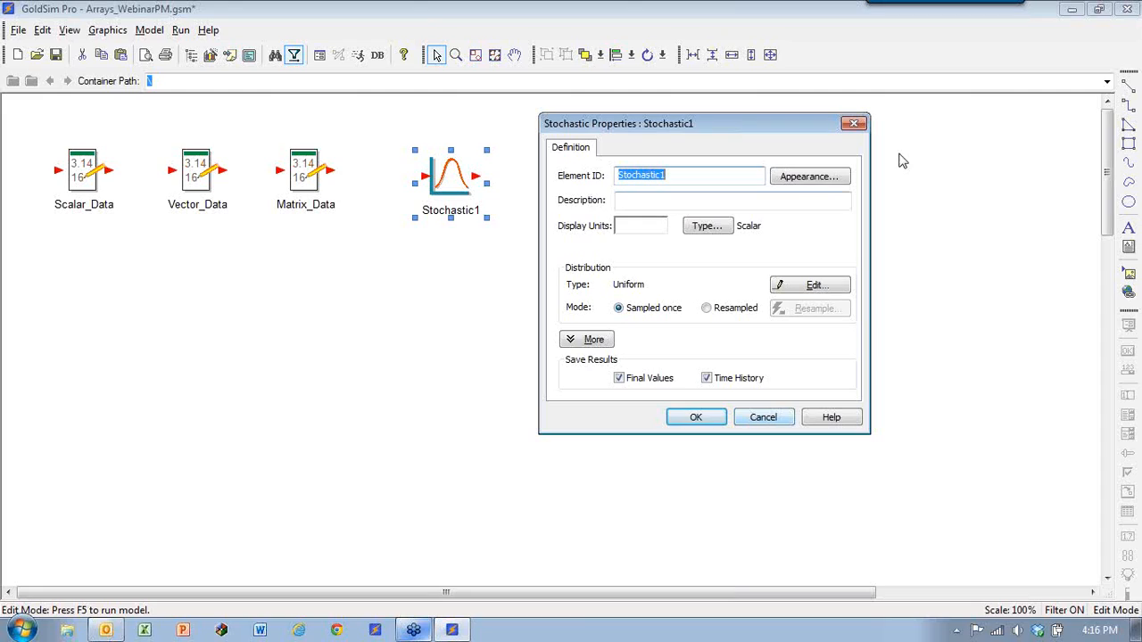
{"action": "left_click", "coordinate": [765, 419]}
{"action": "key", "text": "Delete"}
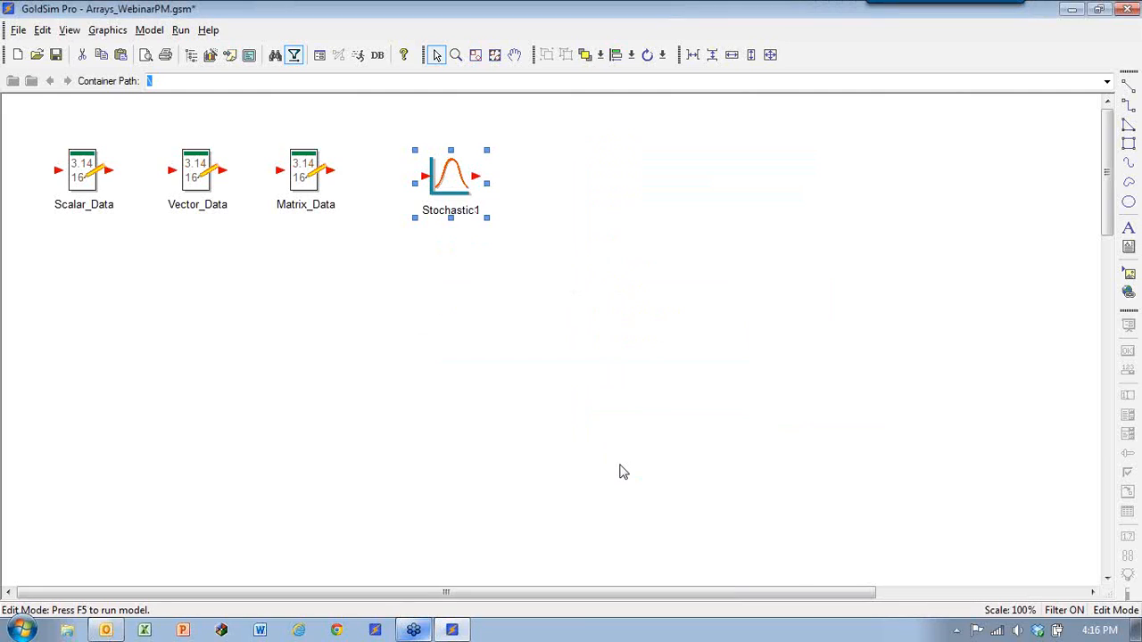
{"action": "key", "text": "Return"}
Step: Insert a Time Series element beside Matrix_Data
{"action": "right_click", "coordinate": [407, 177]}
{"action": "mouse_move", "coordinate": [484, 173]}
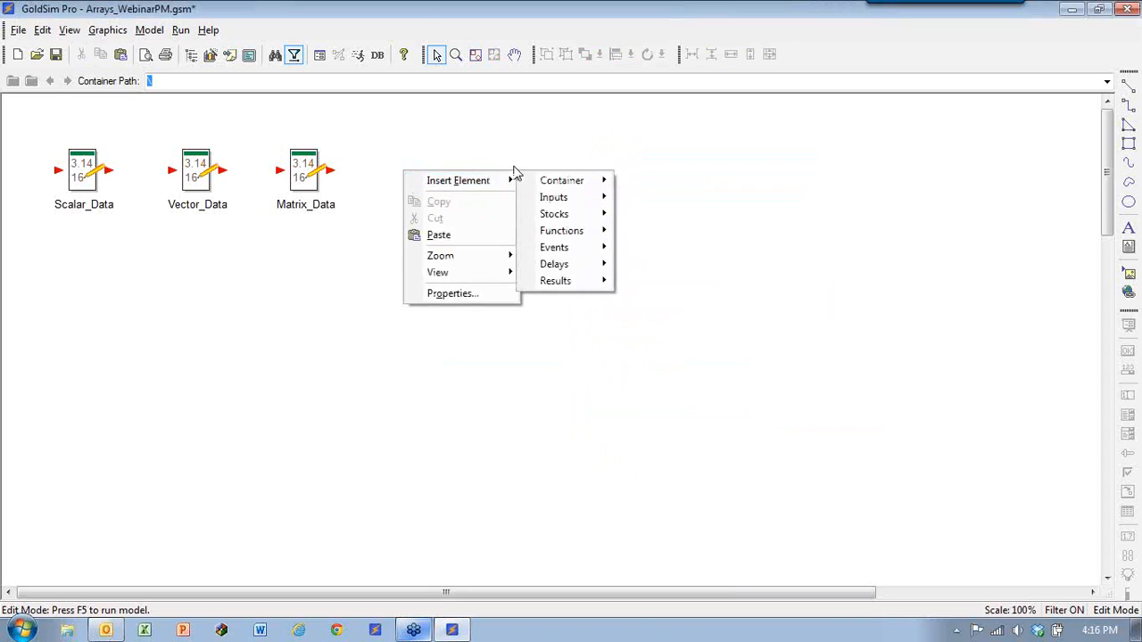
{"action": "mouse_move", "coordinate": [580, 197]}
{"action": "left_click", "coordinate": [661, 231]}
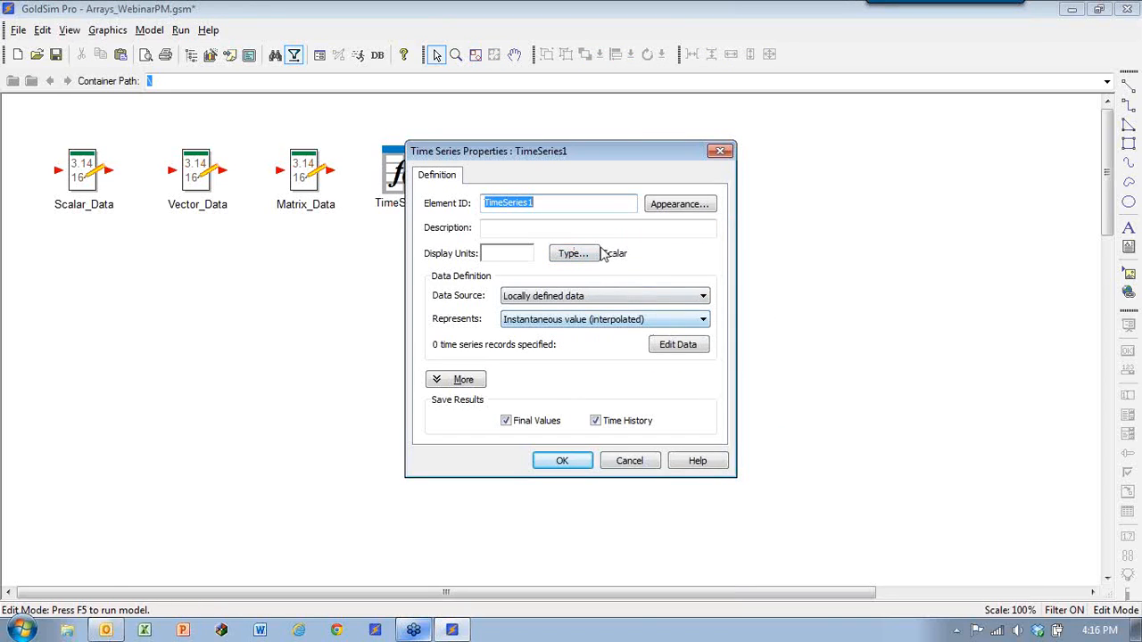
Step: Examine the data table of the scalar TimeSeries1 element and close it without entering records
{"action": "left_click_drag", "start_coordinate": [618, 151], "coordinate": [732, 106]}
{"action": "left_click", "coordinate": [791, 302]}
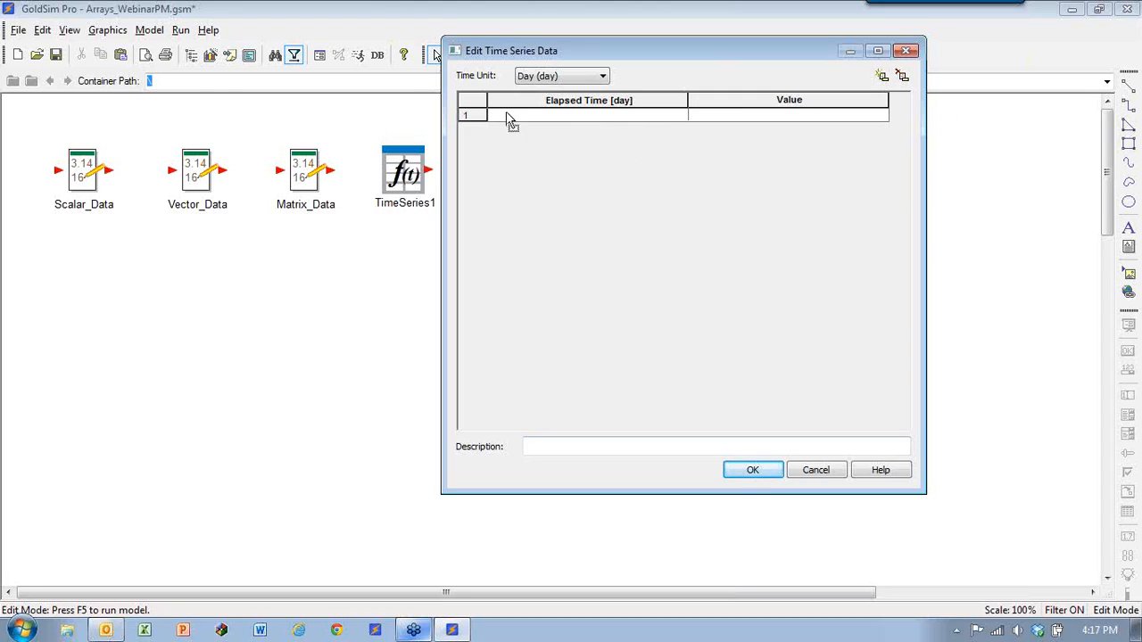
{"action": "left_click", "coordinate": [754, 470]}
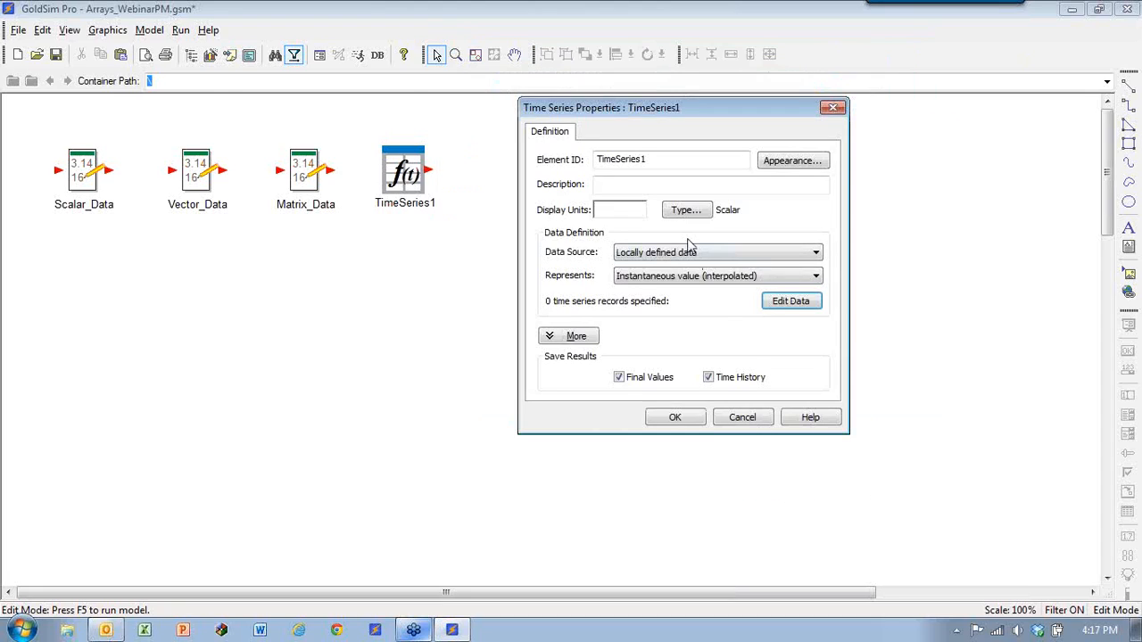
Step: Set TimeSeries1's order to Vector (1D-Array) with HousingType row labels, and check its data table without entering records
{"action": "left_click", "coordinate": [687, 213]}
{"action": "left_click", "coordinate": [657, 270]}
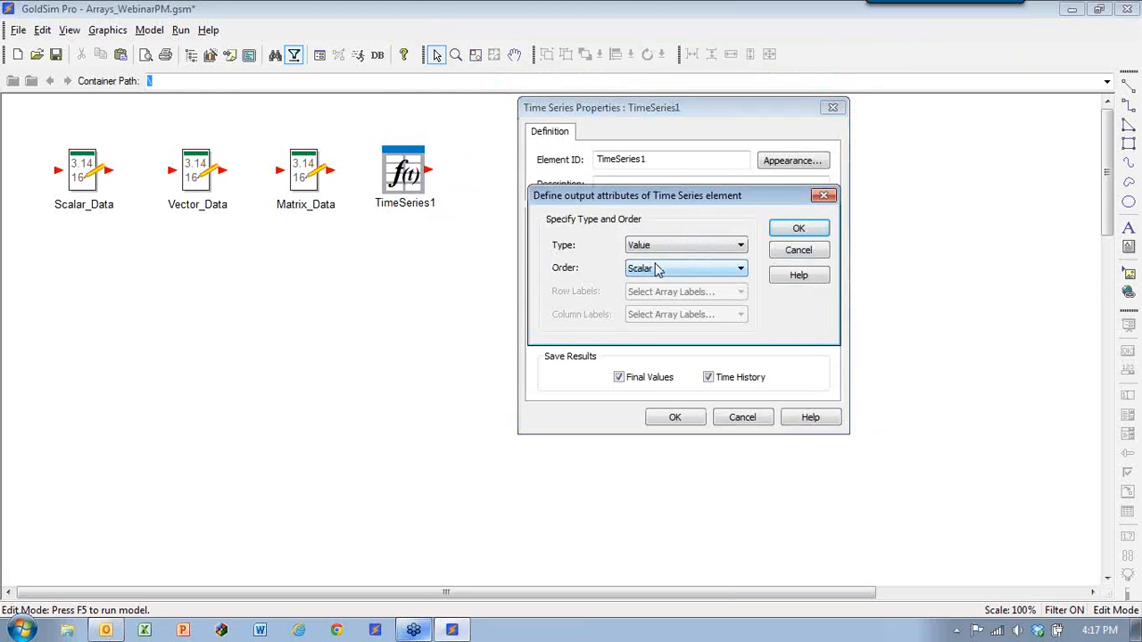
{"action": "left_click", "coordinate": [658, 271]}
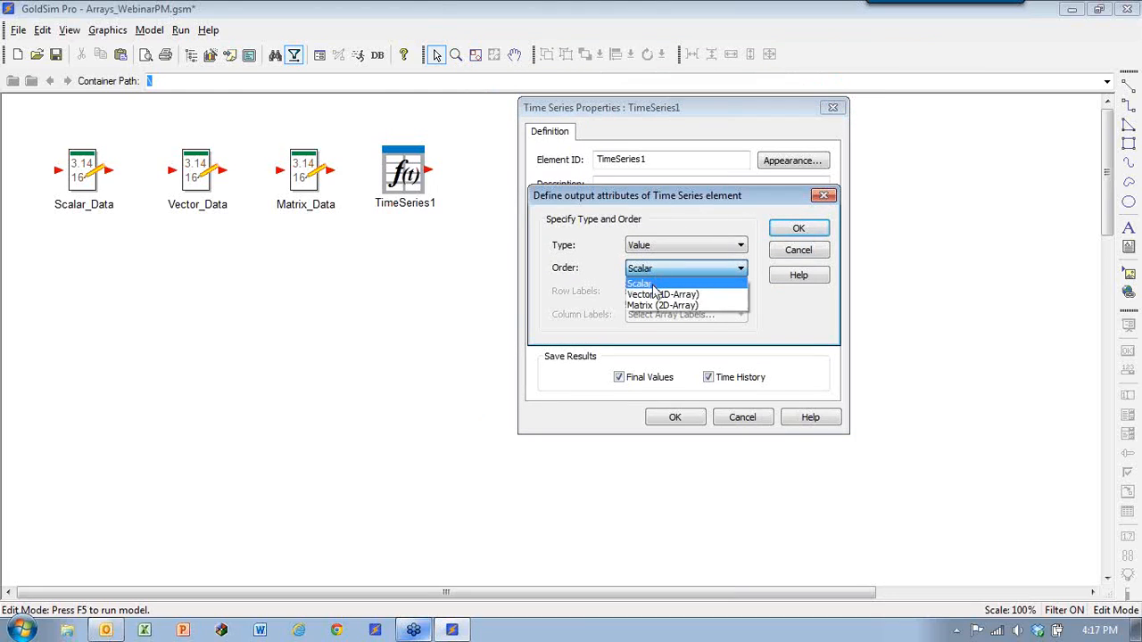
{"action": "left_click", "coordinate": [658, 291]}
{"action": "left_click", "coordinate": [657, 292]}
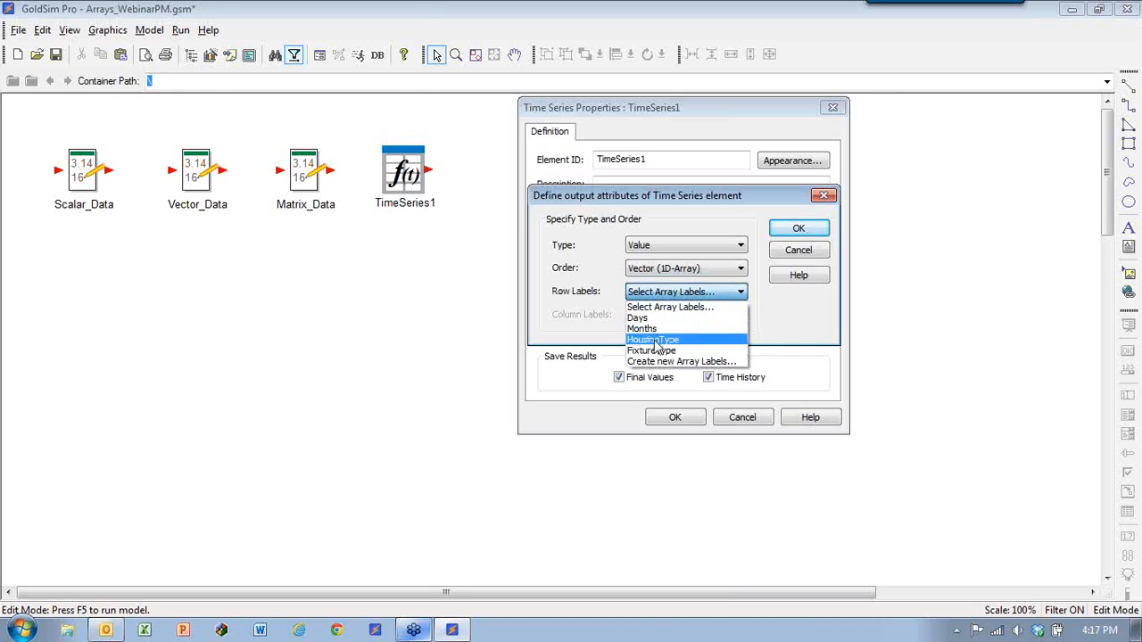
{"action": "left_click", "coordinate": [654, 340]}
{"action": "left_click", "coordinate": [799, 228]}
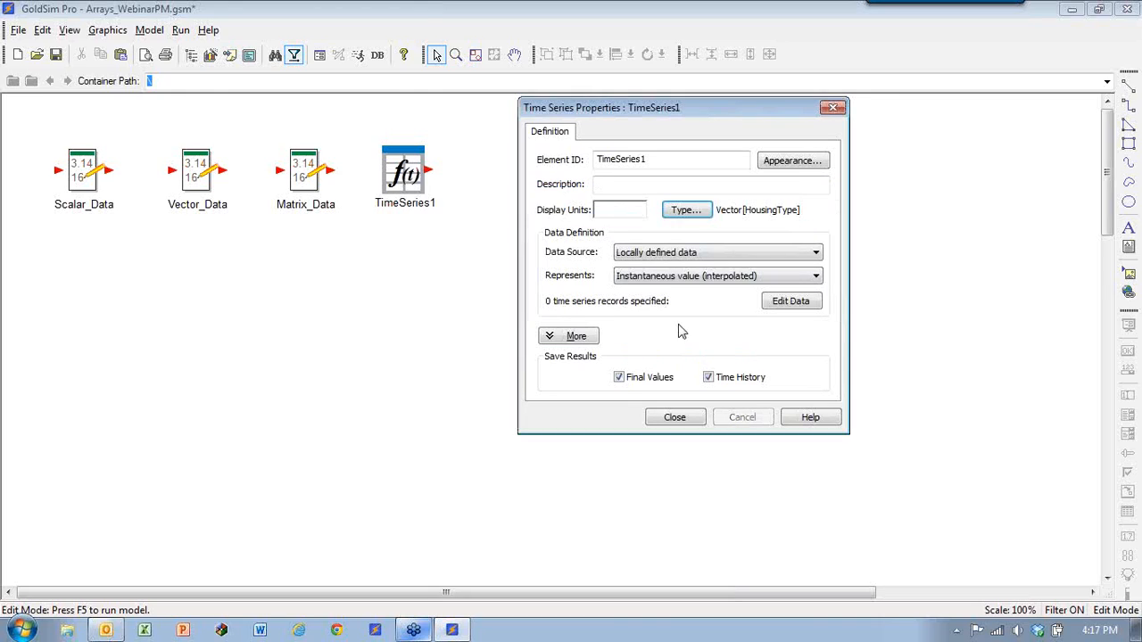
{"action": "left_click", "coordinate": [798, 306]}
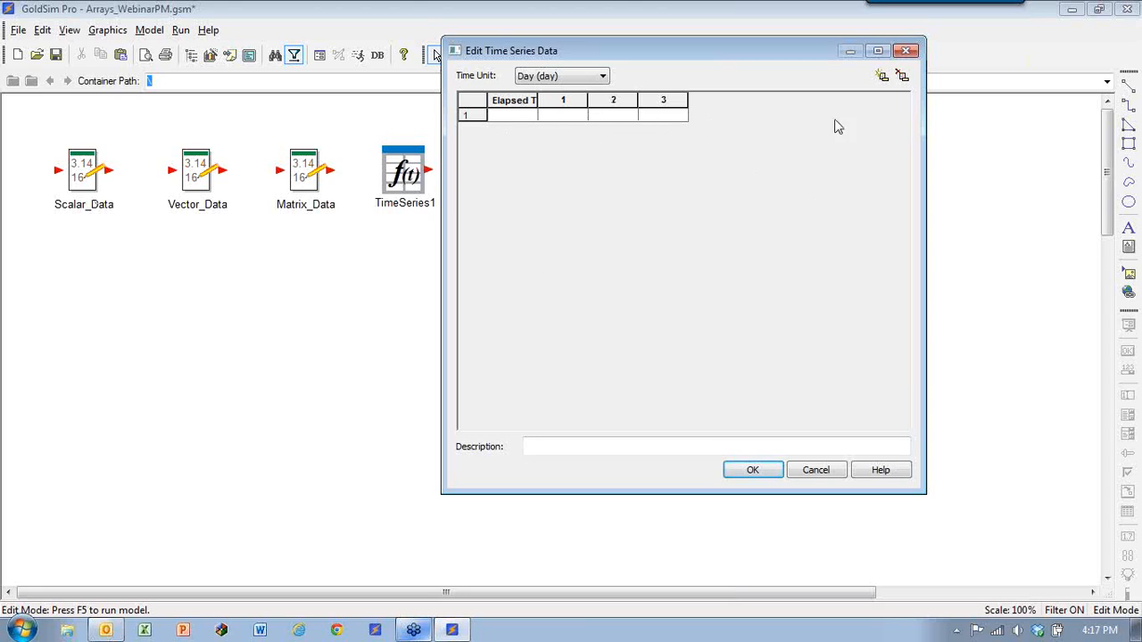
{"action": "left_click", "coordinate": [754, 473]}
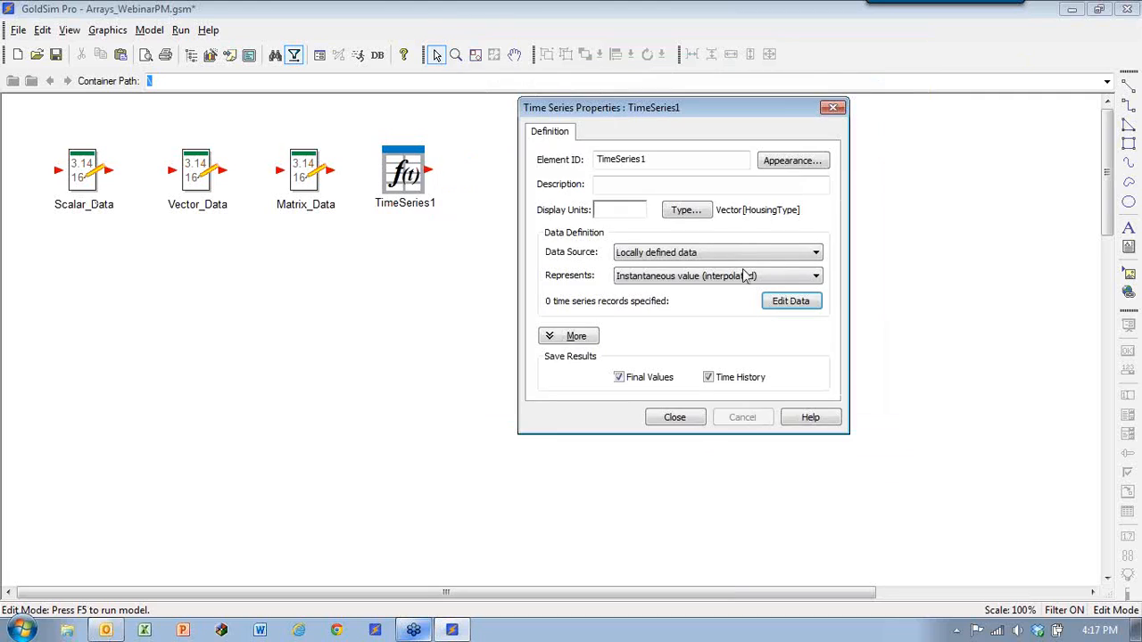
Step: Set TimeSeries1's order to Matrix (2D-Array) with HousingType row labels and FixtureType column labels
{"action": "left_click", "coordinate": [684, 212]}
{"action": "left_click", "coordinate": [676, 272]}
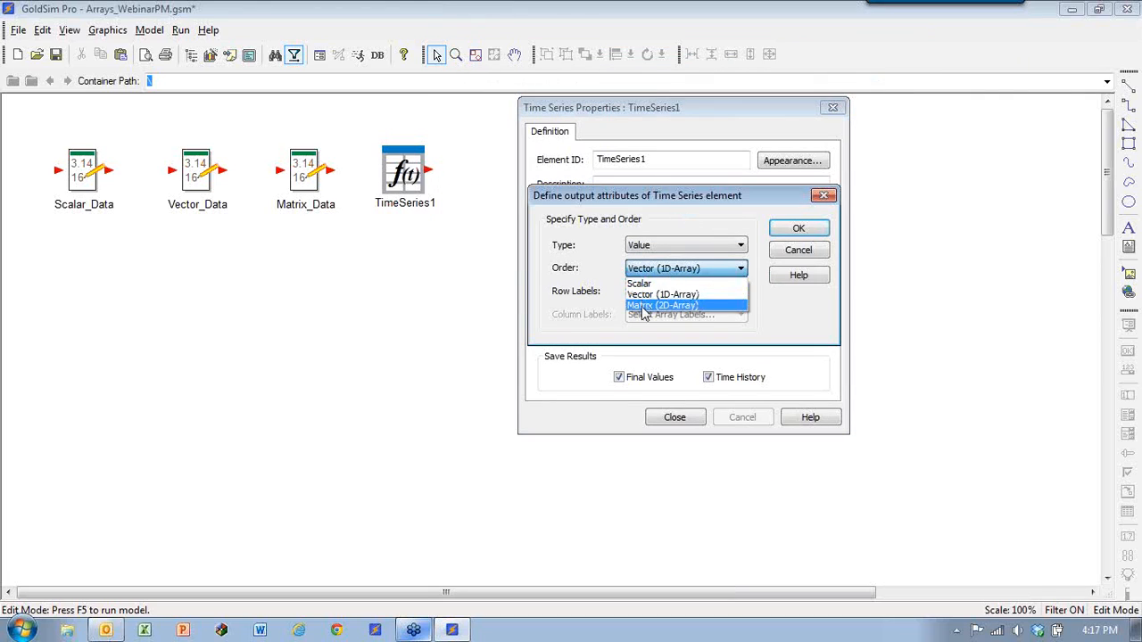
{"action": "left_click", "coordinate": [645, 306]}
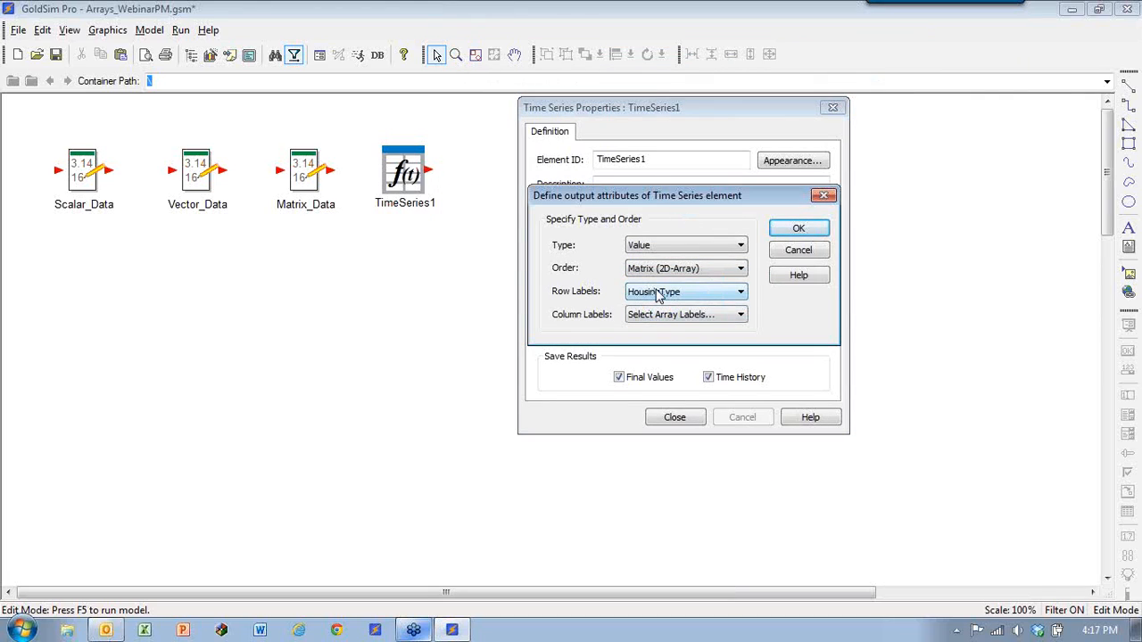
{"action": "left_click", "coordinate": [678, 314]}
{"action": "left_click", "coordinate": [660, 369]}
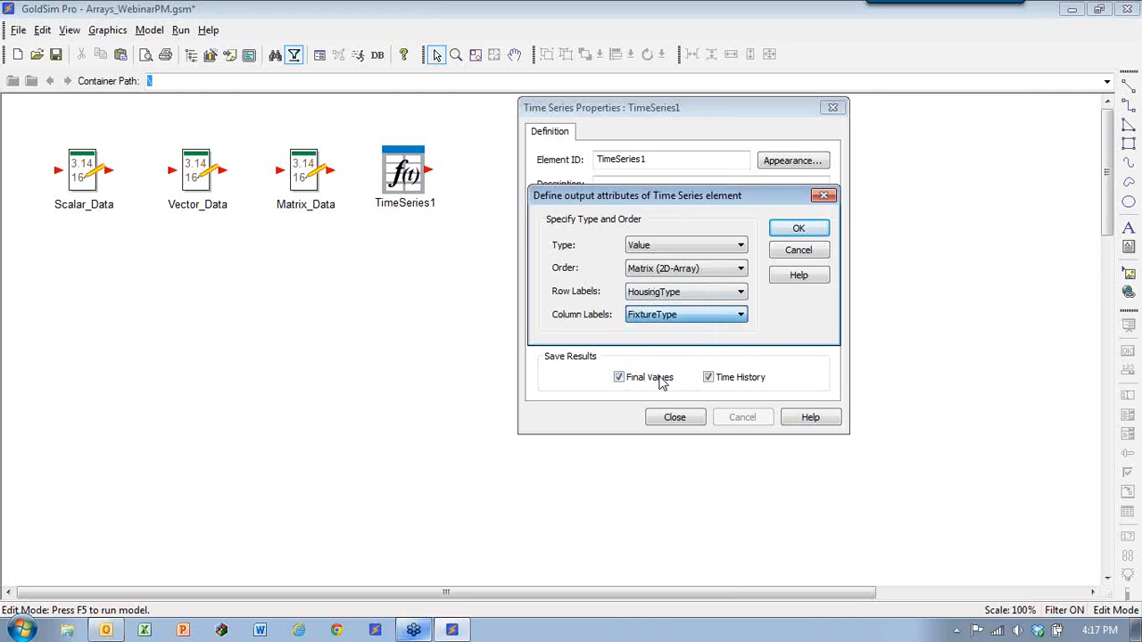
{"action": "left_click", "coordinate": [790, 234]}
Step: Examine the matrix time series data table, enlarging its window and widening the first Shower column to read the headings
{"action": "left_click", "coordinate": [787, 305]}
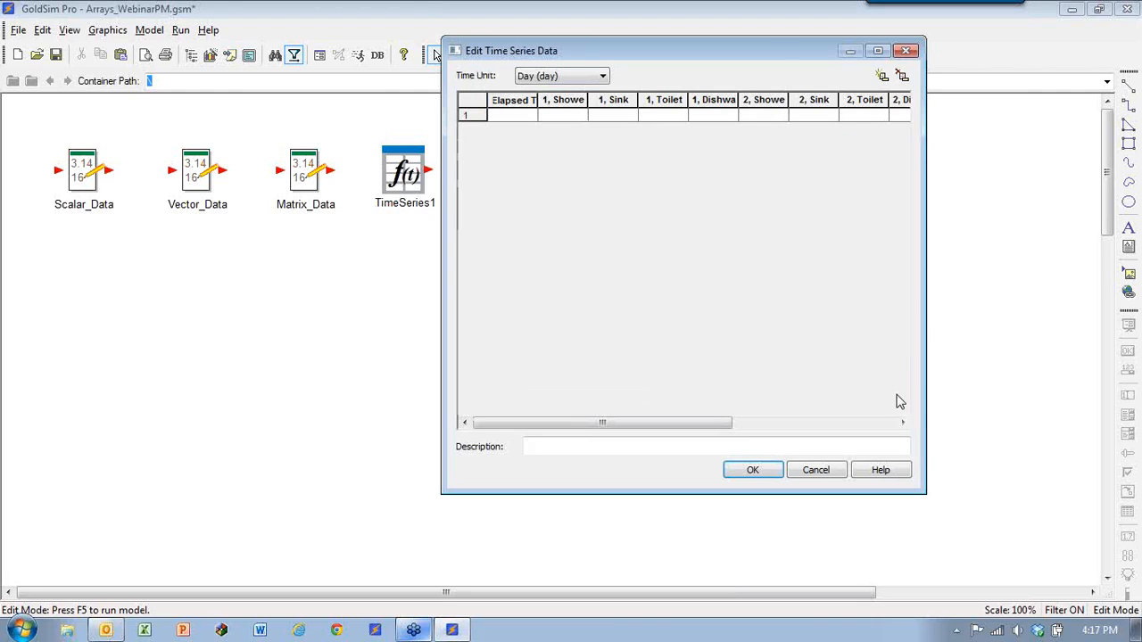
{"action": "left_click_drag", "start_coordinate": [928, 296], "coordinate": [1046, 281]}
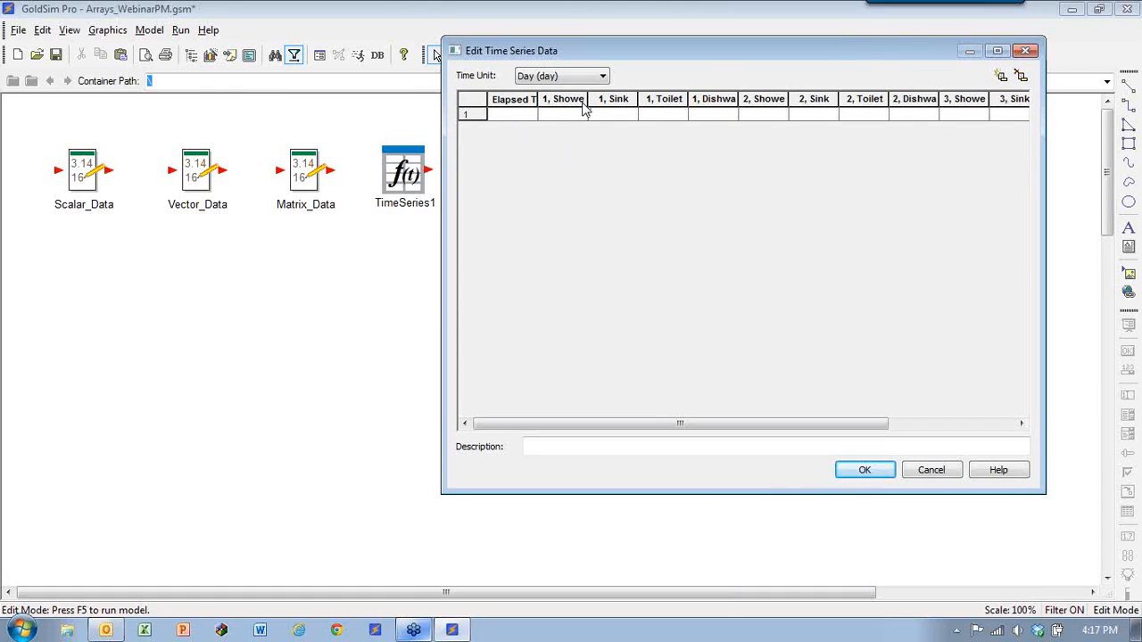
{"action": "left_click_drag", "start_coordinate": [587, 99], "coordinate": [611, 99]}
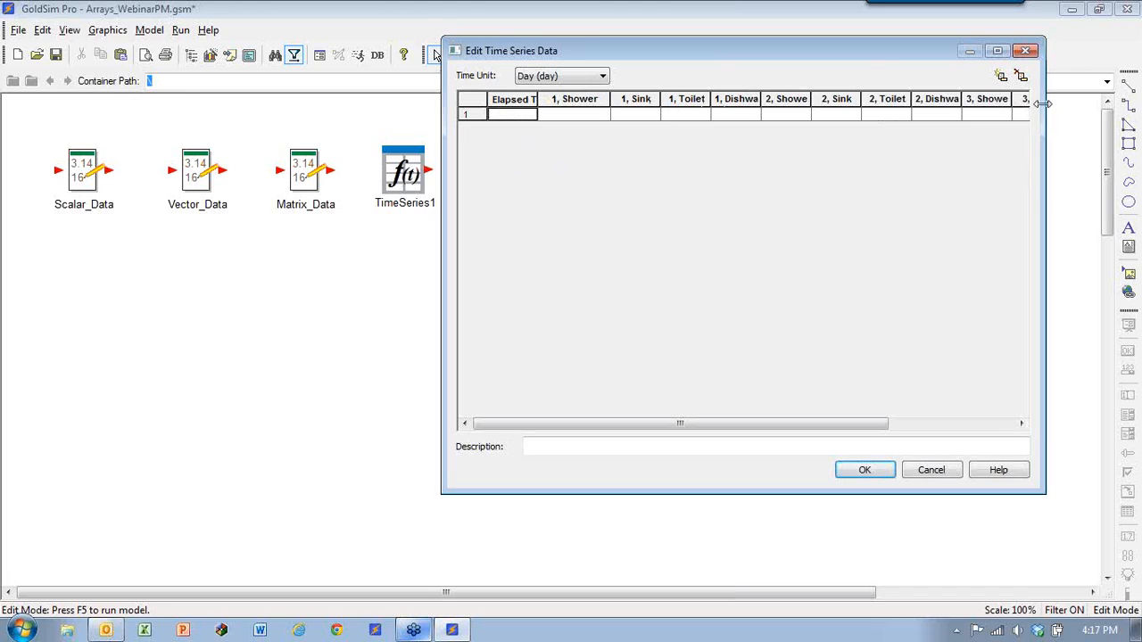
{"action": "left_click_drag", "start_coordinate": [1046, 103], "coordinate": [1086, 103]}
{"action": "left_click_drag", "start_coordinate": [441, 204], "coordinate": [138, 203]}
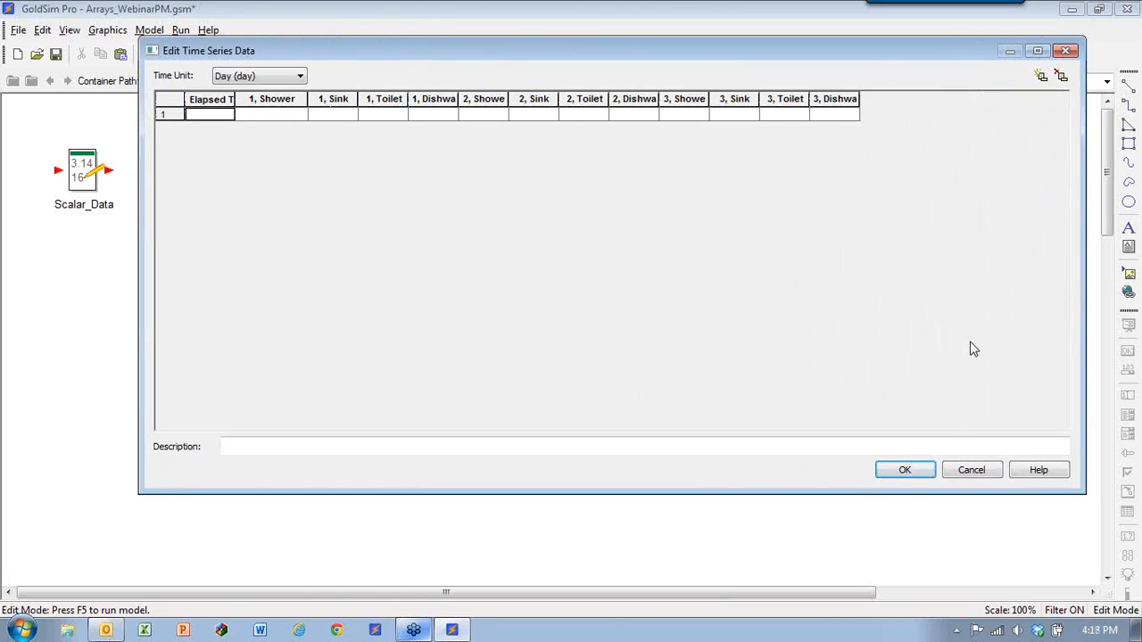
{"action": "left_click", "coordinate": [906, 470]}
Step: Close TimeSeries1's properties and delete the element from the model
{"action": "left_click", "coordinate": [674, 417]}
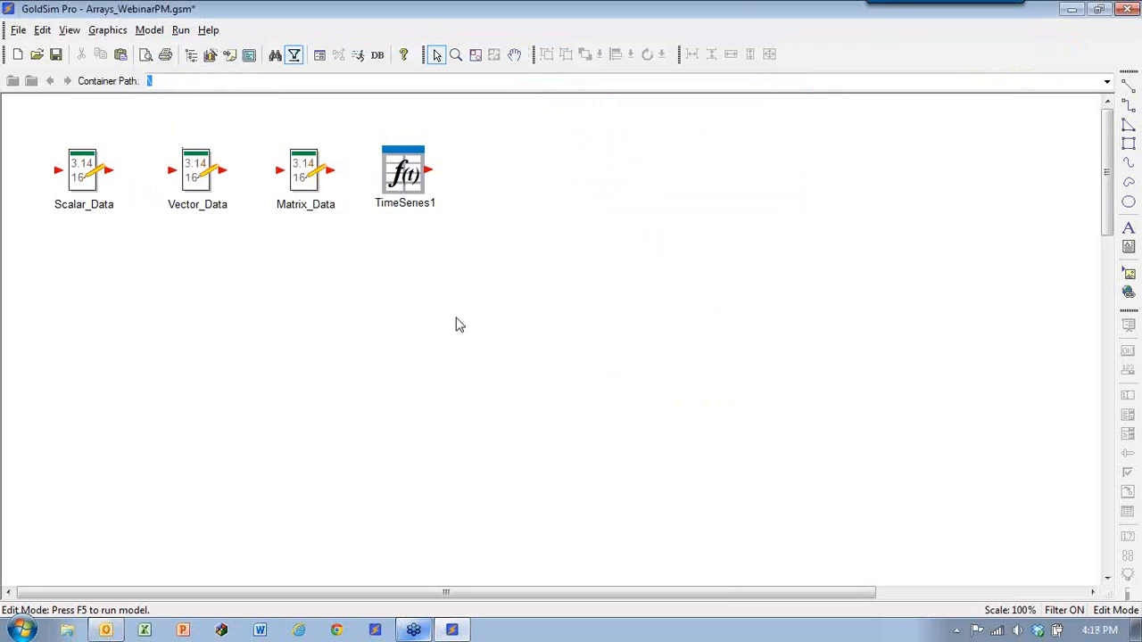
{"action": "key", "text": "Delete"}
{"action": "key", "text": "Return"}
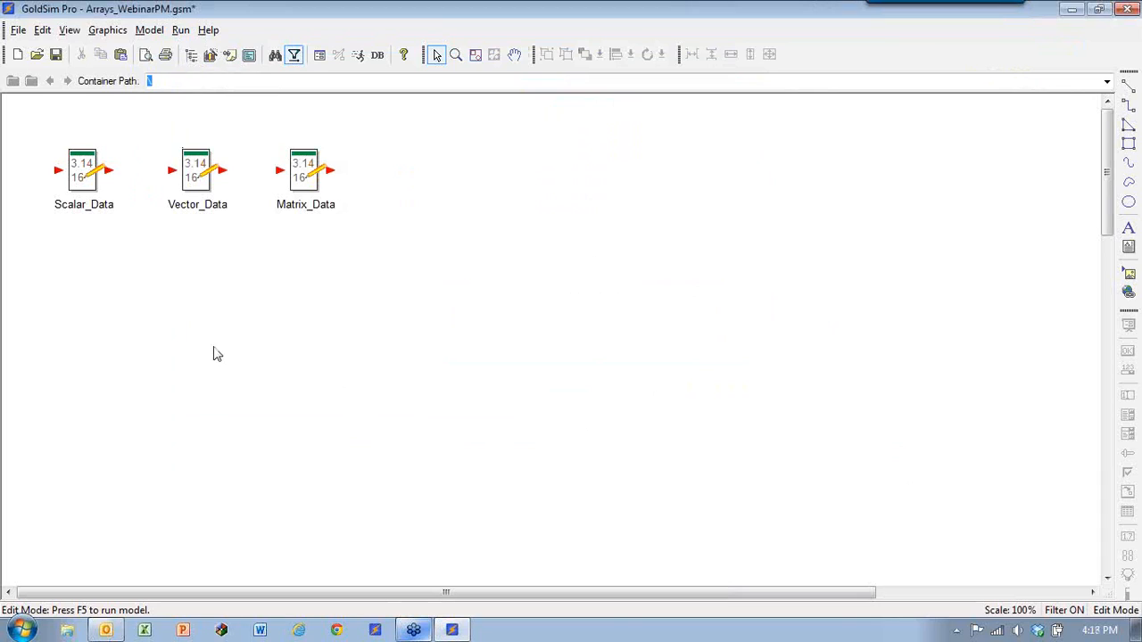
Step: Show the model browser with its containment view and inspect the data element summaries there
{"action": "left_click", "coordinate": [191, 55]}
{"action": "left_click", "coordinate": [191, 55]}
{"action": "left_click", "coordinate": [191, 55]}
{"action": "left_click", "coordinate": [191, 56]}
{"action": "left_click", "coordinate": [191, 55]}
{"action": "left_click", "coordinate": [81, 233]}
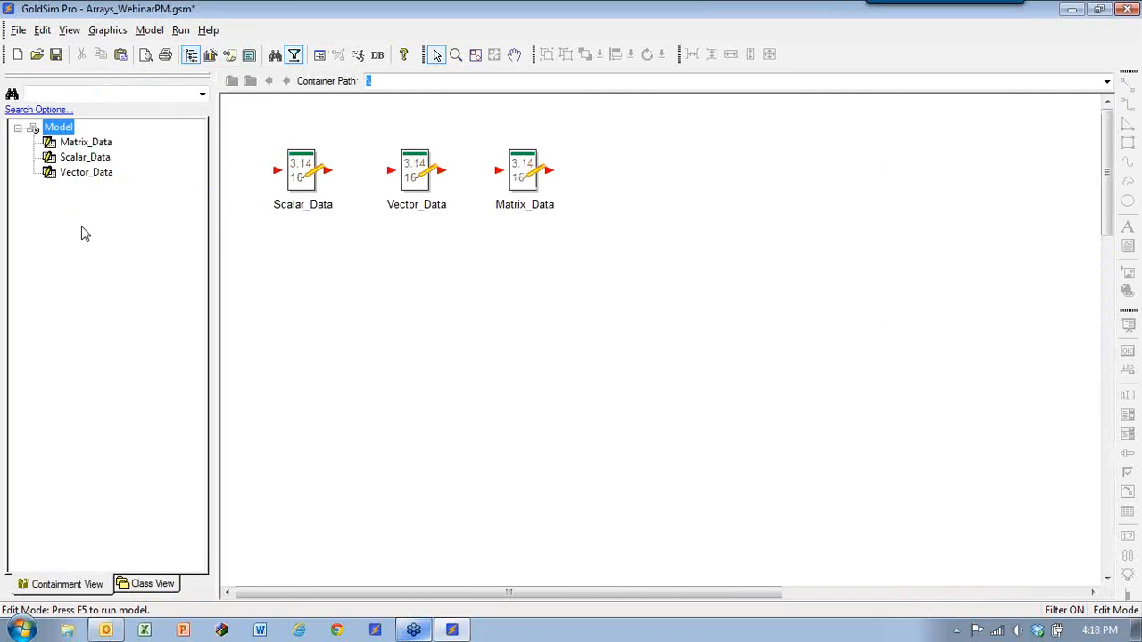
{"action": "mouse_move", "coordinate": [78, 148]}
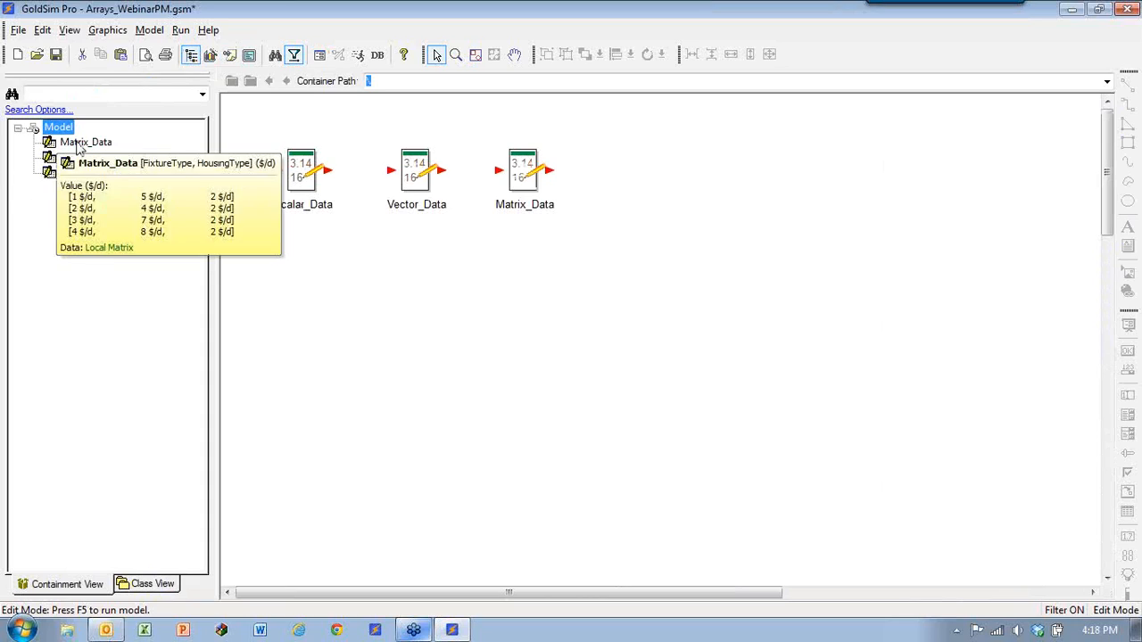
{"action": "mouse_move", "coordinate": [78, 174]}
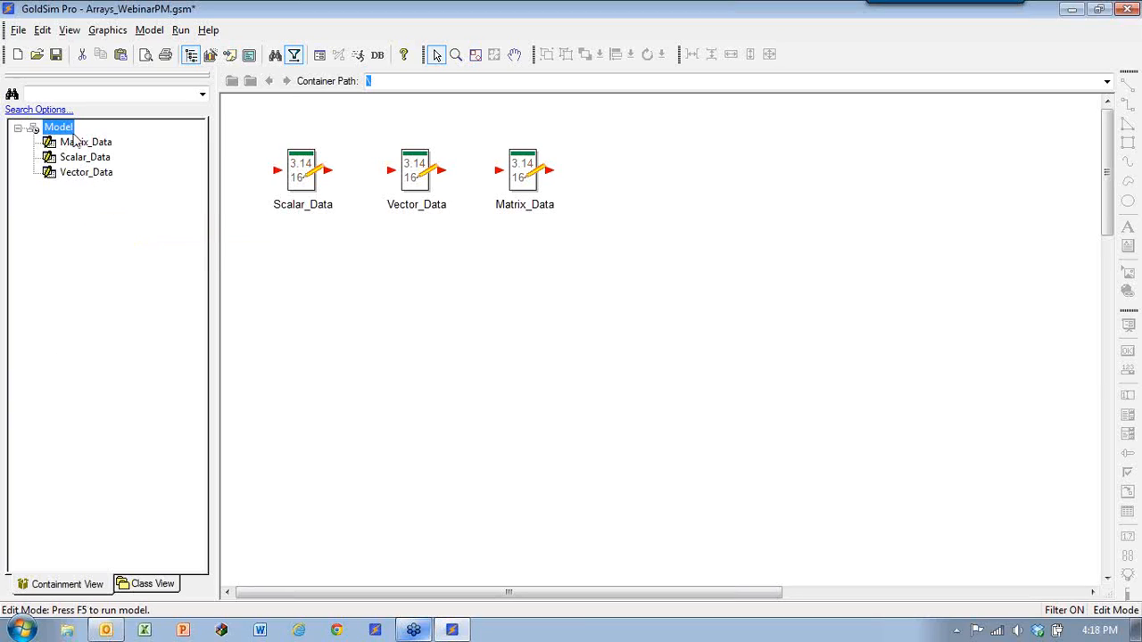
Step: Show element subitems in the browser and expand Vector_Data's output to list its individual array items
{"action": "right_click", "coordinate": [128, 218]}
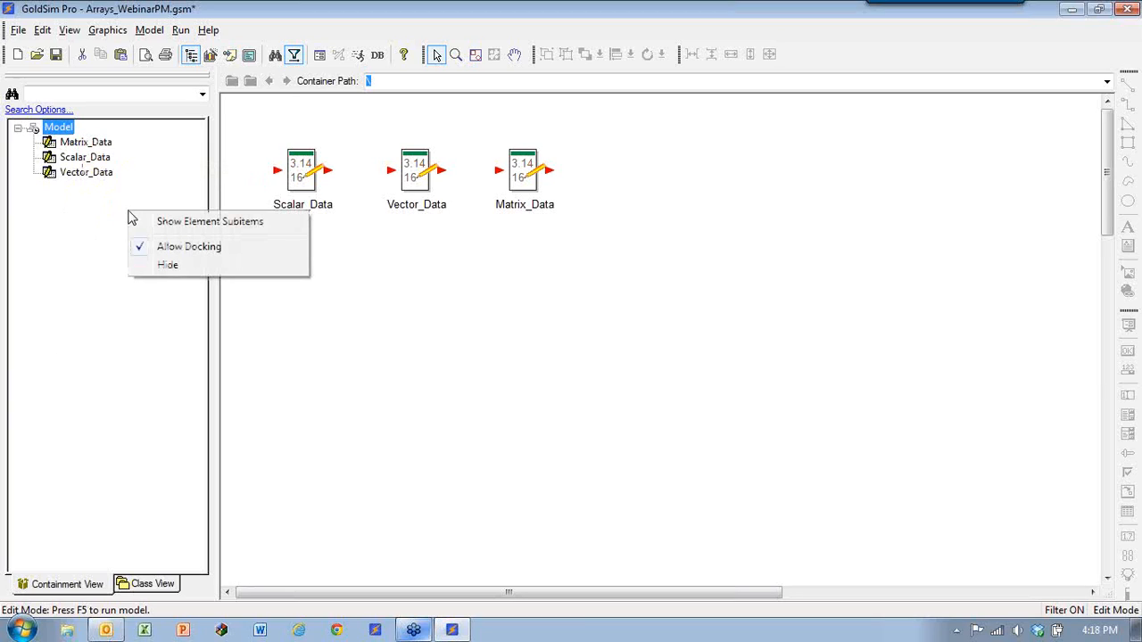
{"action": "left_click", "coordinate": [224, 223]}
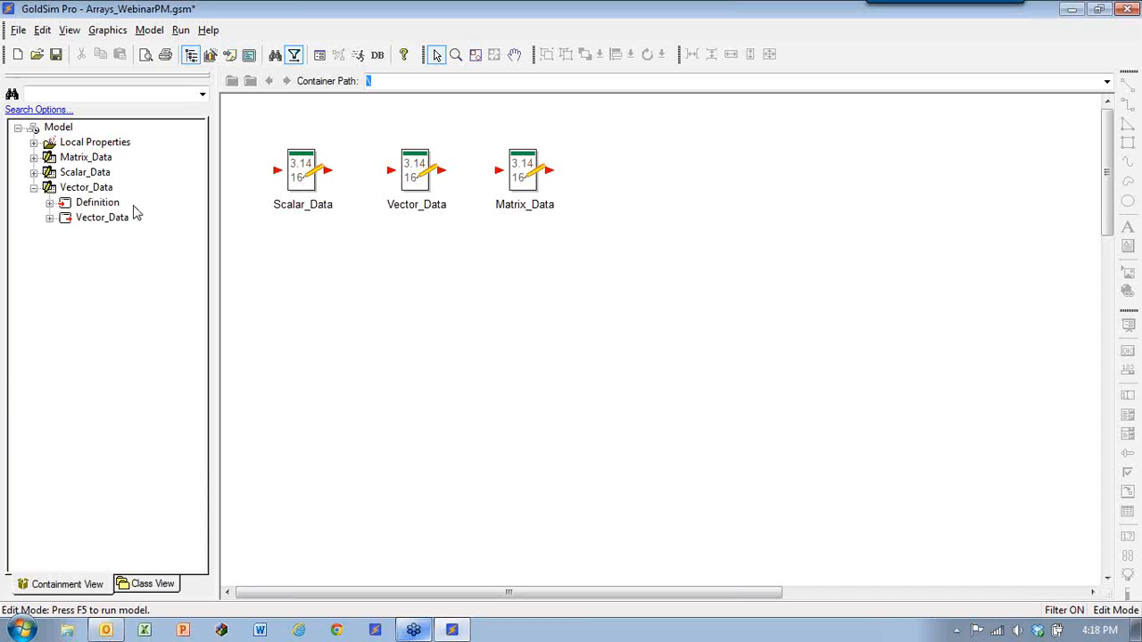
{"action": "left_click", "coordinate": [49, 218]}
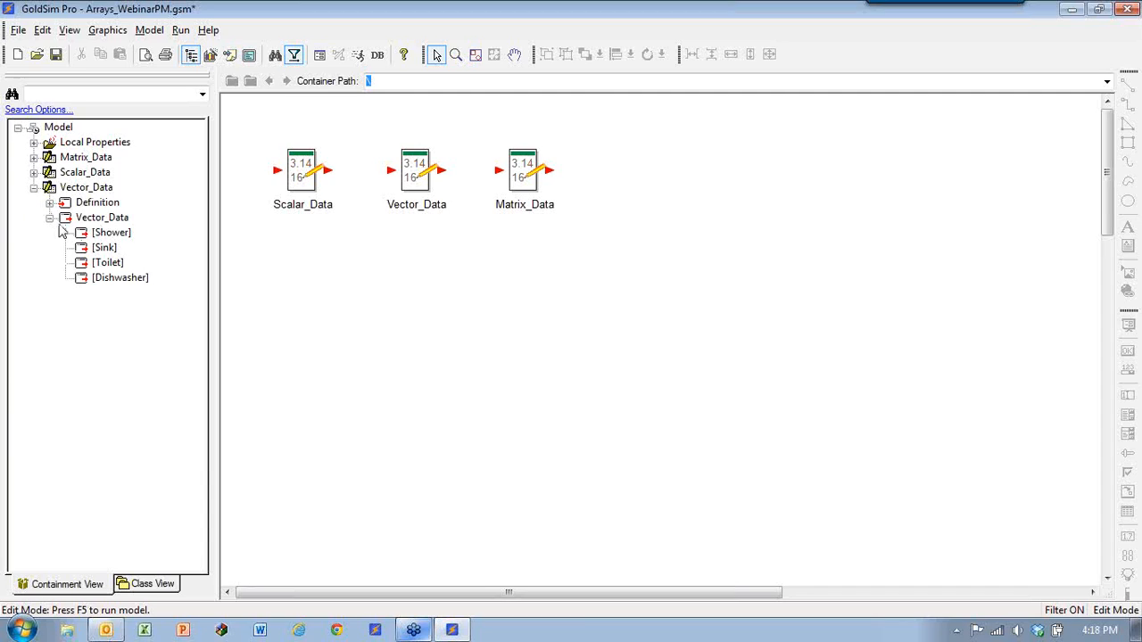
{"action": "mouse_move", "coordinate": [116, 245]}
{"action": "left_click", "coordinate": [34, 143]}
{"action": "mouse_move", "coordinate": [96, 223]}
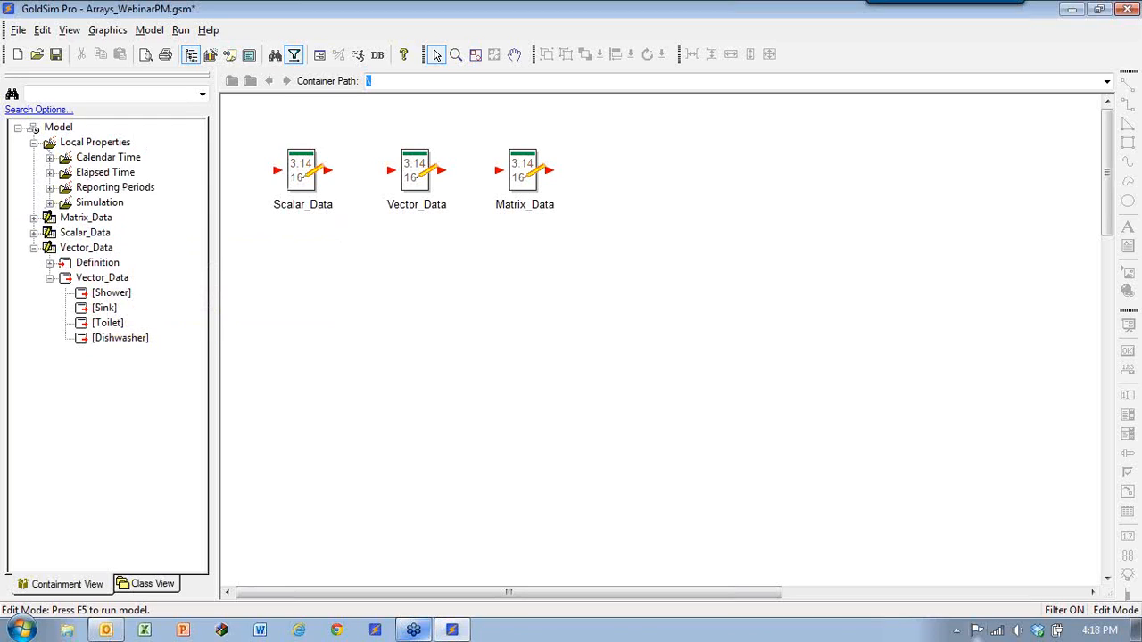
{"action": "left_click", "coordinate": [34, 143]}
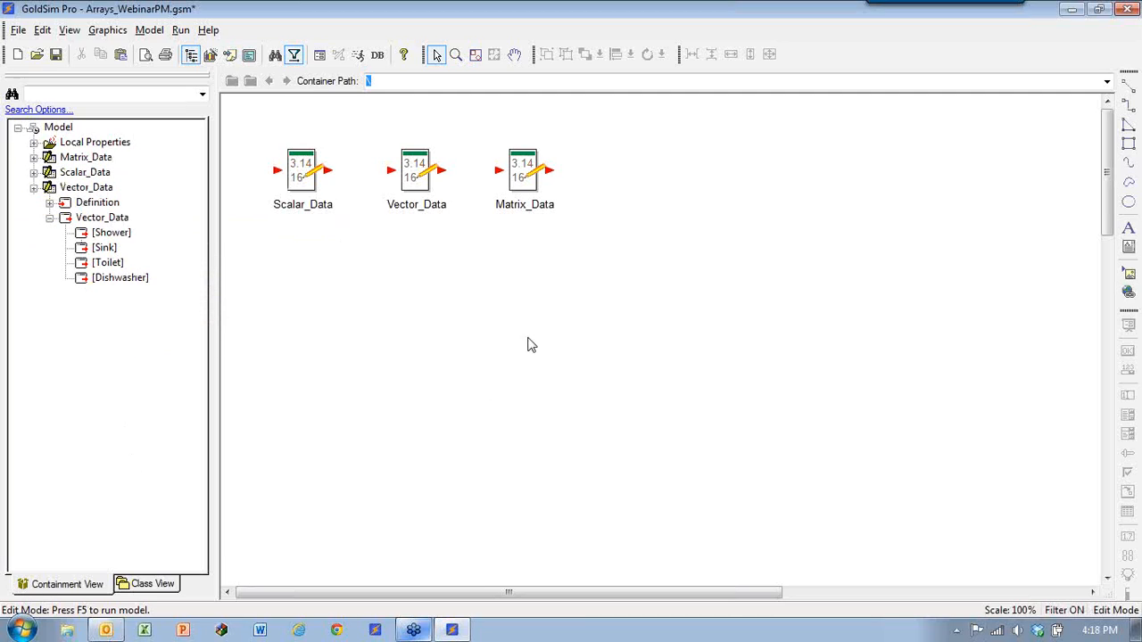
Step: Examine the array items at Vector_Data's output port, including the [Sink] item, and close the list
{"action": "left_click", "coordinate": [444, 171]}
{"action": "left_click", "coordinate": [490, 198]}
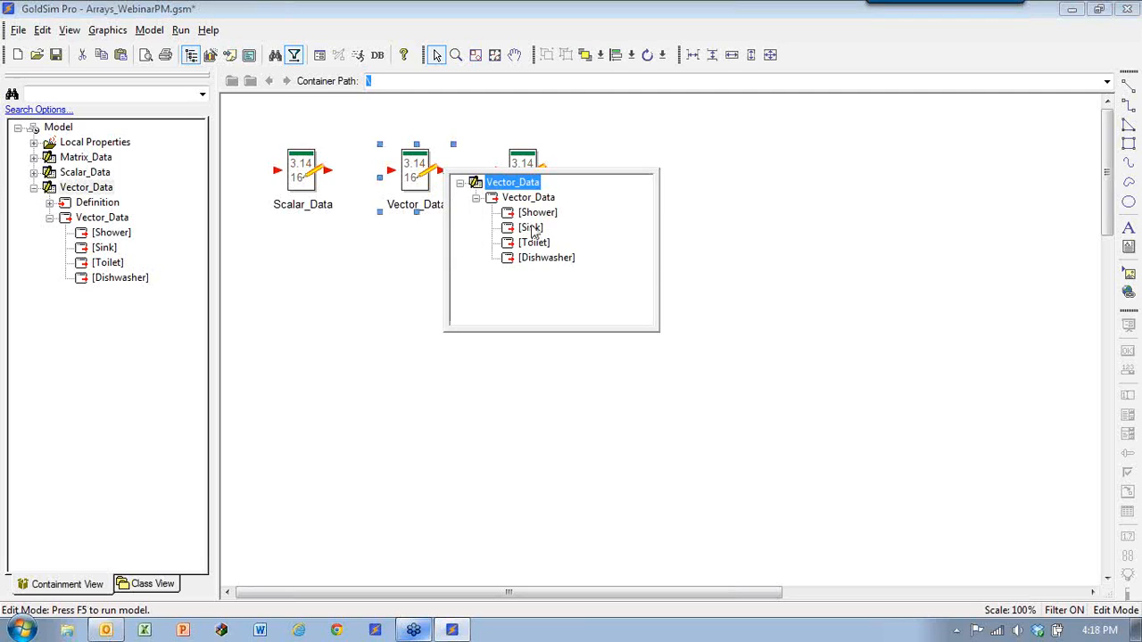
{"action": "mouse_move", "coordinate": [533, 234]}
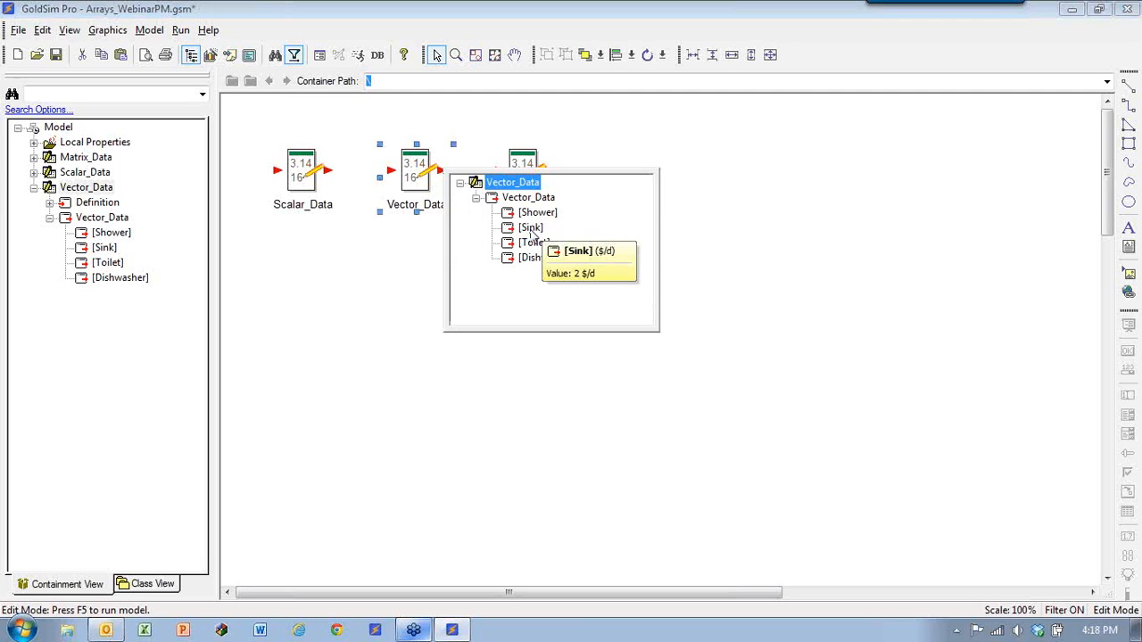
{"action": "left_click", "coordinate": [565, 395]}
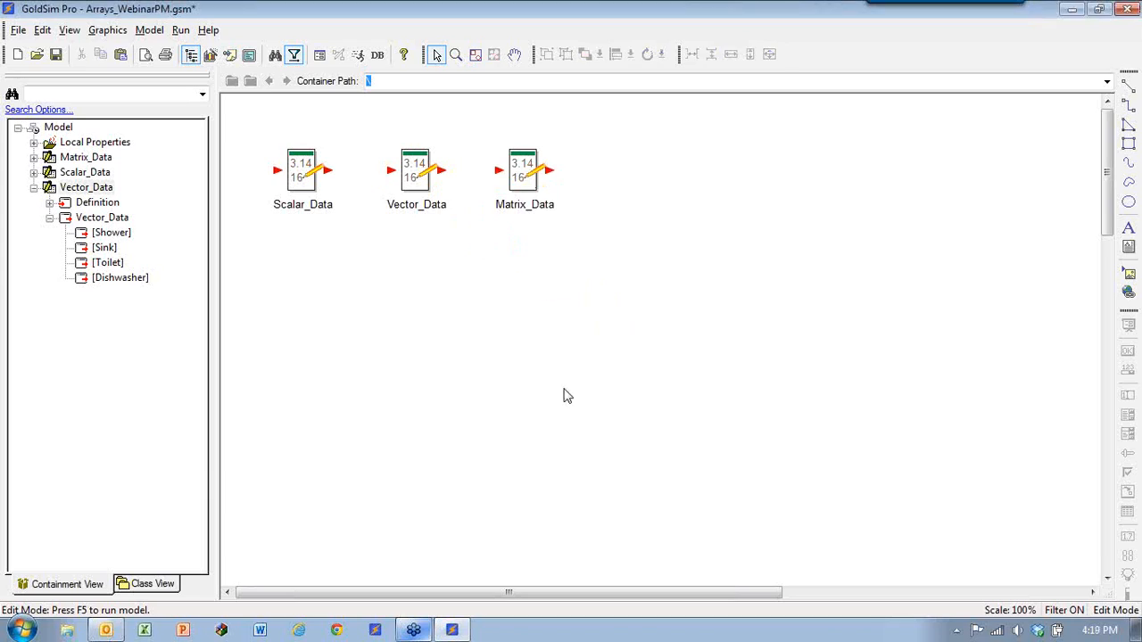
Step: Examine the array items at Matrix_Data's output port, enlarging the list to show them all, and close it
{"action": "left_click", "coordinate": [547, 173]}
{"action": "left_click", "coordinate": [580, 185]}
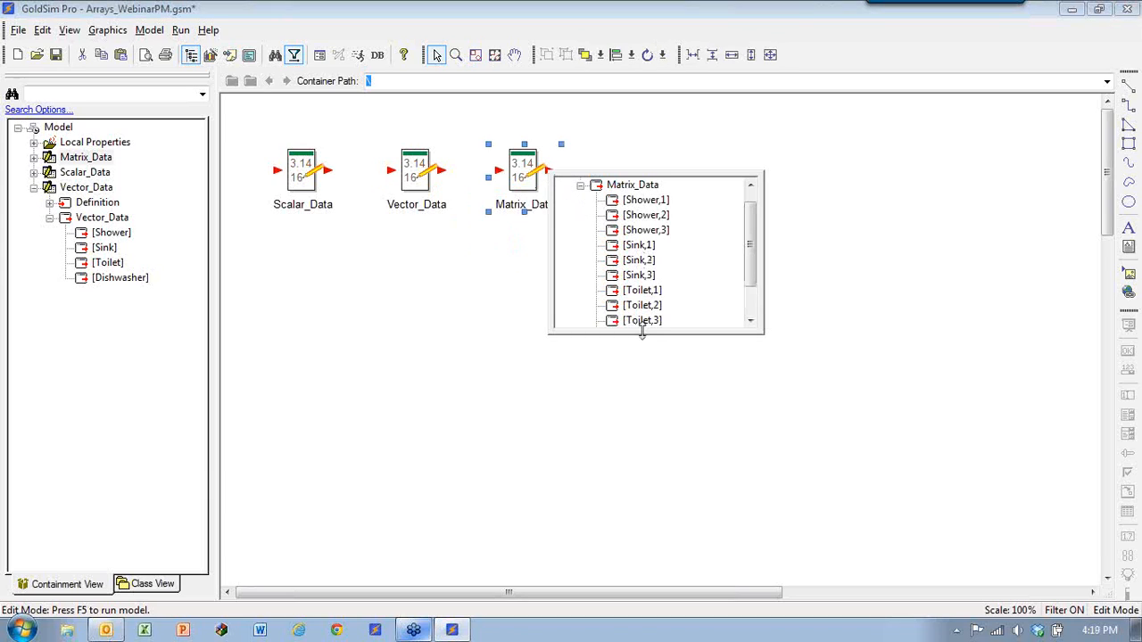
{"action": "left_click_drag", "start_coordinate": [642, 332], "coordinate": [615, 467]}
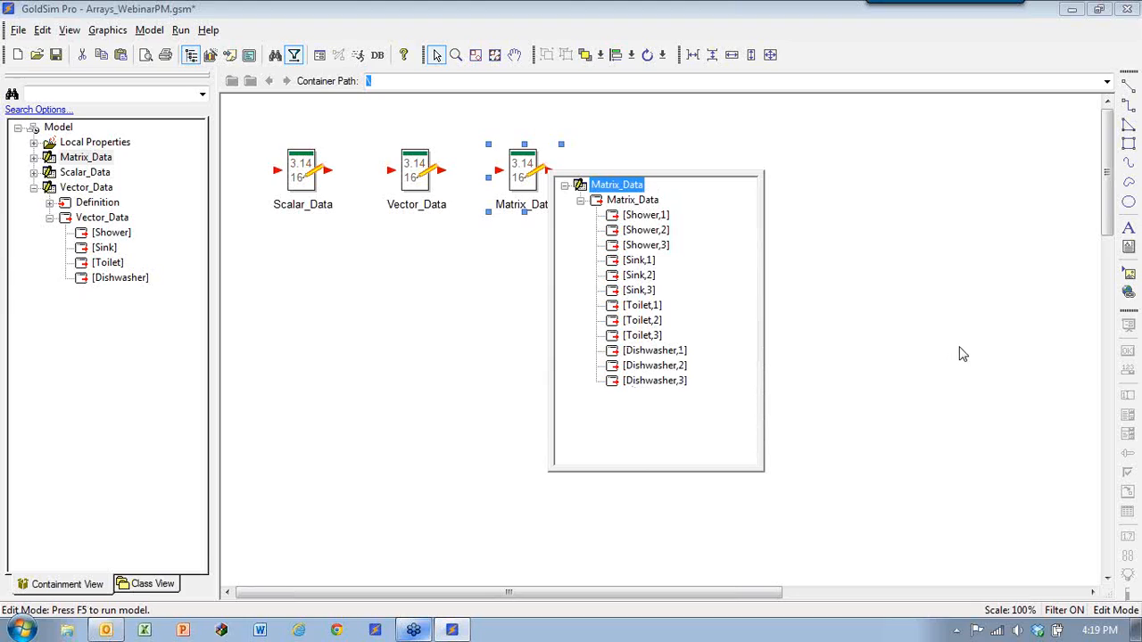
{"action": "left_click", "coordinate": [895, 348]}
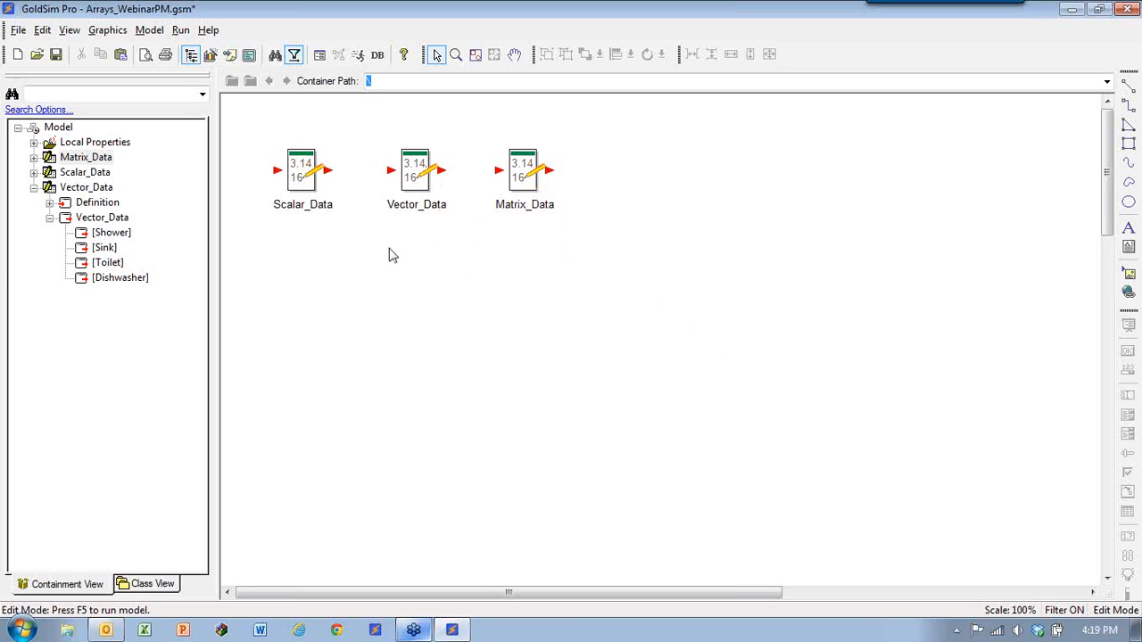
Step: Insert an Expression element below Vector_Data and move its properties dialog clear of the data elements
{"action": "mouse_move", "coordinate": [406, 196]}
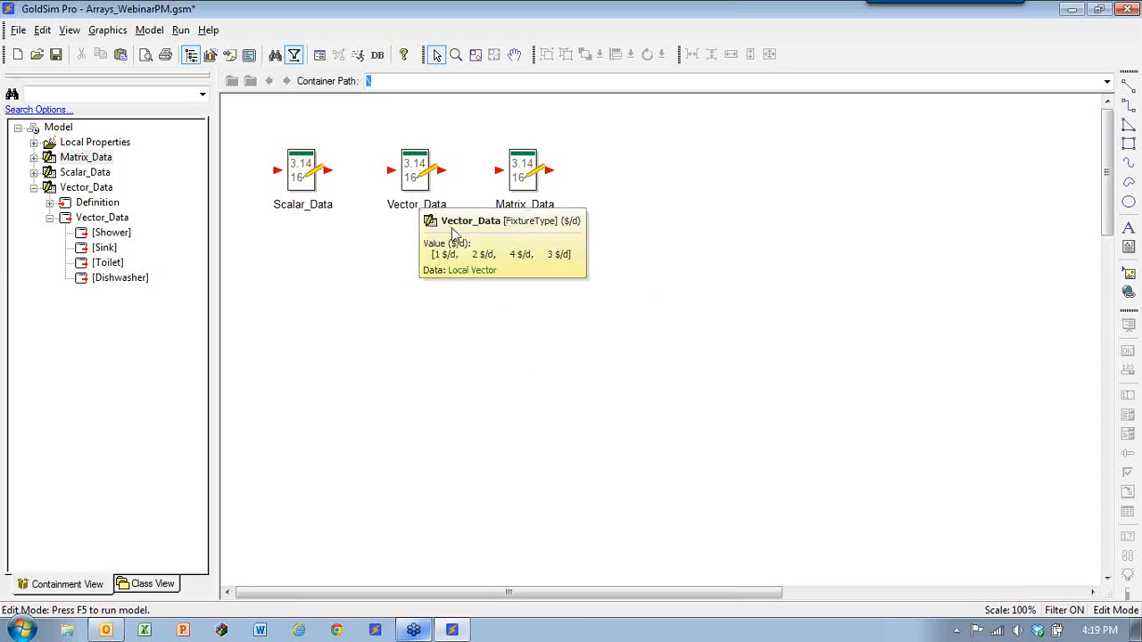
{"action": "right_click", "coordinate": [418, 299]}
{"action": "mouse_move", "coordinate": [482, 306]}
{"action": "mouse_move", "coordinate": [580, 354]}
{"action": "left_click", "coordinate": [674, 355]}
{"action": "left_click_drag", "start_coordinate": [530, 188], "coordinate": [743, 181]}
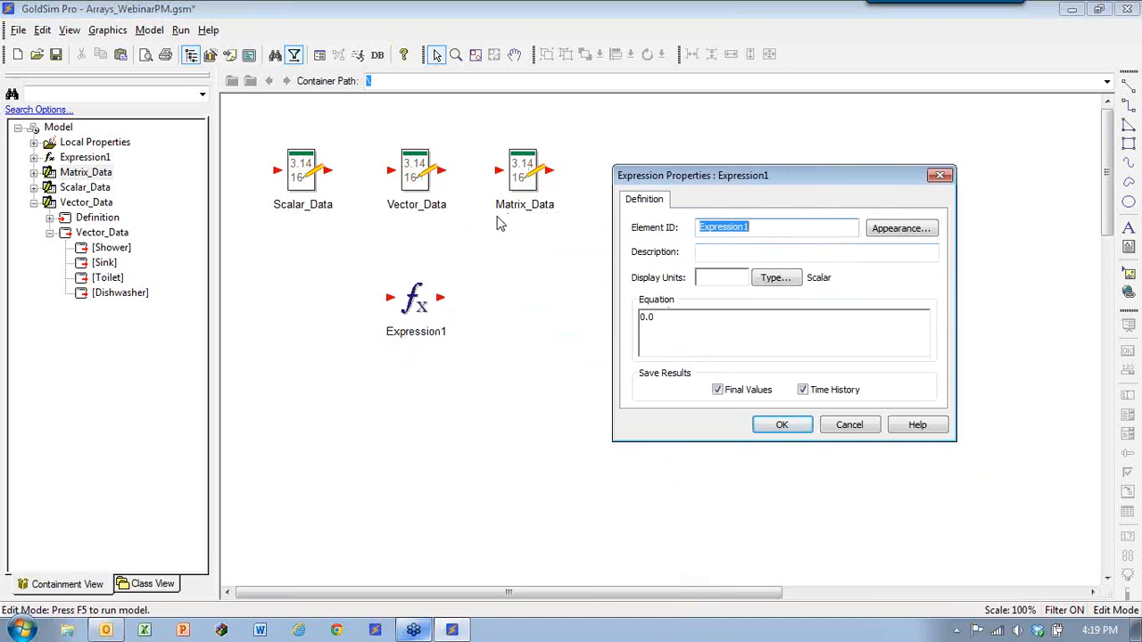
Step: Set the Expression element's display units to $/d and its equation to meanv(Vector_Data)
{"action": "left_click", "coordinate": [711, 277]}
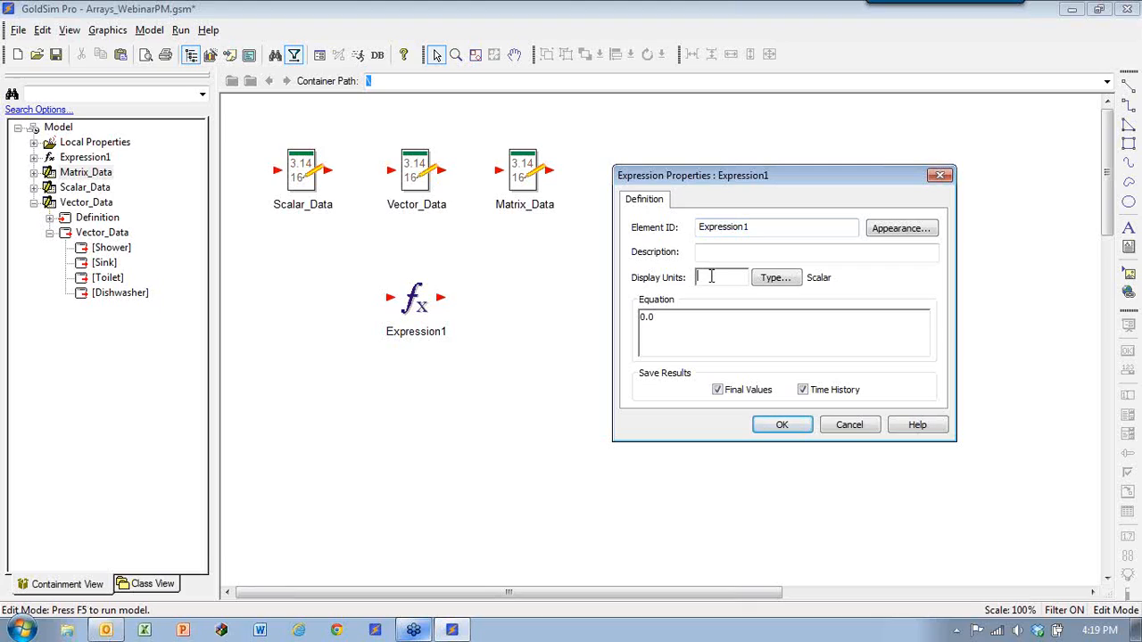
{"action": "type", "text": "$/d"}
{"action": "left_click", "coordinate": [740, 324]}
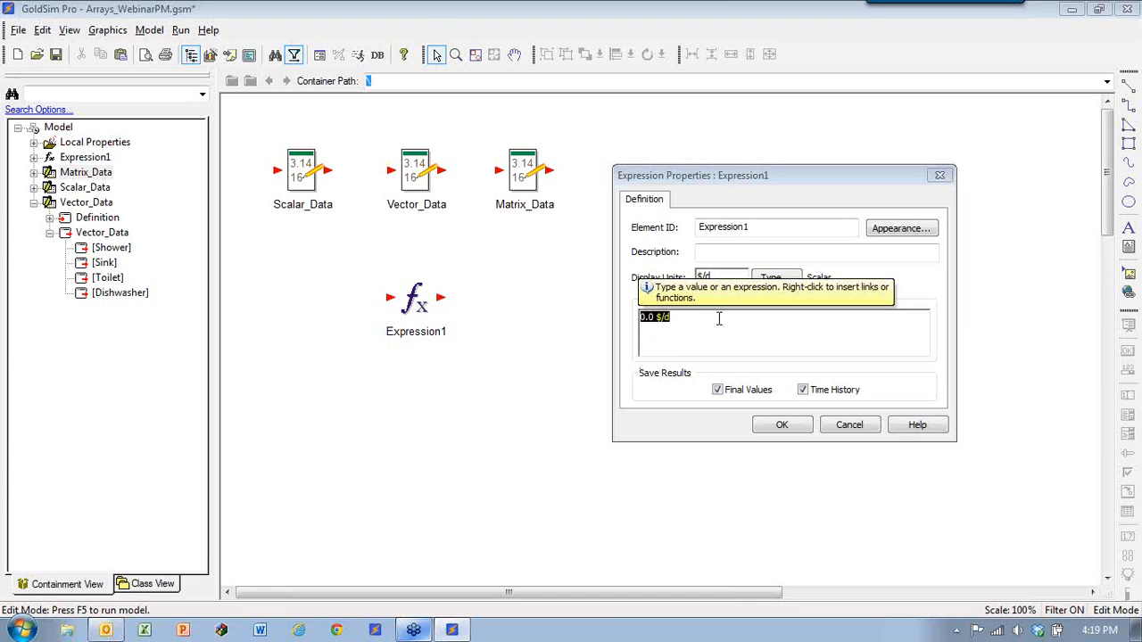
{"action": "type", "text": "mean"}
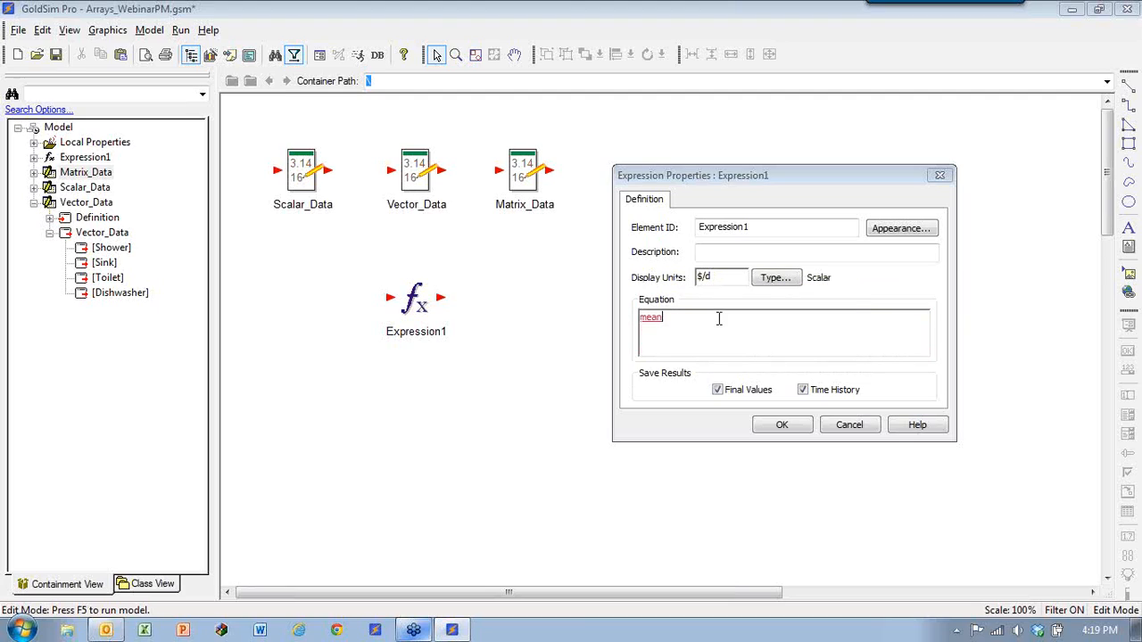
{"action": "type", "text": "v("}
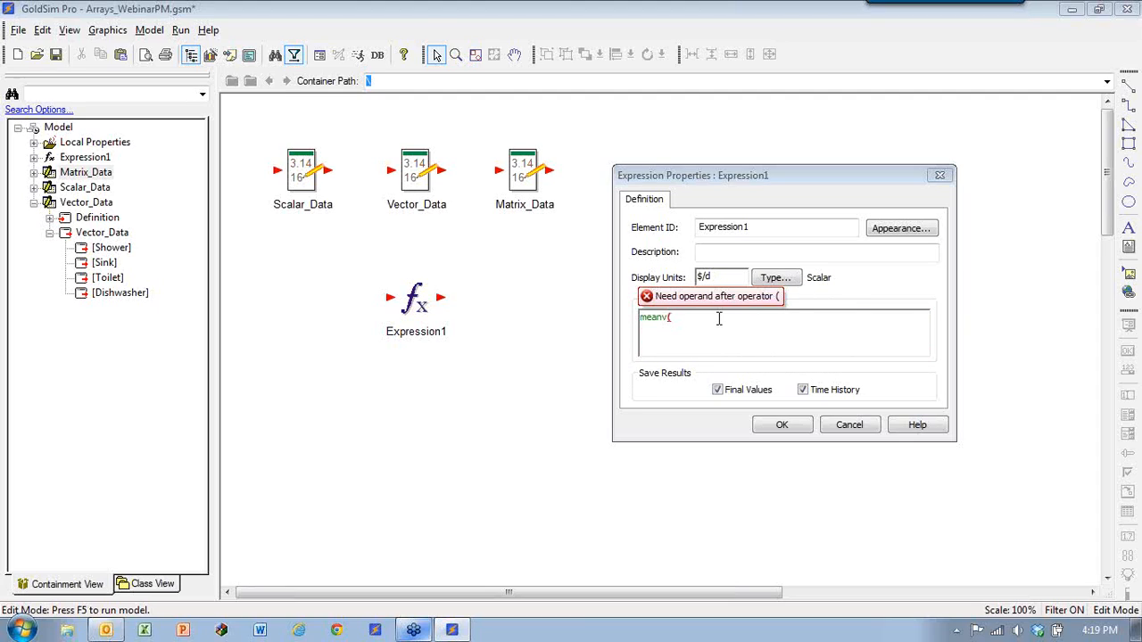
{"action": "type", "text": "Vector_Data"}
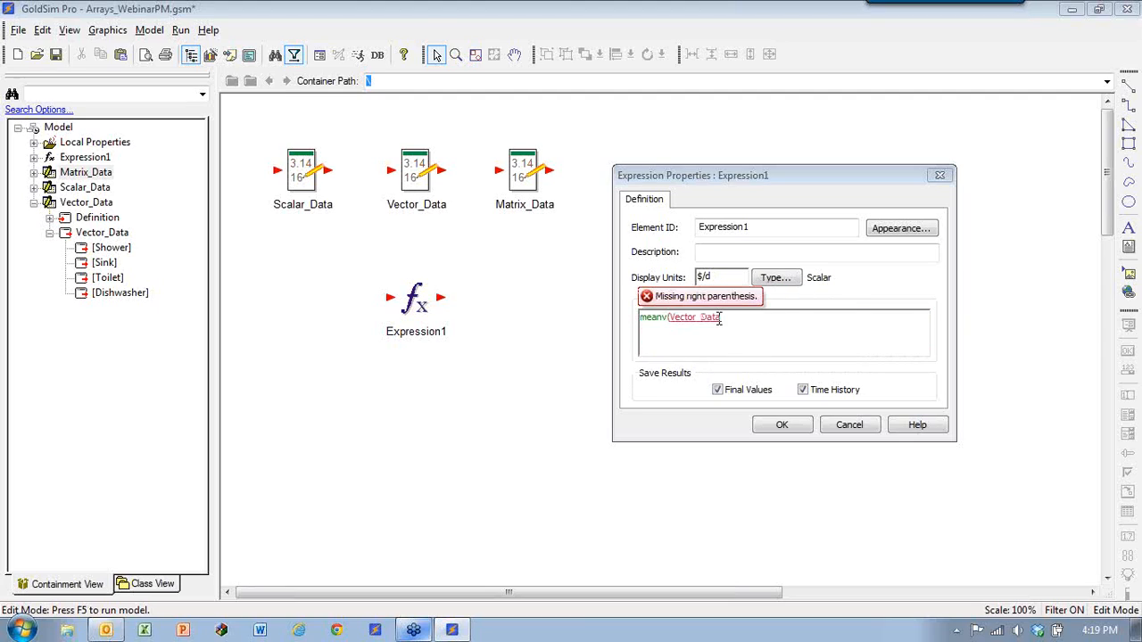
{"action": "type", "text": ")"}
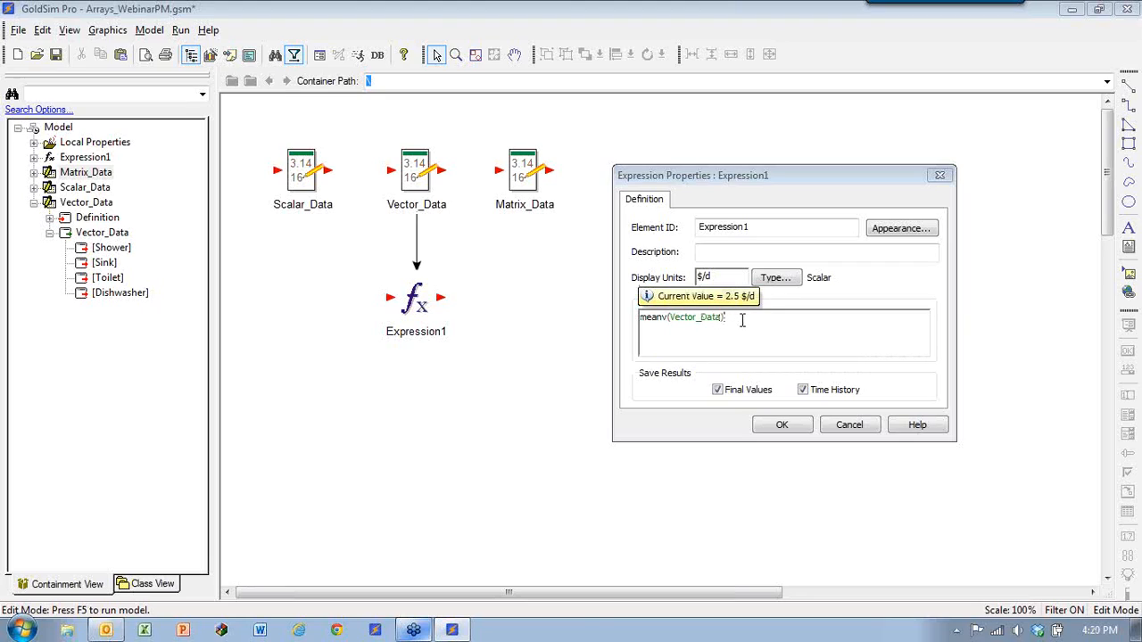
Step: Replace the equation with the built-in Vector Minimum array operator applied to Vector_Data, giving minv(Vector_Data)
{"action": "left_click_drag", "start_coordinate": [742, 321], "coordinate": [633, 332]}
{"action": "right_click", "coordinate": [654, 326]}
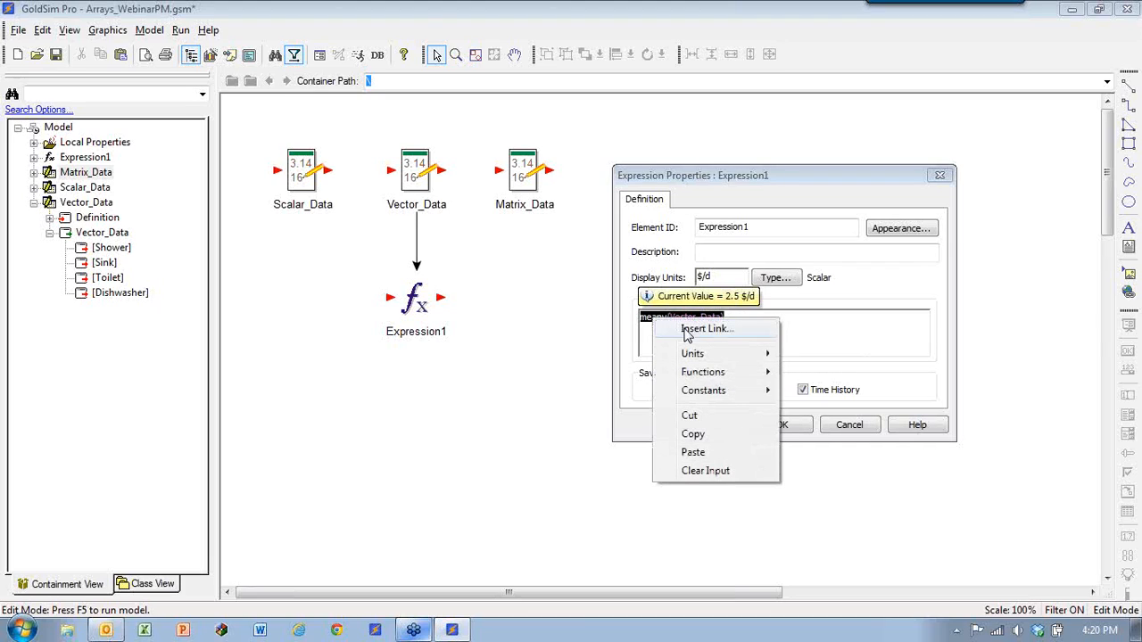
{"action": "mouse_move", "coordinate": [739, 378]}
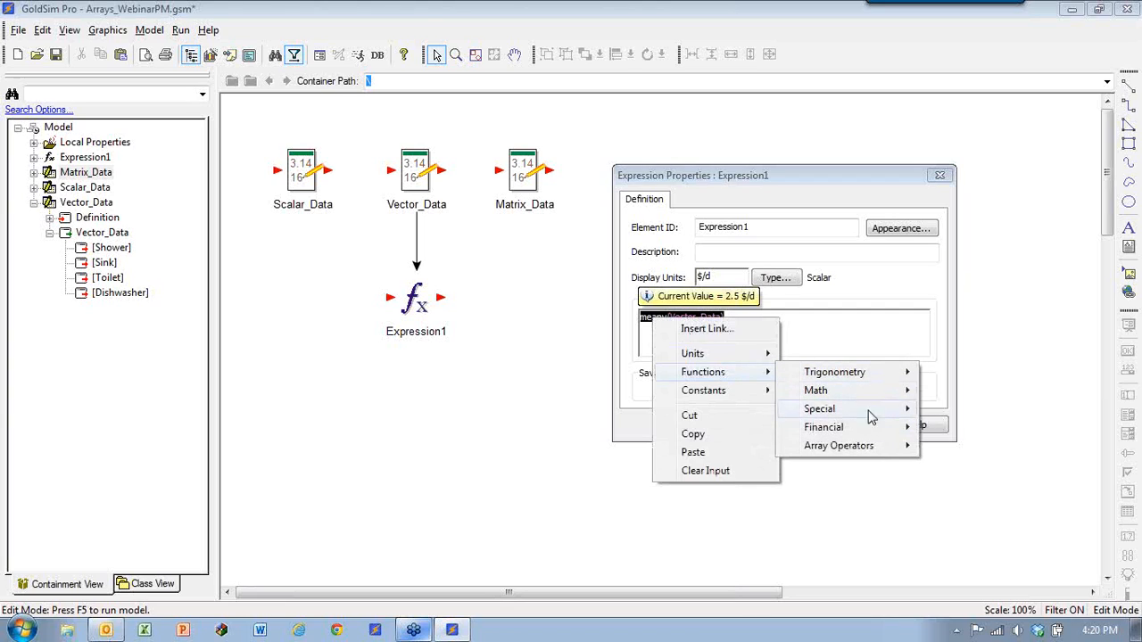
{"action": "mouse_move", "coordinate": [872, 451]}
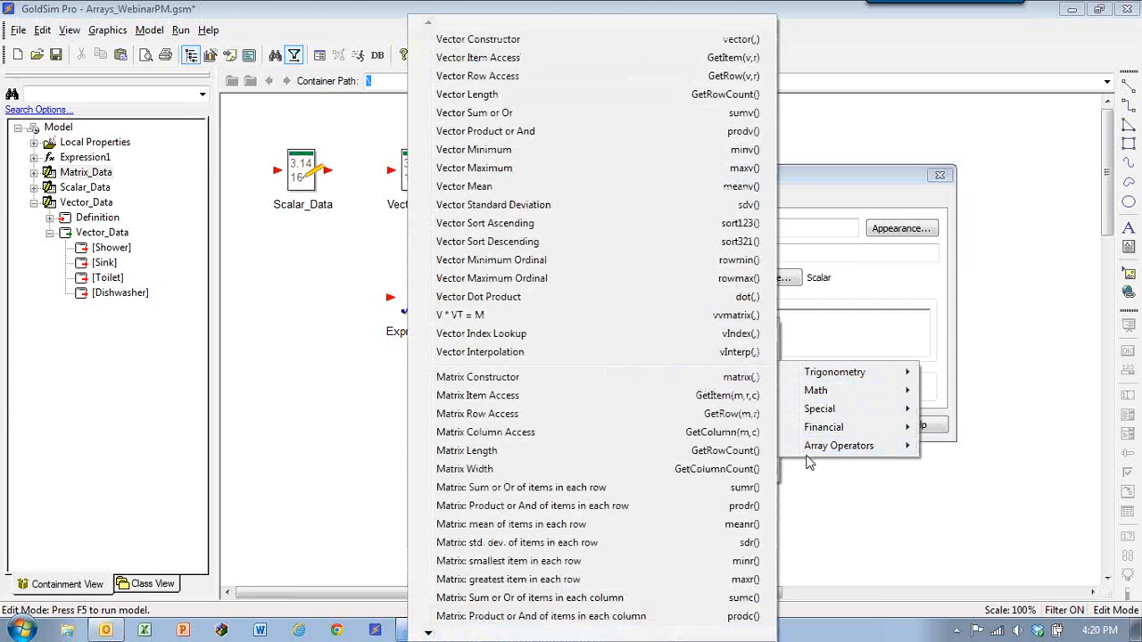
{"action": "left_click", "coordinate": [517, 150]}
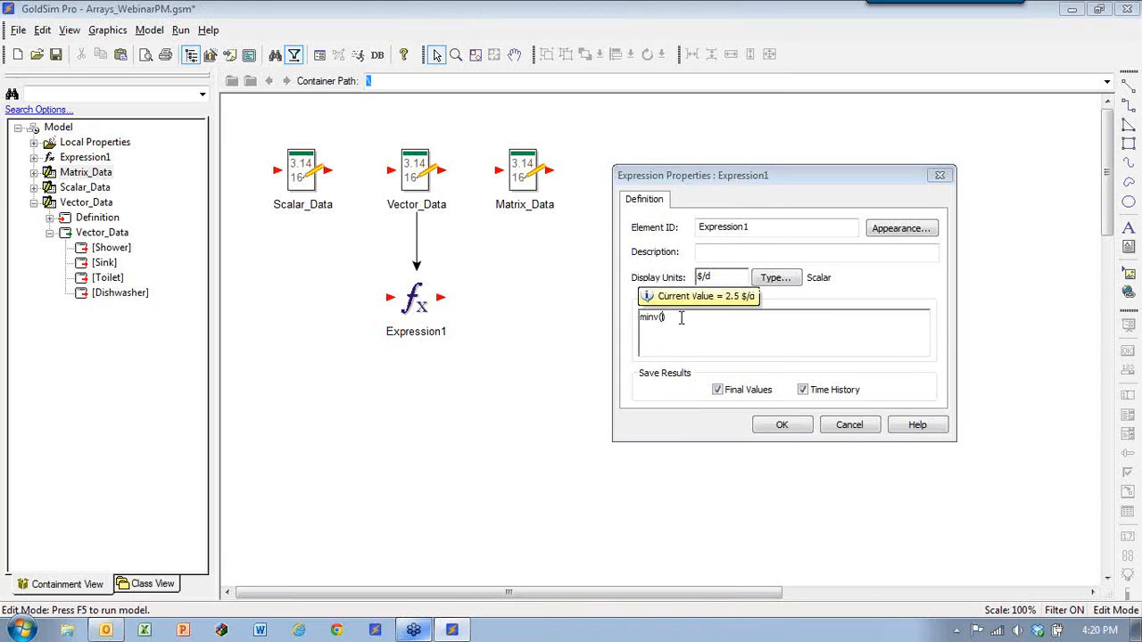
{"action": "type", "text": "ve"}
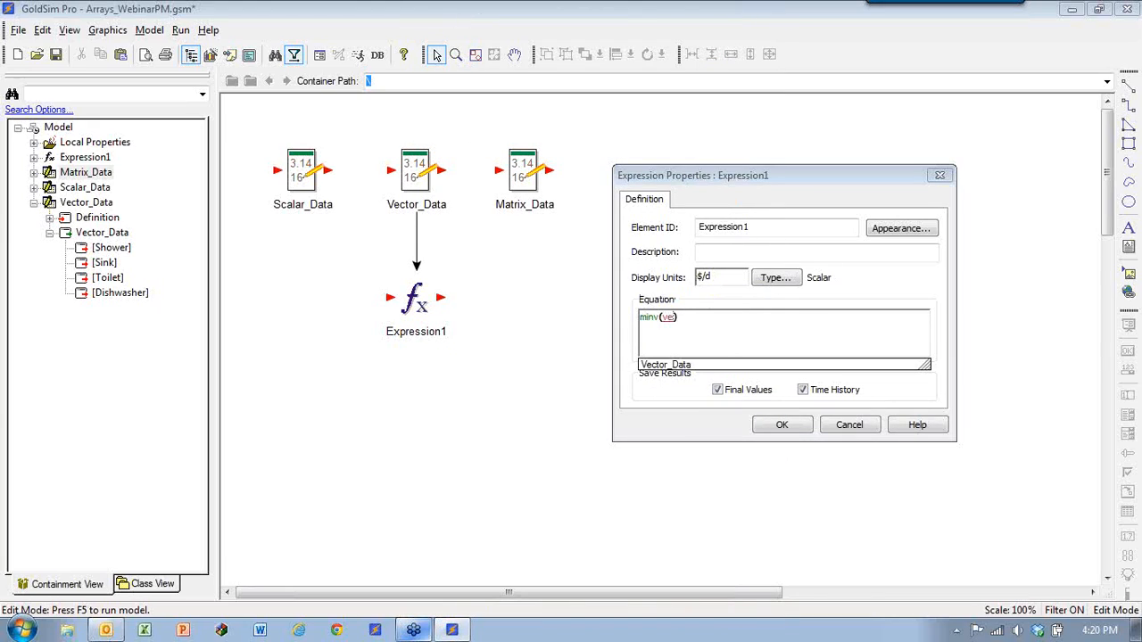
{"action": "key", "text": "Return"}
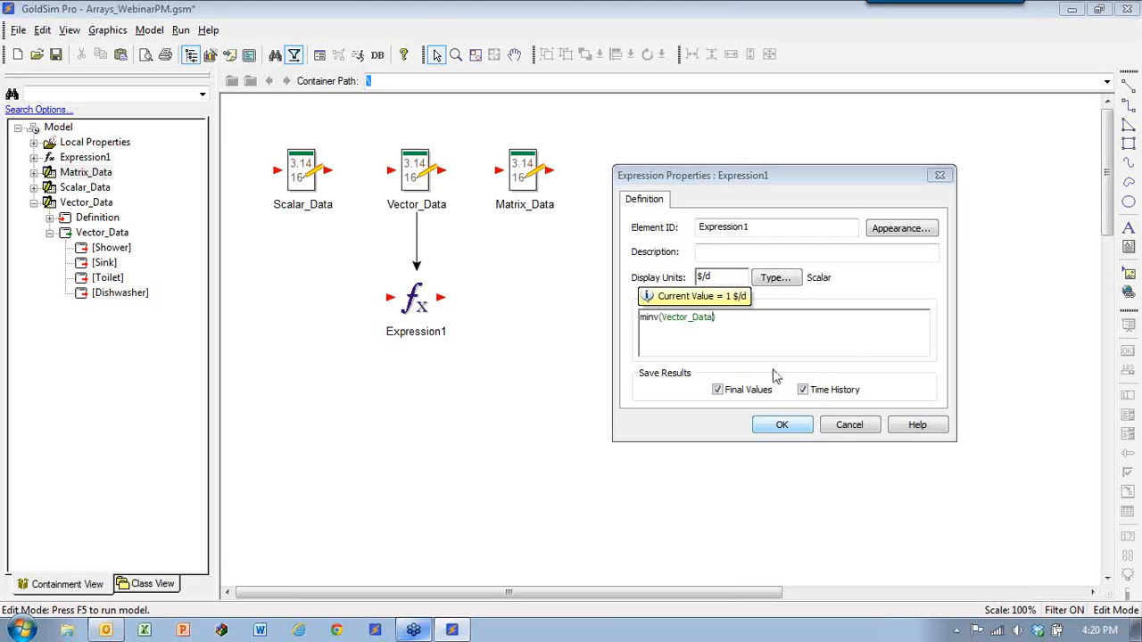
Step: Replace the Expression element's equation with Vector_Data * 2
{"action": "left_click_drag", "start_coordinate": [713, 319], "coordinate": [565, 325]}
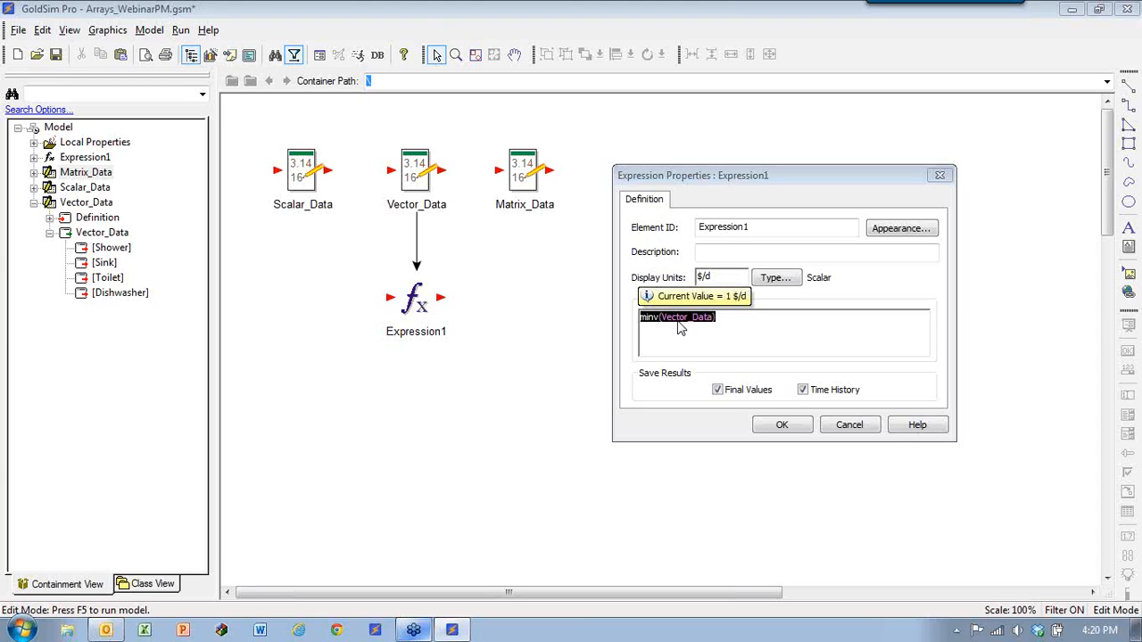
{"action": "type", "text": "V"}
{"action": "key", "text": "Return"}
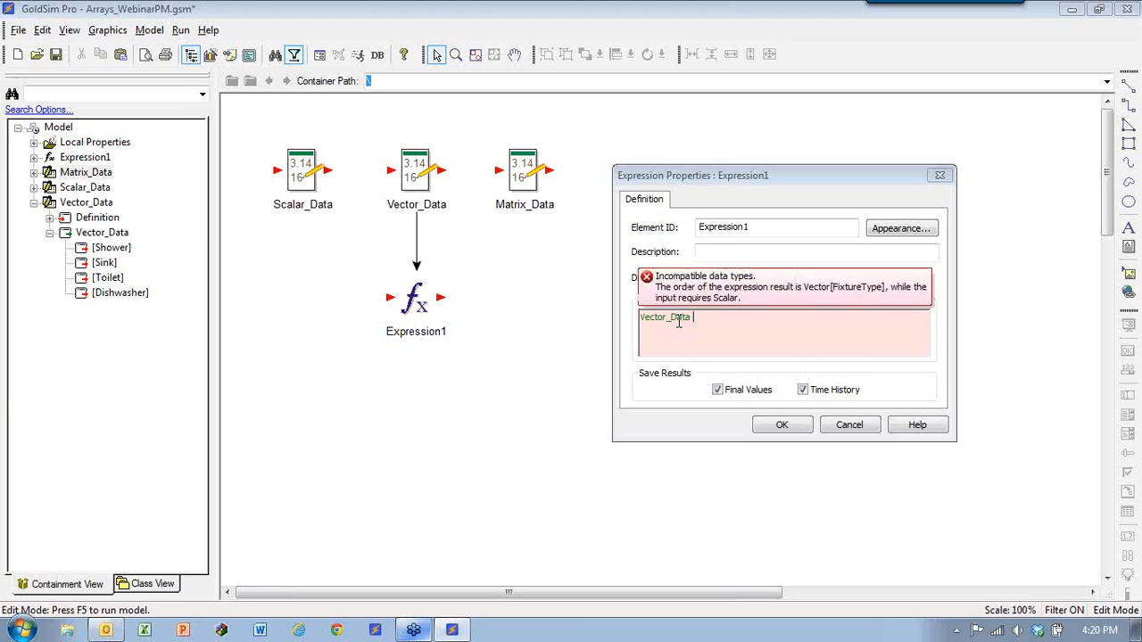
{"action": "type", "text": "*"}
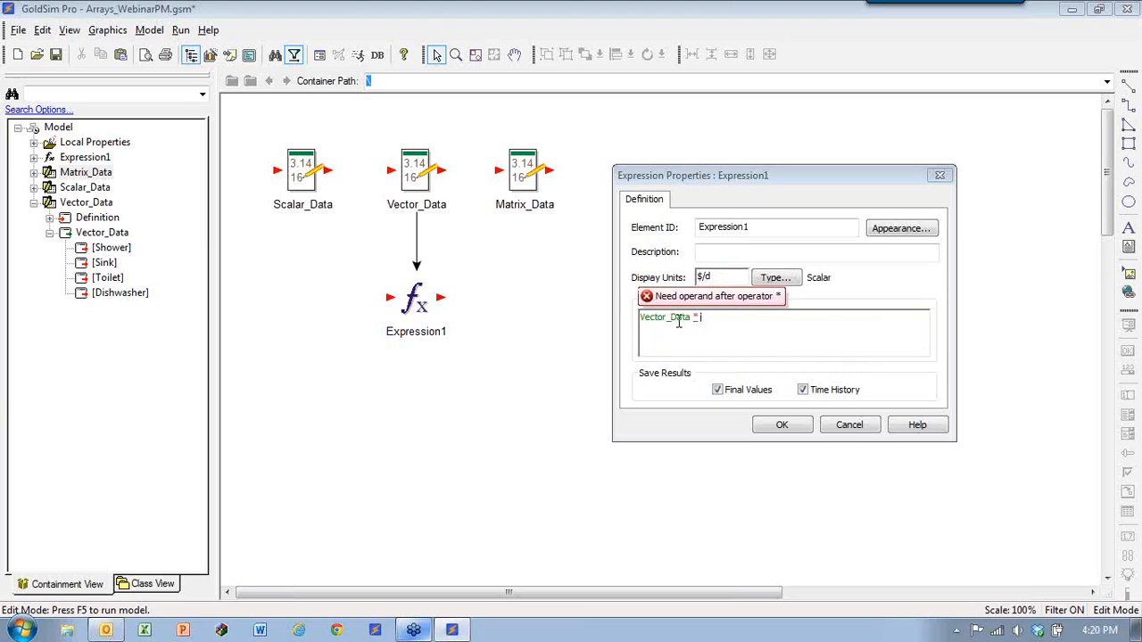
{"action": "type", "text": " 2"}
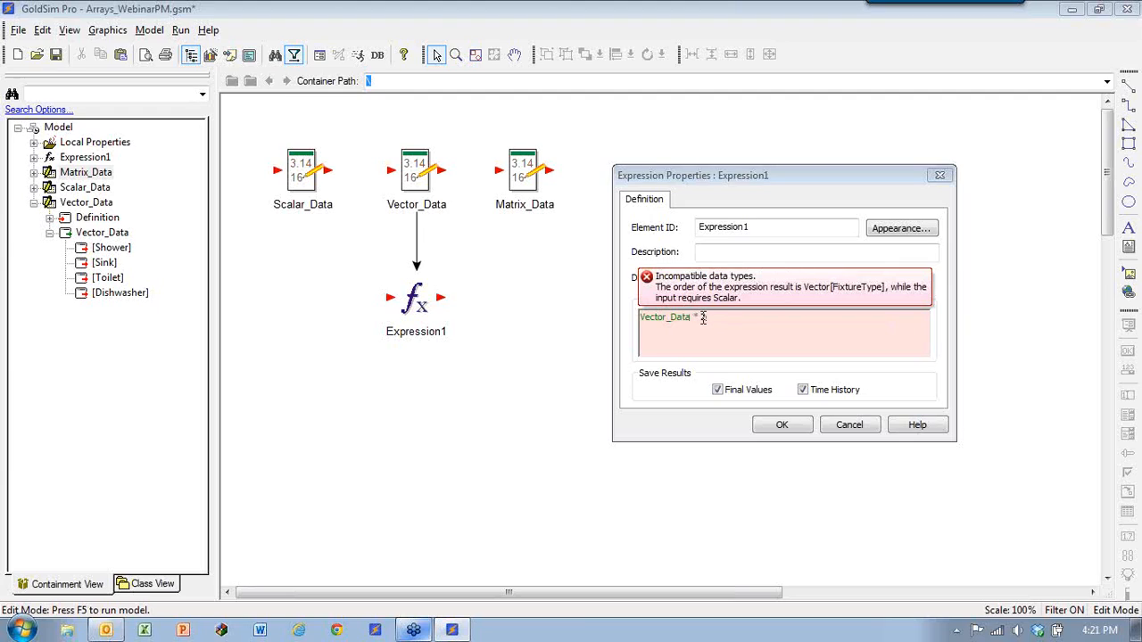
{"action": "double_click", "coordinate": [703, 318]}
{"action": "left_click", "coordinate": [720, 319]}
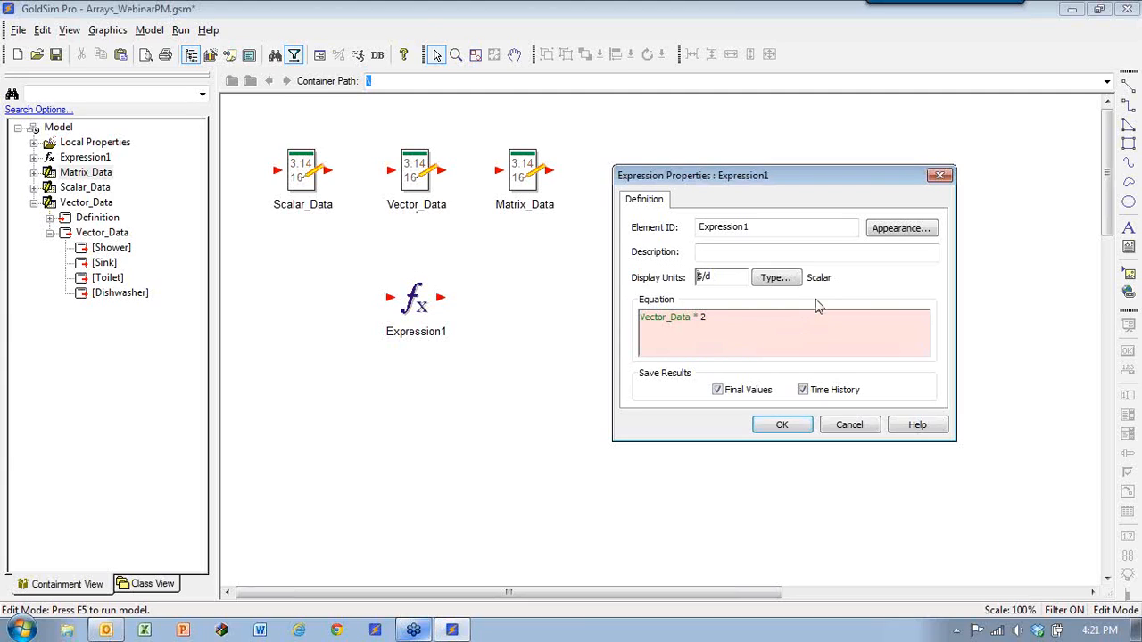
Step: Define the Expression's output order as Vector (1D-Array) with FixtureType as its row labels
{"action": "left_click", "coordinate": [778, 279]}
{"action": "left_click", "coordinate": [767, 303]}
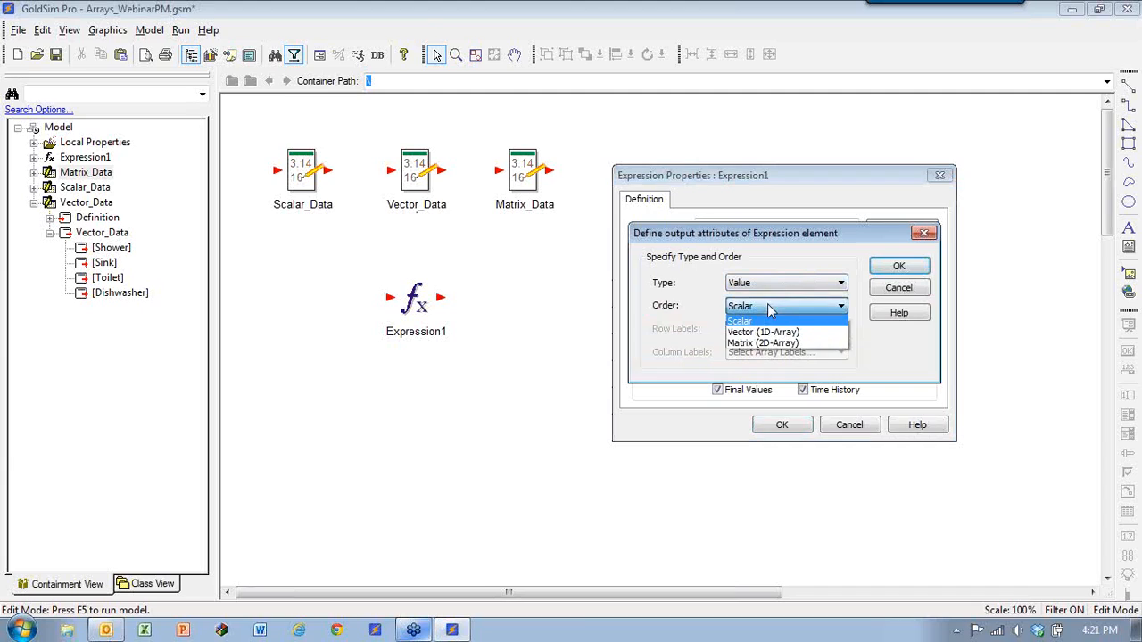
{"action": "left_click", "coordinate": [767, 332]}
{"action": "left_click", "coordinate": [769, 329]}
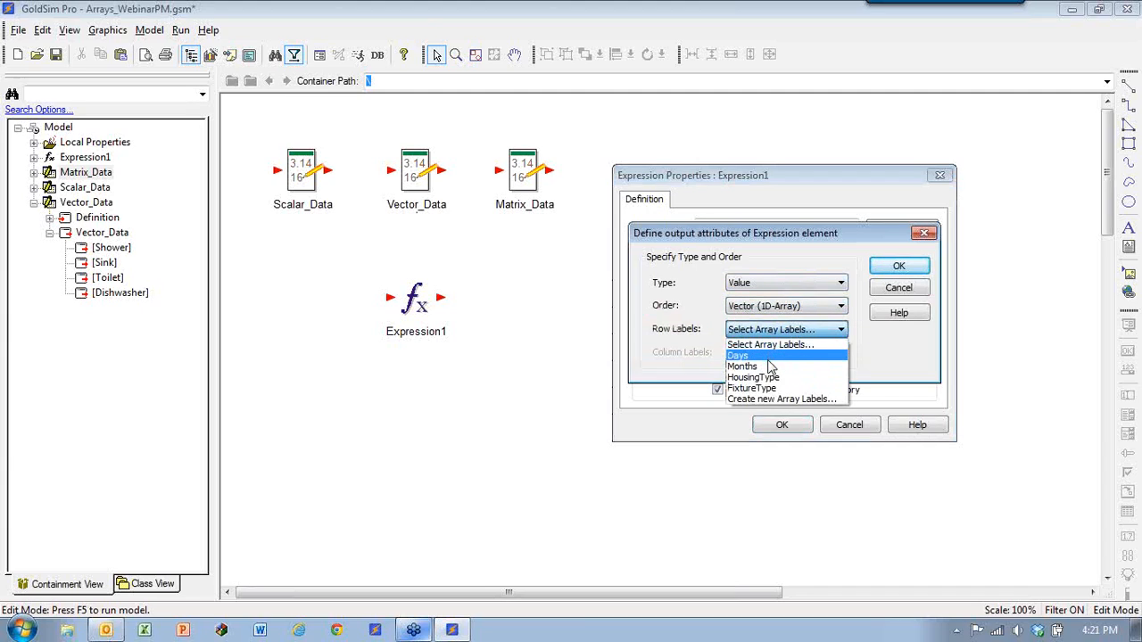
{"action": "left_click", "coordinate": [769, 389]}
{"action": "left_click", "coordinate": [895, 270]}
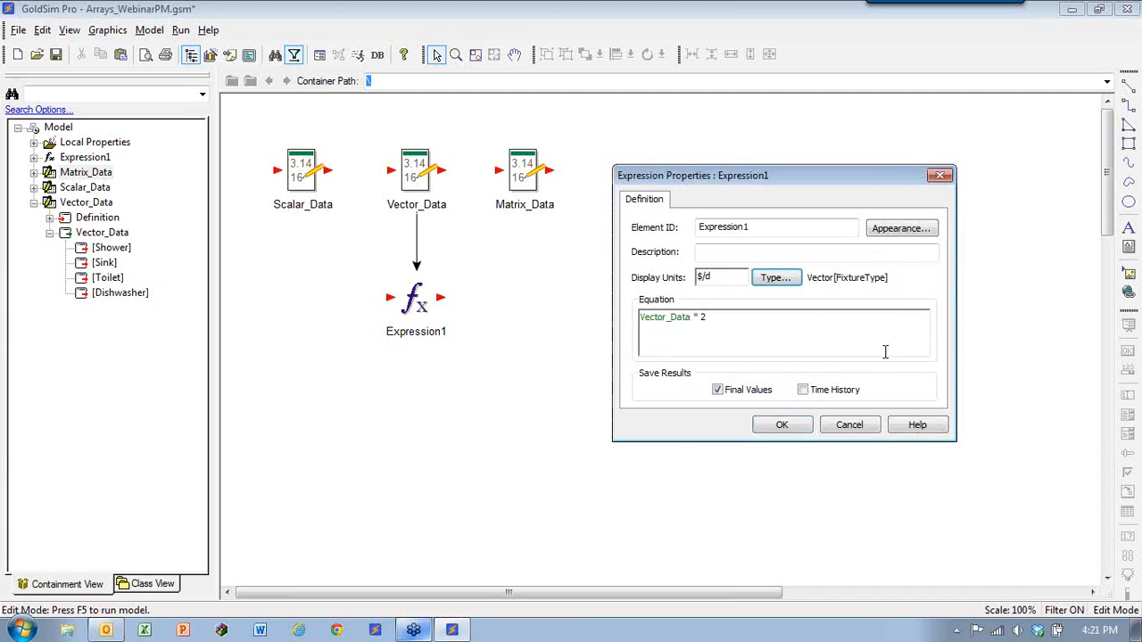
Step: Change the Expression's equation to Vector_Data + Vector_Data and accept its properties
{"action": "mouse_move", "coordinate": [758, 327]}
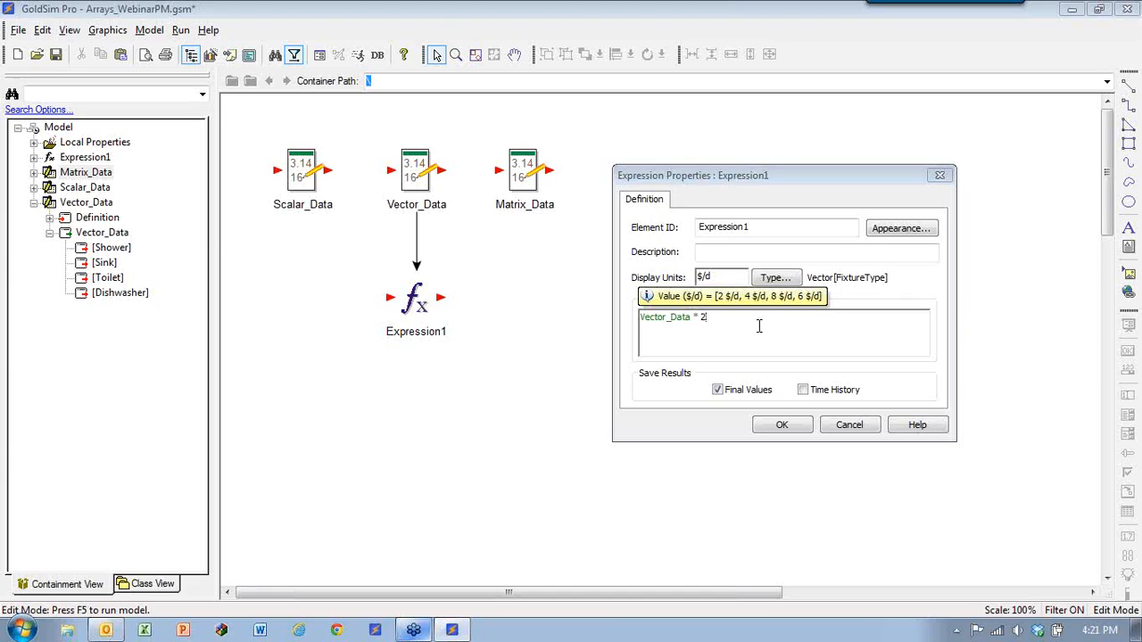
{"action": "key", "text": "BackSpace"}
{"action": "key", "text": "BackSpace"}
{"action": "key", "text": "BackSpace"}
{"action": "key", "text": "BackSpace"}
{"action": "type", "text": "+ vector_Data"}
{"action": "mouse_move", "coordinate": [767, 350]}
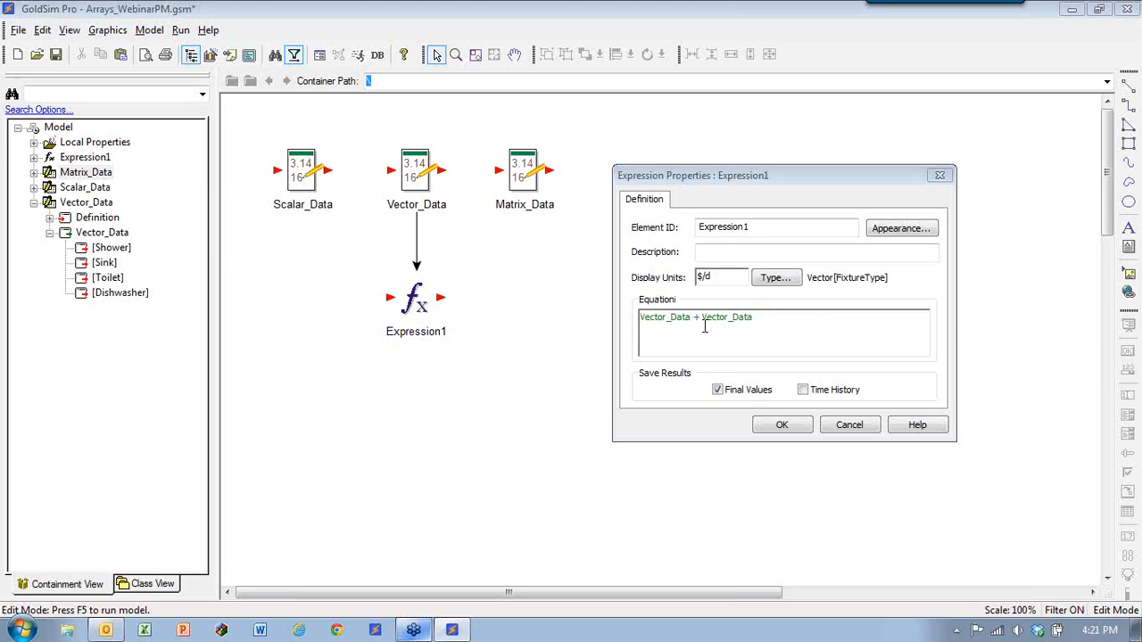
{"action": "left_click", "coordinate": [767, 428]}
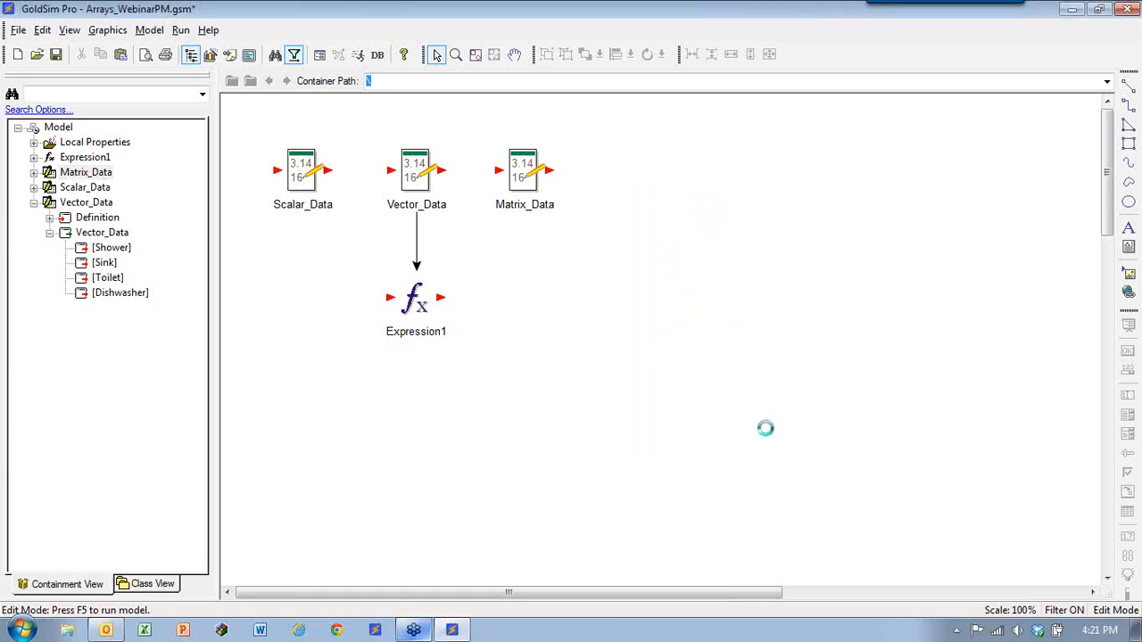
Step: Copy the Scalar_Data element and paste the duplicate beside Matrix_Data
{"action": "left_click", "coordinate": [300, 176]}
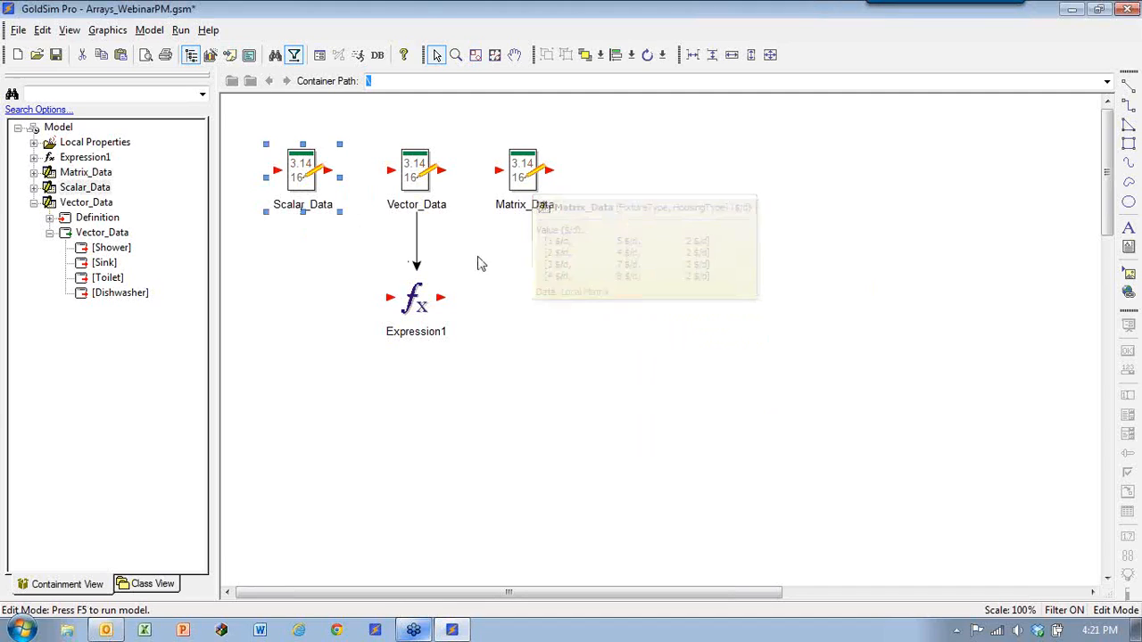
{"action": "mouse_move", "coordinate": [518, 177]}
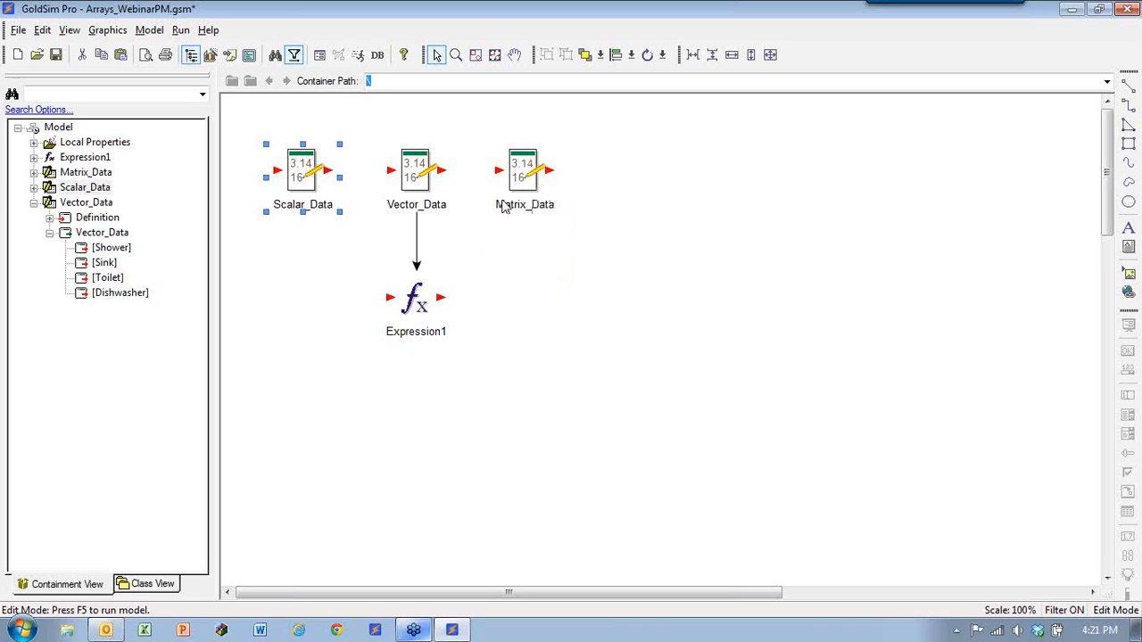
{"action": "mouse_move", "coordinate": [411, 295]}
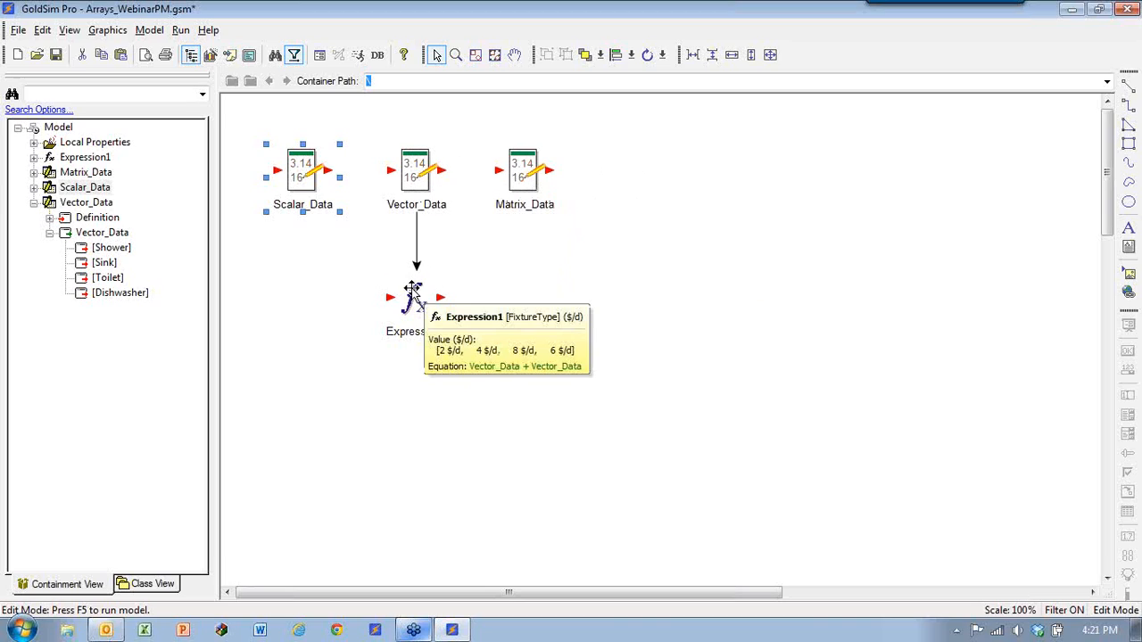
{"action": "left_click", "coordinate": [665, 176]}
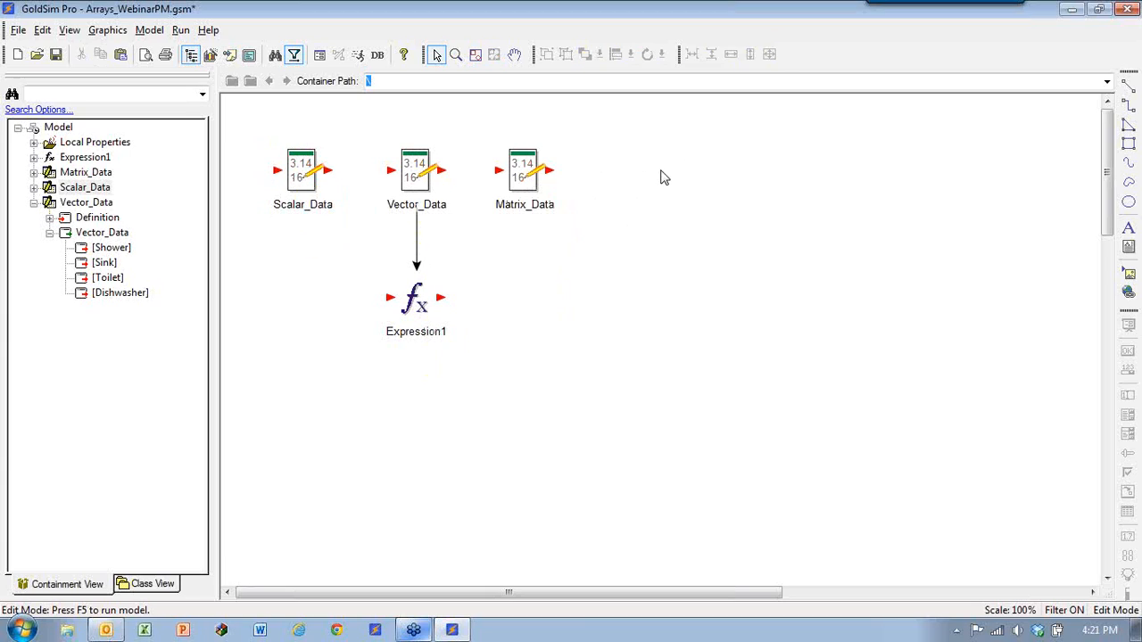
{"action": "key", "text": "ctrl+v"}
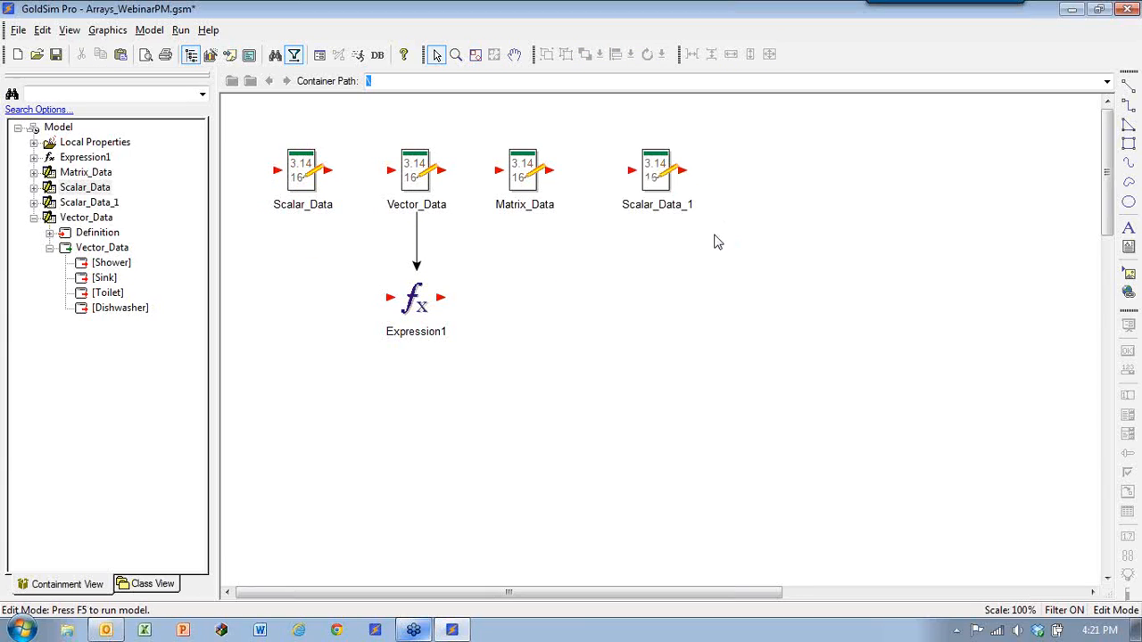
Step: Define the duplicated data element as a Vector (1D-Array) with FixtureType row labels, keeping its dialog clear of the other elements
{"action": "double_click", "coordinate": [657, 175]}
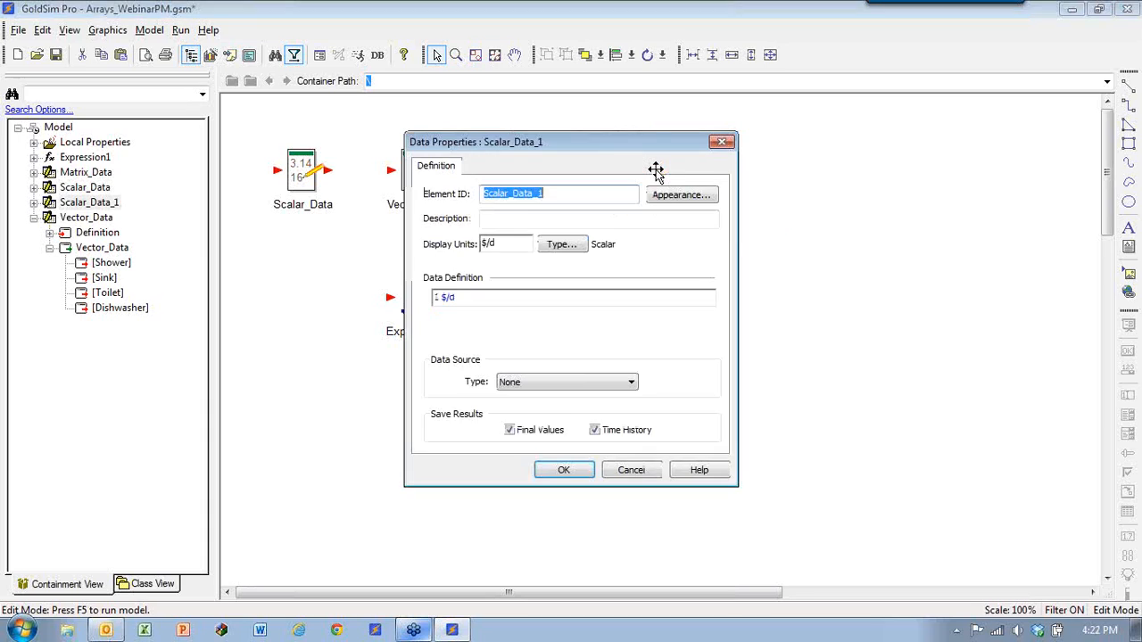
{"action": "left_click_drag", "start_coordinate": [581, 146], "coordinate": [874, 128]}
{"action": "left_click", "coordinate": [853, 221]}
{"action": "left_click", "coordinate": [847, 289]}
{"action": "left_click", "coordinate": [841, 311]}
{"action": "left_click", "coordinate": [848, 313]}
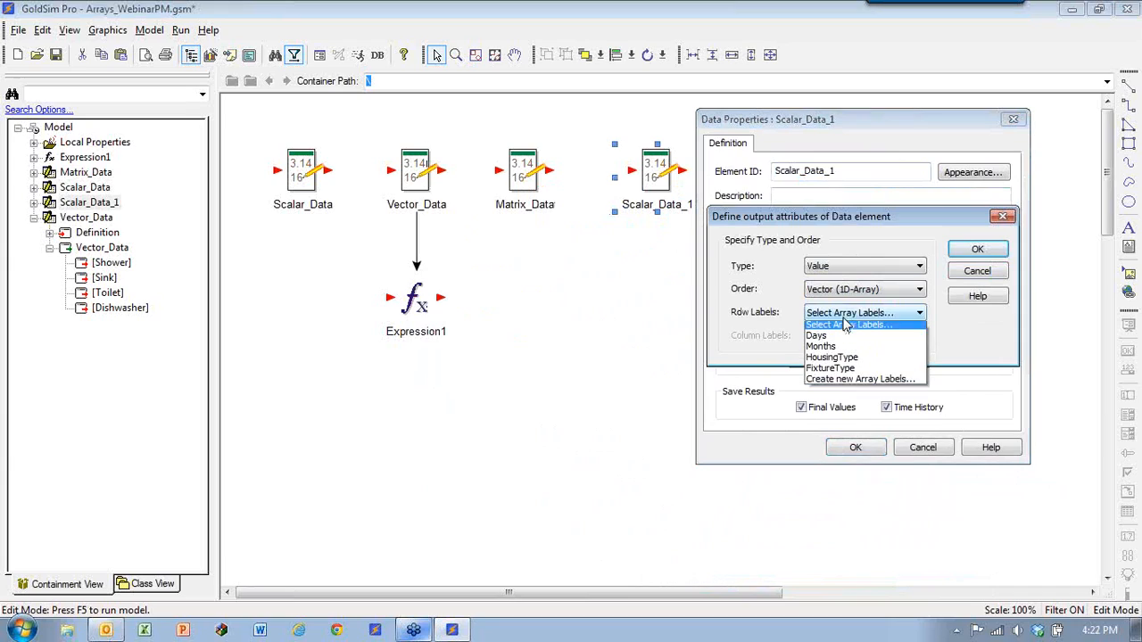
{"action": "left_click", "coordinate": [832, 372]}
{"action": "left_click", "coordinate": [975, 249]}
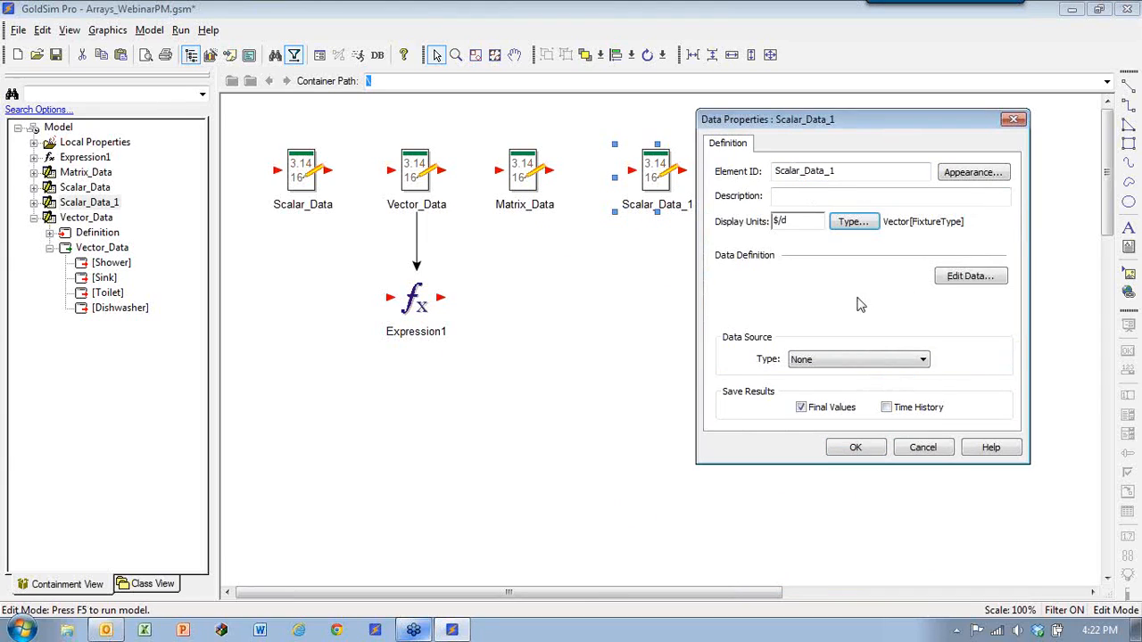
Step: Clear the duplicated data element's display units and set its Shower, Sink, Toilet and Dishwasher values to 2
{"action": "left_click", "coordinate": [946, 277]}
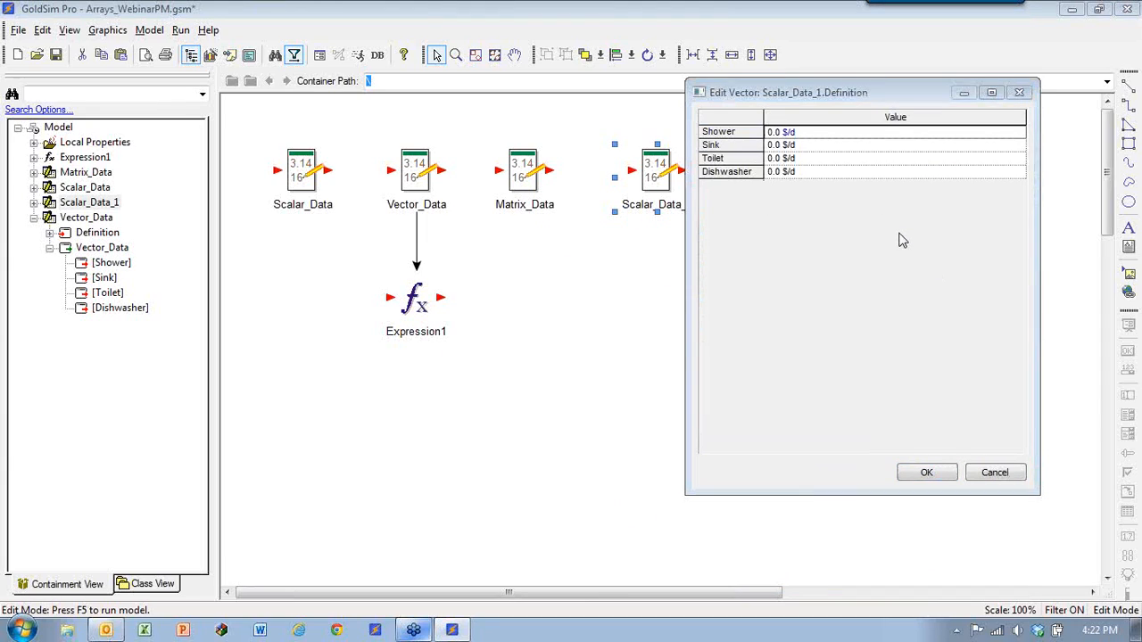
{"action": "left_click", "coordinate": [926, 472]}
{"action": "left_click_drag", "start_coordinate": [794, 221], "coordinate": [722, 218]}
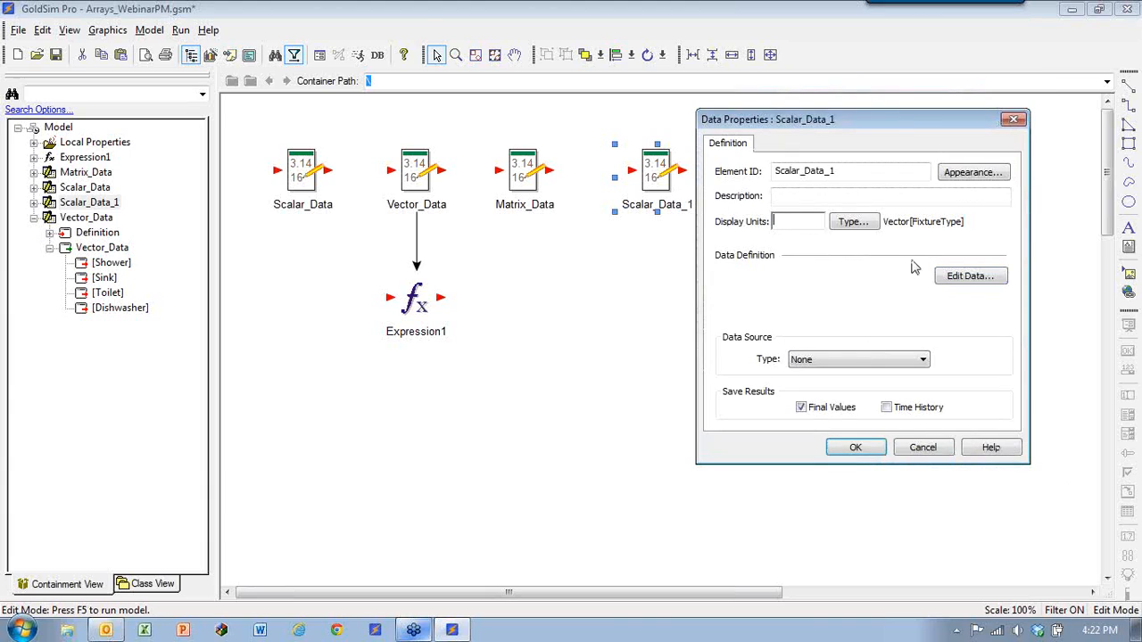
{"action": "left_click", "coordinate": [952, 278]}
{"action": "left_click", "coordinate": [790, 132]}
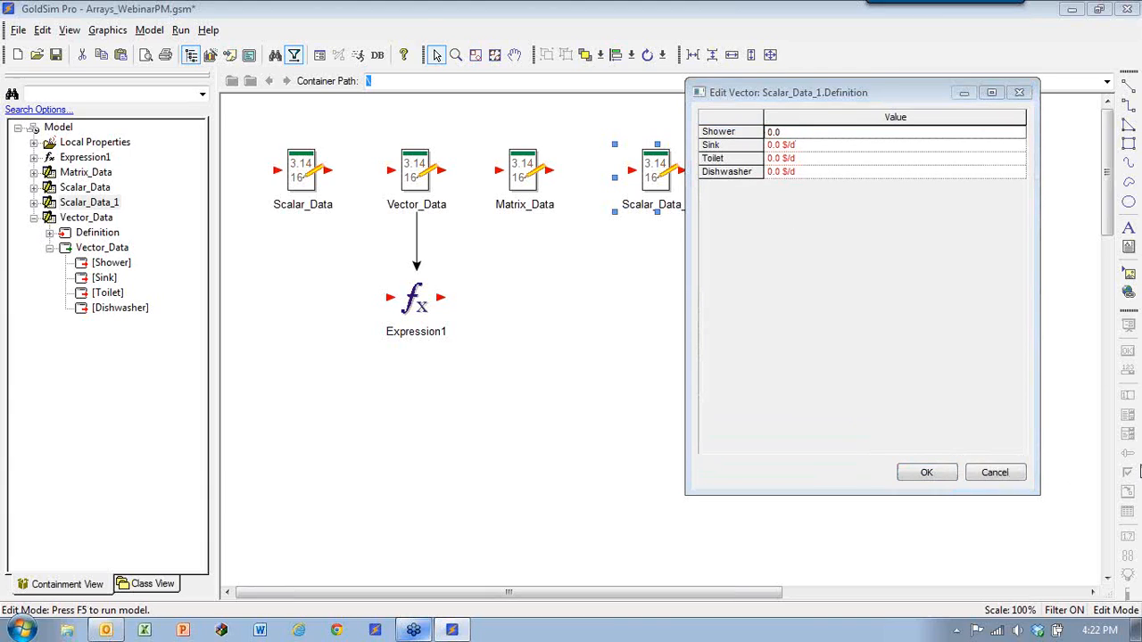
{"action": "type", "text": "2"}
{"action": "key", "text": "Down"}
{"action": "type", "text": "2"}
{"action": "key", "text": "Down"}
{"action": "type", "text": "2"}
{"action": "key", "text": "Down"}
{"action": "type", "text": "2"}
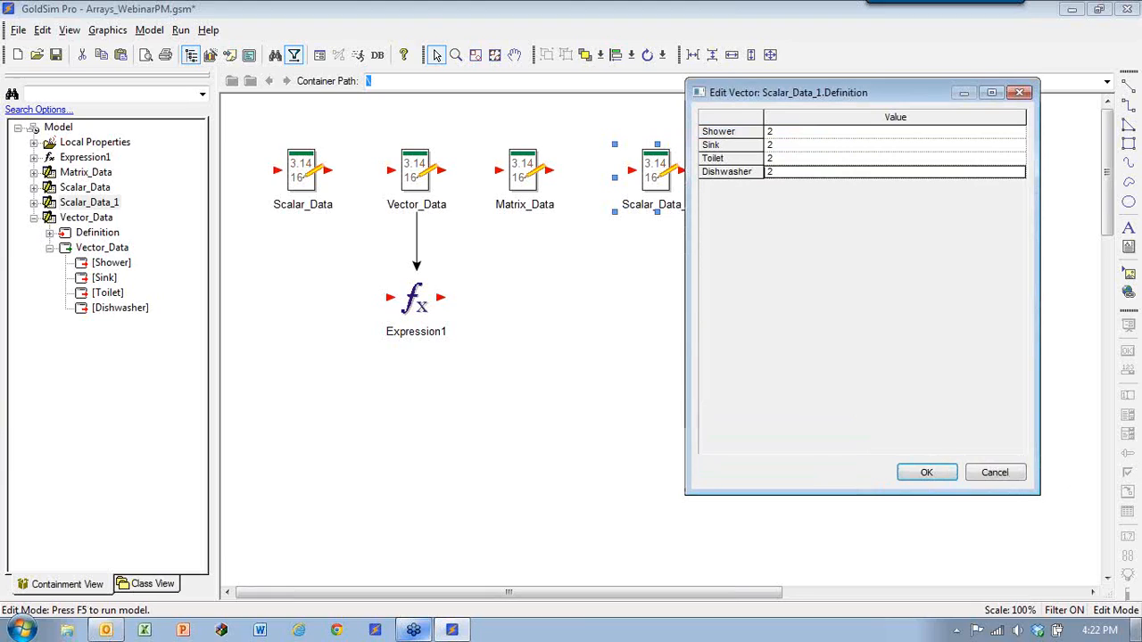
Step: Set the duplicated data element's Shower value to 5 and accept its vector values and properties
{"action": "key", "text": "Up"}
{"action": "key", "text": "Up"}
{"action": "key", "text": "Up"}
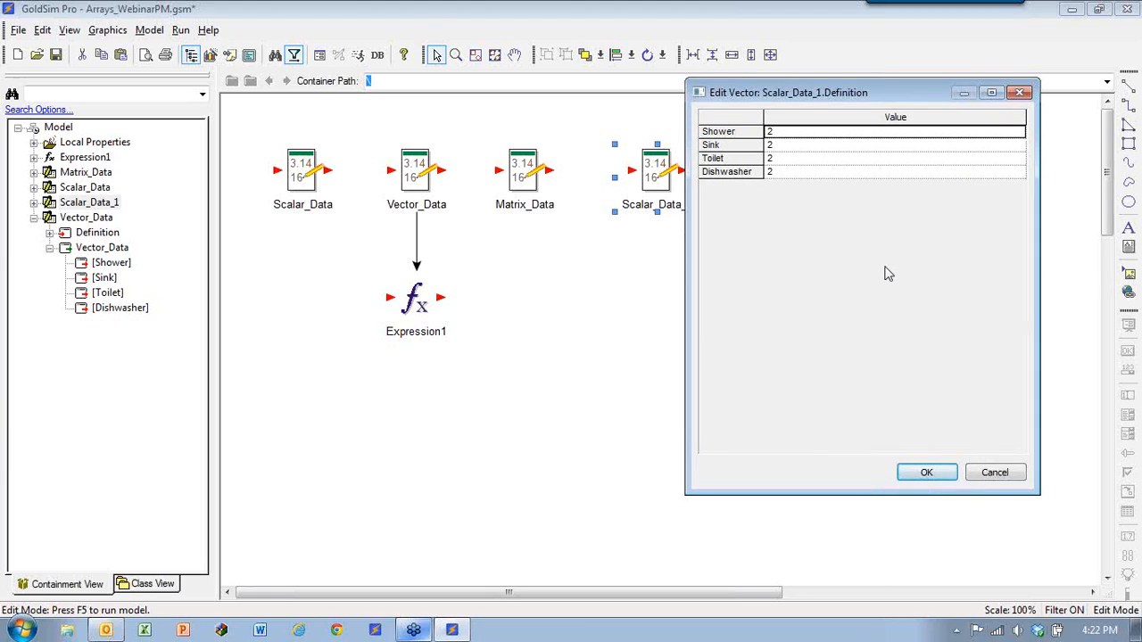
{"action": "type", "text": "5"}
{"action": "key", "text": "Down"}
{"action": "key", "text": "Down"}
{"action": "key", "text": "Down"}
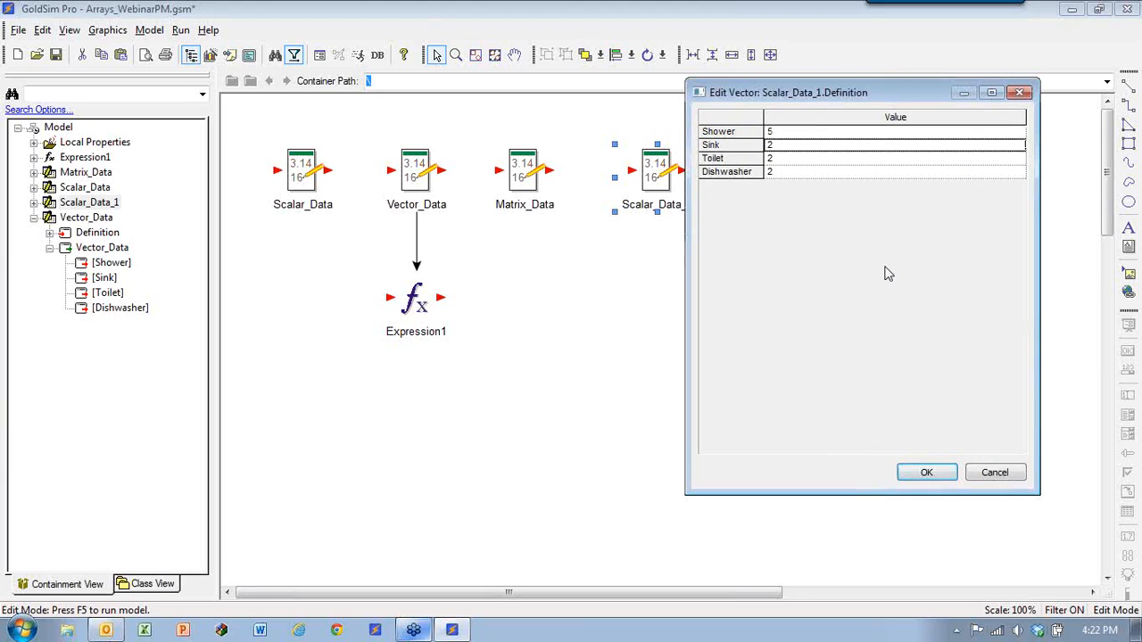
{"action": "left_click", "coordinate": [927, 471]}
{"action": "left_click", "coordinate": [852, 446]}
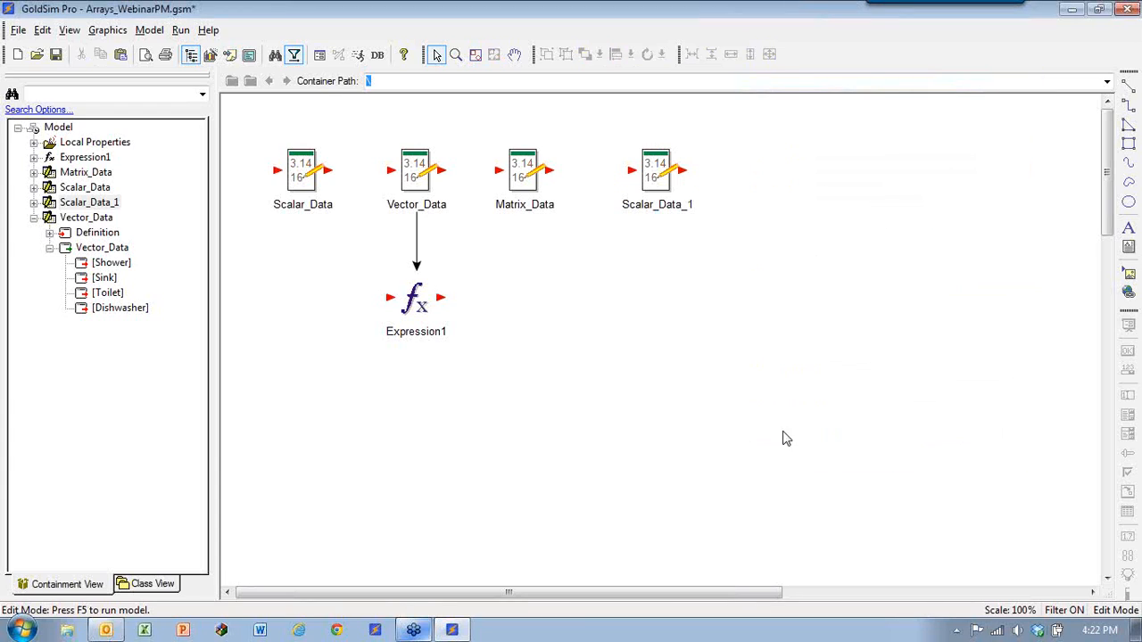
Step: Rename the duplicated data element beside Matrix_Data as Vector_Const
{"action": "right_click", "coordinate": [590, 297]}
{"action": "double_click", "coordinate": [650, 184]}
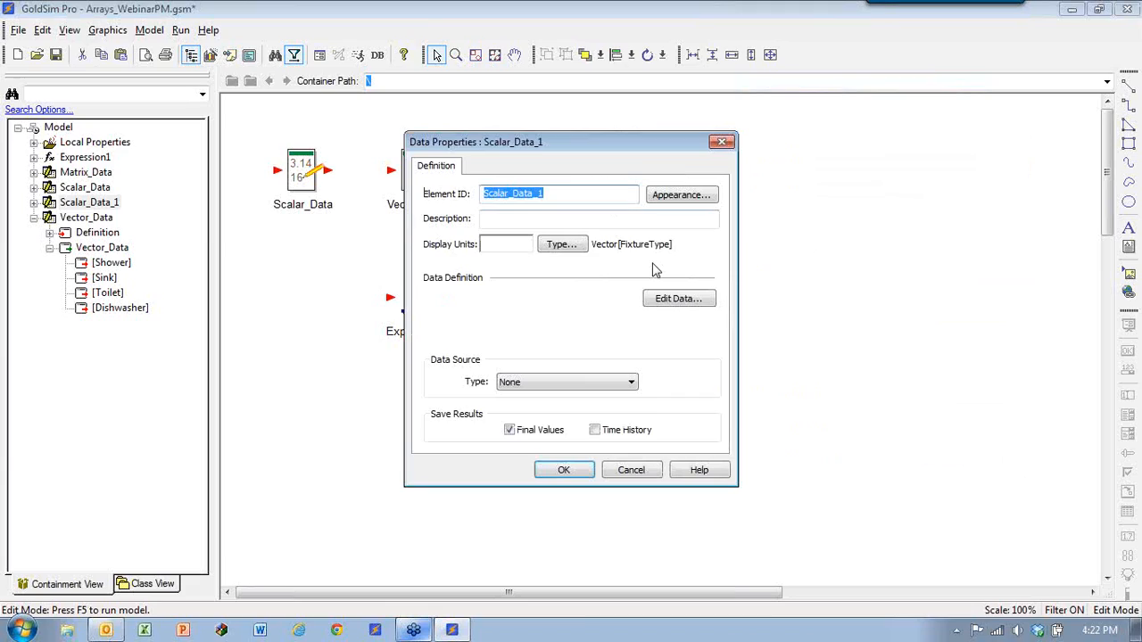
{"action": "type", "text": "Vecot"}
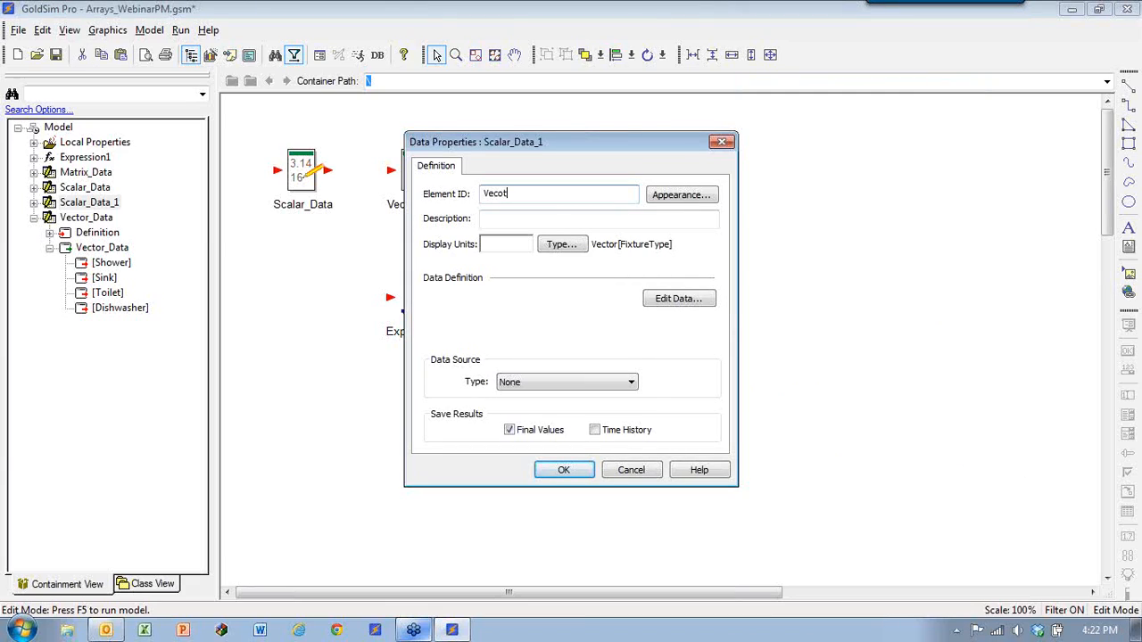
{"action": "type", "text": "ector_Const"}
{"action": "left_click", "coordinate": [564, 471]}
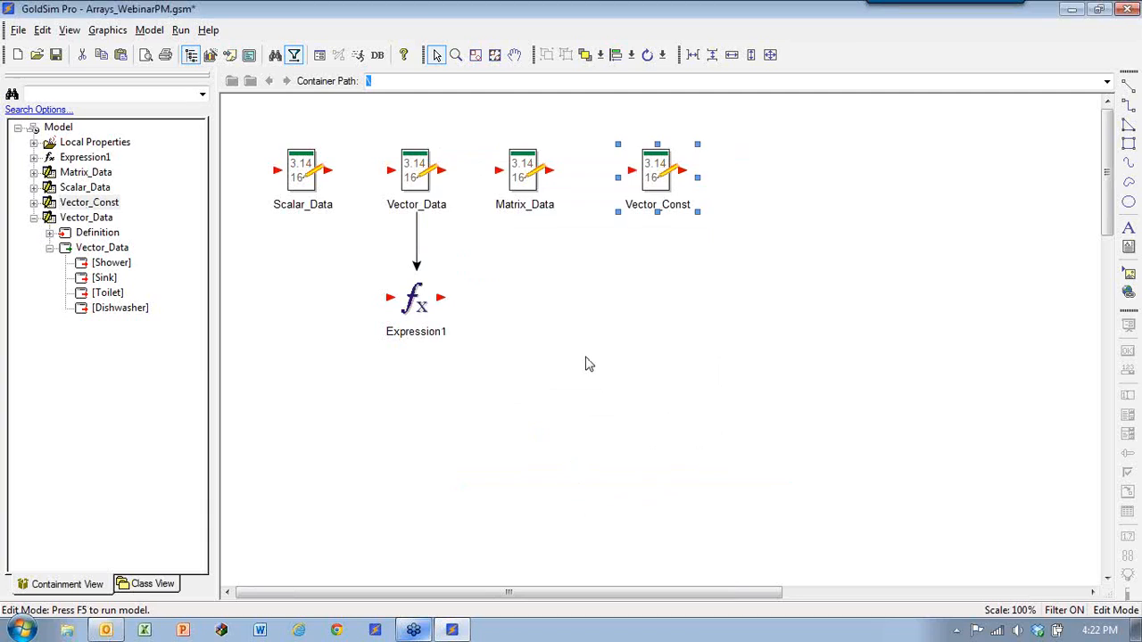
Step: Insert a second Expression element below and between Matrix_Data and Vector_Const, keeping its properties dialog clear of the elements
{"action": "right_click", "coordinate": [584, 294]}
{"action": "mouse_move", "coordinate": [661, 305]}
{"action": "mouse_move", "coordinate": [740, 347]}
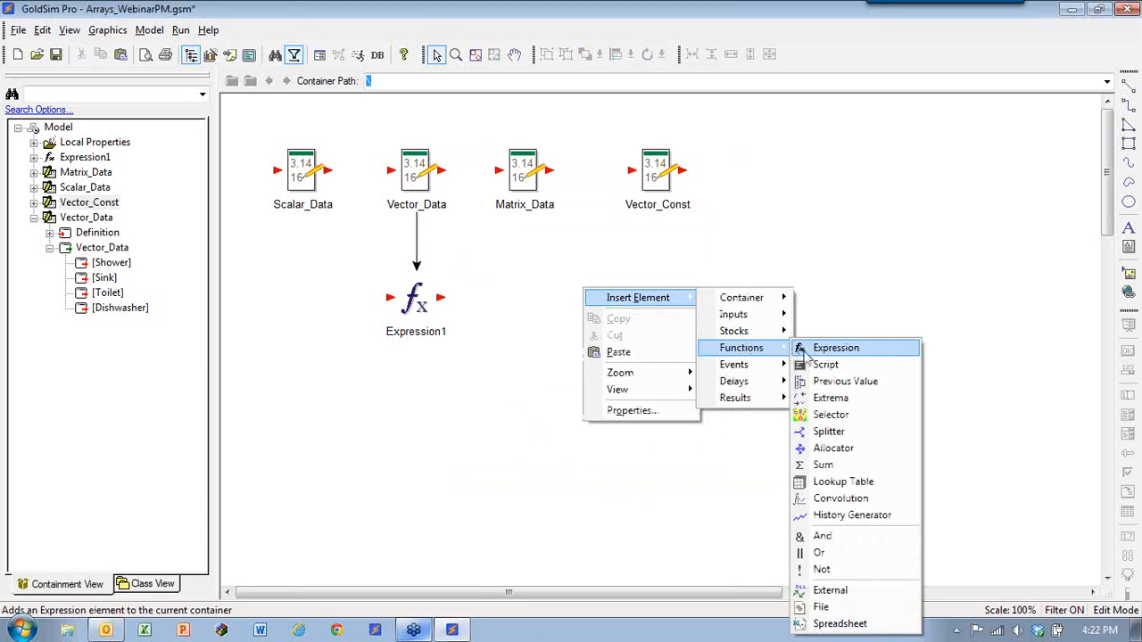
{"action": "left_click", "coordinate": [847, 349]}
{"action": "left_click_drag", "start_coordinate": [593, 189], "coordinate": [907, 172]}
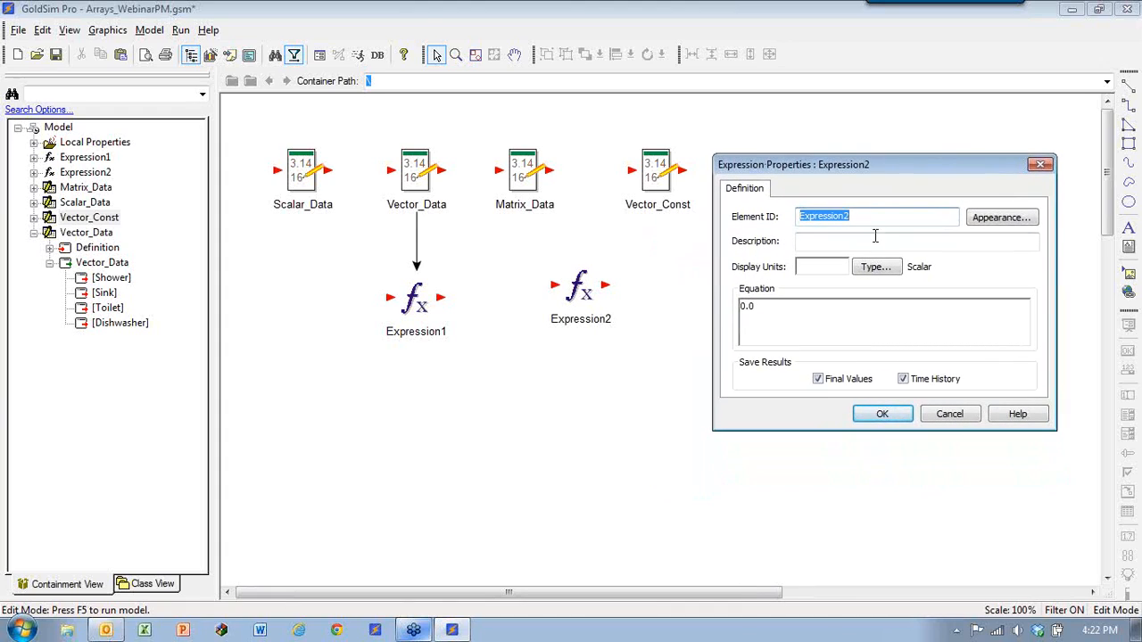
Step: Define the new Expression's output as a Matrix (2D-Array) with FixtureType row labels and HousingType column labels
{"action": "left_click", "coordinate": [883, 269]}
{"action": "left_click", "coordinate": [870, 296]}
{"action": "left_click", "coordinate": [870, 327]}
{"action": "left_click", "coordinate": [870, 319]}
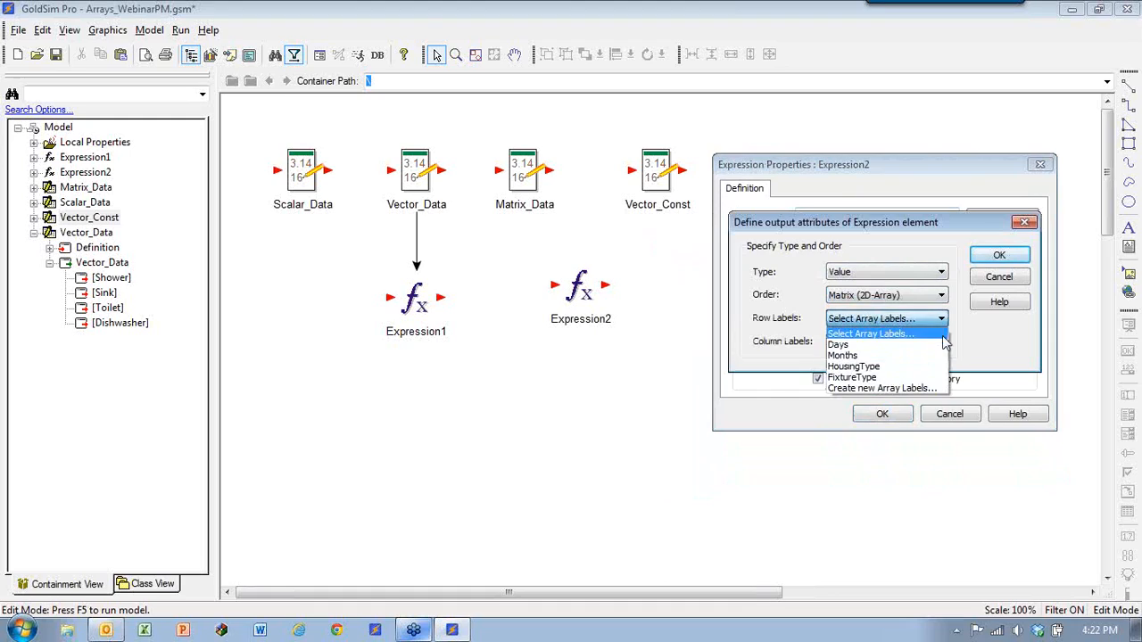
{"action": "left_click", "coordinate": [904, 378]}
{"action": "left_click", "coordinate": [886, 341]}
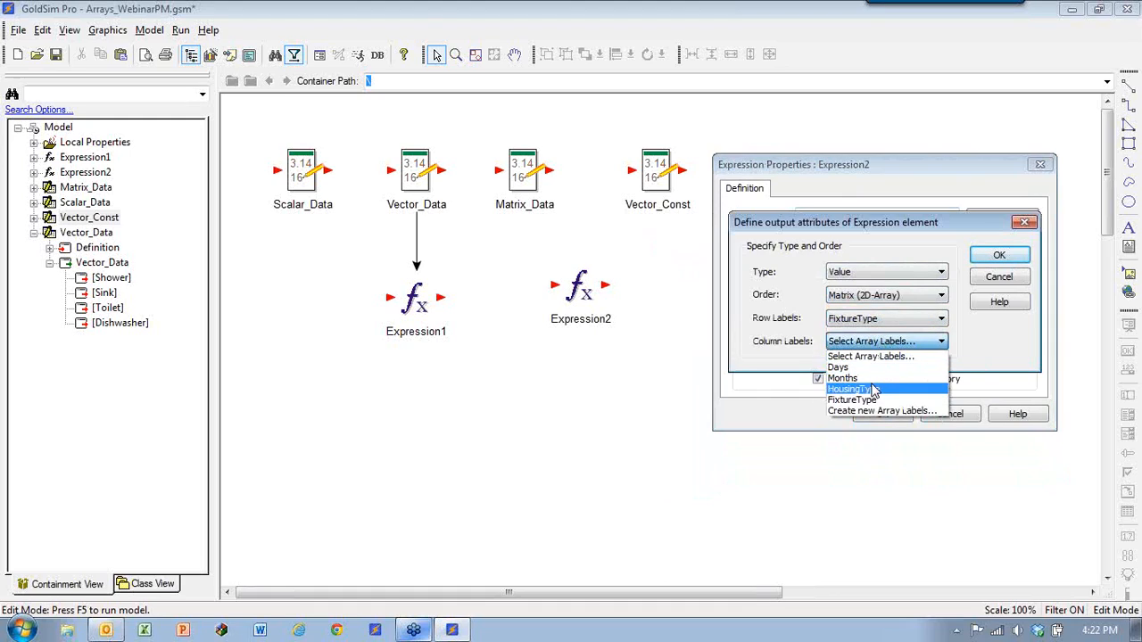
{"action": "left_click", "coordinate": [857, 388]}
{"action": "left_click", "coordinate": [999, 255]}
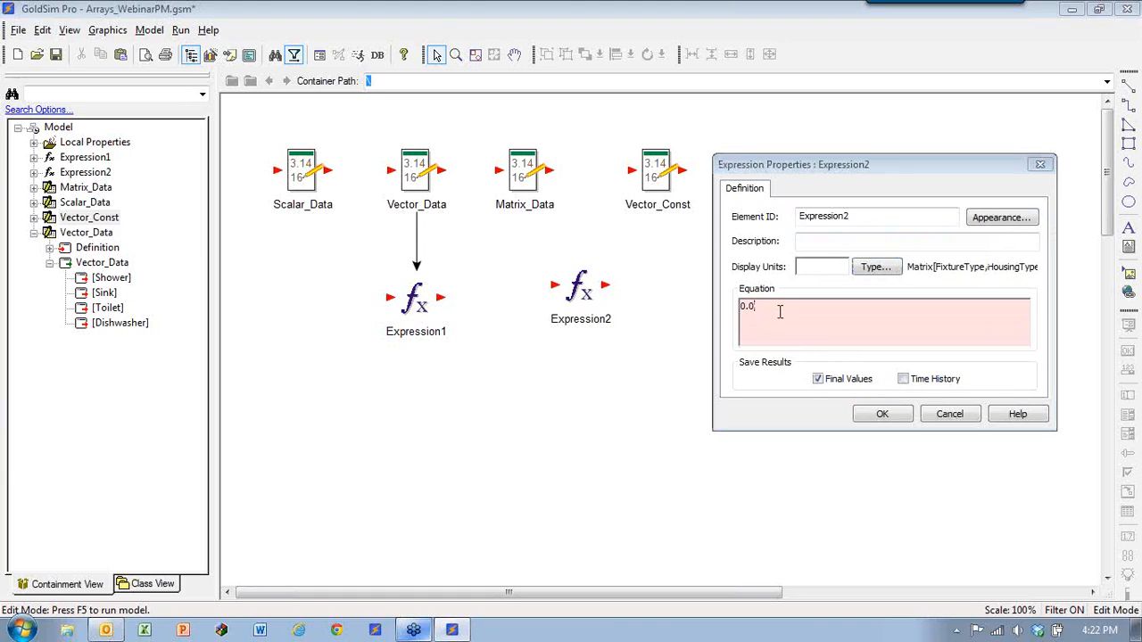
Step: Give Expression2 display units of $/d and the equation Matrix_Data * Vector_Const, and accept its properties
{"action": "type", "text": "M"}
{"action": "key", "text": "Return"}
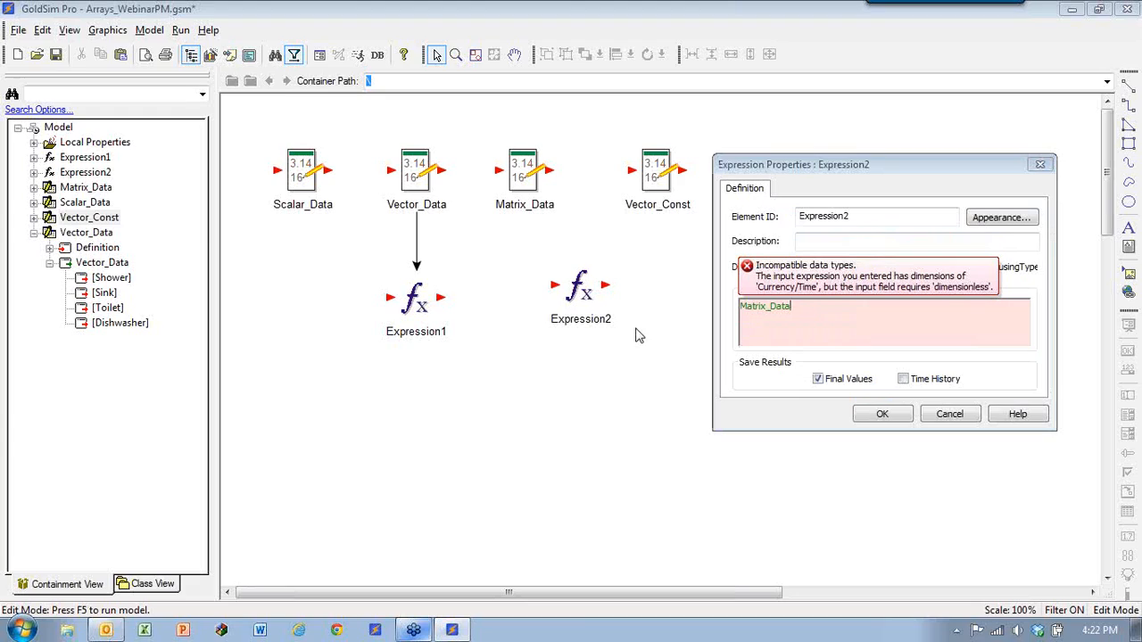
{"action": "left_click", "coordinate": [815, 267]}
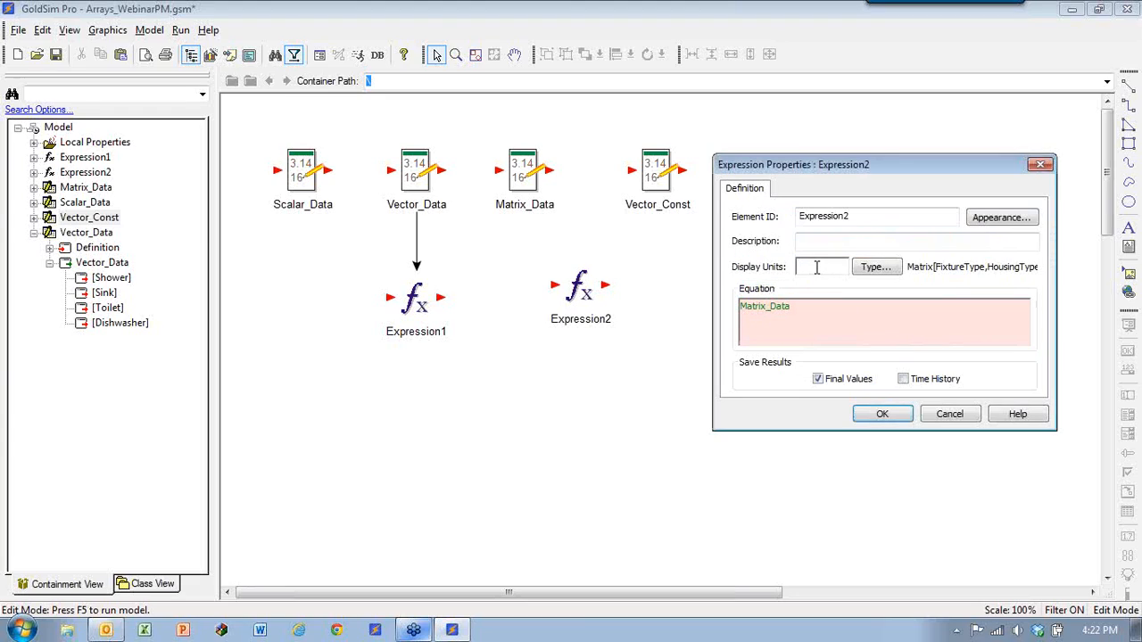
{"action": "type", "text": "$/d"}
{"action": "left_click", "coordinate": [851, 305]}
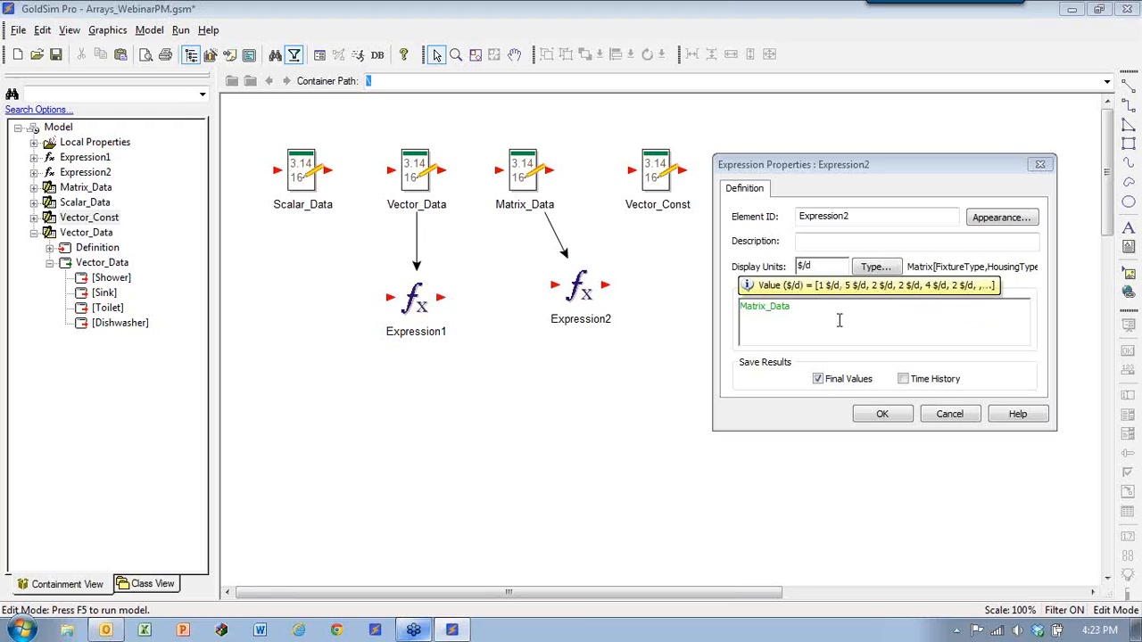
{"action": "type", "text": "* Vector_Const"}
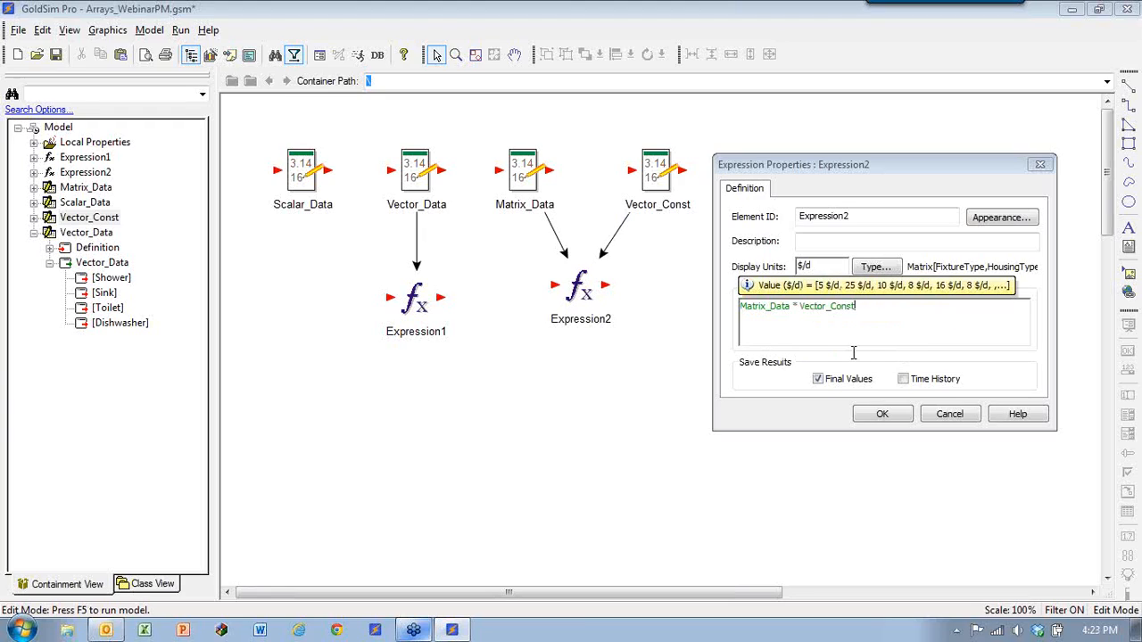
{"action": "left_click", "coordinate": [882, 414]}
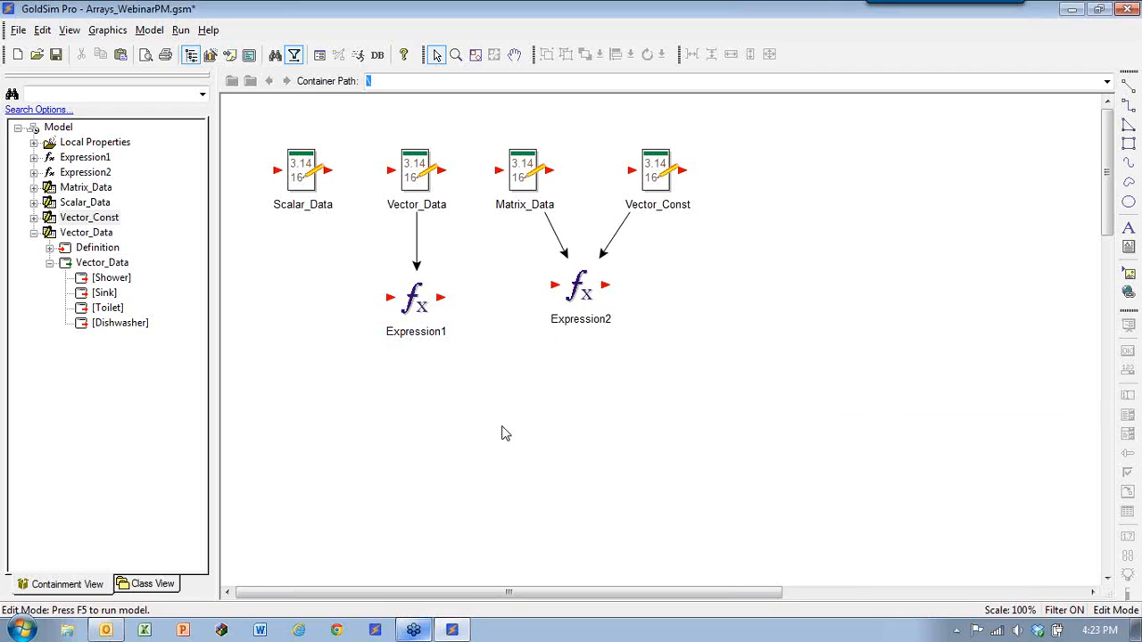
Step: Check the Vector_Data values and change Expression1's equation to Vector_Data[3], with its dialog moved clear of Vector_Data
{"action": "mouse_move", "coordinate": [411, 169]}
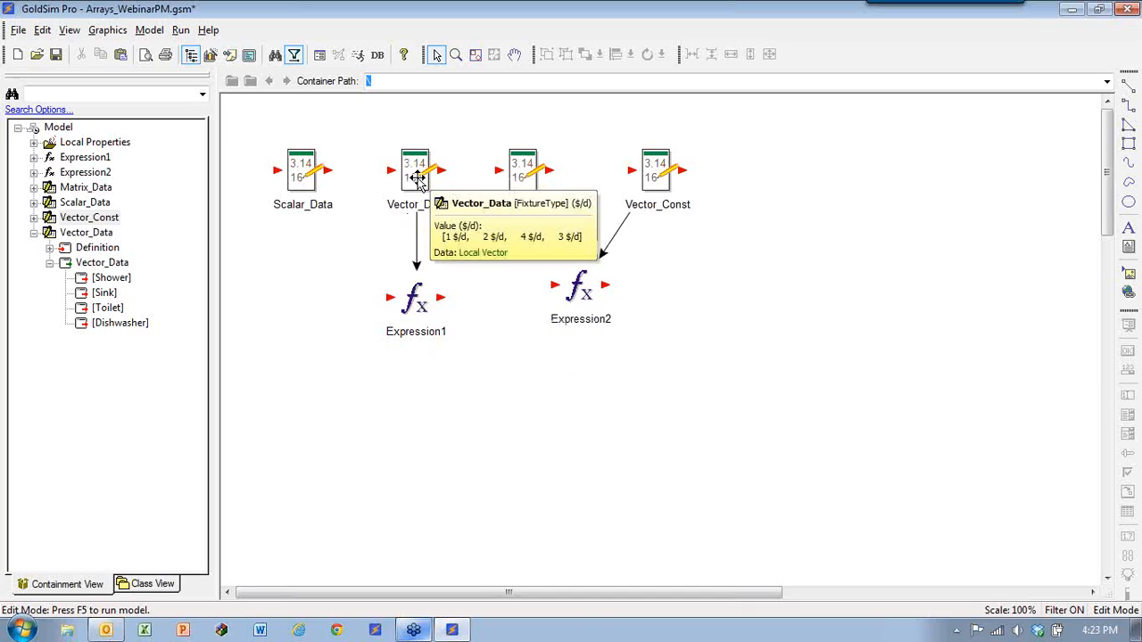
{"action": "double_click", "coordinate": [416, 301]}
{"action": "left_click_drag", "start_coordinate": [518, 183], "coordinate": [703, 139]}
{"action": "left_click_drag", "start_coordinate": [722, 282], "coordinate": [568, 328]}
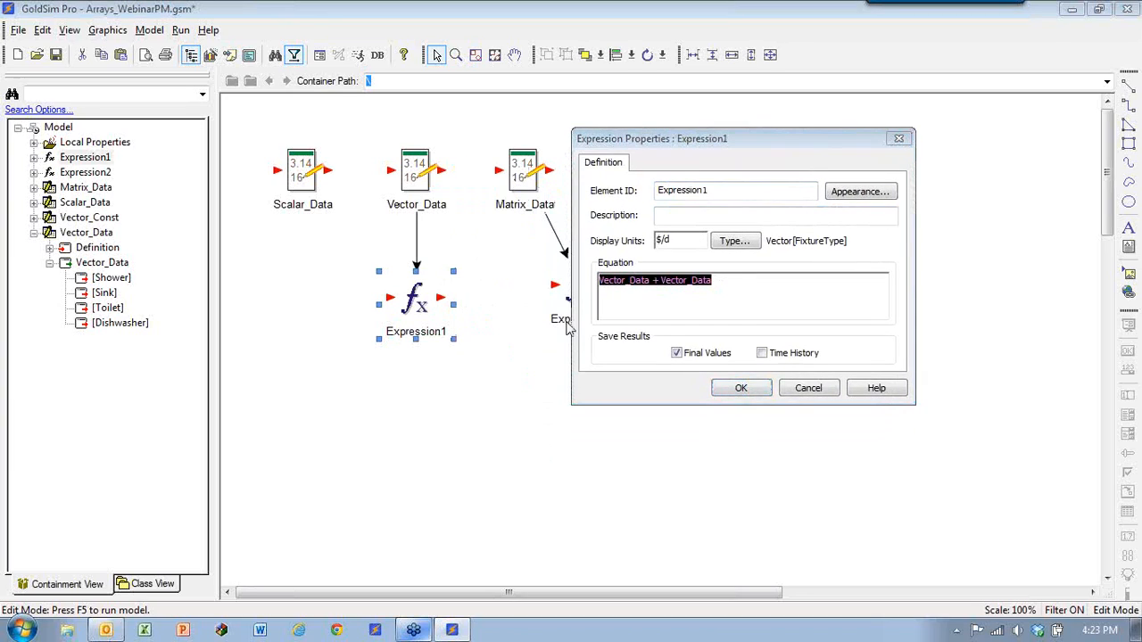
{"action": "type", "text": "V"}
{"action": "key", "text": "Return"}
{"action": "key", "text": "BackSpace"}
{"action": "key", "text": "BackSpace"}
{"action": "key", "text": "BackSpace"}
{"action": "key", "text": "BackSpace"}
{"action": "key", "text": "BackSpace"}
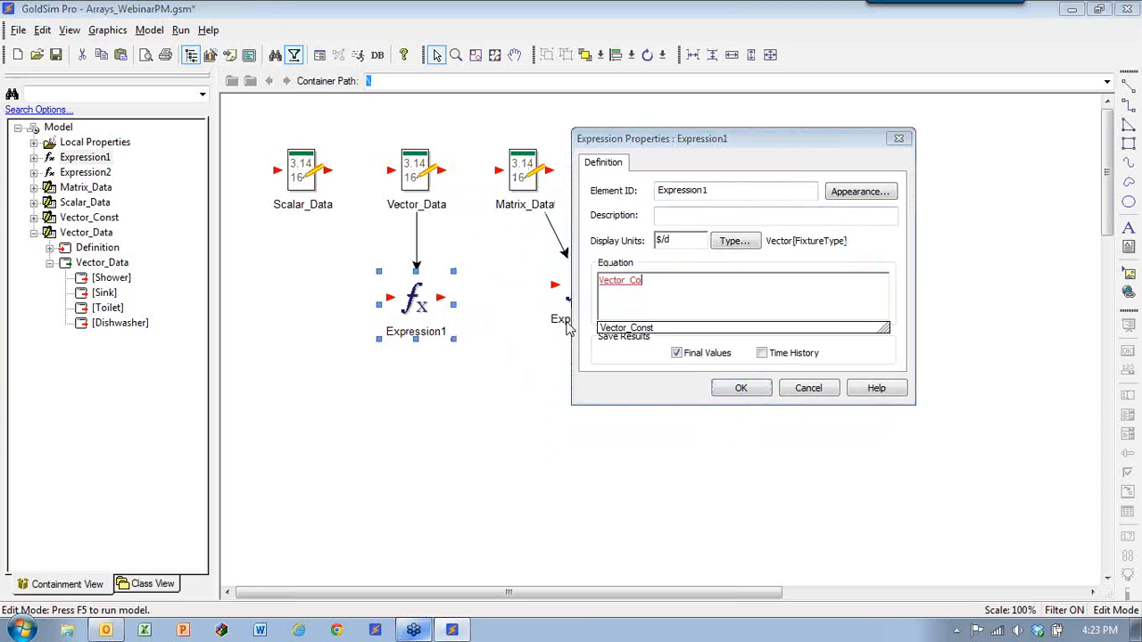
{"action": "key", "text": "Down"}
{"action": "key", "text": "Return"}
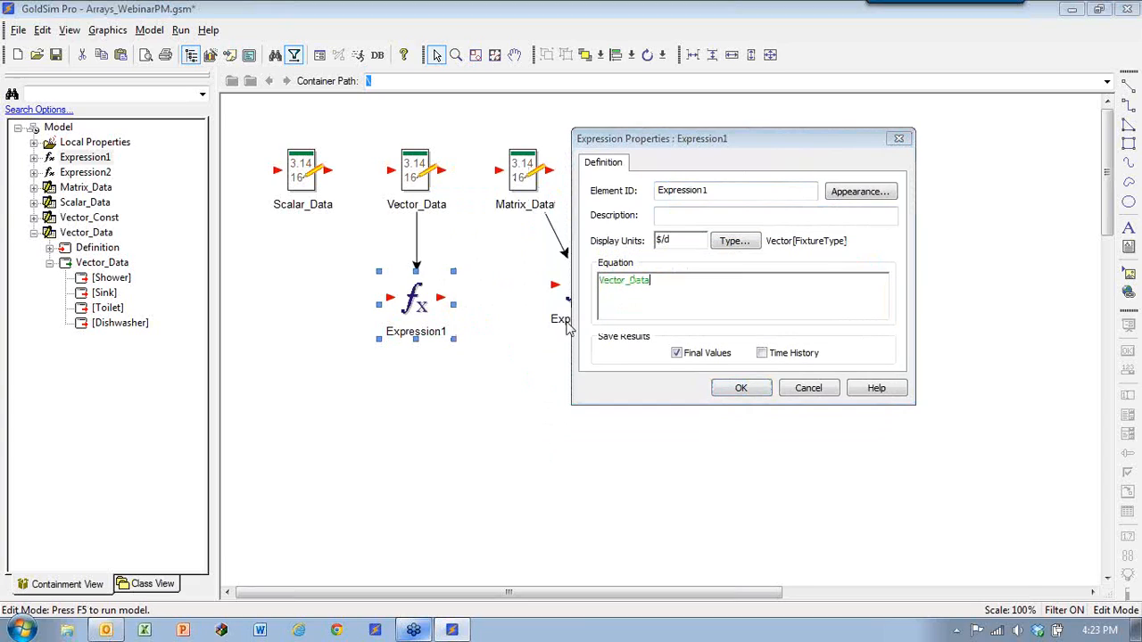
{"action": "type", "text": "[3]"}
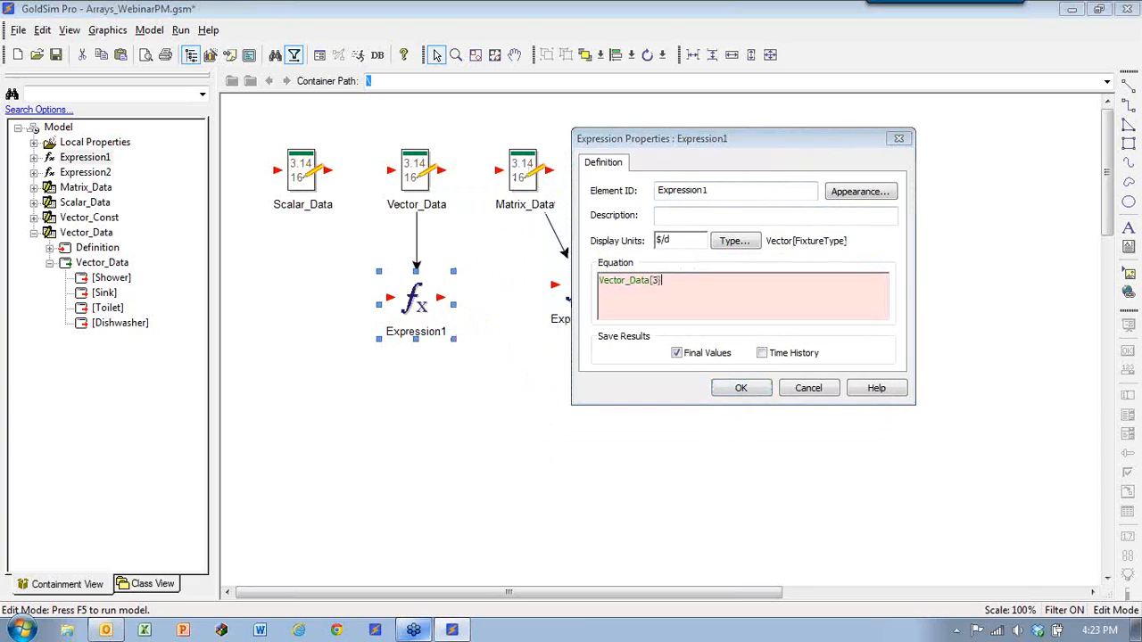
Step: Change Expression1's output order to Scalar and check the equation's current value
{"action": "left_click", "coordinate": [728, 242]}
{"action": "left_click", "coordinate": [724, 270]}
{"action": "left_click", "coordinate": [723, 276]}
{"action": "left_click", "coordinate": [858, 229]}
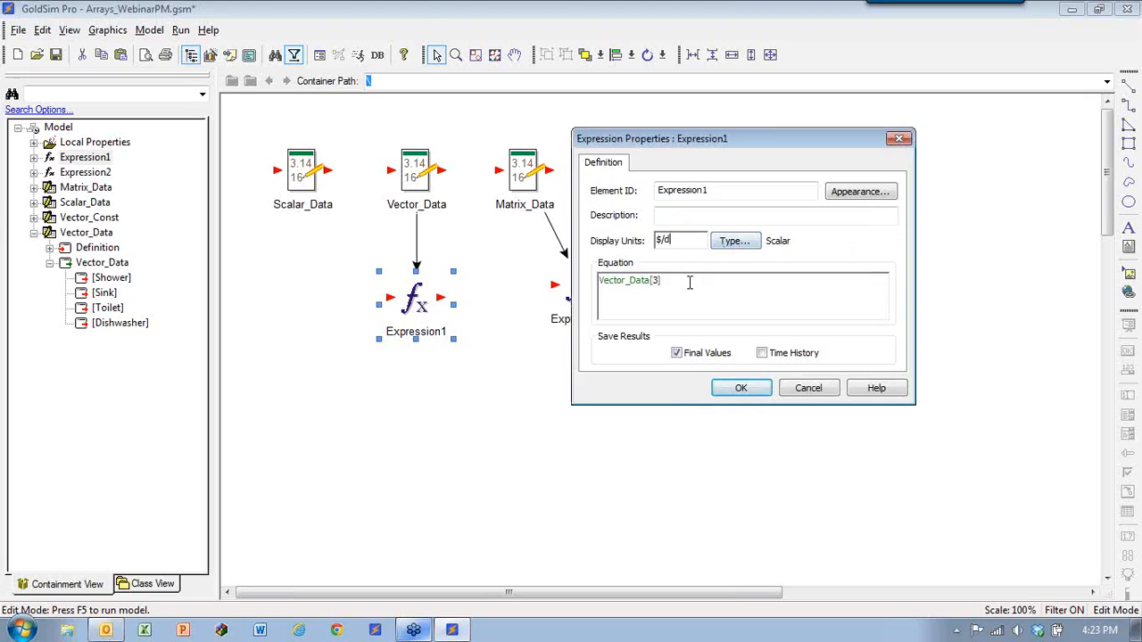
{"action": "left_click", "coordinate": [732, 297]}
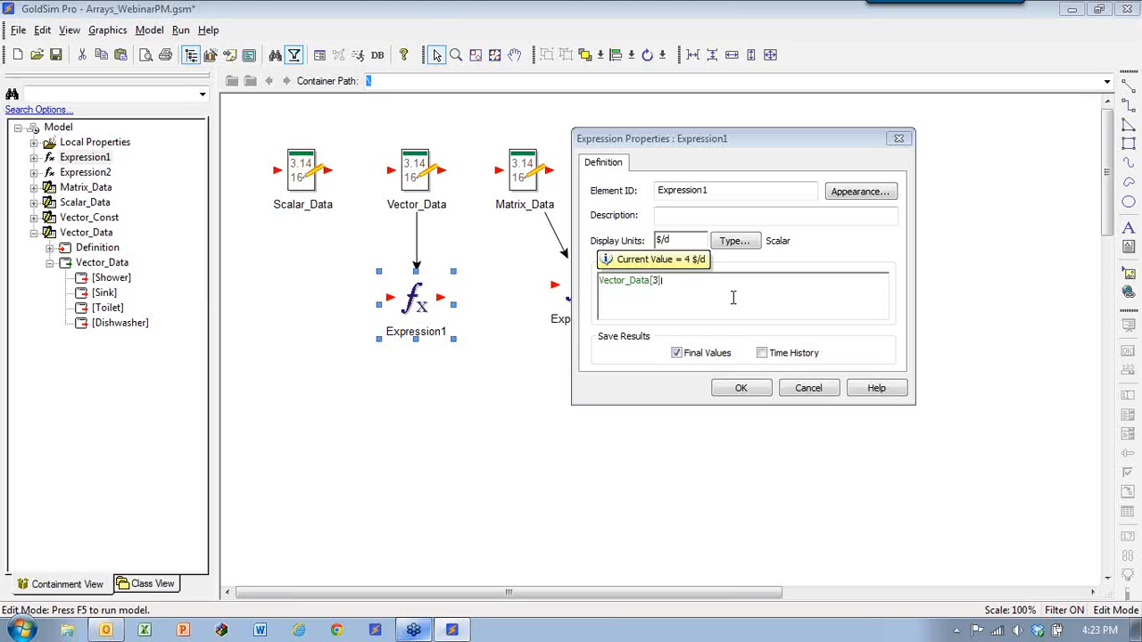
Step: Change Expression1's equation to the out-of-range index Vector_Data[0] and accept it
{"action": "key", "text": "BackSpace"}
{"action": "type", "text": "1"}
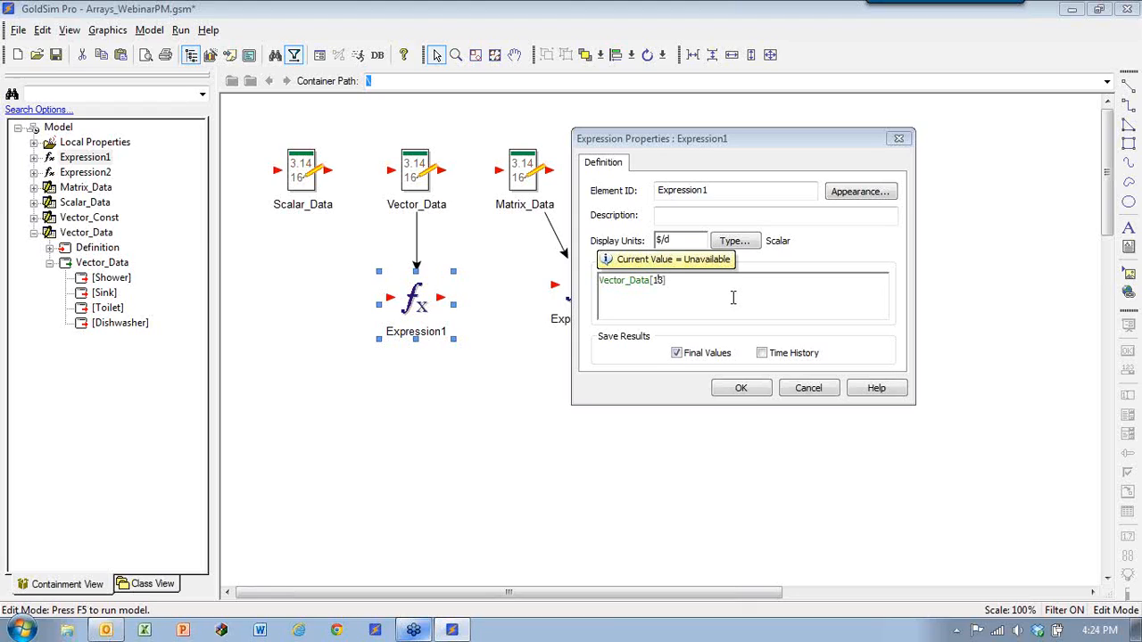
{"action": "key", "text": "Delete"}
{"action": "key", "text": "BackSpace"}
{"action": "type", "text": "0"}
{"action": "left_click", "coordinate": [740, 388]}
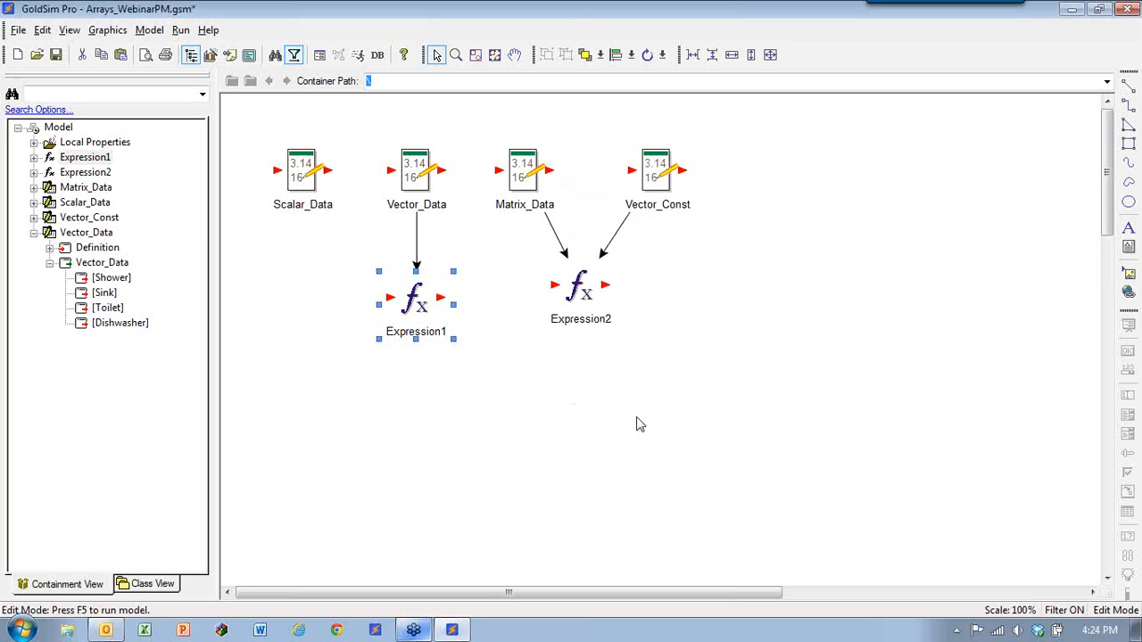
Step: Run the model, trace the reported error to its source element, and return to edit mode
{"action": "key", "text": "F5"}
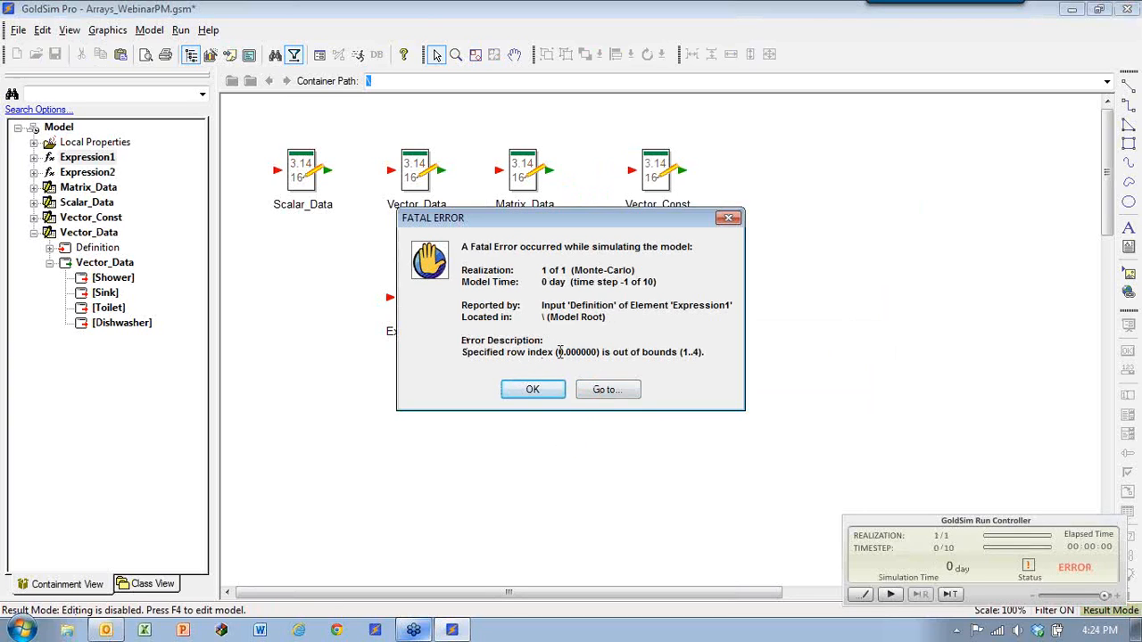
{"action": "left_click_drag", "start_coordinate": [562, 221], "coordinate": [657, 165]}
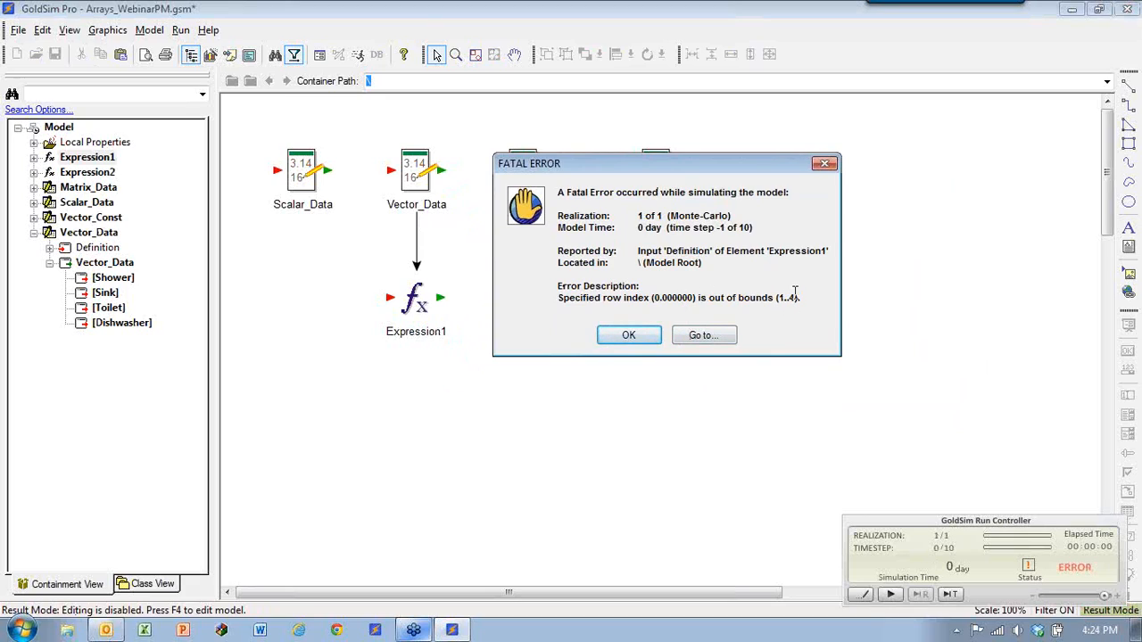
{"action": "left_click", "coordinate": [697, 337]}
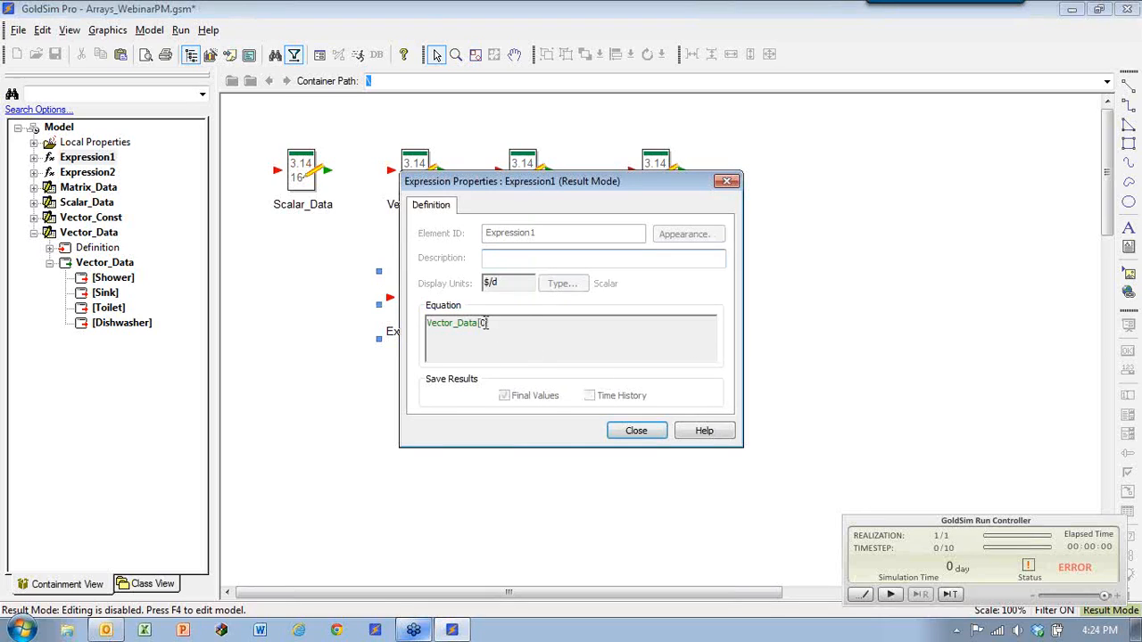
{"action": "left_click", "coordinate": [636, 430]}
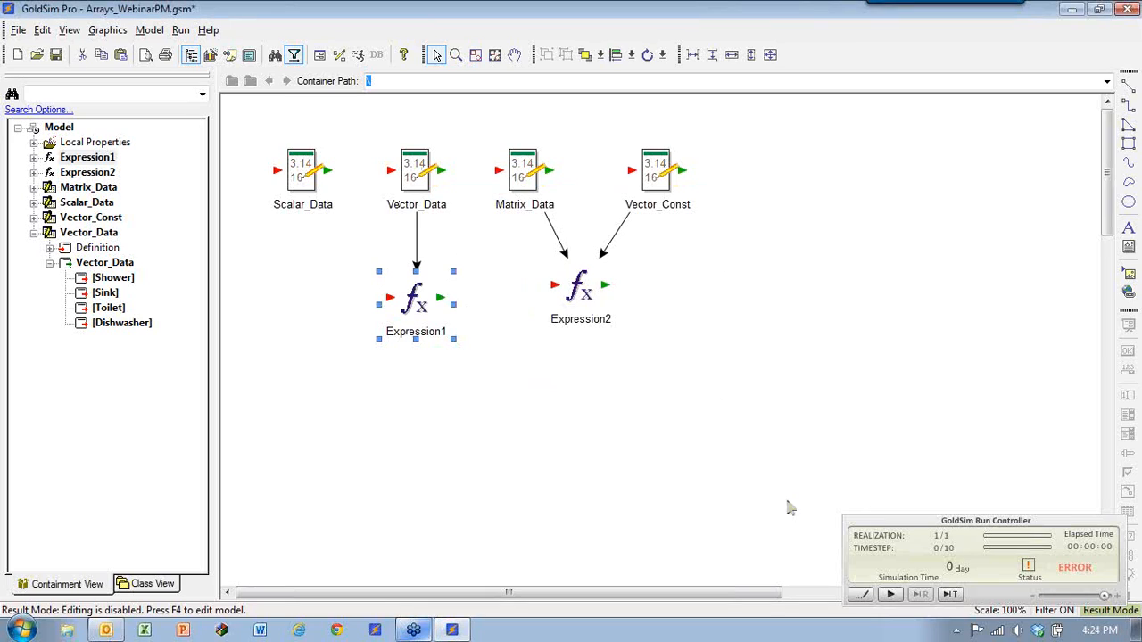
{"action": "left_click", "coordinate": [861, 594]}
{"action": "left_click", "coordinate": [563, 369]}
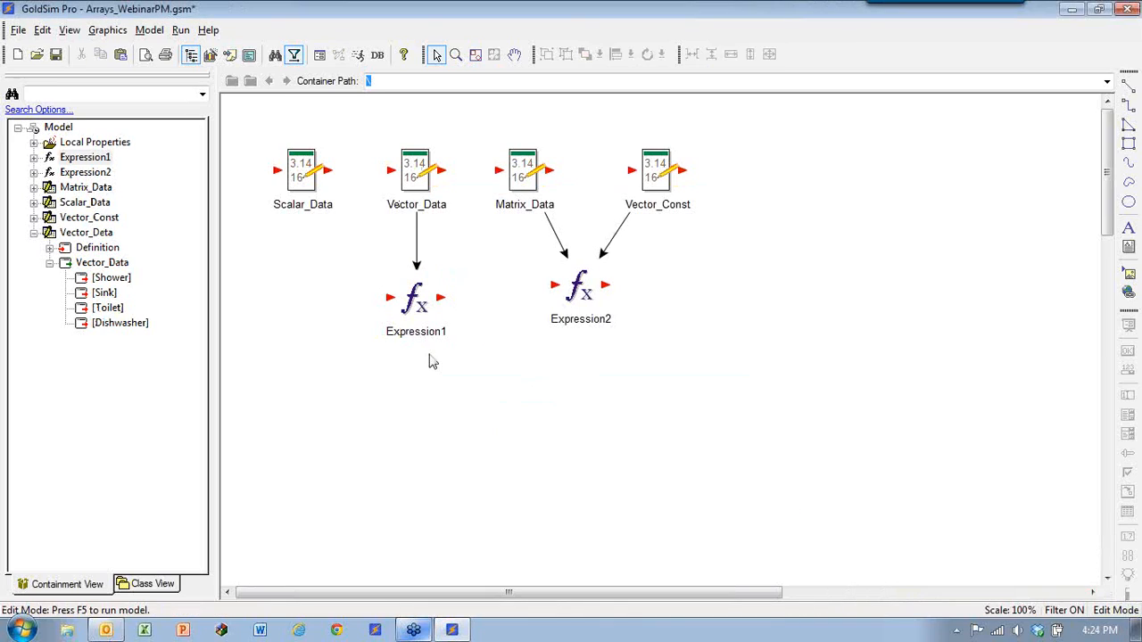
Step: Change Expression1's equation to Vector_Data[dishwasher] and accept its properties
{"action": "double_click", "coordinate": [416, 301]}
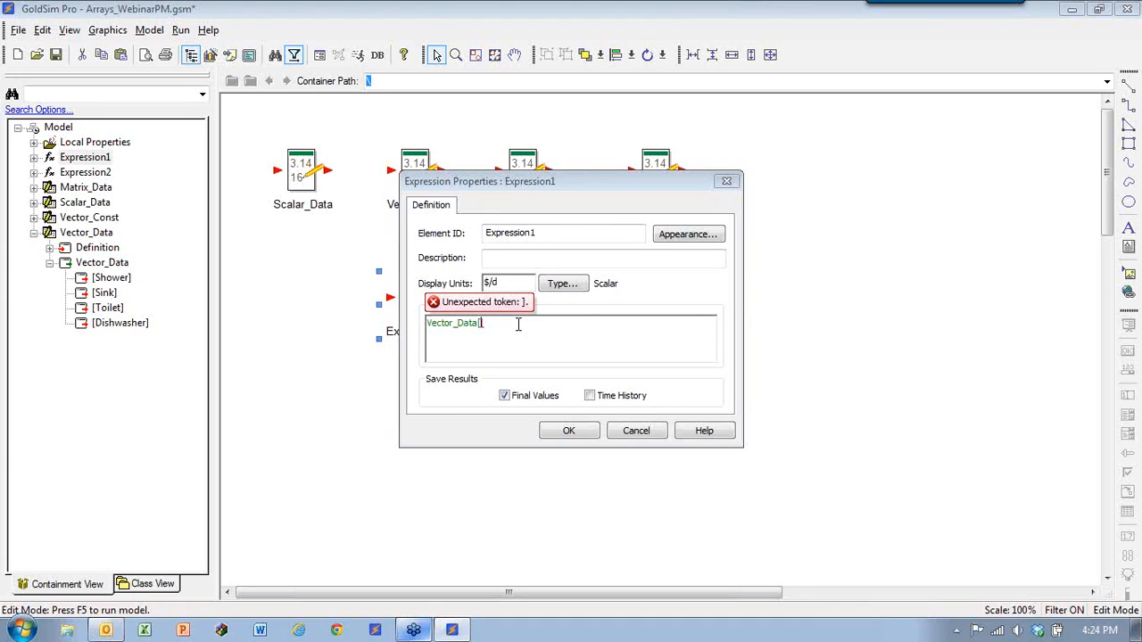
{"action": "type", "text": "d"}
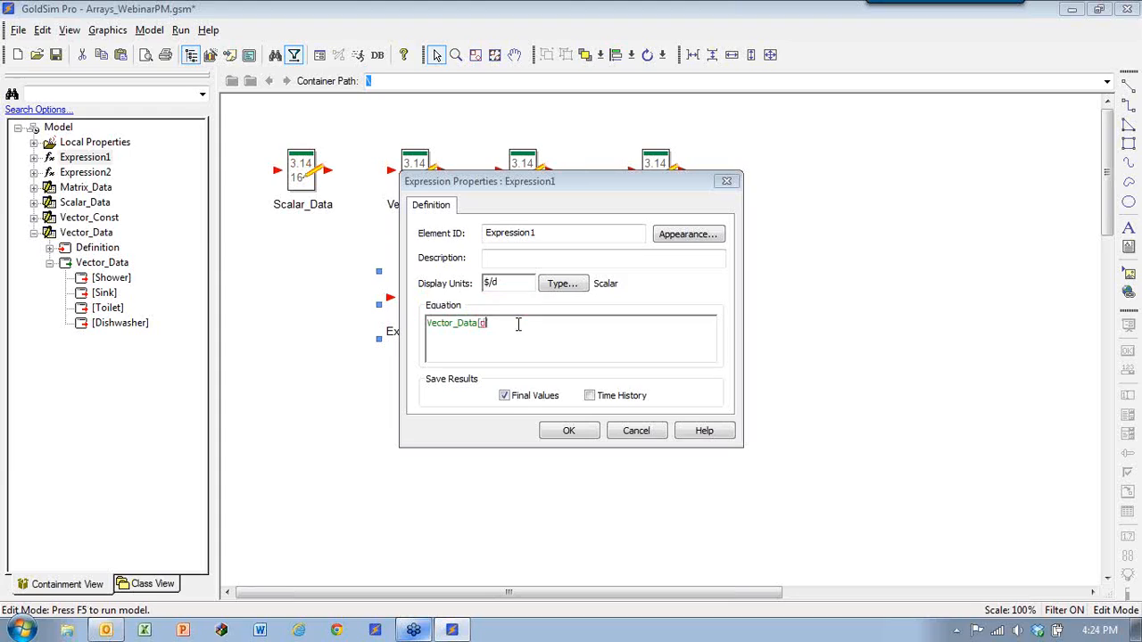
{"action": "type", "text": "aishwasher"}
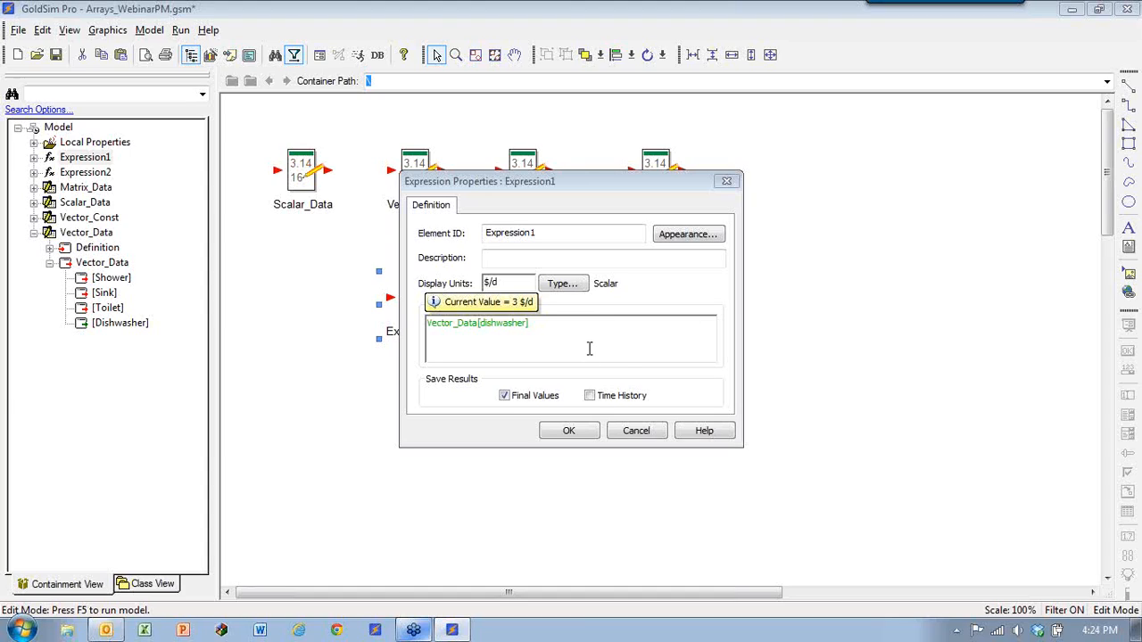
{"action": "left_click", "coordinate": [581, 432]}
Step: Examine the cell values defined in the Matrix_Data element, highlight its first column, and close its properties
{"action": "mouse_move", "coordinate": [522, 178]}
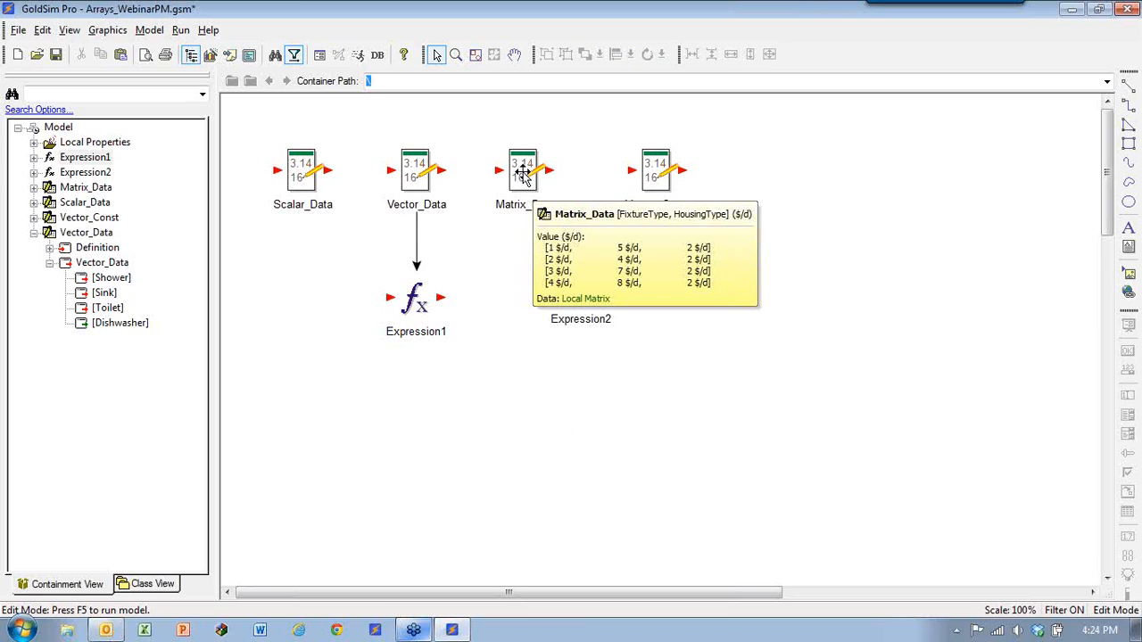
{"action": "double_click", "coordinate": [522, 174]}
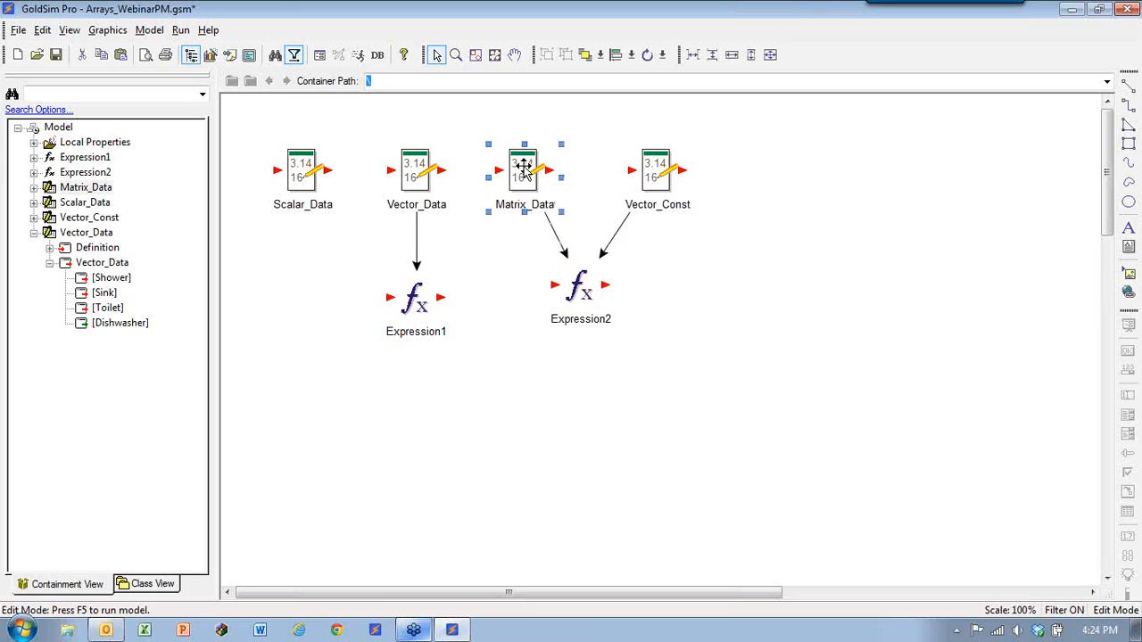
{"action": "left_click", "coordinate": [694, 304]}
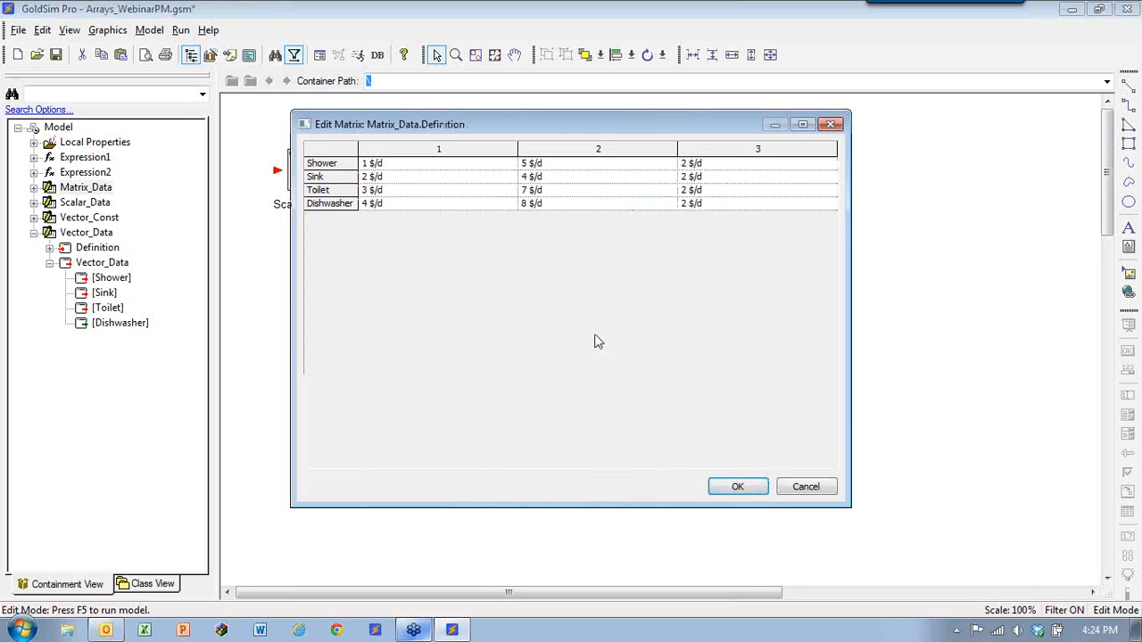
{"action": "left_click", "coordinate": [346, 177]}
{"action": "left_click", "coordinate": [386, 154]}
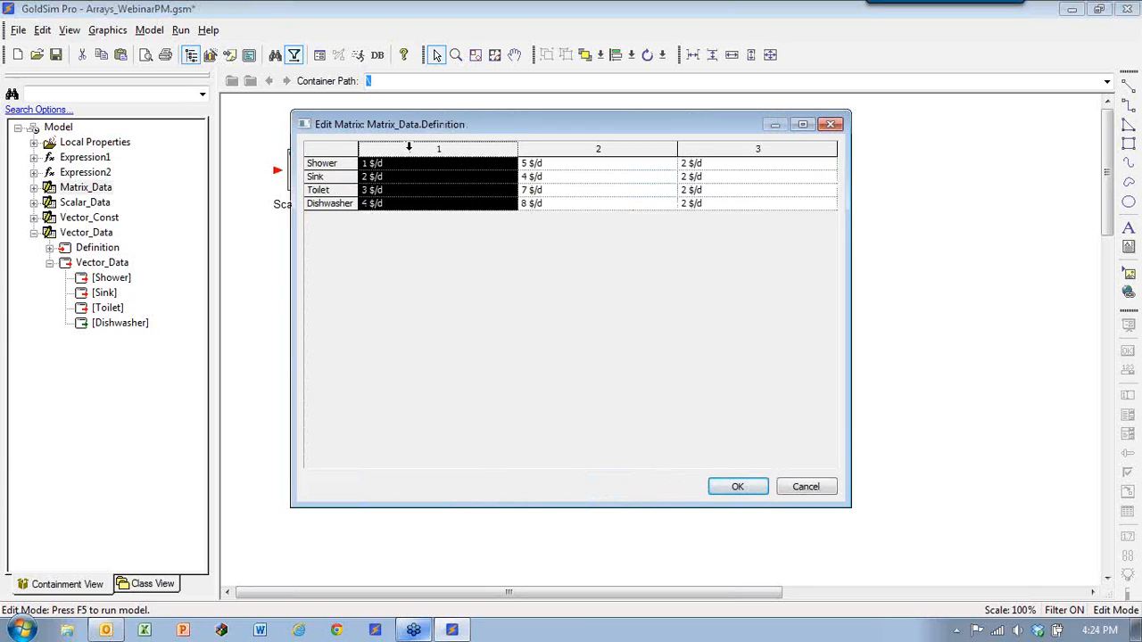
{"action": "left_click", "coordinate": [734, 490]}
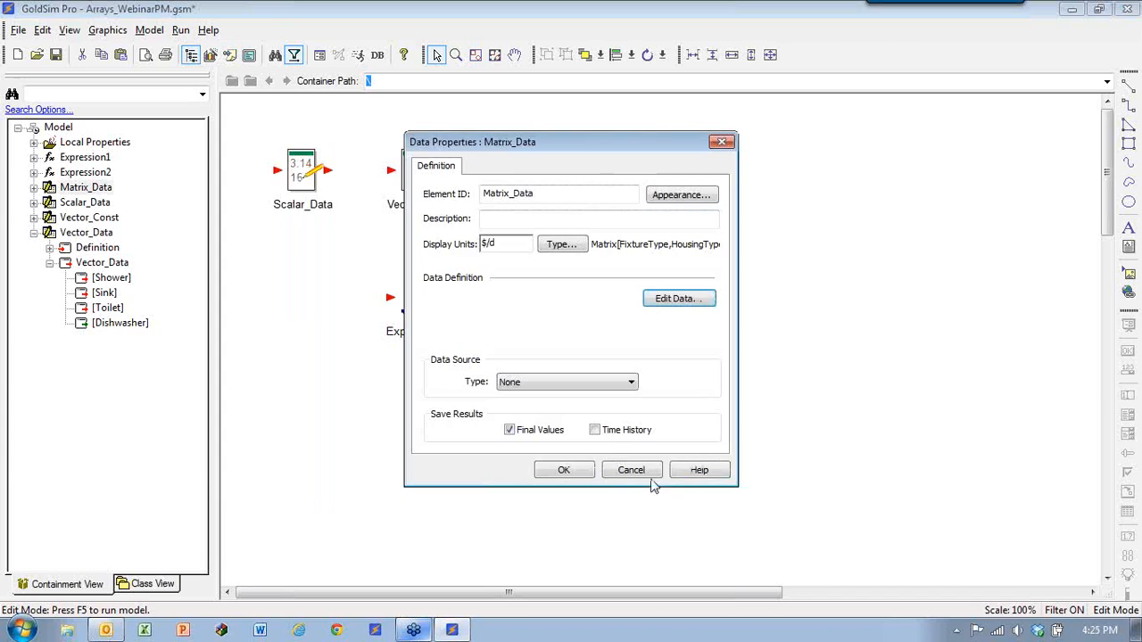
{"action": "left_click", "coordinate": [574, 466]}
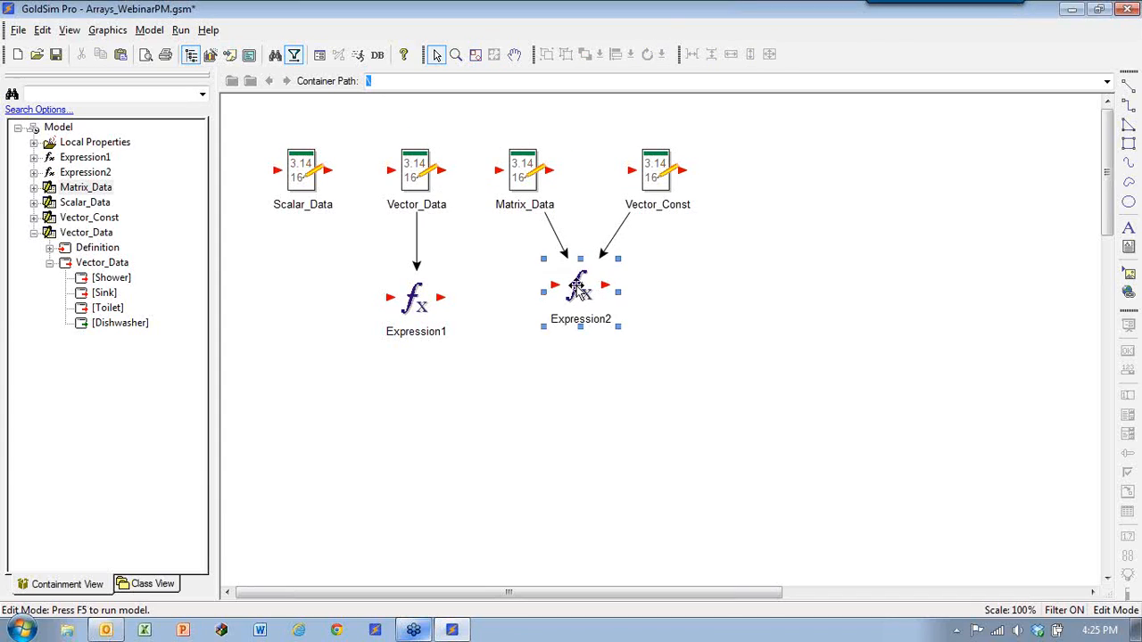
Step: Change Expression2's output order to Vector (1D-Array)
{"action": "double_click", "coordinate": [580, 289]}
{"action": "left_click_drag", "start_coordinate": [562, 186], "coordinate": [856, 142]}
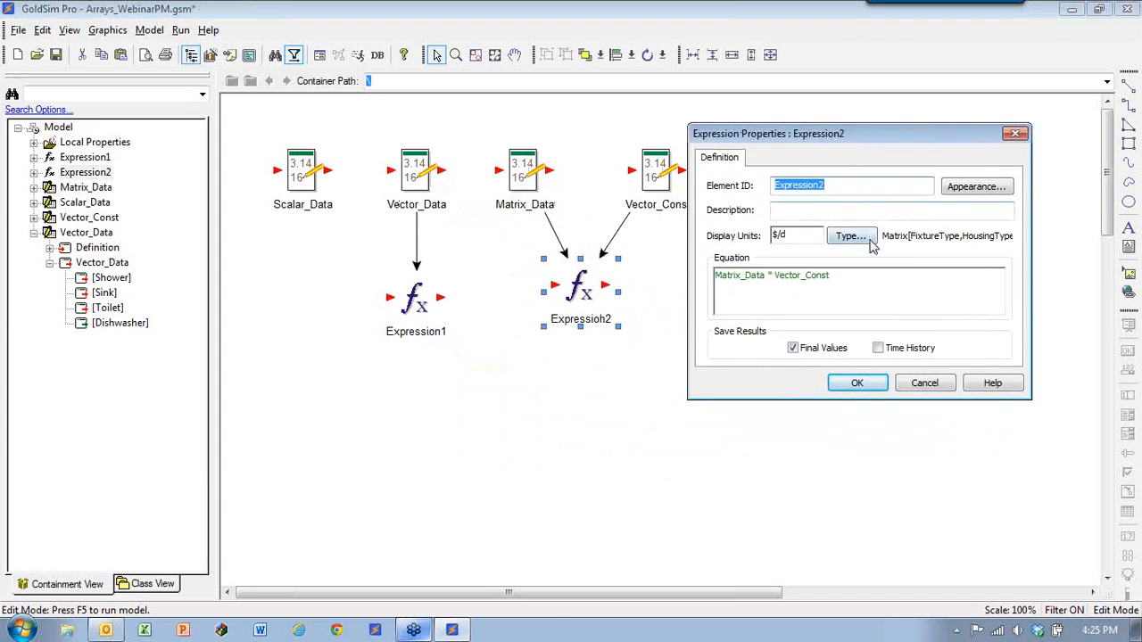
{"action": "left_click", "coordinate": [851, 238]}
{"action": "left_click", "coordinate": [837, 265]}
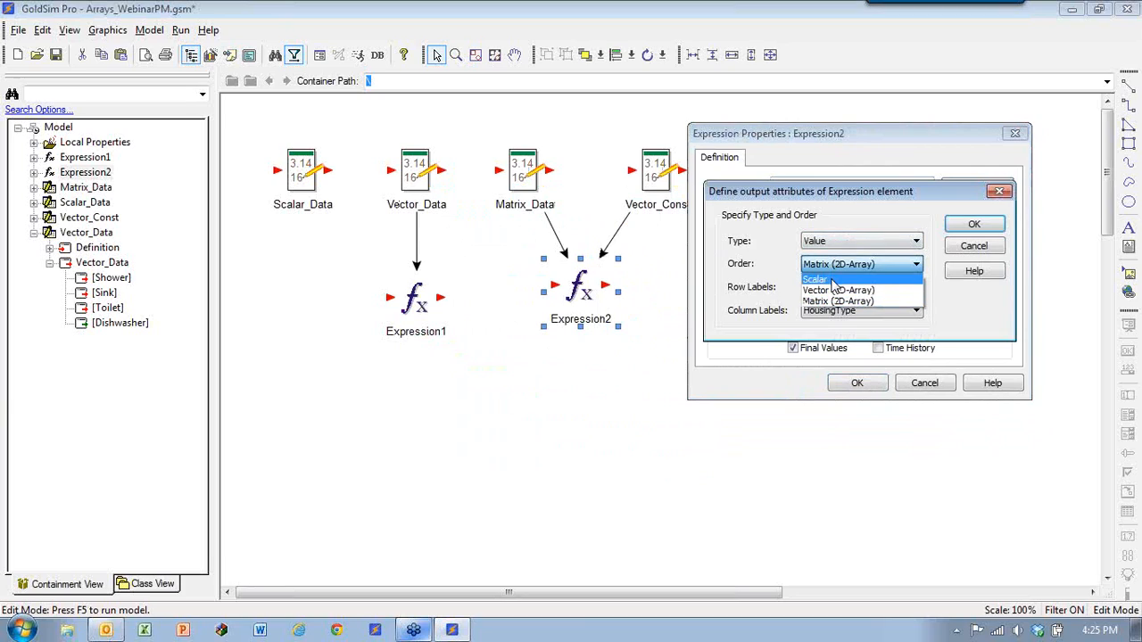
{"action": "left_click", "coordinate": [839, 290]}
{"action": "left_click", "coordinate": [975, 224]}
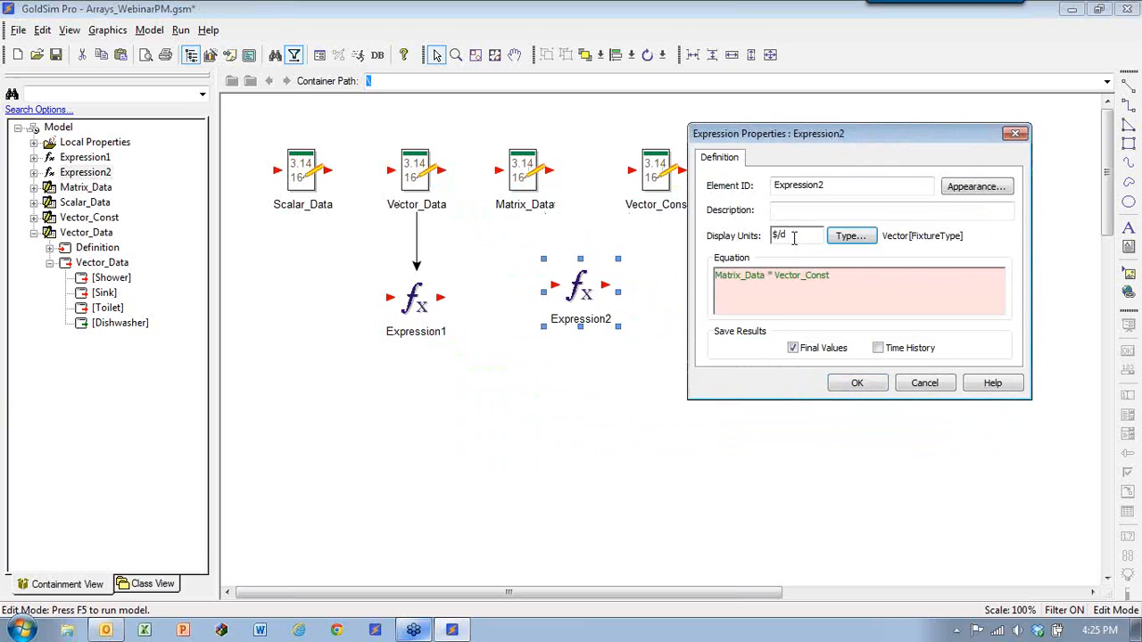
Step: Replace Expression2's equation with Matrix_Data[*, 2] and accept its properties
{"action": "left_click_drag", "start_coordinate": [854, 276], "coordinate": [711, 297]}
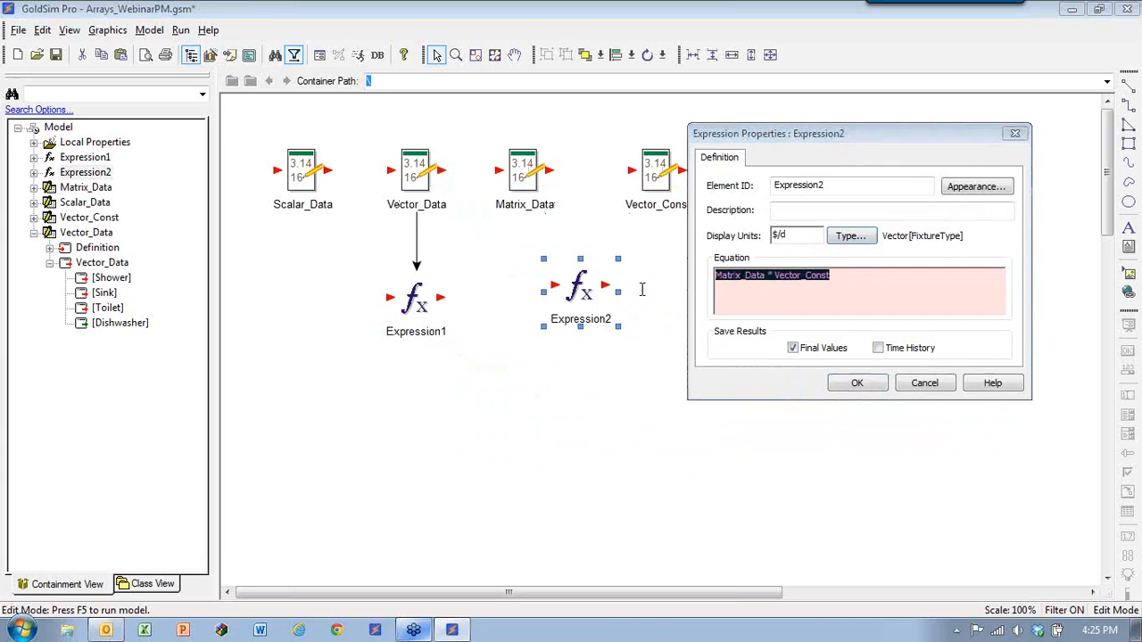
{"action": "type", "text": "M"}
{"action": "key", "text": "Return"}
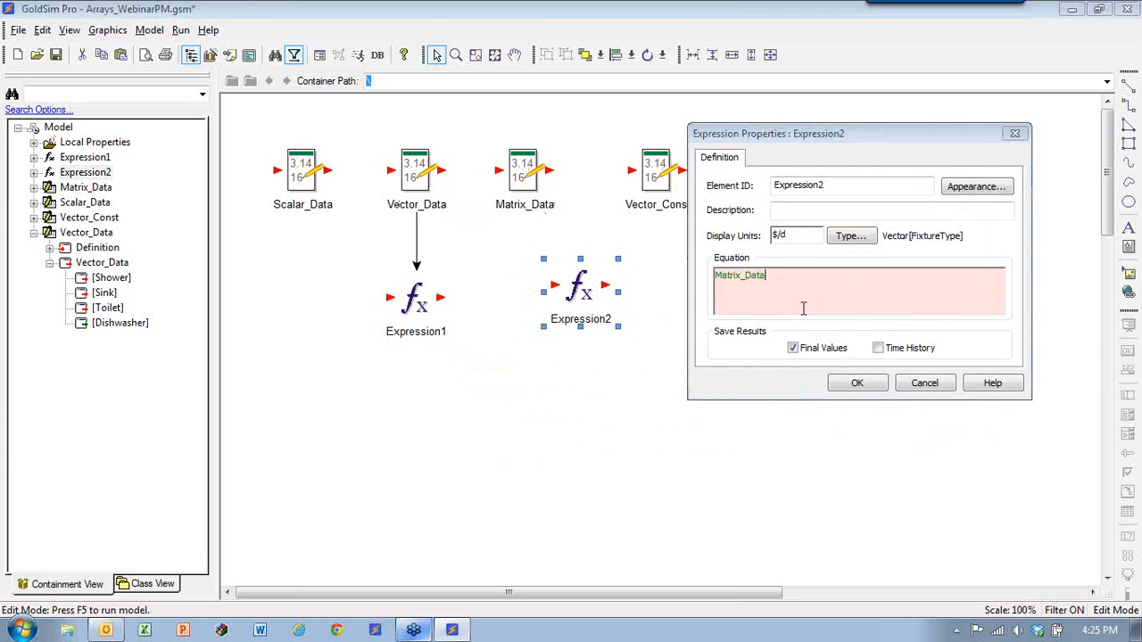
{"action": "type", "text": "["}
{"action": "type", "text": "*"}
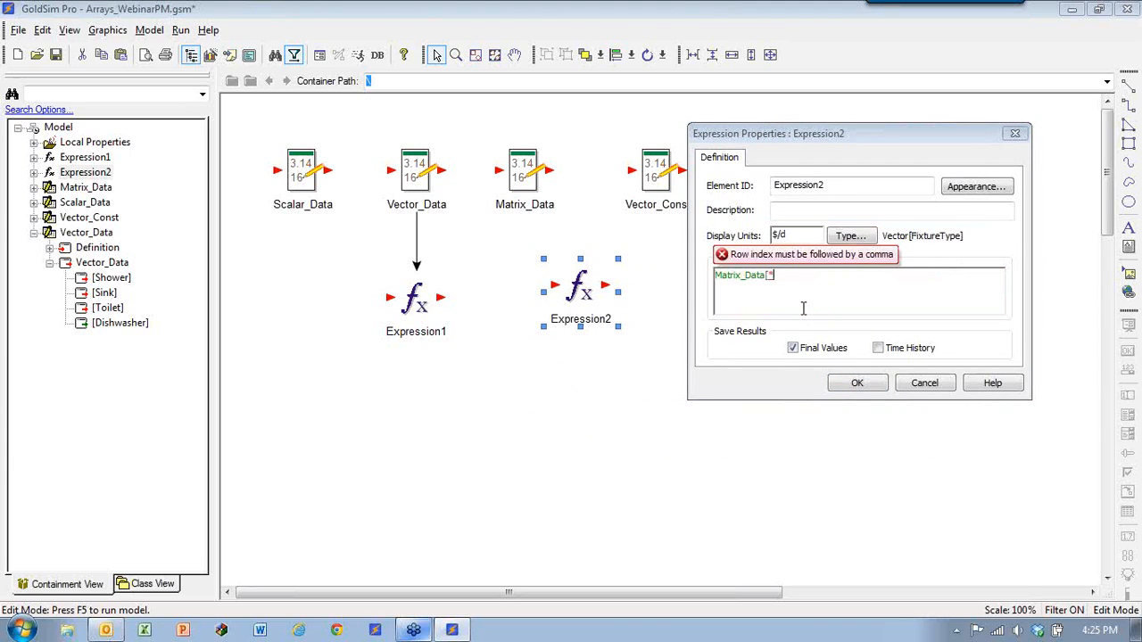
{"action": "type", "text": ", 2]"}
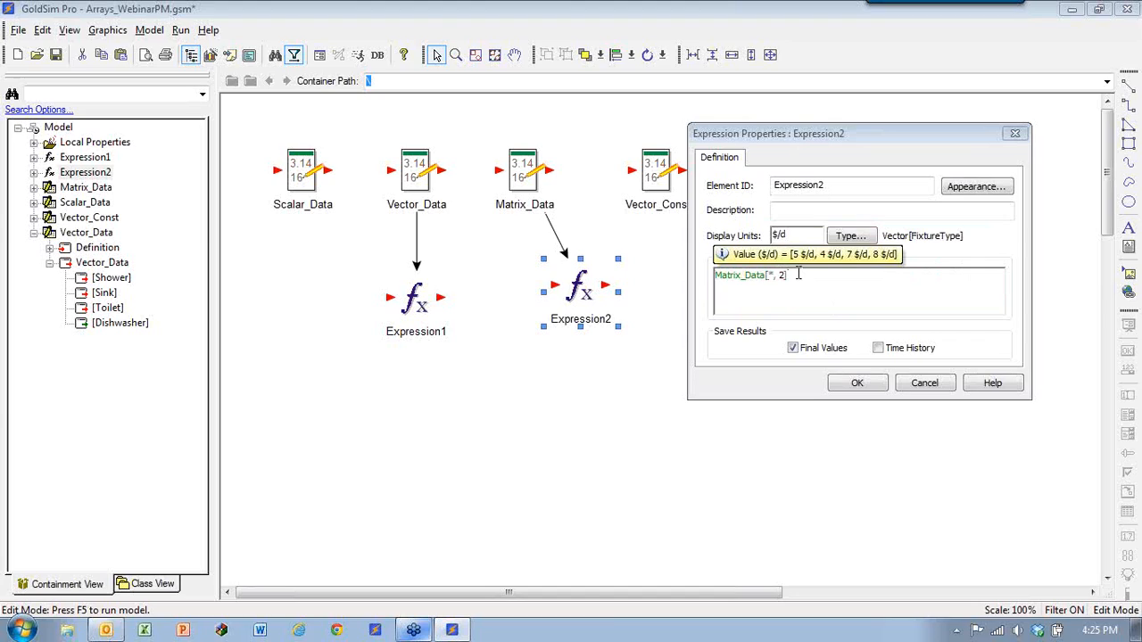
{"action": "left_click", "coordinate": [854, 384]}
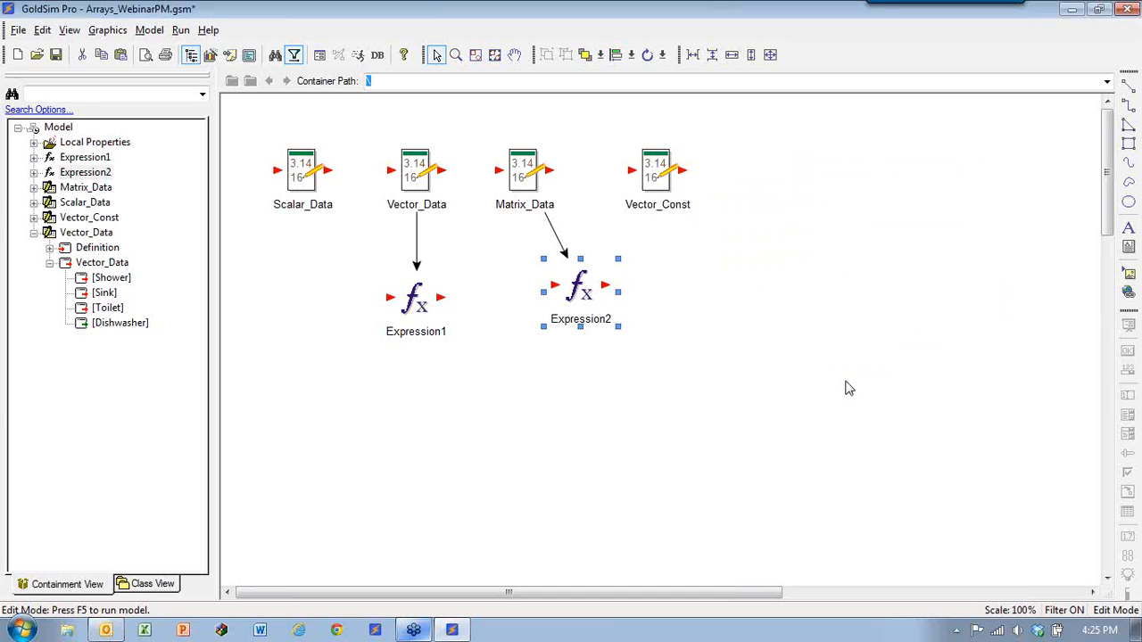
Step: Examine the second column of Matrix_Data's matrix definition and close its properties
{"action": "double_click", "coordinate": [523, 169]}
{"action": "left_click", "coordinate": [697, 298]}
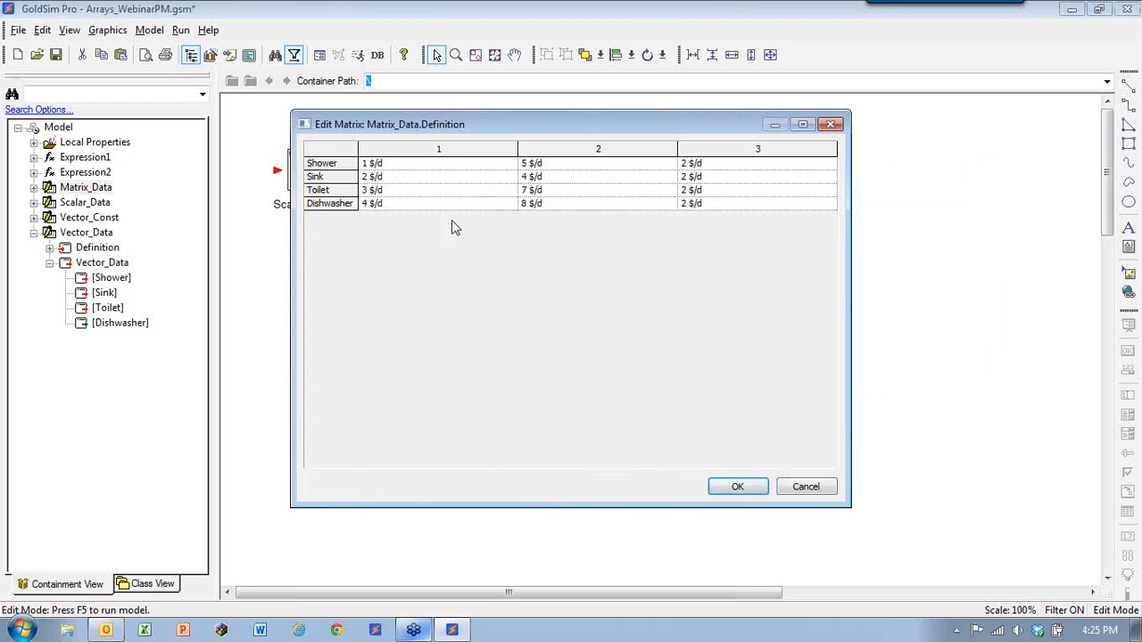
{"action": "left_click", "coordinate": [541, 150]}
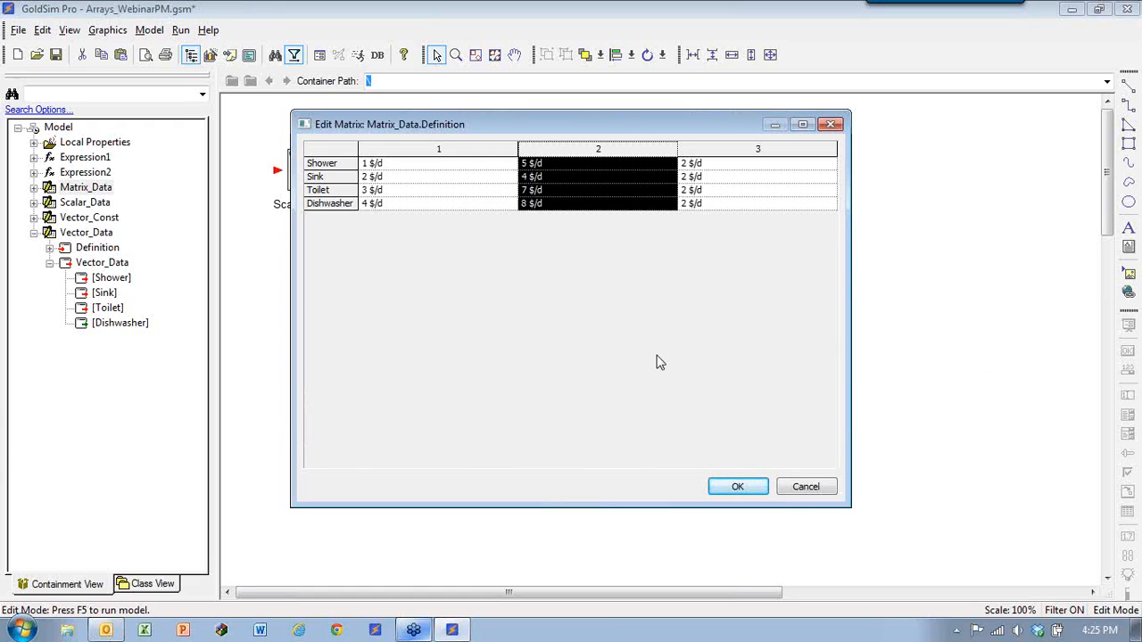
{"action": "left_click", "coordinate": [729, 494]}
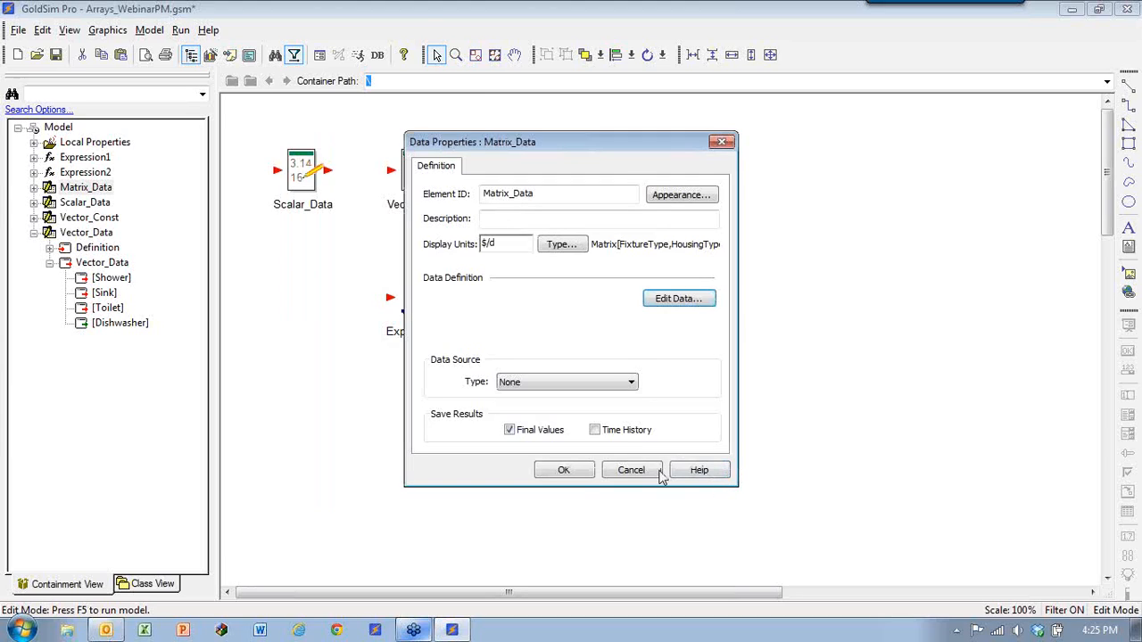
{"action": "left_click", "coordinate": [574, 474]}
Step: Change the row labels of Expression2's vector output to HousingType
{"action": "double_click", "coordinate": [578, 290]}
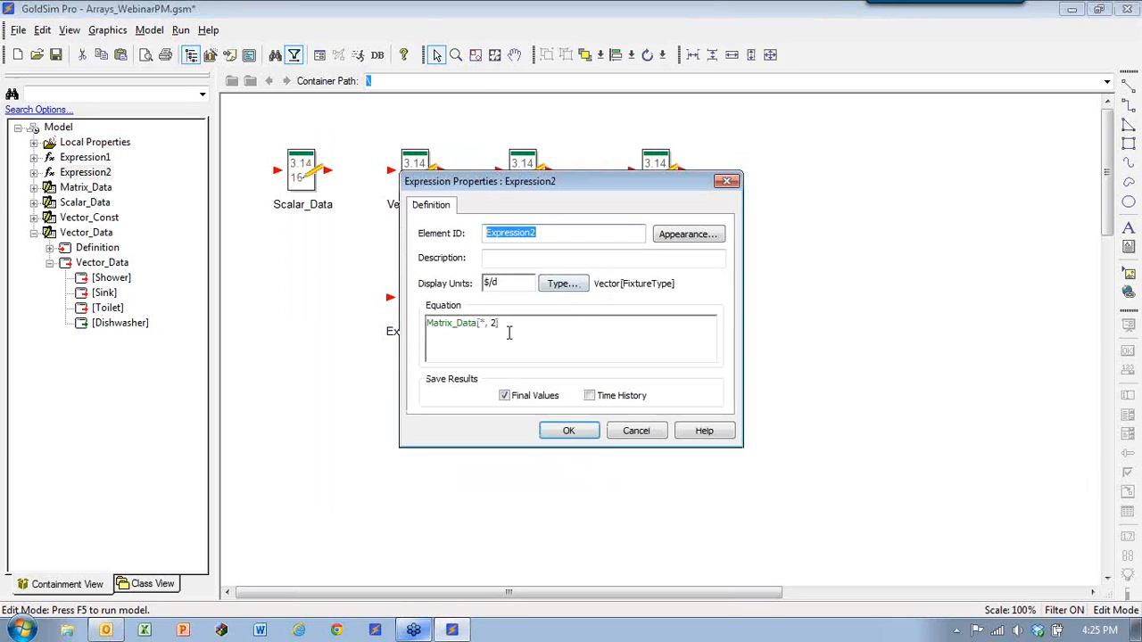
{"action": "left_click", "coordinate": [484, 323]}
{"action": "double_click", "coordinate": [484, 322]}
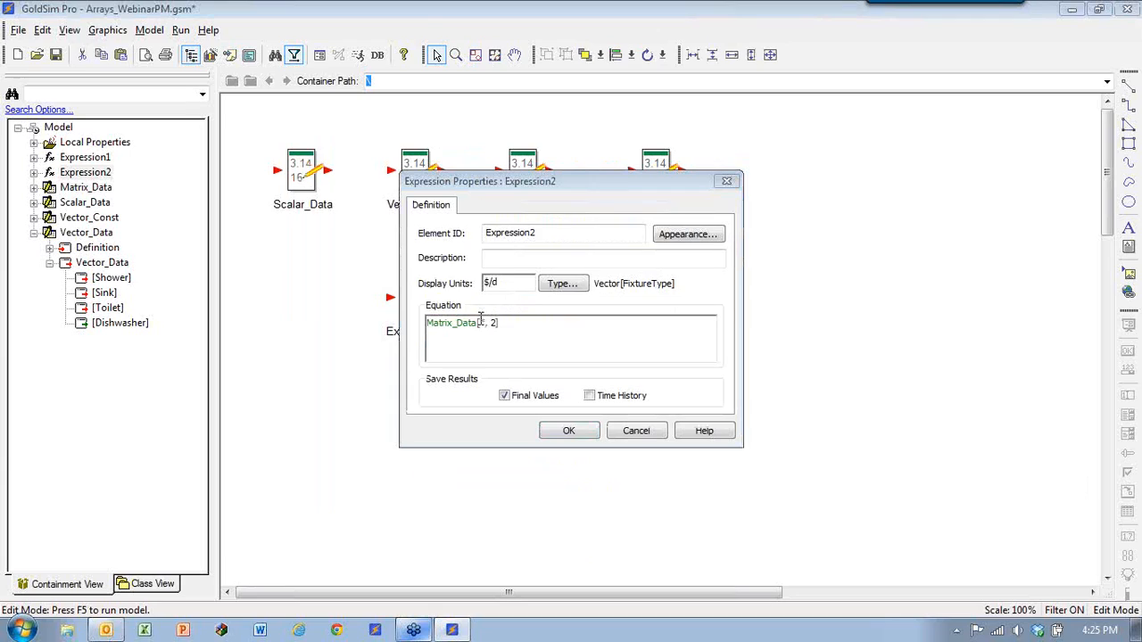
{"action": "type", "text": "*"}
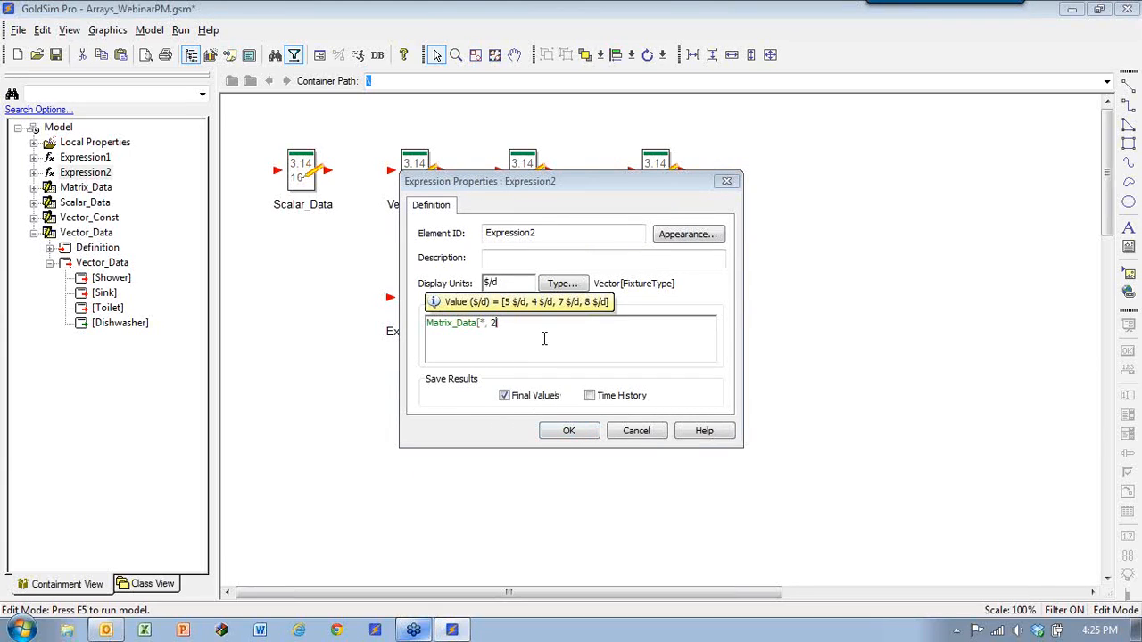
{"action": "left_click", "coordinate": [560, 284]}
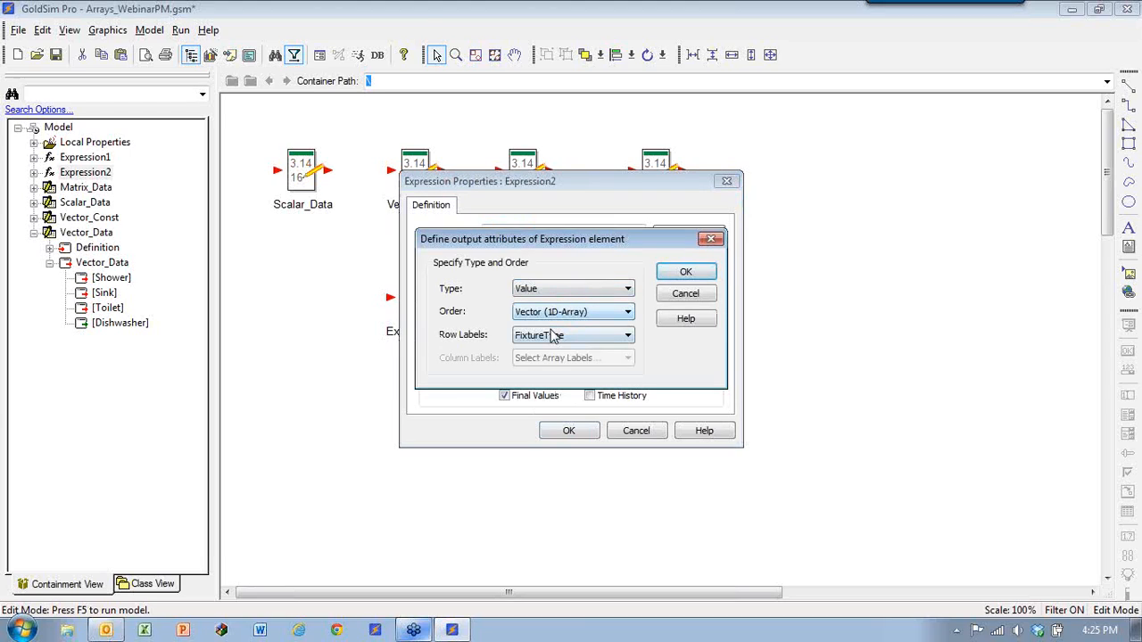
{"action": "left_click", "coordinate": [625, 335]}
{"action": "left_click", "coordinate": [571, 385]}
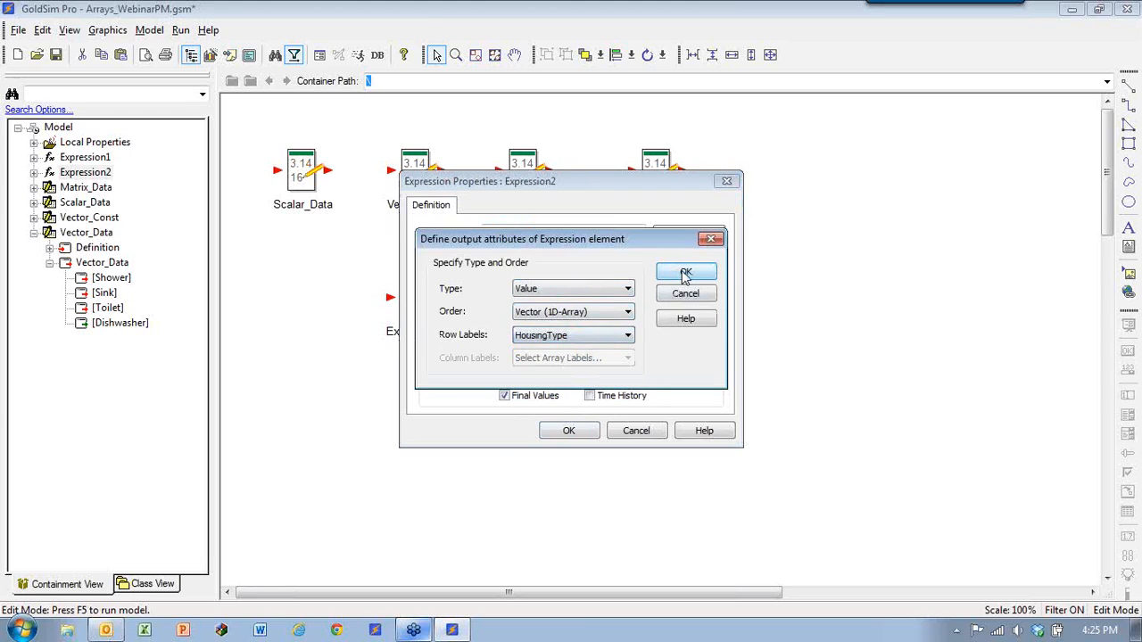
{"action": "left_click", "coordinate": [680, 272]}
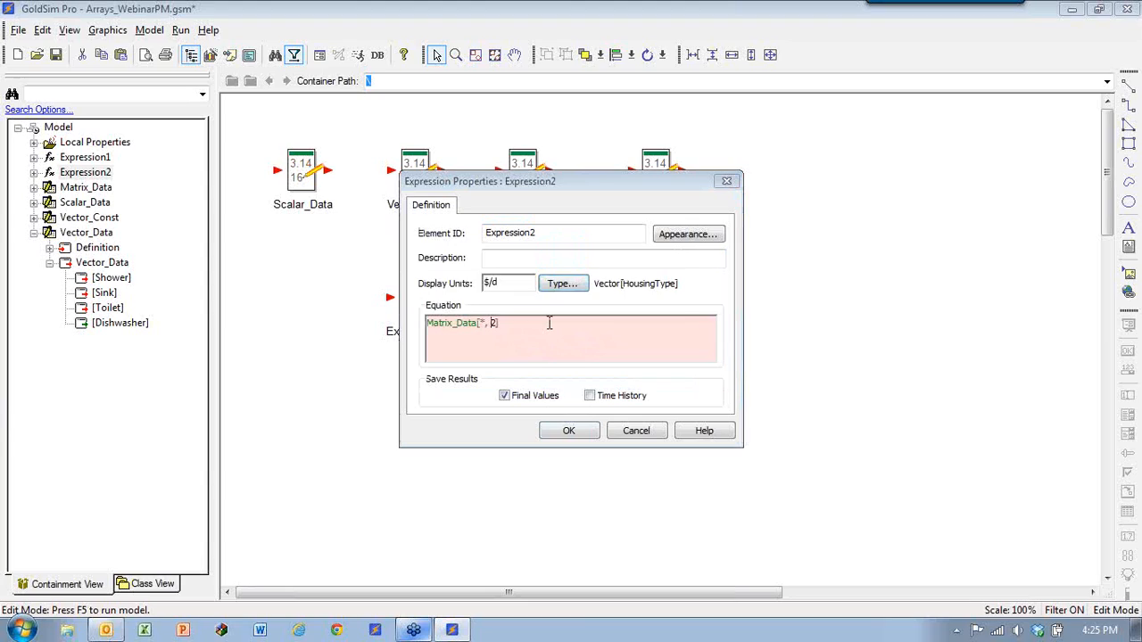
Step: Change Expression2's equation to Matrix_Data[2, *] and accept its properties
{"action": "key", "text": "BackSpace"}
{"action": "key", "text": "BackSpace"}
{"action": "key", "text": "BackSpace"}
{"action": "key", "text": "BackSpace"}
{"action": "key", "text": "BackSpace"}
{"action": "type", "text": "]"}
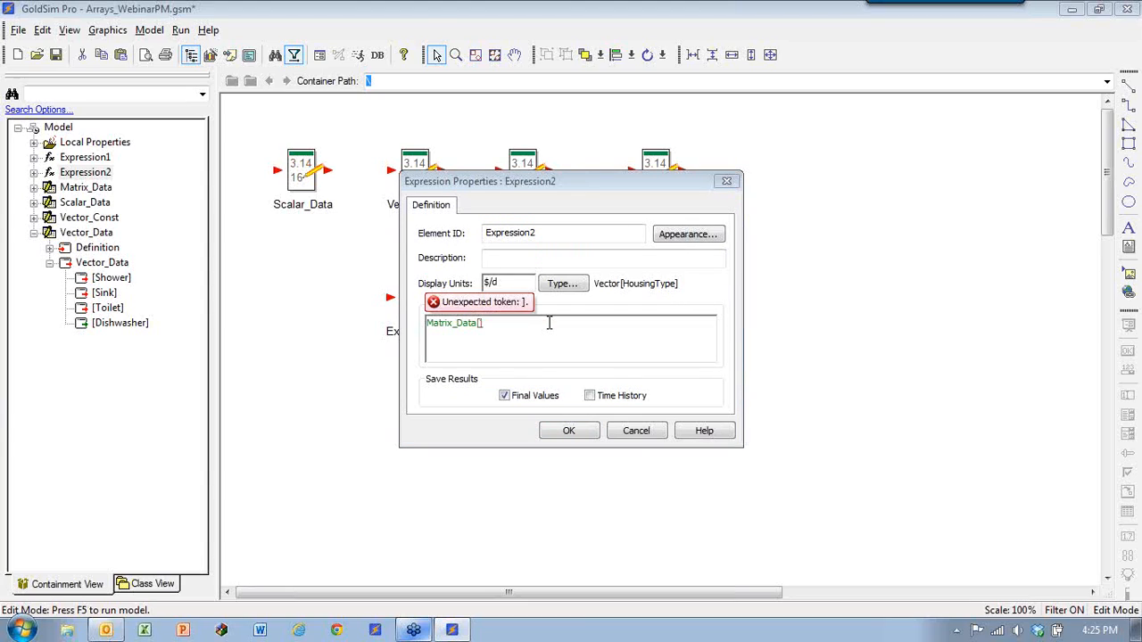
{"action": "type", "text": "2, *"}
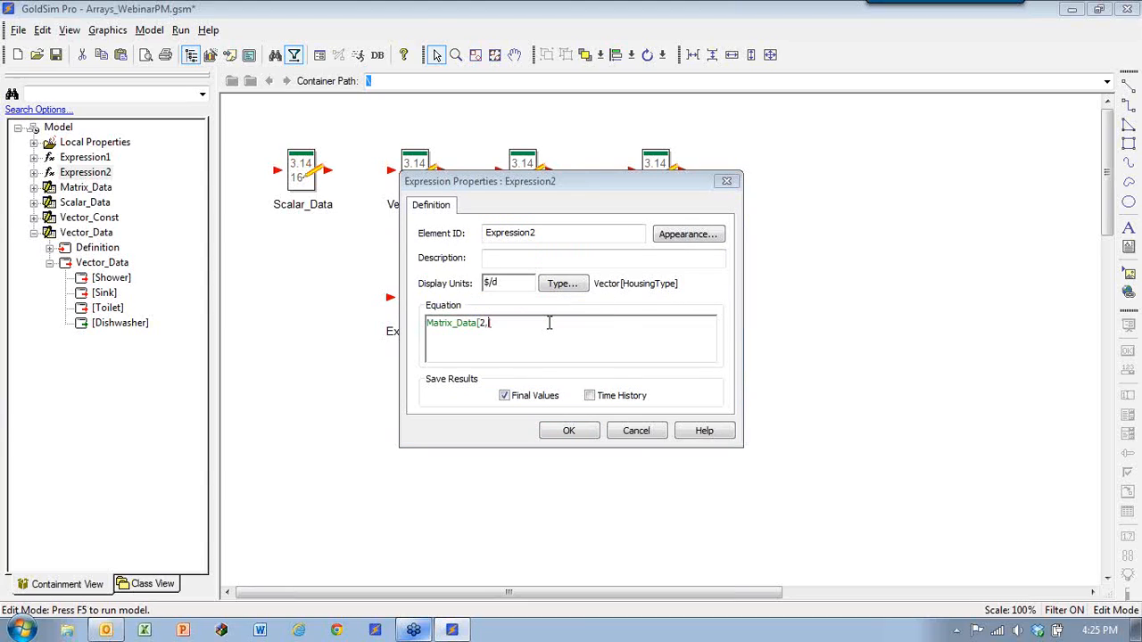
{"action": "left_click", "coordinate": [566, 428]}
Step: Examine the Sink row in Matrix_Data's matrix definition and close its properties
{"action": "double_click", "coordinate": [520, 166]}
{"action": "left_click", "coordinate": [694, 298]}
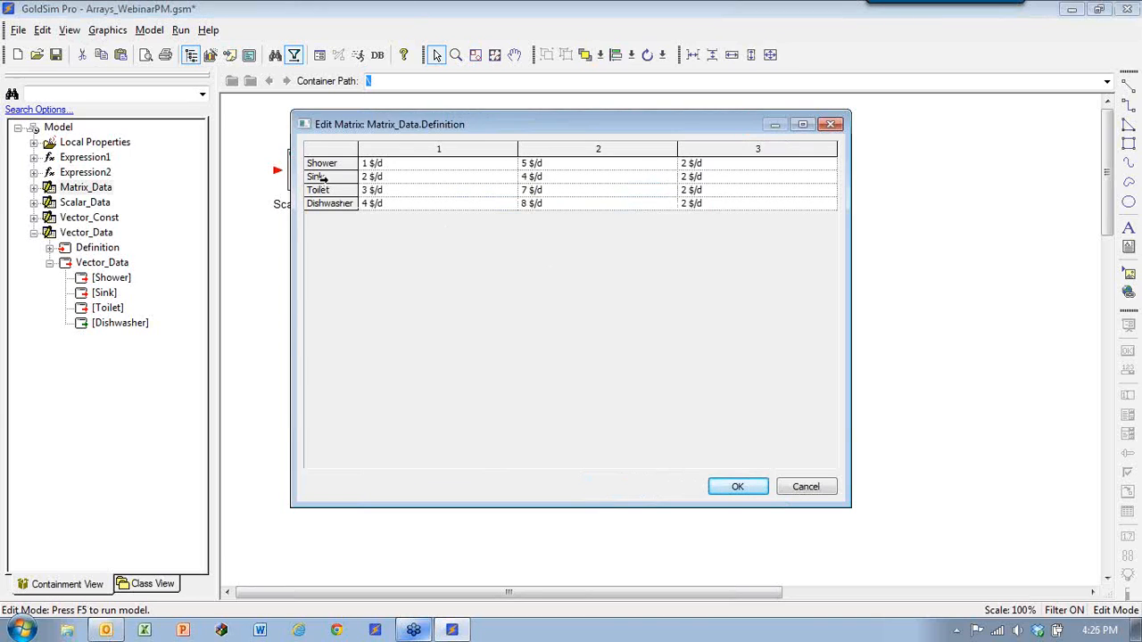
{"action": "left_click", "coordinate": [737, 486]}
{"action": "left_click", "coordinate": [564, 473]}
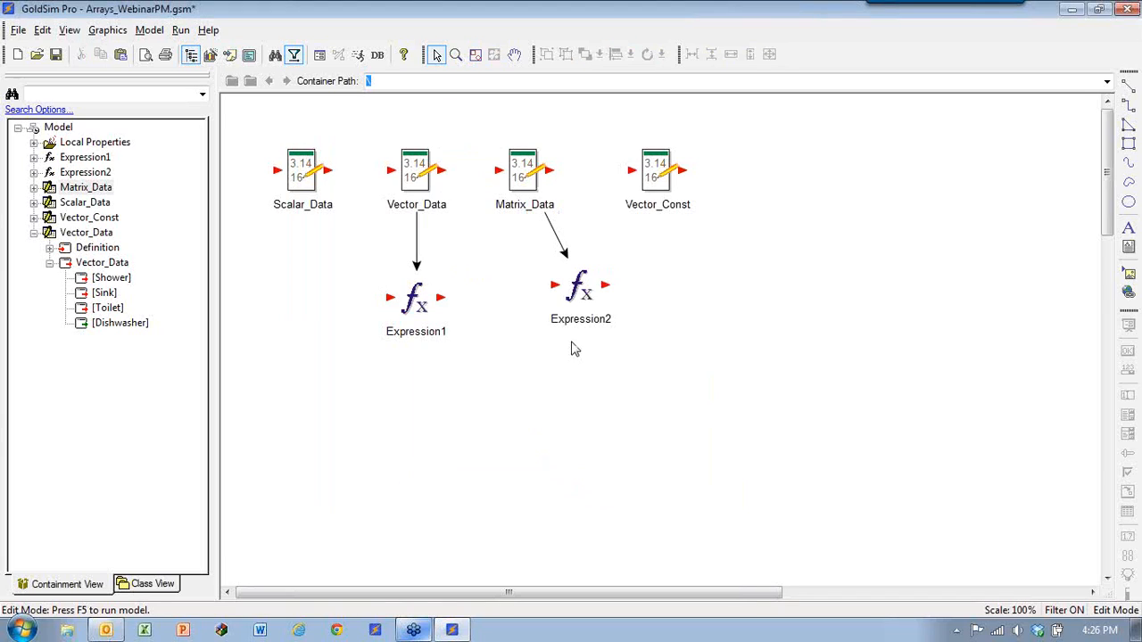
Step: Replace the row index in Expression2's equation with the label sink, giving Matrix_Data[sink, *], and accept its properties
{"action": "double_click", "coordinate": [578, 286]}
{"action": "left_click_drag", "start_coordinate": [555, 191], "coordinate": [813, 147]}
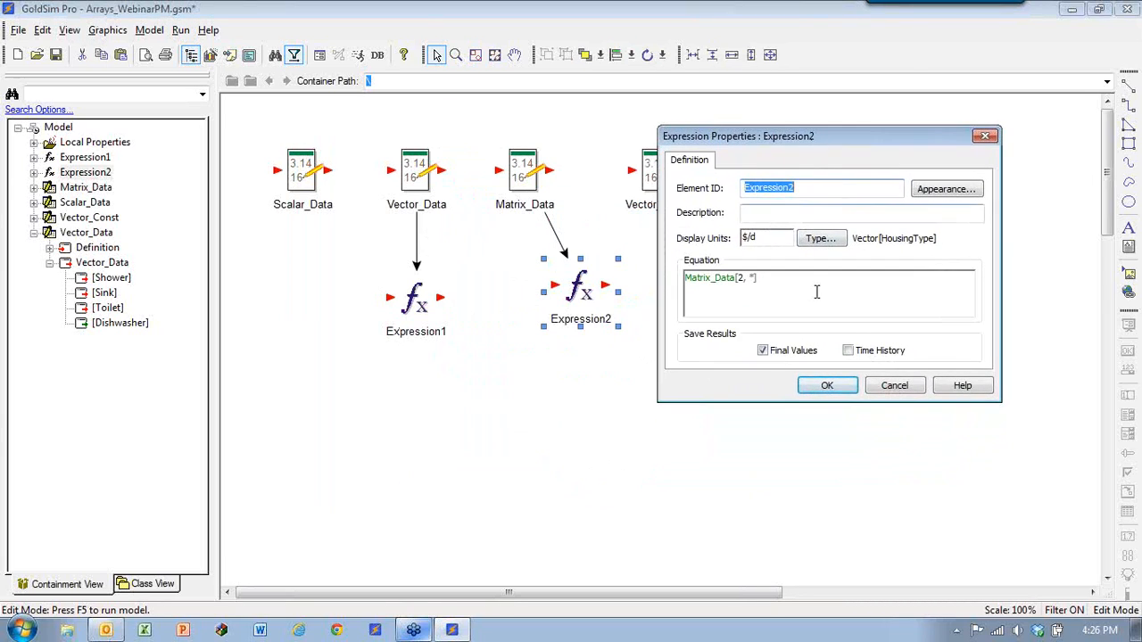
{"action": "left_click", "coordinate": [738, 279]}
{"action": "key", "text": "Delete"}
{"action": "type", "text": "sink"}
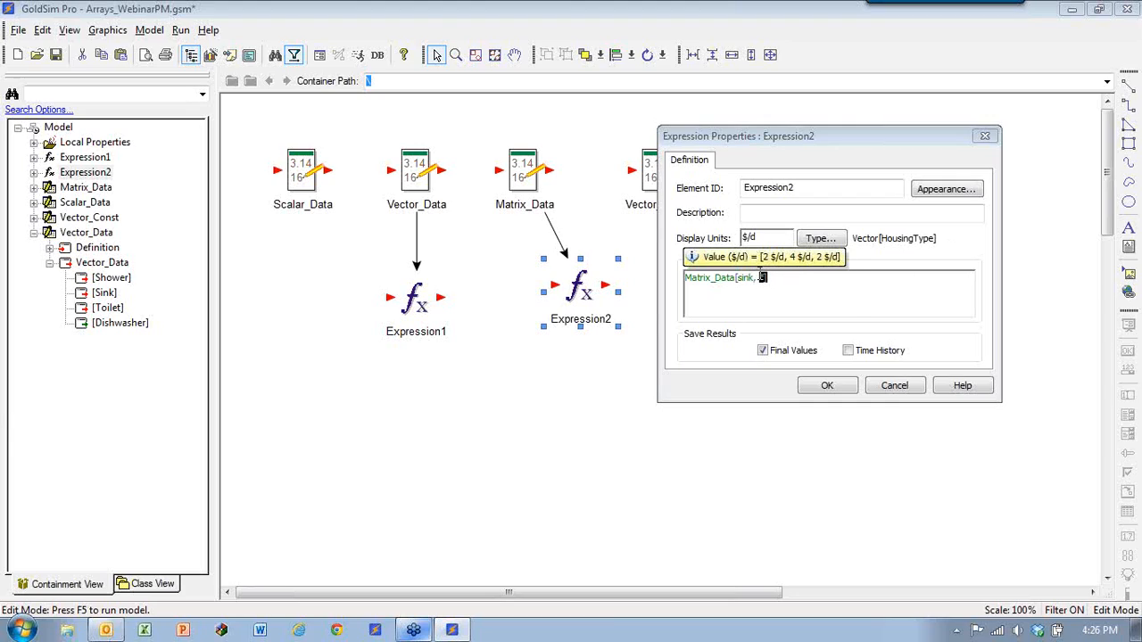
{"action": "double_click", "coordinate": [748, 277]}
{"action": "double_click", "coordinate": [761, 280]}
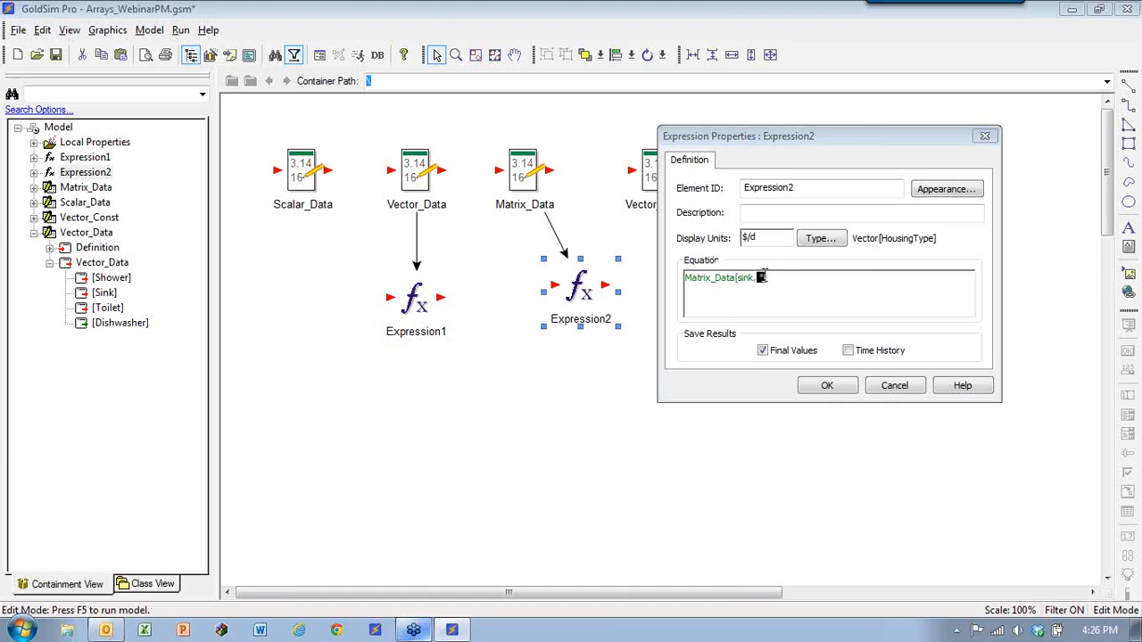
{"action": "mouse_move", "coordinate": [763, 293]}
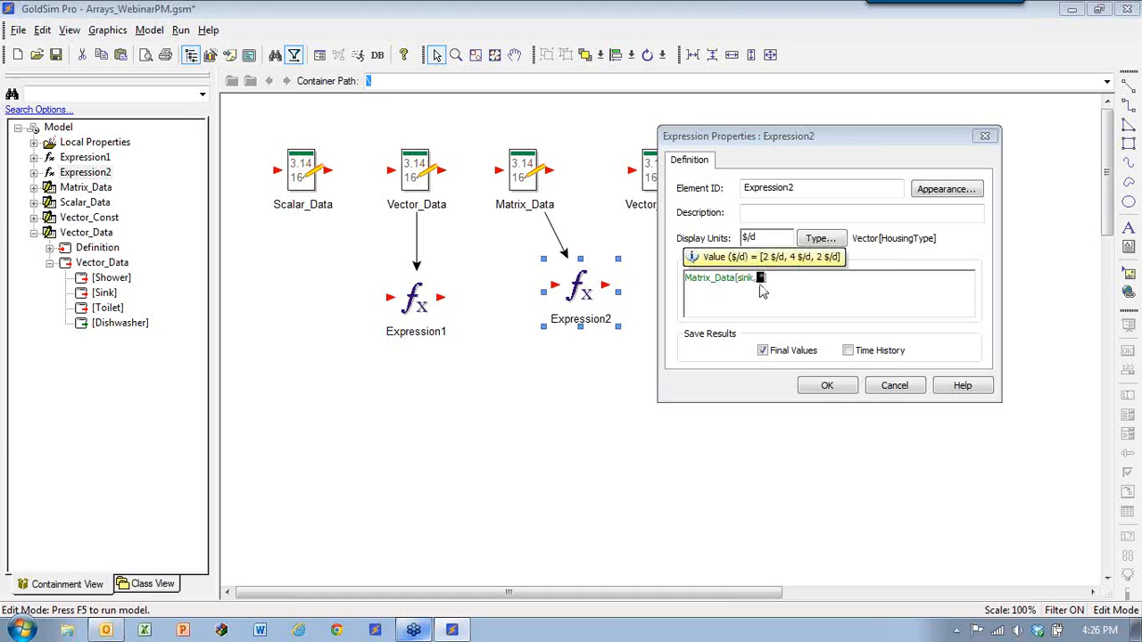
{"action": "left_click", "coordinate": [828, 386]}
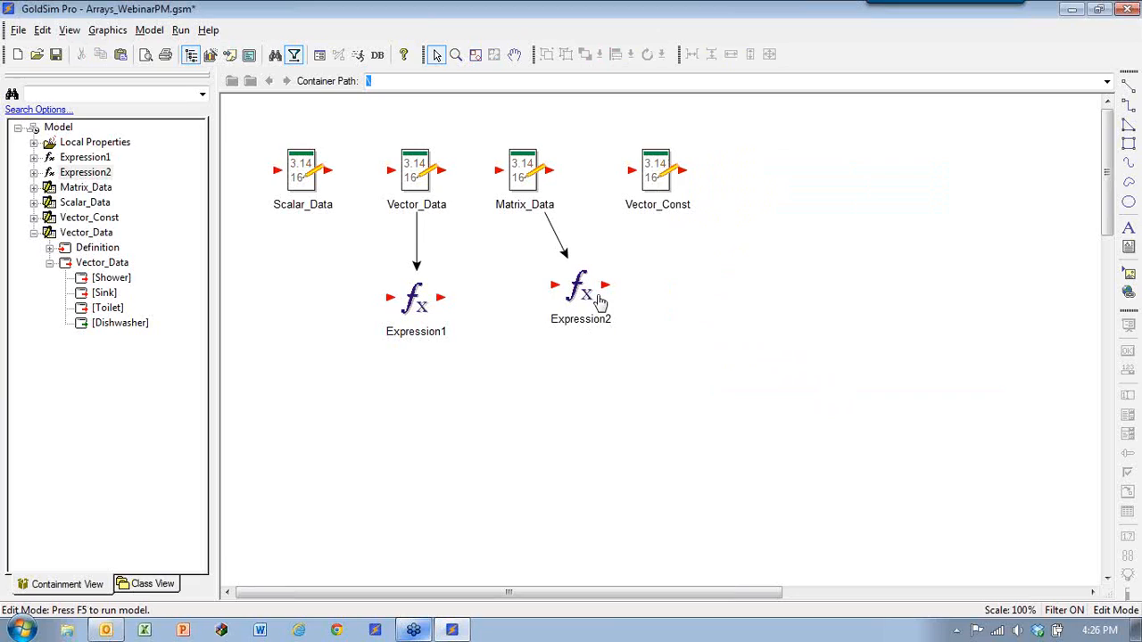
Step: Replace Expression1's equation with vindex(vector_data, 4 $/d)
{"action": "mouse_move", "coordinate": [589, 285]}
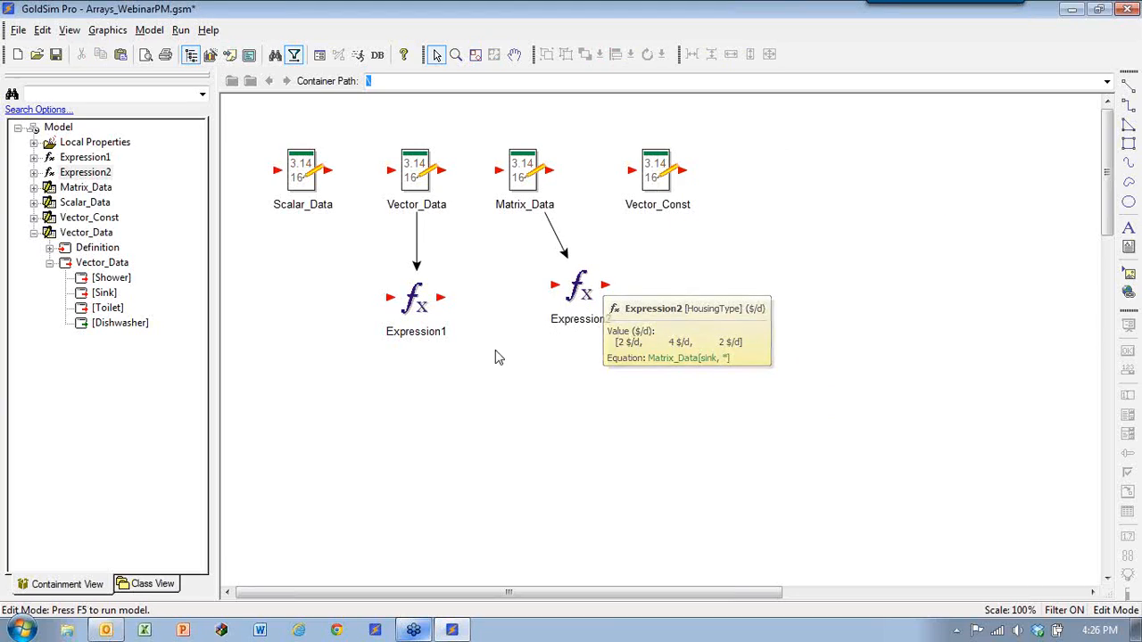
{"action": "mouse_move", "coordinate": [416, 174]}
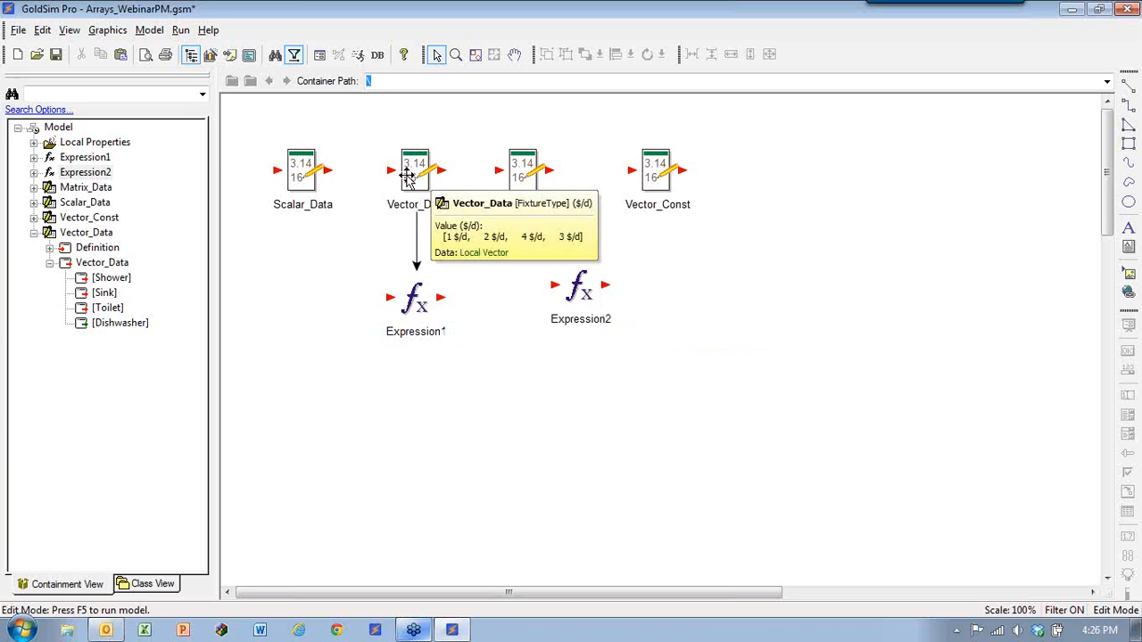
{"action": "double_click", "coordinate": [411, 302]}
{"action": "left_click_drag", "start_coordinate": [500, 183], "coordinate": [690, 159]}
{"action": "left_click_drag", "start_coordinate": [748, 303], "coordinate": [584, 296]}
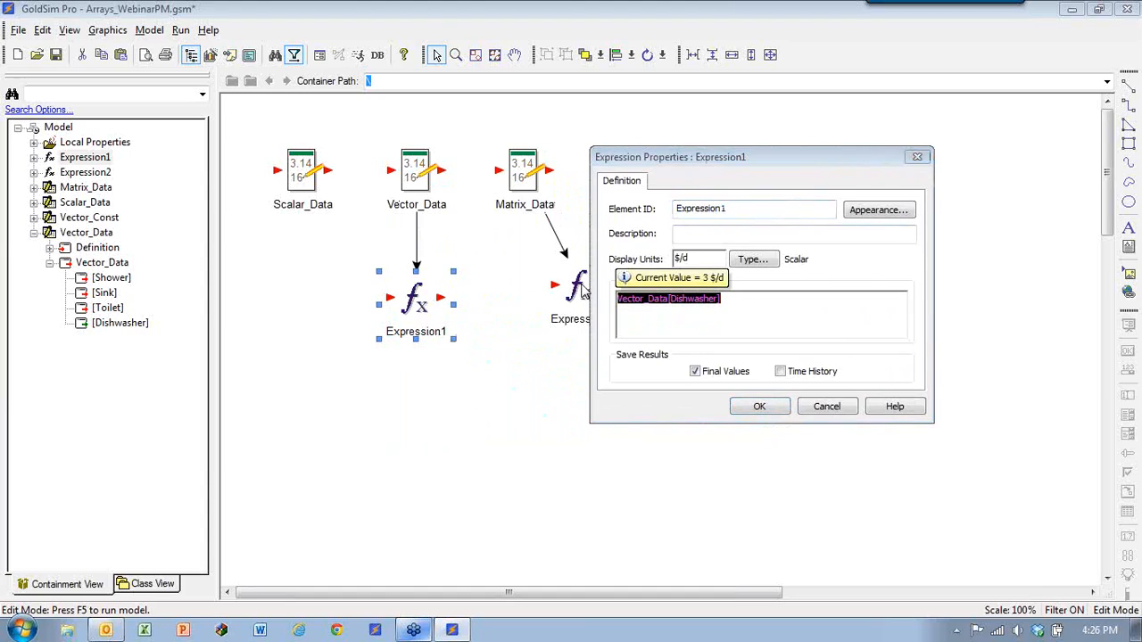
{"action": "type", "text": "v"}
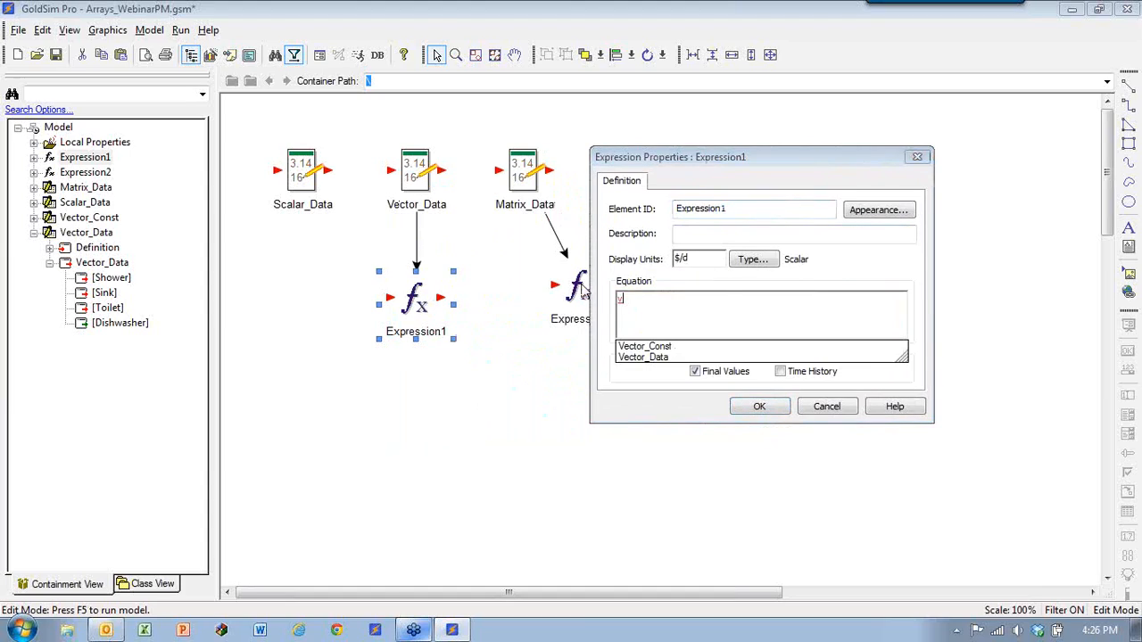
{"action": "type", "text": "index("}
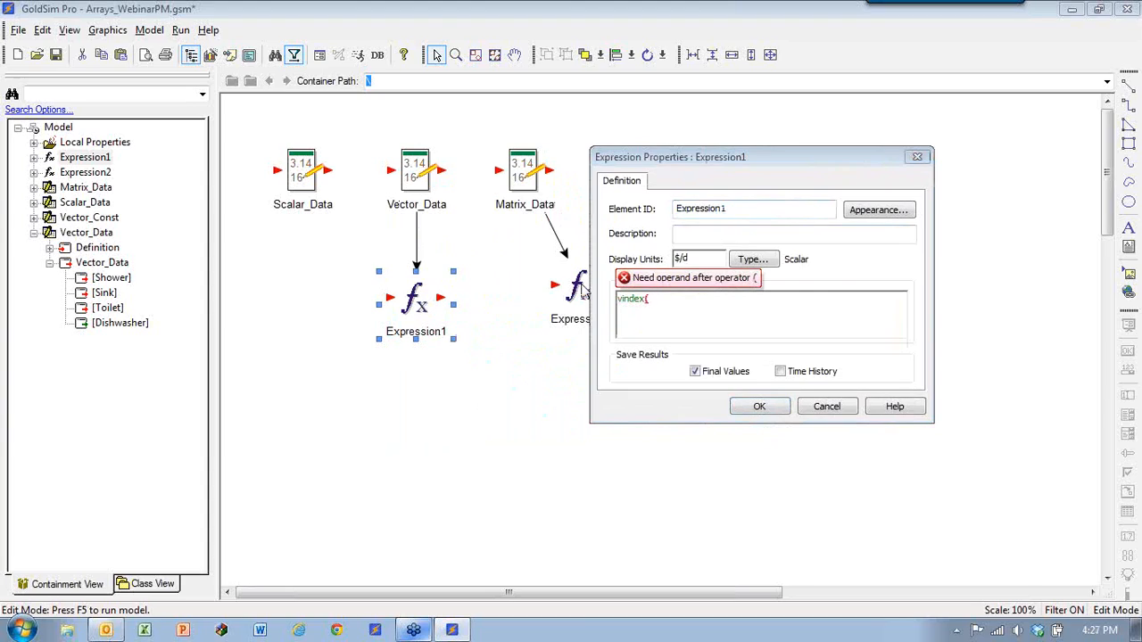
{"action": "type", "text": "4"}
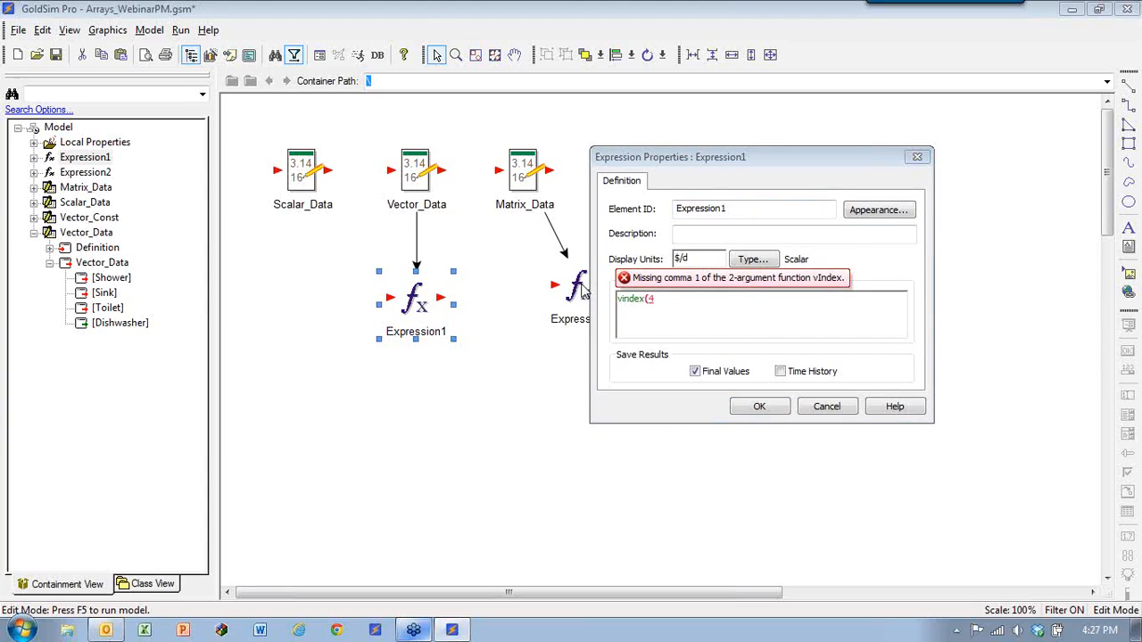
{"action": "type", "text": " s"}
{"action": "type", "text": "/d)"}
{"action": "left_click", "coordinate": [646, 300]}
{"action": "type", "text": "vector"}
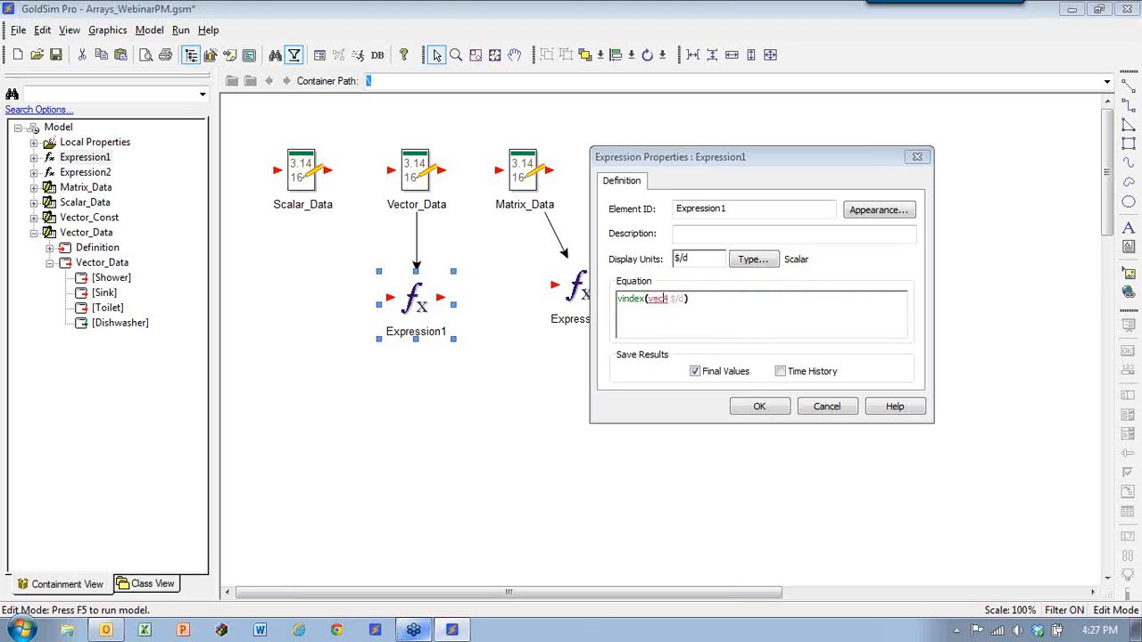
{"action": "type", "text": "_data, 4 $/d"}
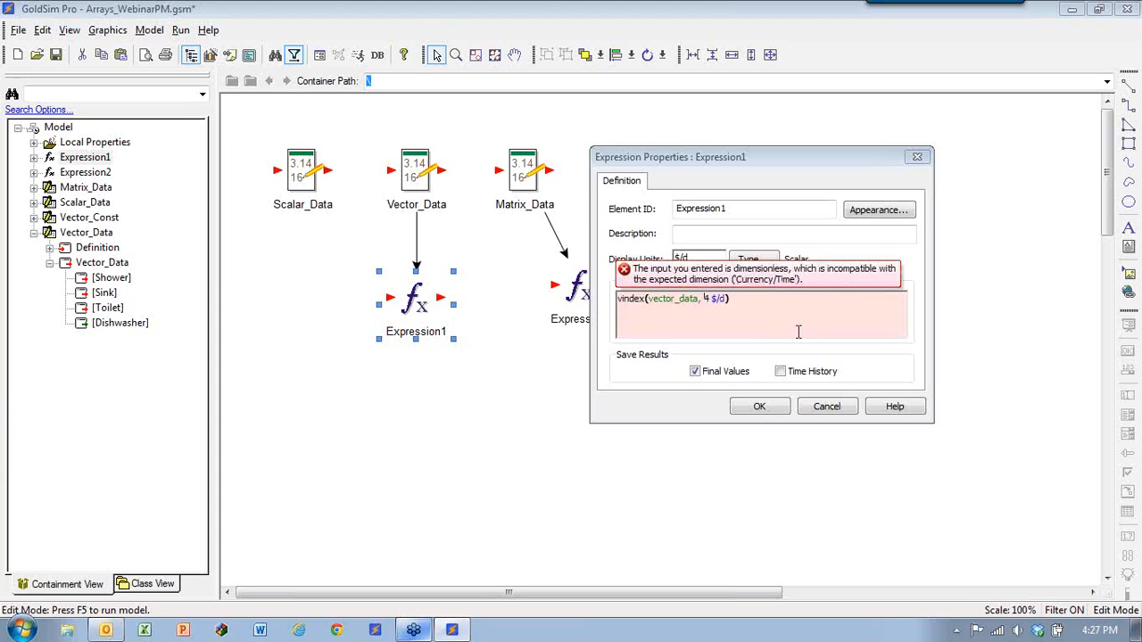
Step: Clear Expression1's display units so its output is dimensionless, and accept its properties
{"action": "left_click_drag", "start_coordinate": [713, 259], "coordinate": [645, 260]}
{"action": "key", "text": "BackSpace"}
{"action": "left_click", "coordinate": [740, 303]}
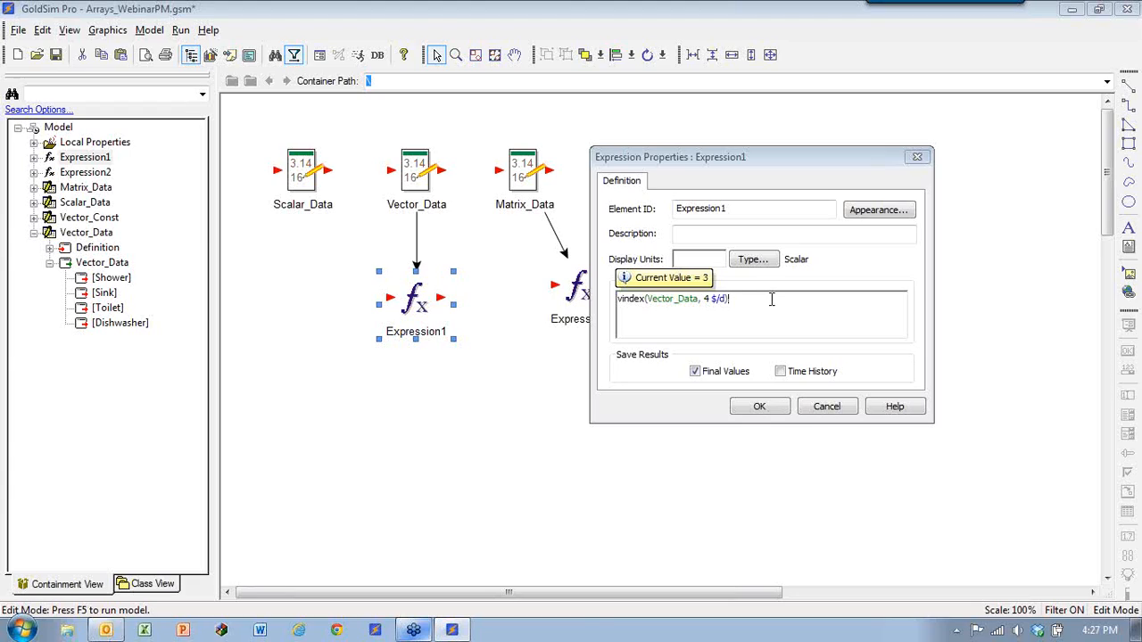
{"action": "left_click", "coordinate": [754, 406]}
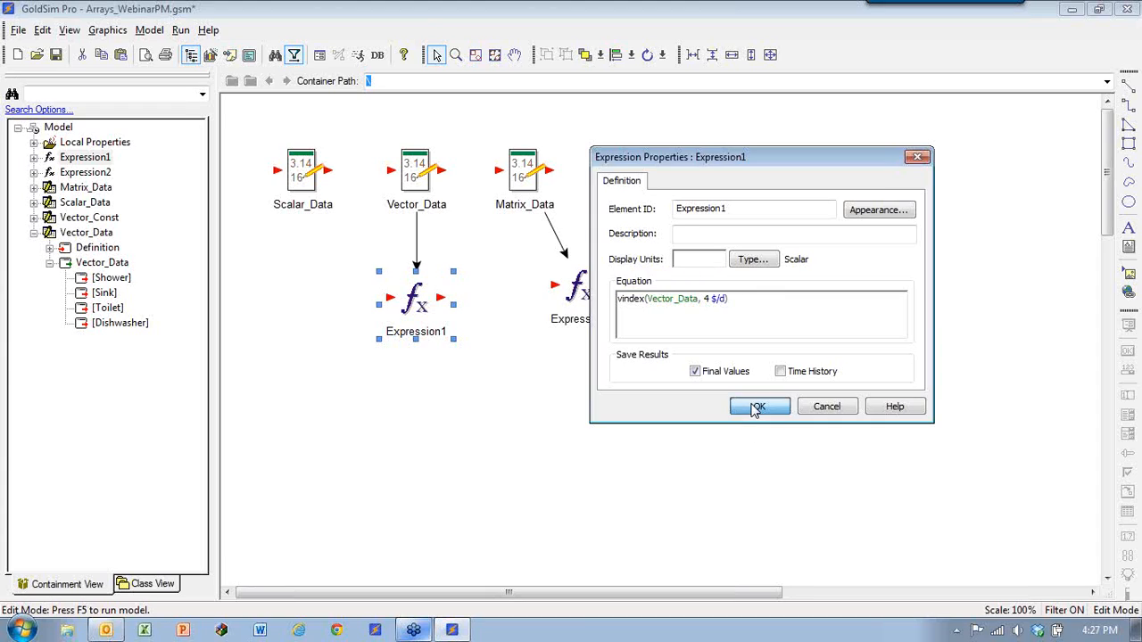
Step: Set the Dishwasher value in Vector_Data's vector definition to 2 $/d and accept the element's properties
{"action": "double_click", "coordinate": [409, 175]}
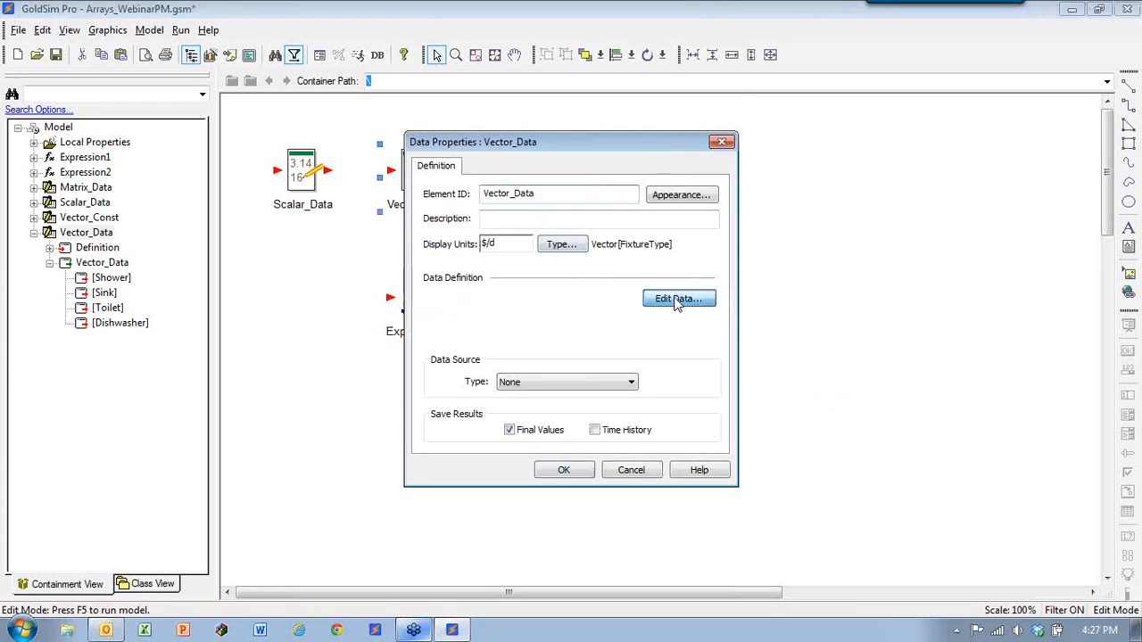
{"action": "left_click", "coordinate": [675, 299]}
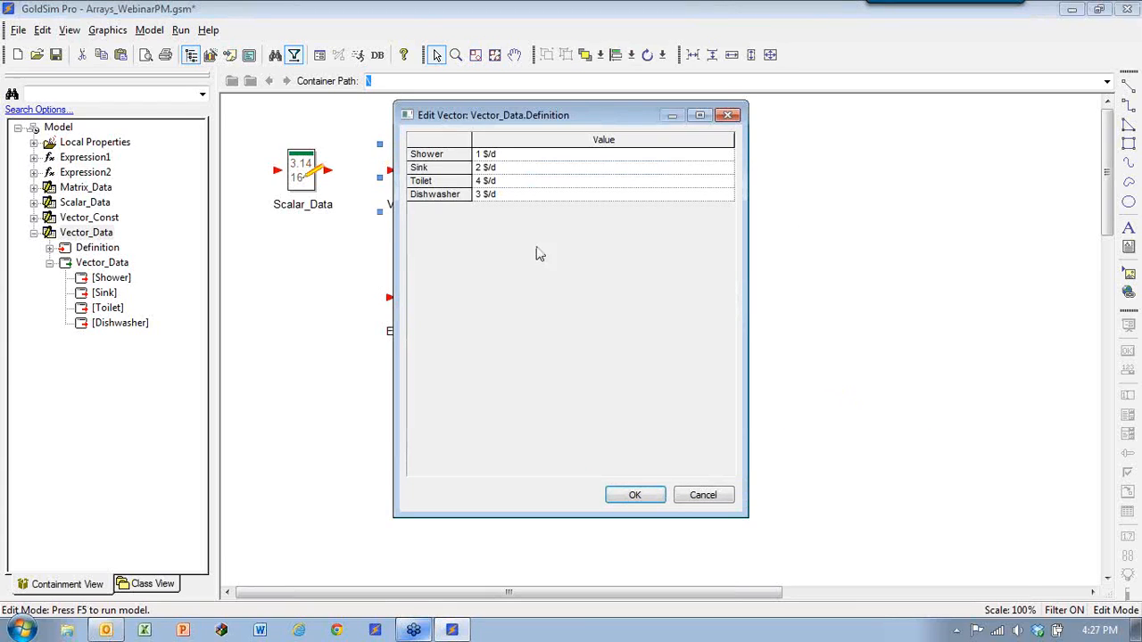
{"action": "left_click", "coordinate": [501, 196]}
{"action": "type", "text": "3"}
{"action": "key", "text": "BackSpace"}
{"action": "type", "text": "2"}
{"action": "key", "text": "Return"}
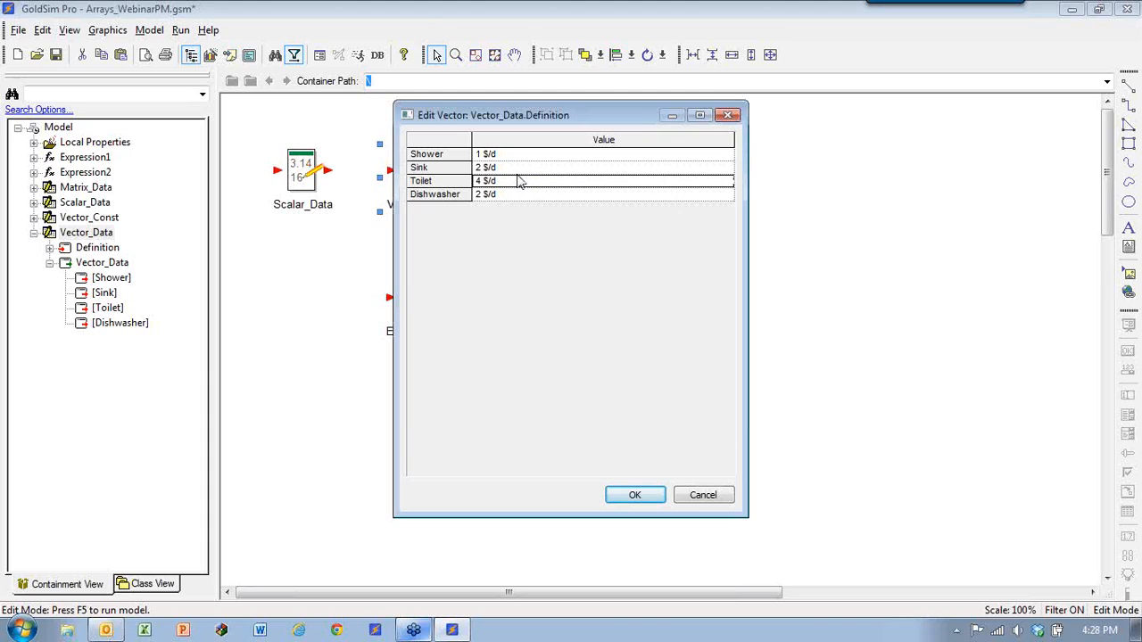
{"action": "left_click", "coordinate": [451, 170]}
{"action": "left_click", "coordinate": [446, 195]}
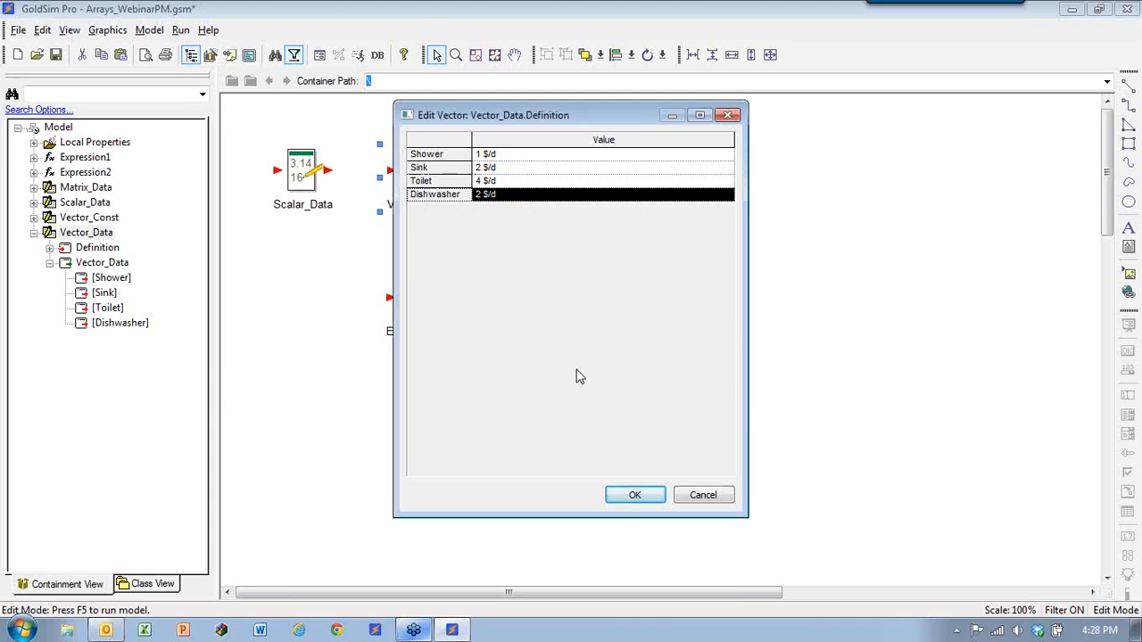
{"action": "left_click", "coordinate": [635, 495]}
{"action": "left_click", "coordinate": [566, 467]}
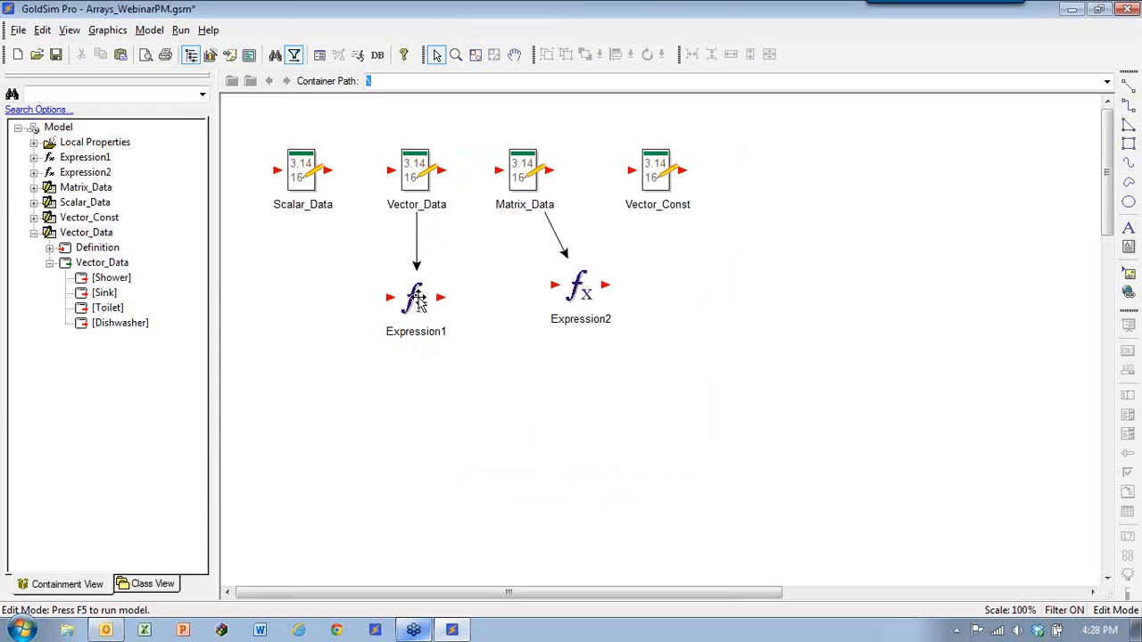
Step: Open Expression1's vindex equation for editing at its second argument, moving the properties window clear of the element
{"action": "double_click", "coordinate": [416, 299]}
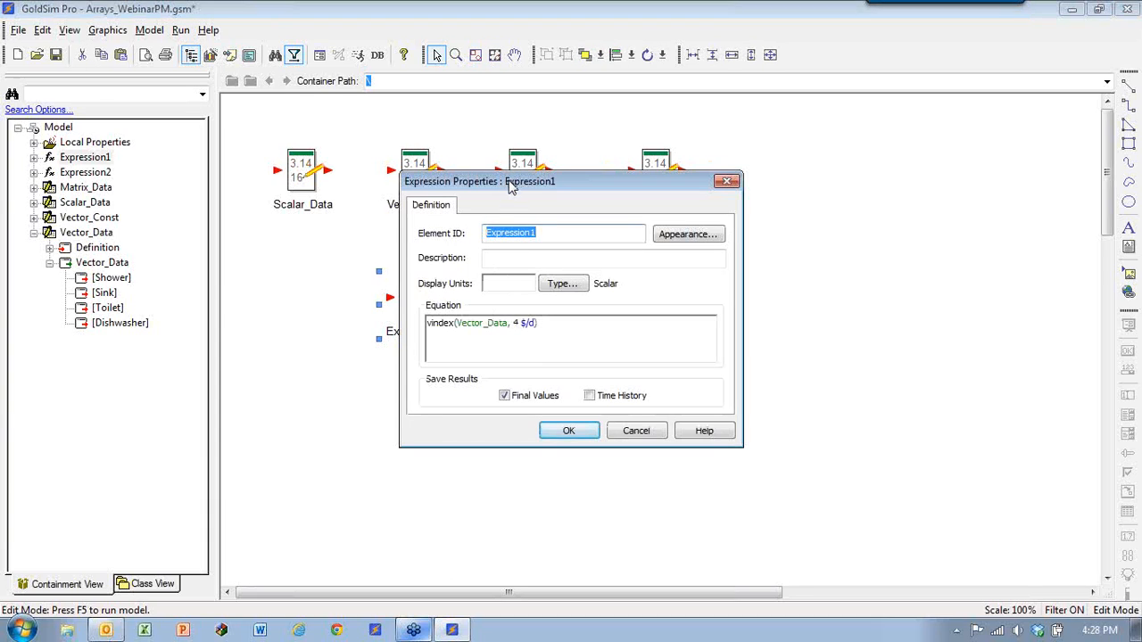
{"action": "left_click_drag", "start_coordinate": [510, 183], "coordinate": [589, 127]}
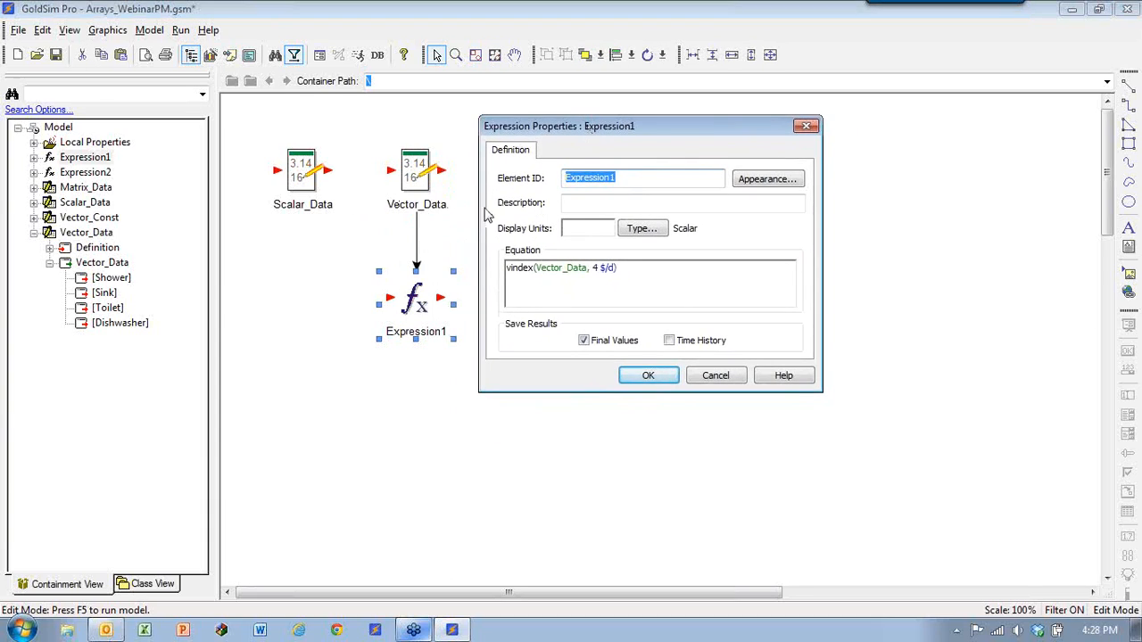
{"action": "left_click", "coordinate": [596, 267]}
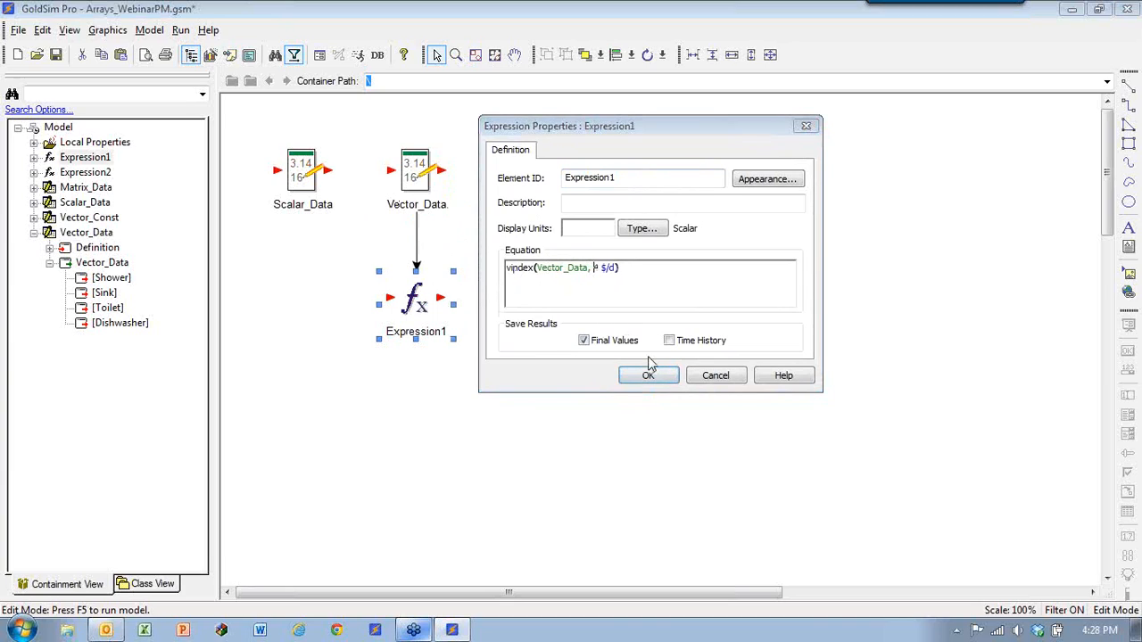
Step: Set the lookup value in Expression1's vindex equation to 2 $/d and check the expression's current value
{"action": "key", "text": "Delete"}
{"action": "type", "text": "2"}
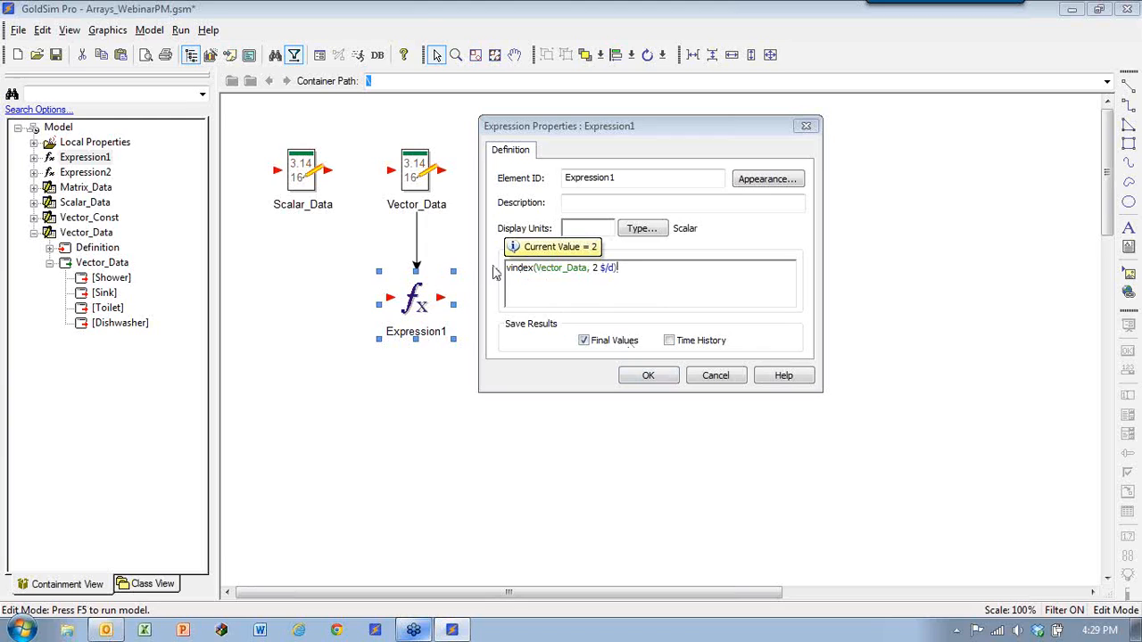
{"action": "mouse_move", "coordinate": [574, 128]}
{"action": "left_mouse_down"}
{"action": "mouse_move", "coordinate": [653, 122]}
{"action": "mouse_move", "coordinate": [578, 120]}
{"action": "left_mouse_up"}
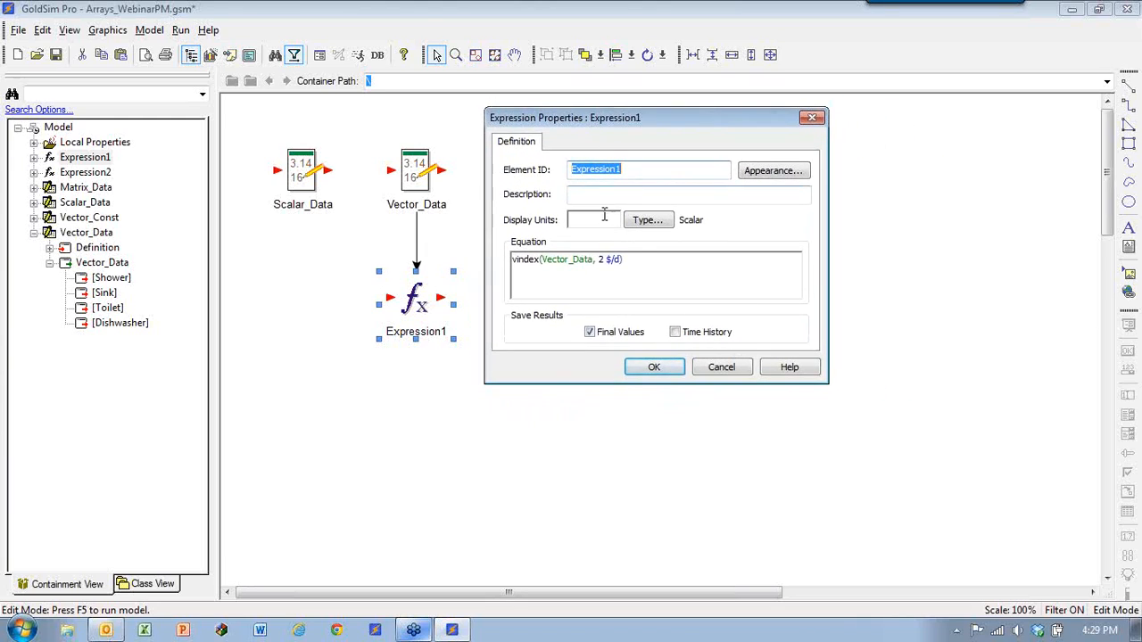
{"action": "mouse_move", "coordinate": [642, 259]}
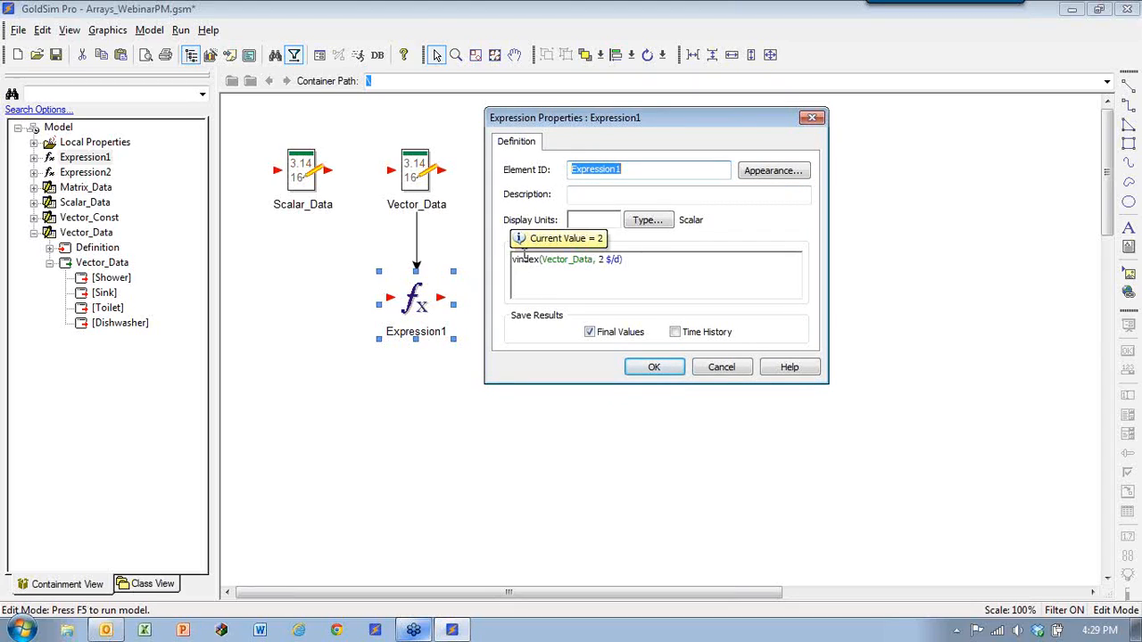
Step: Try 2.5 $/d as the vindex lookup value, replace it with 0 $/d, and accept Expression1's definition
{"action": "left_click", "coordinate": [602, 259]}
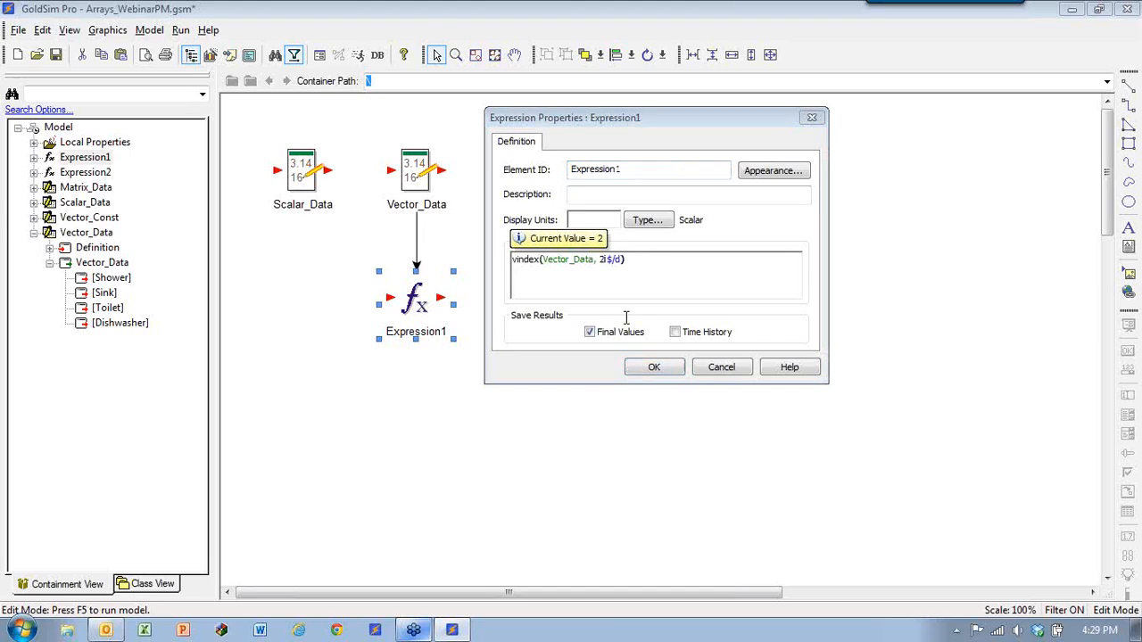
{"action": "type", "text": ".5"}
{"action": "key", "text": "BackSpace"}
{"action": "key", "text": "BackSpace"}
{"action": "key", "text": "BackSpace"}
{"action": "type", "text": "0"}
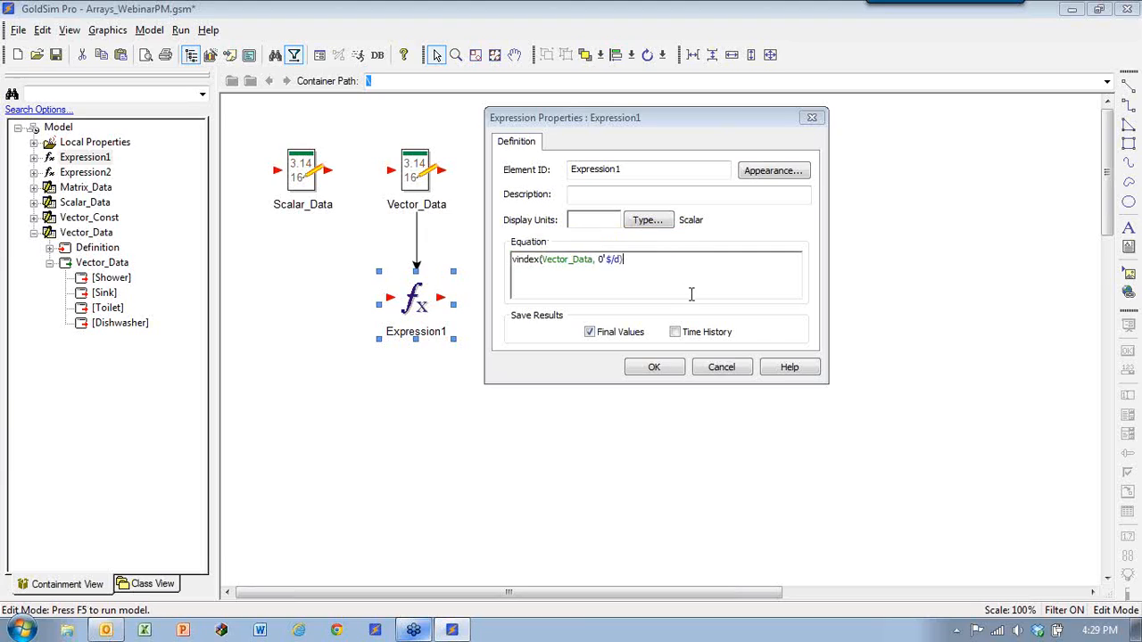
{"action": "left_click", "coordinate": [654, 367]}
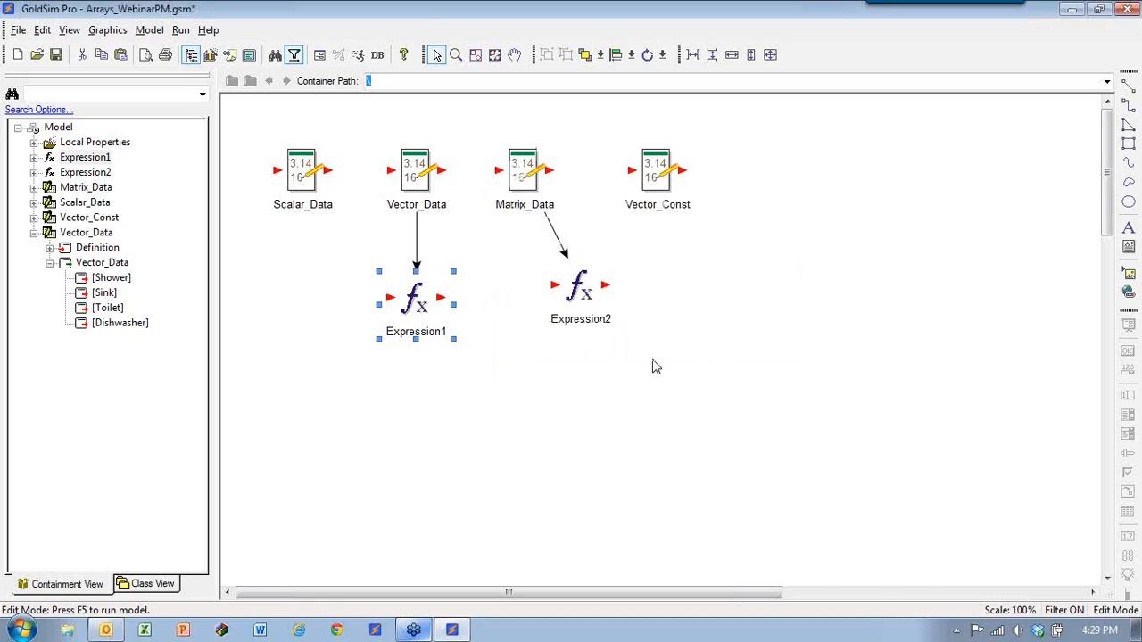
Step: Run the model to test the vindex lookup, and return to Edit Mode by deleting all results
{"action": "key", "text": "F5"}
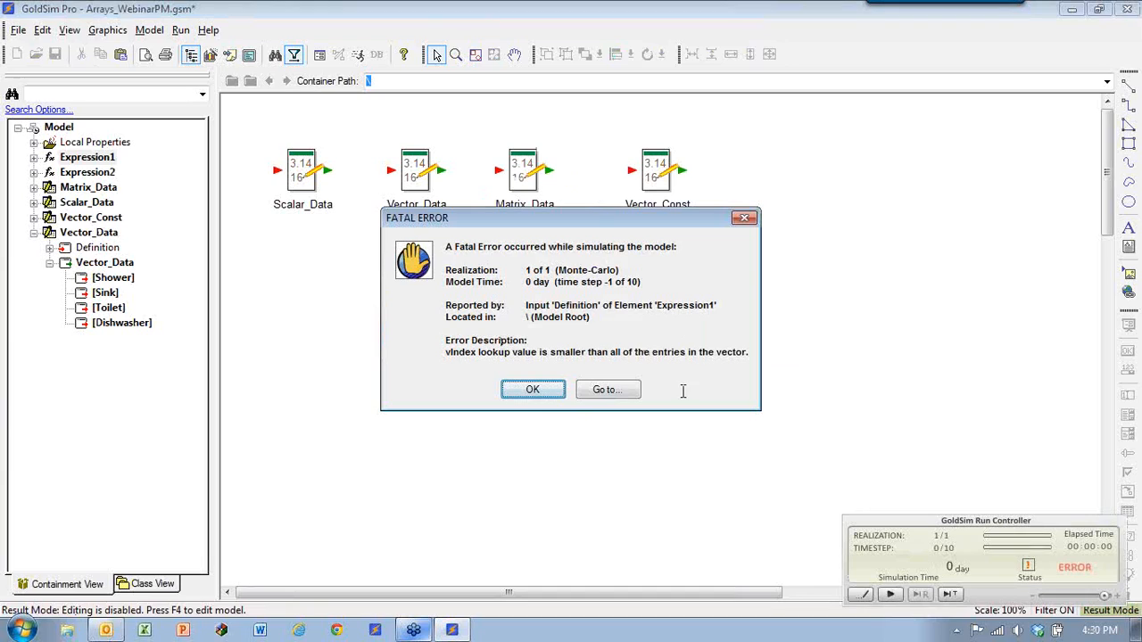
{"action": "left_click", "coordinate": [532, 393]}
{"action": "left_click", "coordinate": [861, 594]}
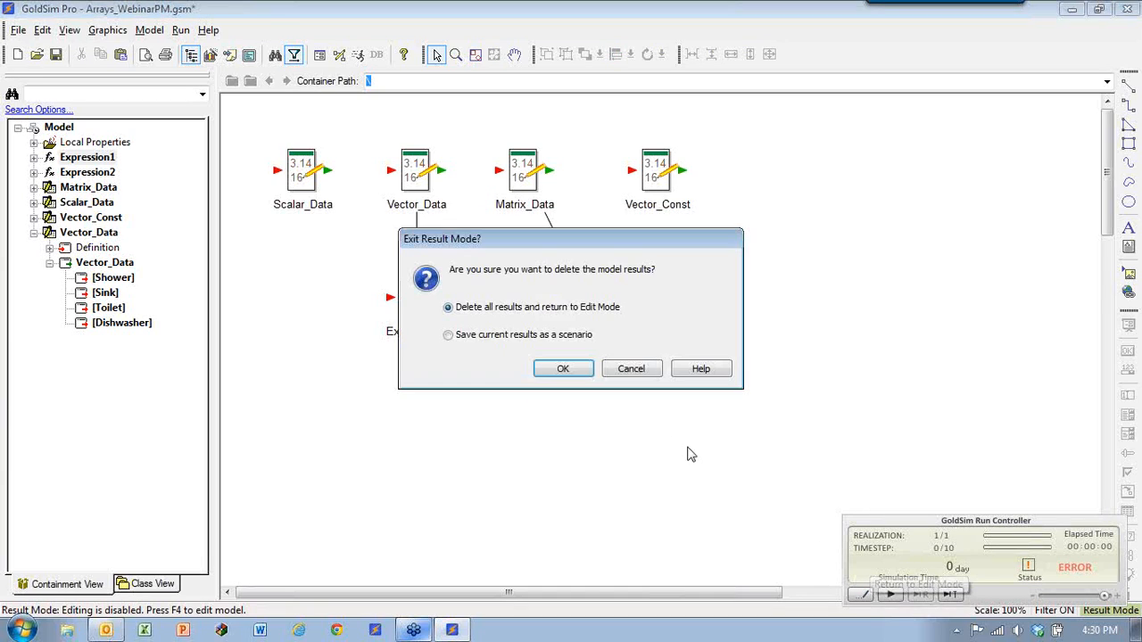
{"action": "left_click", "coordinate": [563, 368]}
Step: Replace the vindex function in Expression1's equation with vinterp and set the display units to $/d
{"action": "double_click", "coordinate": [416, 295]}
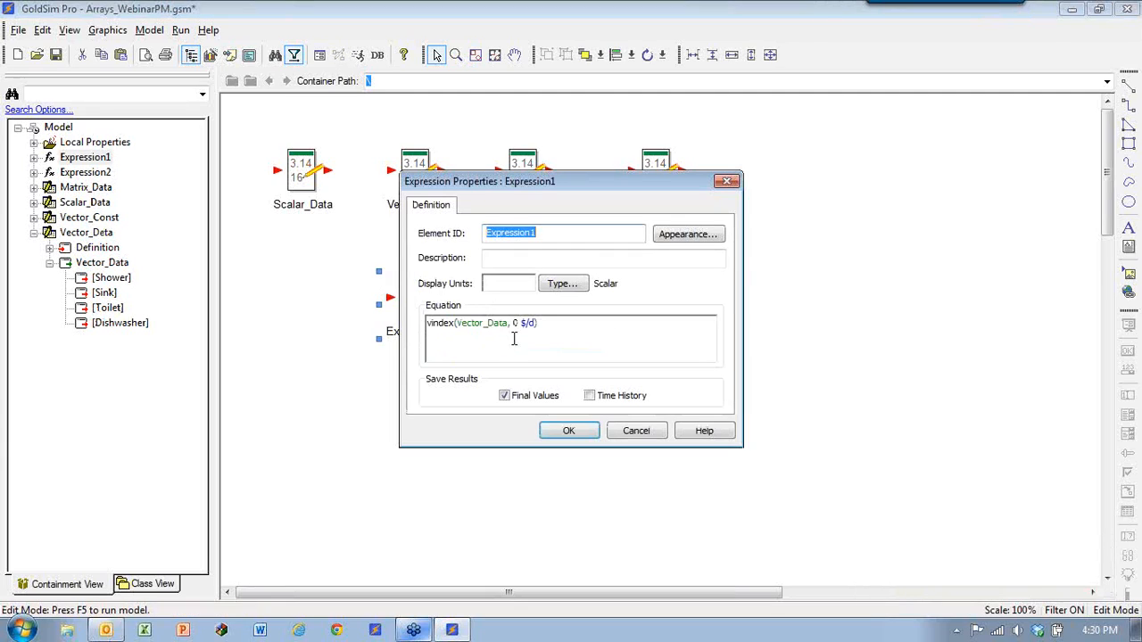
{"action": "left_click", "coordinate": [438, 337]}
{"action": "double_click", "coordinate": [437, 323]}
{"action": "type", "text": "vinterp"}
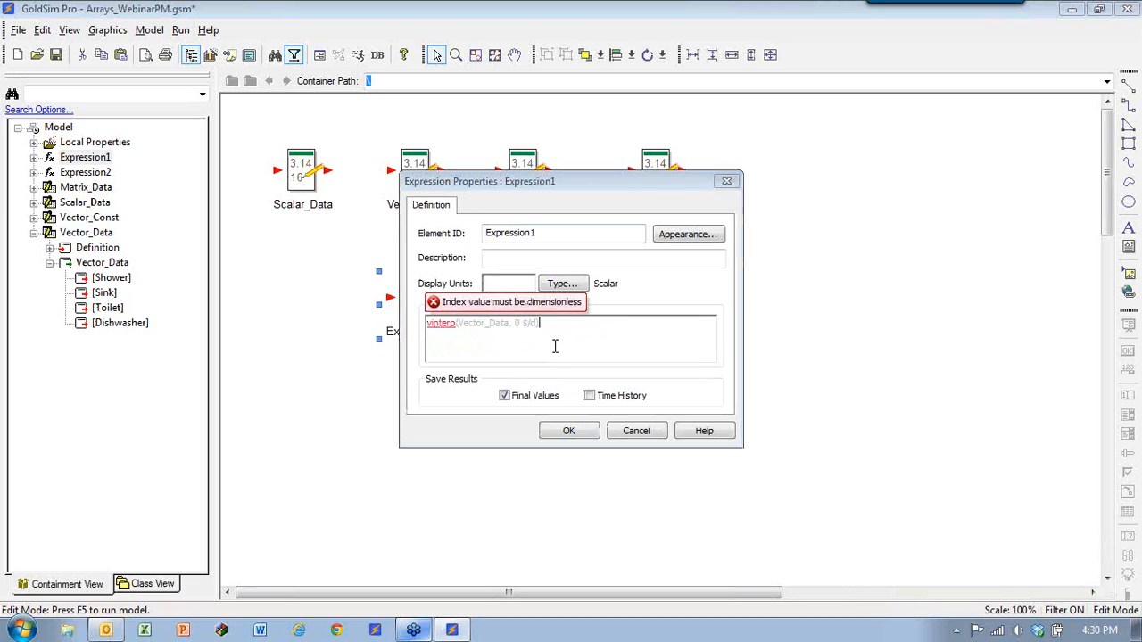
{"action": "left_click", "coordinate": [508, 286]}
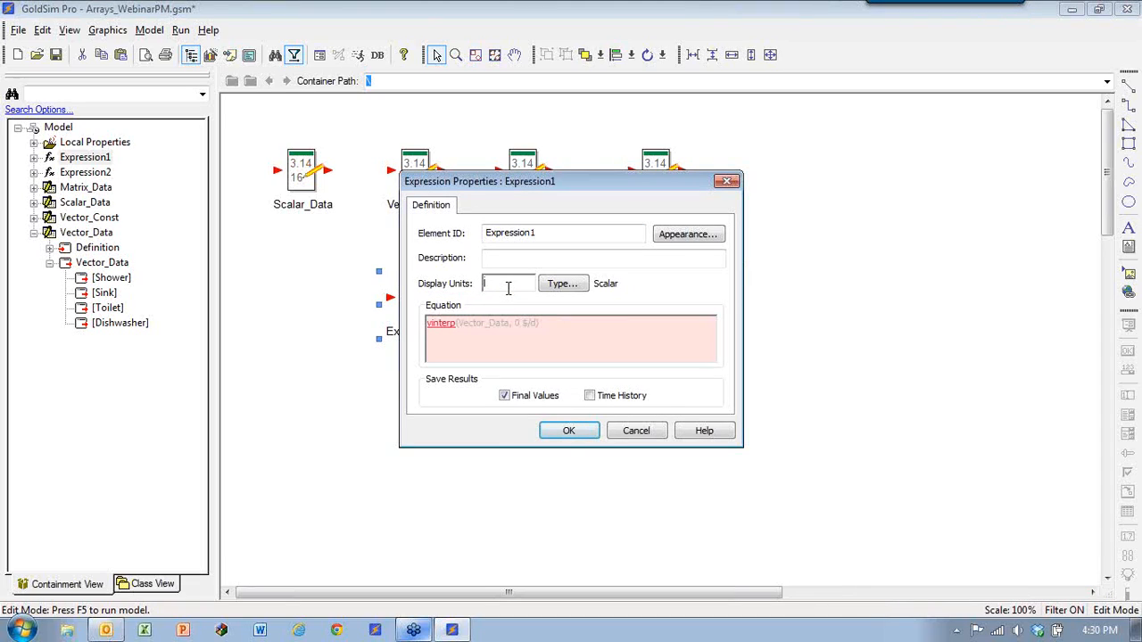
{"action": "type", "text": "$/d"}
{"action": "left_click_drag", "start_coordinate": [499, 196], "coordinate": [582, 134]}
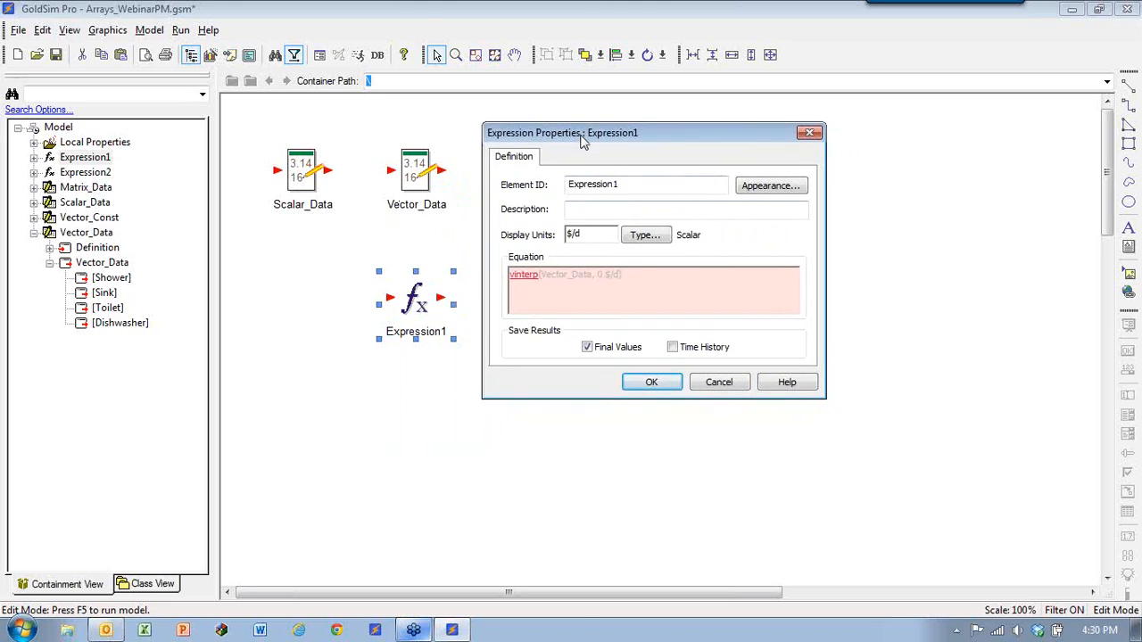
Step: Remove the $/d unit from the vinterp index argument and set the index to 1
{"action": "left_click", "coordinate": [591, 277]}
{"action": "left_click", "coordinate": [646, 273]}
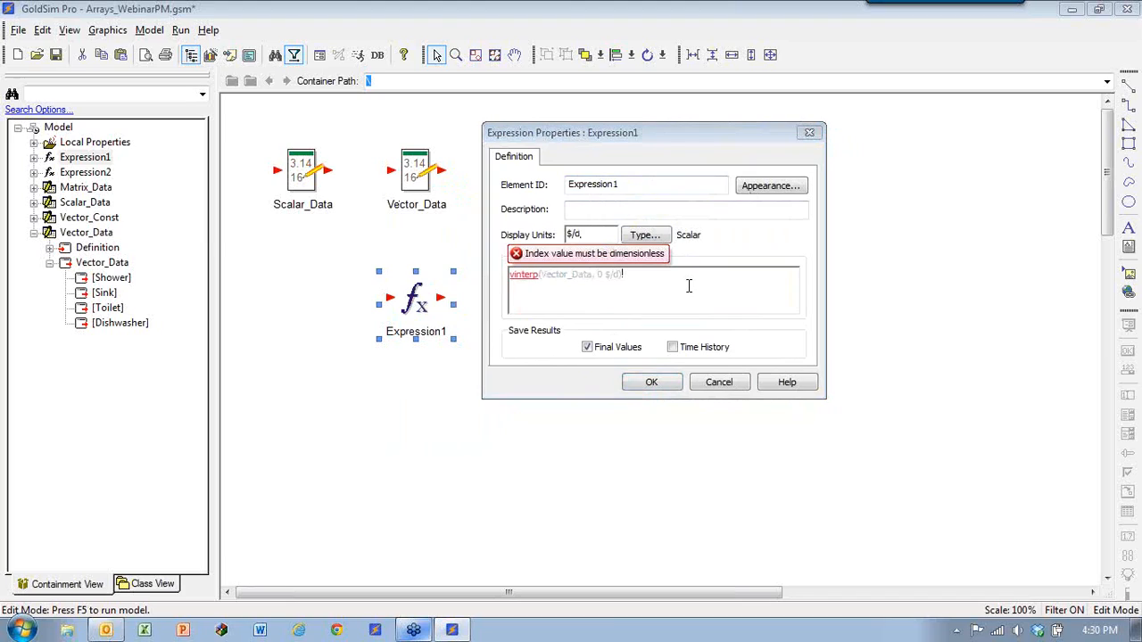
{"action": "key", "text": "Left"}
{"action": "key", "text": "BackSpace"}
{"action": "key", "text": "BackSpace"}
{"action": "key", "text": "BackSpace"}
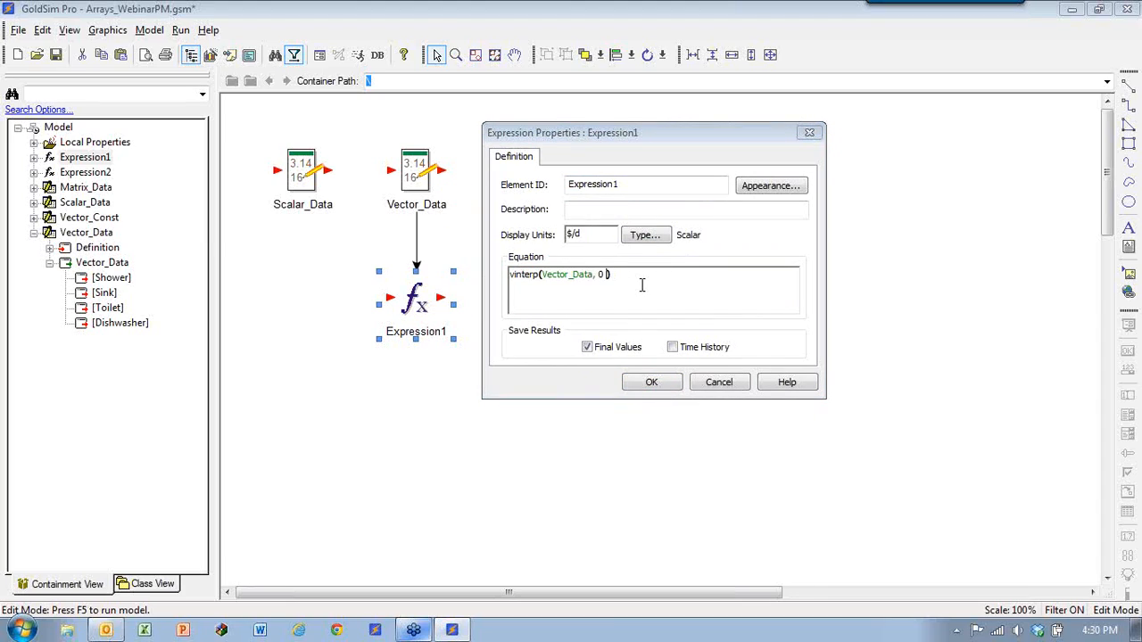
{"action": "key", "text": "BackSpace"}
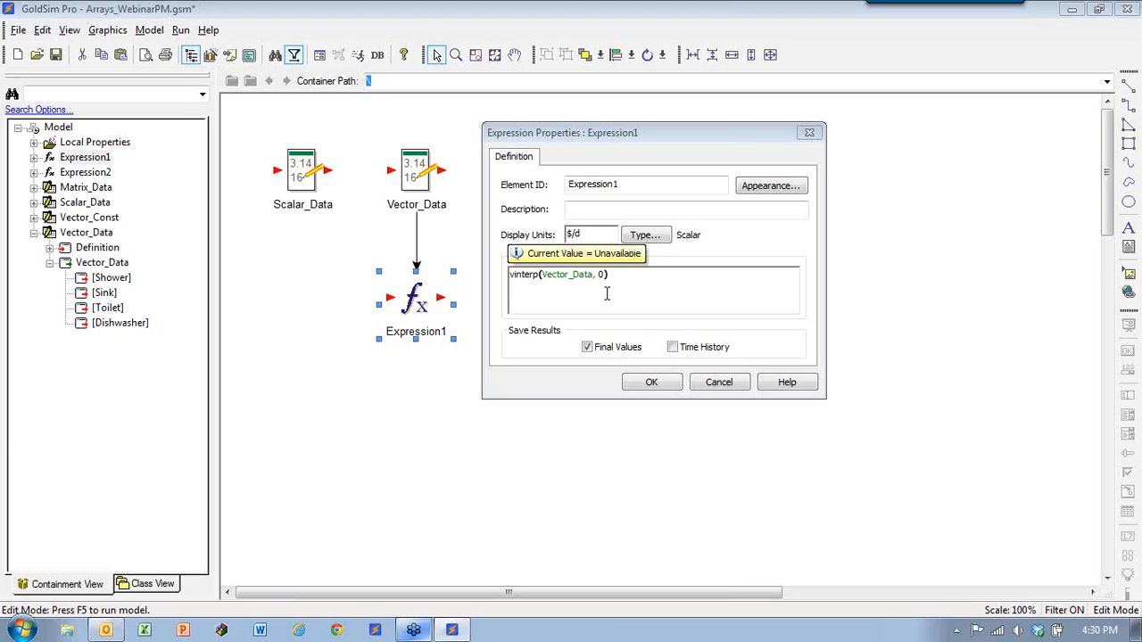
{"action": "key", "text": "BackSpace"}
{"action": "type", "text": "1"}
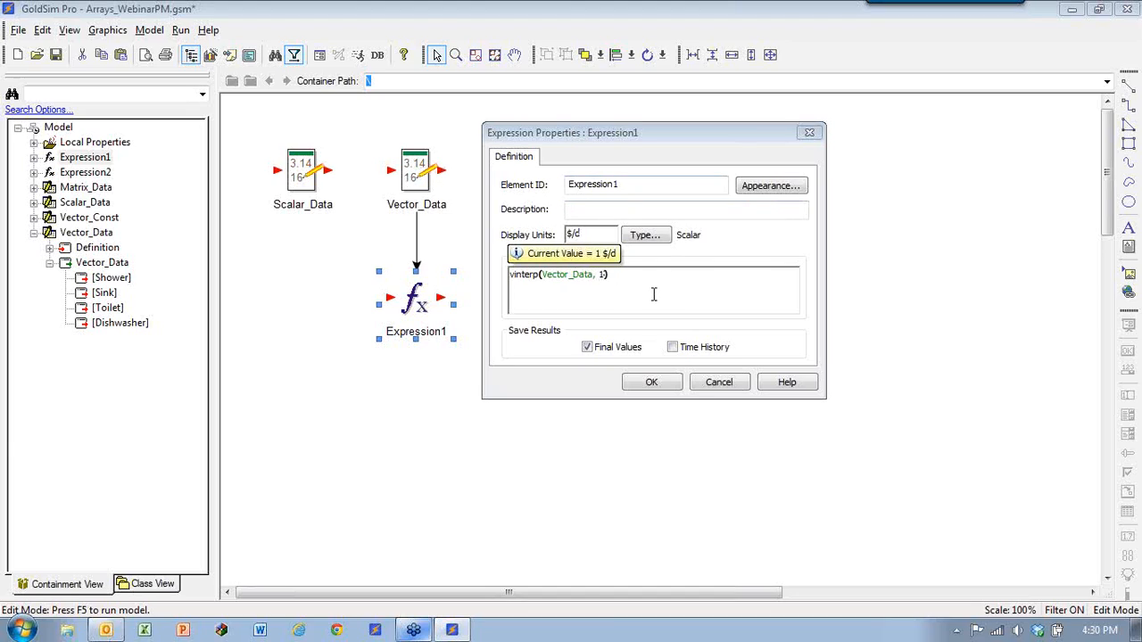
Step: Try 1.5 as the vinterp index, replace it with 3.5, and accept Expression1's definition
{"action": "type", "text": ".5"}
{"action": "key", "text": "BackSpace"}
{"action": "key", "text": "BackSpace"}
{"action": "key", "text": "BackSpace"}
{"action": "type", "text": "3.5"}
{"action": "left_click", "coordinate": [651, 381]}
Step: Examine the toilet and dishwasher values in Vector_Data's definition table
{"action": "left_click", "coordinate": [413, 170]}
{"action": "double_click", "coordinate": [413, 170]}
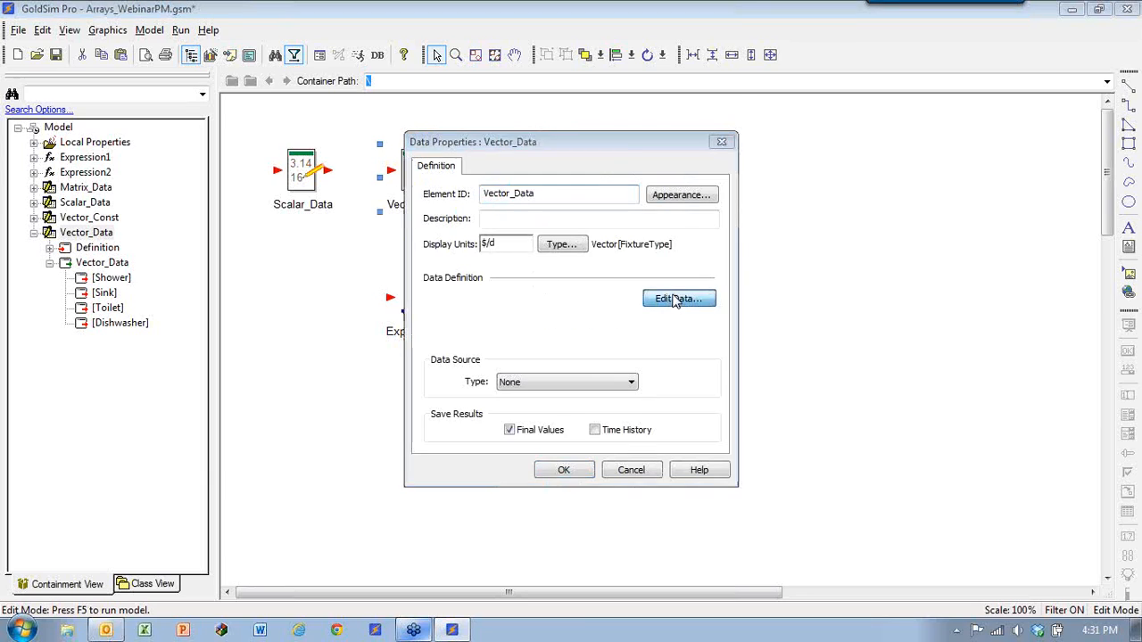
{"action": "left_click", "coordinate": [674, 300]}
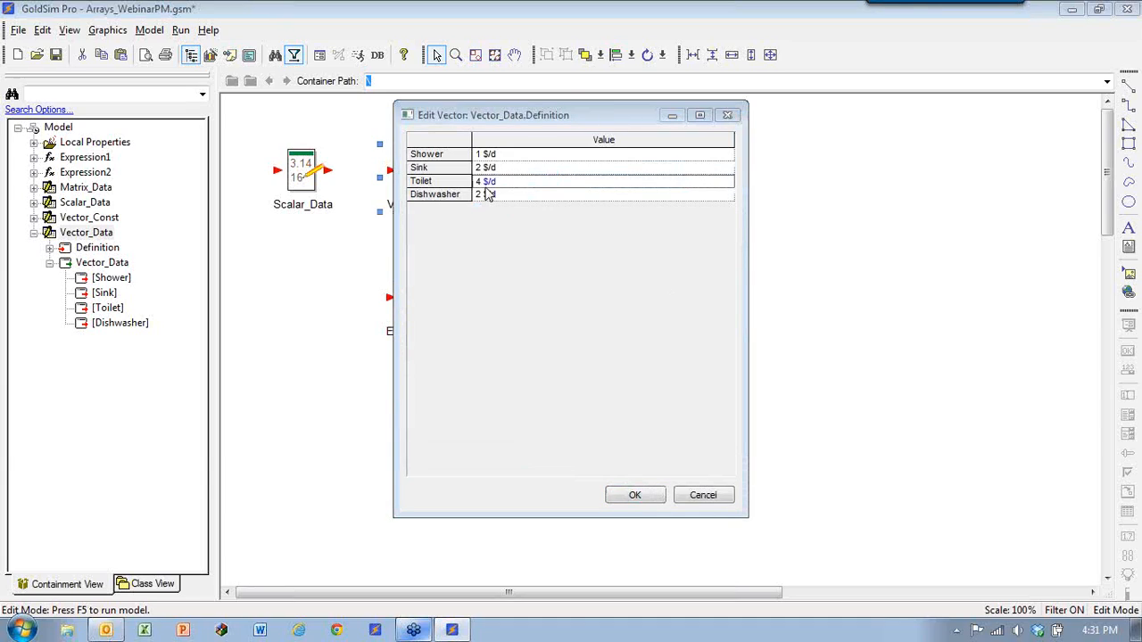
{"action": "left_click", "coordinate": [444, 181]}
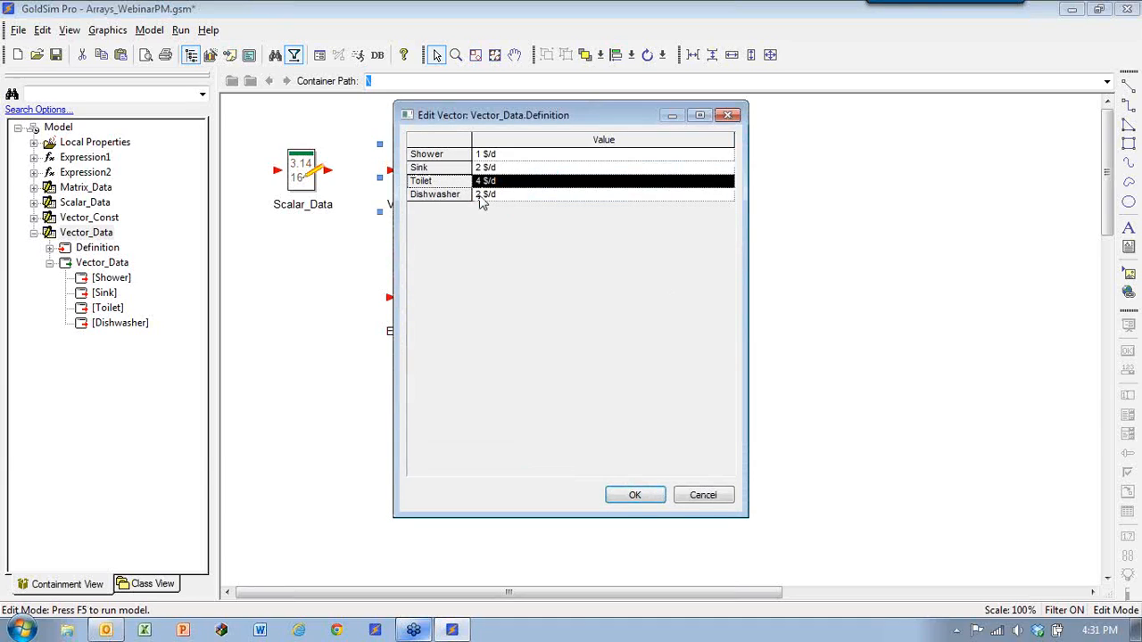
{"action": "left_click", "coordinate": [633, 498]}
{"action": "left_click", "coordinate": [576, 475]}
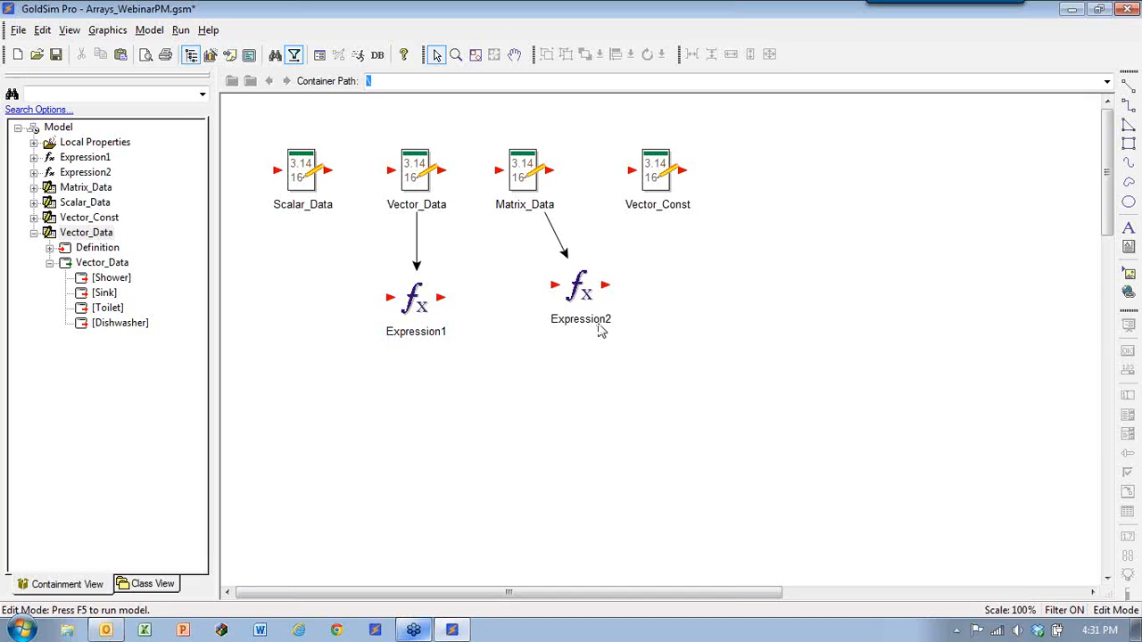
Step: Move Expression2 closer to Expression1, below Matrix_Data, and review Vector_Data's entries again
{"action": "left_click_drag", "start_coordinate": [598, 284], "coordinate": [567, 301]}
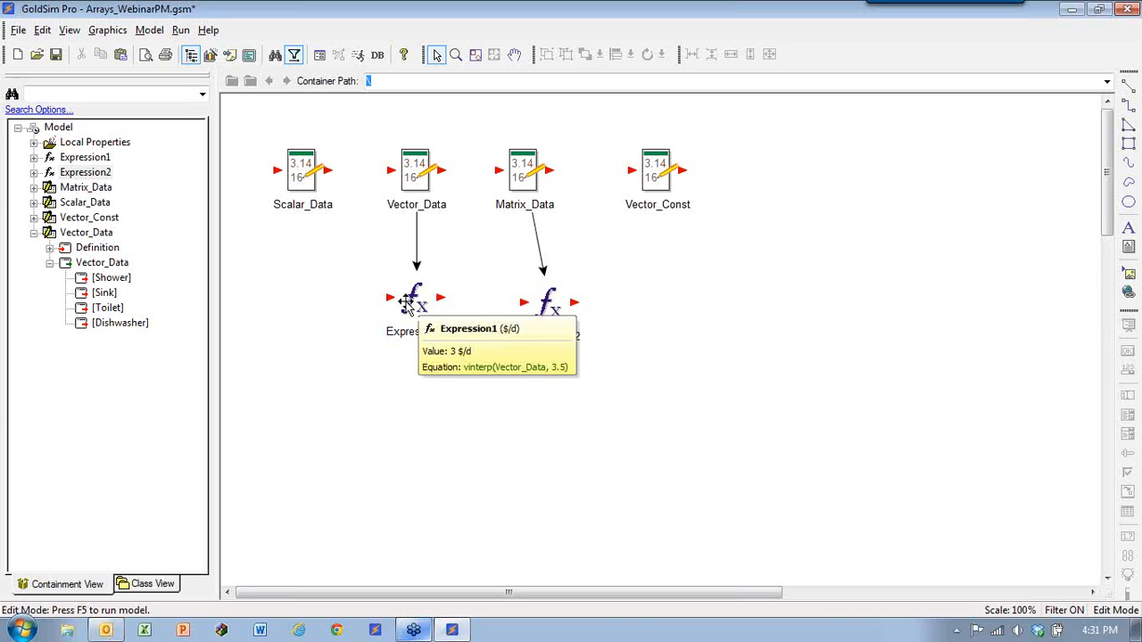
{"action": "left_click", "coordinate": [415, 161]}
{"action": "double_click", "coordinate": [416, 161]}
{"action": "left_click", "coordinate": [683, 302]}
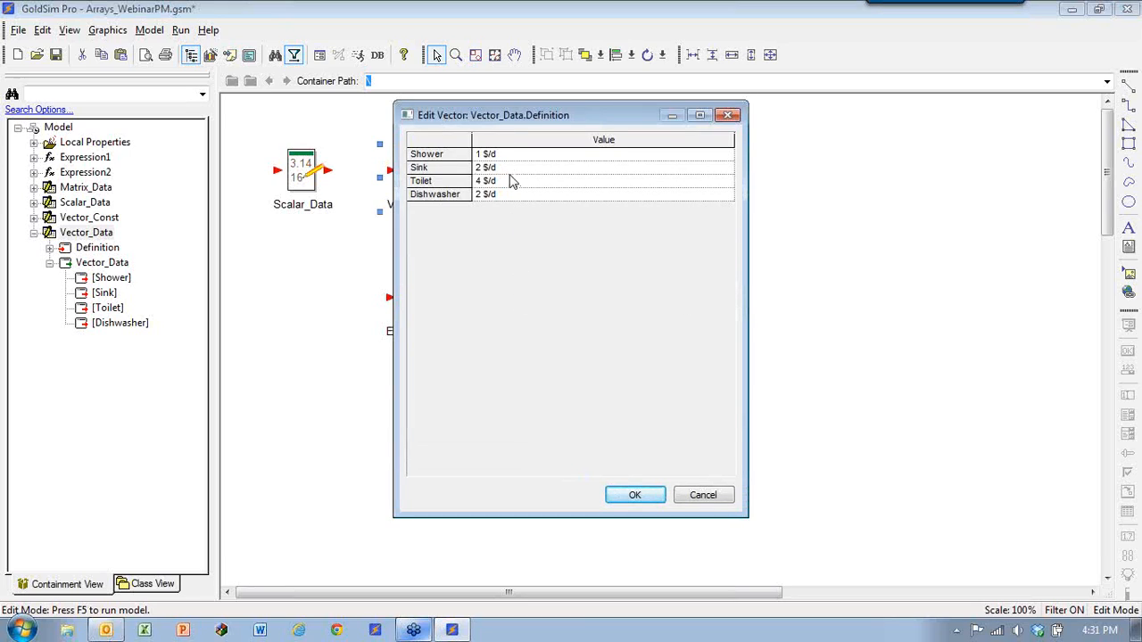
{"action": "left_click", "coordinate": [636, 496]}
{"action": "left_click", "coordinate": [548, 470]}
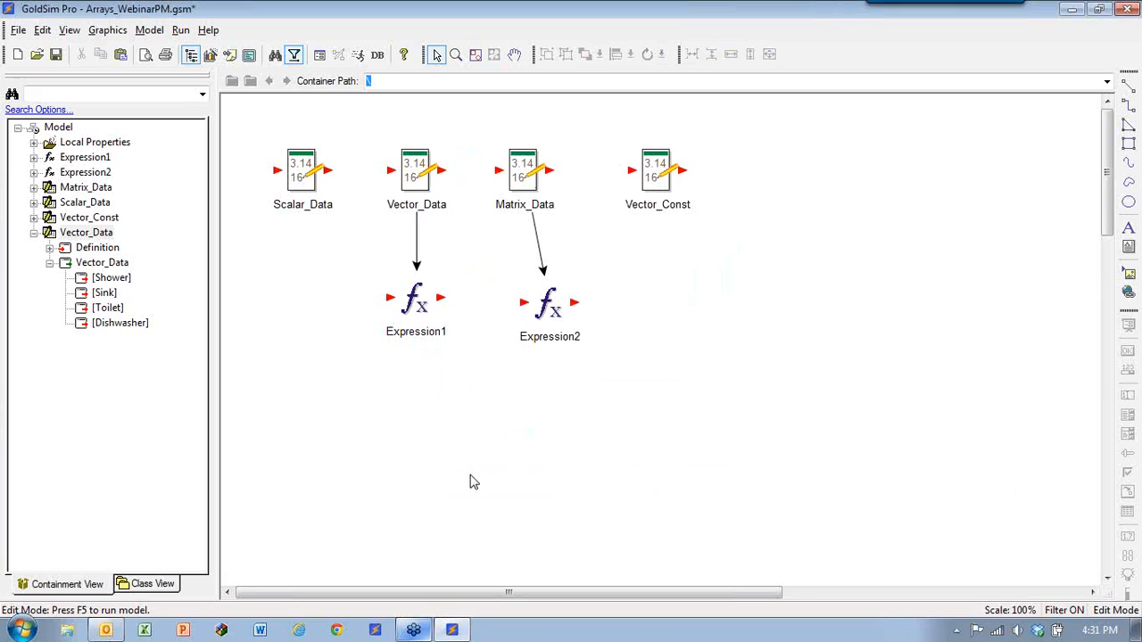
Step: Replace Expression1's vinterp equation with the vector constructor's function name
{"action": "double_click", "coordinate": [420, 308]}
{"action": "left_click_drag", "start_coordinate": [535, 185], "coordinate": [617, 141]}
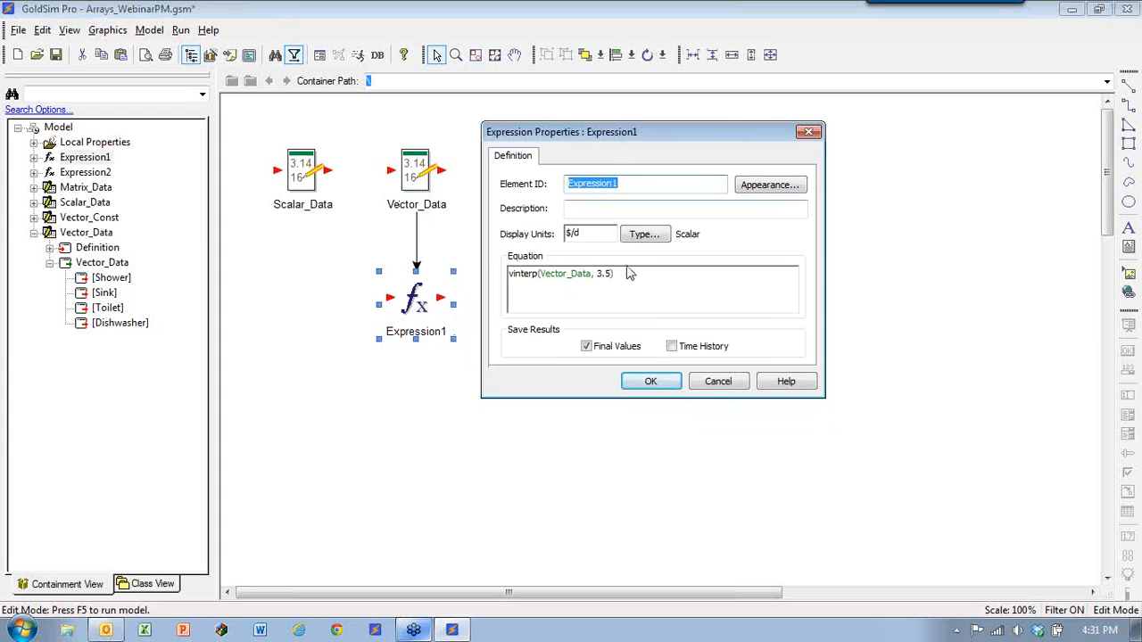
{"action": "left_click_drag", "start_coordinate": [635, 274], "coordinate": [455, 290]}
{"action": "type", "text": "vector"}
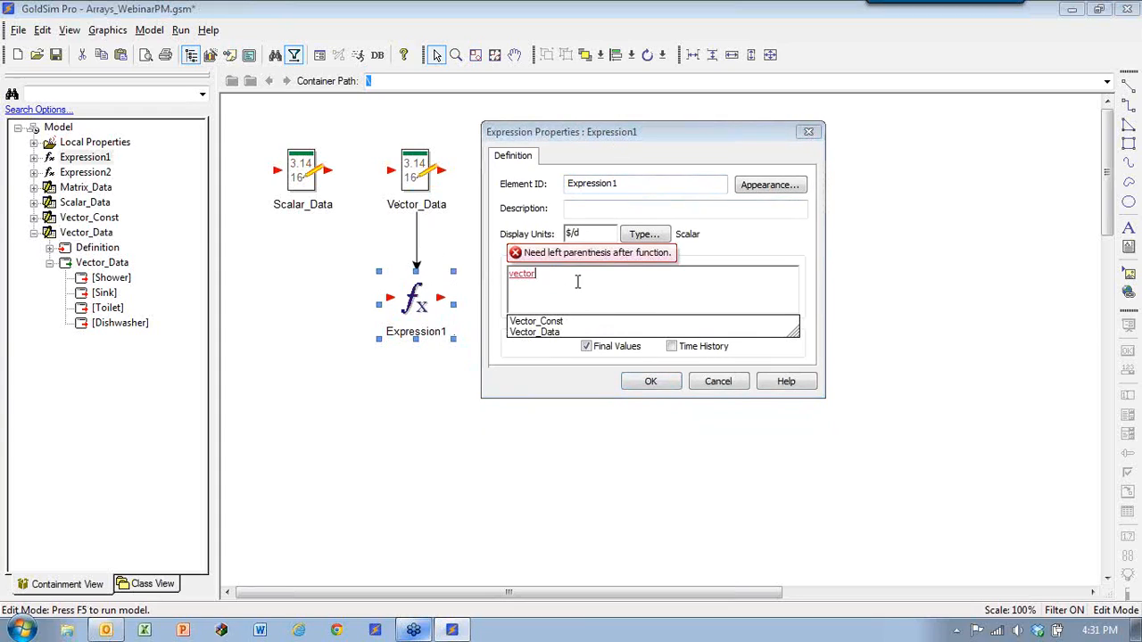
Step: Change Expression1's output to a Vector (1D-Array) with FixtureType row labels
{"action": "left_click", "coordinate": [651, 233]}
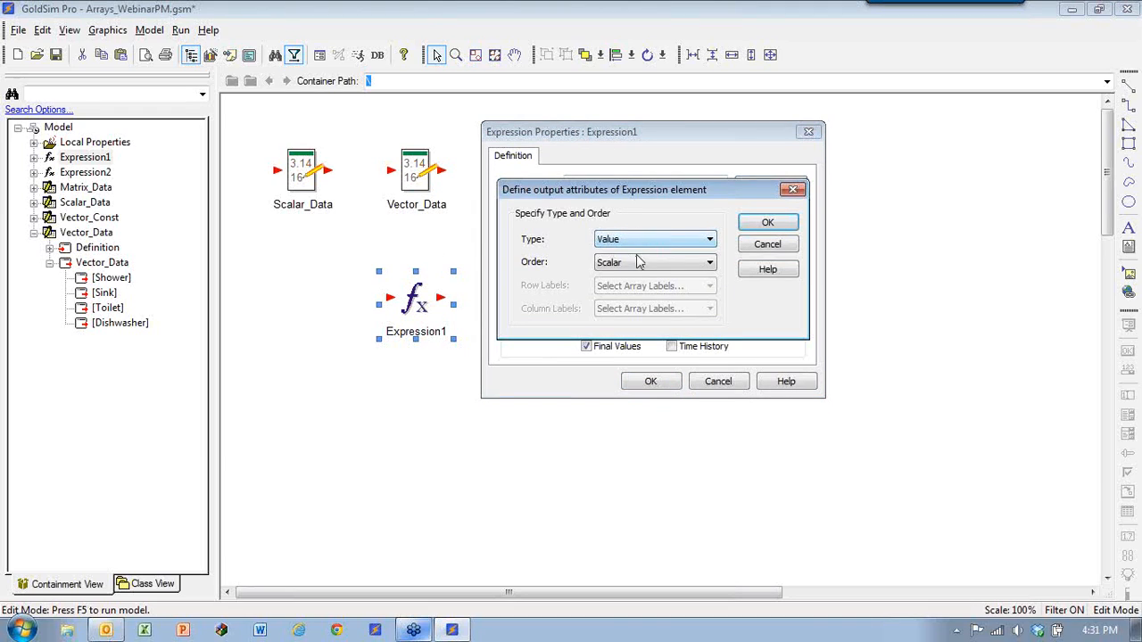
{"action": "left_click", "coordinate": [639, 261]}
{"action": "left_click", "coordinate": [632, 288]}
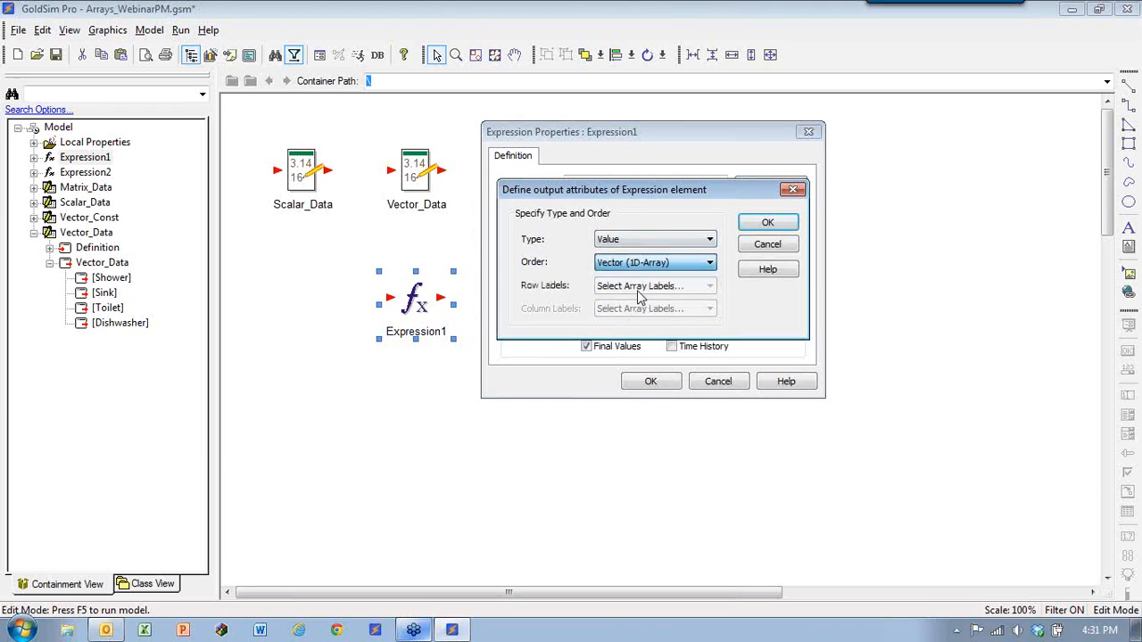
{"action": "left_click", "coordinate": [635, 286]}
{"action": "left_click", "coordinate": [640, 346]}
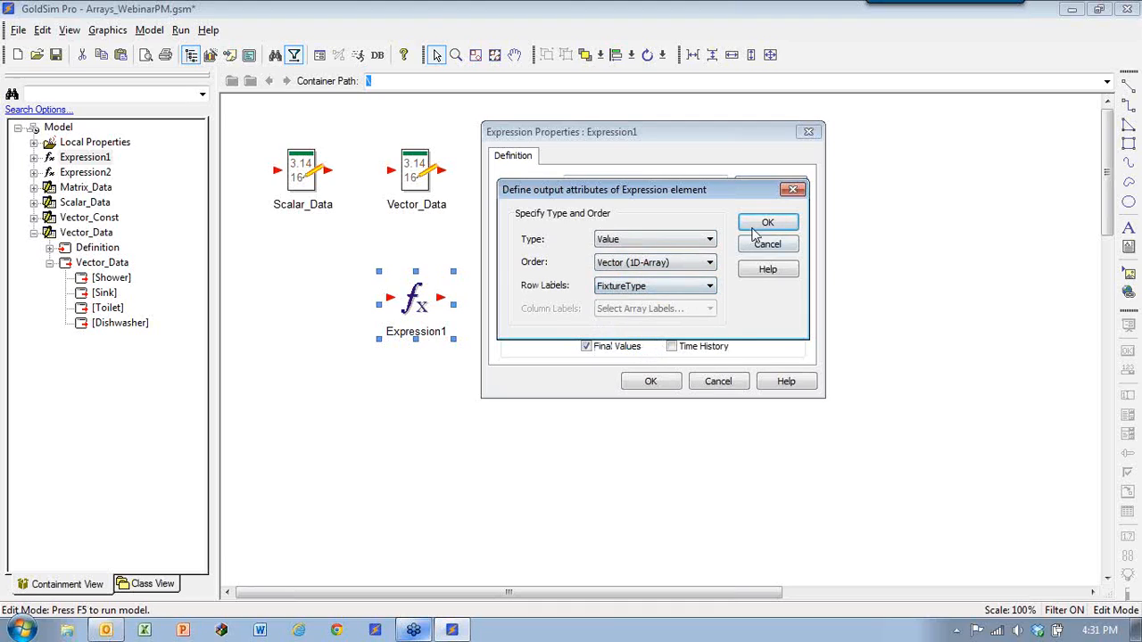
{"action": "left_click", "coordinate": [754, 230]}
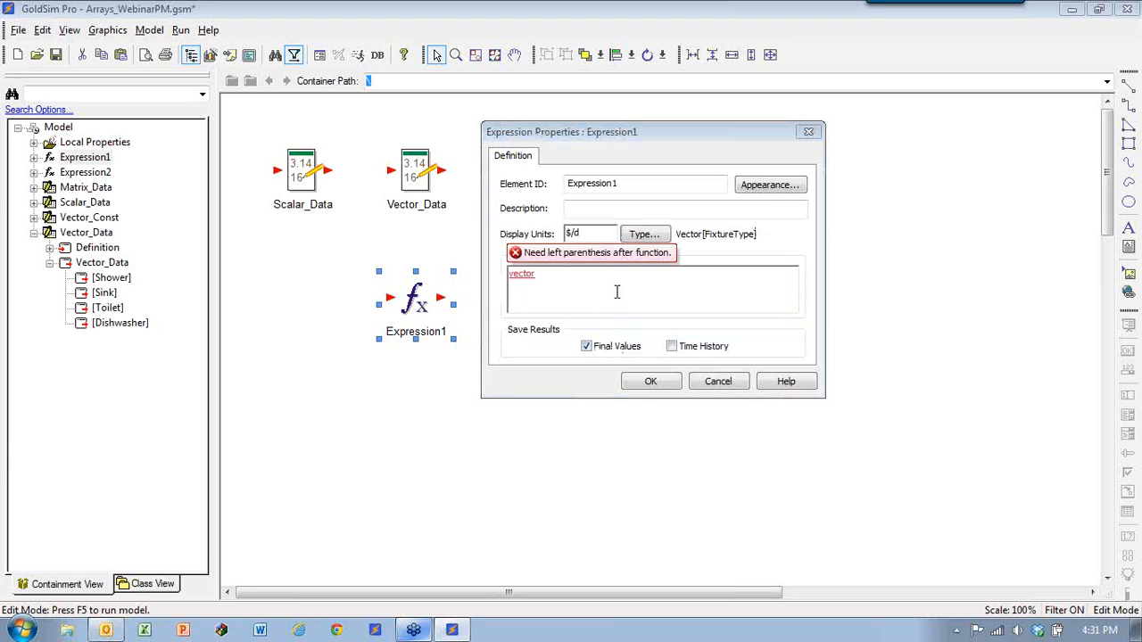
Step: Complete Expression1's equation as vector(1,2,3,4) and clear its display units
{"action": "type", "text": "()"}
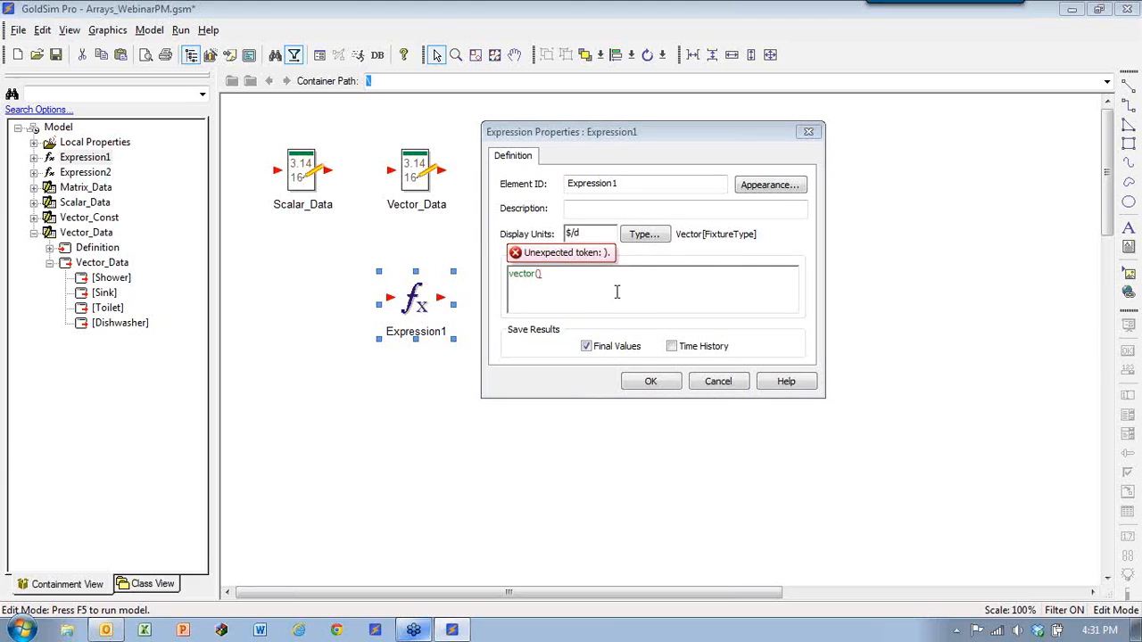
{"action": "key", "text": "Left"}
{"action": "type", "text": "1,2,3,"}
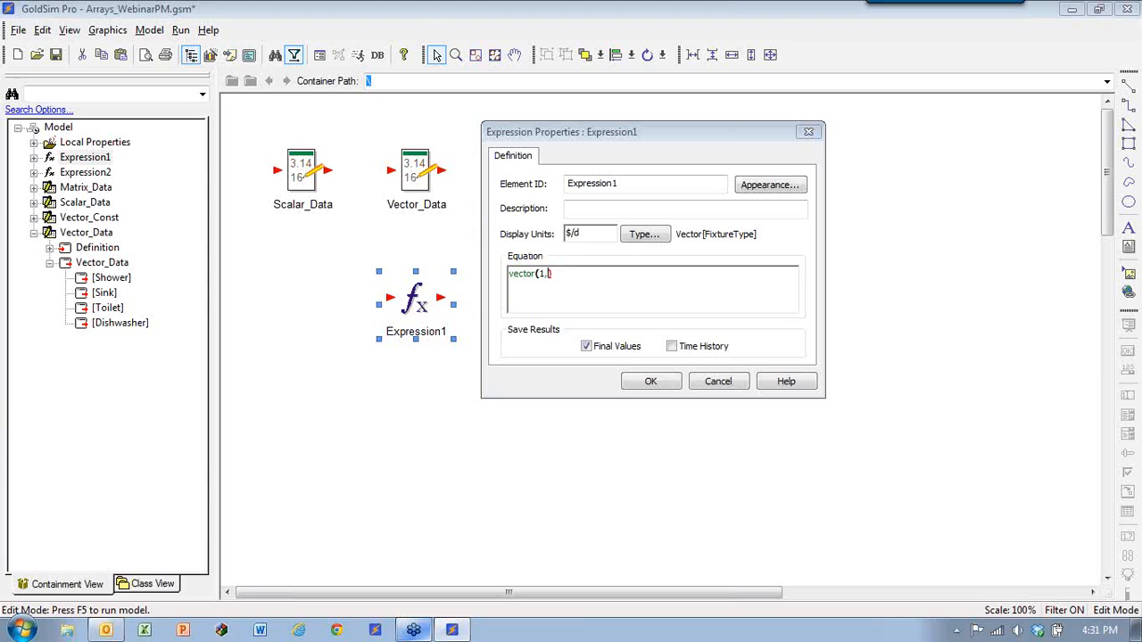
{"action": "type", "text": "4"}
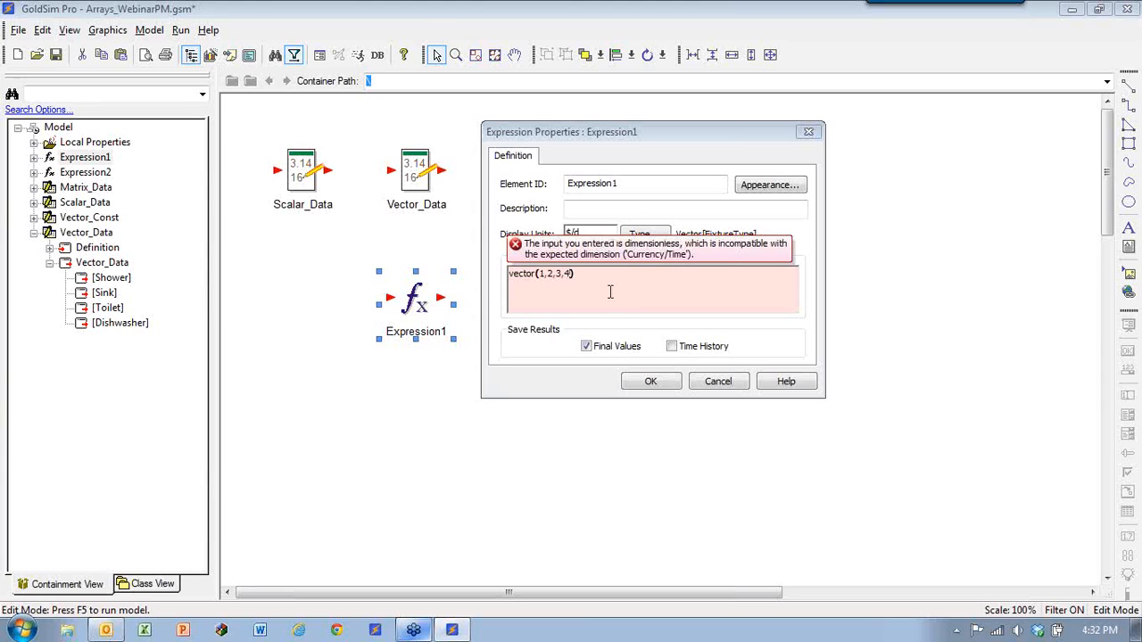
{"action": "left_click_drag", "start_coordinate": [601, 234], "coordinate": [533, 236]}
{"action": "key", "text": "Delete"}
{"action": "left_click", "coordinate": [660, 292]}
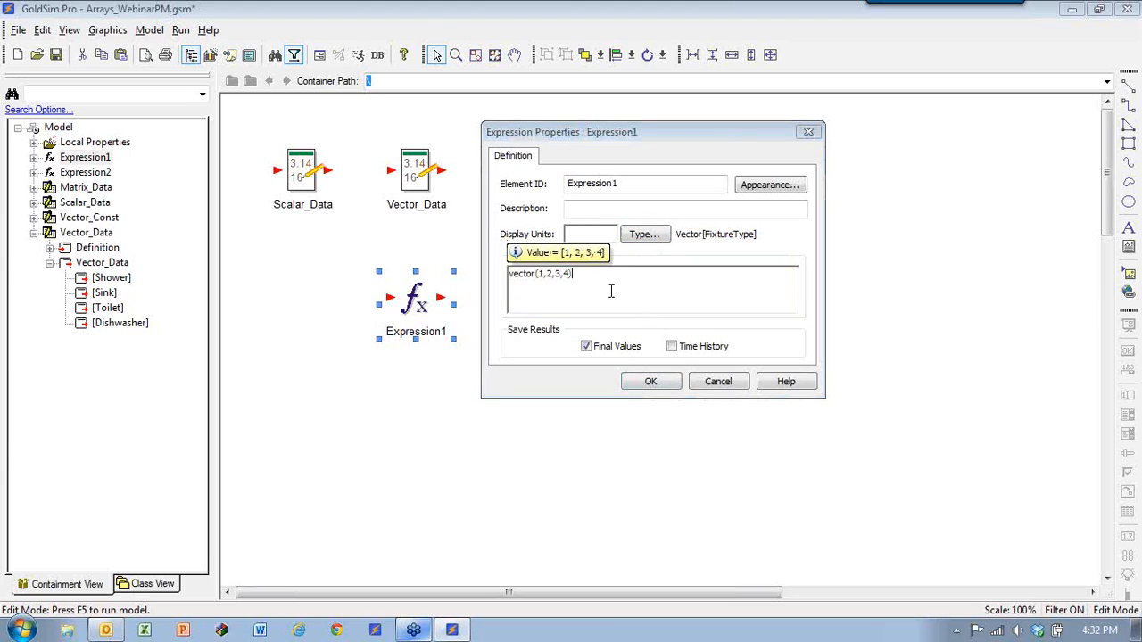
Step: Replace the four arguments of the vector constructor with a single 0, making the equation vector(0)
{"action": "key", "text": "BackSpace"}
{"action": "type", "text": ")"}
{"action": "key", "text": "Left"}
{"action": "key", "text": "BackSpace"}
{"action": "key", "text": "BackSpace"}
{"action": "key", "text": "BackSpace"}
{"action": "key", "text": "BackSpace"}
{"action": "key", "text": "BackSpace"}
{"action": "key", "text": "BackSpace"}
{"action": "key", "text": "BackSpace"}
{"action": "type", "text": "0"}
{"action": "key", "text": "End"}
{"action": "mouse_move", "coordinate": [598, 290]}
{"action": "key", "text": "Left"}
{"action": "key", "text": "BackSpace"}
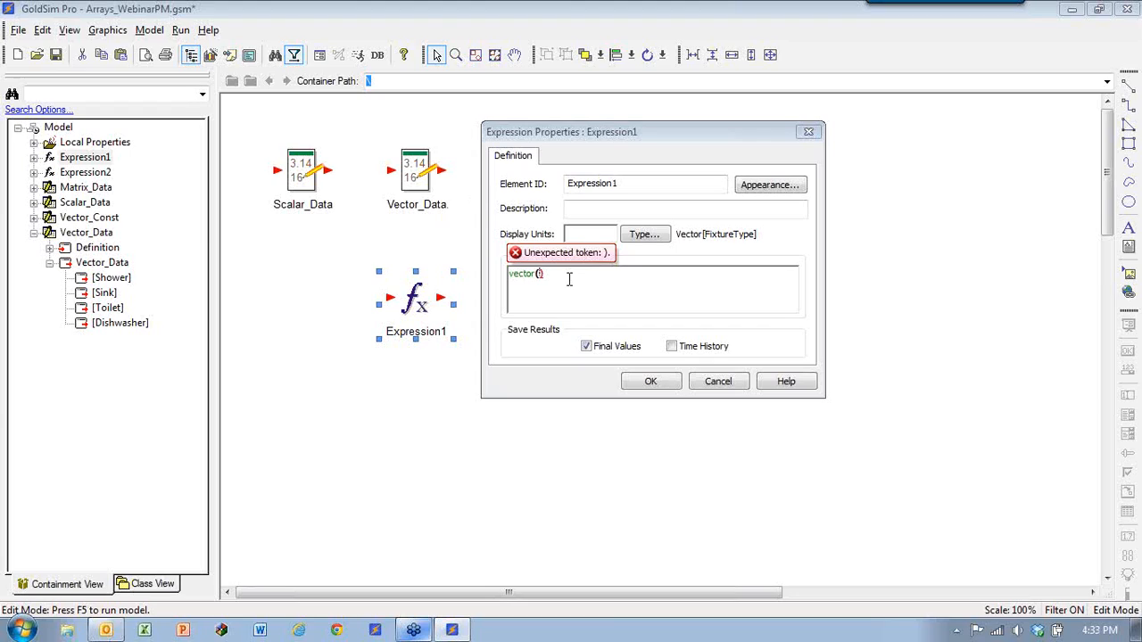
{"action": "type", "text": "0"}
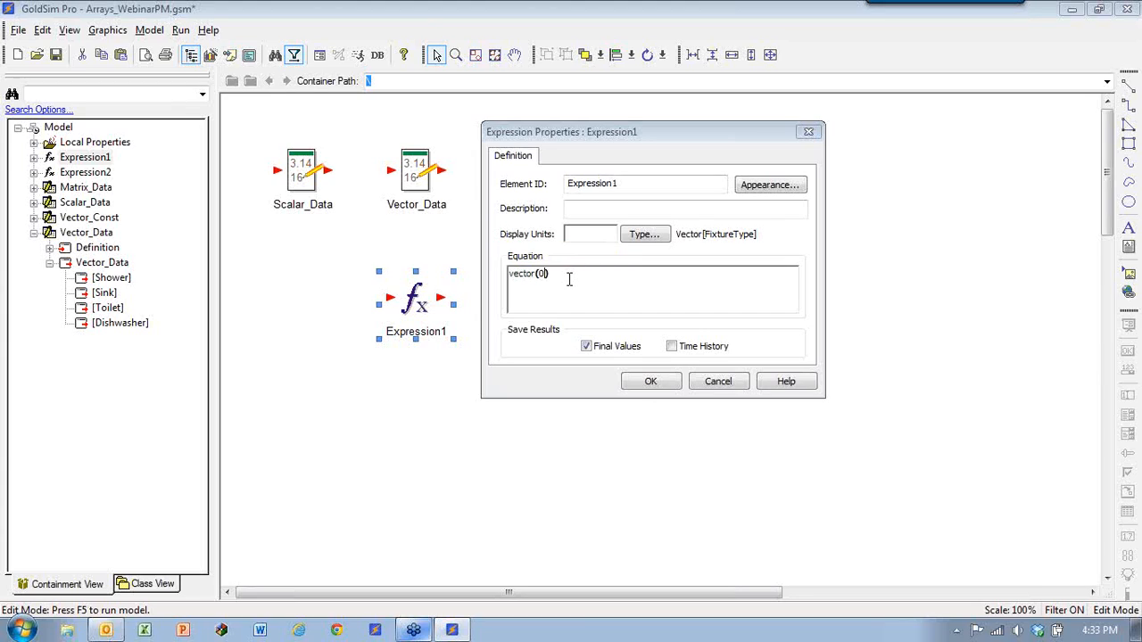
Step: Accept Expression1's vector(0) equation and move the element directly below Scalar_Data
{"action": "left_click", "coordinate": [651, 381]}
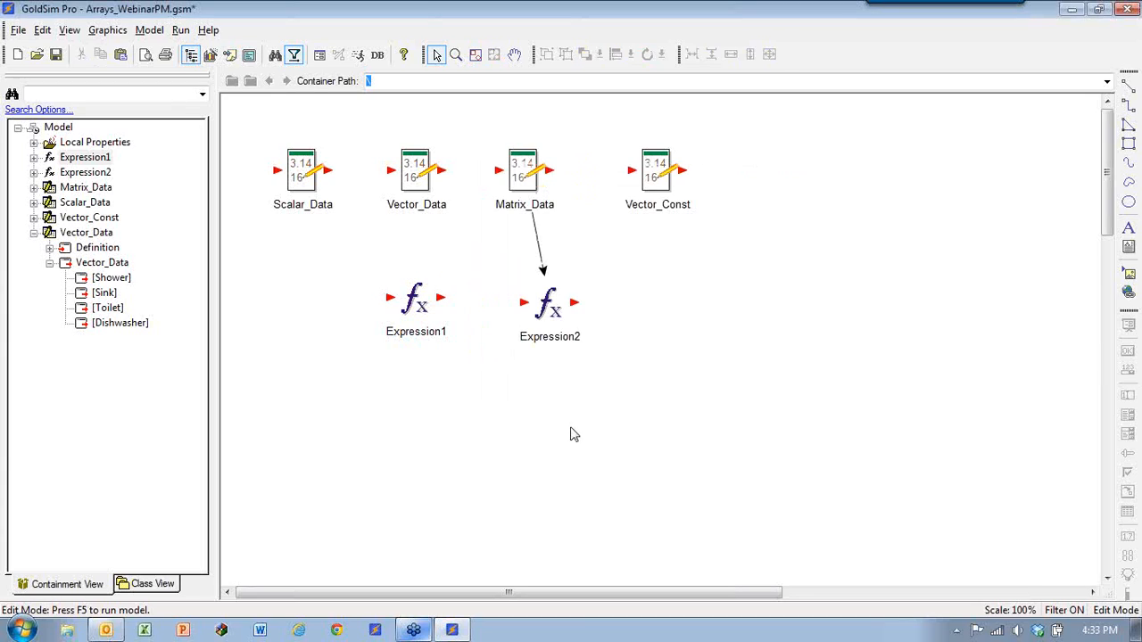
{"action": "left_click_drag", "start_coordinate": [408, 308], "coordinate": [295, 301]}
{"action": "left_click", "coordinate": [354, 350]}
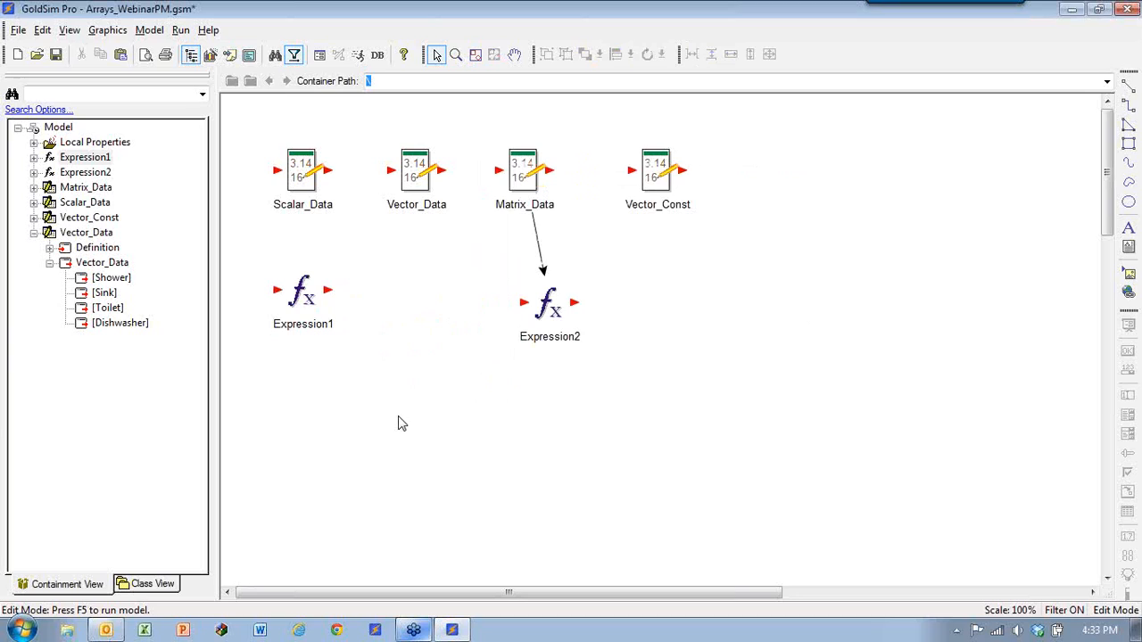
Step: Insert a Script element between Expression1 and Expression2, keeping the elements visible beside its properties
{"action": "right_click", "coordinate": [403, 298]}
{"action": "mouse_move", "coordinate": [484, 306]}
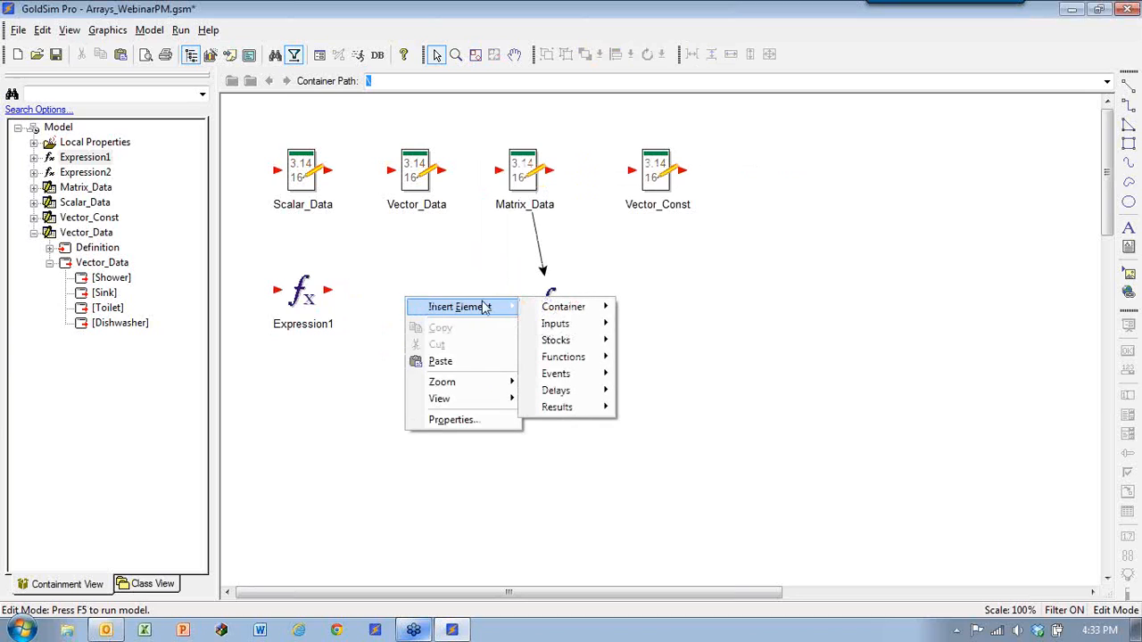
{"action": "mouse_move", "coordinate": [558, 357]}
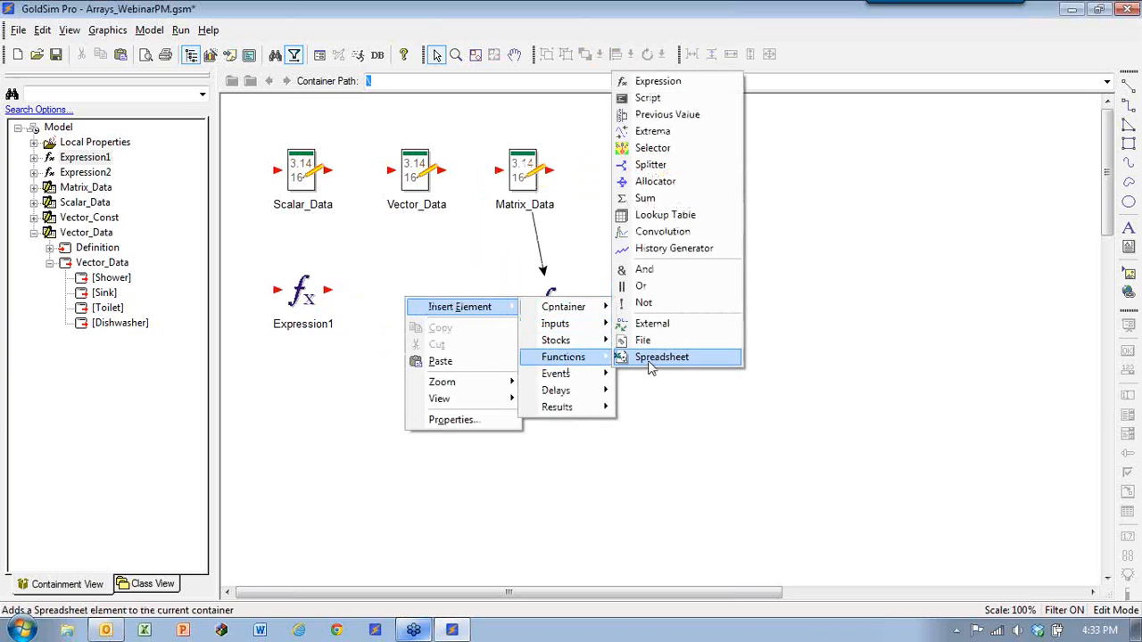
{"action": "left_click", "coordinate": [650, 98]}
{"action": "left_click_drag", "start_coordinate": [520, 27], "coordinate": [773, 30]}
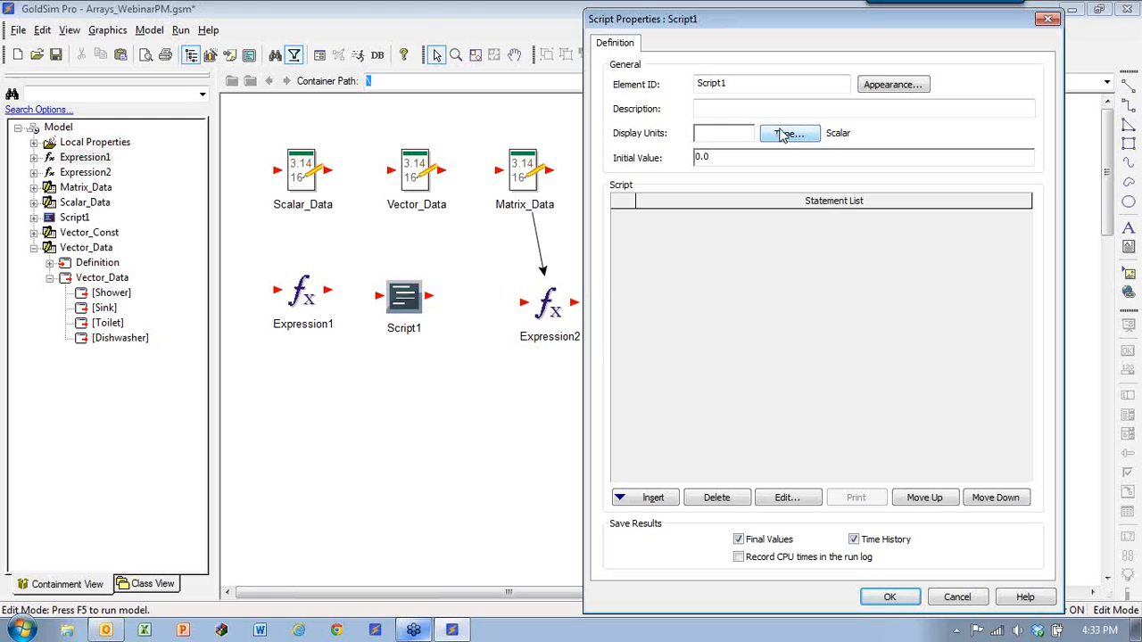
Step: Add a variable definition statement to Script1 and name the variable MyVector
{"action": "left_click", "coordinate": [649, 500]}
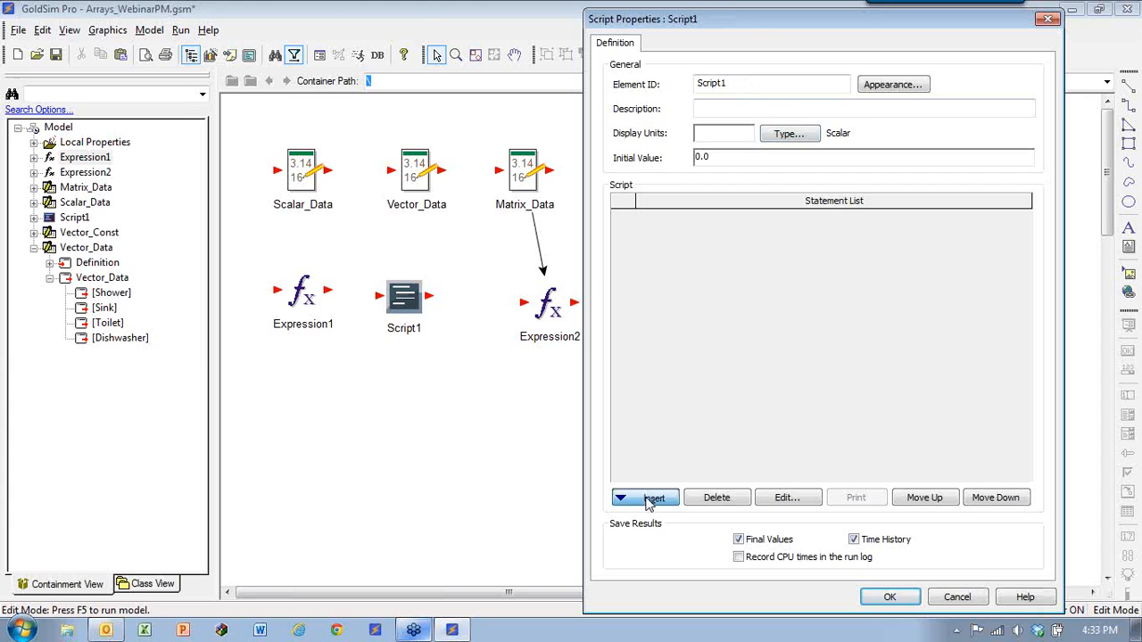
{"action": "left_click", "coordinate": [696, 255]}
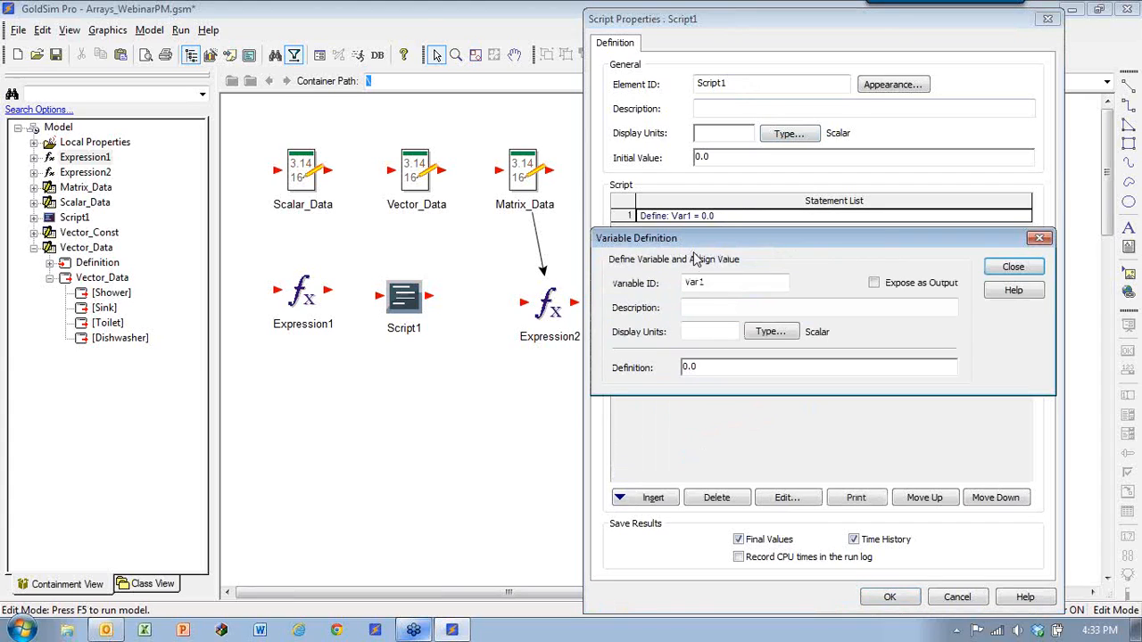
{"action": "type", "text": "MyVector"}
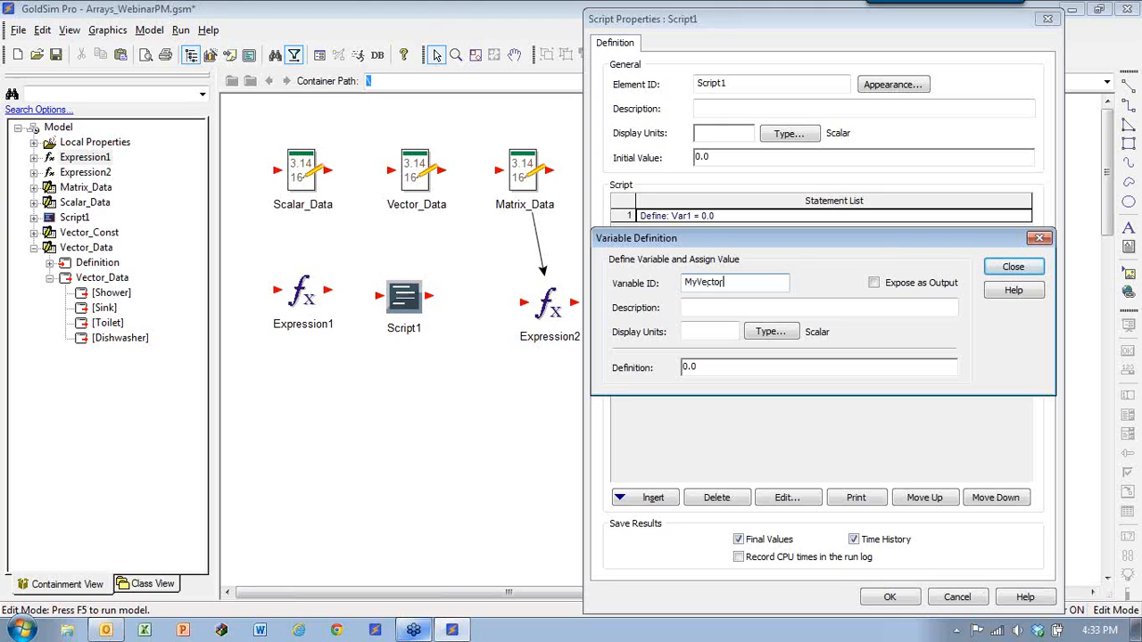
Step: Set MyVector's order to Vector (1D-Array) with FixtureType row labels
{"action": "left_click", "coordinate": [769, 331]}
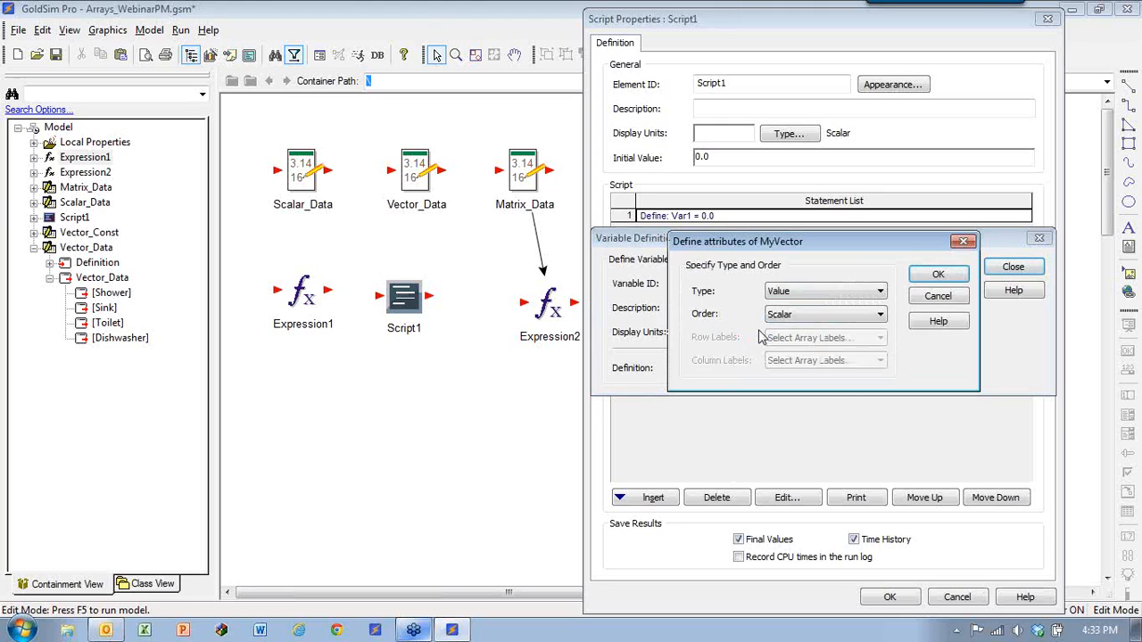
{"action": "left_click", "coordinate": [785, 316]}
{"action": "left_click", "coordinate": [802, 336]}
{"action": "left_click", "coordinate": [807, 338]}
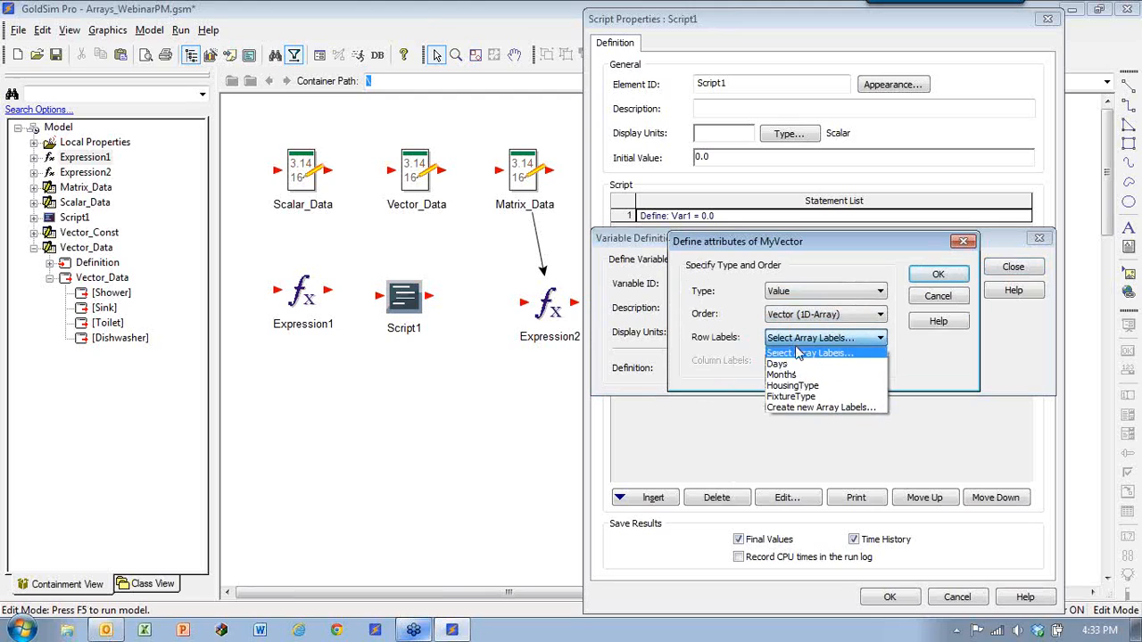
{"action": "left_click", "coordinate": [791, 396]}
{"action": "left_click", "coordinate": [938, 274]}
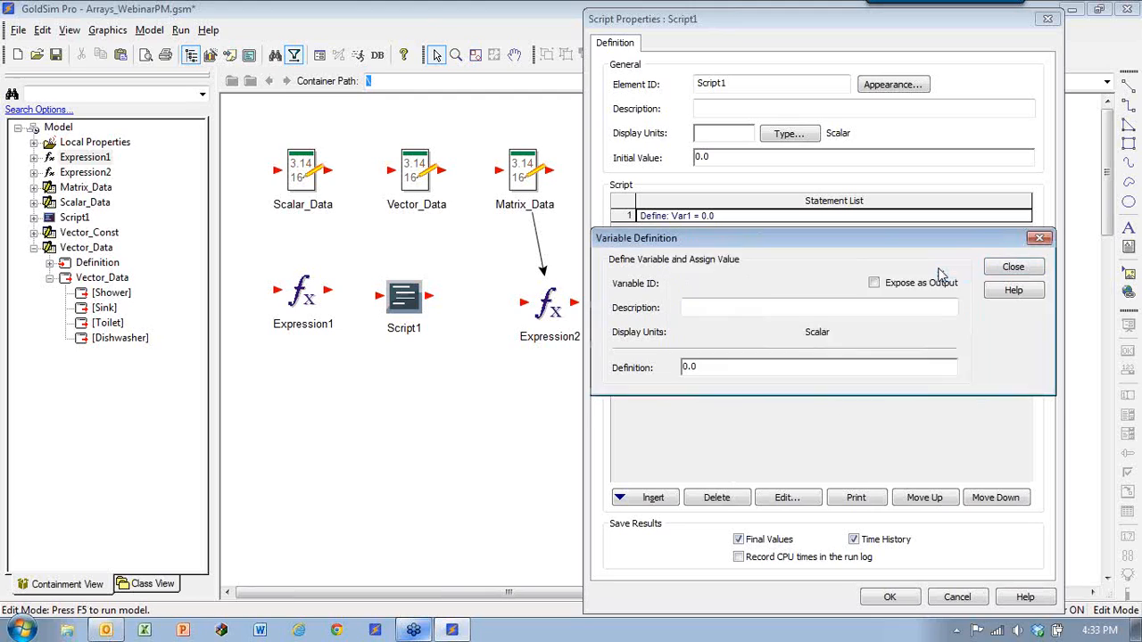
Step: Define MyVector's entire array as vector(0) and finish the variable definition
{"action": "left_click_drag", "start_coordinate": [712, 239], "coordinate": [651, 253]}
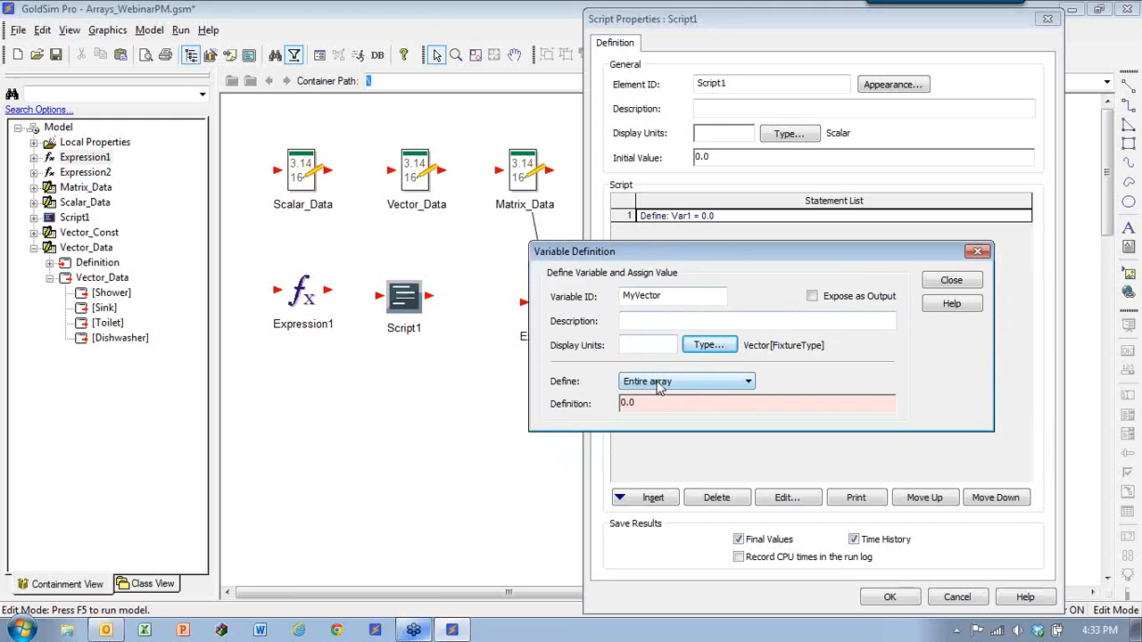
{"action": "left_click", "coordinate": [660, 382]}
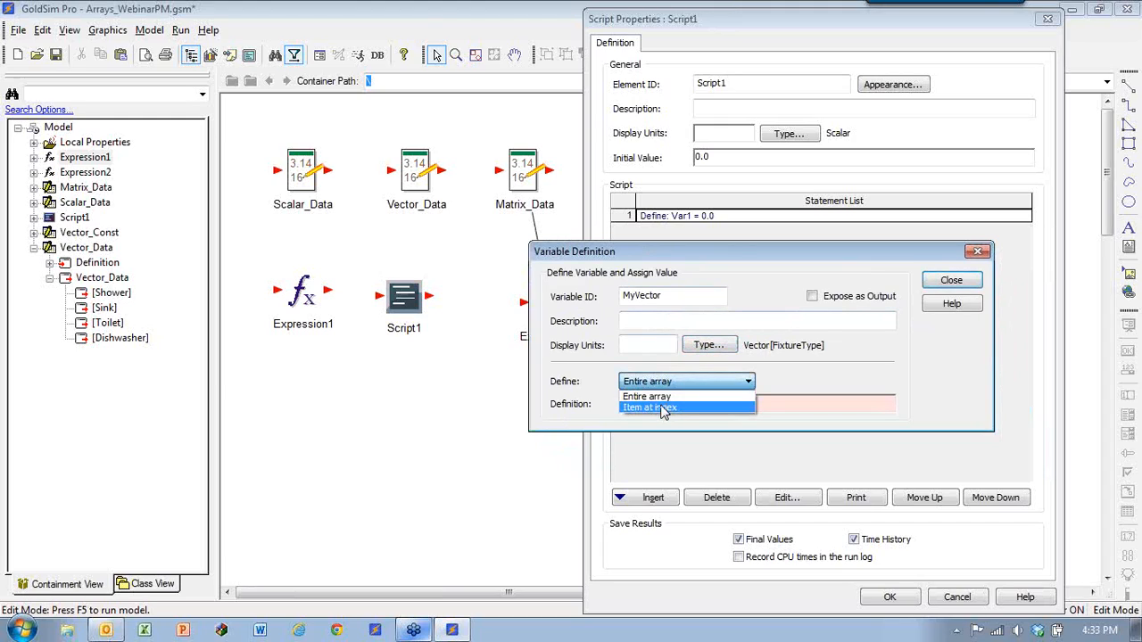
{"action": "left_click", "coordinate": [651, 396]}
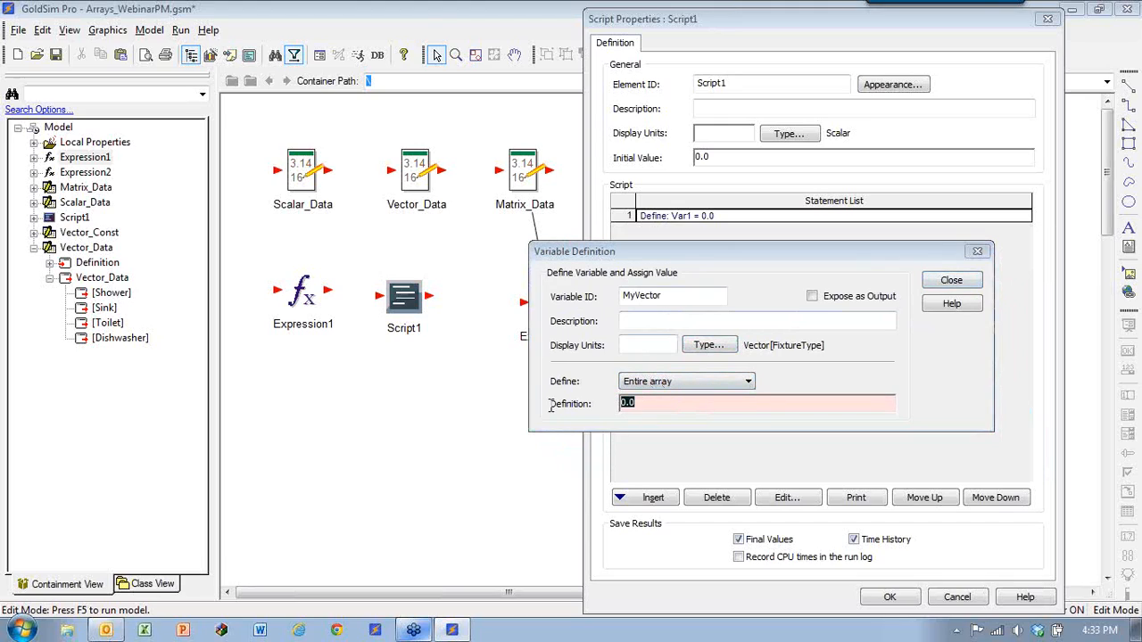
{"action": "type", "text": "v"}
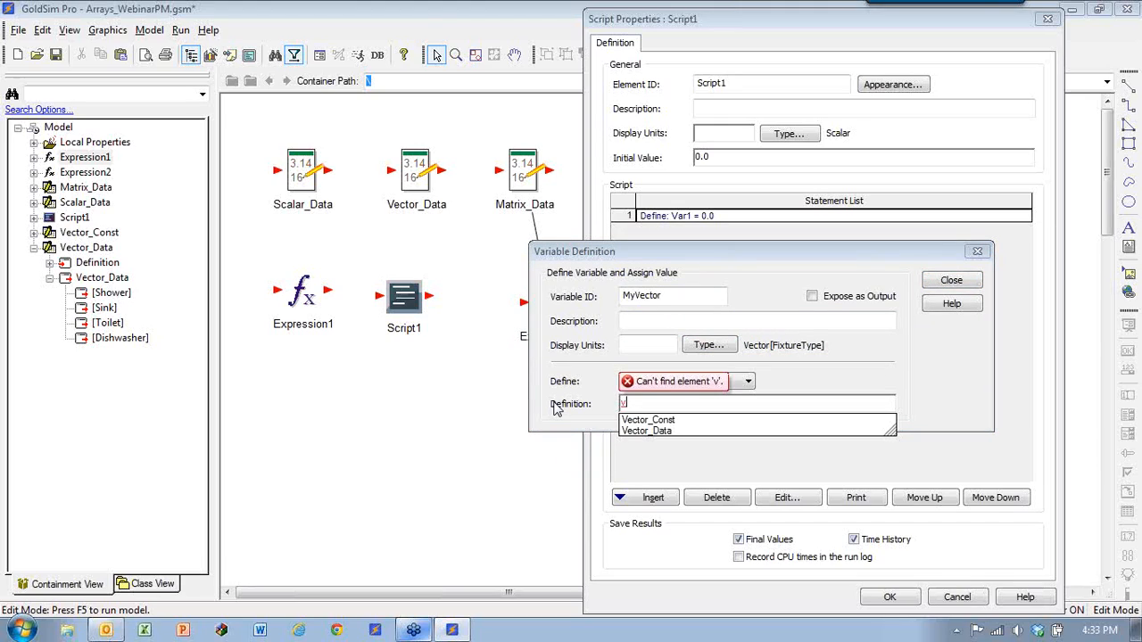
{"action": "type", "text": "ector(0)"}
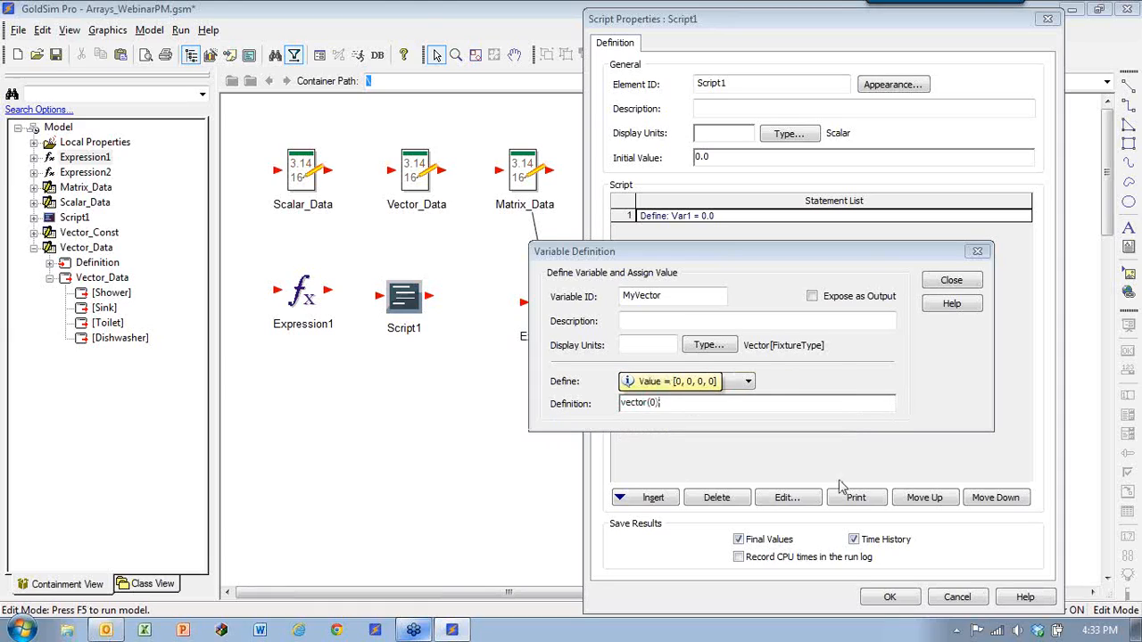
{"action": "left_click", "coordinate": [939, 282]}
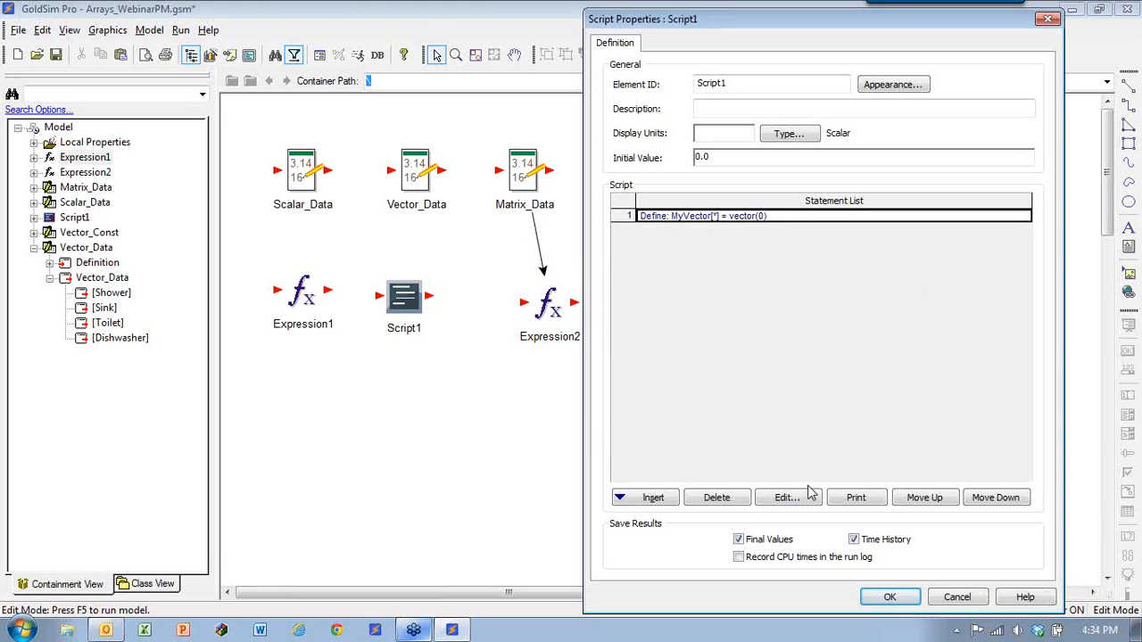
Step: Insert a FOR loop after the MyVector definition and name its loop variable row
{"action": "mouse_move", "coordinate": [695, 225]}
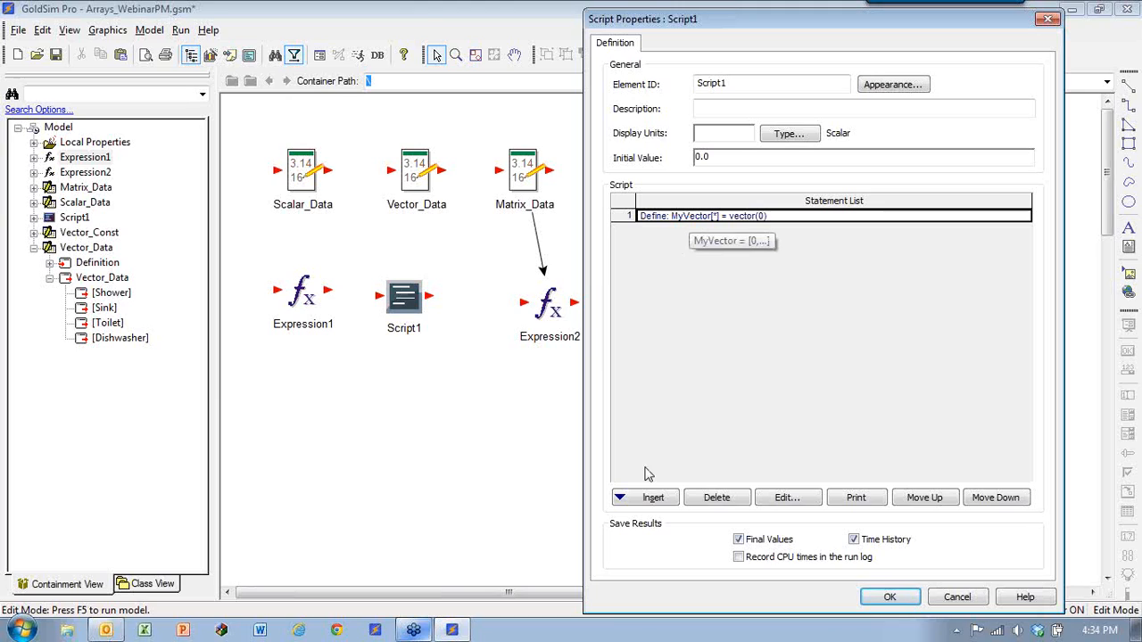
{"action": "left_click", "coordinate": [651, 497]}
{"action": "left_click", "coordinate": [698, 316]}
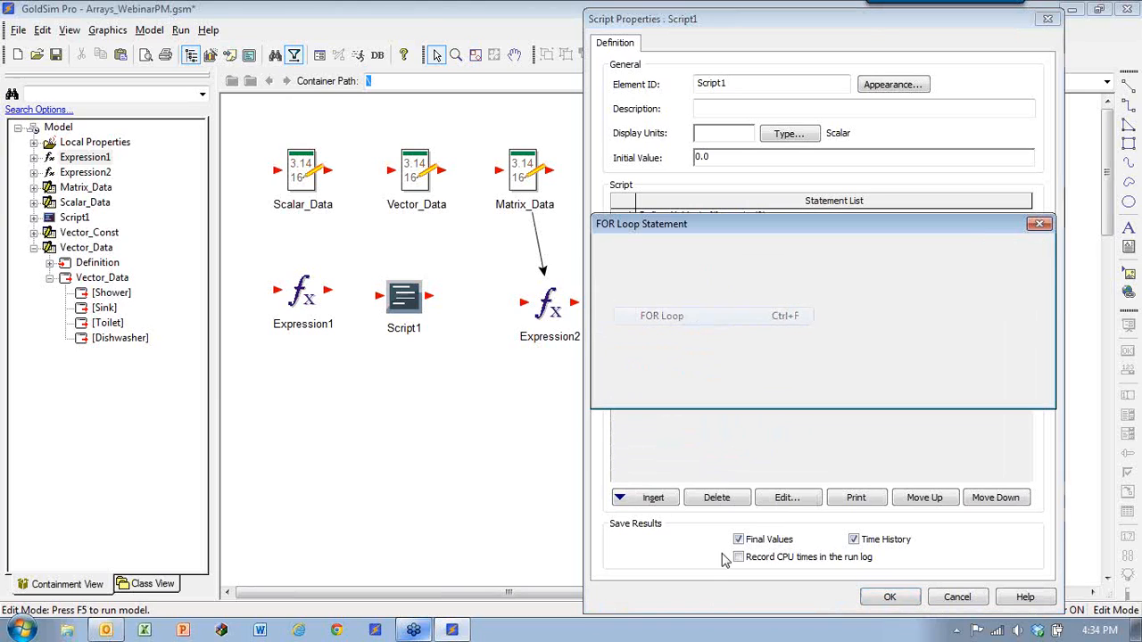
{"action": "left_click_drag", "start_coordinate": [744, 229], "coordinate": [750, 282]}
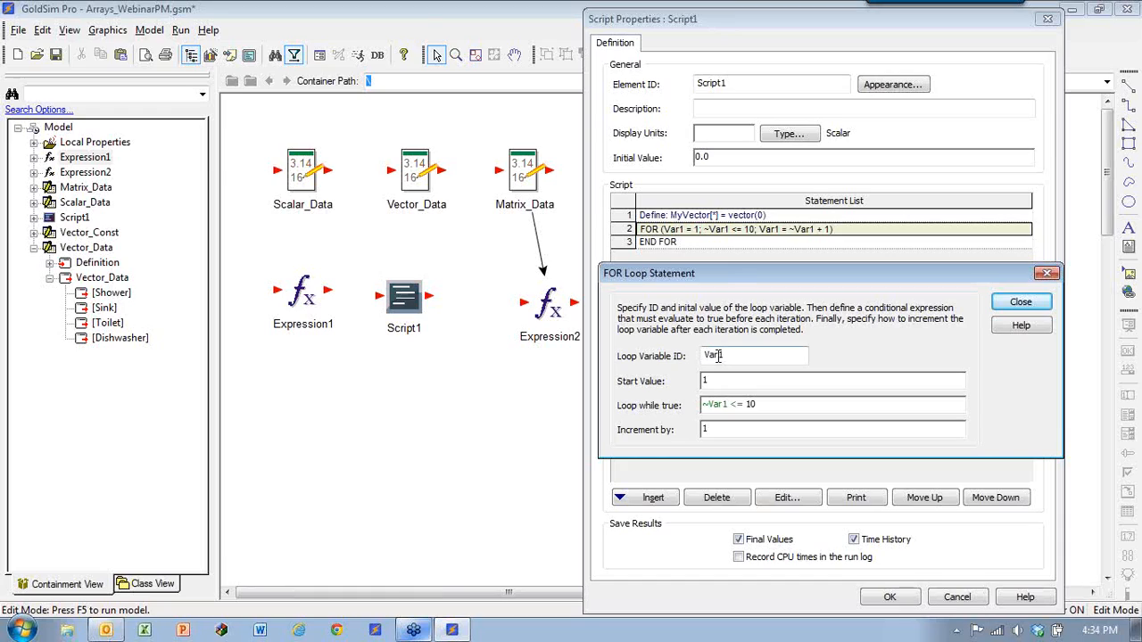
{"action": "left_click_drag", "start_coordinate": [728, 355], "coordinate": [676, 367]}
{"action": "type", "text": "row"}
{"action": "left_click", "coordinate": [718, 381]}
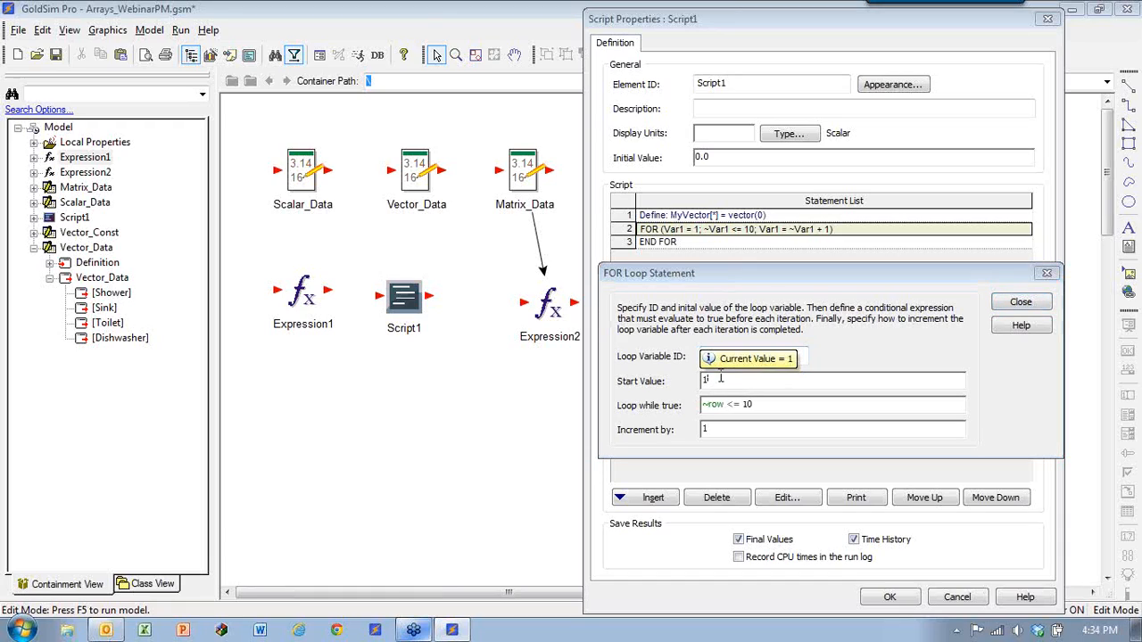
{"action": "left_click", "coordinate": [717, 431]}
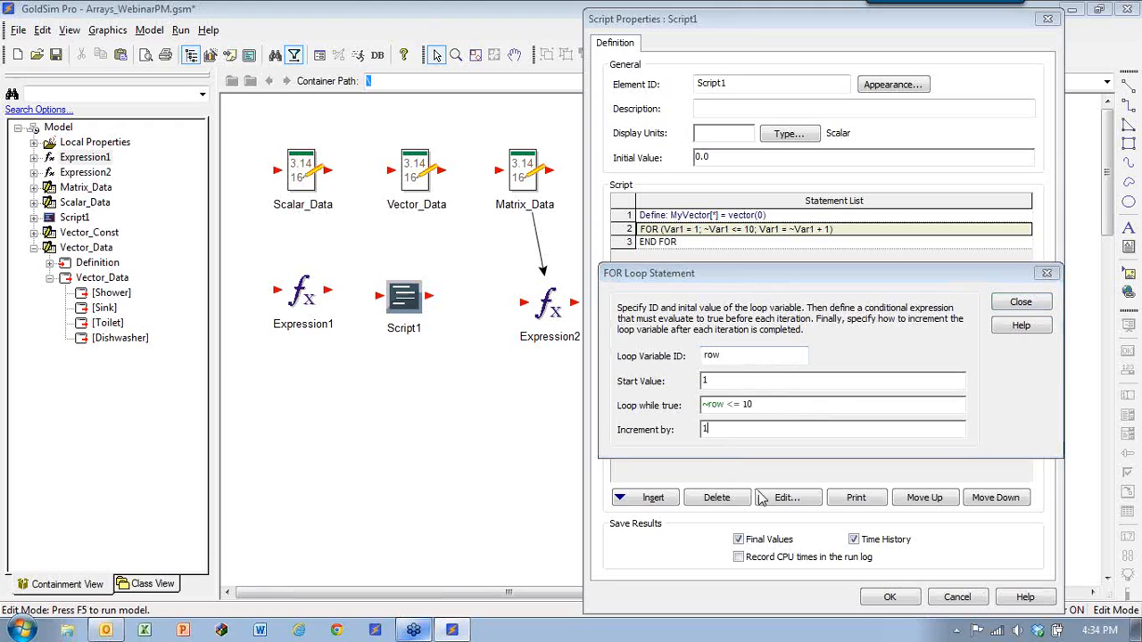
Step: Change the FOR loop's condition to ~row <= 4 and finish the loop statement
{"action": "left_click", "coordinate": [780, 409]}
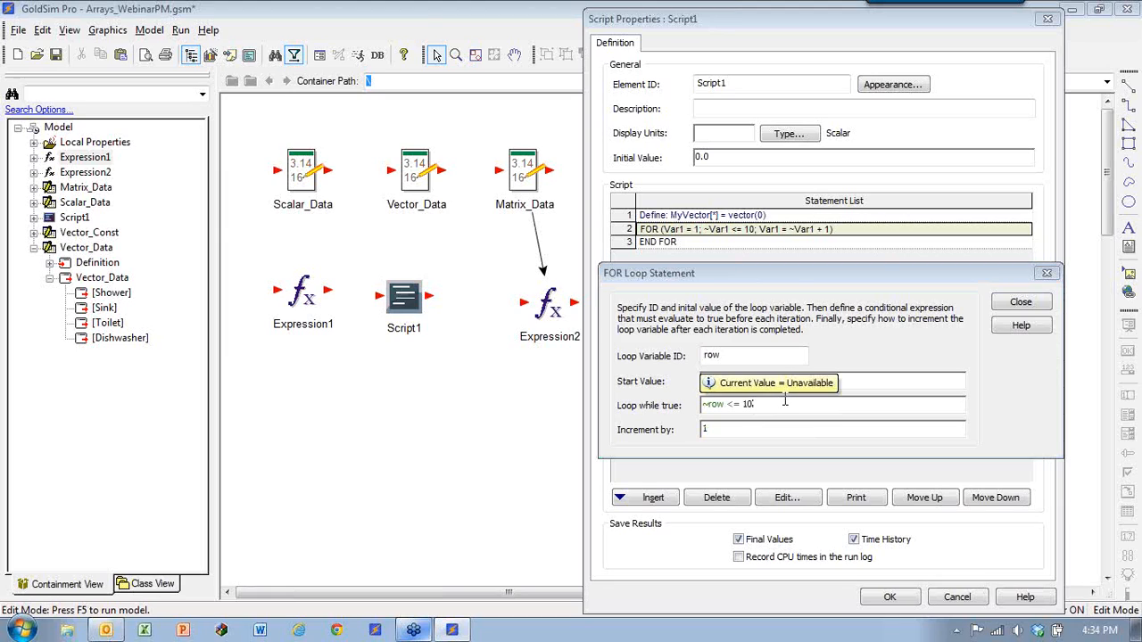
{"action": "left_click_drag", "start_coordinate": [798, 280], "coordinate": [776, 295]}
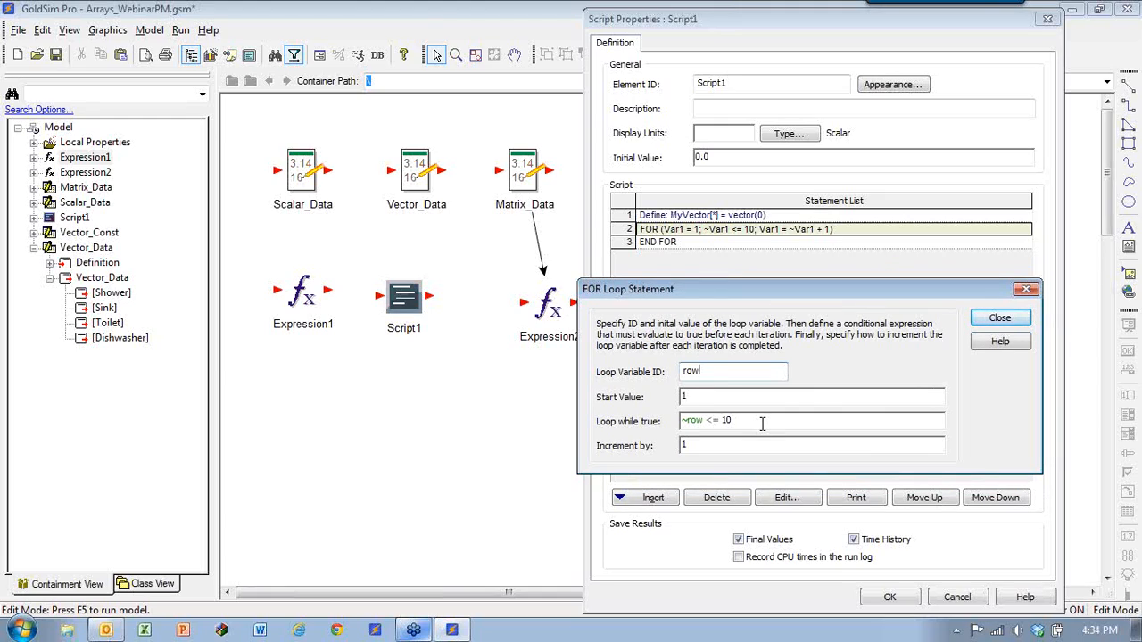
{"action": "left_click", "coordinate": [763, 422]}
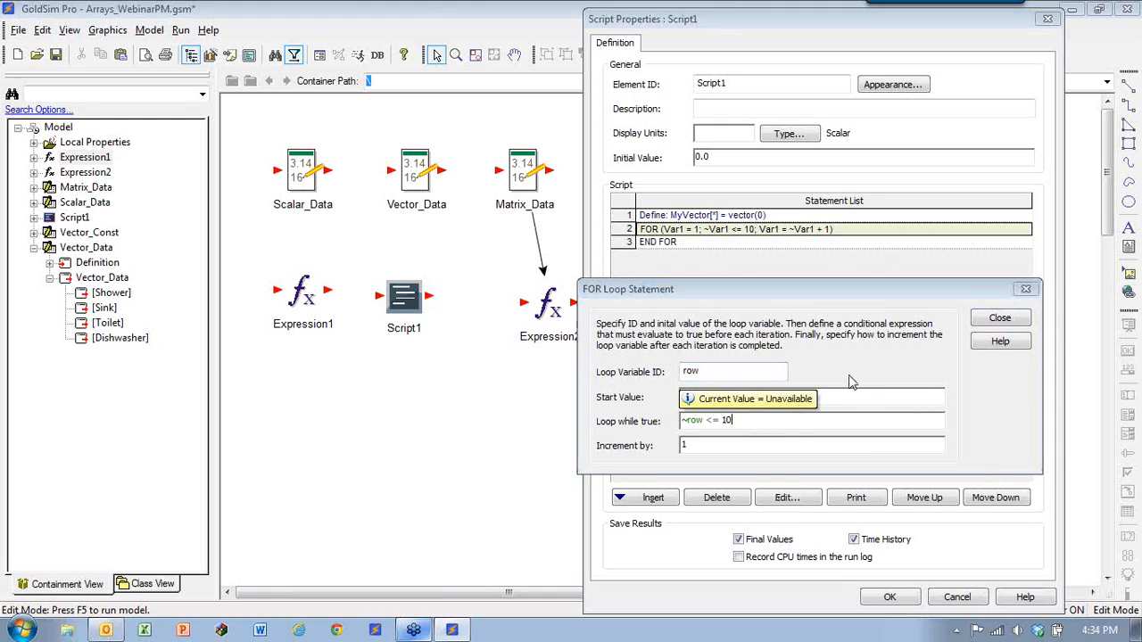
{"action": "key", "text": "BackSpace"}
{"action": "key", "text": "BackSpace"}
{"action": "type", "text": "4"}
{"action": "left_click", "coordinate": [1016, 320]}
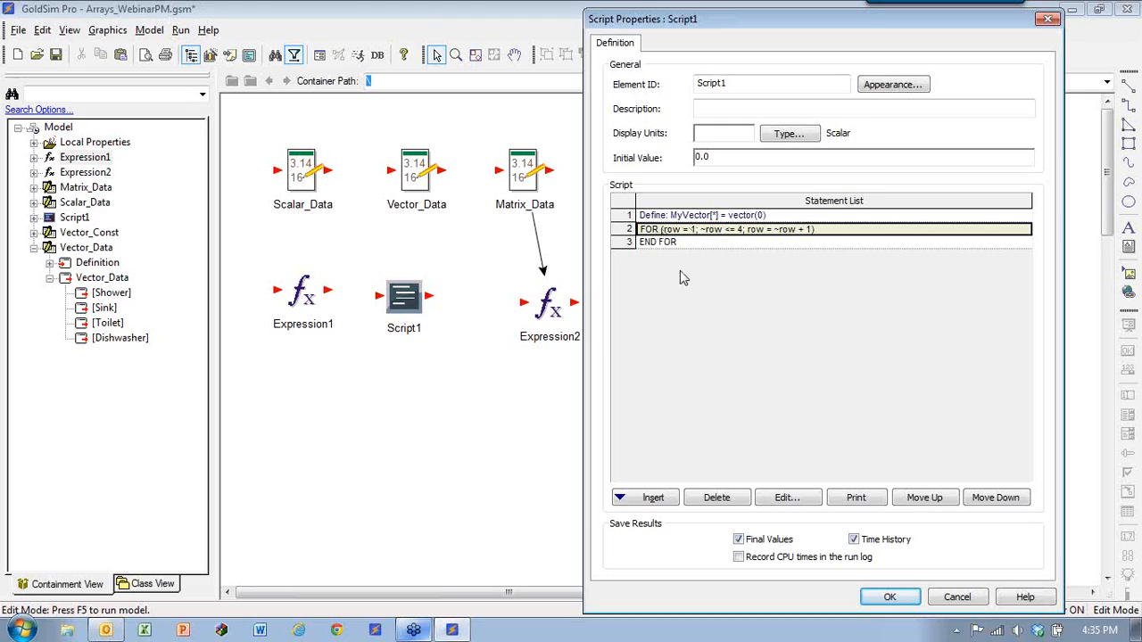
Step: Insert a variable assignment inside the FOR loop that targets row, with ~row as its definition
{"action": "left_click", "coordinate": [649, 502]}
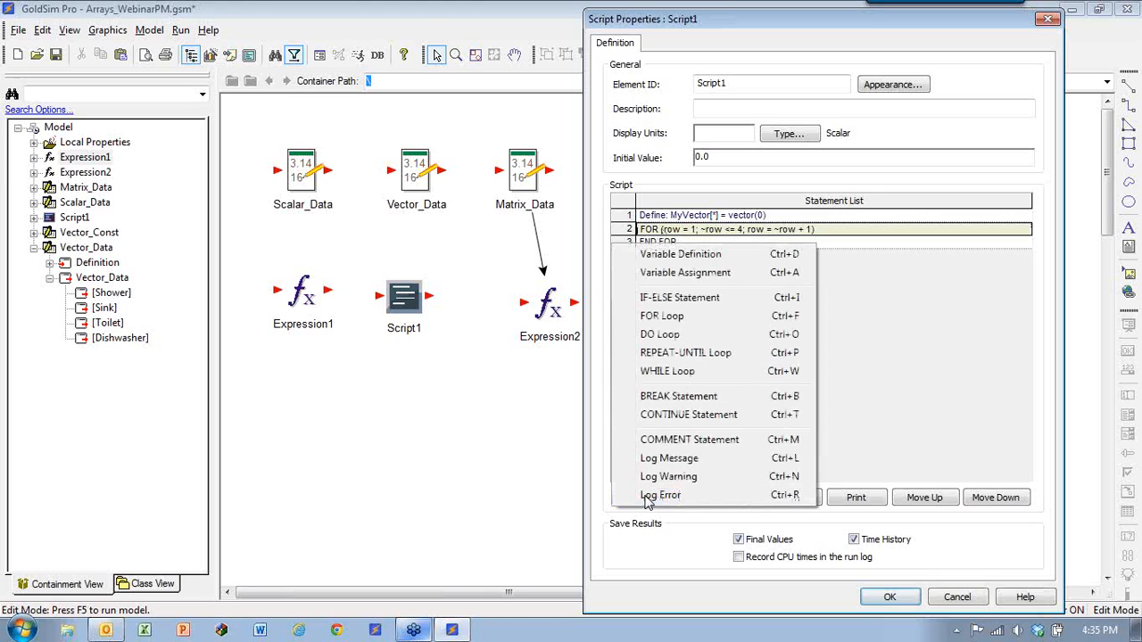
{"action": "left_click", "coordinate": [684, 272]}
{"action": "left_click", "coordinate": [714, 286]}
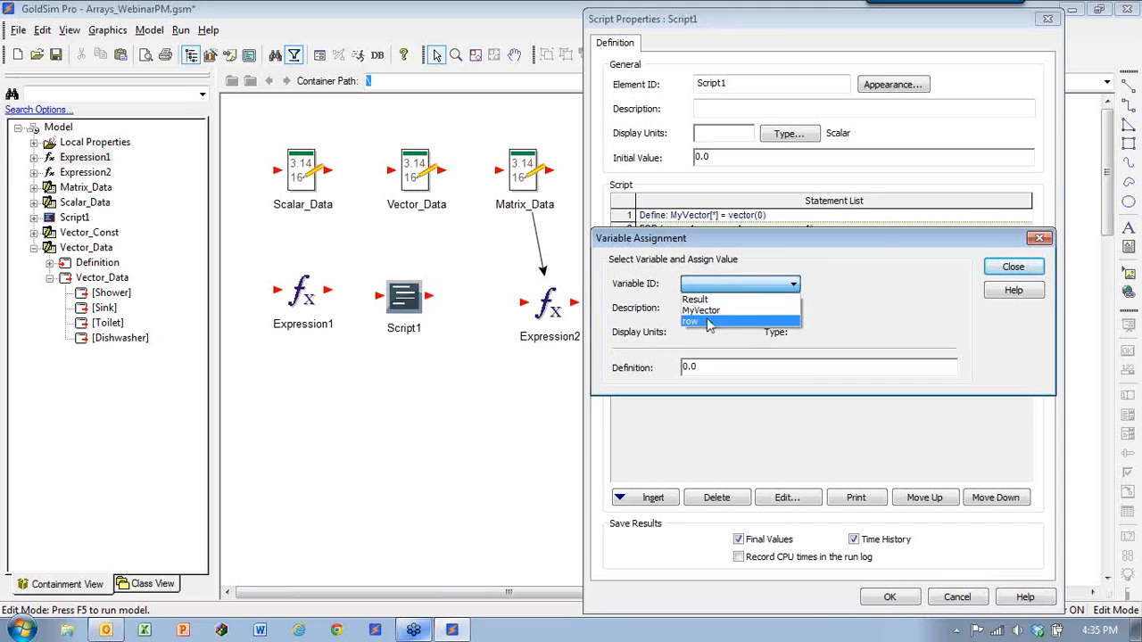
{"action": "left_click", "coordinate": [710, 323]}
{"action": "left_click_drag", "start_coordinate": [705, 366], "coordinate": [645, 366]}
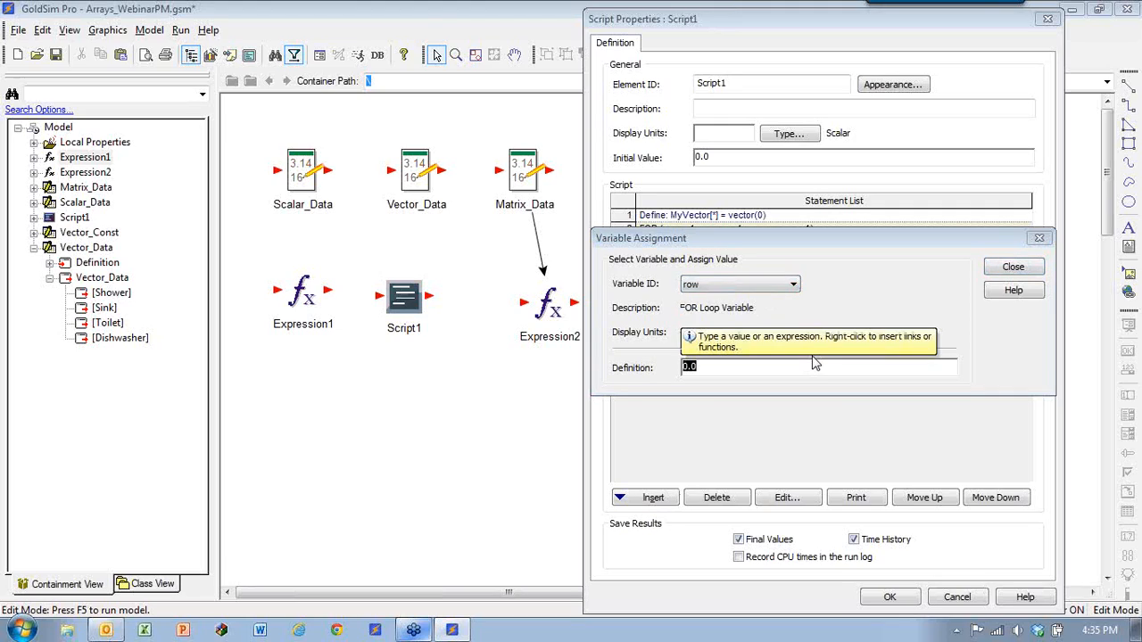
{"action": "type", "text": "~row"}
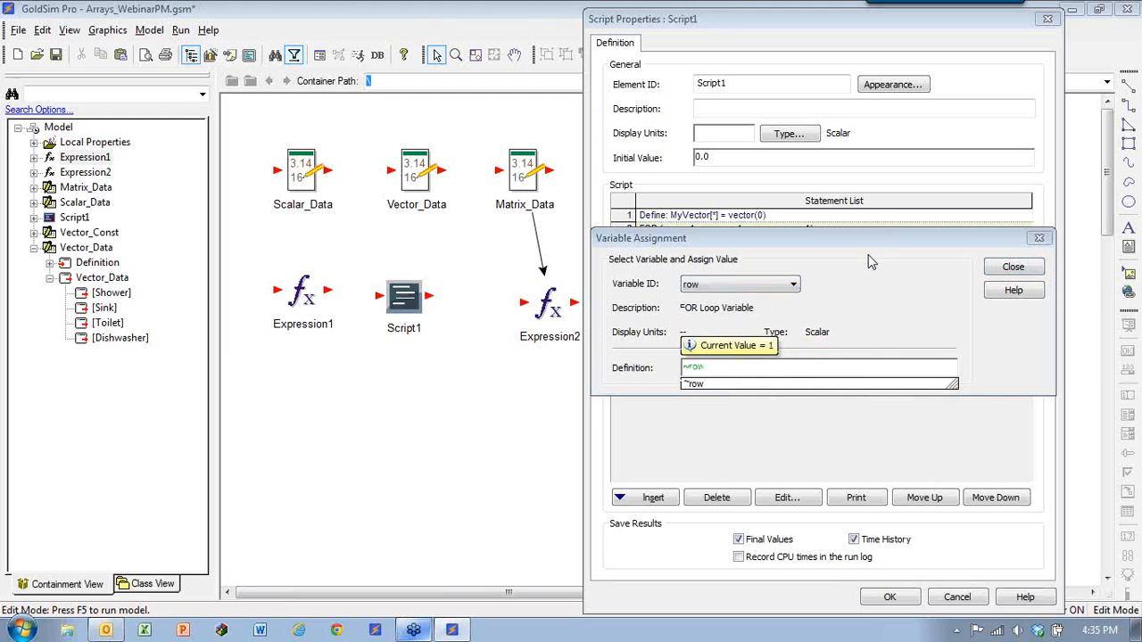
{"action": "left_click_drag", "start_coordinate": [877, 242], "coordinate": [834, 284]}
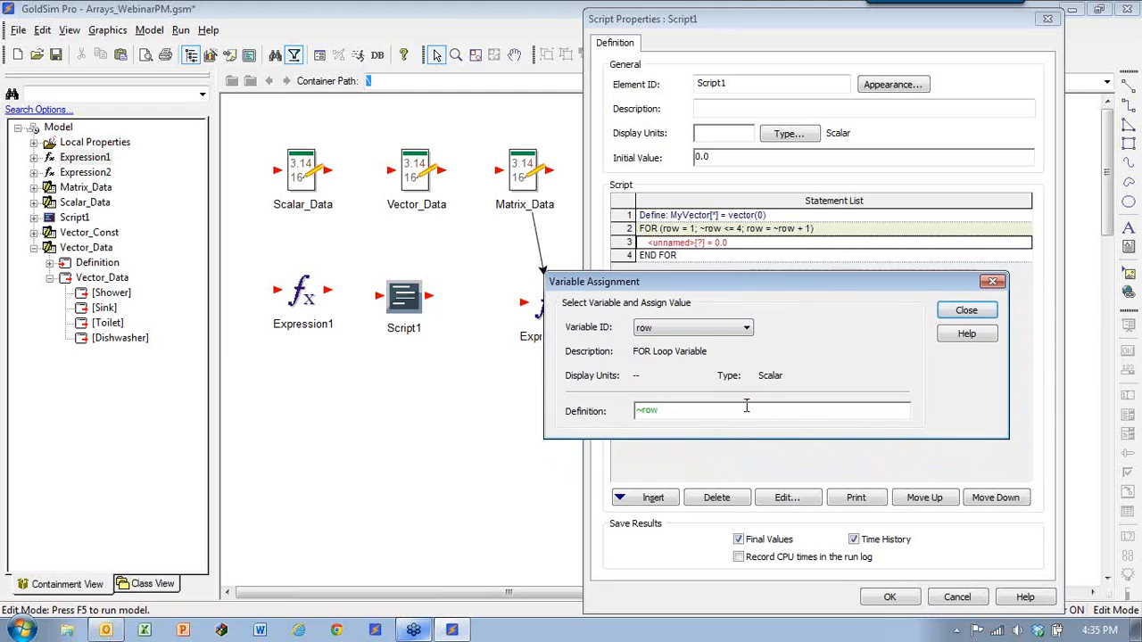
Step: Try Expression1 as the definition of the row variable assignment
{"action": "left_click", "coordinate": [666, 412]}
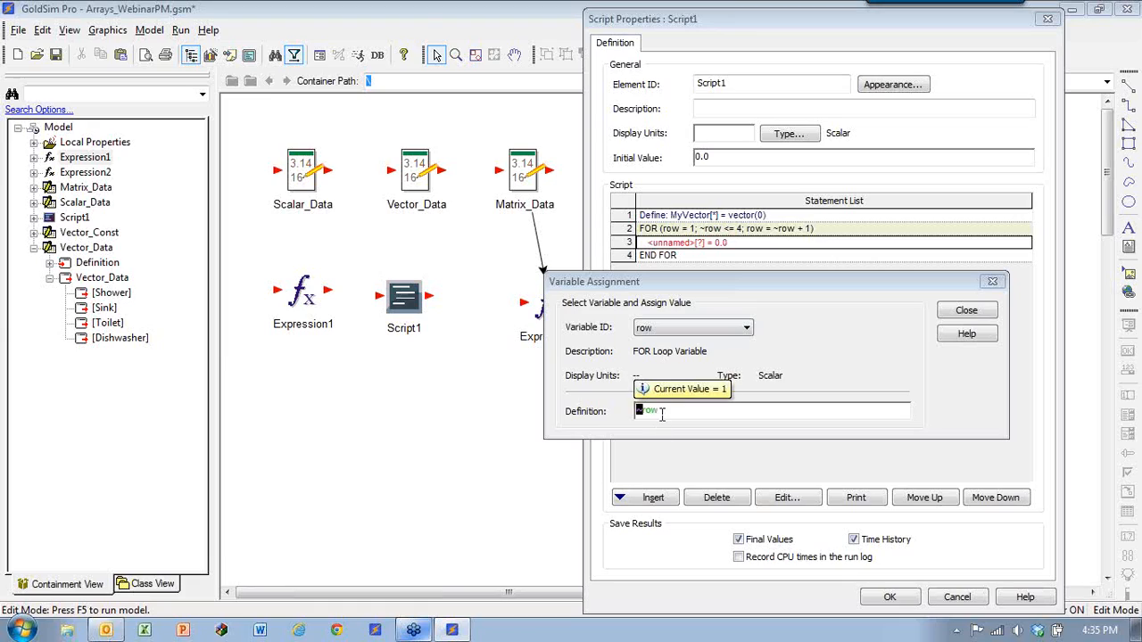
{"action": "double_click", "coordinate": [654, 411]}
{"action": "type", "text": "Expression1"}
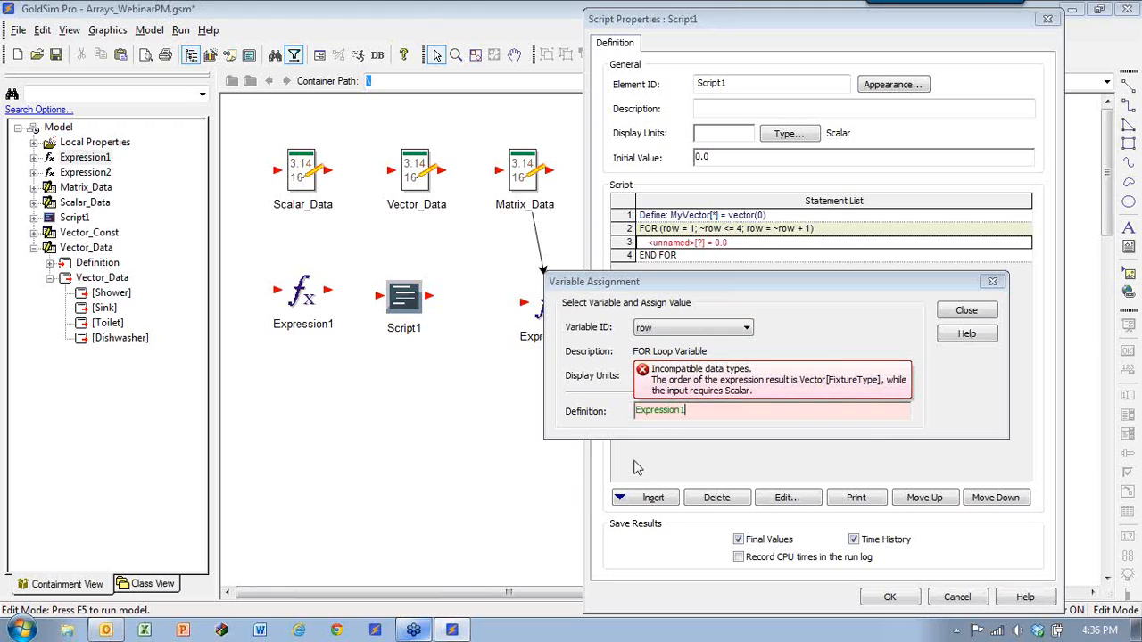
Step: Replace the row assignment's definition with a link to Scalar_Data
{"action": "double_click", "coordinate": [700, 410]}
{"action": "type", "text": "s"}
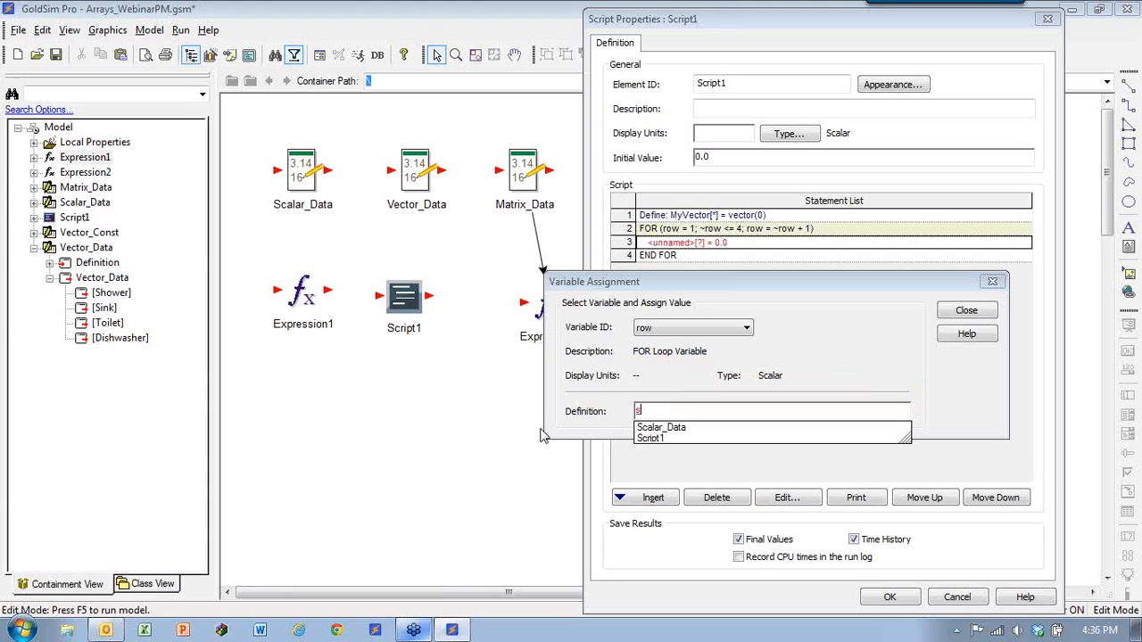
{"action": "type", "text": "c"}
{"action": "key", "text": "Return"}
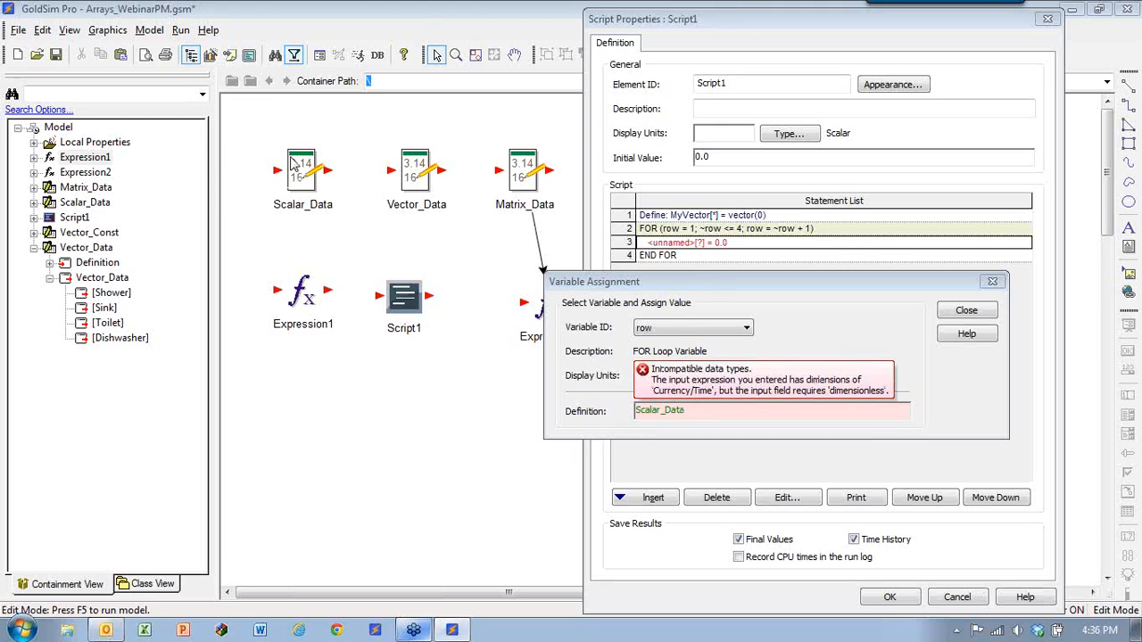
Step: Try ~MyVector as the definition of the row variable assignment
{"action": "double_click", "coordinate": [698, 413]}
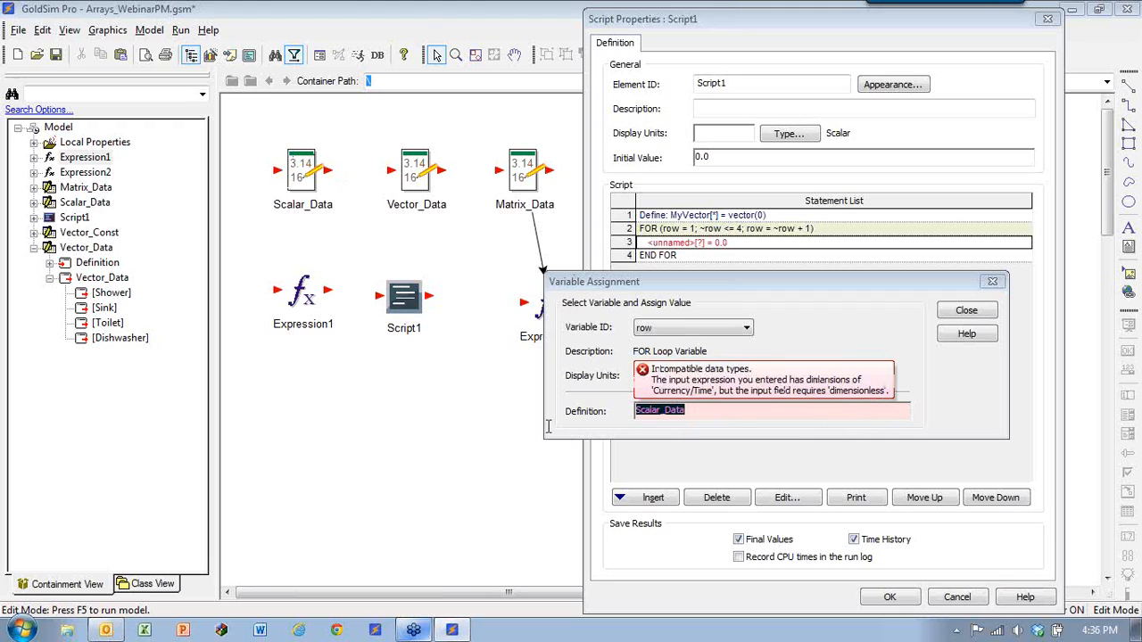
{"action": "type", "text": "MyVector"}
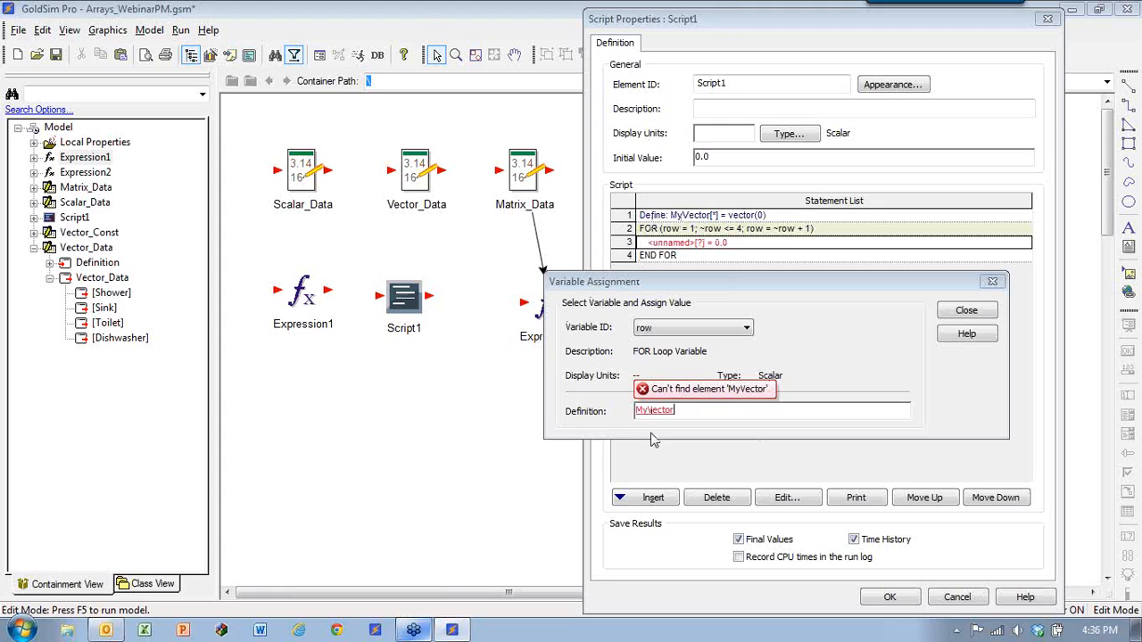
{"action": "type", "text": "~"}
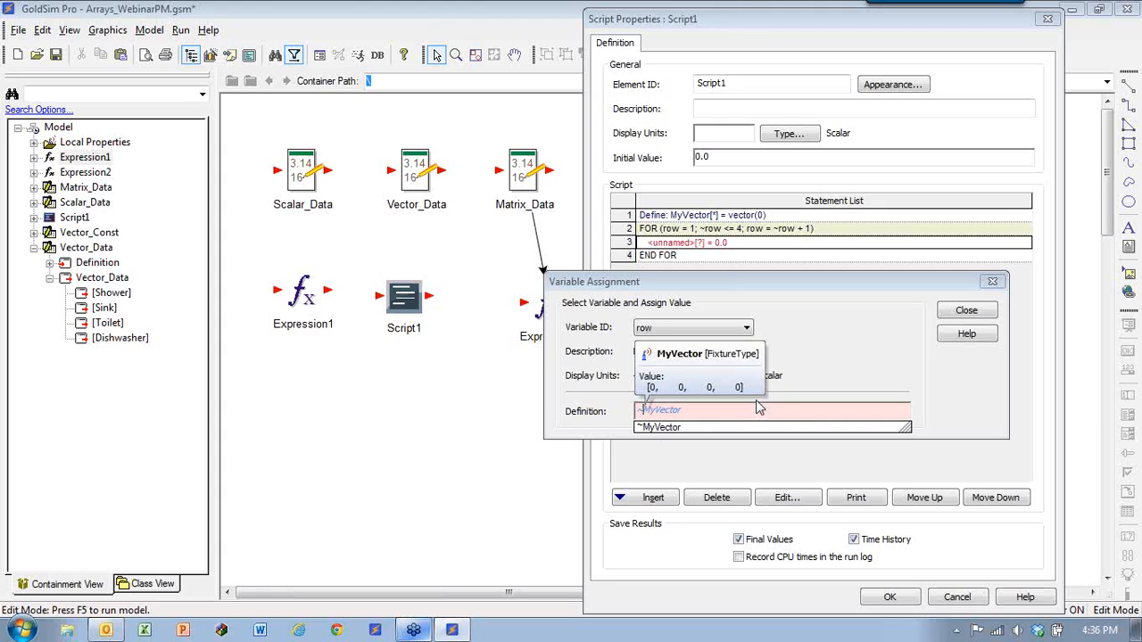
{"action": "key", "text": "Return"}
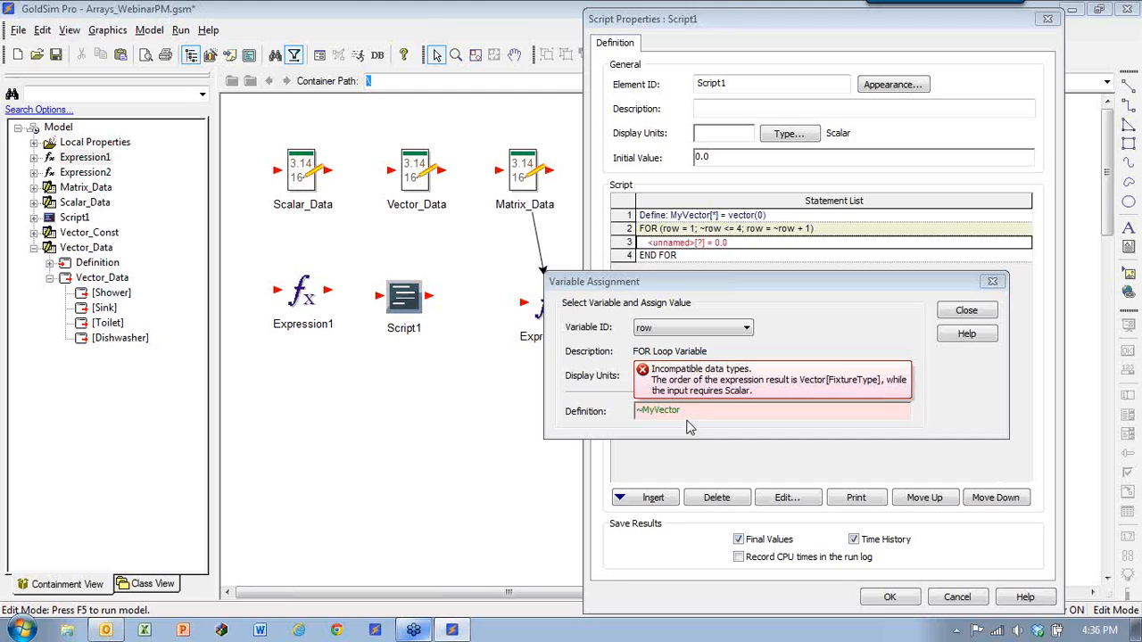
{"action": "mouse_move", "coordinate": [654, 286]}
{"action": "left_mouse_down"}
{"action": "mouse_move", "coordinate": [690, 361]}
{"action": "mouse_move", "coordinate": [703, 356]}
{"action": "mouse_move", "coordinate": [645, 284]}
{"action": "left_mouse_up"}
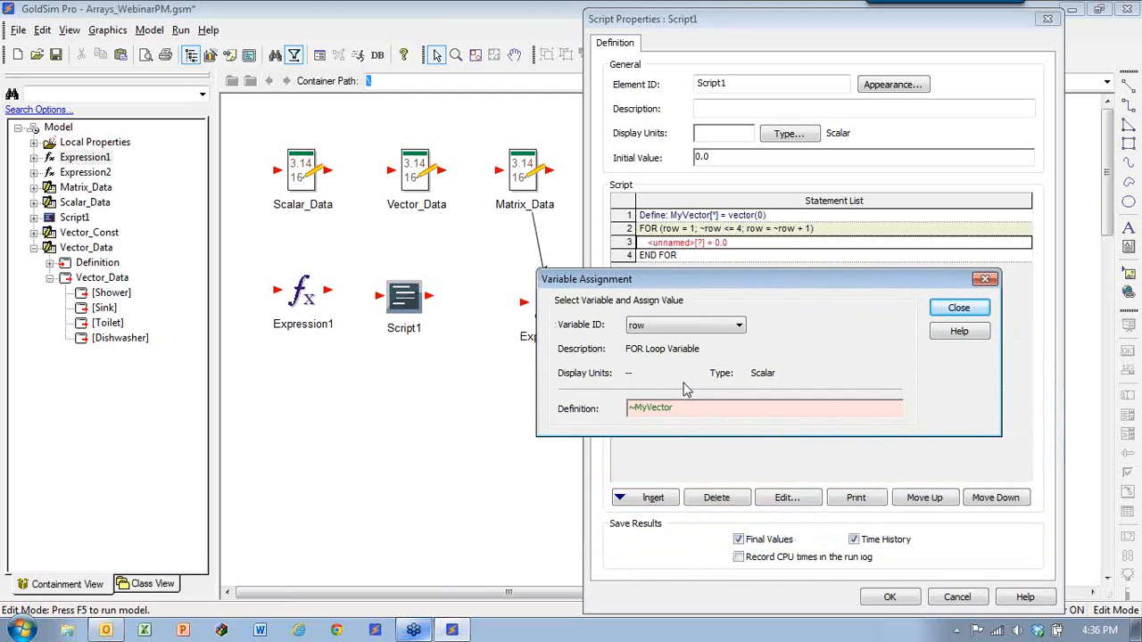
Step: Retarget the assignment to MyVector's item at index ~row and clear the old definition
{"action": "left_click", "coordinate": [671, 327]}
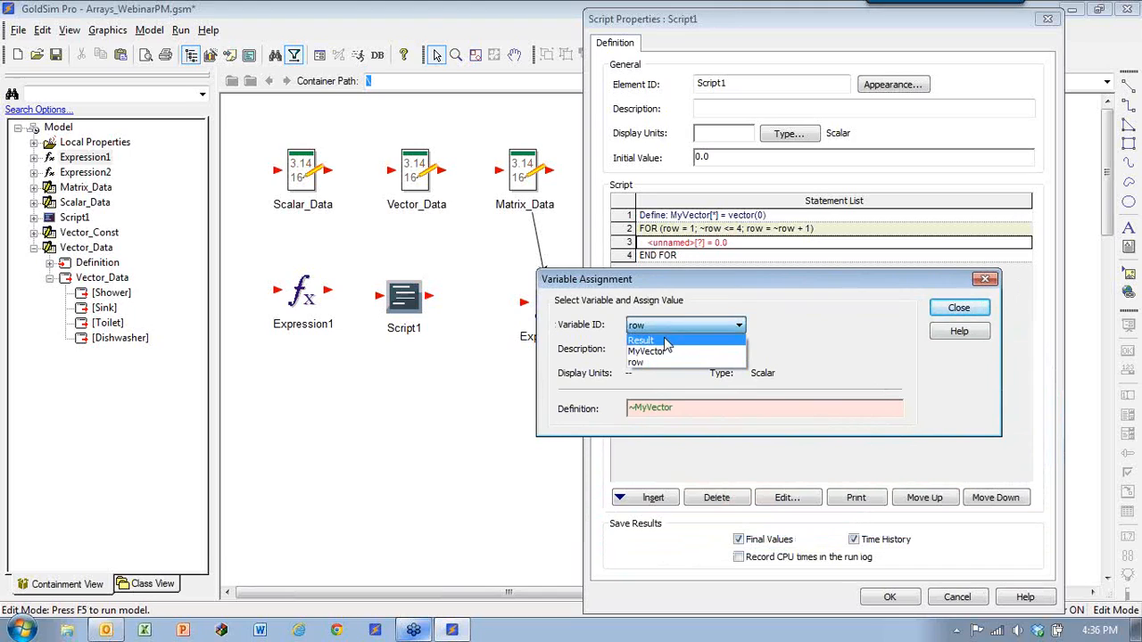
{"action": "left_click", "coordinate": [669, 351]}
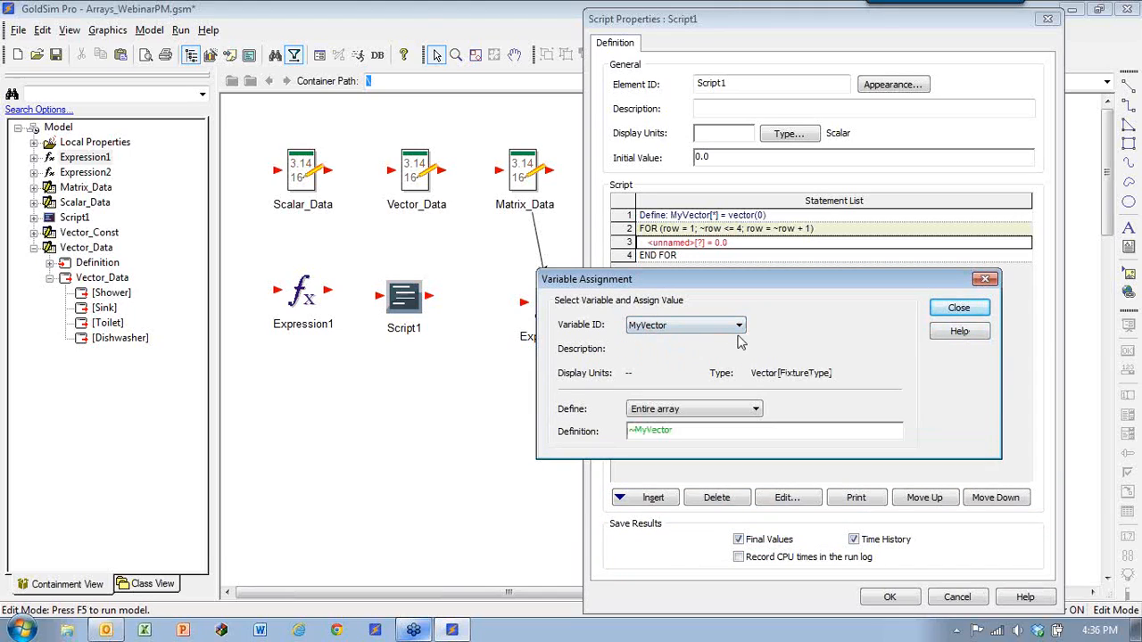
{"action": "left_click", "coordinate": [678, 413]}
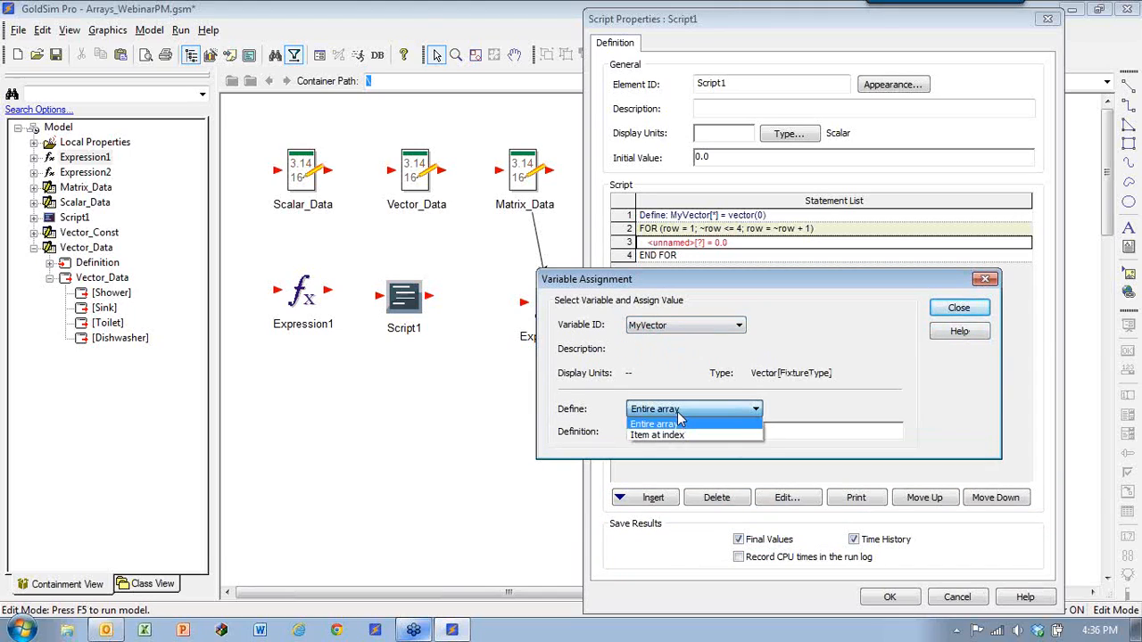
{"action": "left_click", "coordinate": [671, 435]}
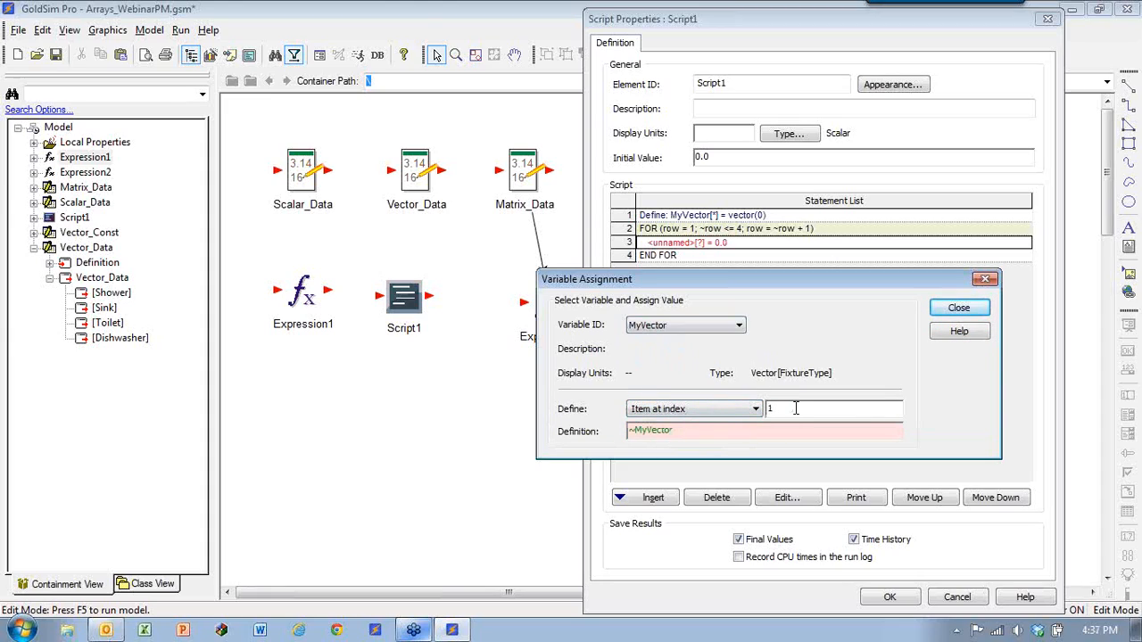
{"action": "left_click", "coordinate": [707, 432]}
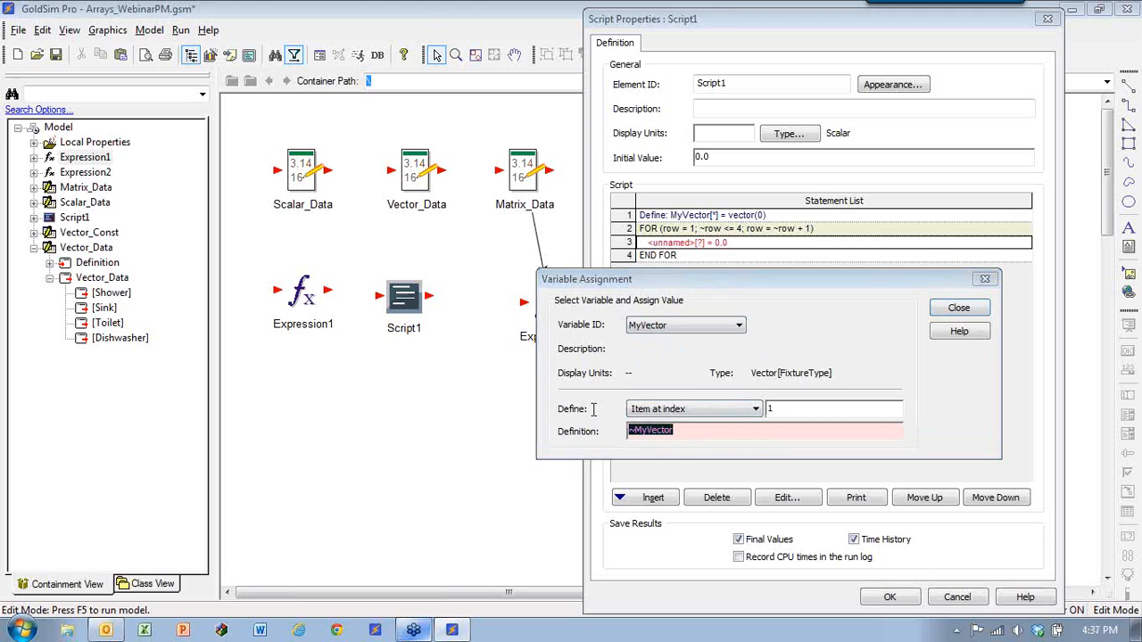
{"action": "key", "text": "Delete"}
{"action": "left_click", "coordinate": [817, 408]}
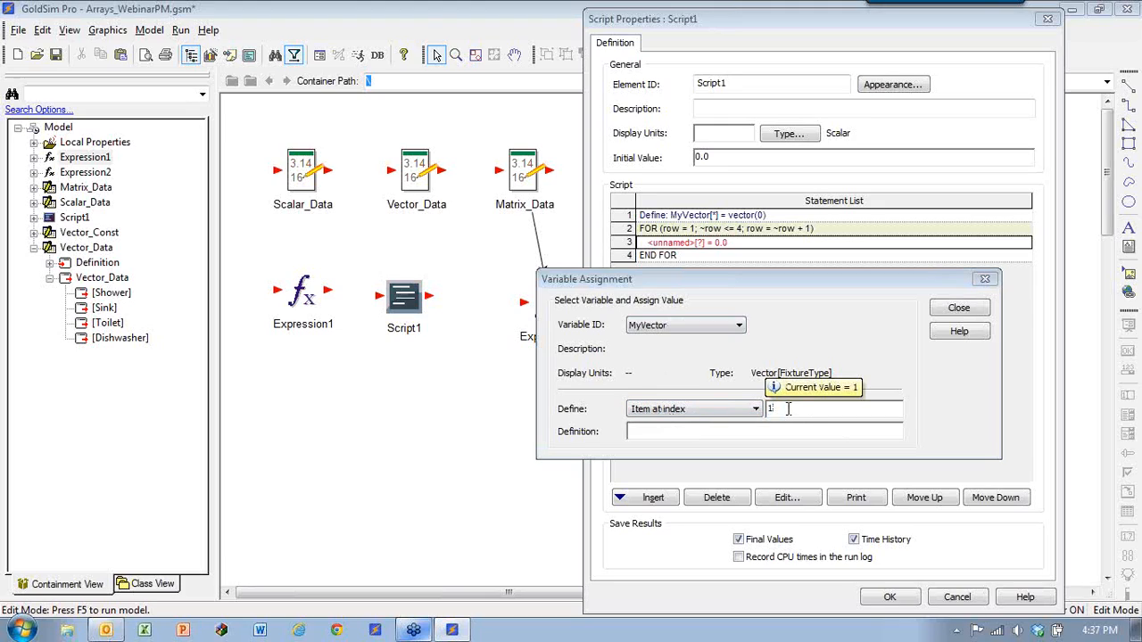
{"action": "key", "text": "BackSpace"}
{"action": "type", "text": "~row"}
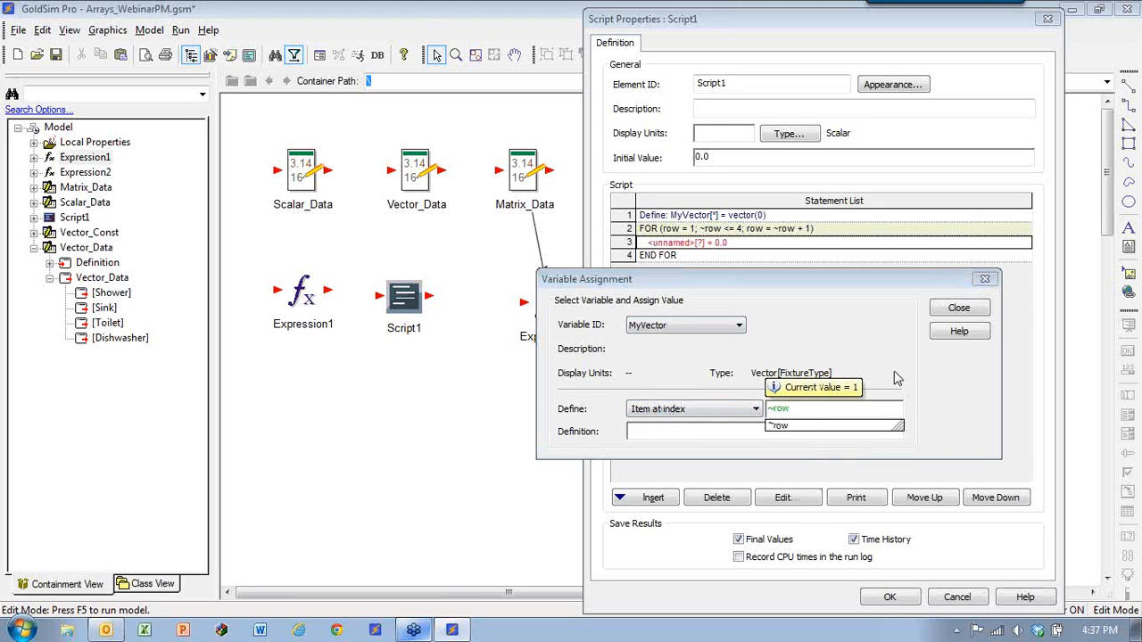
{"action": "left_click", "coordinate": [778, 425]}
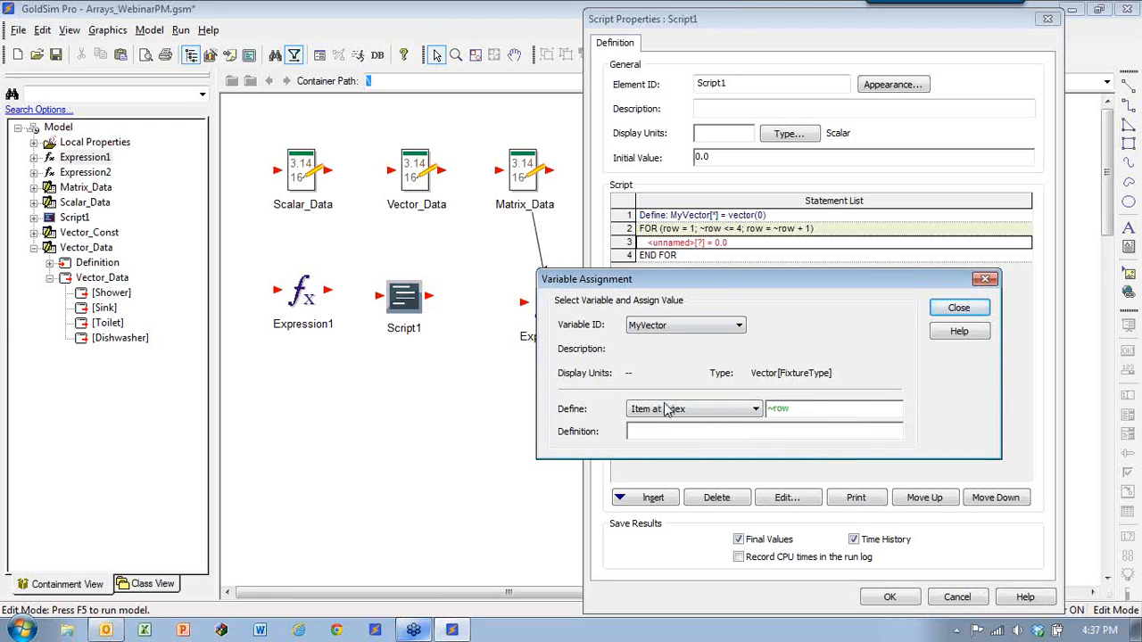
Step: Set the MyVector[~row] assignment's definition to 1 and finish the statement
{"action": "left_click", "coordinate": [658, 431]}
{"action": "type", "text": "0.0"}
{"action": "left_click", "coordinate": [486, 501]}
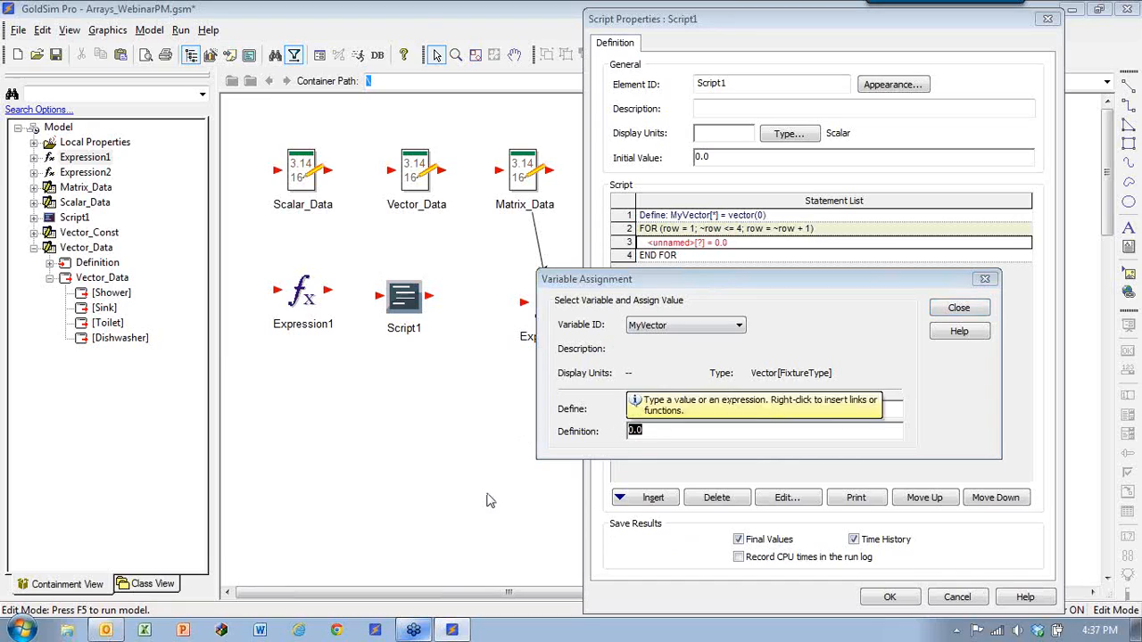
{"action": "type", "text": "1"}
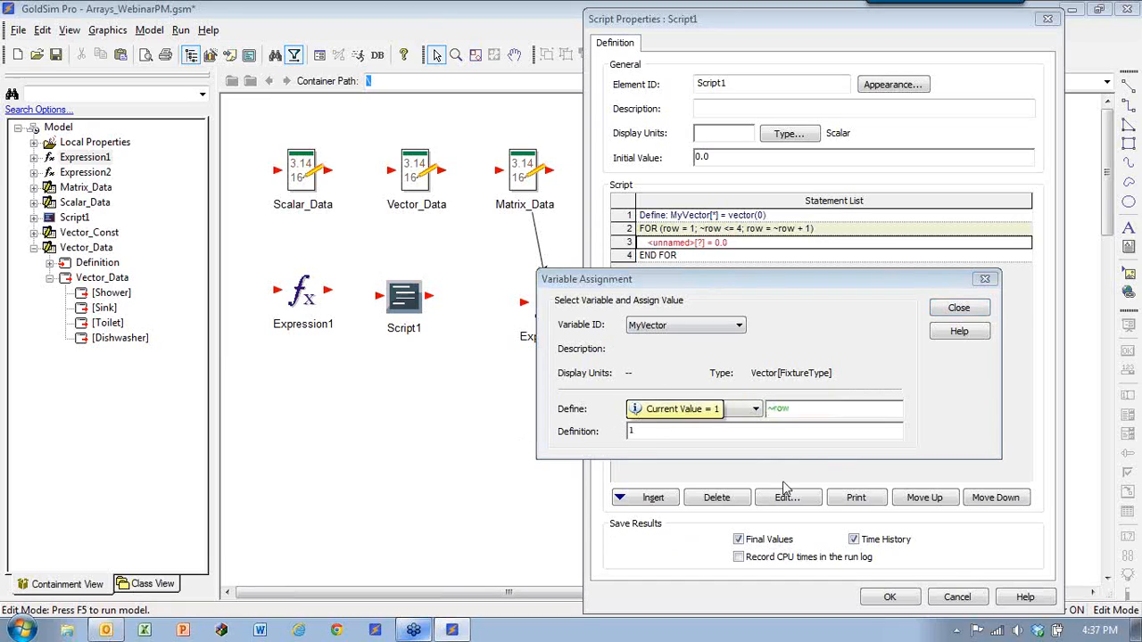
{"action": "left_click", "coordinate": [948, 395]}
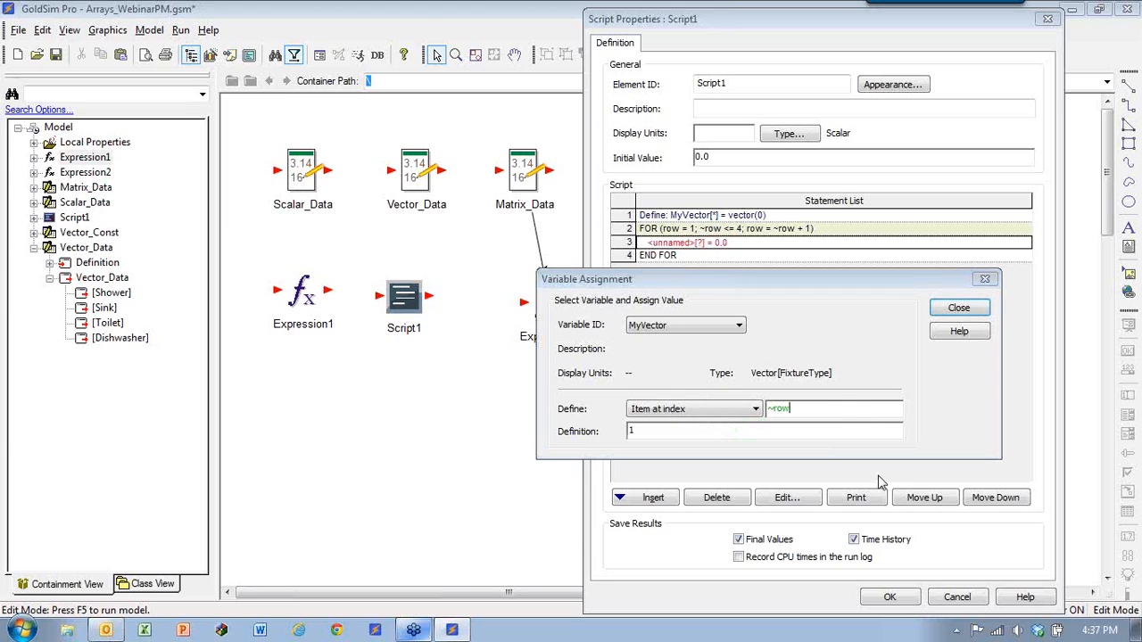
{"action": "mouse_move", "coordinate": [817, 282]}
{"action": "left_mouse_down"}
{"action": "mouse_move", "coordinate": [823, 342]}
{"action": "mouse_move", "coordinate": [834, 276]}
{"action": "left_mouse_up"}
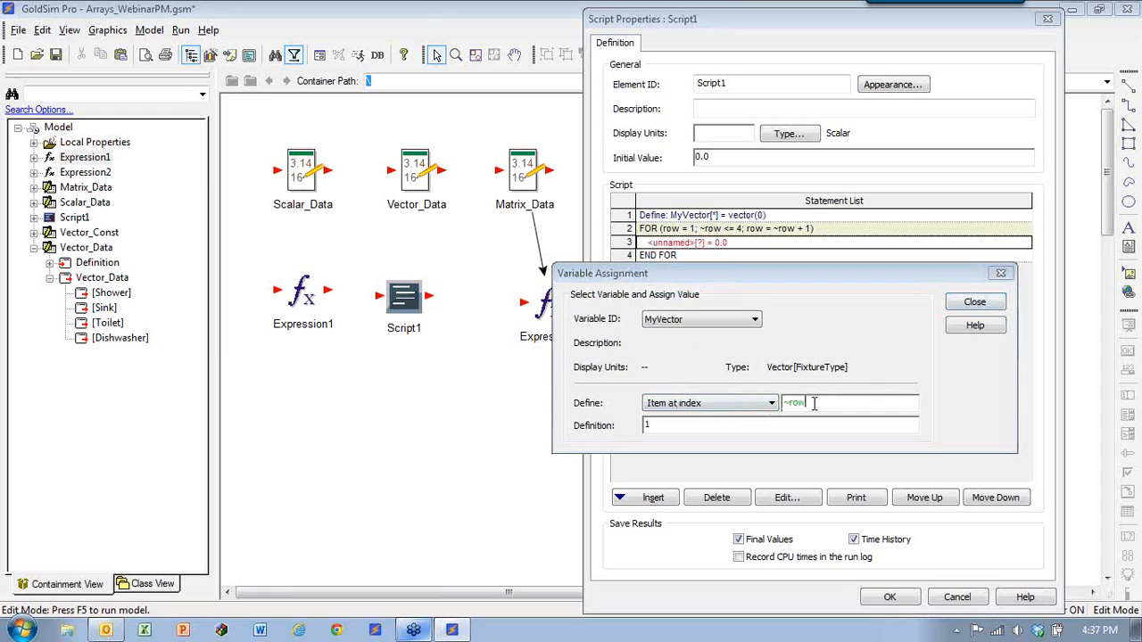
{"action": "mouse_move", "coordinate": [815, 403]}
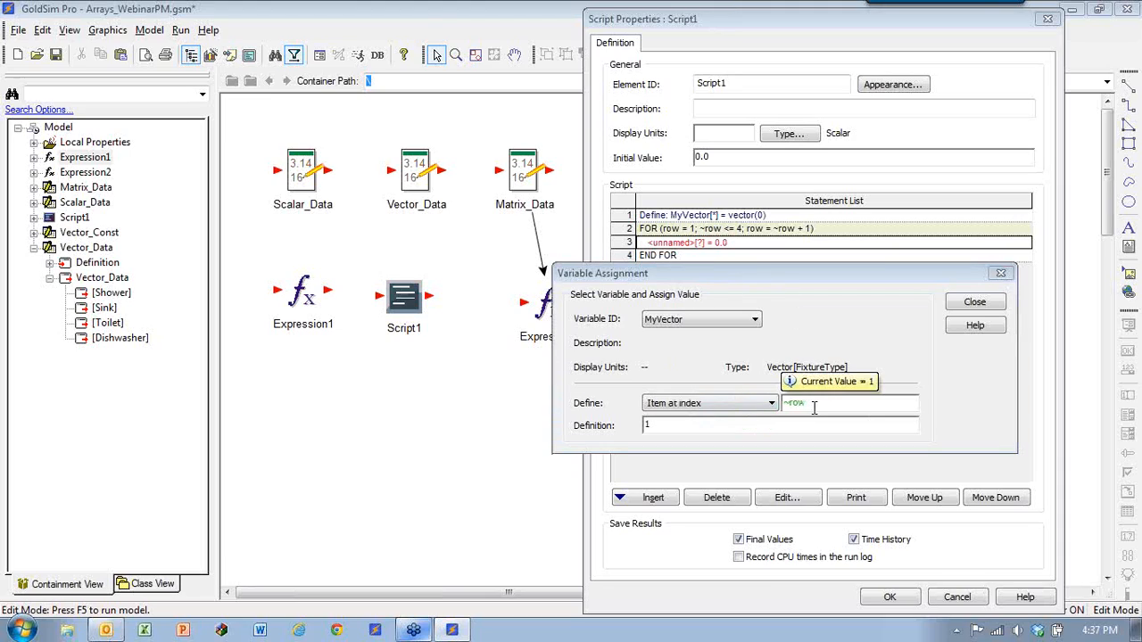
{"action": "left_click", "coordinate": [974, 303]}
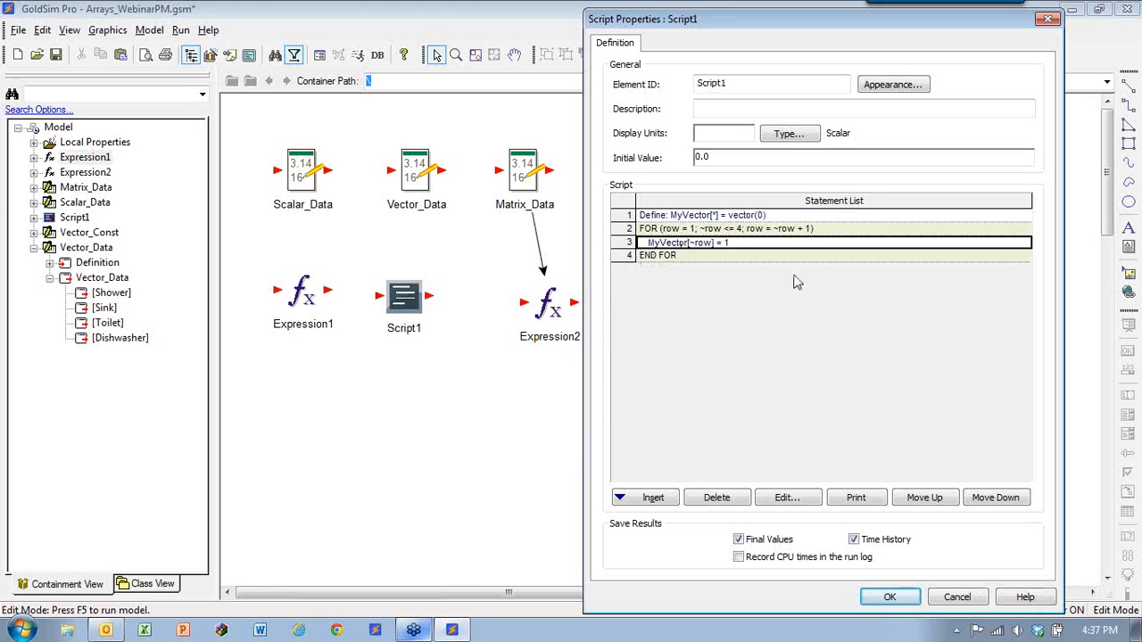
Step: Set a breakpoint on the MyVector[~row] assignment, accept the script and run the model
{"action": "left_click", "coordinate": [692, 250]}
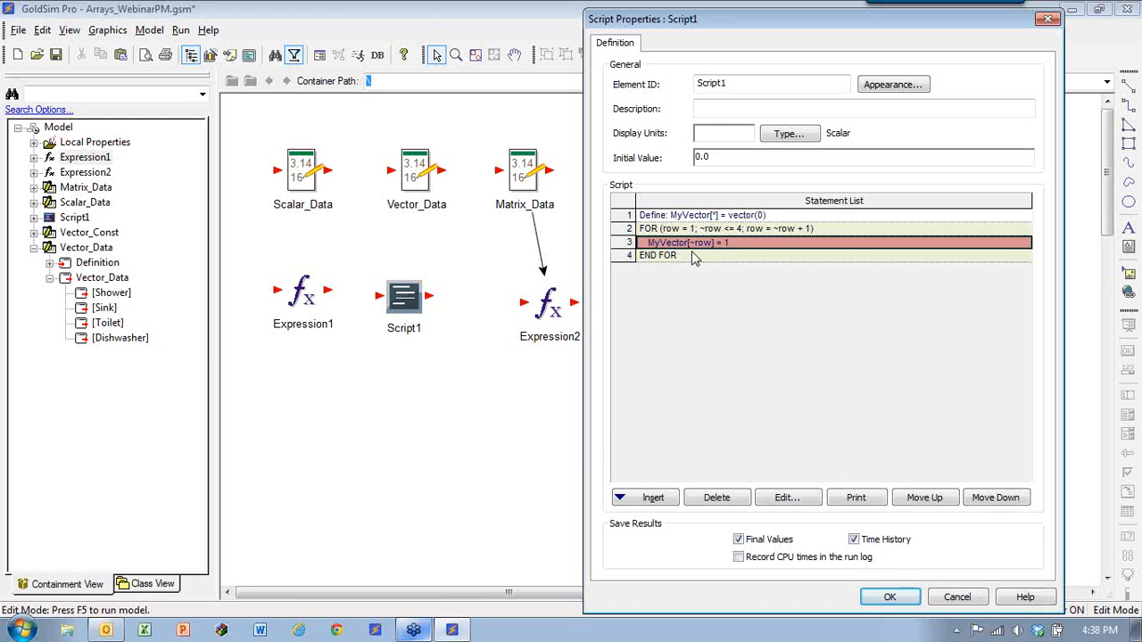
{"action": "left_click", "coordinate": [889, 597]}
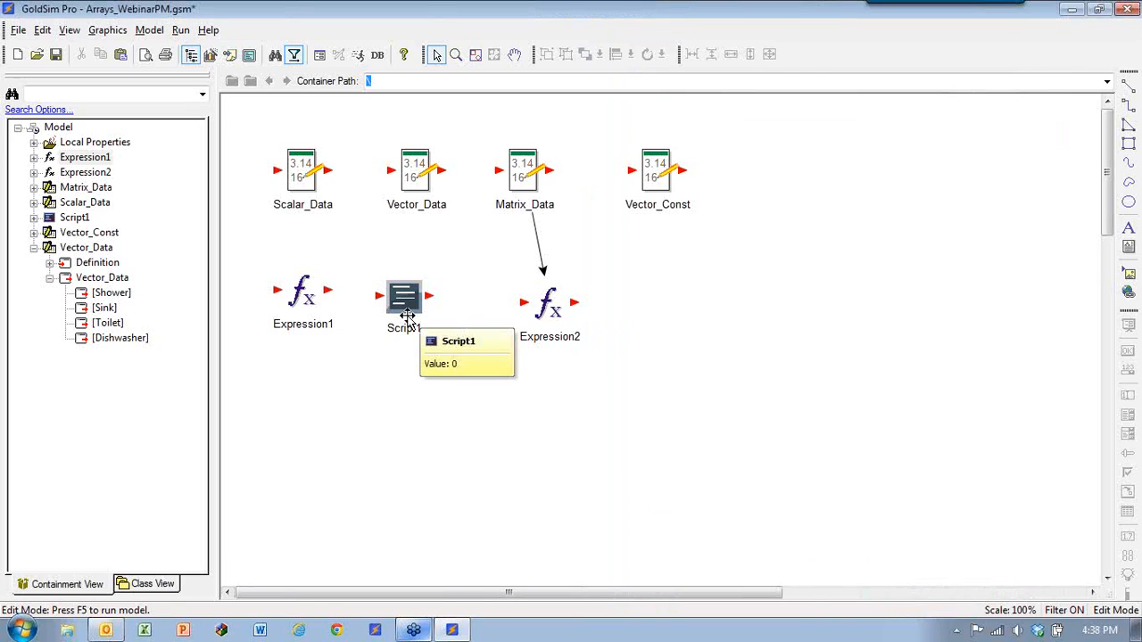
{"action": "key", "text": "F5"}
{"action": "left_click_drag", "start_coordinate": [531, 19], "coordinate": [514, 27]}
Step: Examine row, MyVector and the assignment's settings at the breakpoint, and abort the run
{"action": "mouse_move", "coordinate": [406, 231]}
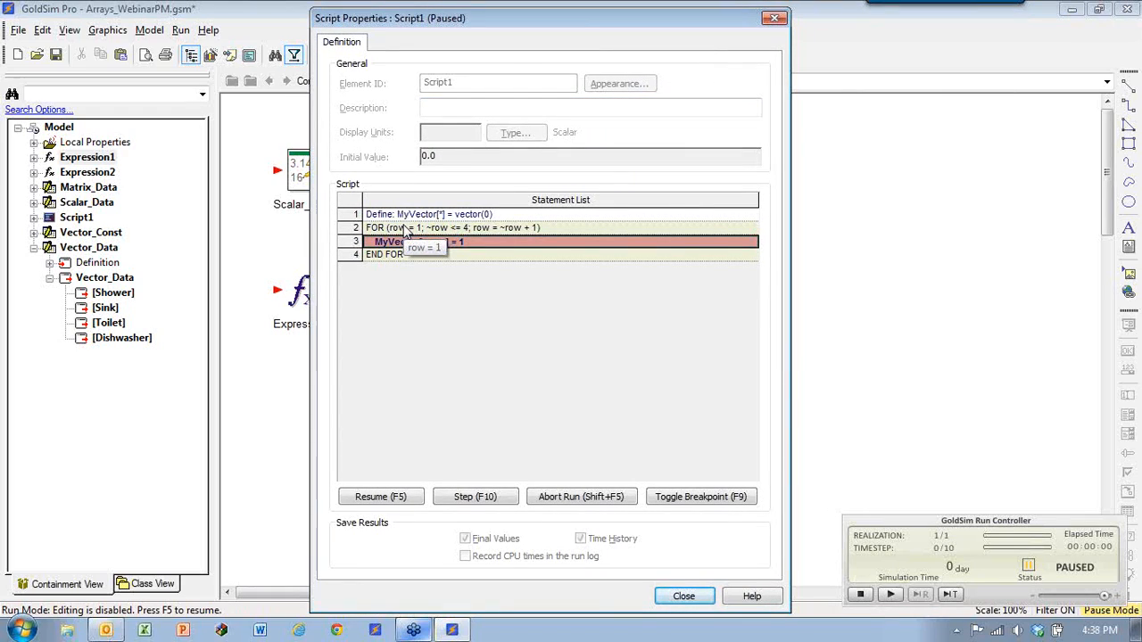
{"action": "mouse_move", "coordinate": [398, 253]}
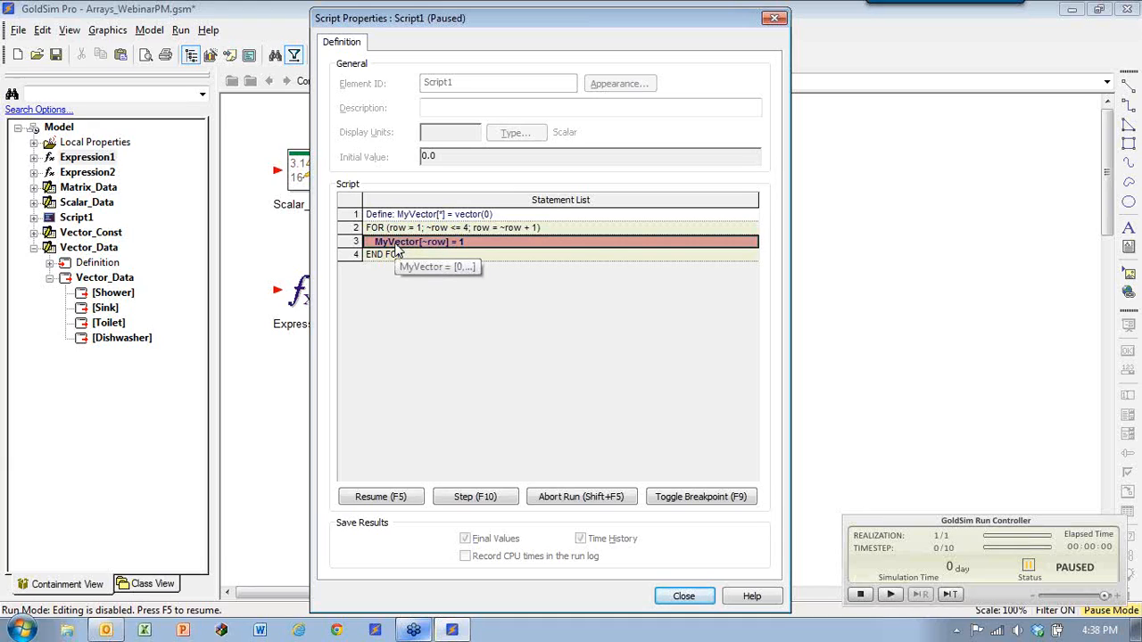
{"action": "double_click", "coordinate": [398, 249]}
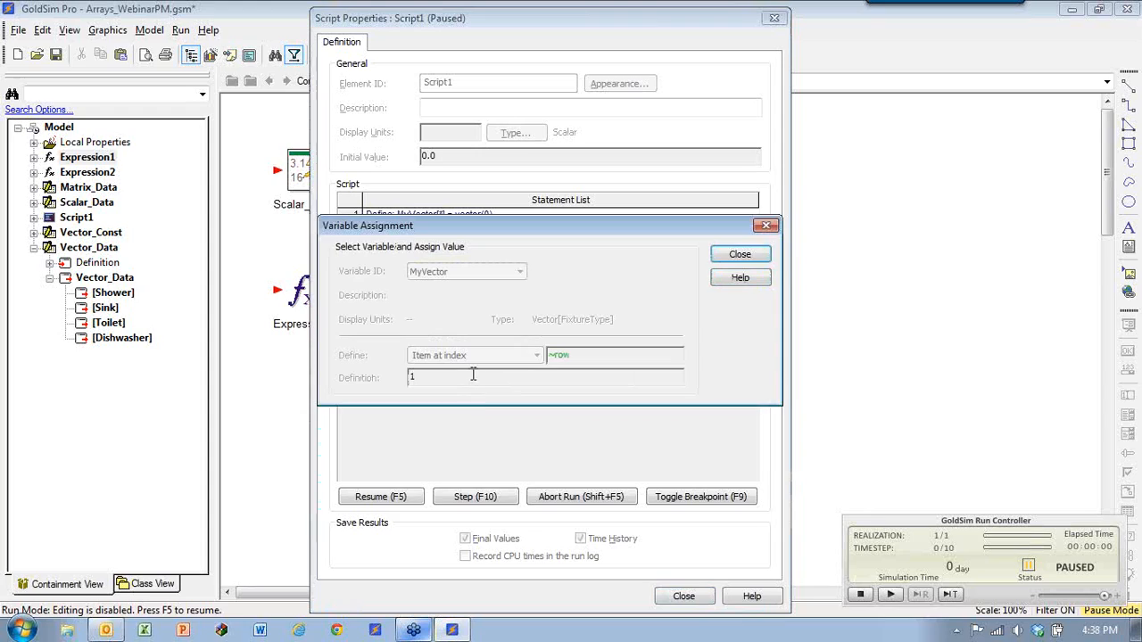
{"action": "left_click", "coordinate": [530, 377]}
{"action": "left_click", "coordinate": [739, 256]}
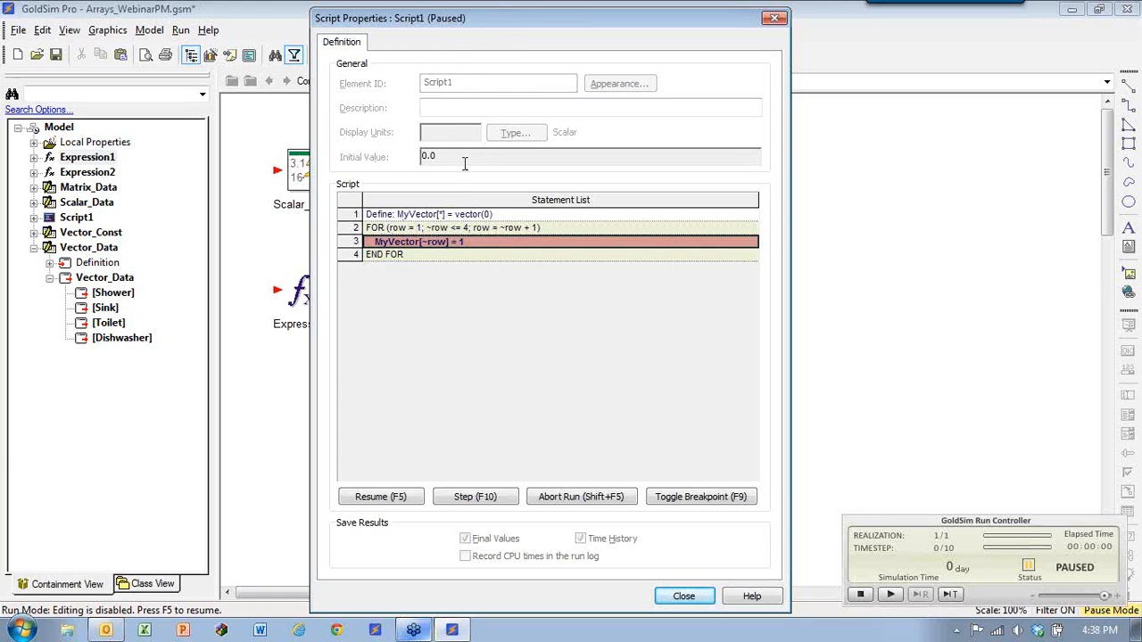
{"action": "mouse_move", "coordinate": [453, 249]}
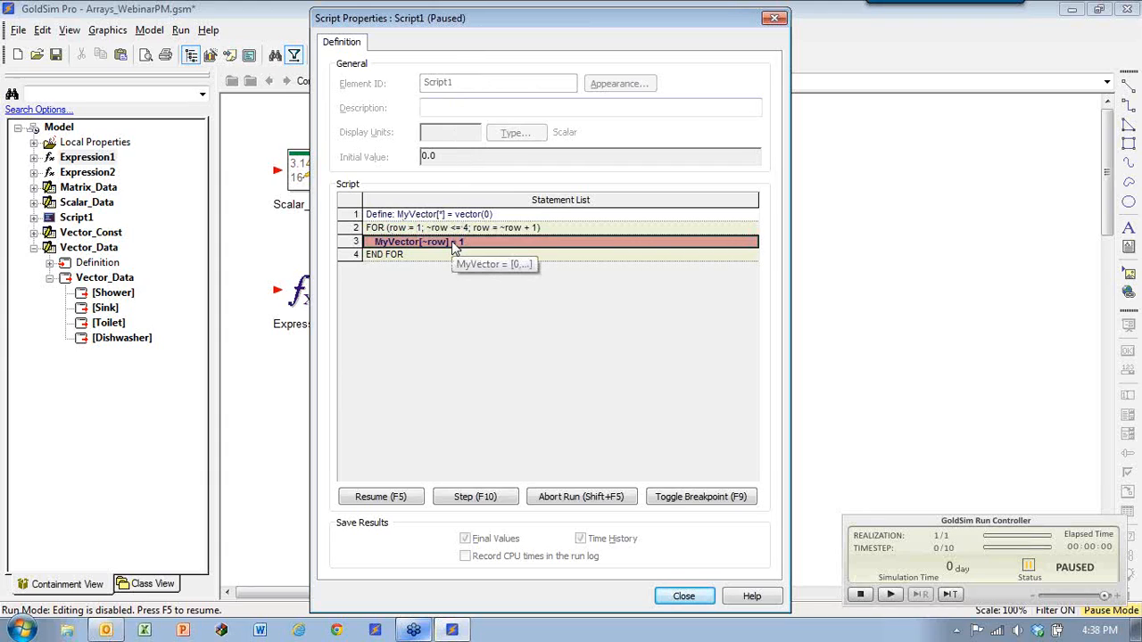
{"action": "left_click", "coordinate": [860, 594]}
{"action": "left_click", "coordinate": [571, 349]}
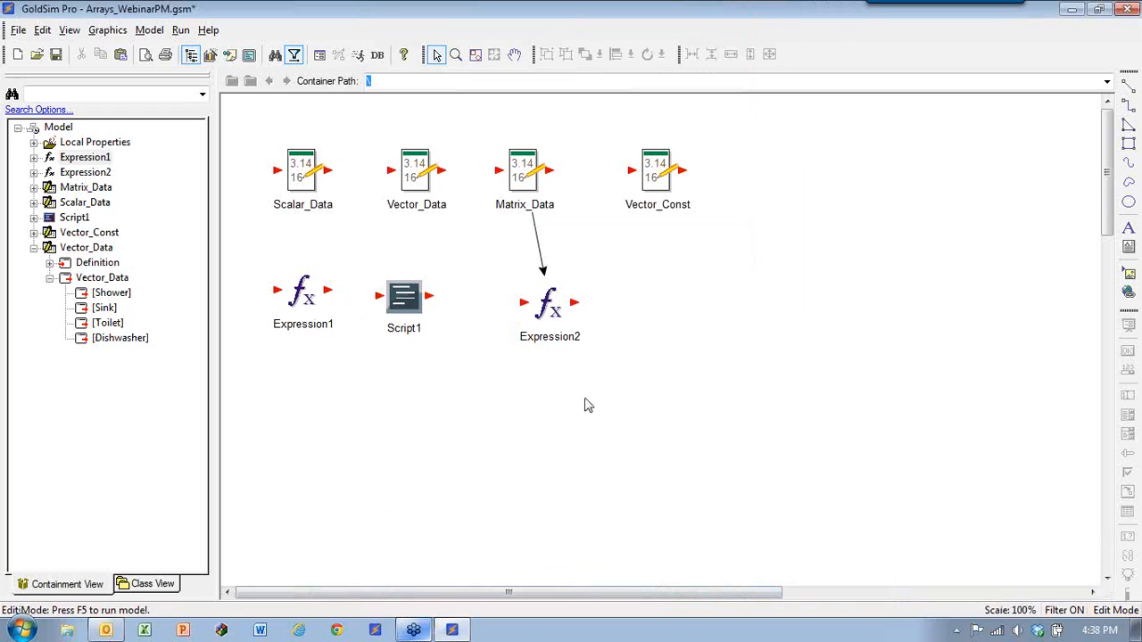
Step: Insert a variable assignment targeting Result after the END FOR statement in Script1
{"action": "double_click", "coordinate": [389, 285]}
{"action": "left_click", "coordinate": [448, 254]}
{"action": "left_click", "coordinate": [415, 494]}
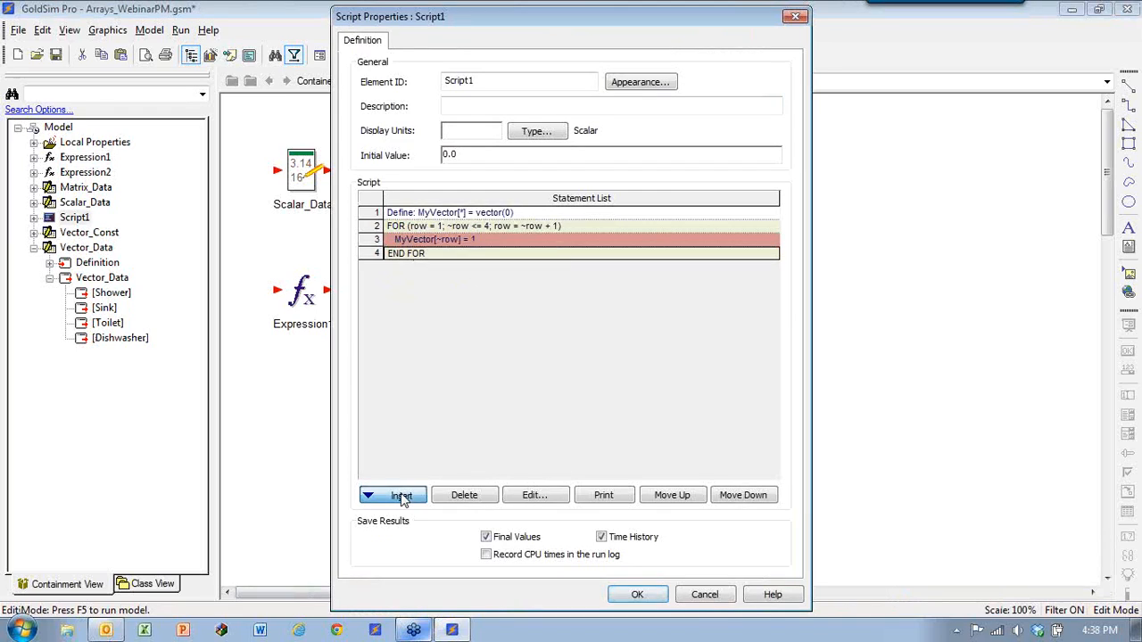
{"action": "left_click", "coordinate": [456, 270]}
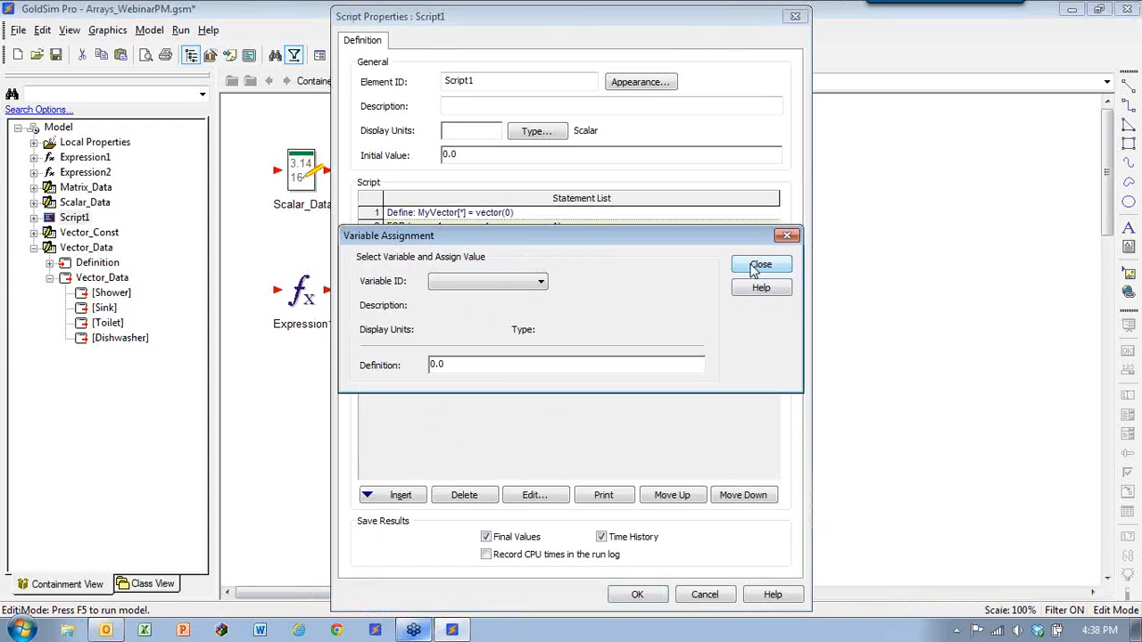
{"action": "left_click_drag", "start_coordinate": [515, 237], "coordinate": [532, 290]}
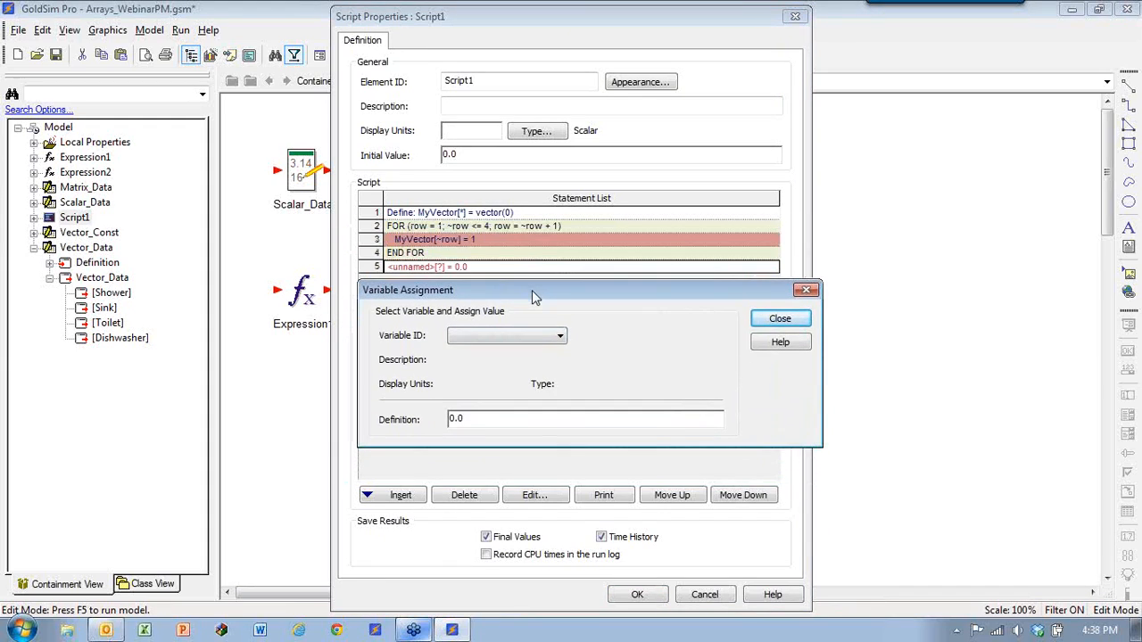
{"action": "left_click", "coordinate": [536, 342]}
{"action": "left_click", "coordinate": [513, 351]}
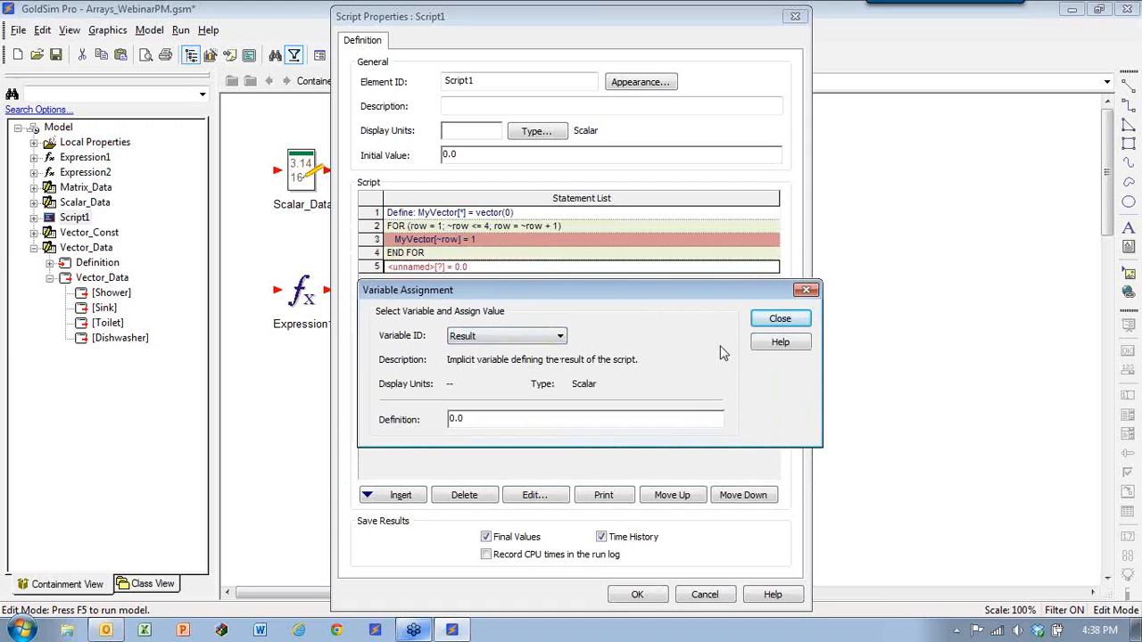
{"action": "left_click", "coordinate": [781, 319]}
Step: Define Script1's output as a Vector (1D-Array) with FixtureType row labels
{"action": "left_click", "coordinate": [535, 131]}
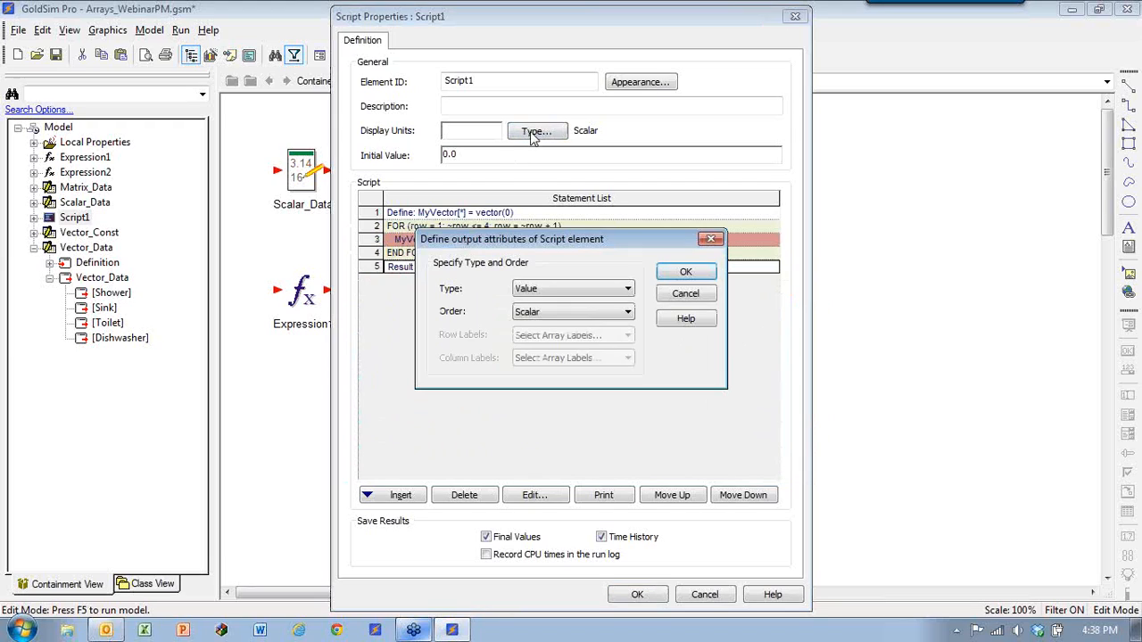
{"action": "left_click", "coordinate": [535, 312]}
{"action": "left_click", "coordinate": [546, 338]}
{"action": "left_click", "coordinate": [549, 336]}
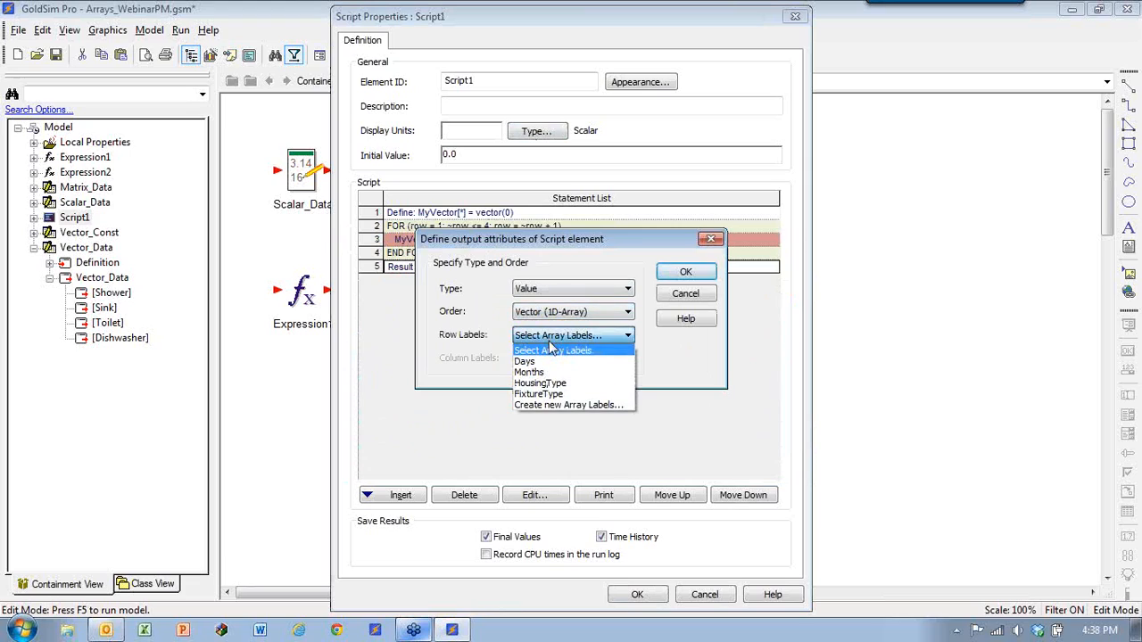
{"action": "left_click", "coordinate": [555, 393]}
{"action": "left_click", "coordinate": [674, 272]}
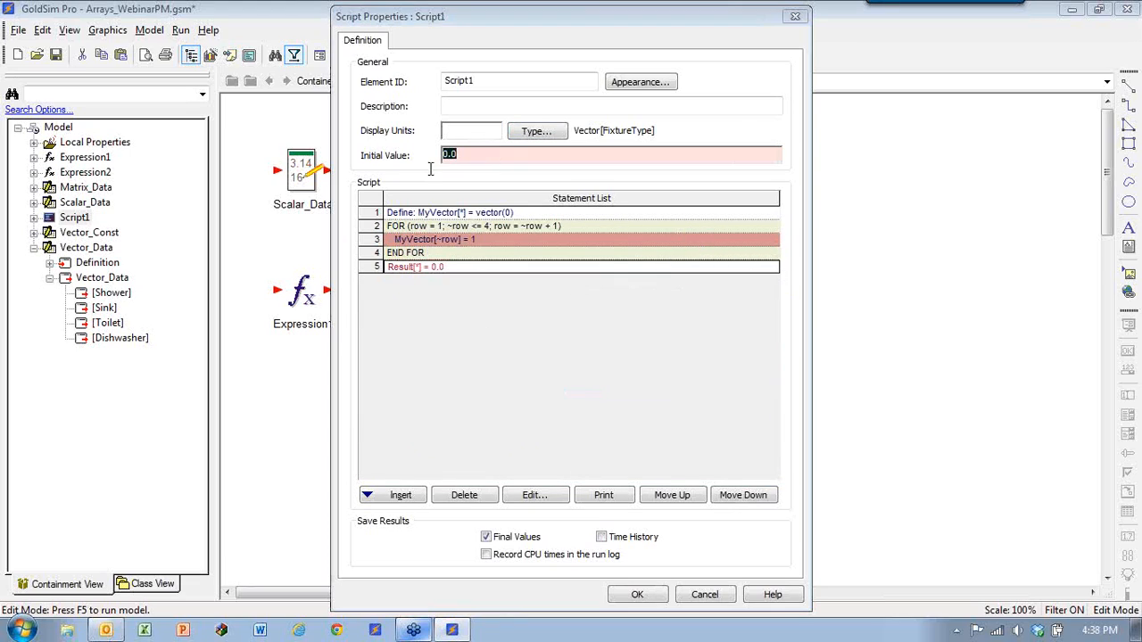
Step: Set Script1's initial value to vector(0) and assign ~MyVector to the entire Result array in the last statement
{"action": "type", "text": "vector"}
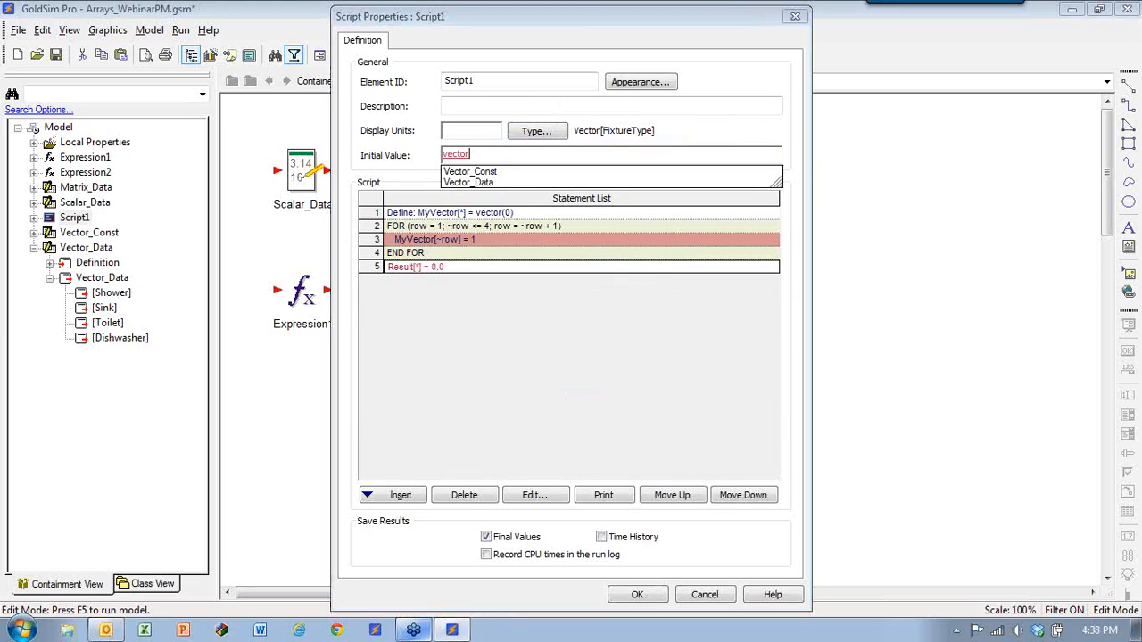
{"action": "type", "text": "(0)"}
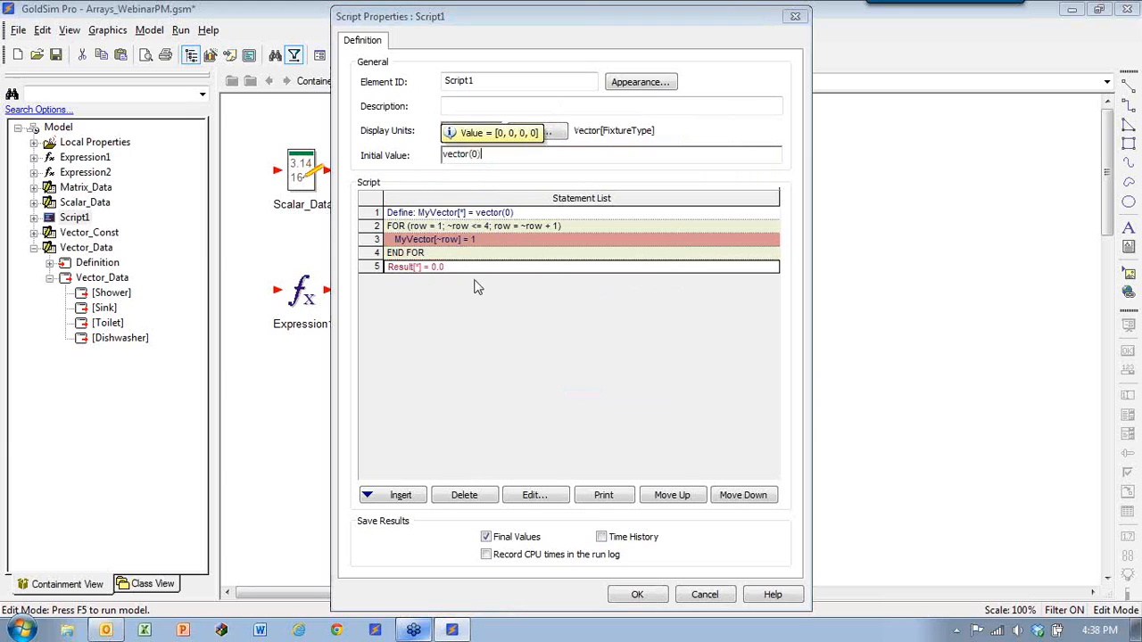
{"action": "left_click", "coordinate": [455, 268]}
{"action": "double_click", "coordinate": [455, 267]}
{"action": "left_click_drag", "start_coordinate": [502, 215], "coordinate": [562, 289]}
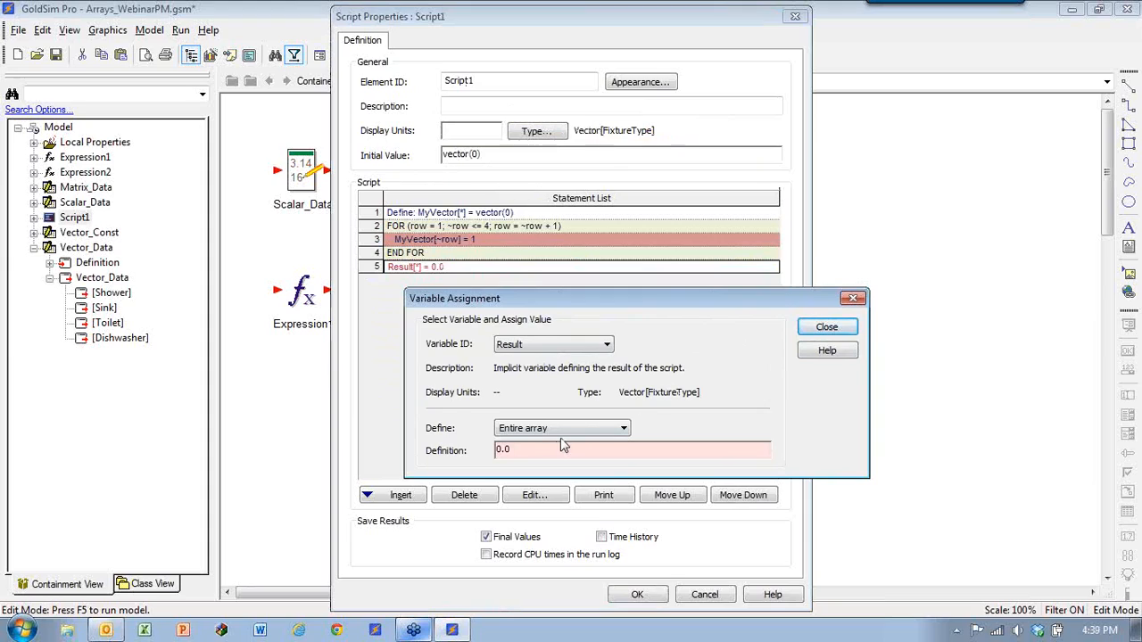
{"action": "double_click", "coordinate": [531, 450]}
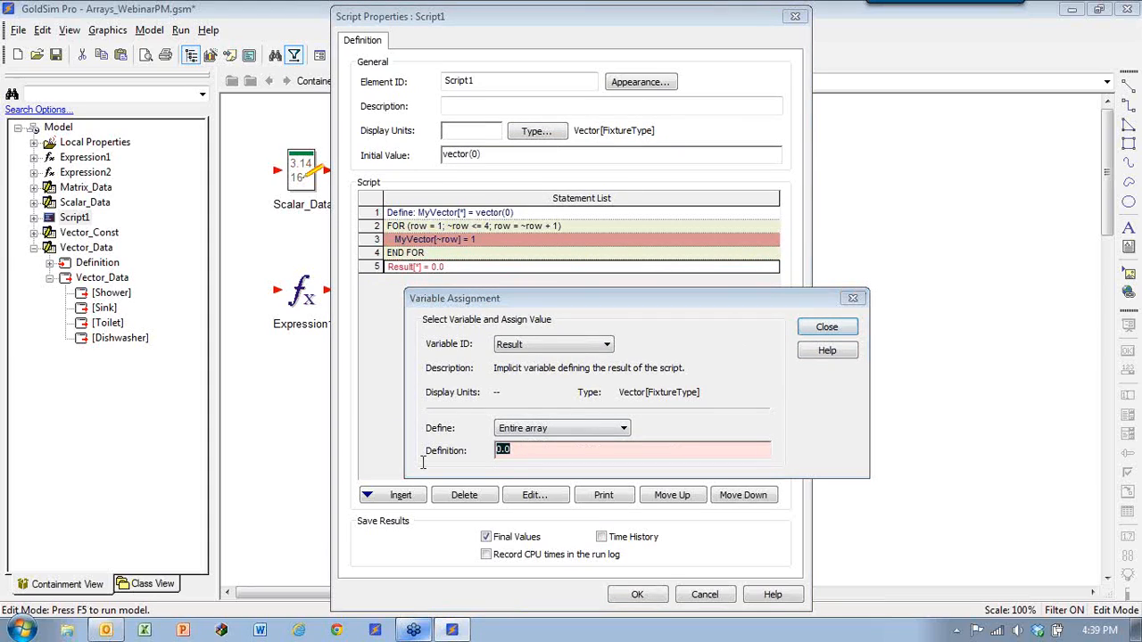
{"action": "type", "text": "my"}
{"action": "key", "text": "BackSpace"}
{"action": "key", "text": "BackSpace"}
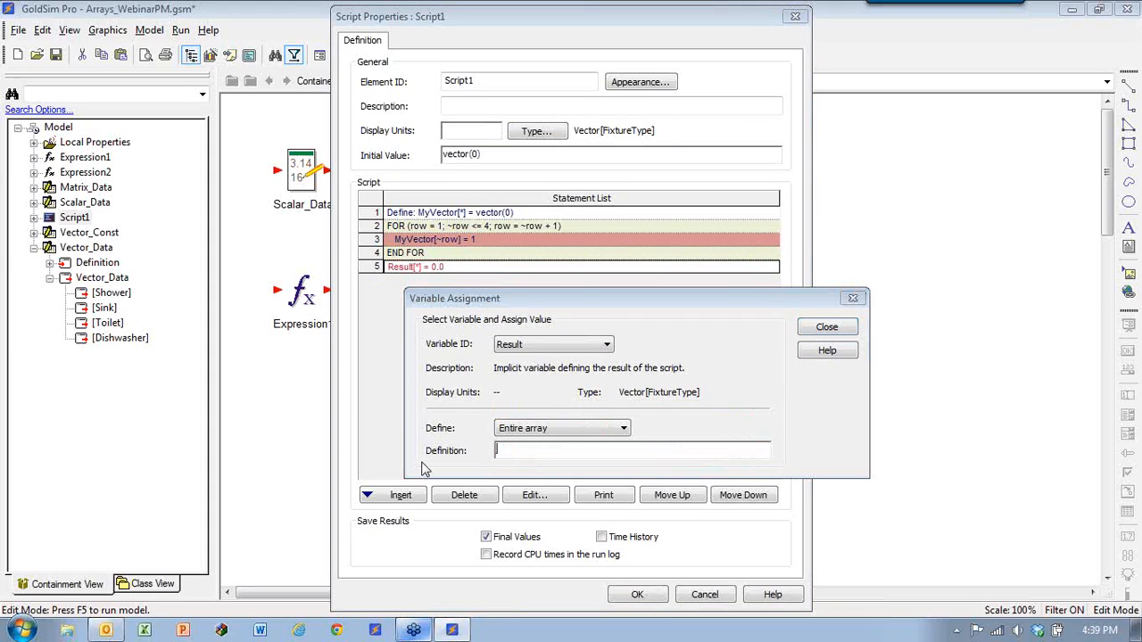
{"action": "type", "text": "~MyVector"}
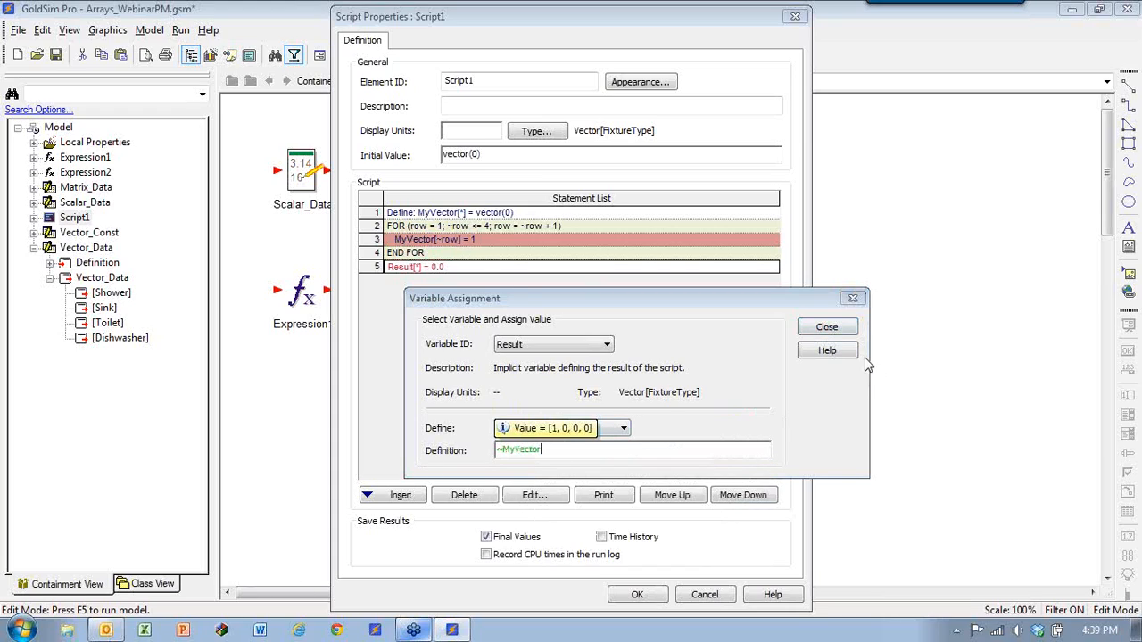
{"action": "left_click", "coordinate": [827, 329]}
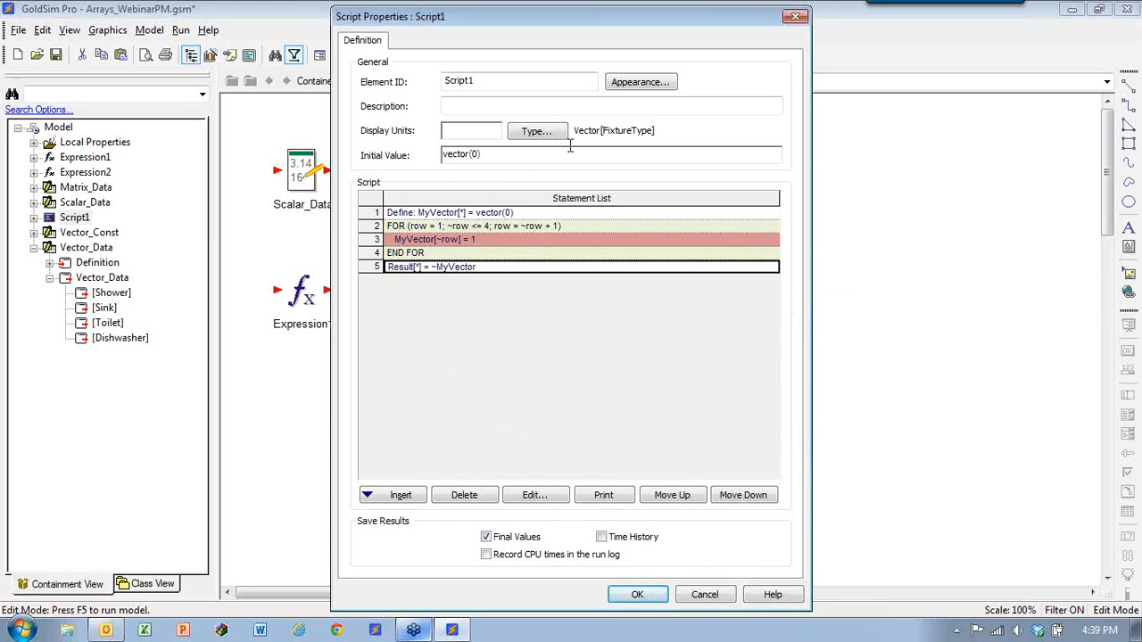
{"action": "mouse_move", "coordinate": [430, 247]}
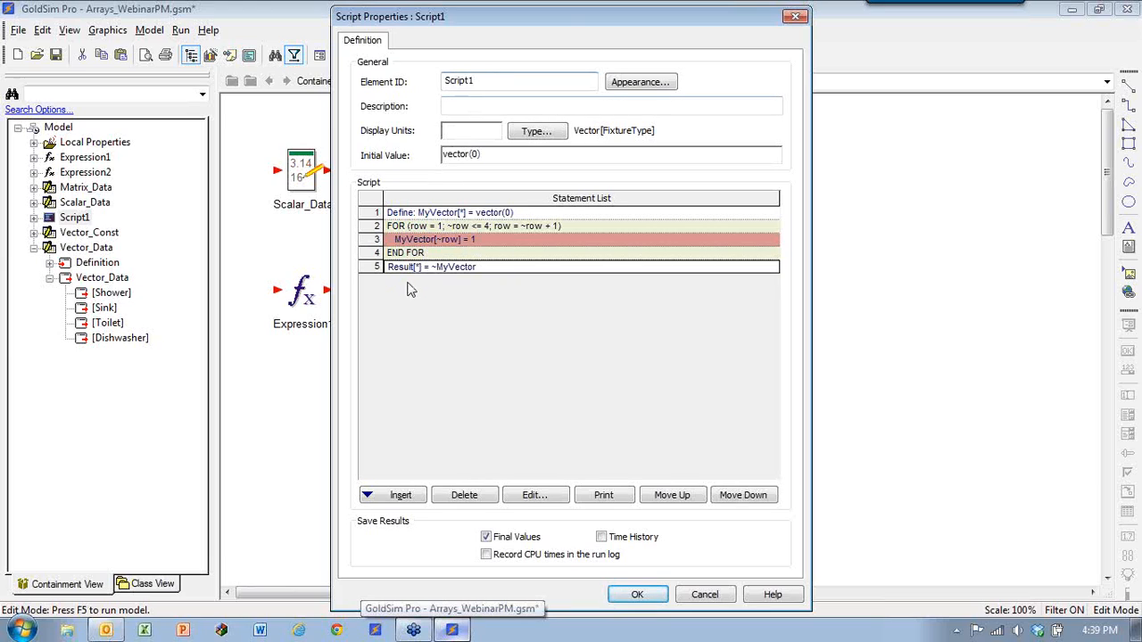
{"action": "mouse_move", "coordinate": [402, 275]}
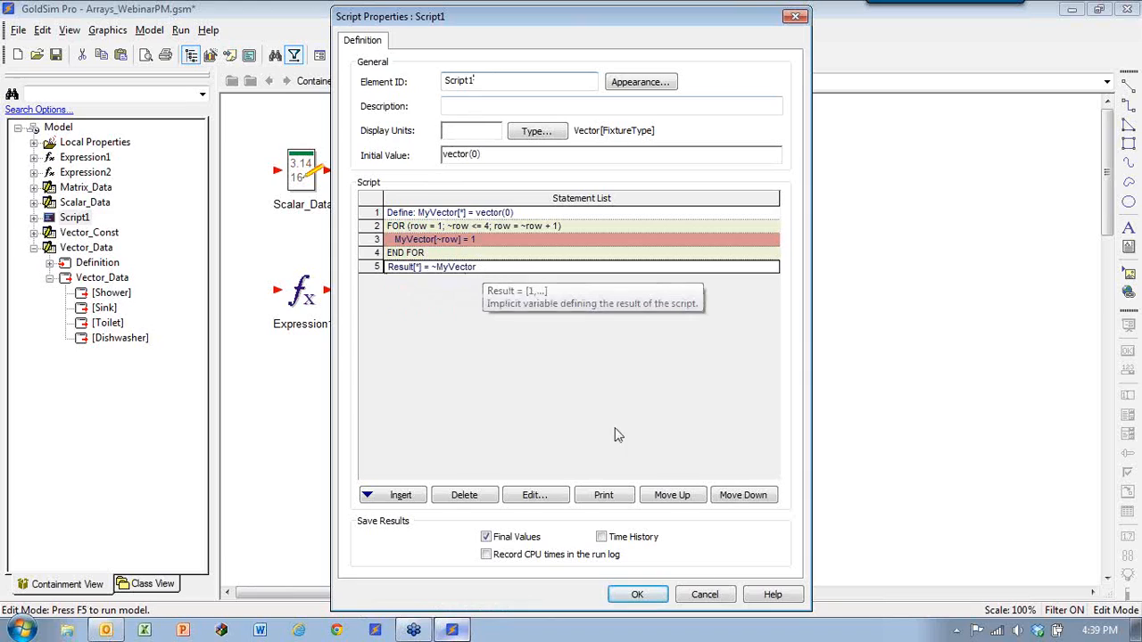
{"action": "left_click", "coordinate": [639, 595]}
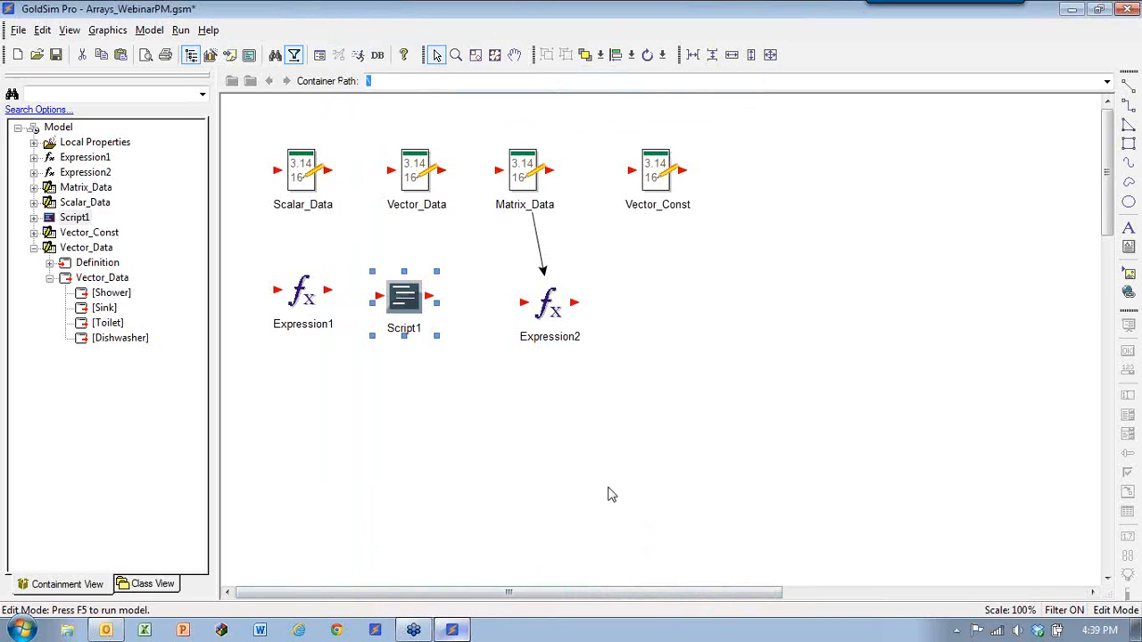
Step: Run the model to the breakpoint, examine row and MyVector in the script, and abort the run
{"action": "key", "text": "F5"}
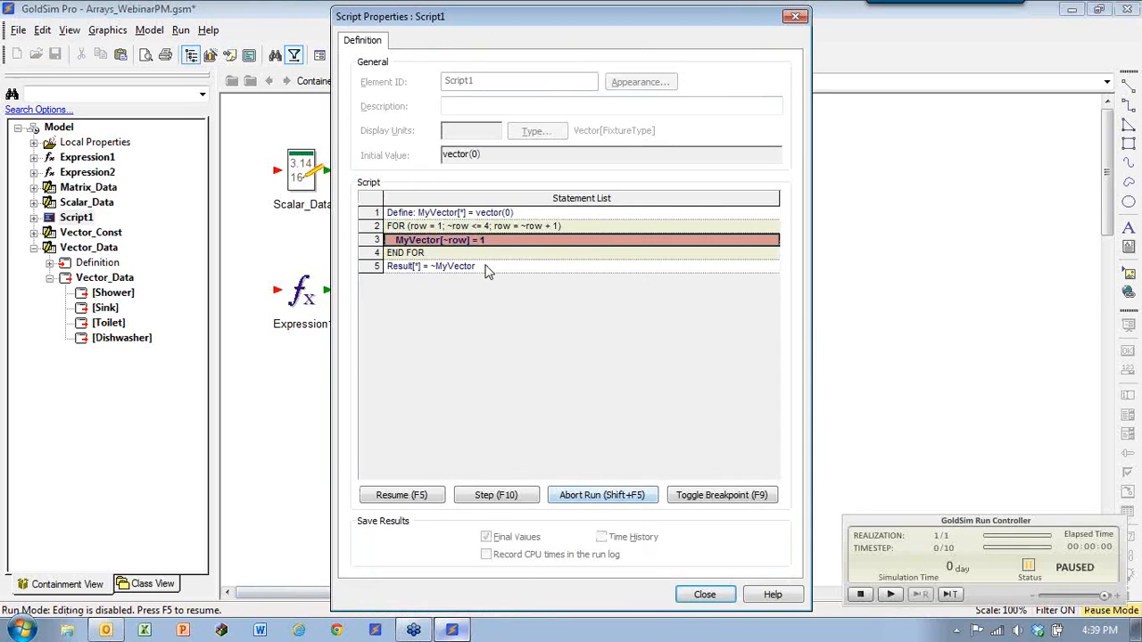
{"action": "mouse_move", "coordinate": [456, 231]}
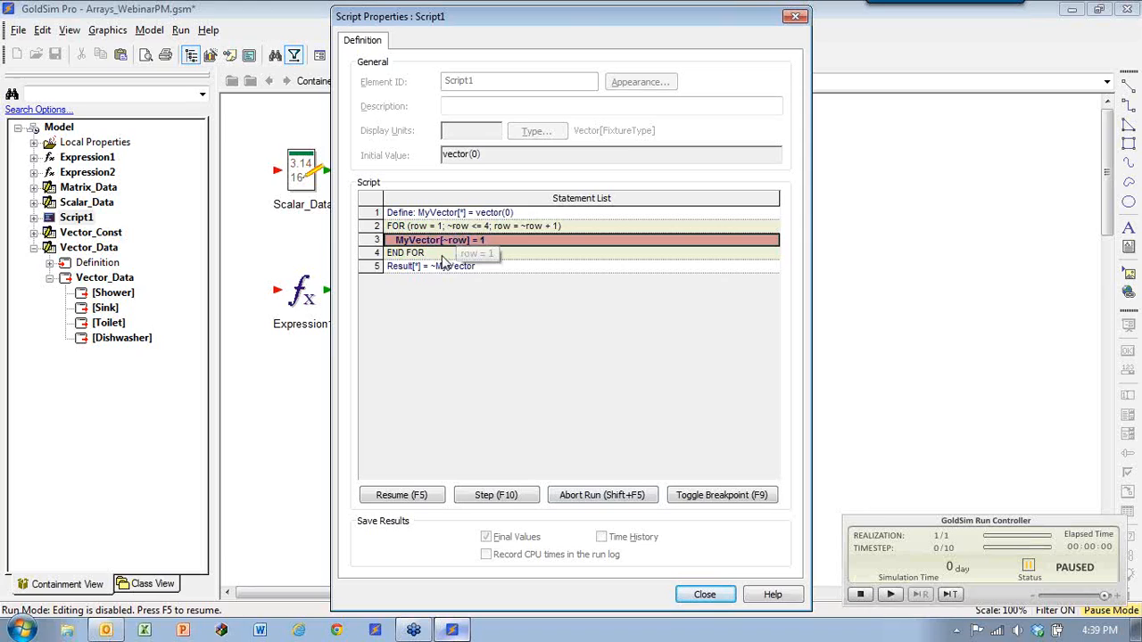
{"action": "mouse_move", "coordinate": [451, 270]}
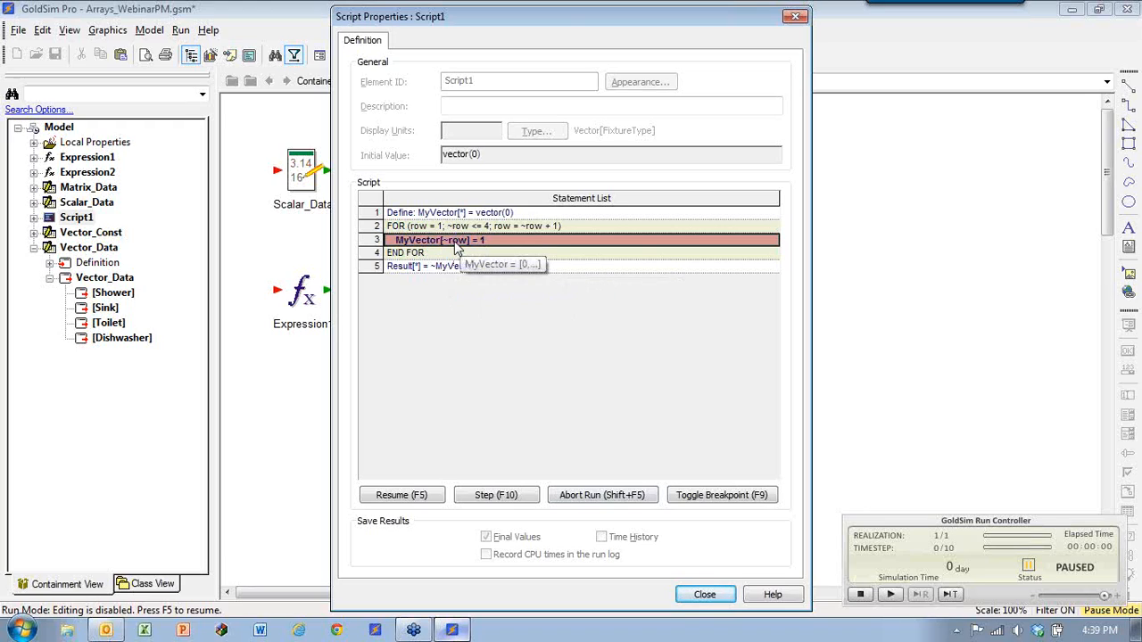
{"action": "left_click", "coordinate": [528, 494]}
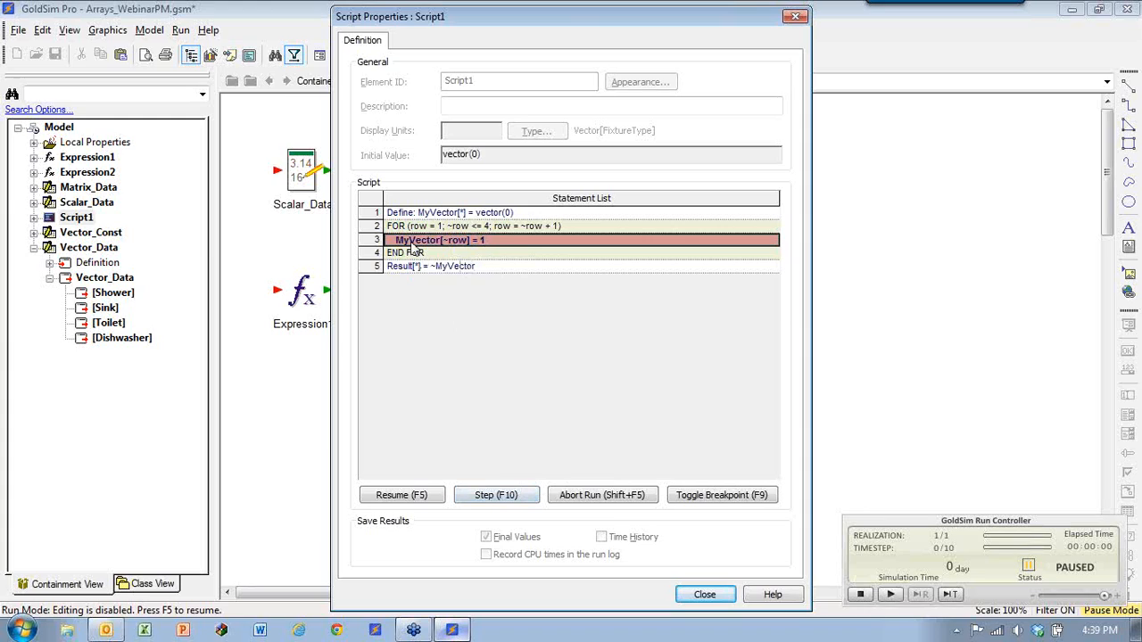
{"action": "left_click", "coordinate": [704, 594]}
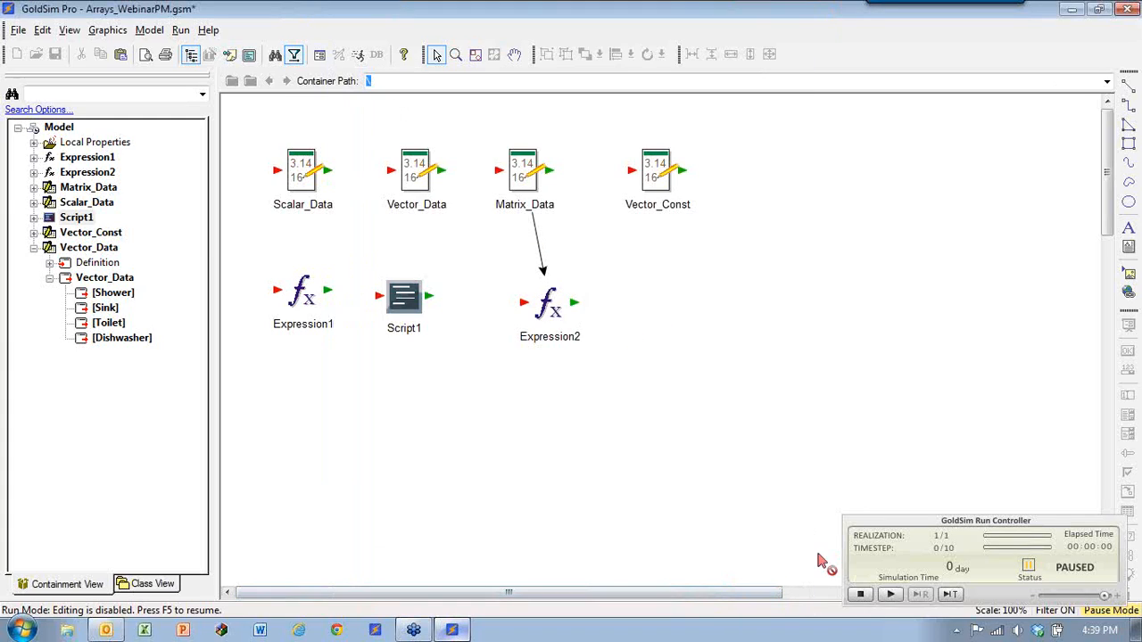
{"action": "left_click", "coordinate": [859, 595]}
{"action": "left_click", "coordinate": [625, 350]}
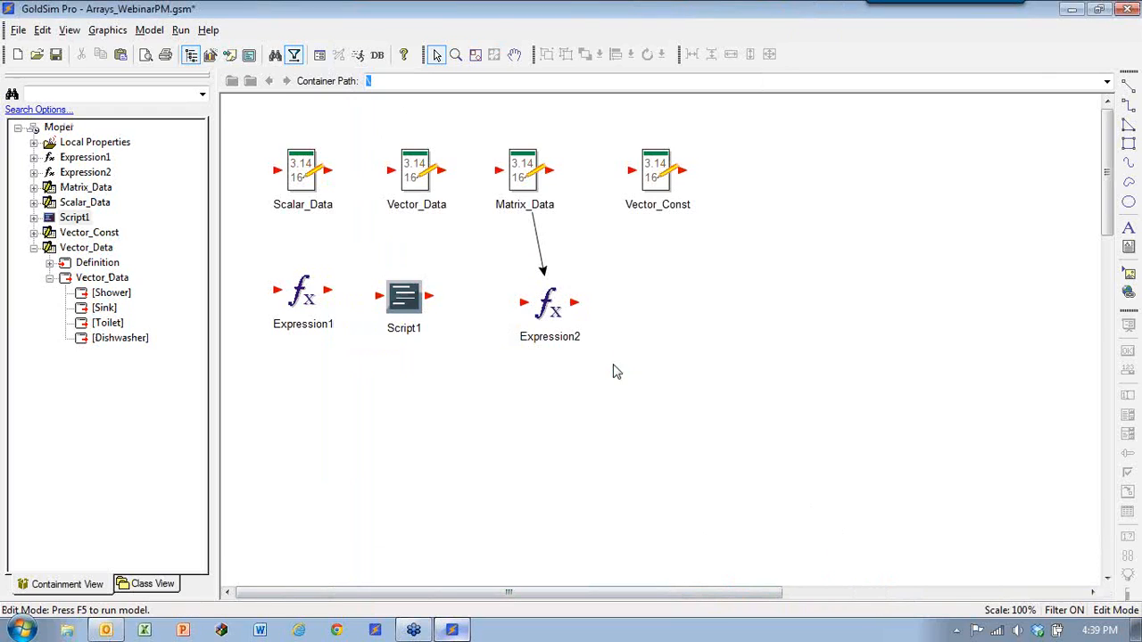
Step: Move Script1's Result assignment up into the FOR loop, directly after the MyVector[~row] assignment, and accept the script
{"action": "left_click", "coordinate": [405, 294]}
{"action": "double_click", "coordinate": [404, 294]}
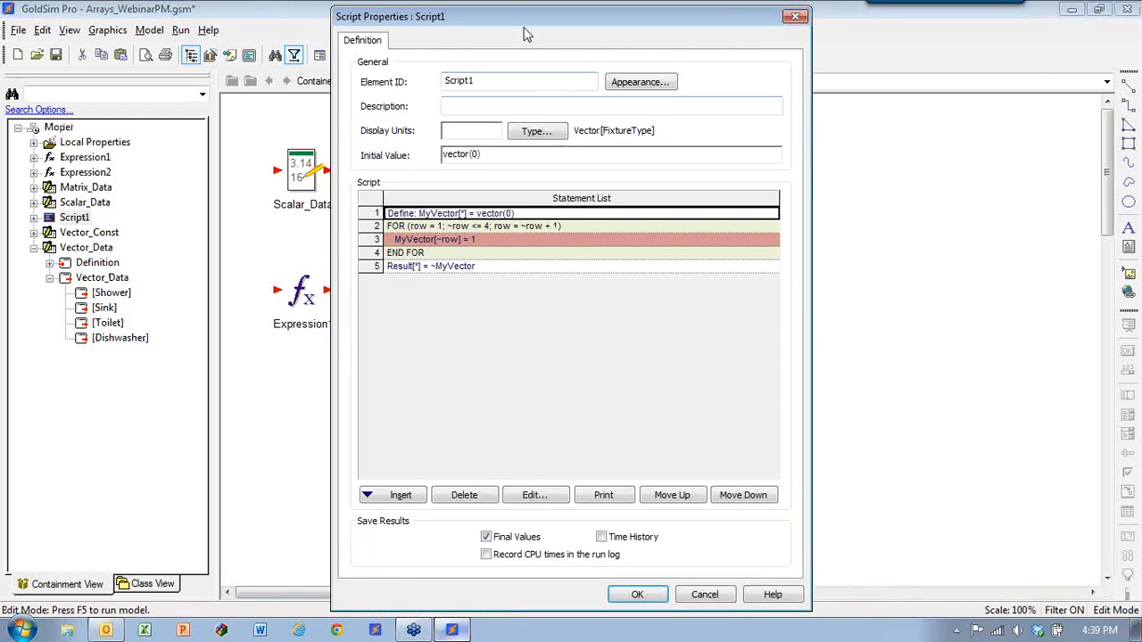
{"action": "left_click_drag", "start_coordinate": [641, 25], "coordinate": [781, 25]}
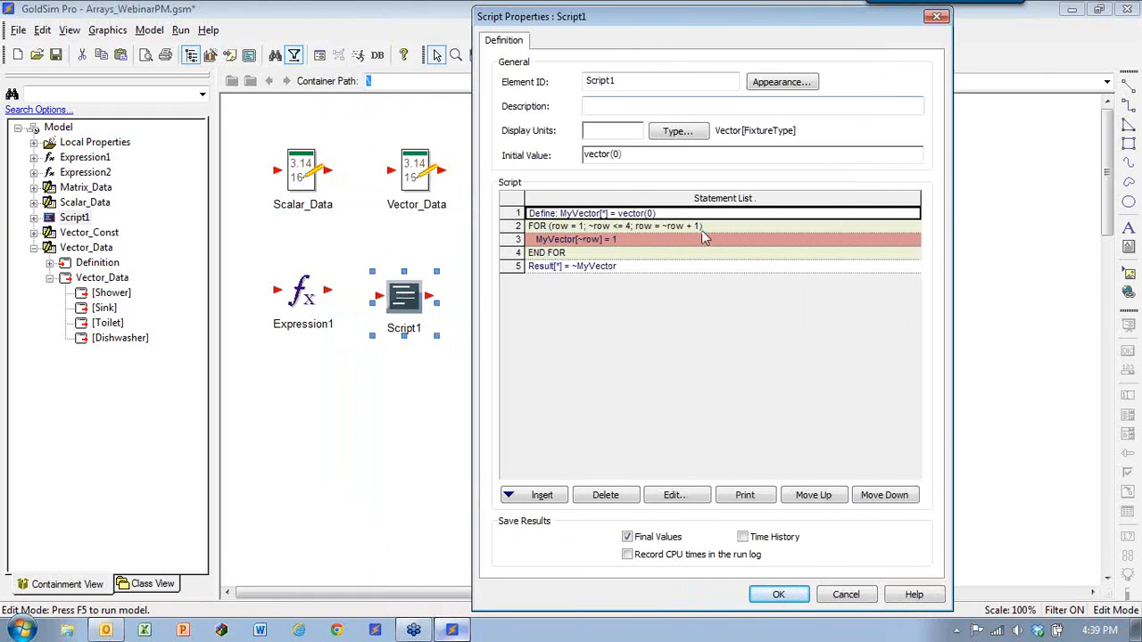
{"action": "left_click", "coordinate": [549, 267]}
{"action": "left_click", "coordinate": [842, 500]}
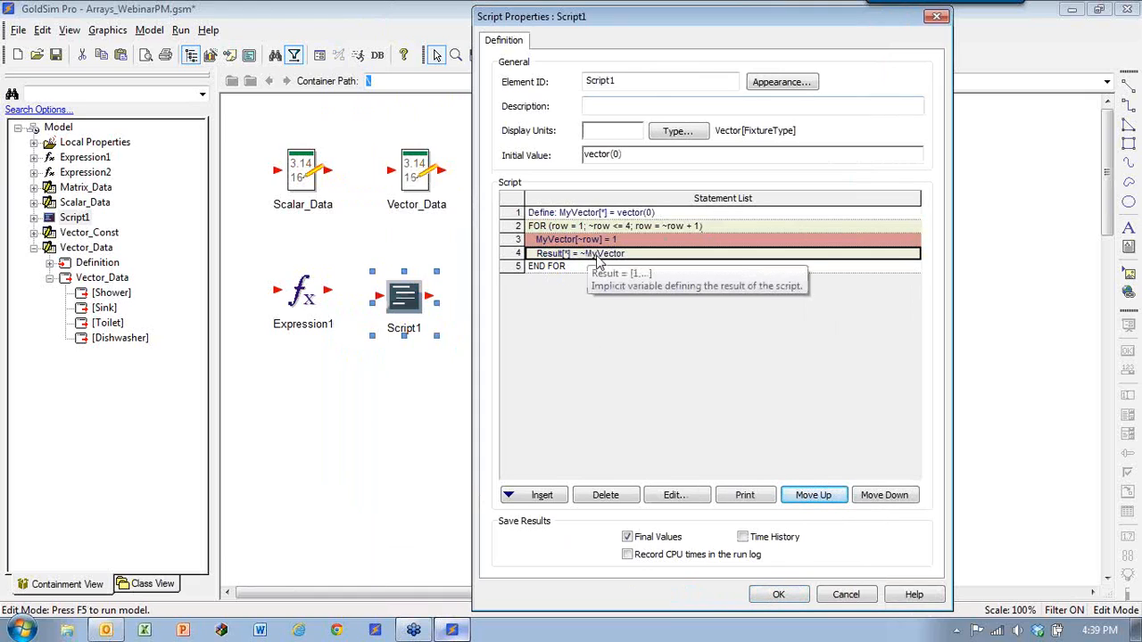
{"action": "left_click", "coordinate": [778, 596]}
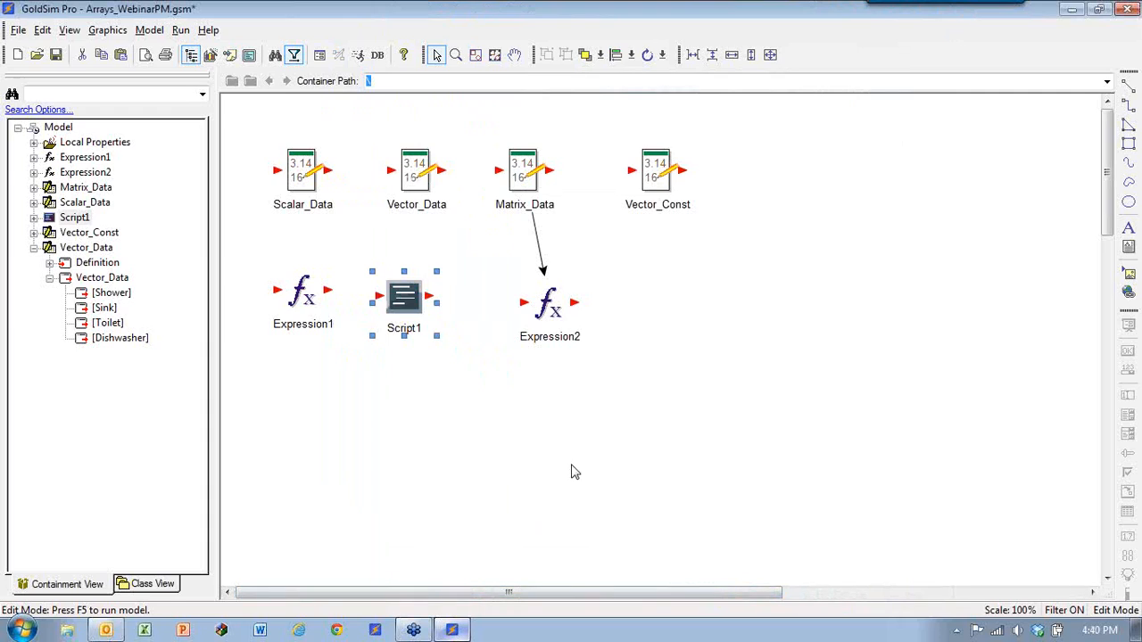
Step: Run the model to the breakpoint and examine the ~MyVector value in the Result assignment's definition
{"action": "key", "text": "F5"}
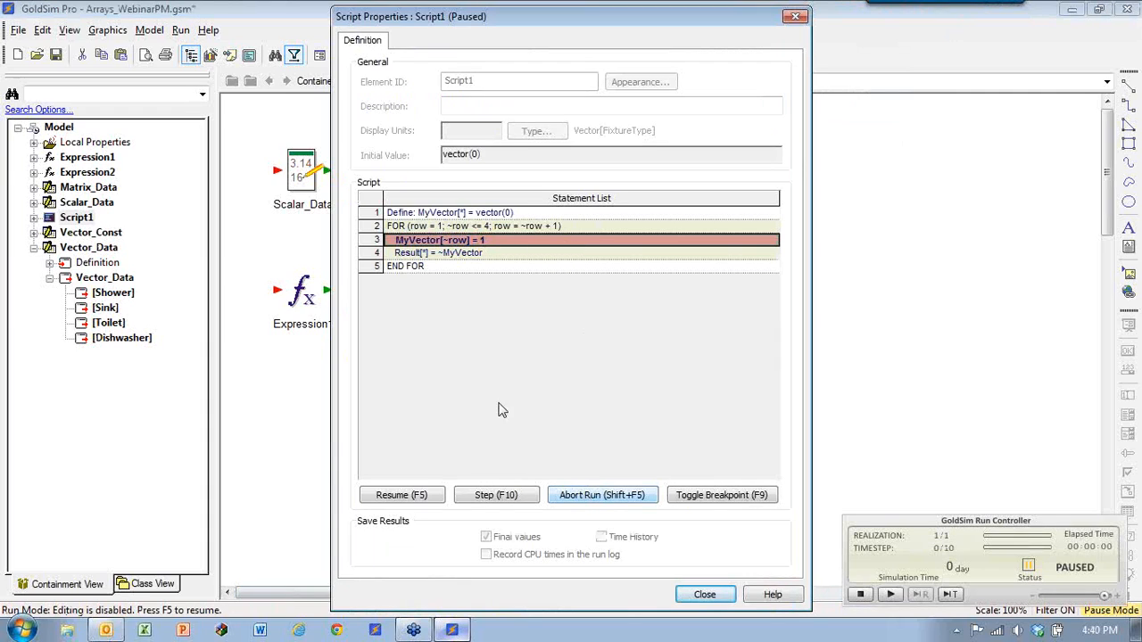
{"action": "double_click", "coordinate": [447, 254]}
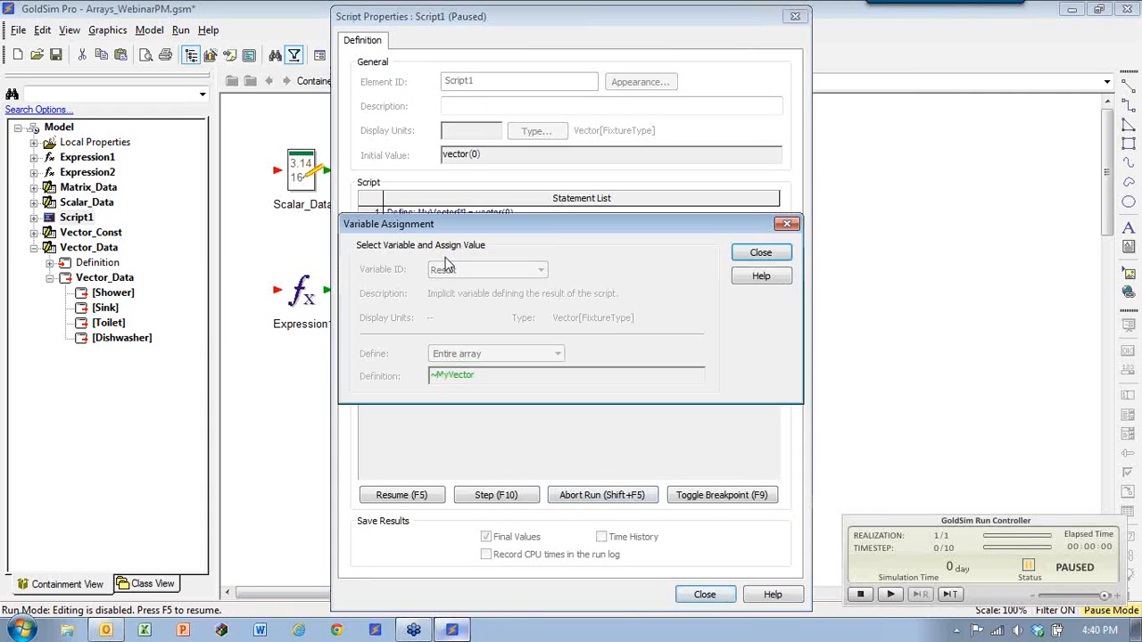
{"action": "mouse_move", "coordinate": [502, 377]}
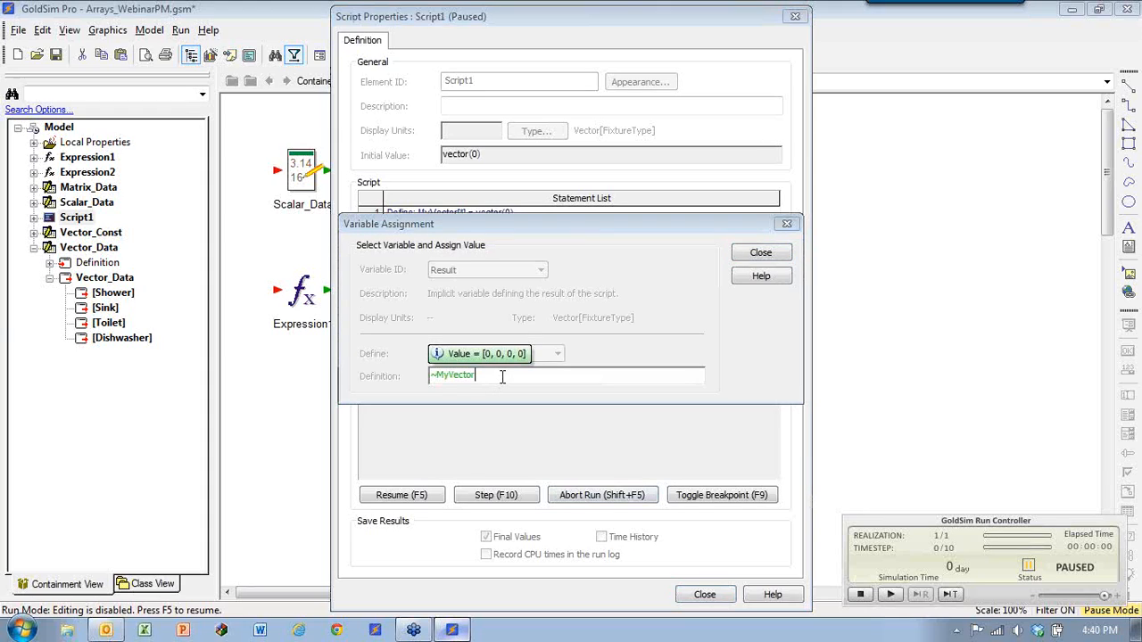
{"action": "left_click_drag", "start_coordinate": [562, 230], "coordinate": [507, 313]}
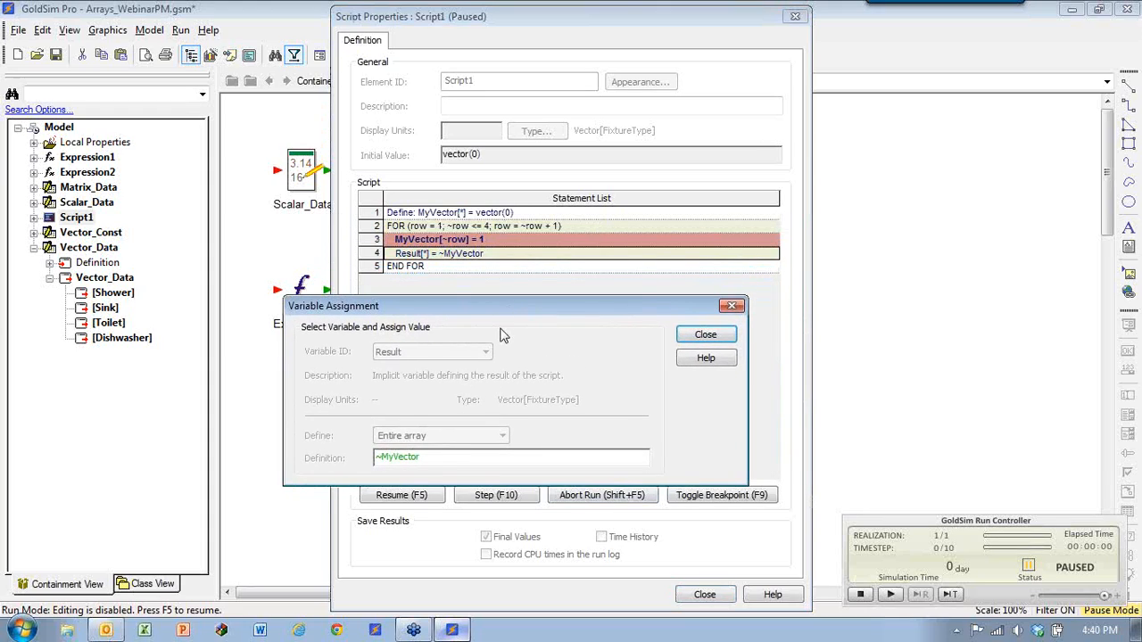
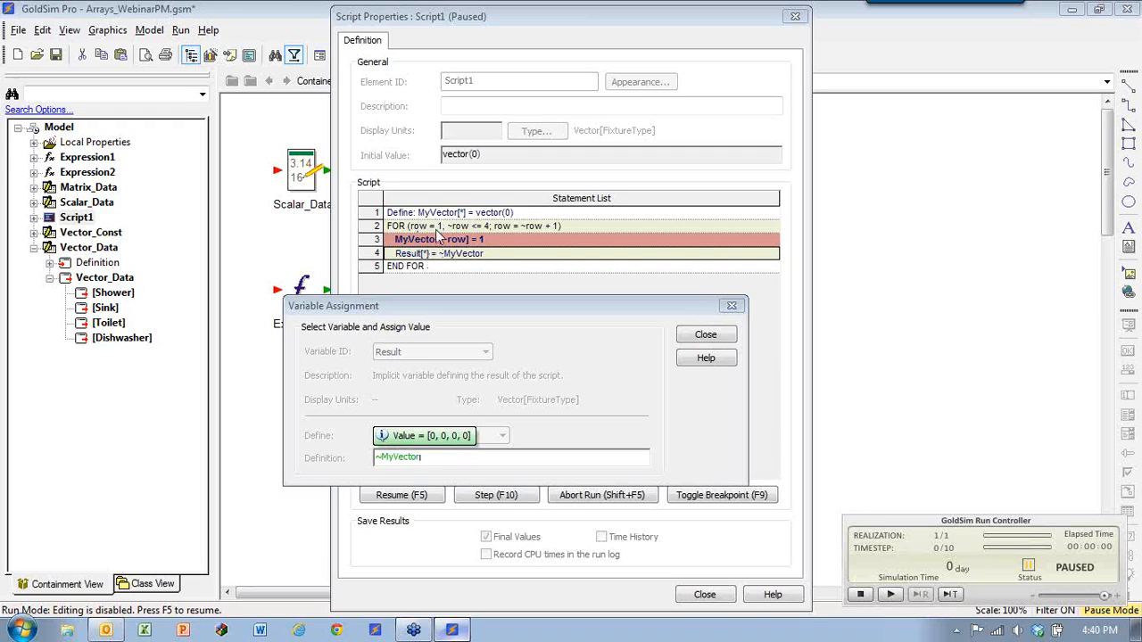
{"action": "left_click", "coordinate": [706, 336]}
Step: Advance the paused script one statement and recheck the ~MyVector value in the Result assignment
{"action": "left_click", "coordinate": [487, 498]}
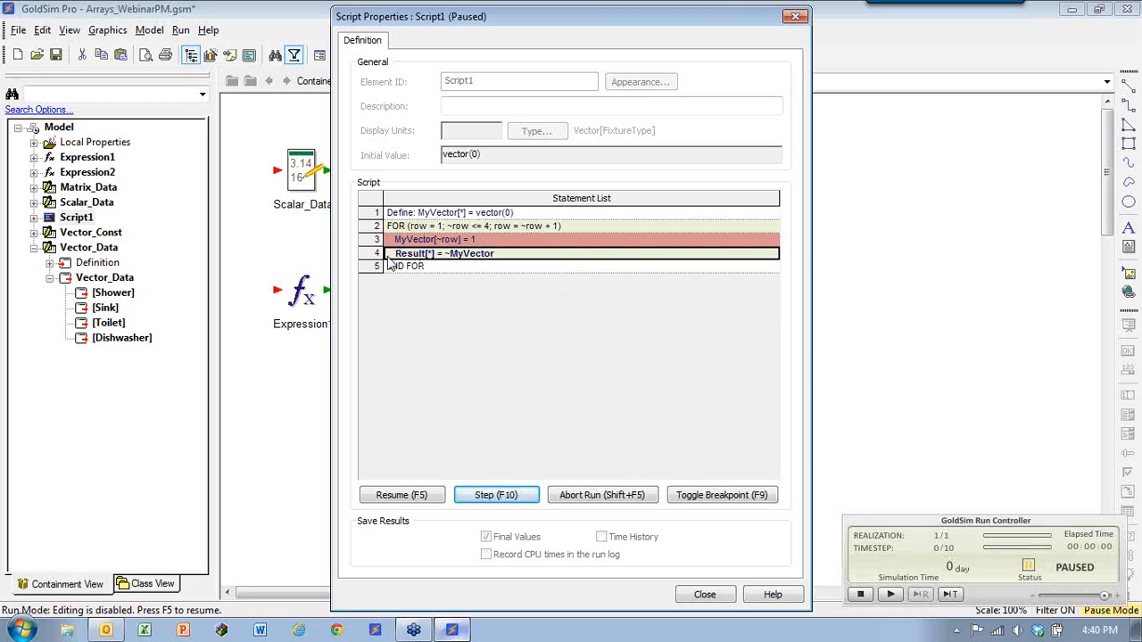
{"action": "double_click", "coordinate": [412, 257]}
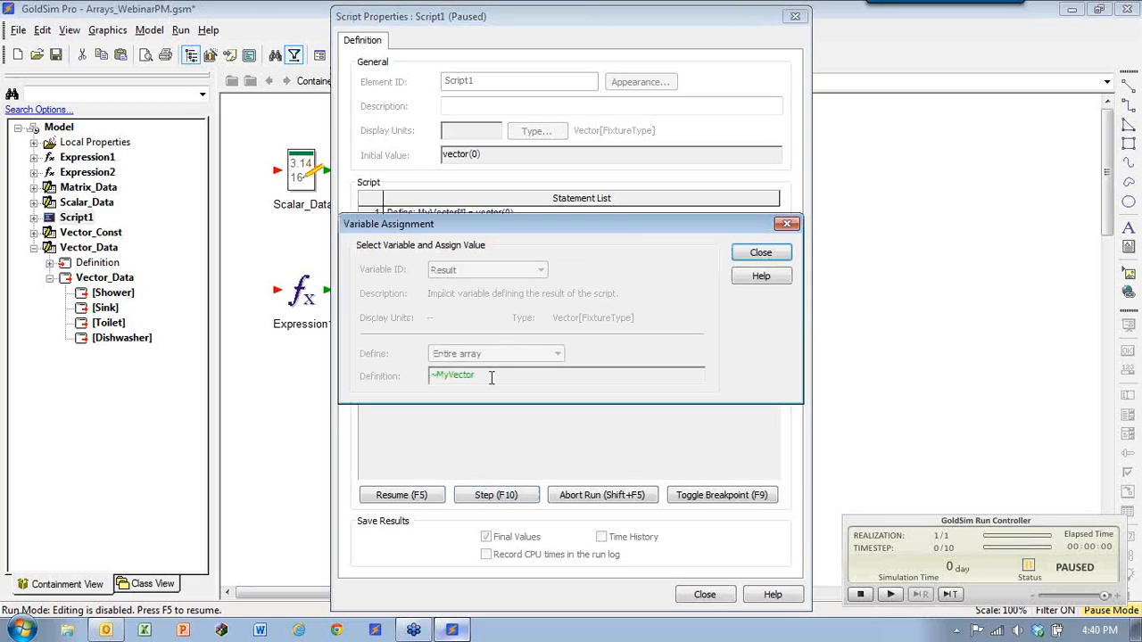
{"action": "mouse_move", "coordinate": [491, 377]}
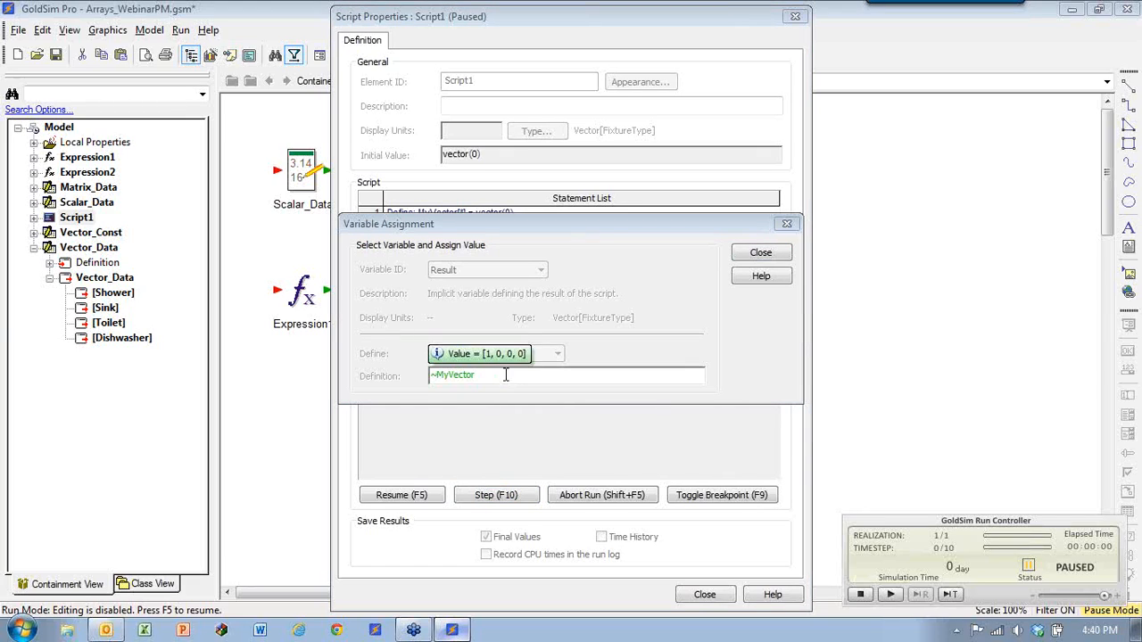
{"action": "left_click", "coordinate": [760, 254]}
Step: Step the script through the loop's second pass to the Result assignment, examining row, MyVector and the assignment's ~MyVector value
{"action": "left_click", "coordinate": [521, 496]}
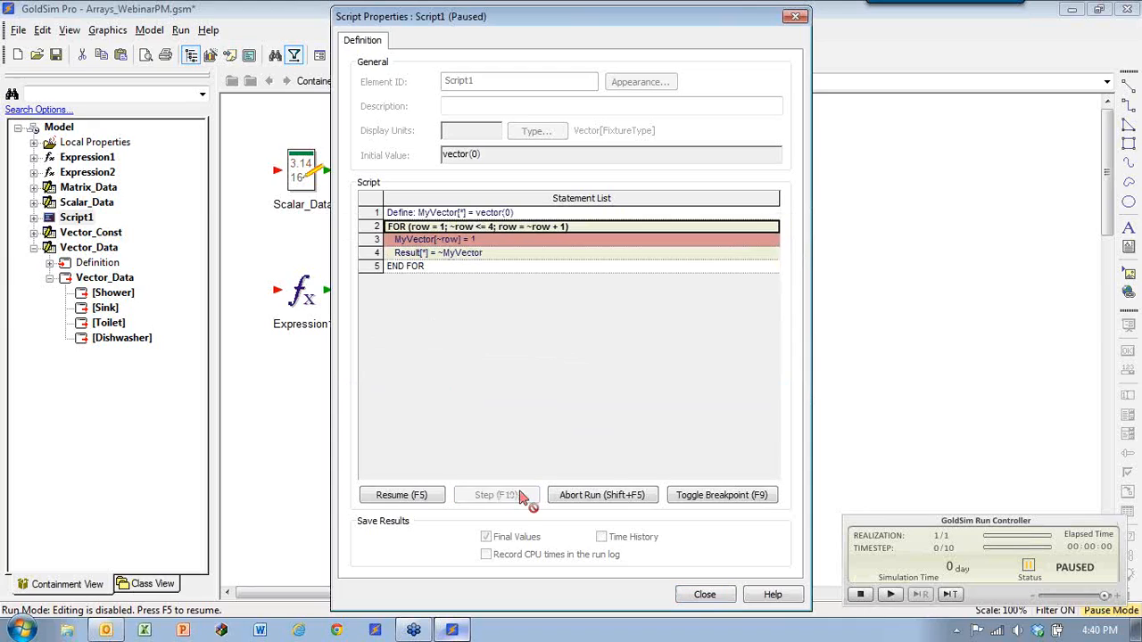
{"action": "mouse_move", "coordinate": [422, 232]}
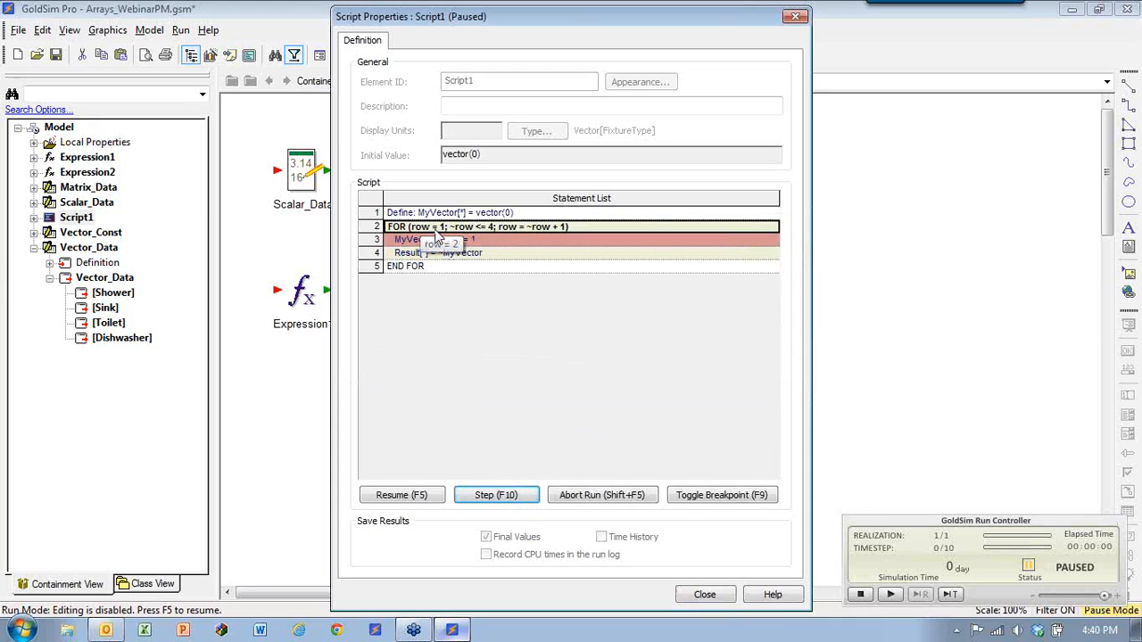
{"action": "left_click", "coordinate": [482, 496]}
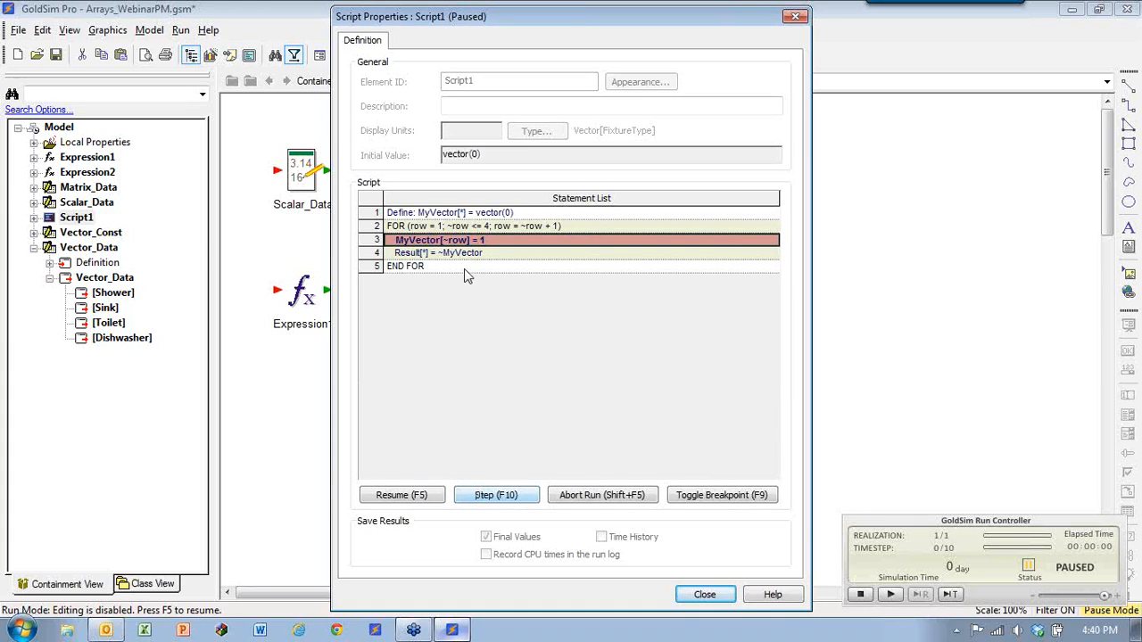
{"action": "mouse_move", "coordinate": [452, 246]}
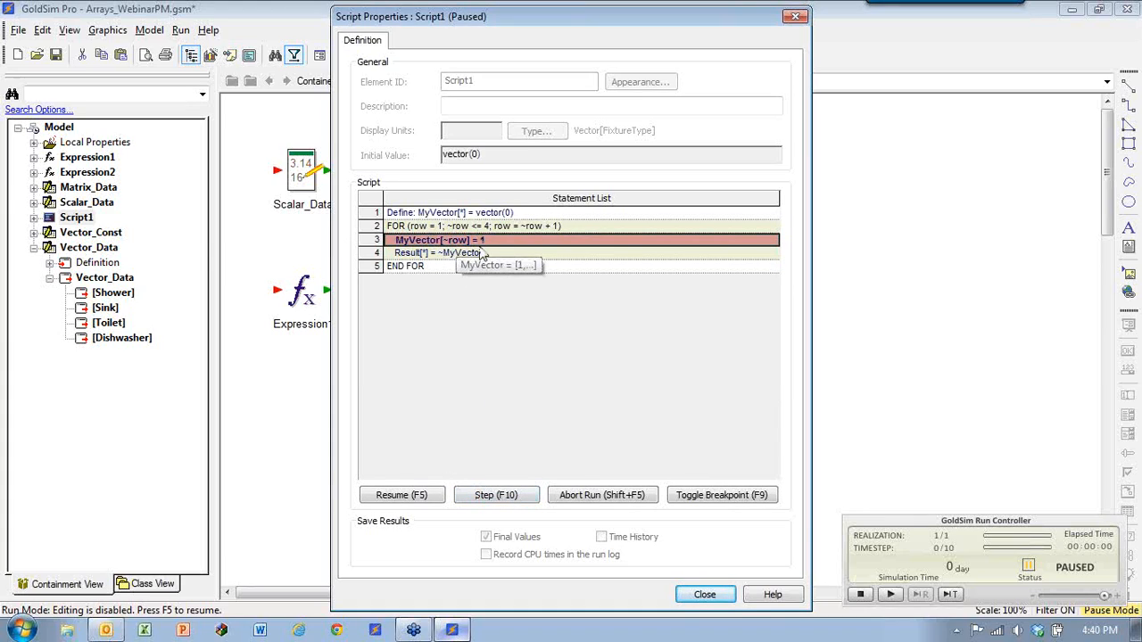
{"action": "left_click", "coordinate": [478, 498]}
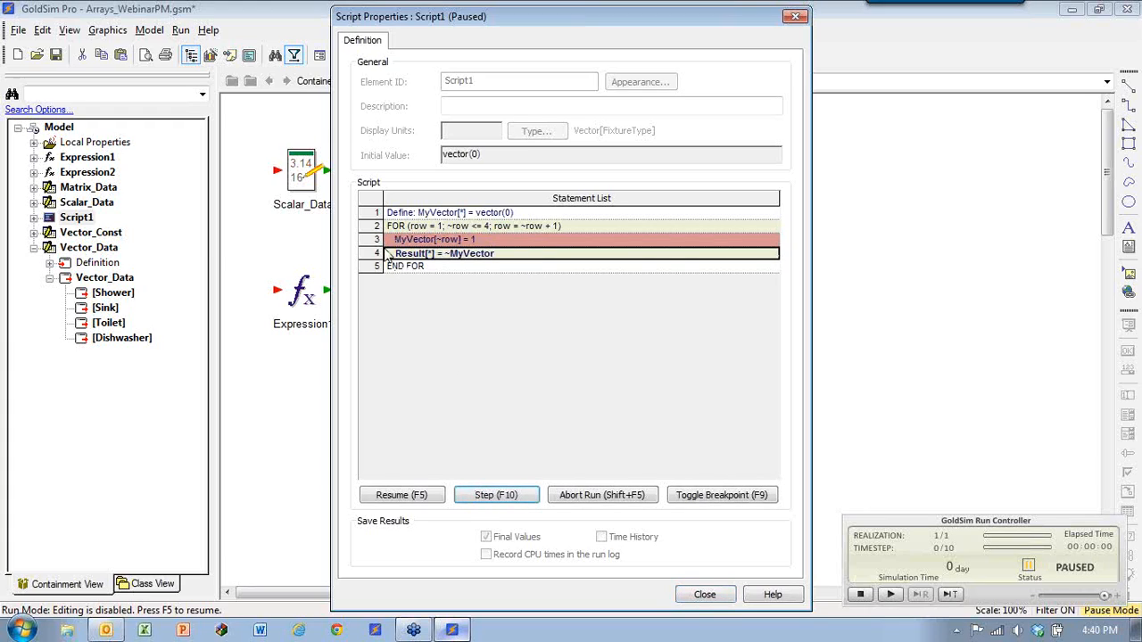
{"action": "double_click", "coordinate": [424, 253]}
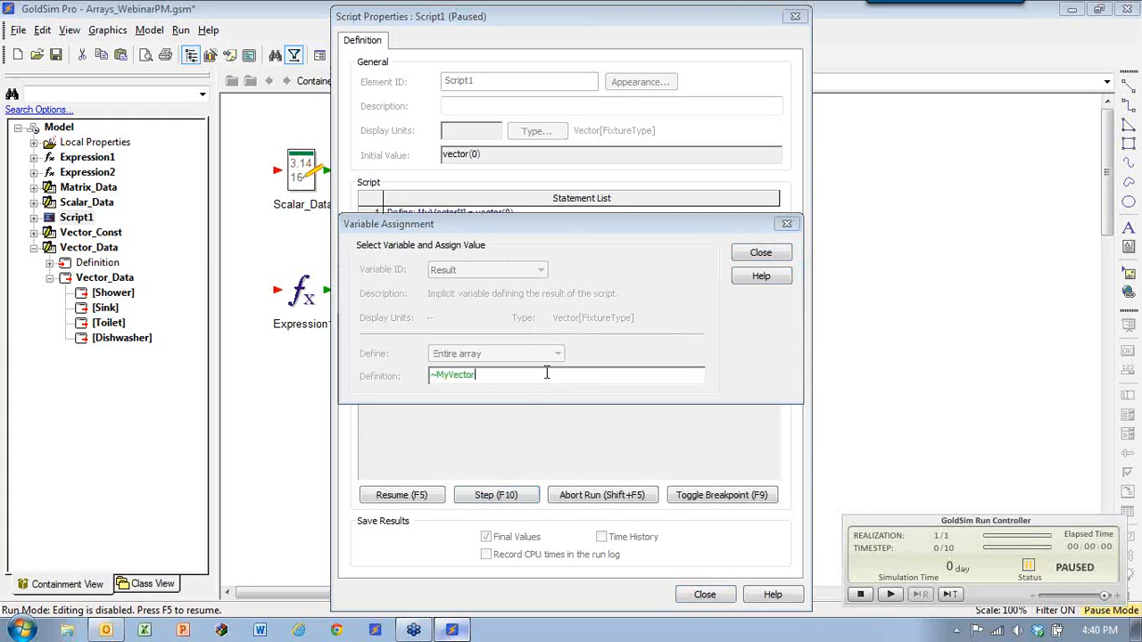
{"action": "mouse_move", "coordinate": [547, 373]}
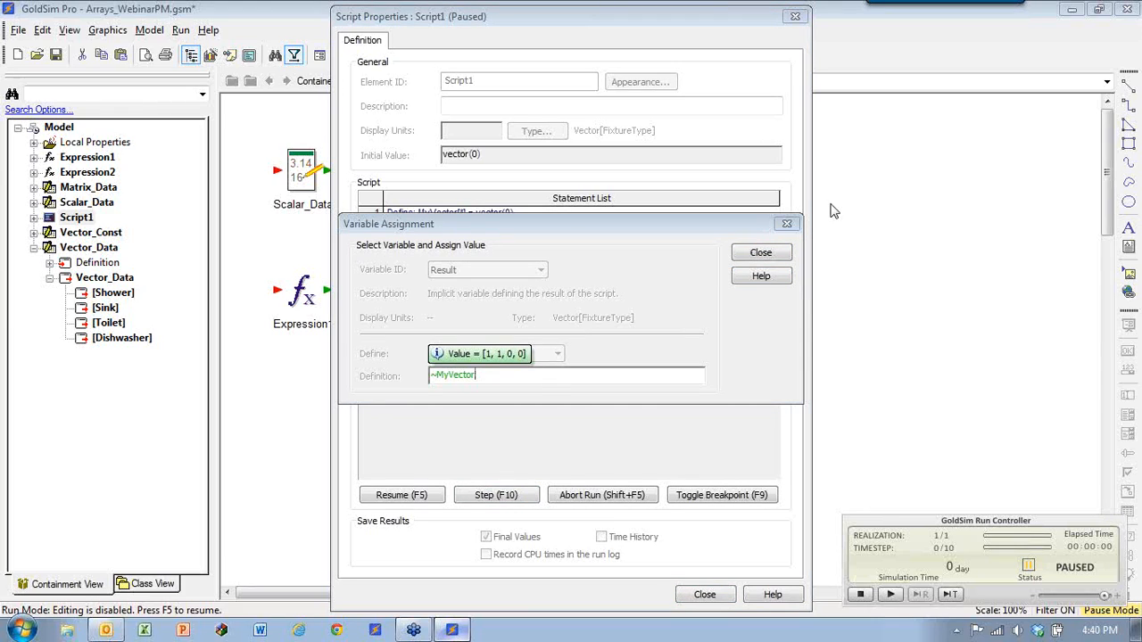
Step: Step the paused script through the loop's third pass and examine the ~MyVector value in the Result assignment
{"action": "left_click", "coordinate": [740, 257]}
{"action": "left_click", "coordinate": [490, 498]}
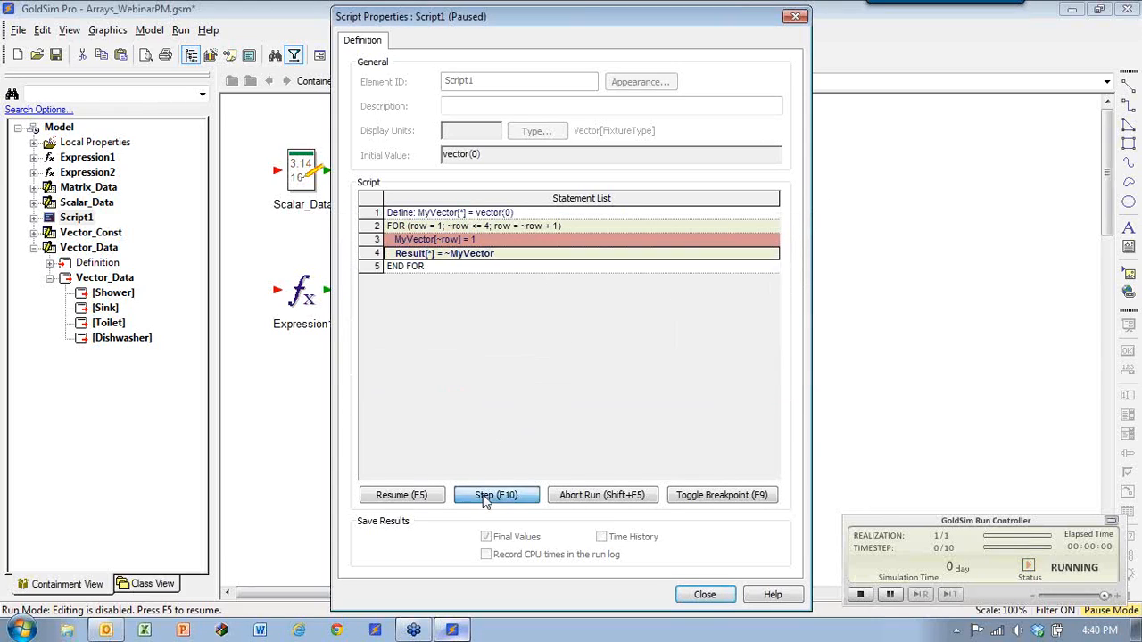
{"action": "left_click", "coordinate": [487, 502]}
{"action": "left_click", "coordinate": [487, 501]}
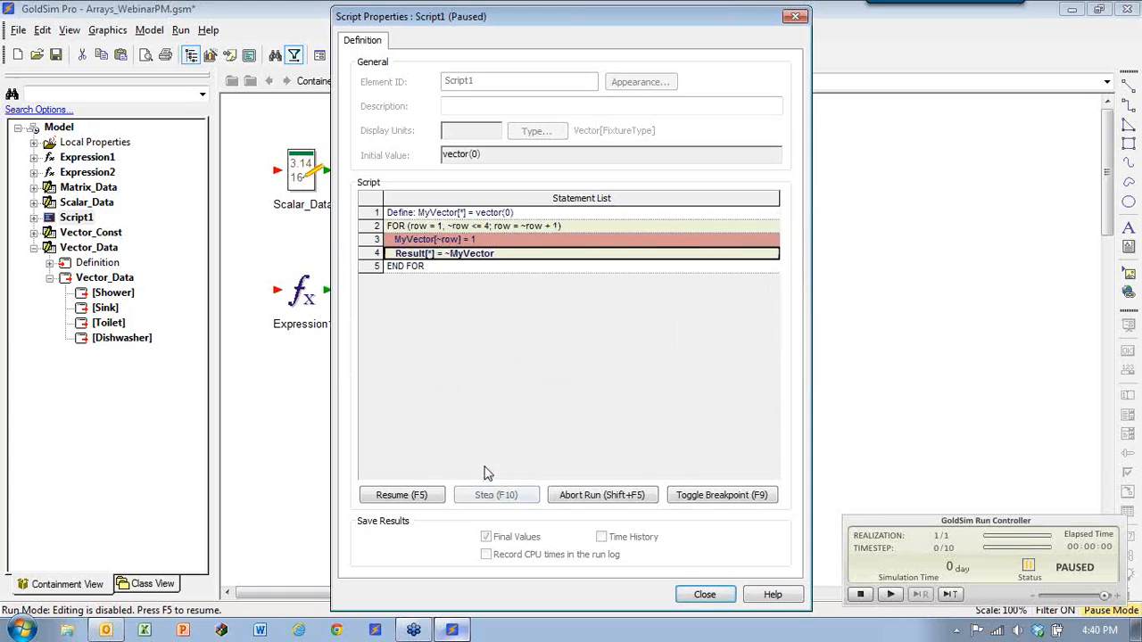
{"action": "double_click", "coordinate": [472, 257]}
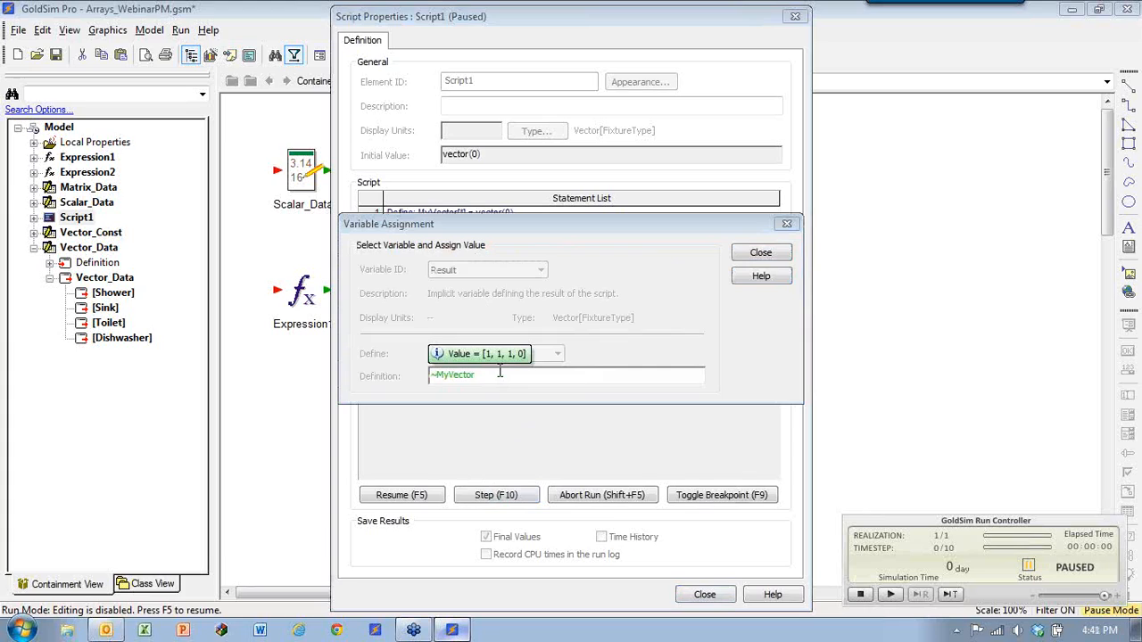
{"action": "left_click", "coordinate": [760, 253]}
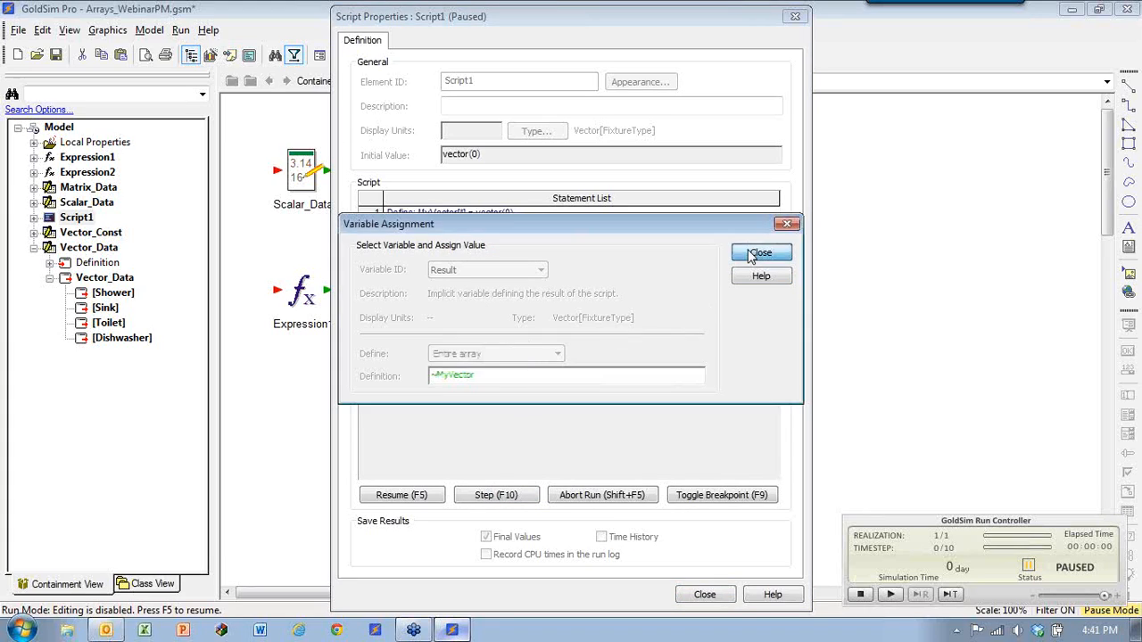
Step: Step the script through the rest of the loop until the simulation completes, and inspect Script1's final result
{"action": "left_click", "coordinate": [485, 506]}
{"action": "left_click", "coordinate": [485, 506]}
{"action": "left_click", "coordinate": [485, 506]}
{"action": "left_click", "coordinate": [486, 505]}
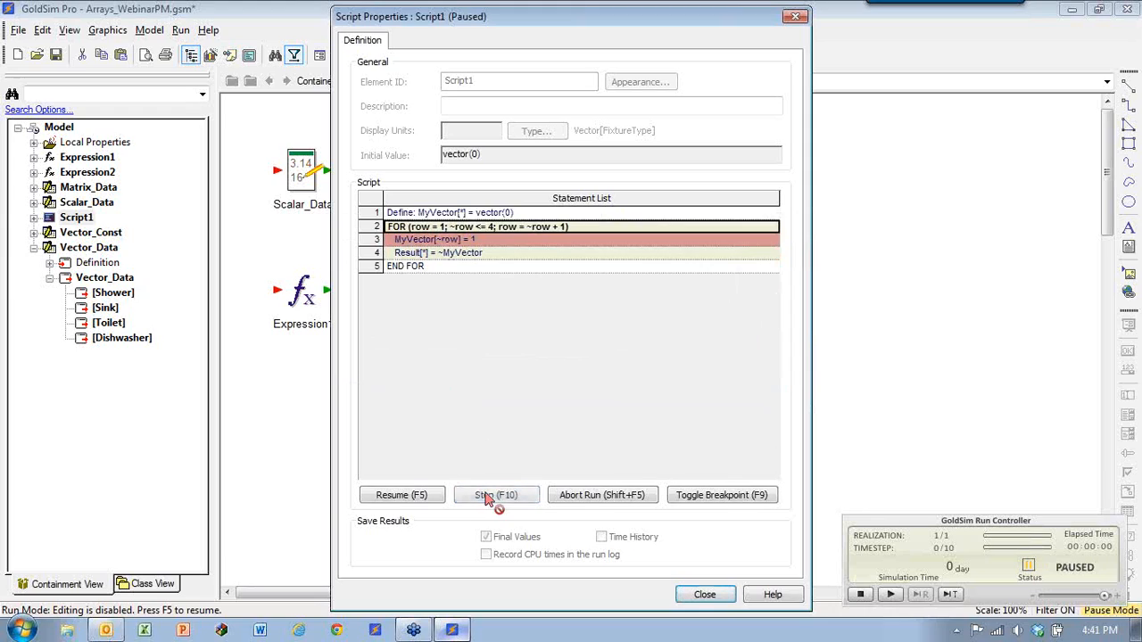
{"action": "left_click", "coordinate": [486, 499]}
{"action": "left_click", "coordinate": [714, 373]}
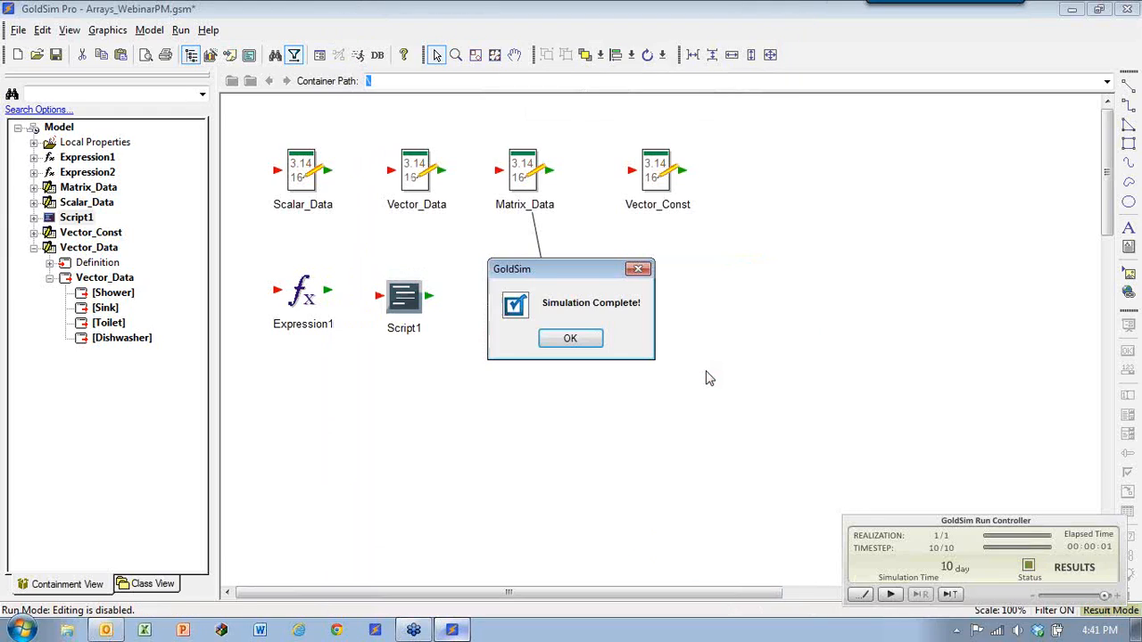
{"action": "left_click", "coordinate": [589, 344]}
{"action": "mouse_move", "coordinate": [402, 284]}
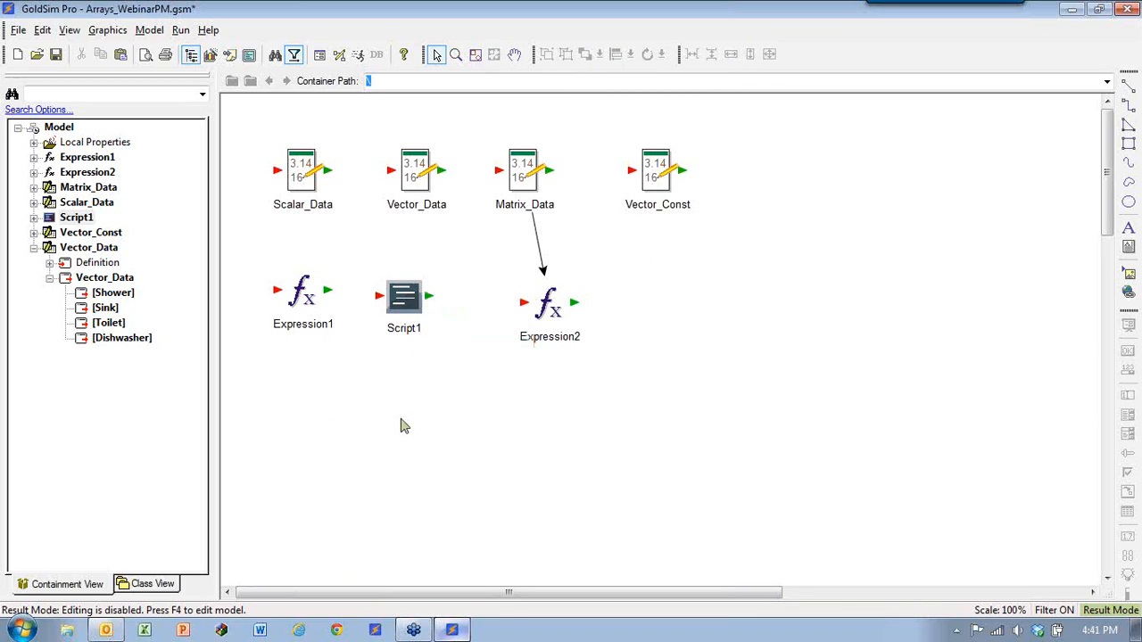
Step: Return the model to edit mode, reopen Script1 and remove the breakpoint from the MyVector[~row] assignment
{"action": "key", "text": "F4"}
{"action": "key", "text": "Return"}
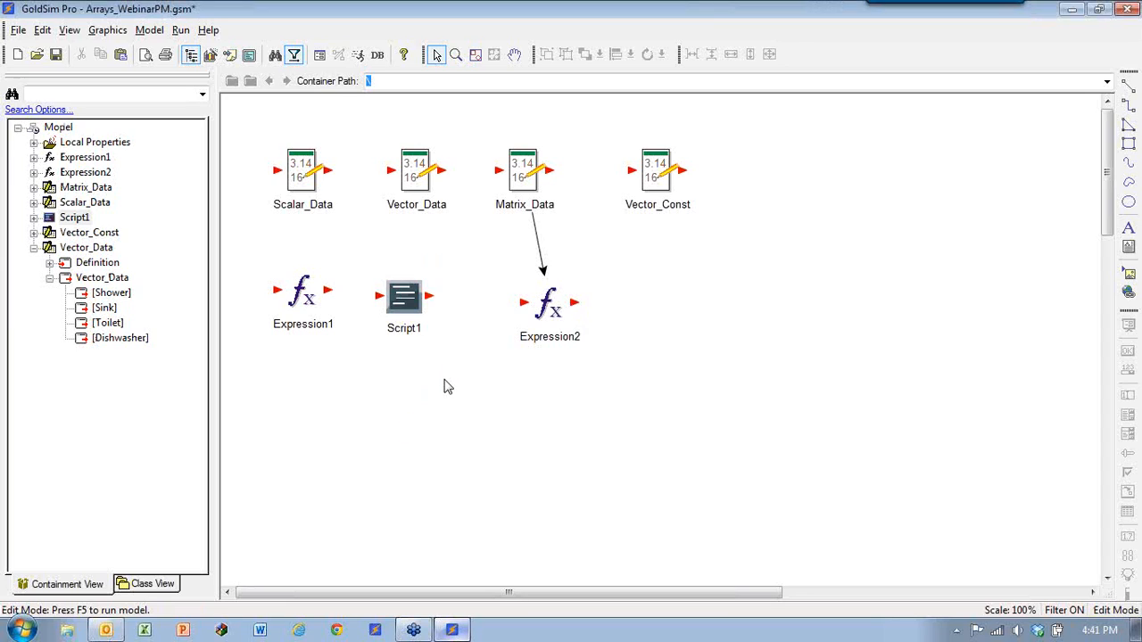
{"action": "double_click", "coordinate": [408, 308]}
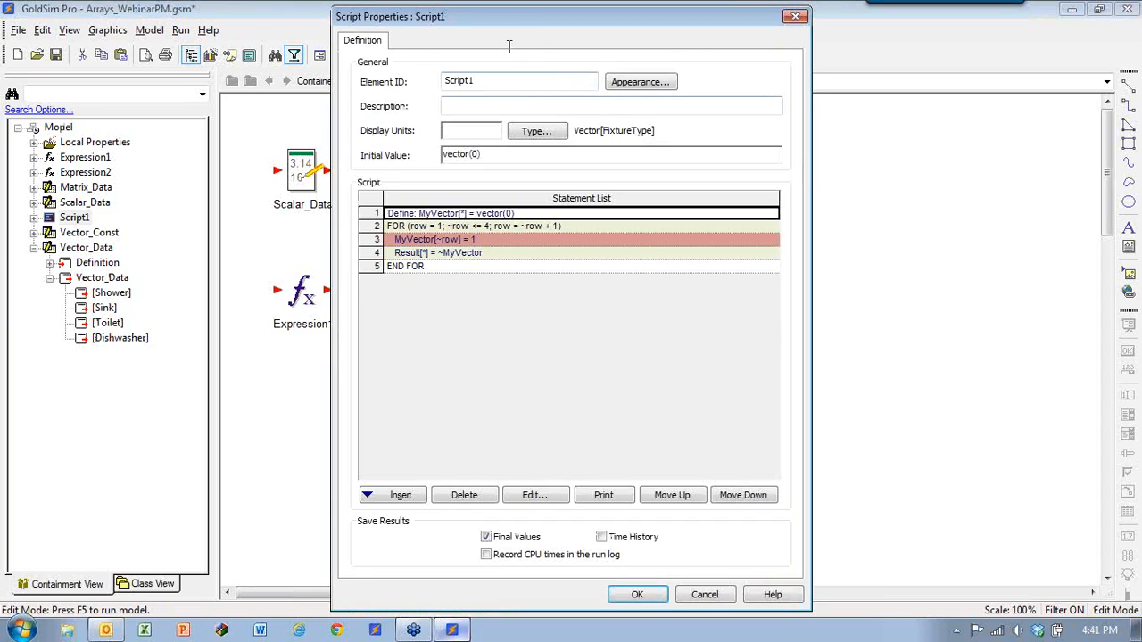
{"action": "left_click_drag", "start_coordinate": [489, 18], "coordinate": [698, 25]}
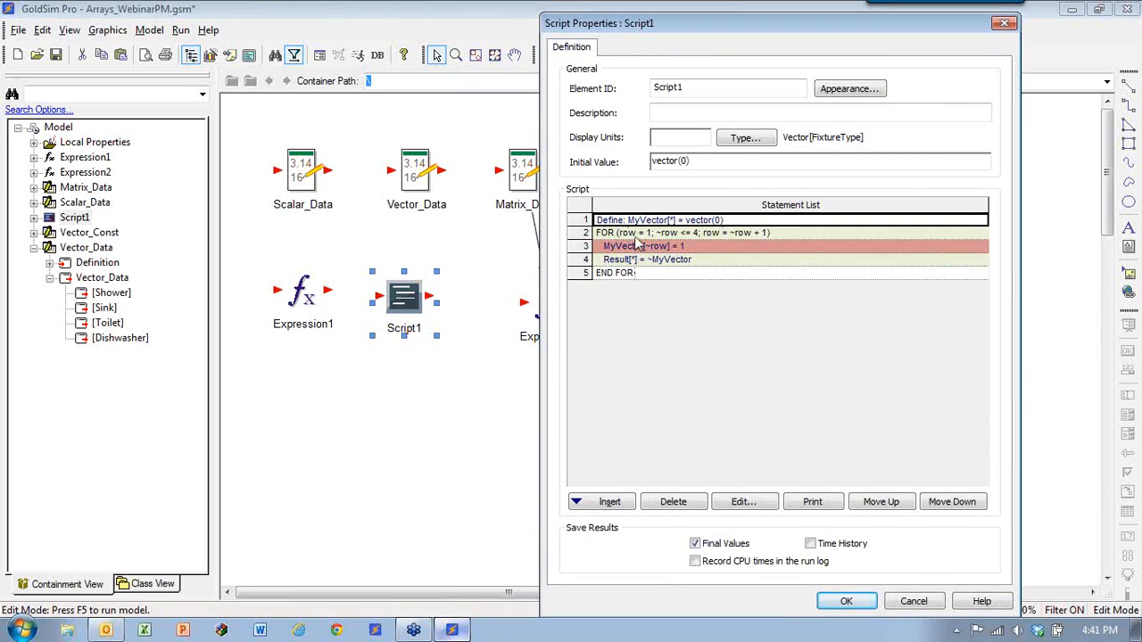
{"action": "mouse_move", "coordinate": [629, 250]}
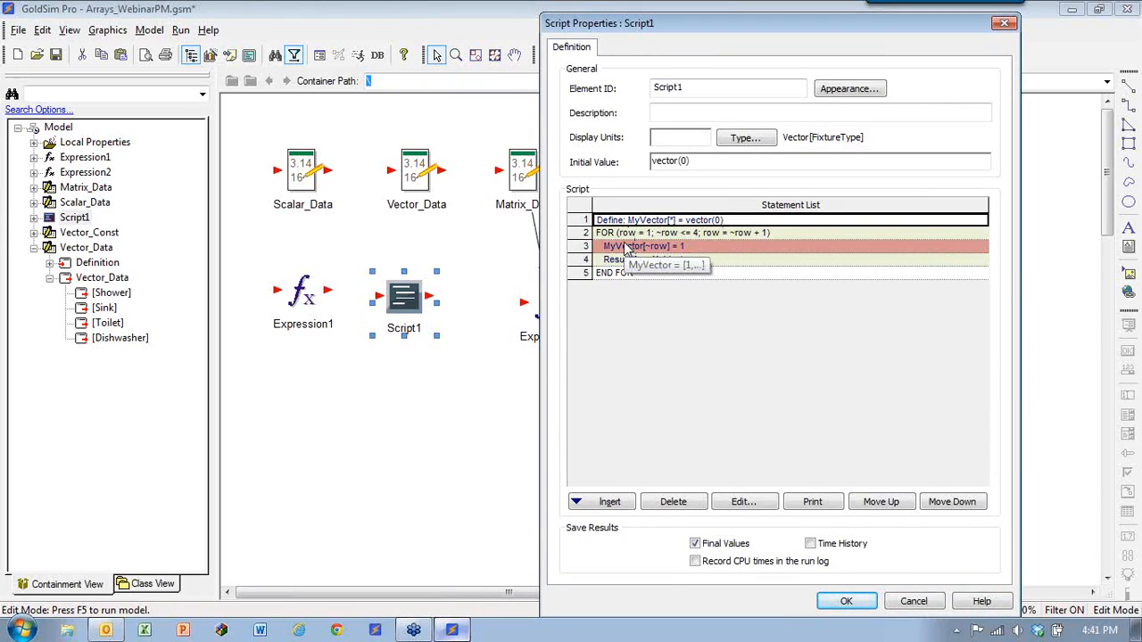
{"action": "left_click", "coordinate": [623, 235]}
{"action": "left_click", "coordinate": [637, 247]}
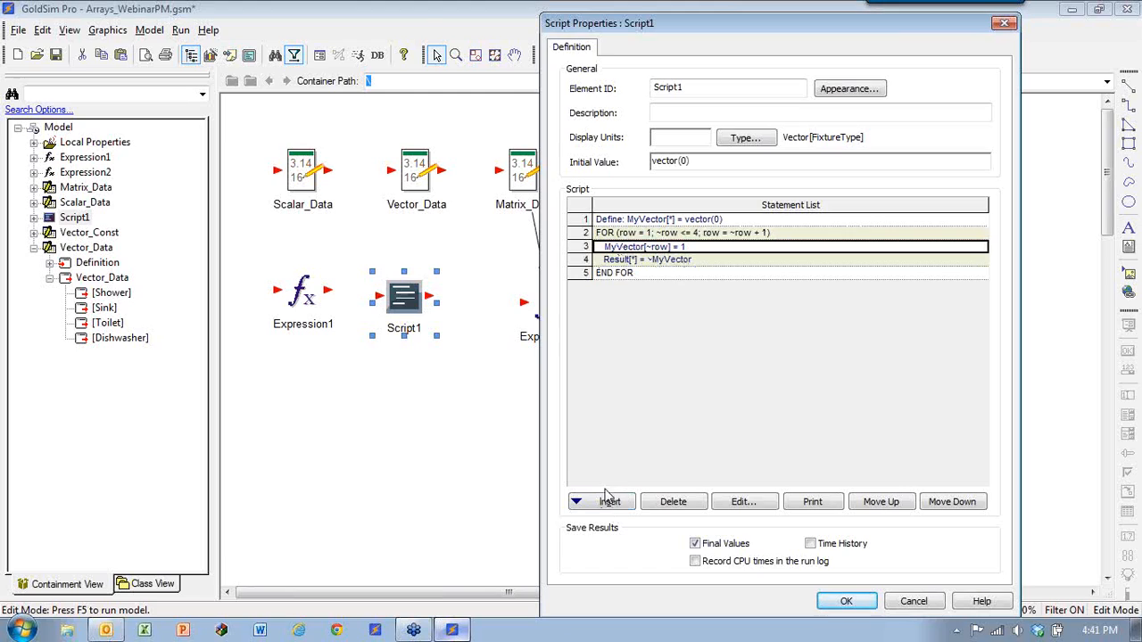
Step: Insert an IF-ELSE statement at the start of the FOR loop with the condition ~row = 2 and an else clause
{"action": "left_click", "coordinate": [615, 235]}
{"action": "left_click", "coordinate": [614, 501]}
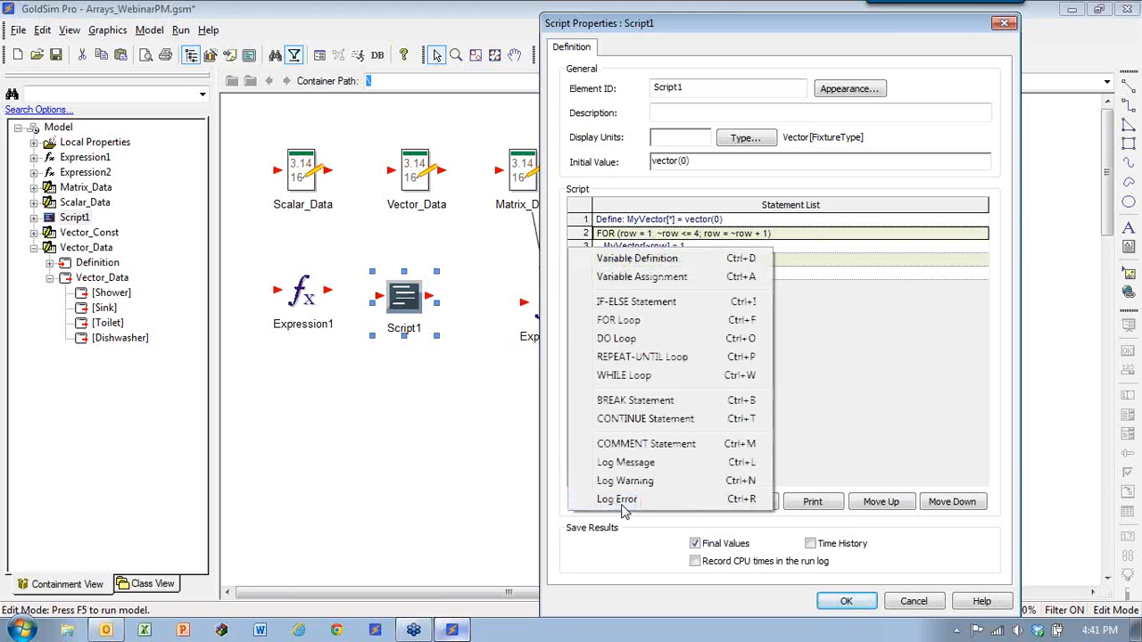
{"action": "left_click", "coordinate": [660, 302]}
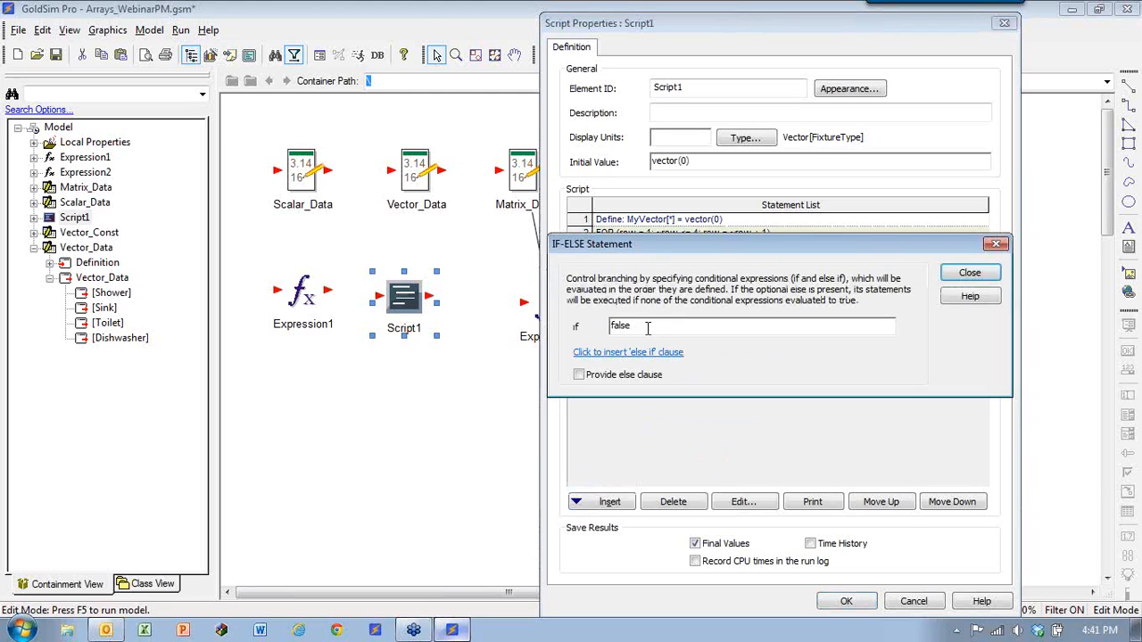
{"action": "type", "text": "~row ="}
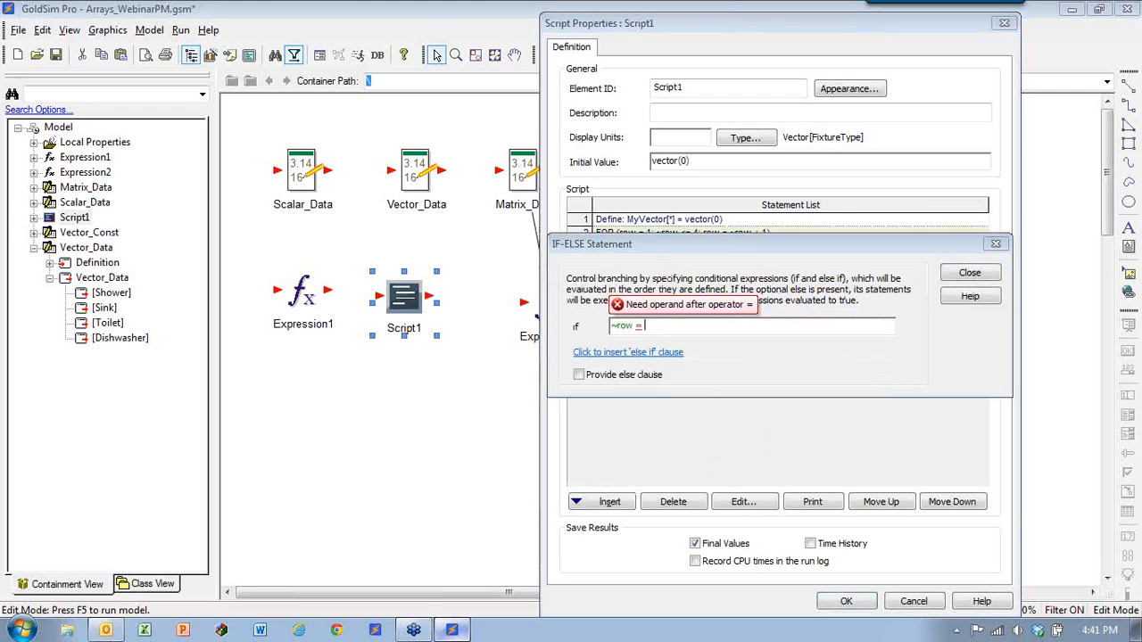
{"action": "type", "text": " 2"}
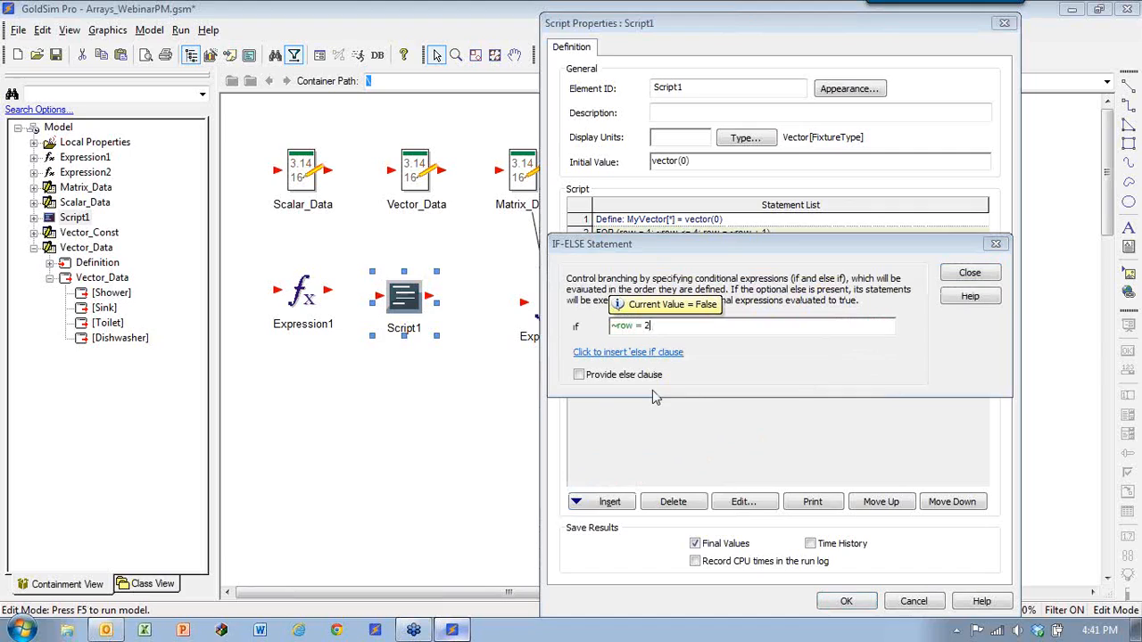
{"action": "left_click", "coordinate": [578, 375]}
{"action": "left_click", "coordinate": [969, 275]}
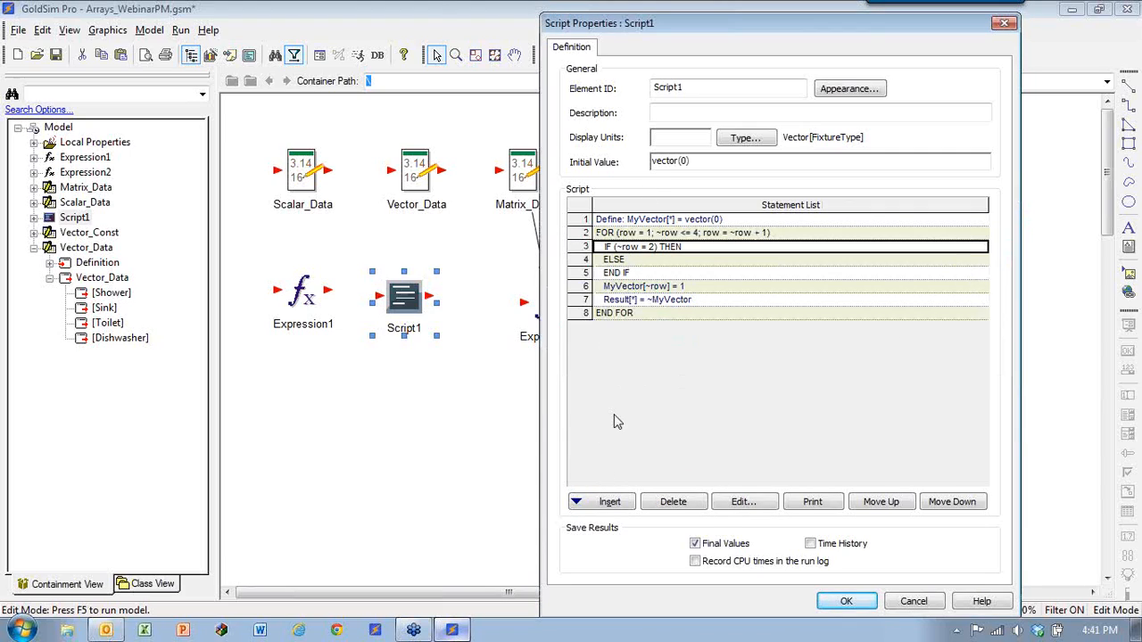
Step: Add a variable assignment inside the IF branch that sets MyVector's item at index ~row to 100
{"action": "left_click", "coordinate": [612, 502]}
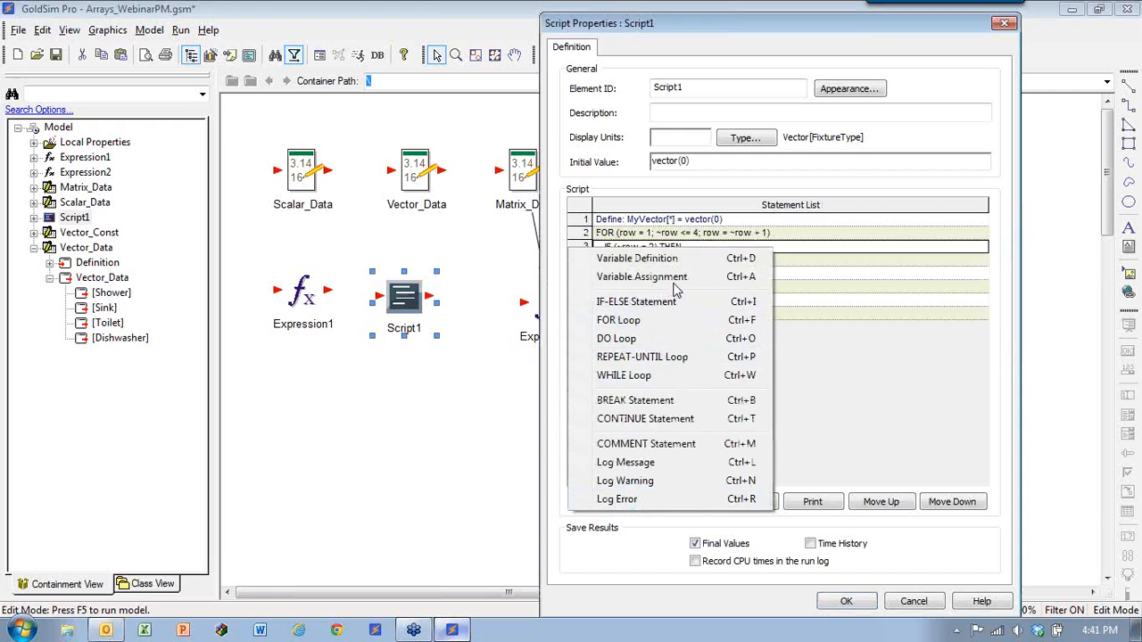
{"action": "left_click", "coordinate": [642, 277]}
{"action": "left_click", "coordinate": [676, 288]}
{"action": "left_click", "coordinate": [657, 315]}
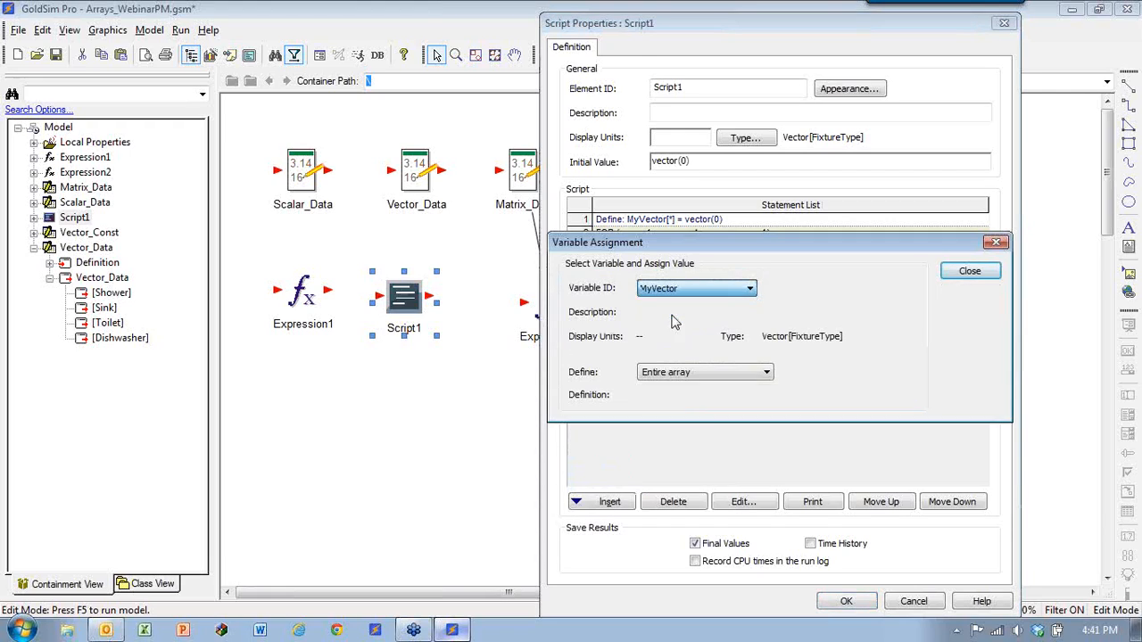
{"action": "left_click", "coordinate": [712, 372]}
{"action": "left_click", "coordinate": [678, 398]}
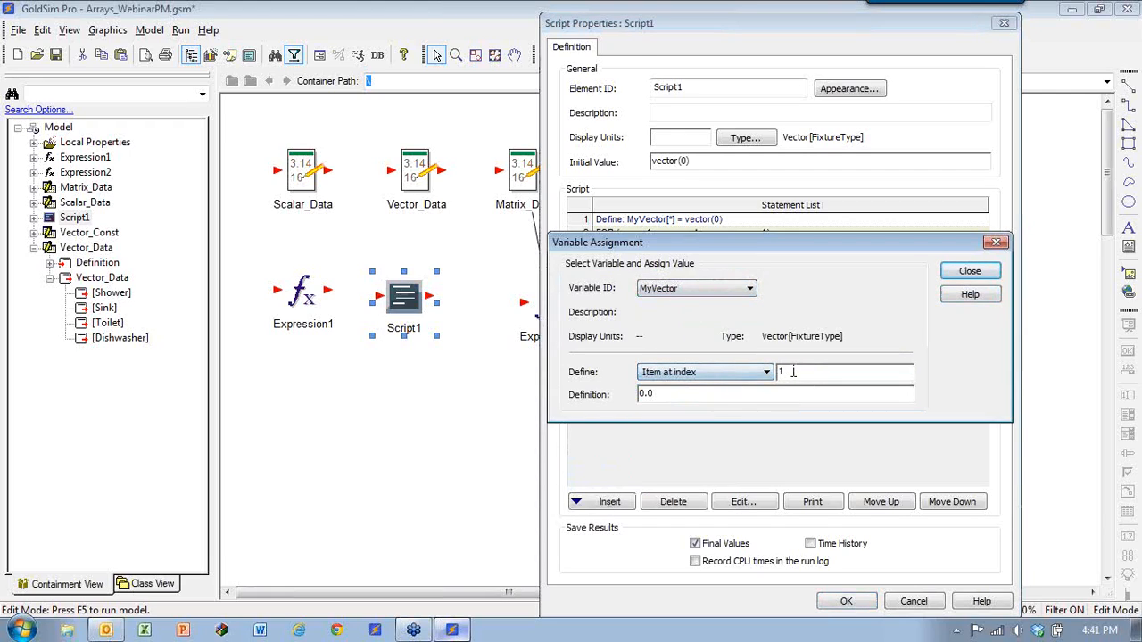
{"action": "type", "text": "~row"}
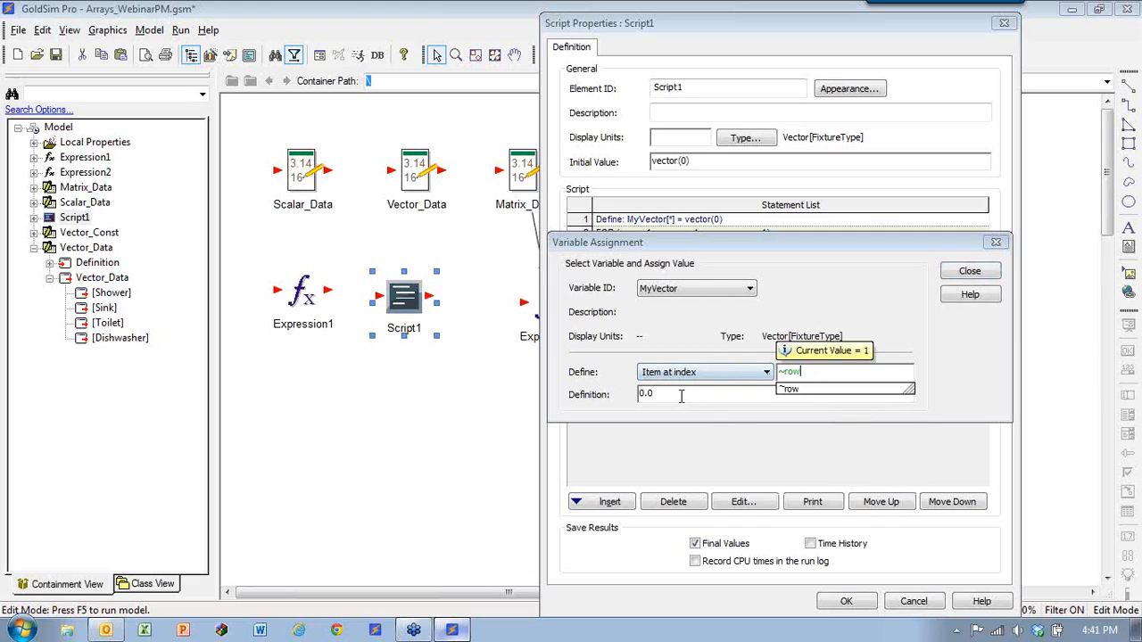
{"action": "left_click_drag", "start_coordinate": [684, 397], "coordinate": [605, 402]}
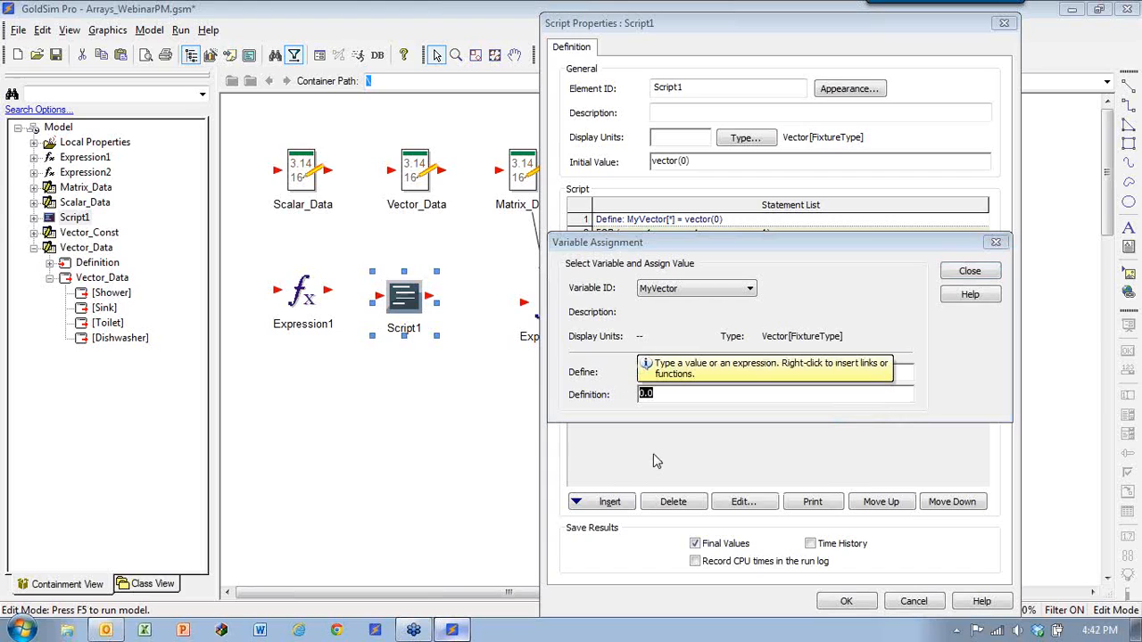
{"action": "type", "text": "100"}
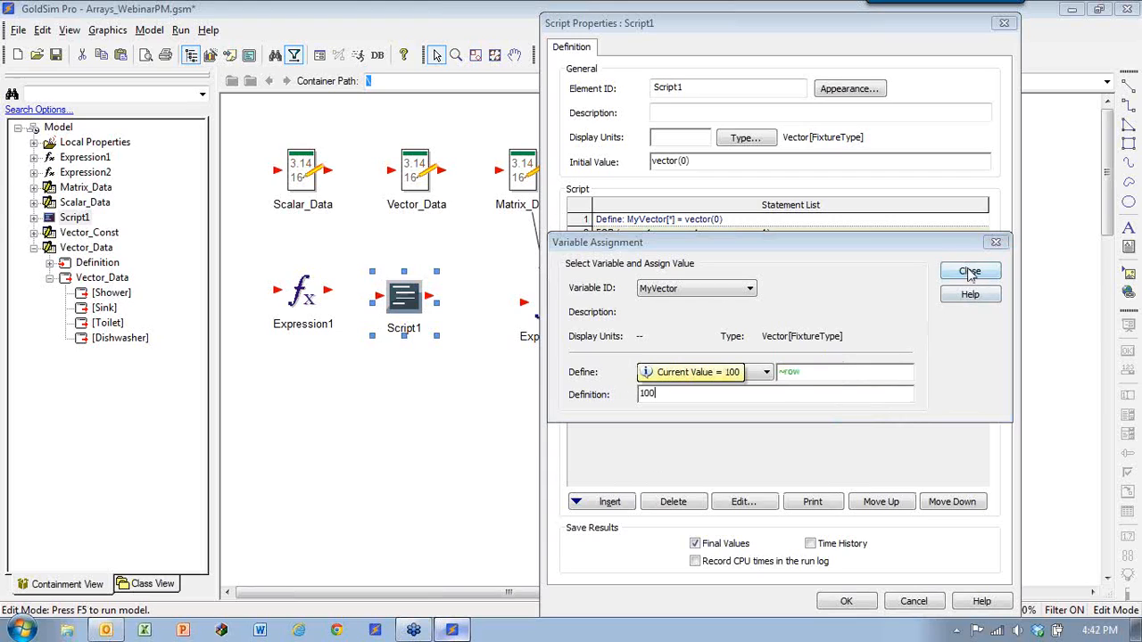
{"action": "left_click", "coordinate": [970, 272]}
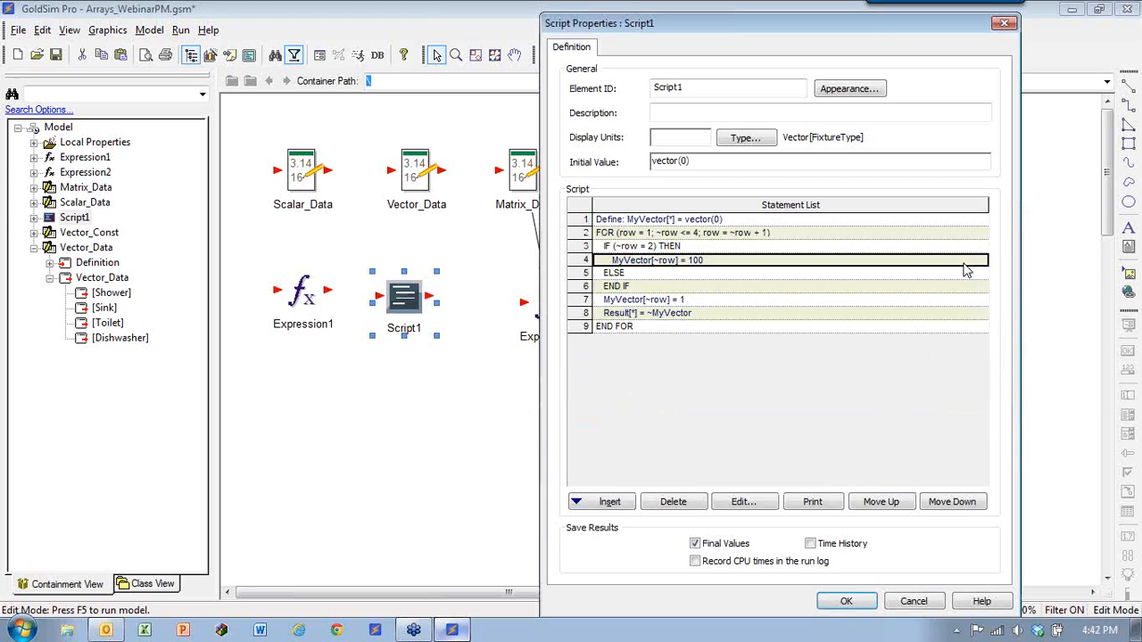
Step: Move the MyVector[~row] = 1 assignment up into the ELSE branch and accept the script
{"action": "left_click", "coordinate": [620, 304]}
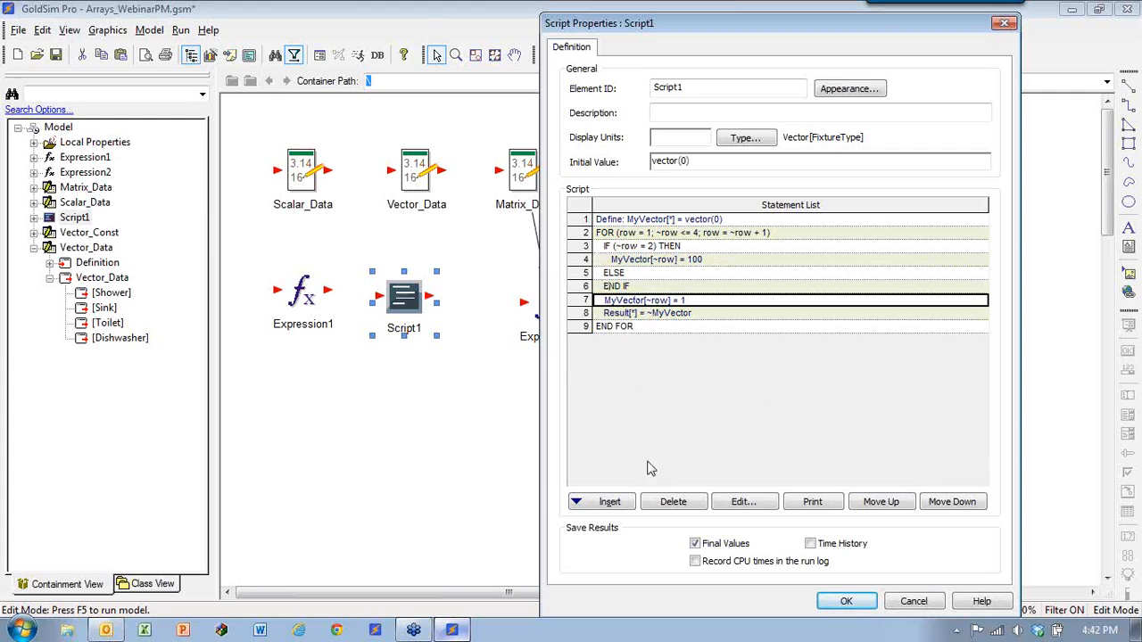
{"action": "left_click", "coordinate": [881, 502]}
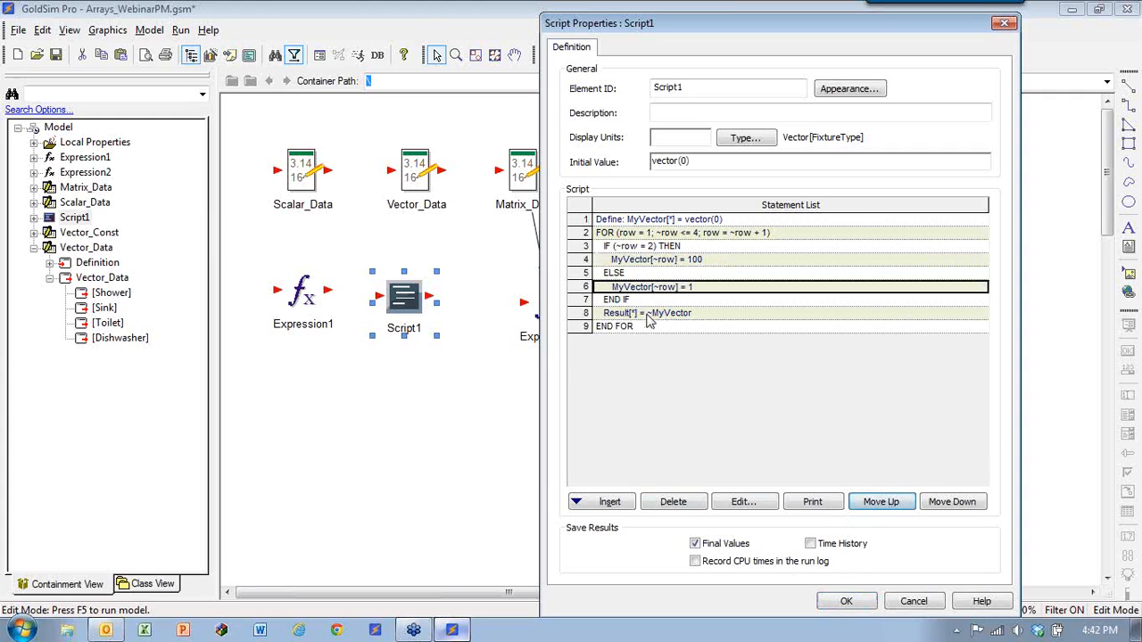
{"action": "left_click", "coordinate": [846, 601]}
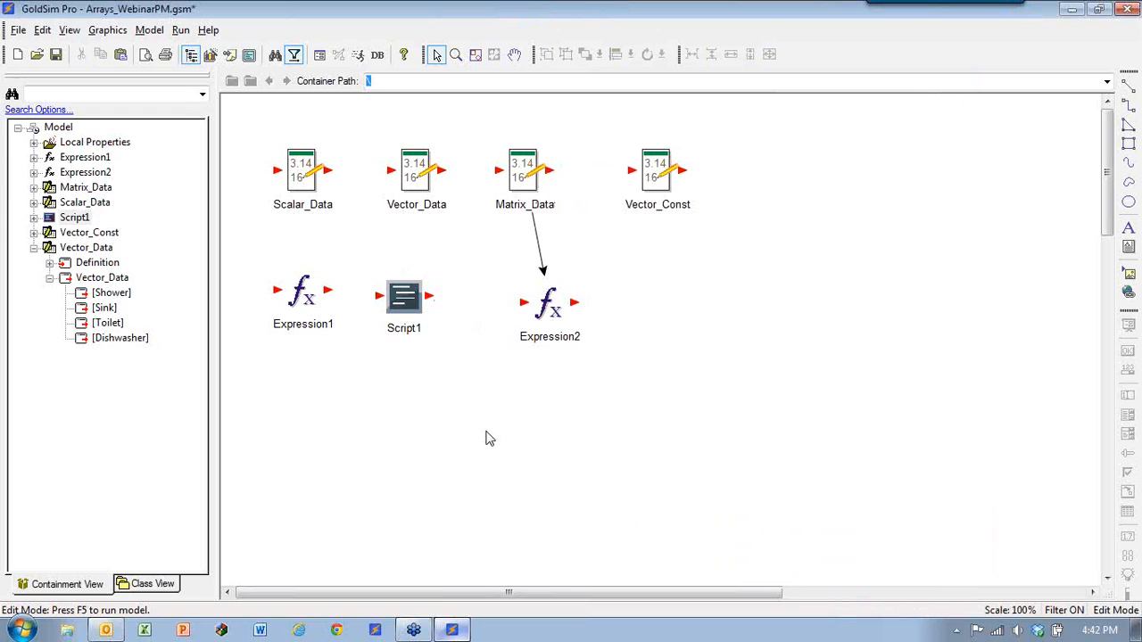
Step: Run the model to completion and inspect the result vector of Script1
{"action": "key", "text": "F5"}
{"action": "left_click", "coordinate": [566, 336]}
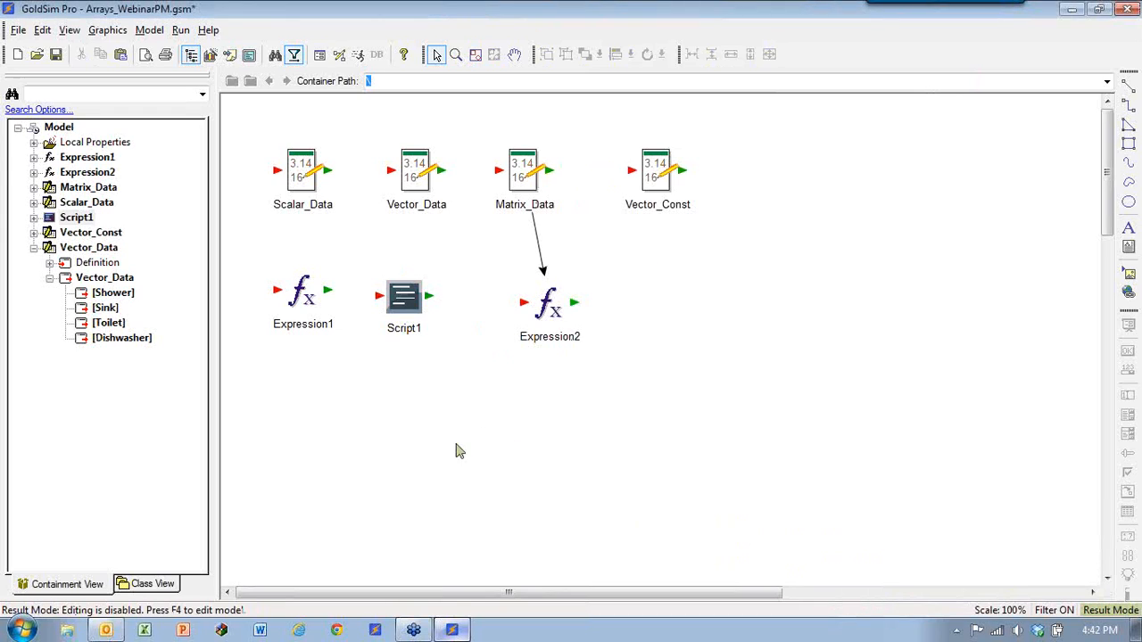
{"action": "mouse_move", "coordinate": [406, 286]}
Step: Return the model to edit mode and change Script1's IF condition to ~row = eday
{"action": "key", "text": "F4"}
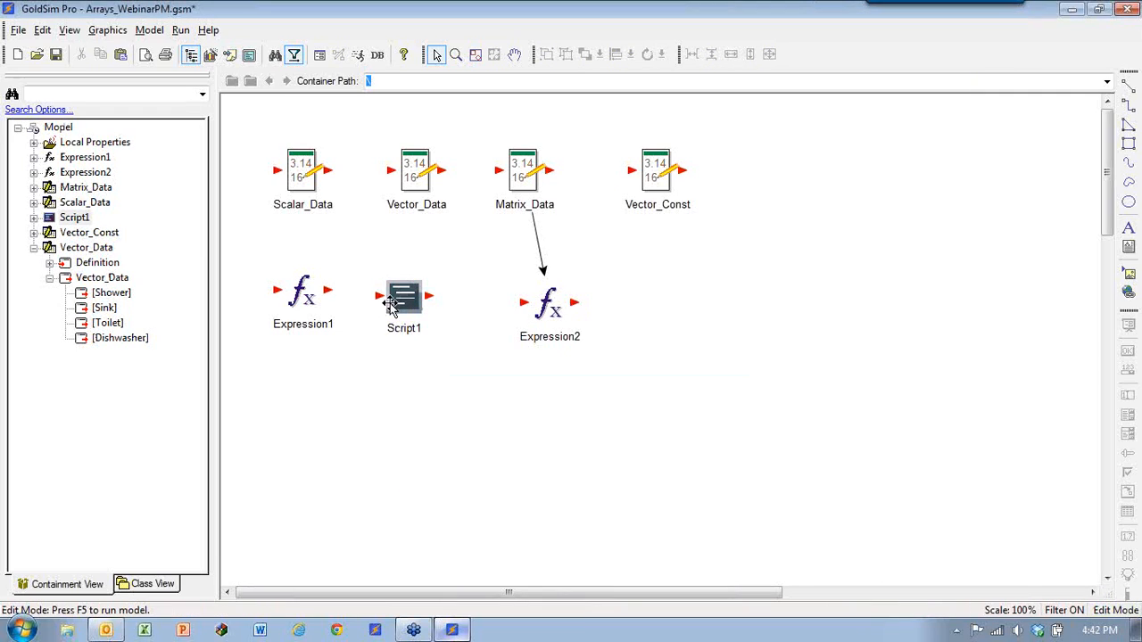
{"action": "double_click", "coordinate": [402, 287]}
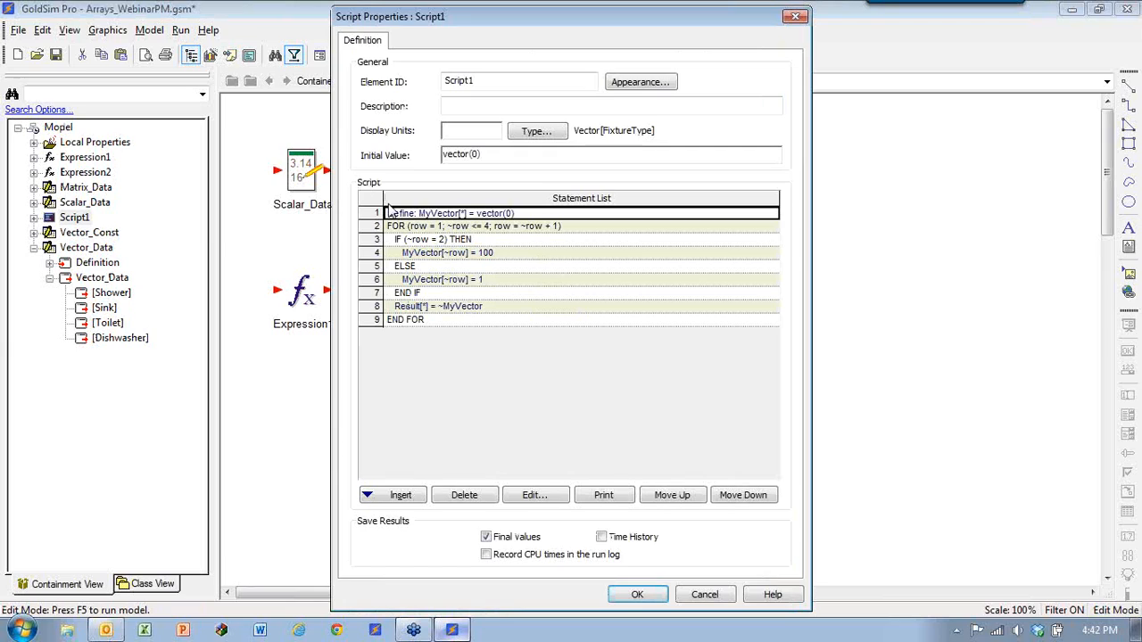
{"action": "double_click", "coordinate": [423, 239]}
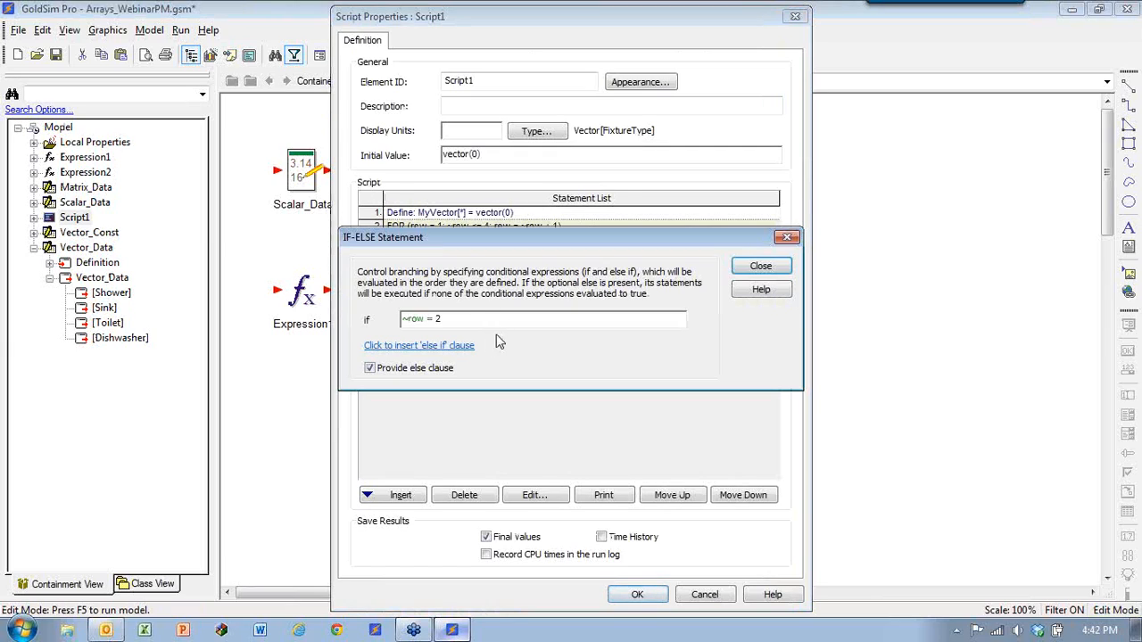
{"action": "key", "text": "BackSpace"}
{"action": "type", "text": "eday"}
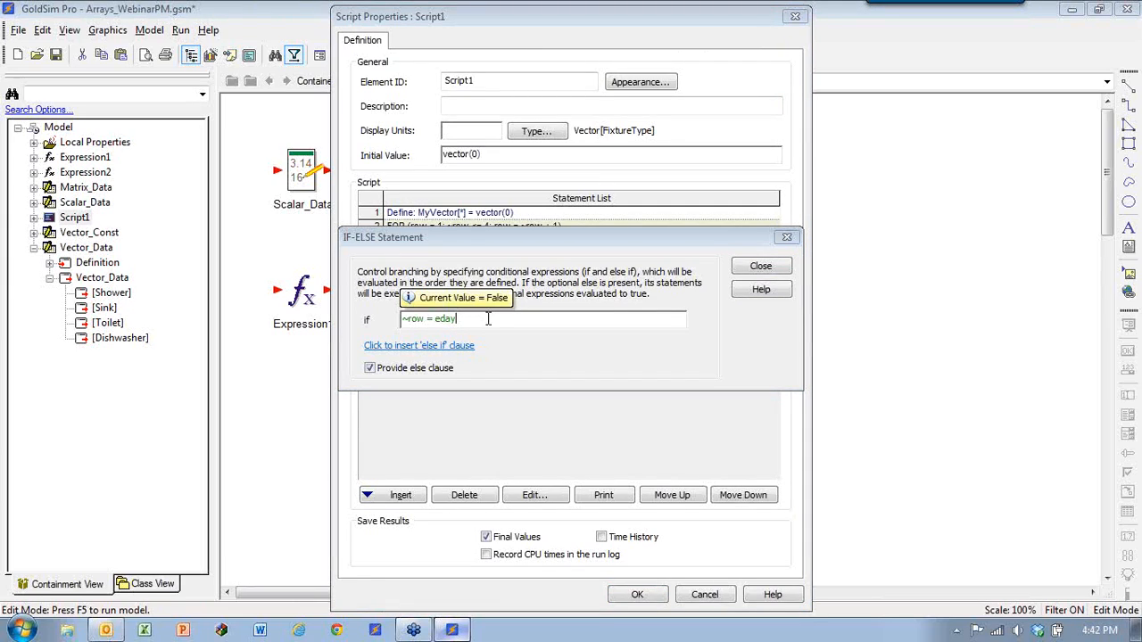
{"action": "left_click", "coordinate": [760, 266]}
Step: Set the IF branch's MyVector[~row] definition to eday, accept the script and run the model
{"action": "double_click", "coordinate": [432, 254]}
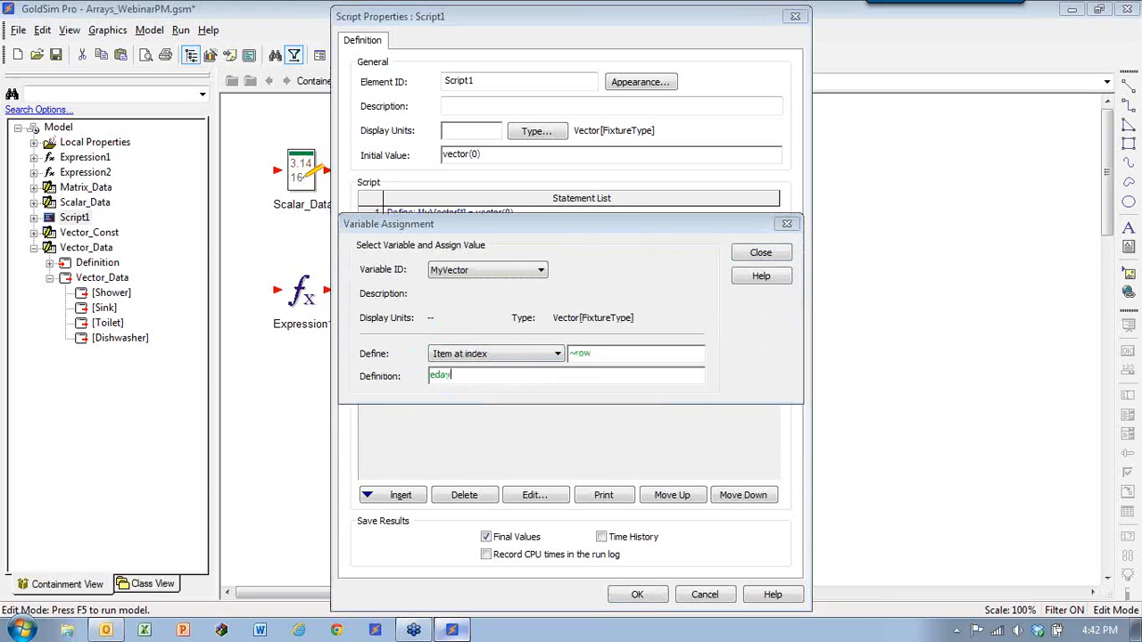
{"action": "left_click", "coordinate": [750, 255]}
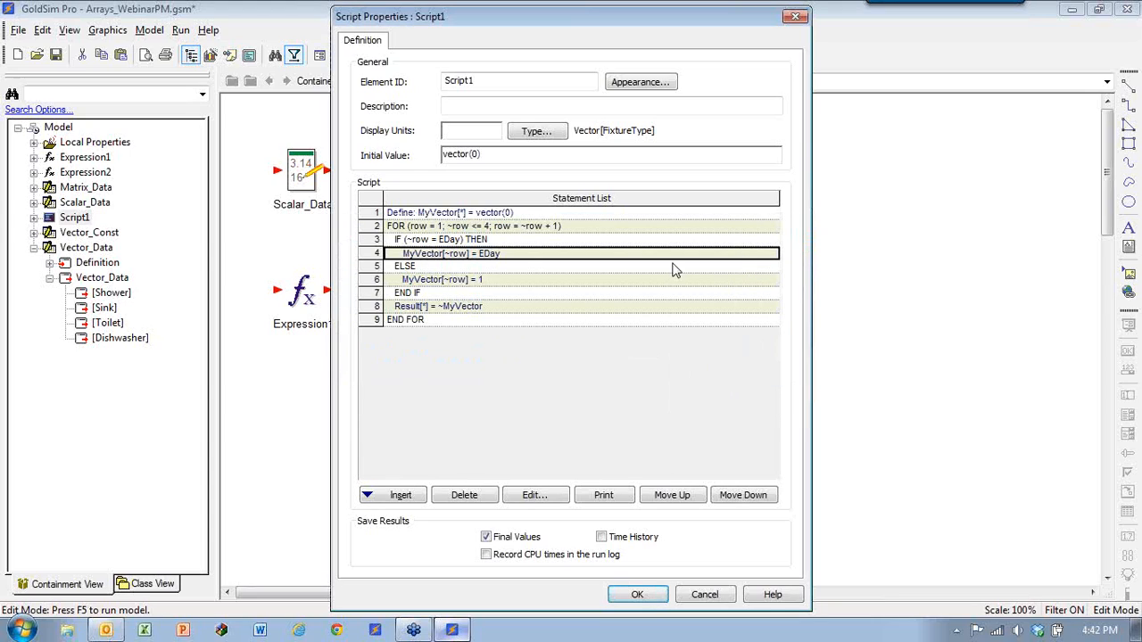
{"action": "left_click", "coordinate": [652, 598]}
{"action": "key", "text": "F5"}
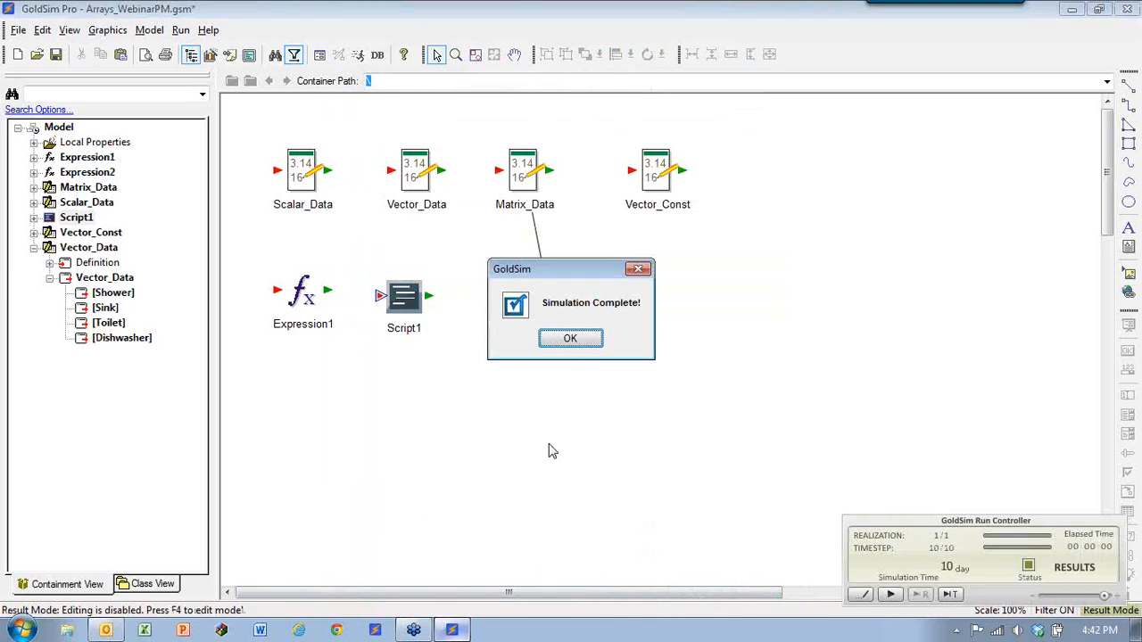
Step: Return the model to edit mode and shift Script1 slightly so it lines up with Expression1
{"action": "left_click", "coordinate": [571, 340]}
{"action": "mouse_move", "coordinate": [403, 297]}
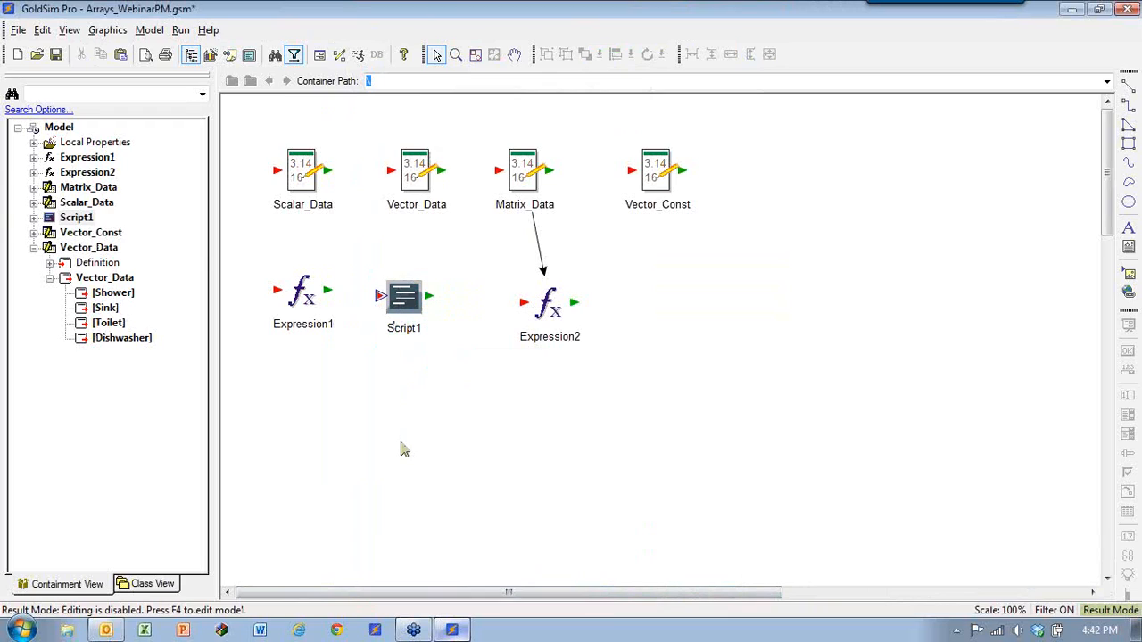
{"action": "key", "text": "F4"}
{"action": "key", "text": "Return"}
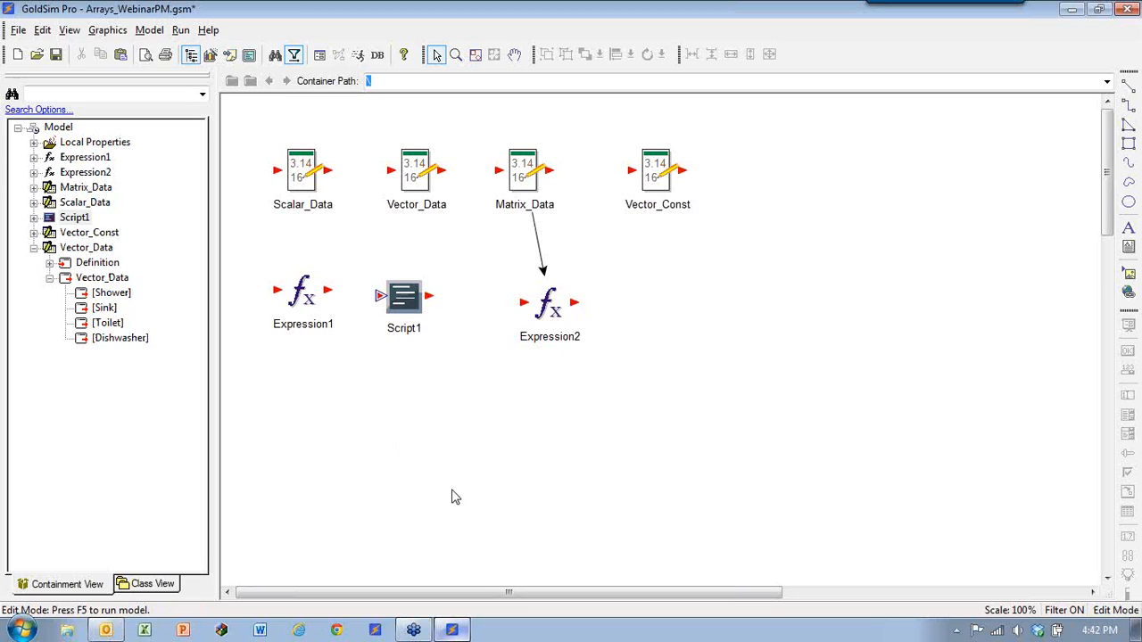
{"action": "left_click_drag", "start_coordinate": [424, 321], "coordinate": [431, 316]}
{"action": "left_click", "coordinate": [434, 398]}
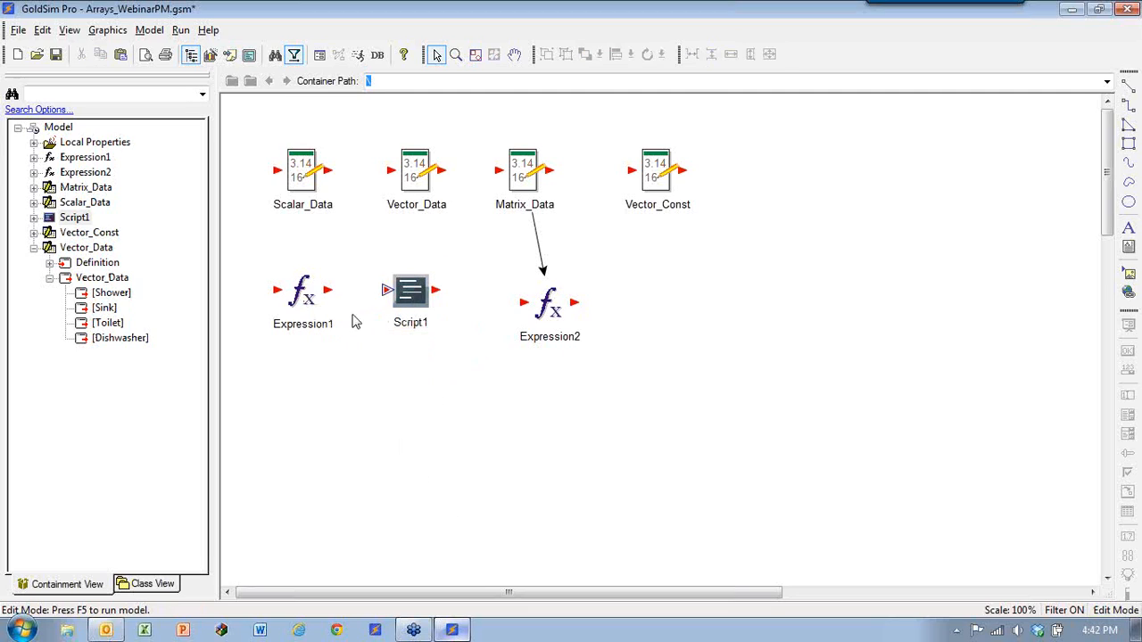
Step: Replace Expression1's equation with vector(if(row = 2, 100, 1)) and accept the element's properties
{"action": "mouse_move", "coordinate": [301, 296]}
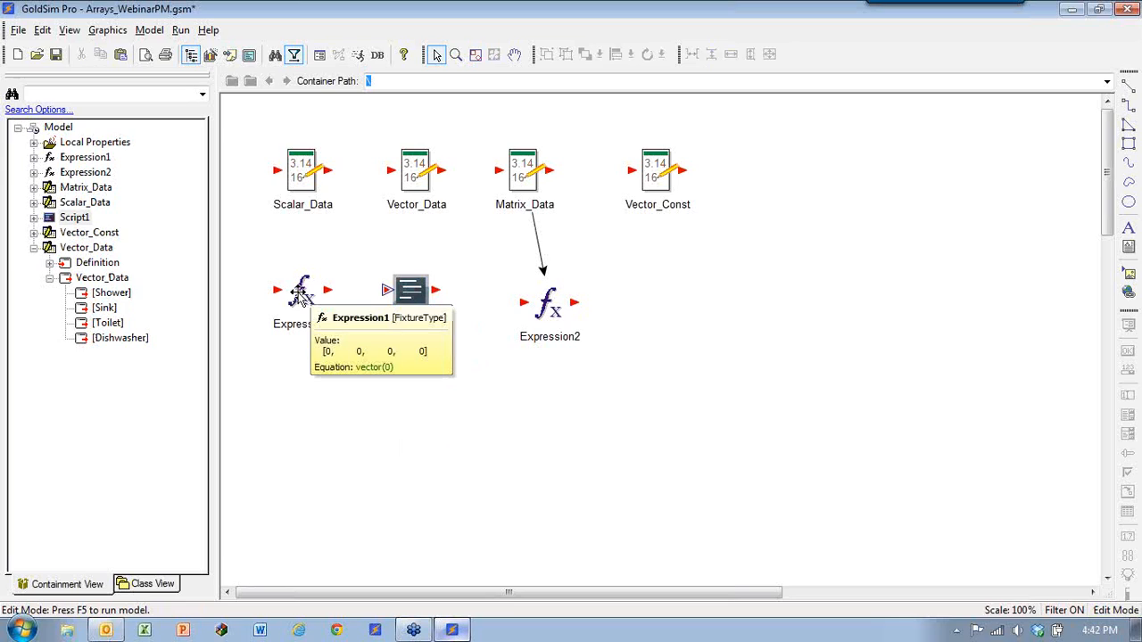
{"action": "double_click", "coordinate": [301, 296]}
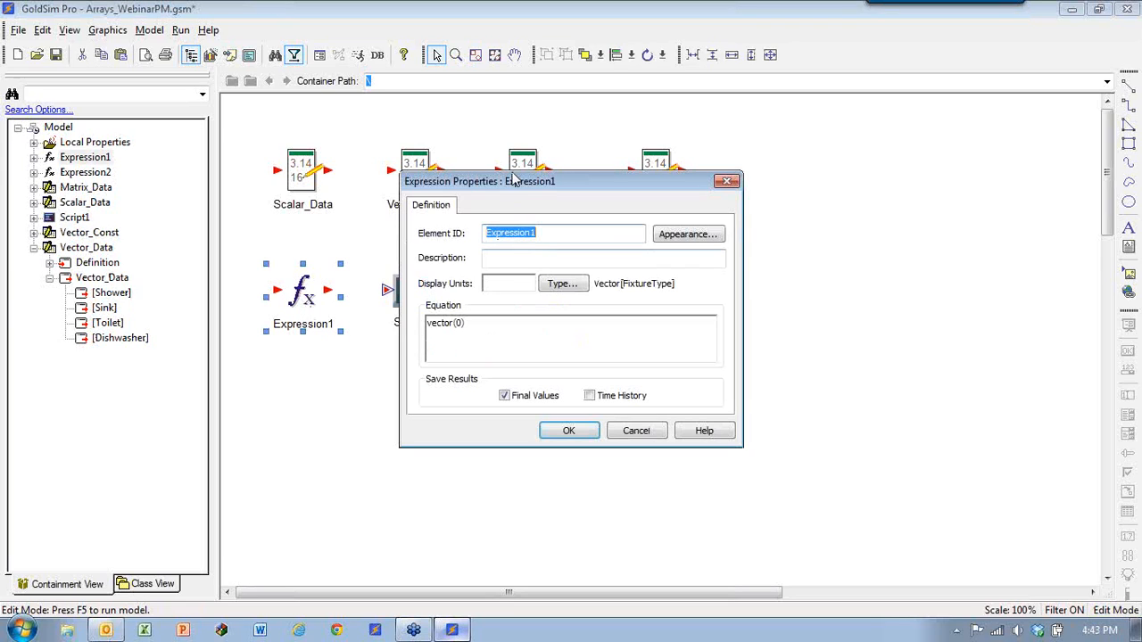
{"action": "left_click_drag", "start_coordinate": [512, 190], "coordinate": [616, 113]}
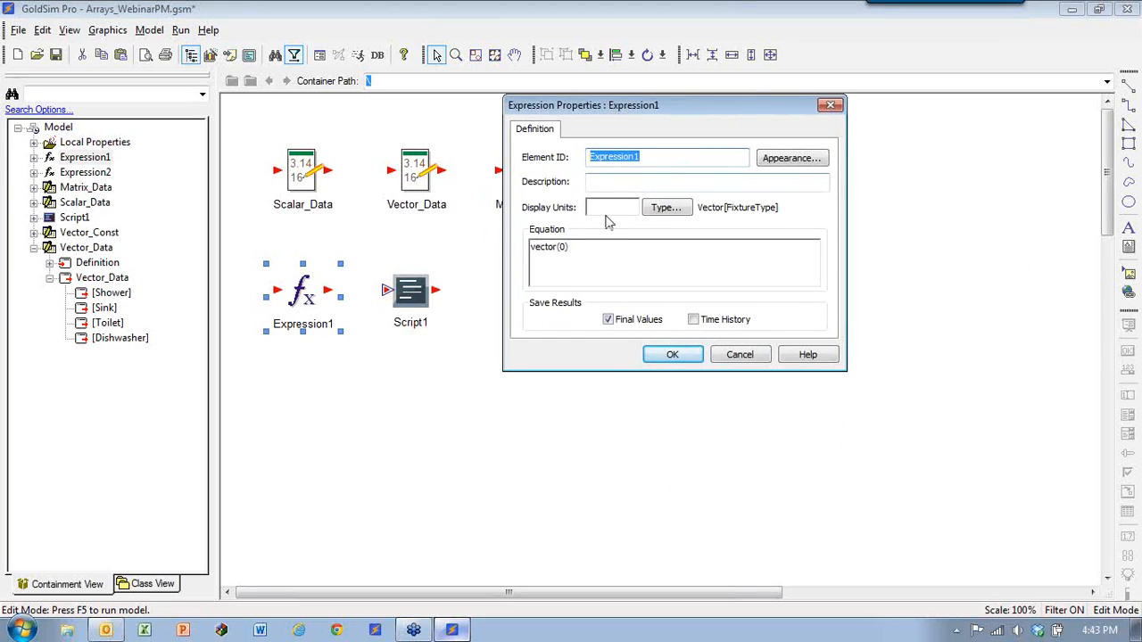
{"action": "left_click", "coordinate": [584, 260]}
{"action": "key", "text": "BackSpace"}
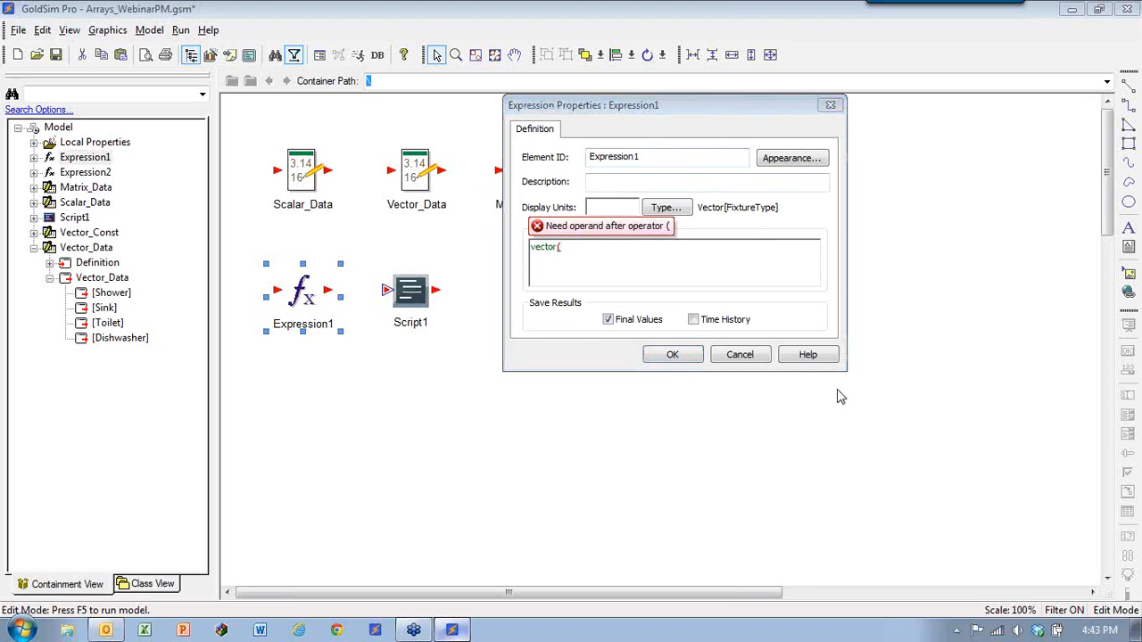
{"action": "type", "text": "if"}
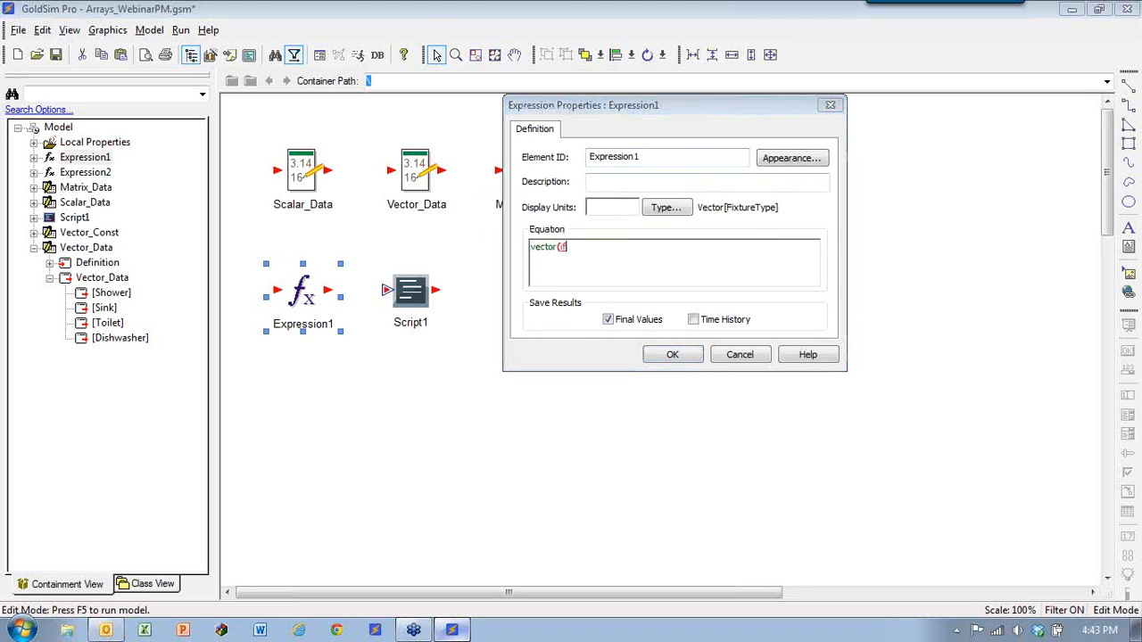
{"action": "type", "text": "(row = 2, 100,"}
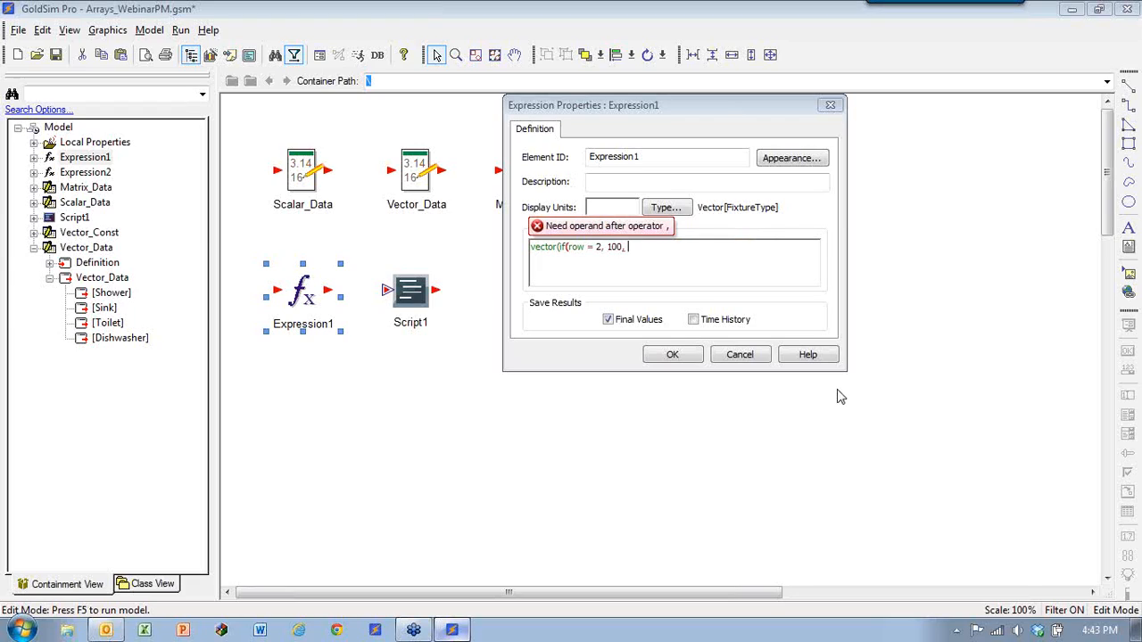
{"action": "type", "text": " 1))"}
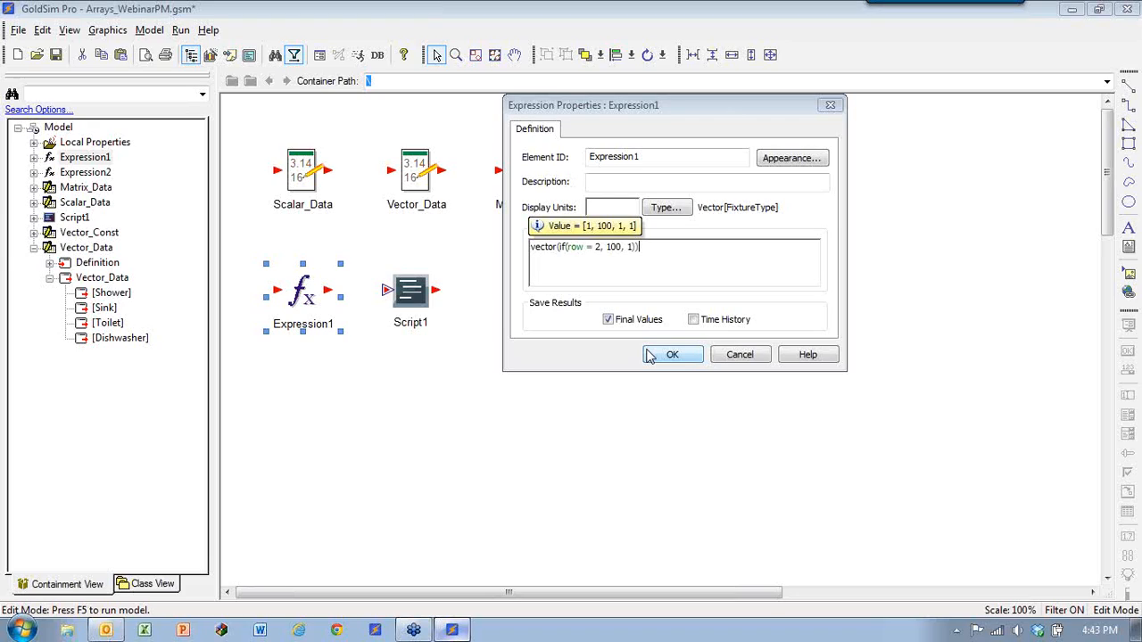
{"action": "left_click", "coordinate": [546, 258]}
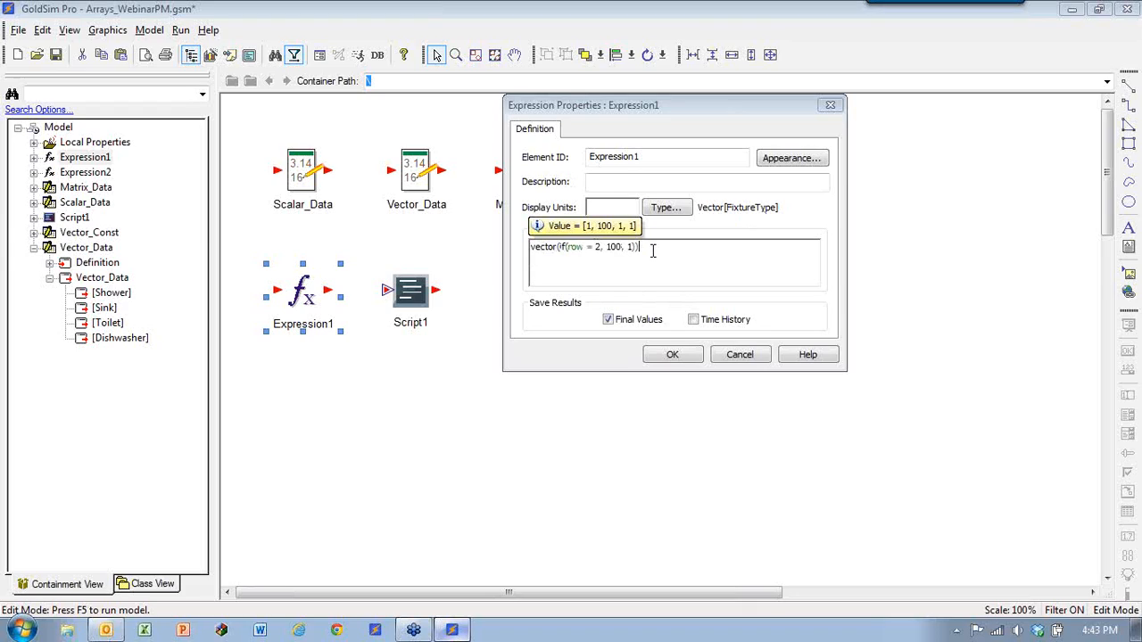
{"action": "double_click", "coordinate": [553, 248]}
{"action": "left_click", "coordinate": [546, 250]}
{"action": "double_click", "coordinate": [545, 248]}
{"action": "left_click", "coordinate": [670, 355]}
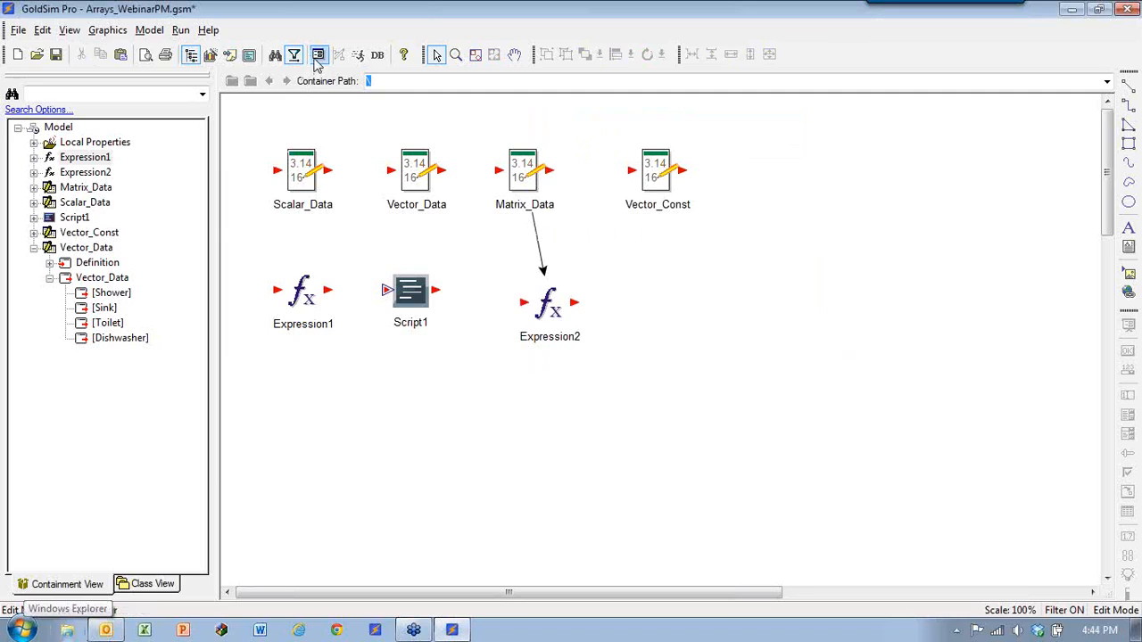
Step: Insert a Stochastic element below Expression1, name it rainfall and set its display units to mm/d
{"action": "right_click", "coordinate": [297, 416]}
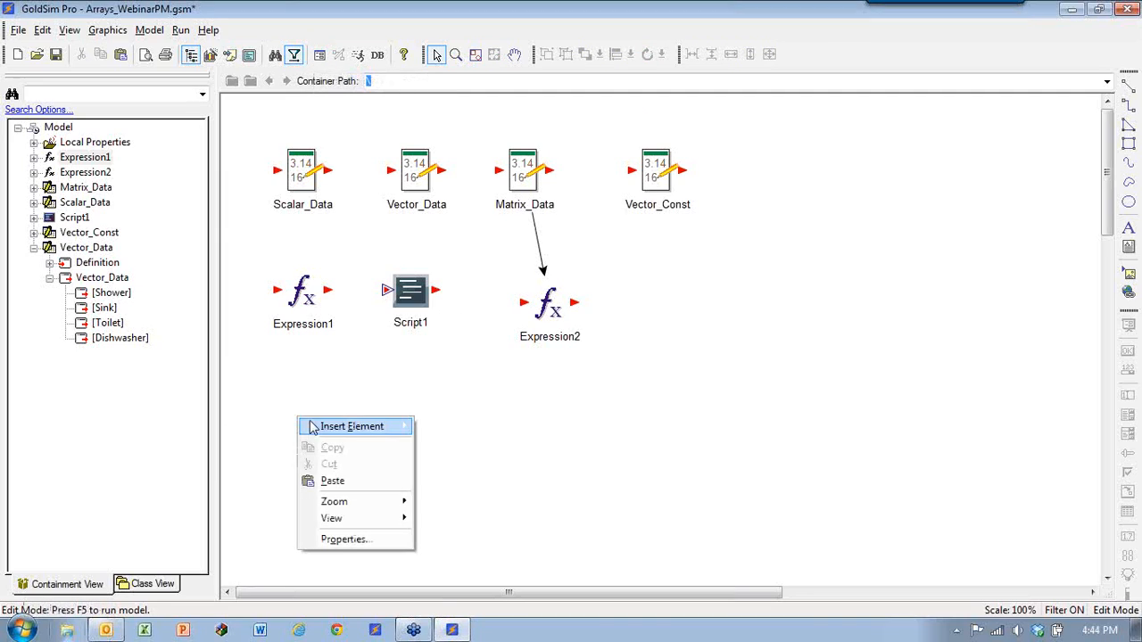
{"action": "mouse_move", "coordinate": [395, 426]}
{"action": "mouse_move", "coordinate": [437, 428]}
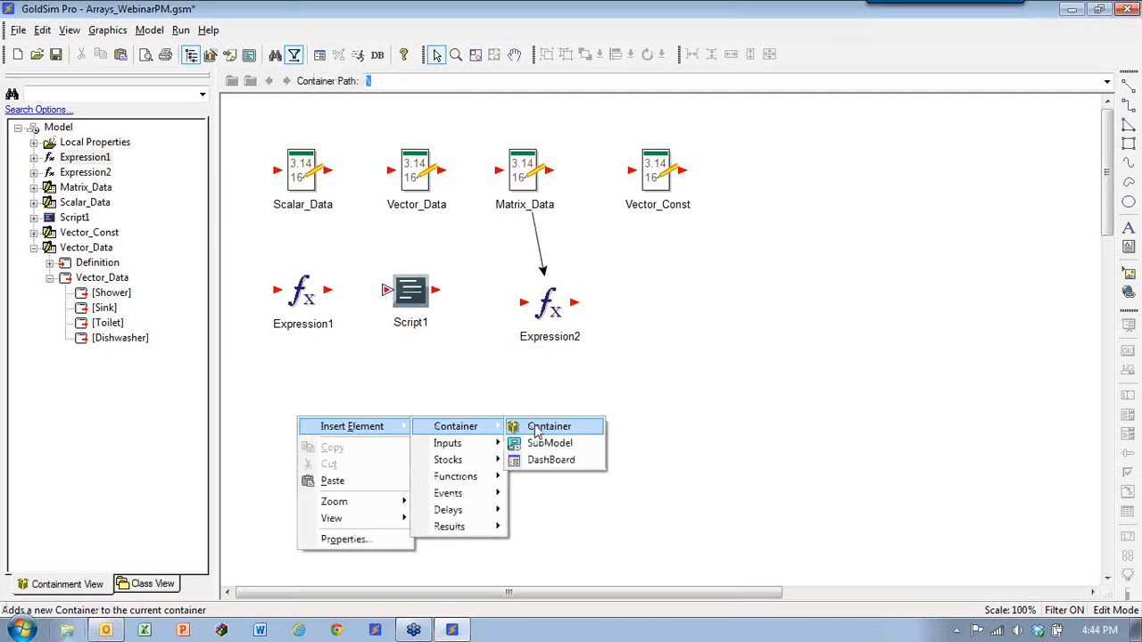
{"action": "mouse_move", "coordinate": [492, 442]}
{"action": "left_click", "coordinate": [567, 462]}
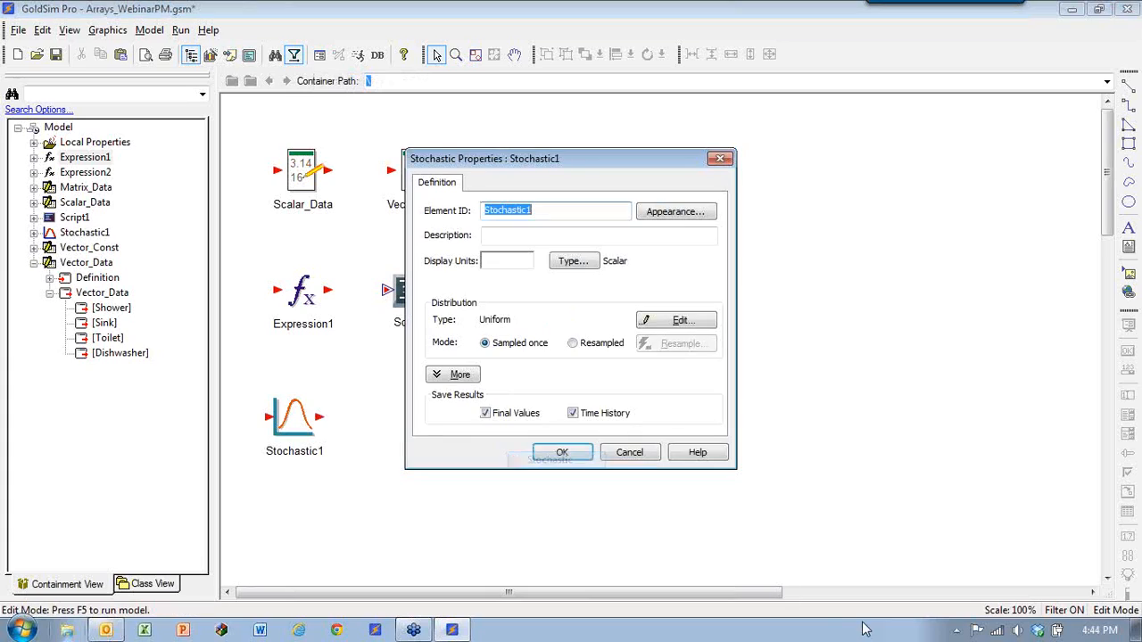
{"action": "type", "text": "rainfall"}
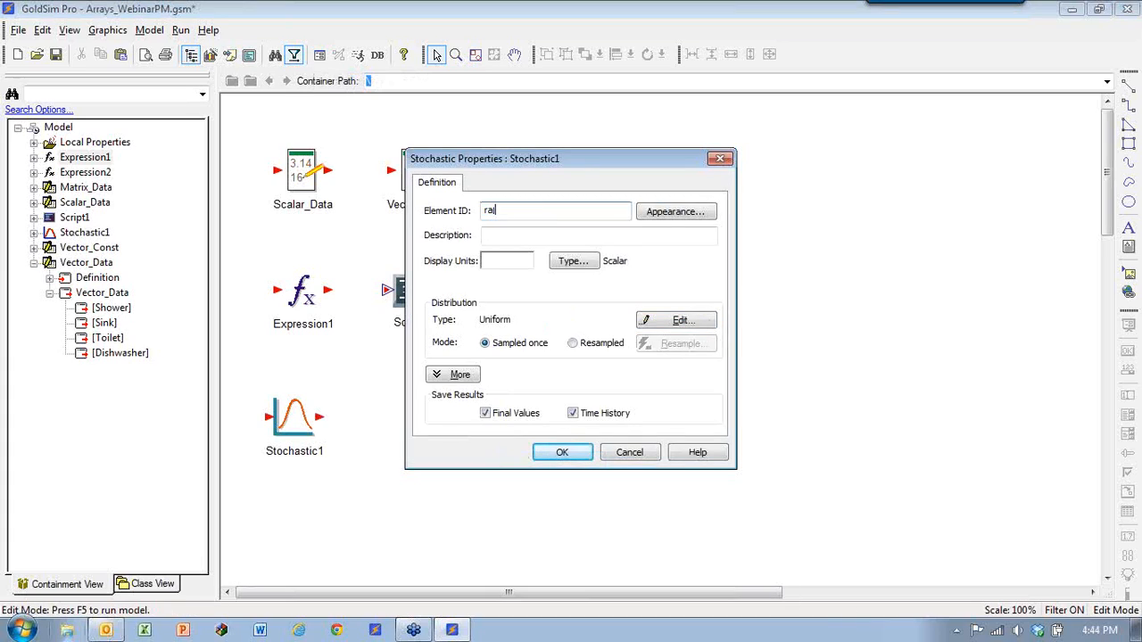
{"action": "left_click", "coordinate": [515, 261]}
{"action": "type", "text": "mm/d"}
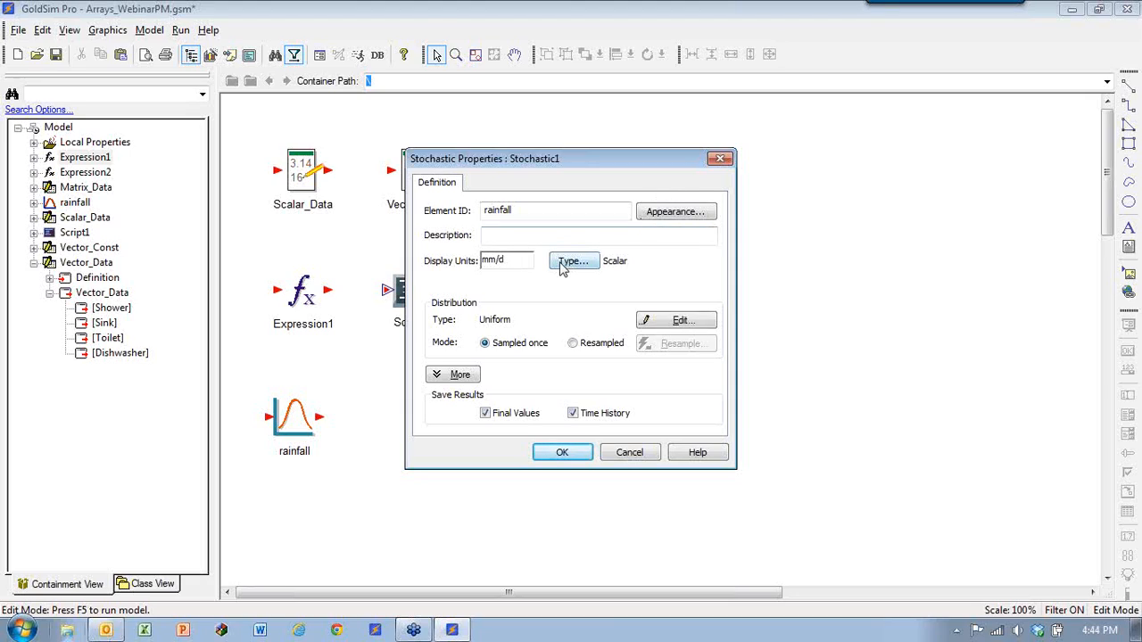
Step: Change the rainfall element's distribution to Log-Normal, keeping the default parameters, and accept it
{"action": "left_click", "coordinate": [639, 321]}
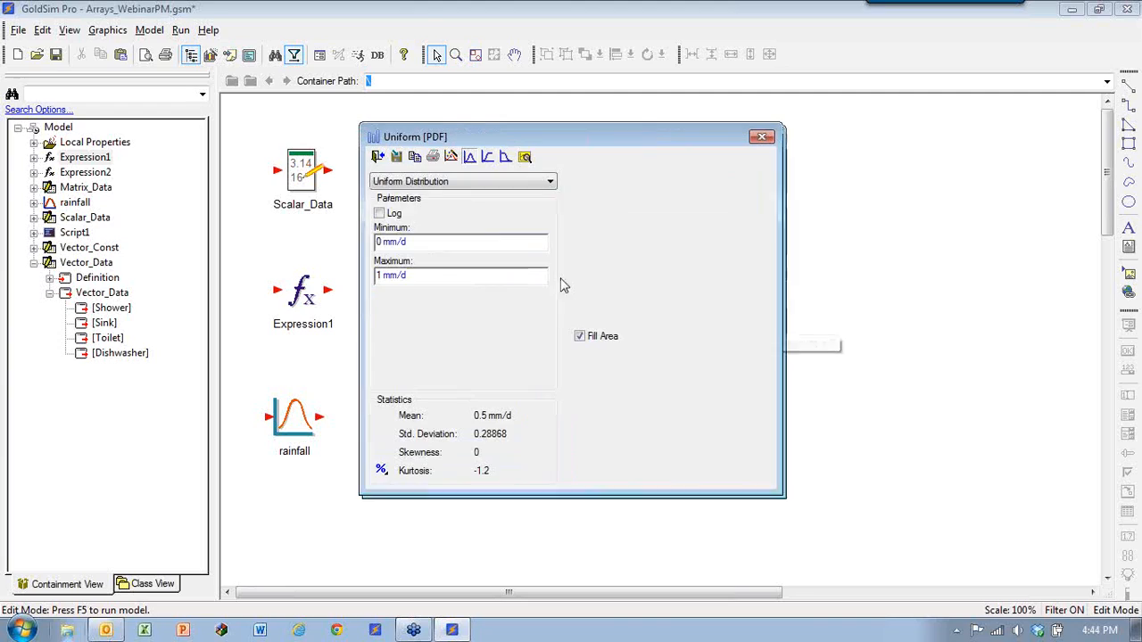
{"action": "left_click", "coordinate": [460, 183]}
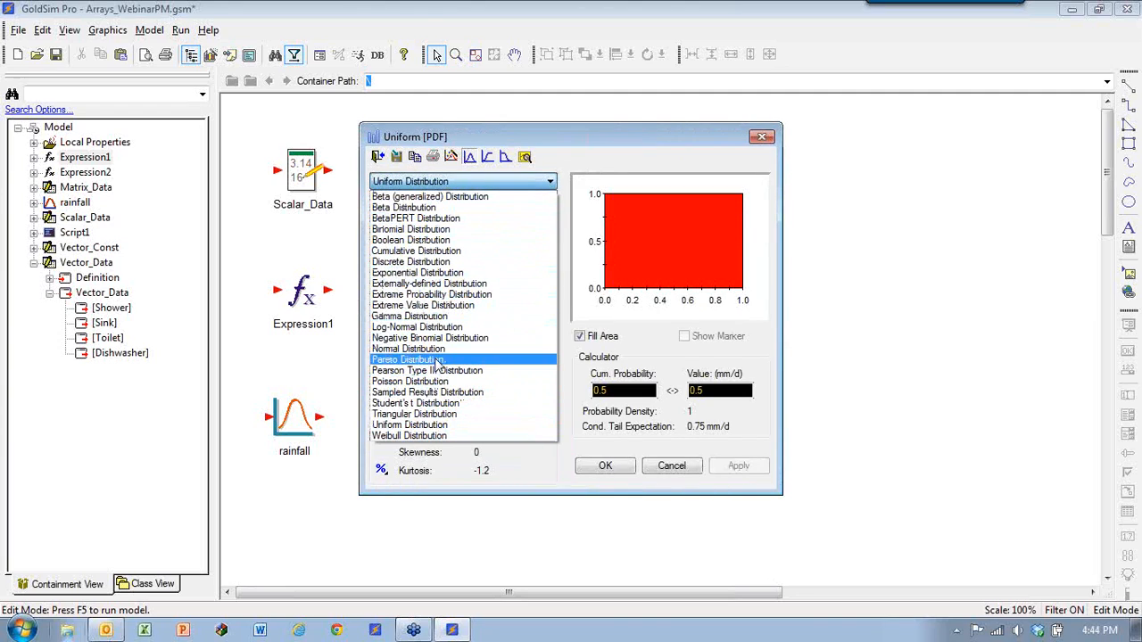
{"action": "left_click", "coordinate": [451, 326]}
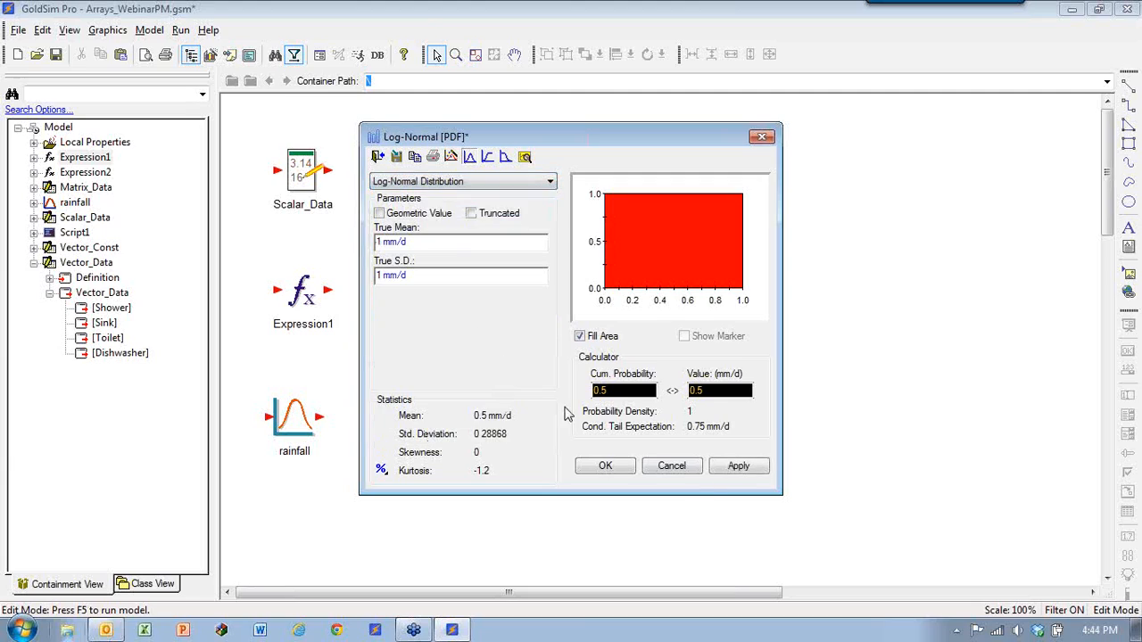
{"action": "left_click", "coordinate": [738, 469]}
{"action": "left_click", "coordinate": [605, 467]}
Step: Expand the rainfall element's additional settings and switch its sampling mode to Resampled, accepting that correlation gets disabled
{"action": "left_click", "coordinate": [466, 382]}
{"action": "left_click", "coordinate": [473, 421]}
{"action": "left_click", "coordinate": [460, 446]}
{"action": "left_click", "coordinate": [514, 424]}
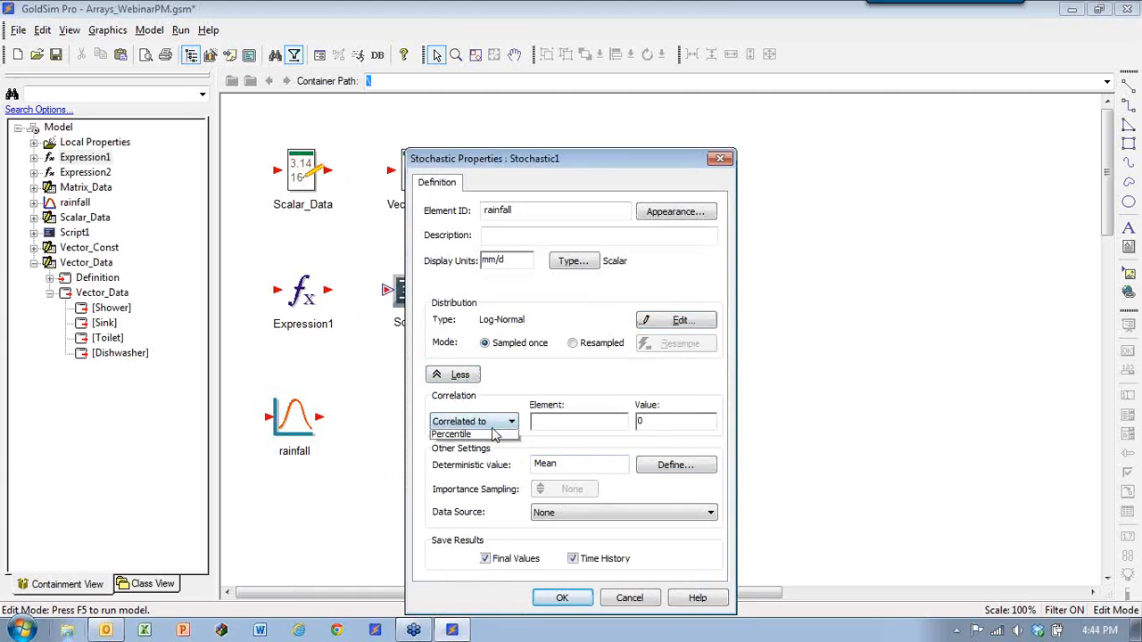
{"action": "left_click", "coordinate": [580, 343]}
{"action": "left_click", "coordinate": [589, 342]}
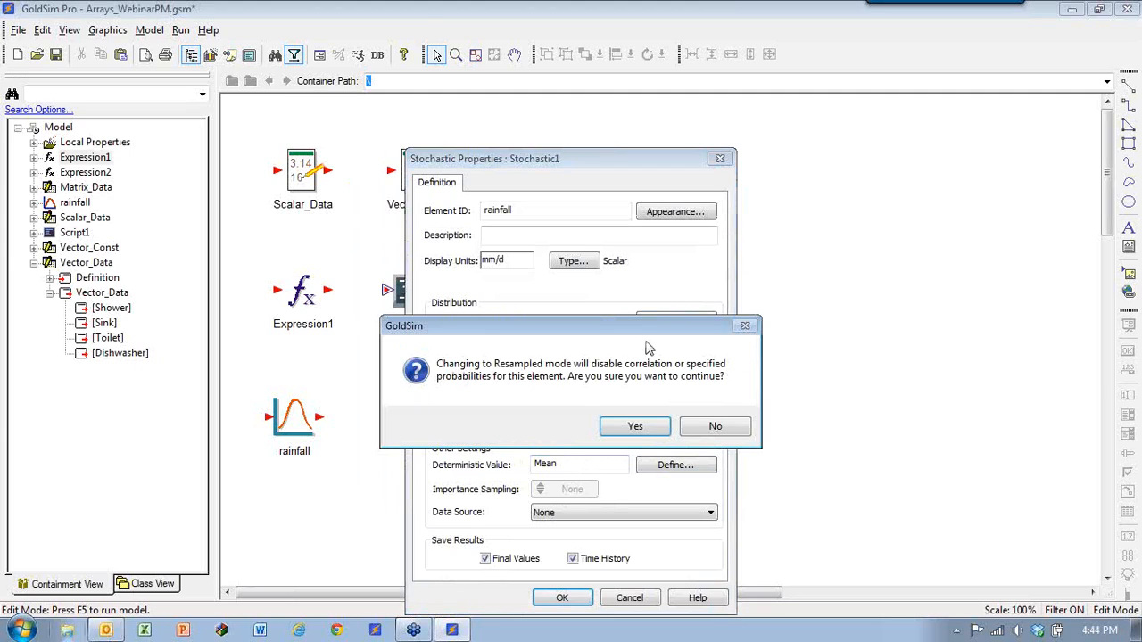
{"action": "left_click", "coordinate": [635, 426]}
Step: Add an On Changed resampling trigger to the rainfall element with eday as its definition
{"action": "left_click", "coordinate": [672, 348]}
{"action": "left_click", "coordinate": [372, 442]}
{"action": "left_click", "coordinate": [399, 341]}
{"action": "left_click", "coordinate": [375, 364]}
{"action": "left_click", "coordinate": [485, 340]}
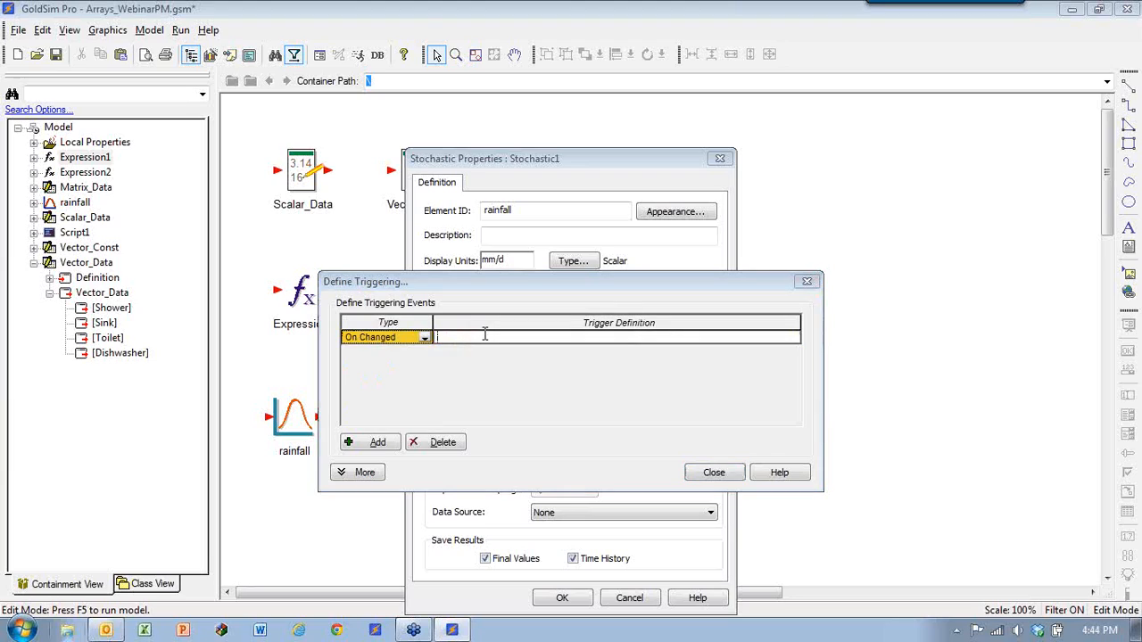
{"action": "type", "text": "eday"}
{"action": "left_click", "coordinate": [713, 472]}
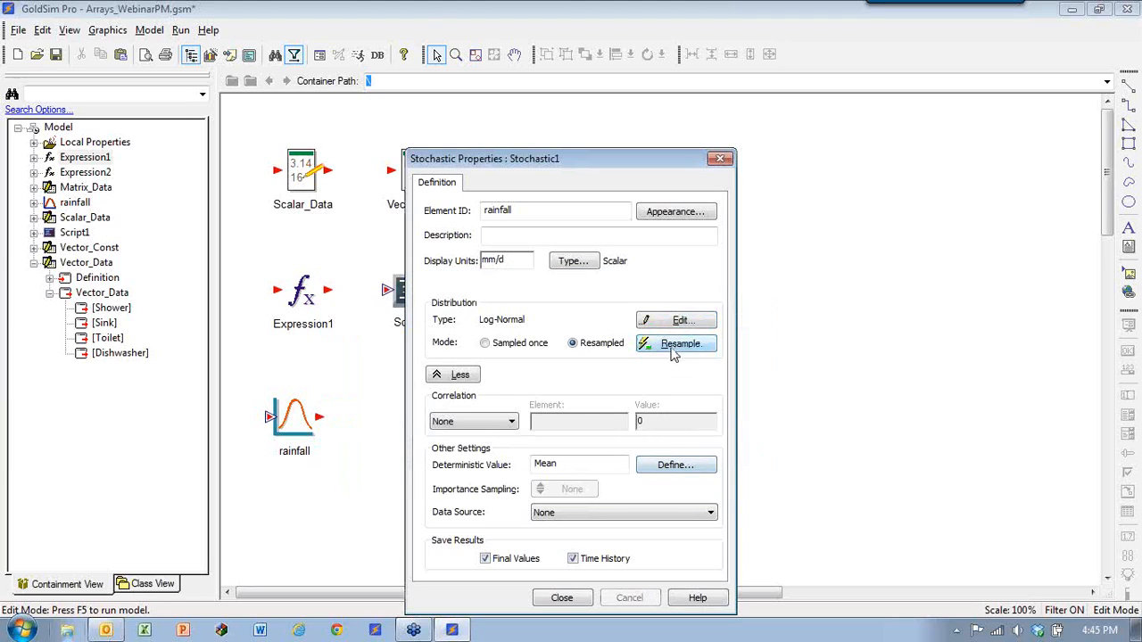
Step: Set the rainfall element's correlation to Autocorrelated with a value of 0.9 and close its properties
{"action": "left_click", "coordinate": [499, 422]}
{"action": "left_click", "coordinate": [473, 446]}
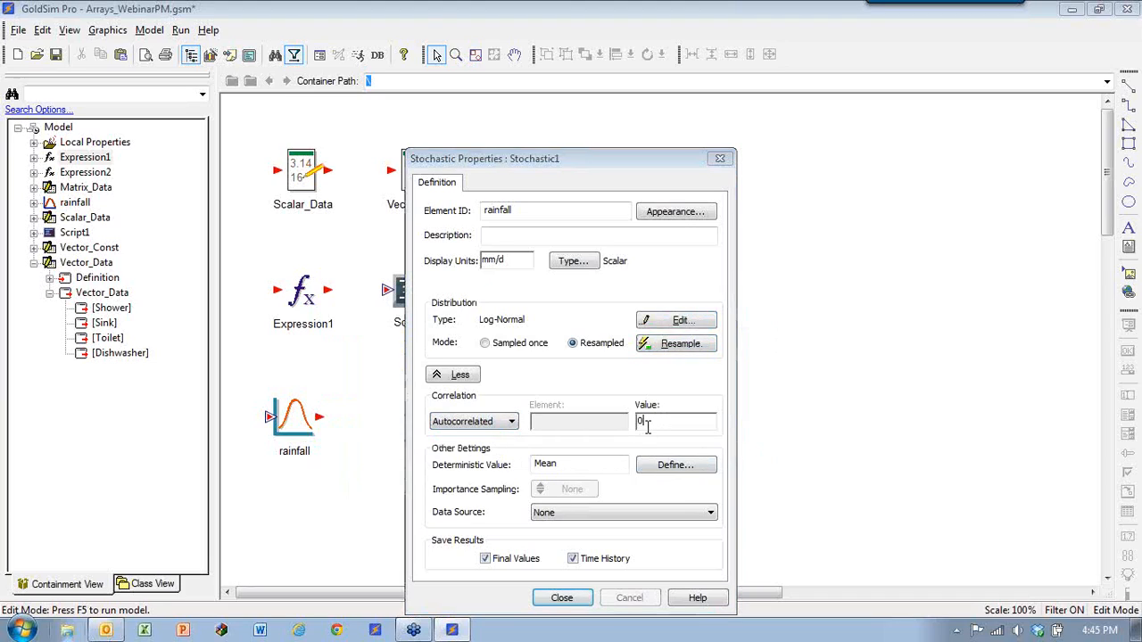
{"action": "left_click", "coordinate": [652, 421]}
{"action": "type", "text": ".9"}
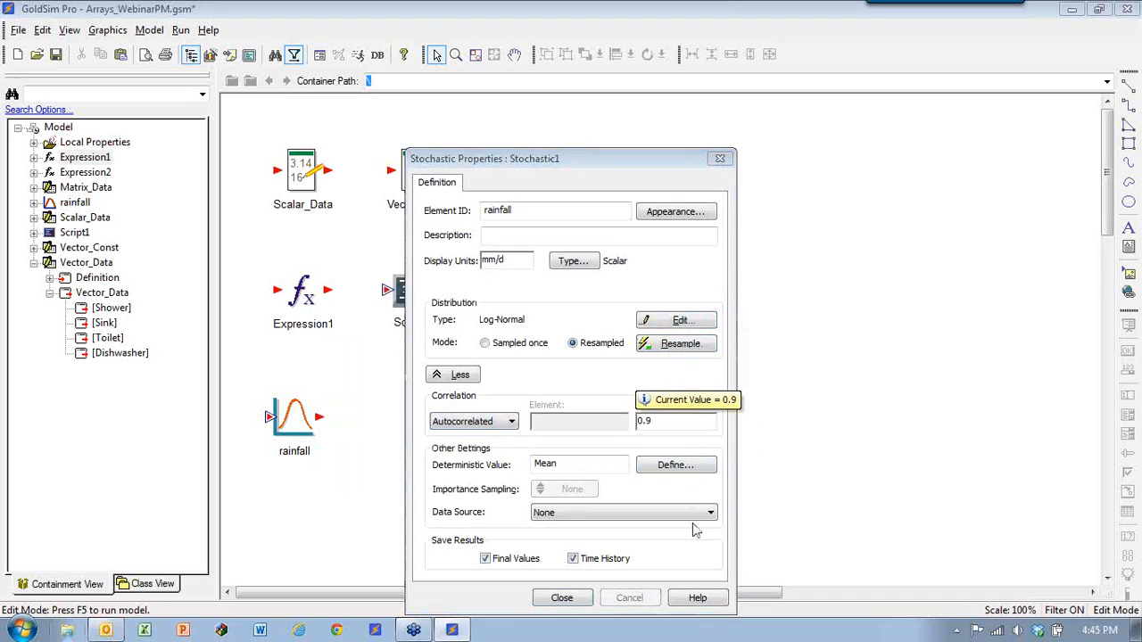
{"action": "left_click", "coordinate": [562, 598]}
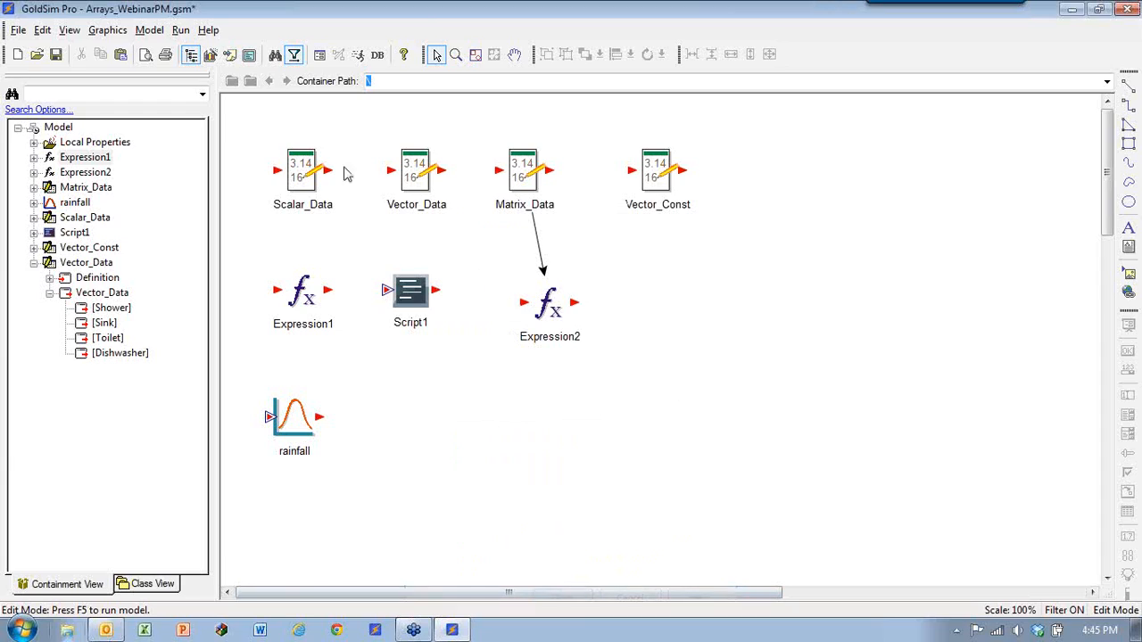
Step: Set the simulation duration to 10 yr, keeping the Elapsed Time basis, and accept the simulation settings
{"action": "left_click", "coordinate": [317, 55]}
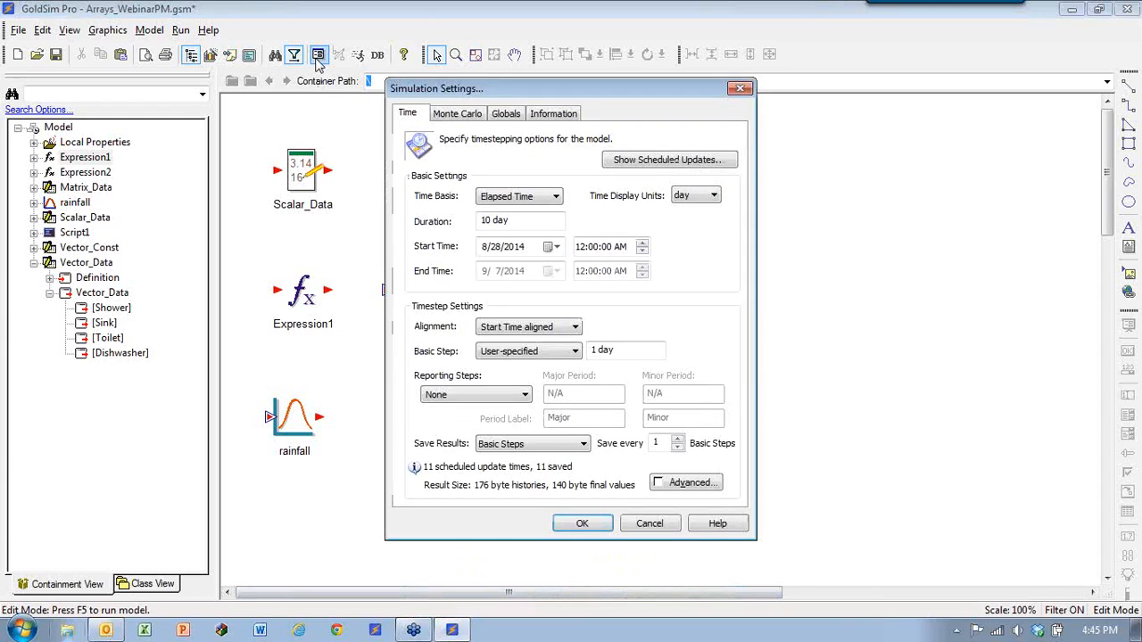
{"action": "left_click", "coordinate": [521, 203]}
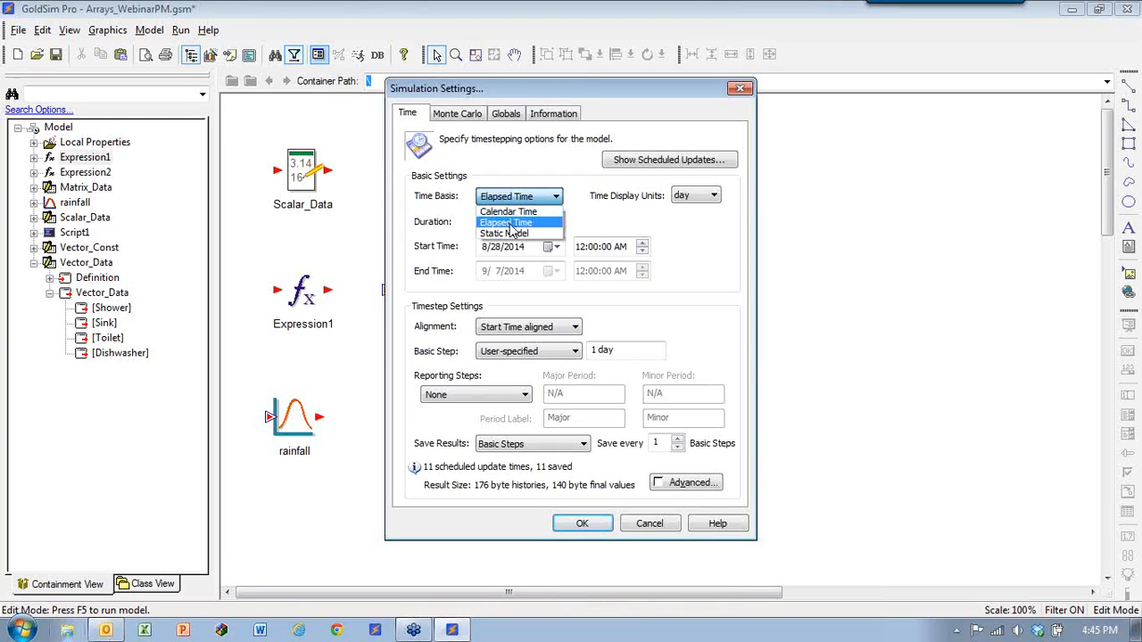
{"action": "left_click", "coordinate": [511, 223]}
{"action": "left_click_drag", "start_coordinate": [515, 222], "coordinate": [495, 223]}
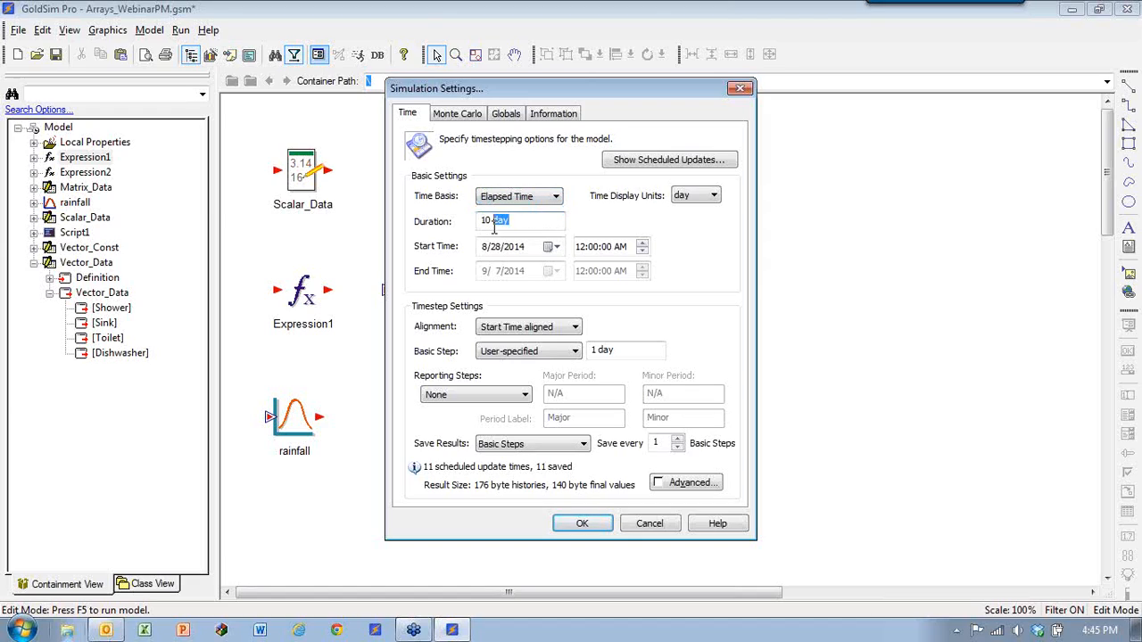
{"action": "type", "text": "yr"}
{"action": "left_click", "coordinate": [580, 524]}
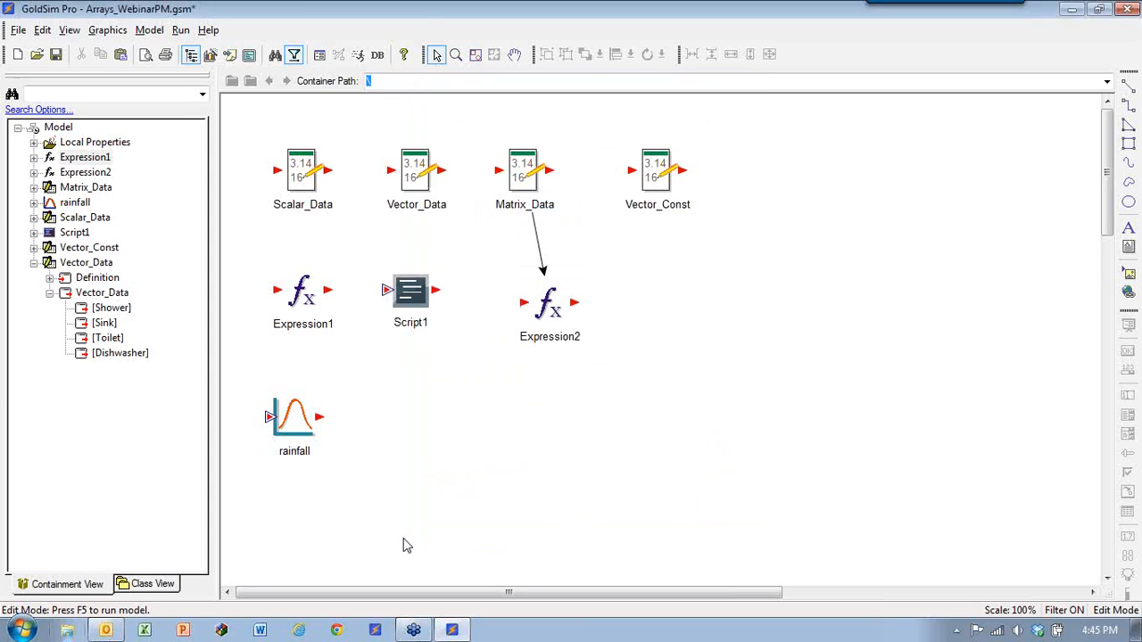
Step: Insert a Time History Result named Rainfall History with rainfall as its result, and run the model
{"action": "right_click", "coordinate": [378, 426]}
{"action": "mouse_move", "coordinate": [432, 429]}
{"action": "mouse_move", "coordinate": [529, 528]}
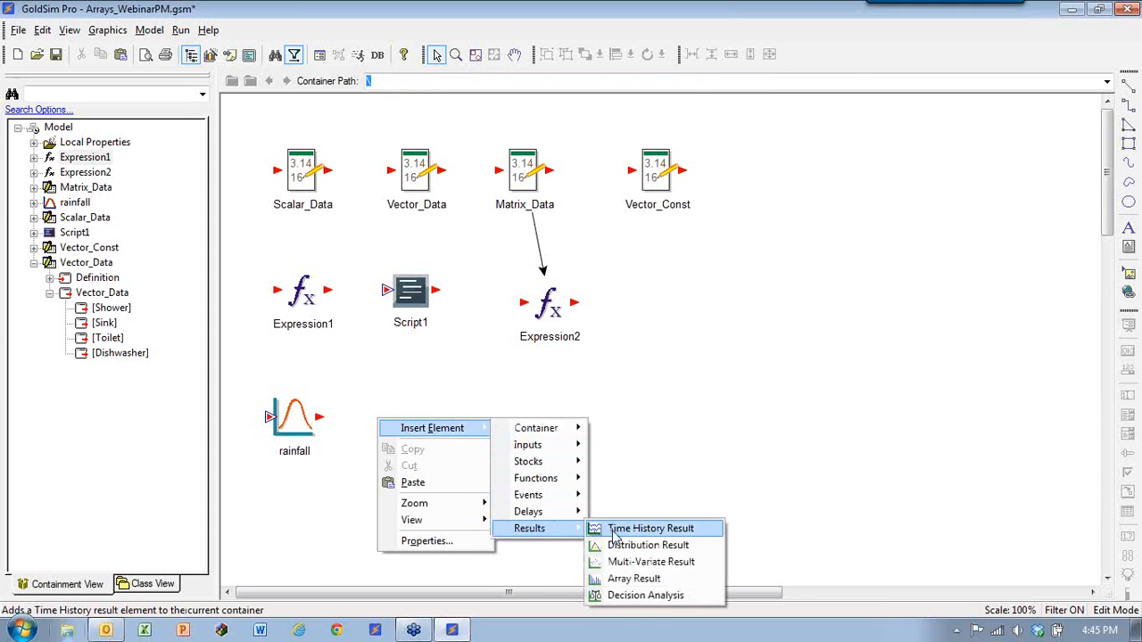
{"action": "left_click", "coordinate": [614, 530]}
{"action": "type", "text": "Rainfall History"}
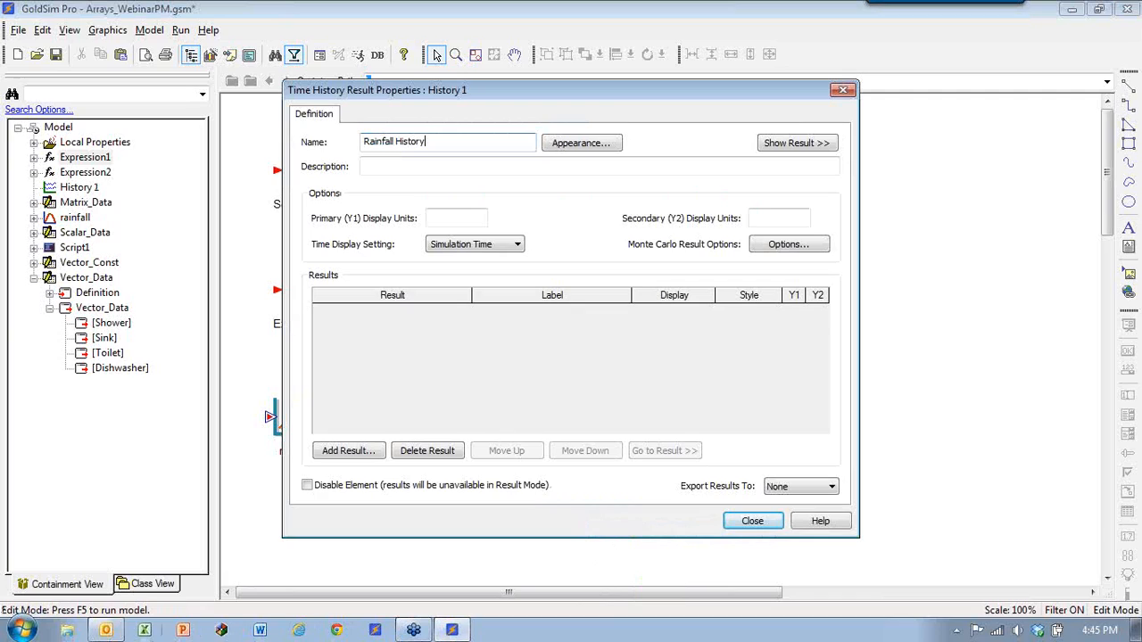
{"action": "left_click", "coordinate": [341, 451]}
{"action": "double_click", "coordinate": [497, 257]}
{"action": "left_click", "coordinate": [749, 525]}
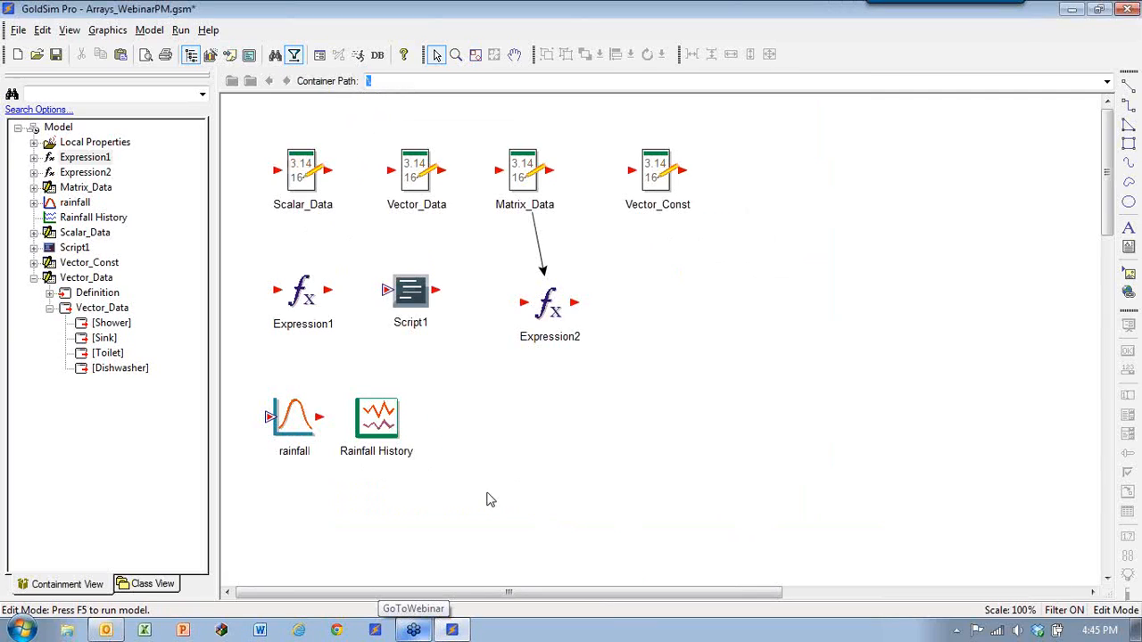
{"action": "key", "text": "F5"}
{"action": "key", "text": "Return"}
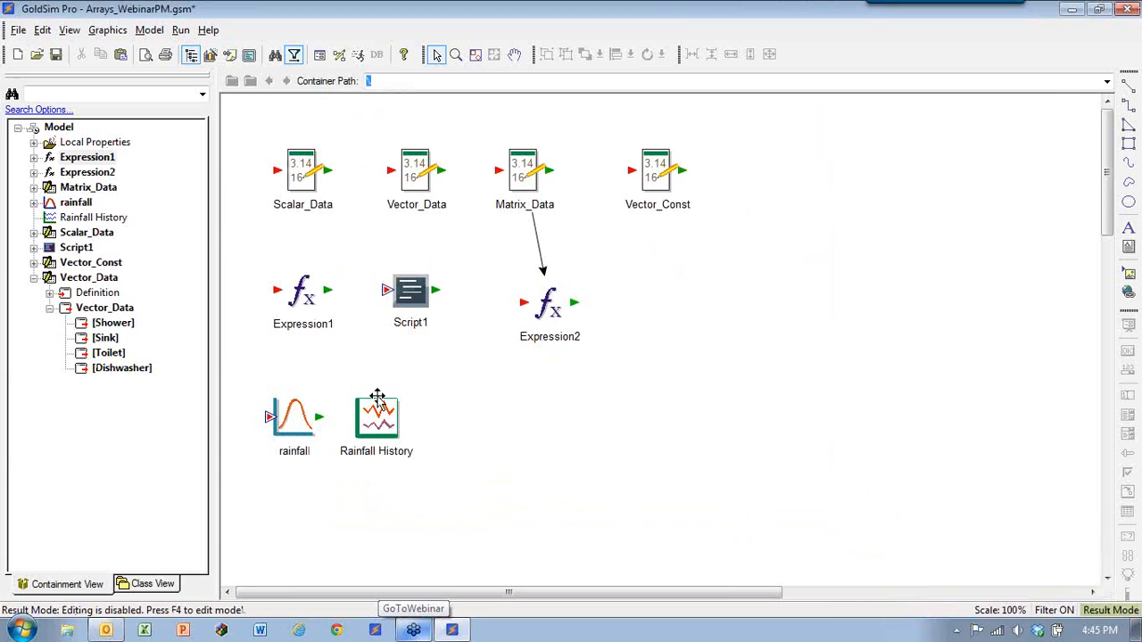
Step: View the Rainfall History chart of the completed run and close it
{"action": "left_click", "coordinate": [373, 413]}
{"action": "double_click", "coordinate": [373, 413]}
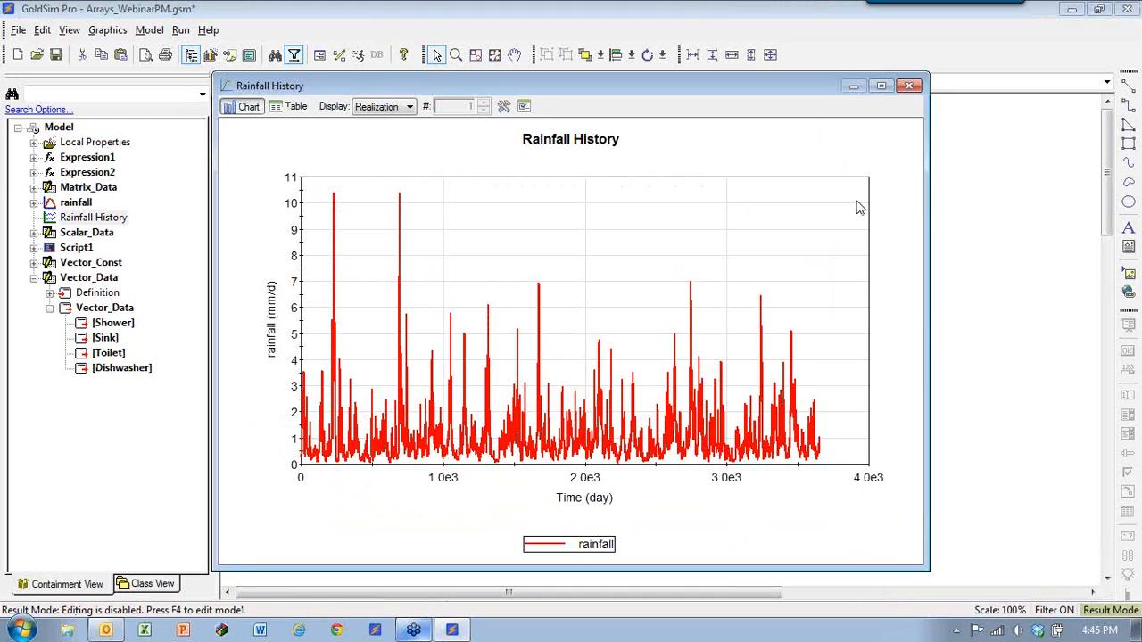
{"action": "left_click", "coordinate": [908, 86]}
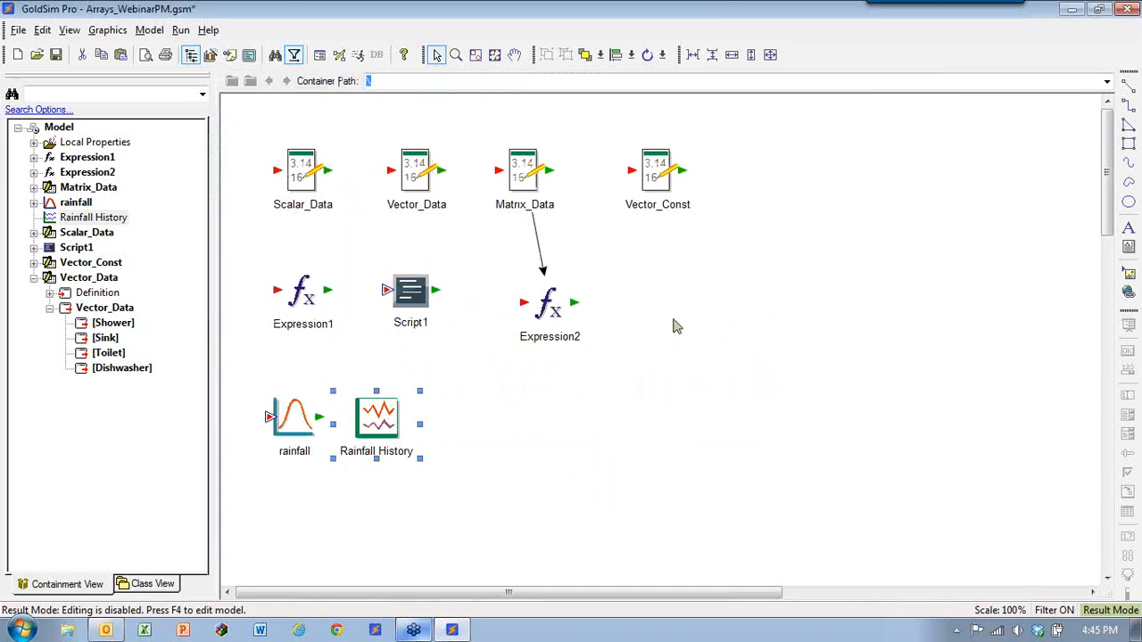
Step: Return the model to edit mode and set the simulation's time display units to yr
{"action": "key", "text": "F4"}
{"action": "key", "text": "Return"}
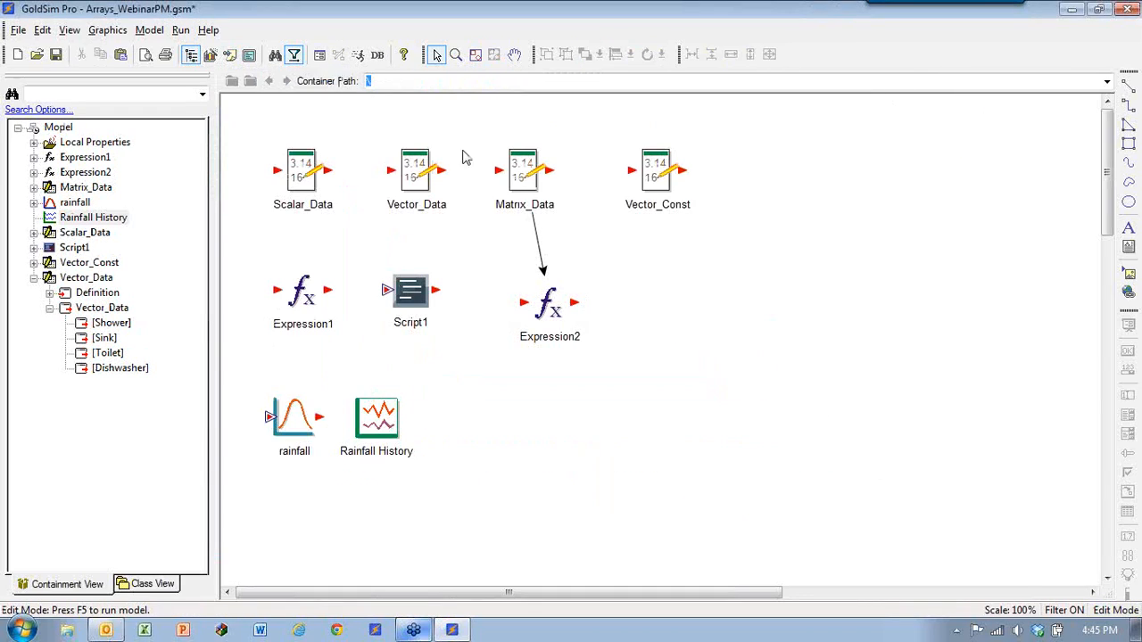
{"action": "left_click", "coordinate": [319, 53]}
{"action": "left_click", "coordinate": [696, 195]}
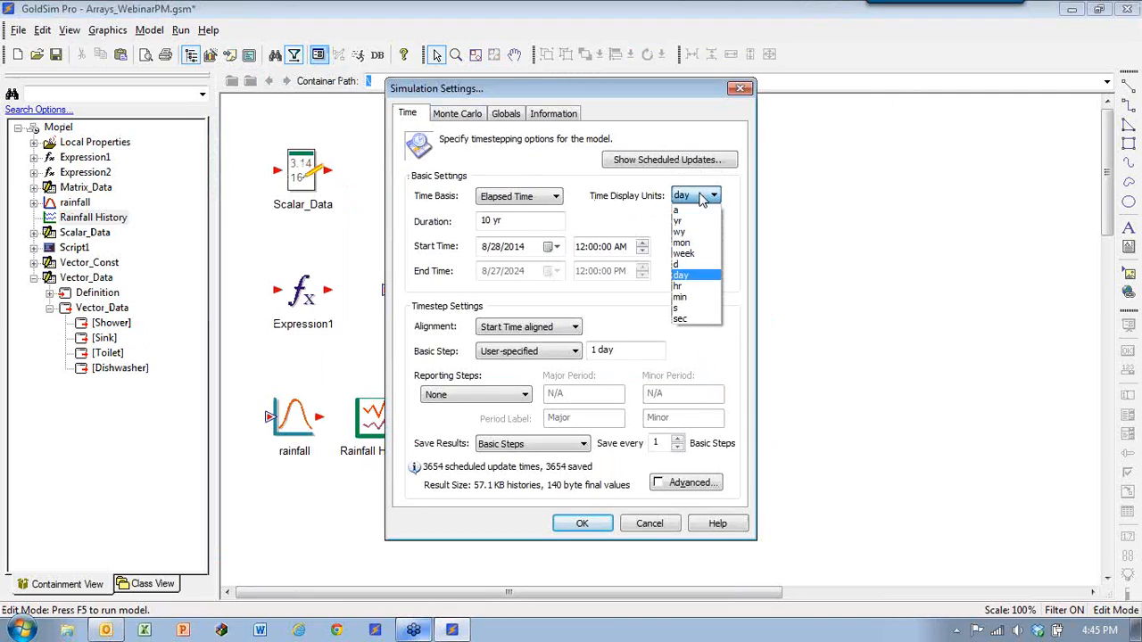
{"action": "left_click", "coordinate": [696, 224]}
{"action": "left_click", "coordinate": [582, 523]}
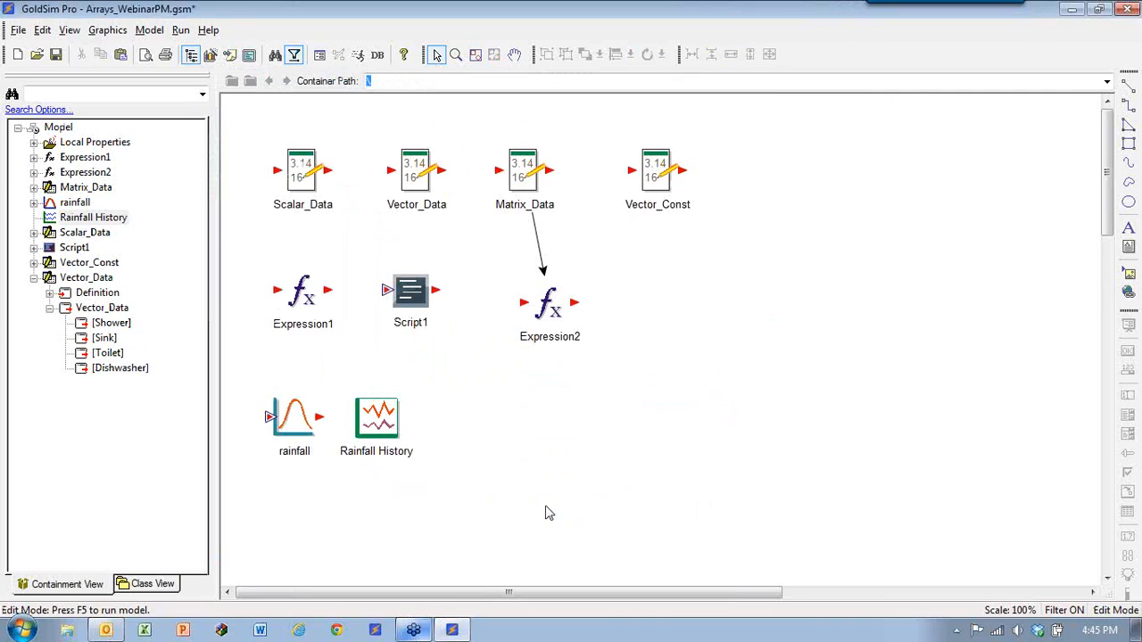
Step: Rerun the model, examine the Rainfall History chart with its time axis in years, and close it
{"action": "key", "text": "F5"}
{"action": "left_click", "coordinate": [569, 337]}
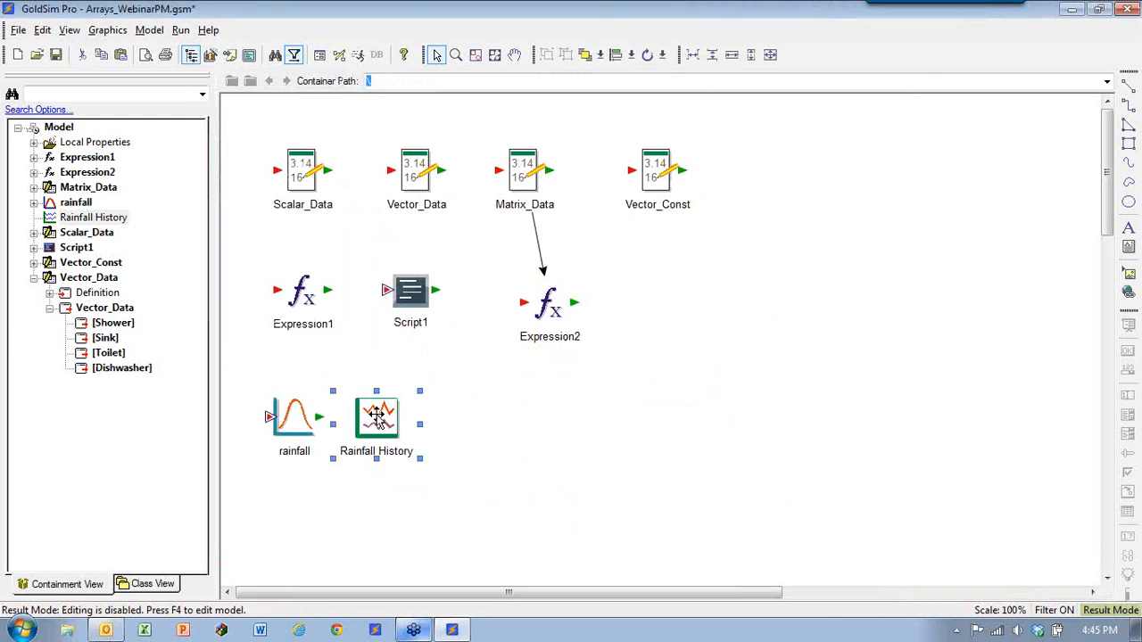
{"action": "double_click", "coordinate": [378, 418]}
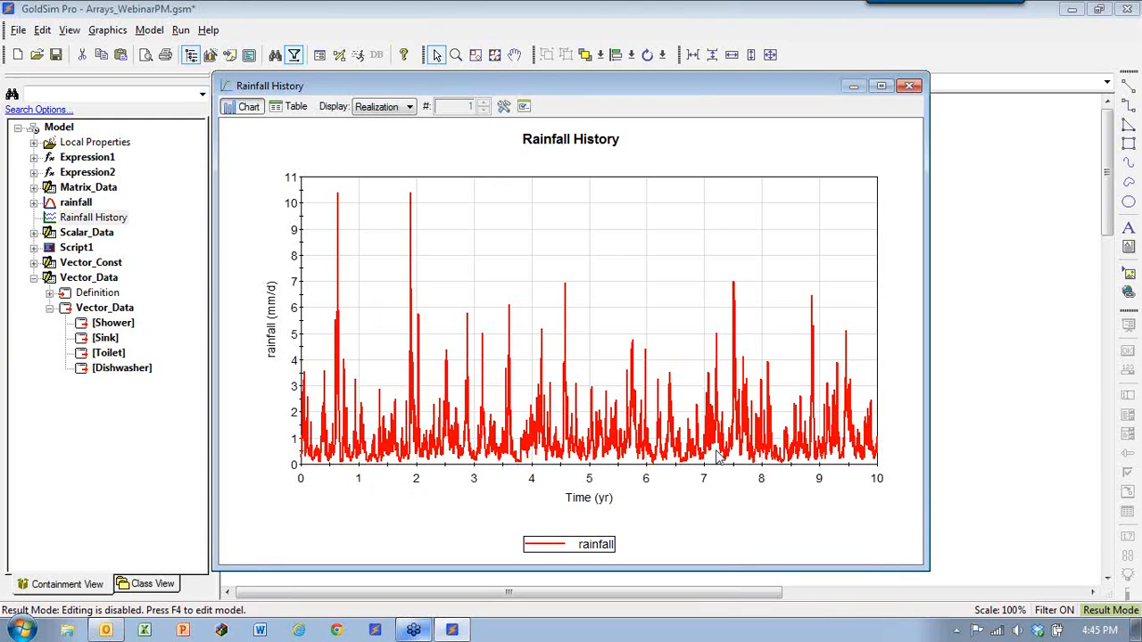
{"action": "left_click", "coordinate": [908, 85]}
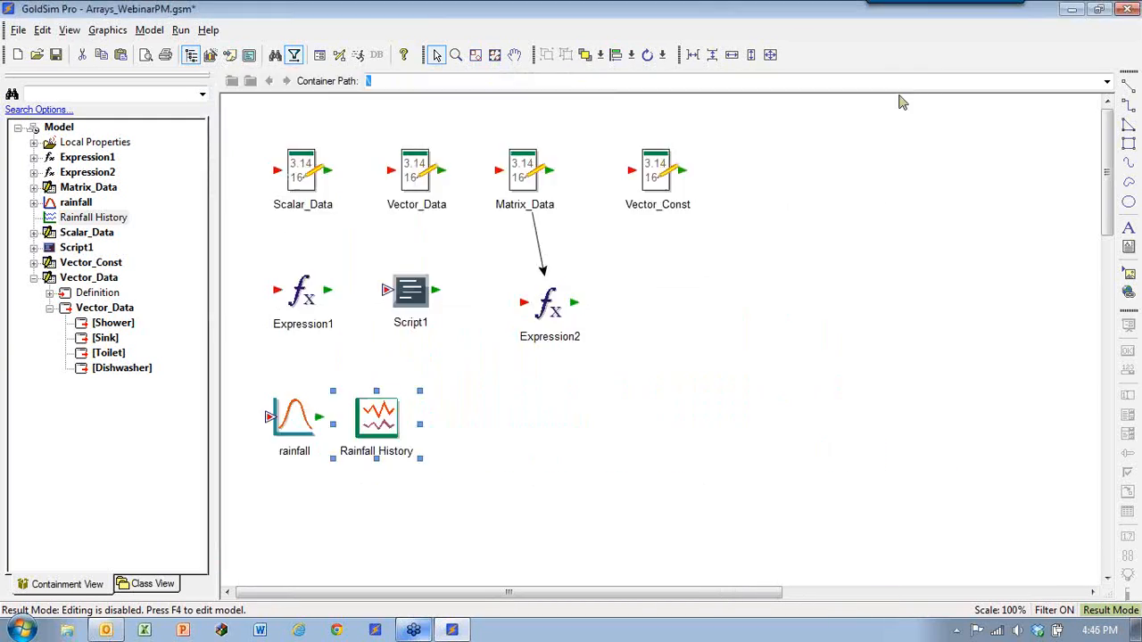
Step: In edit mode, set the simulation's reporting steps to Major Period only, with a 1 yr period labelled Annual
{"action": "key", "text": "F4"}
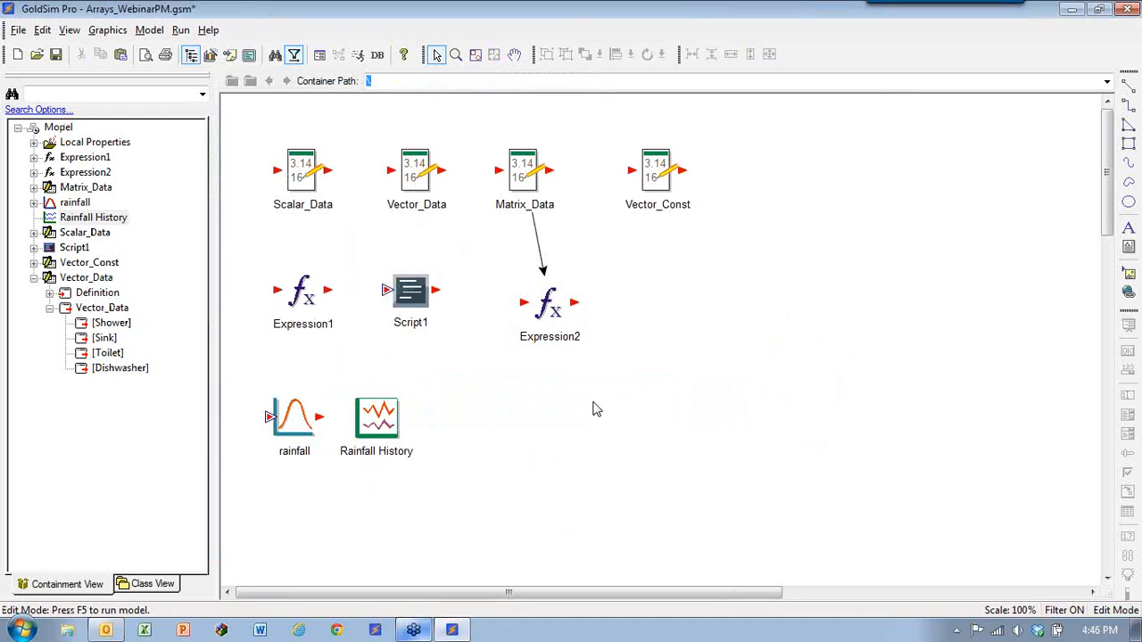
{"action": "left_click", "coordinate": [318, 55]}
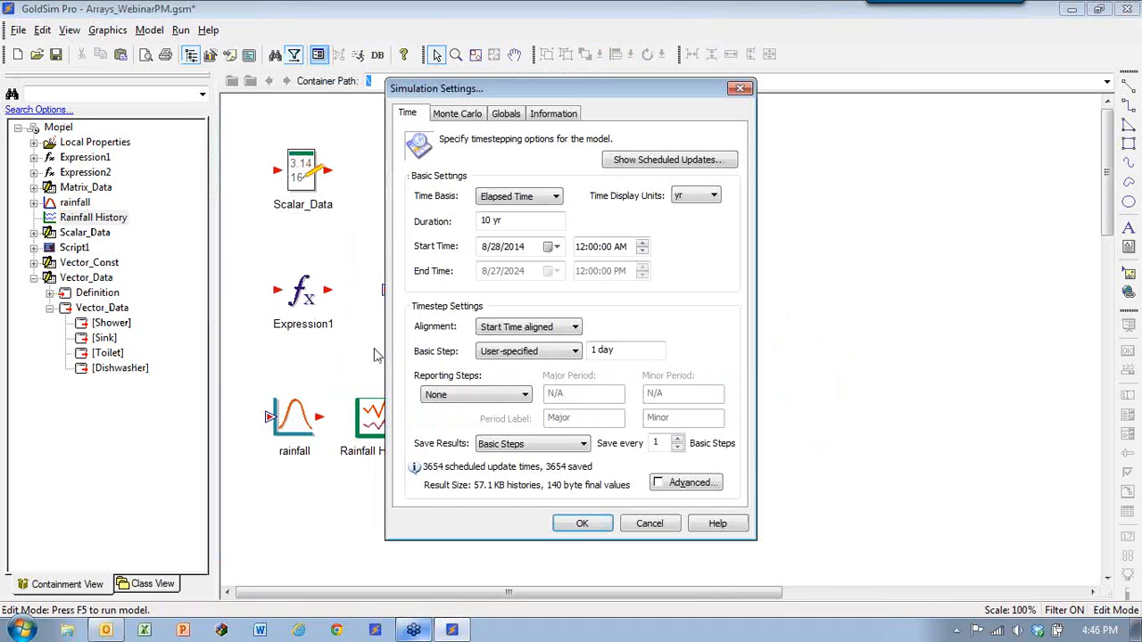
{"action": "left_click", "coordinate": [532, 355]}
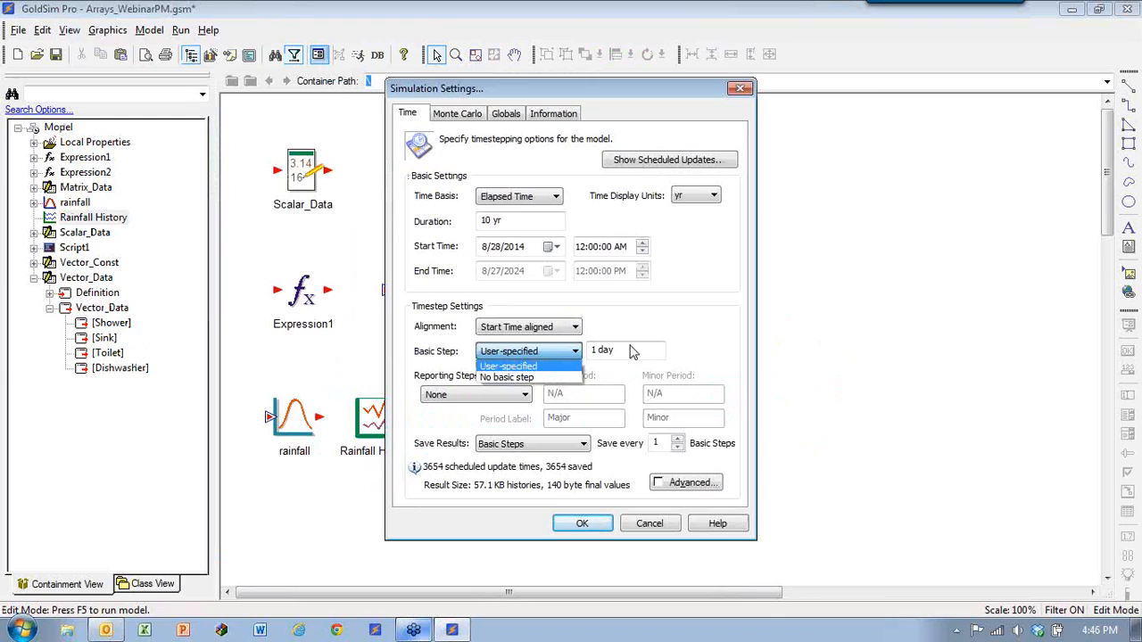
{"action": "left_click", "coordinate": [672, 350]}
{"action": "left_click", "coordinate": [457, 394]}
{"action": "left_click", "coordinate": [443, 419]}
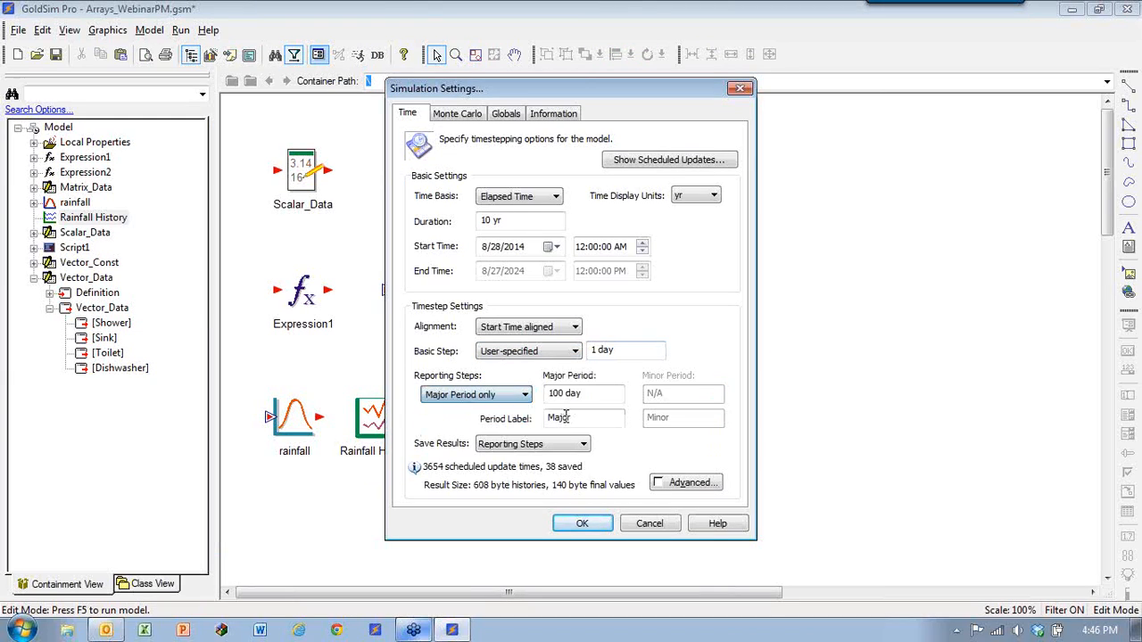
{"action": "left_click", "coordinate": [597, 393]}
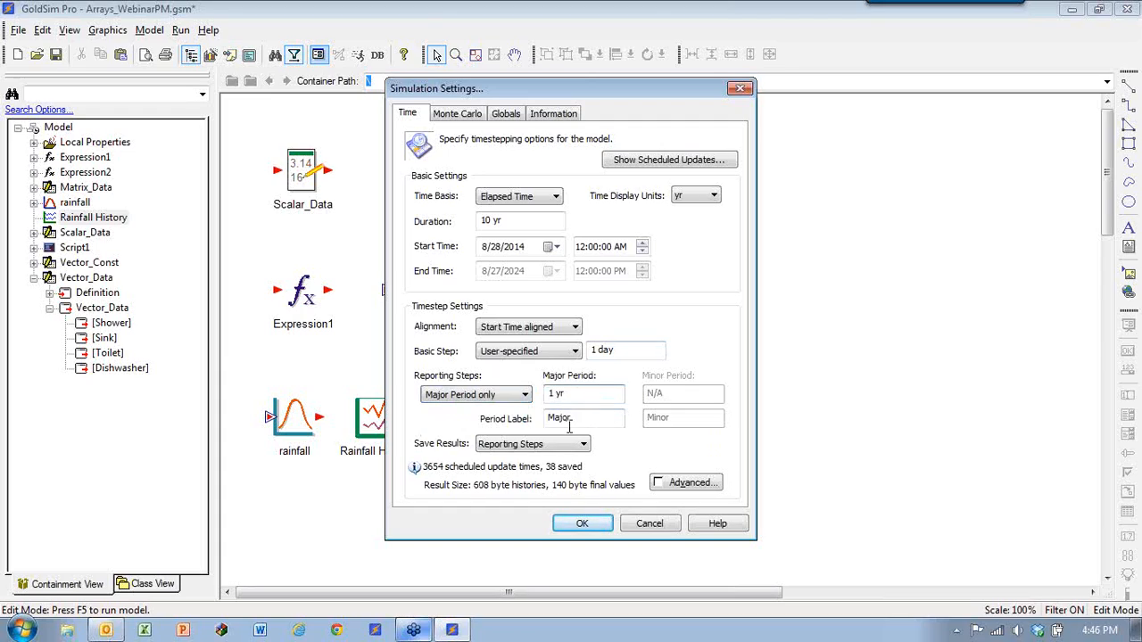
{"action": "key", "text": "Tab"}
{"action": "type", "text": "An"}
Step: Save results at Reporting & Basic Steps, keeping every basic step, and accept the simulation settings
{"action": "left_click", "coordinate": [489, 444]}
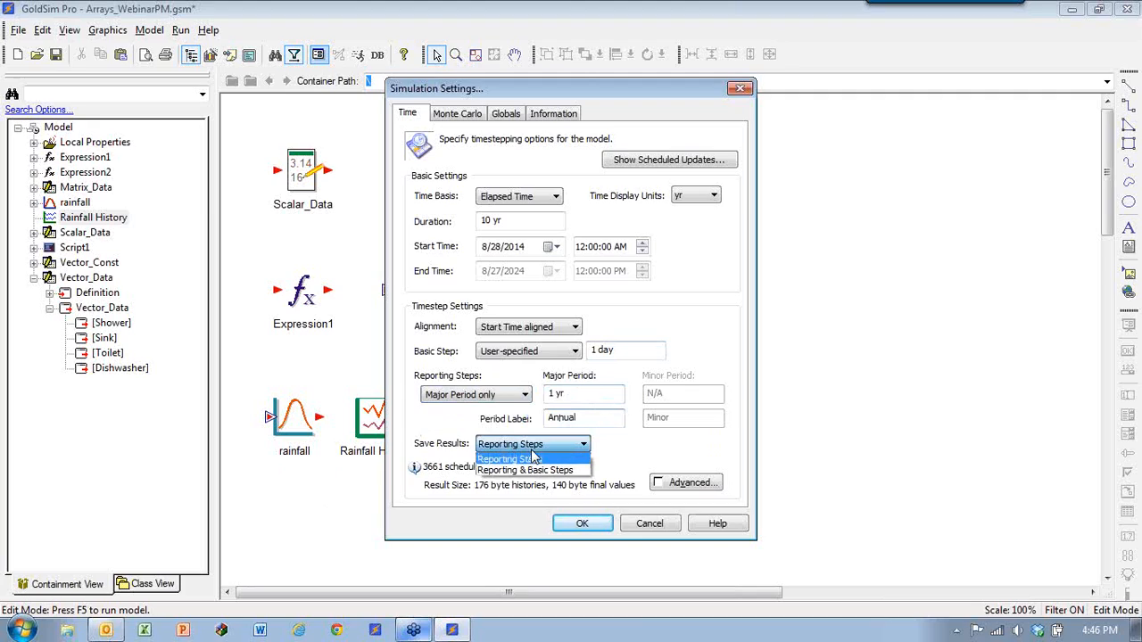
{"action": "left_click", "coordinate": [535, 468]}
{"action": "left_click", "coordinate": [677, 439]}
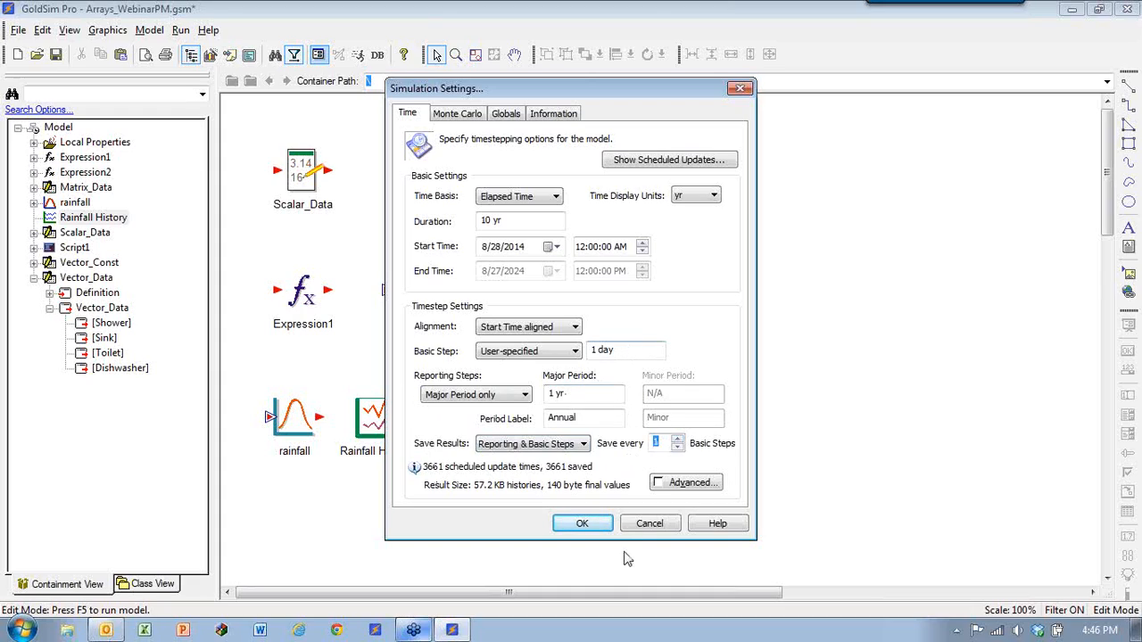
{"action": "left_click", "coordinate": [582, 526]}
Step: Set Rainfall History's time display to Reporting Periods and the rainfall result's period results to All plot points
{"action": "left_click", "coordinate": [400, 419]}
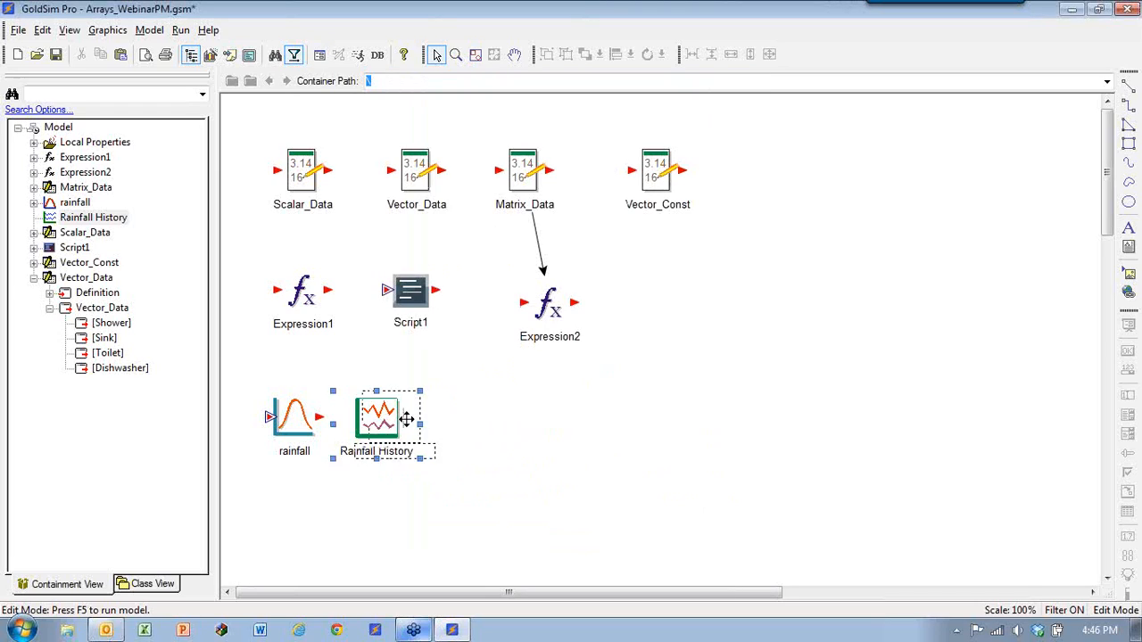
{"action": "double_click", "coordinate": [400, 419]}
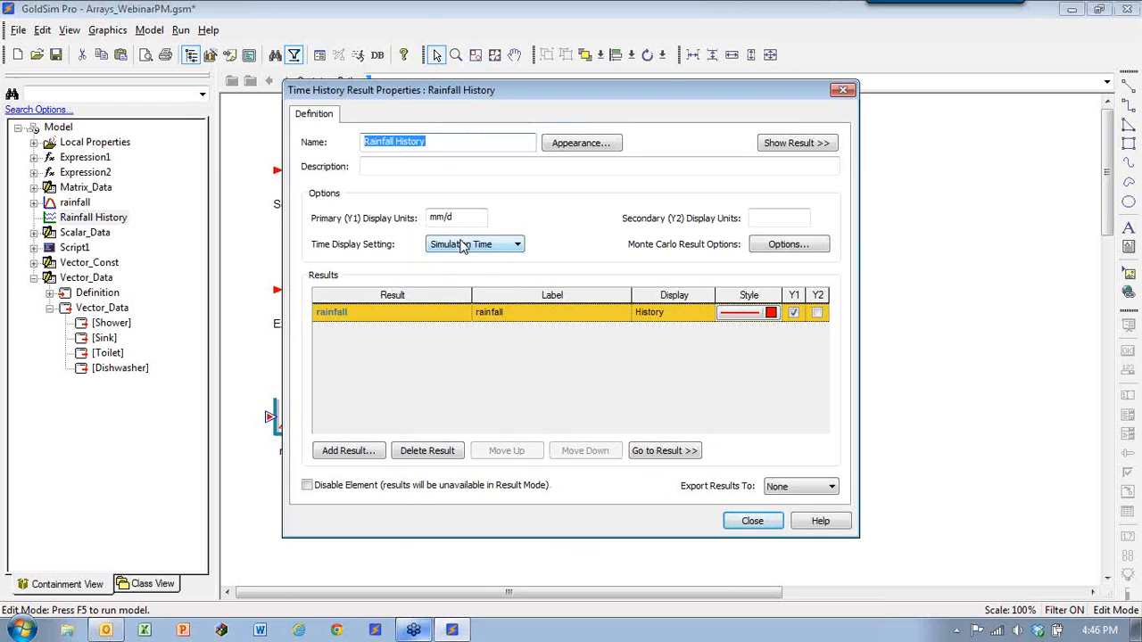
{"action": "left_click_drag", "start_coordinate": [473, 93], "coordinate": [623, 83]}
{"action": "left_click", "coordinate": [624, 235]}
{"action": "left_click", "coordinate": [637, 264]}
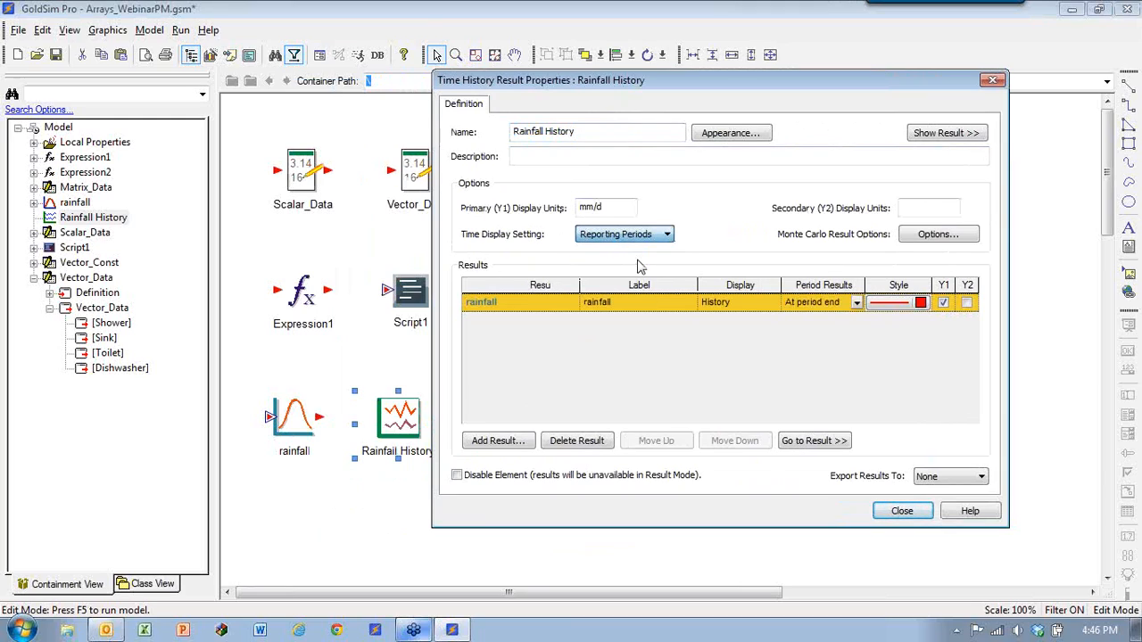
{"action": "left_click", "coordinate": [856, 303]}
{"action": "left_click", "coordinate": [822, 317]}
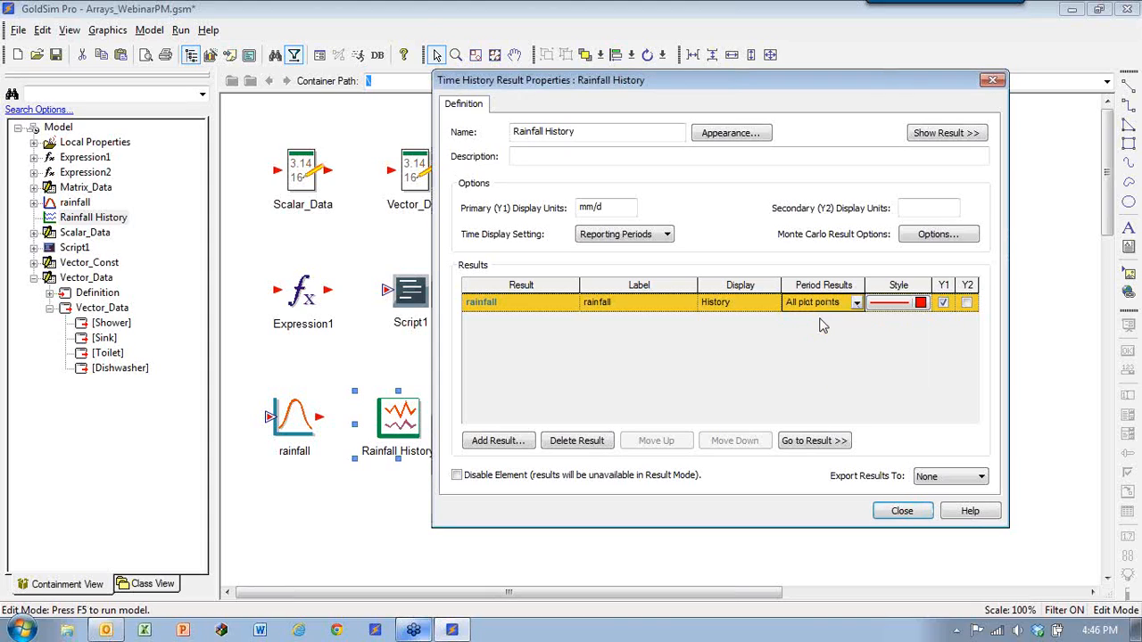
Step: Add rainfall as a second result with Cumulative period results on the Y2 axis in mm, and close the properties
{"action": "left_click", "coordinate": [486, 441]}
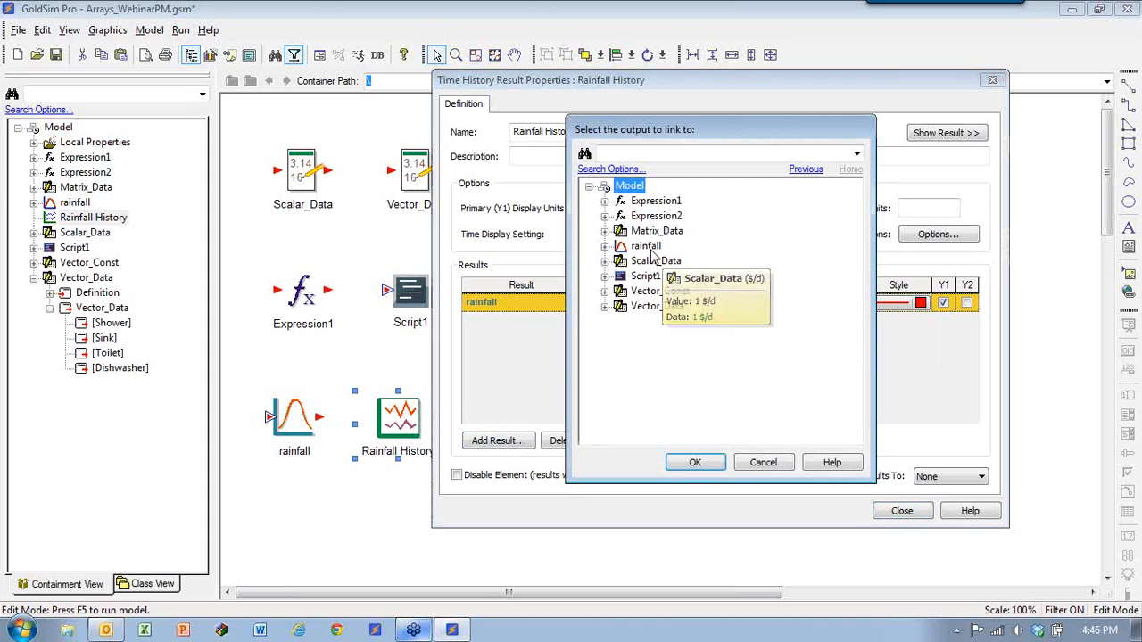
{"action": "double_click", "coordinate": [652, 248]}
{"action": "left_click", "coordinate": [857, 321]}
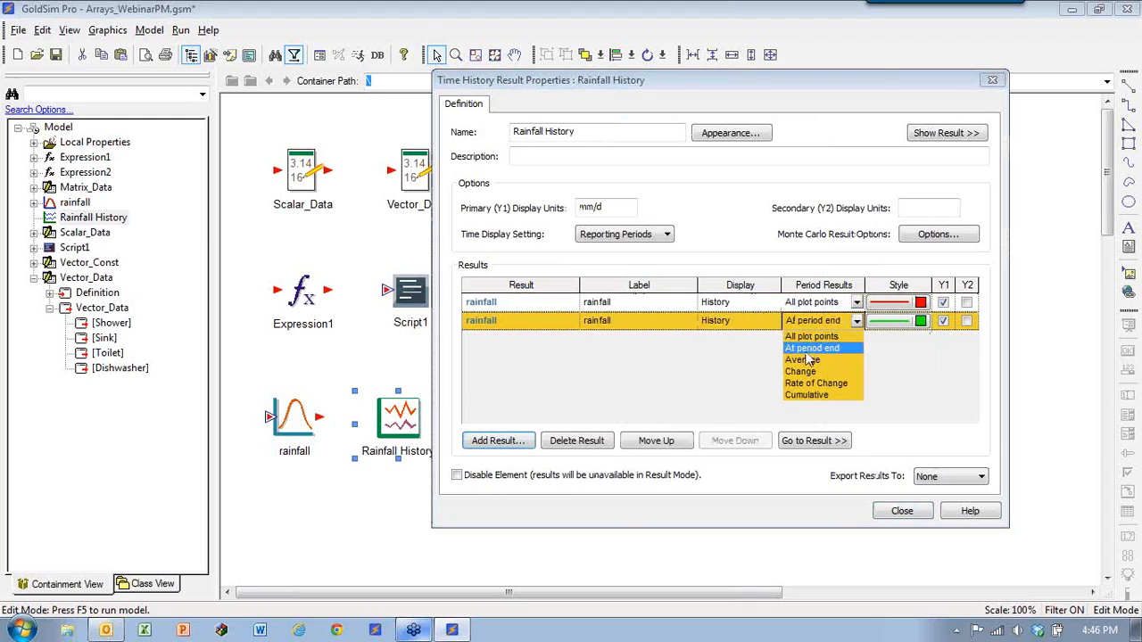
{"action": "left_click", "coordinate": [806, 395]}
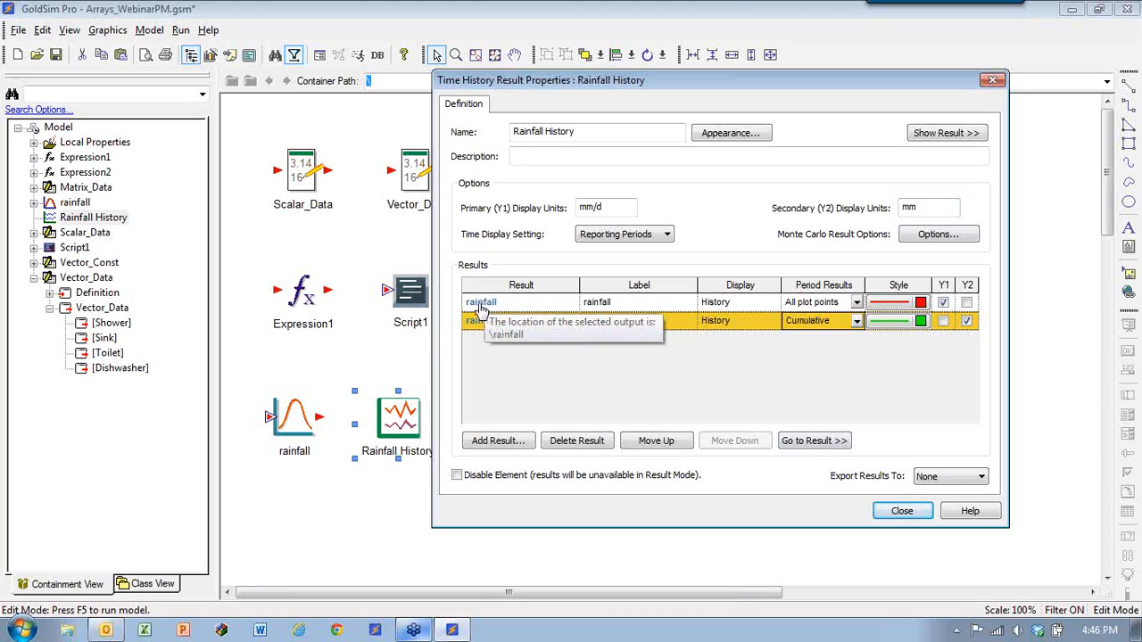
{"action": "left_click", "coordinate": [902, 513]}
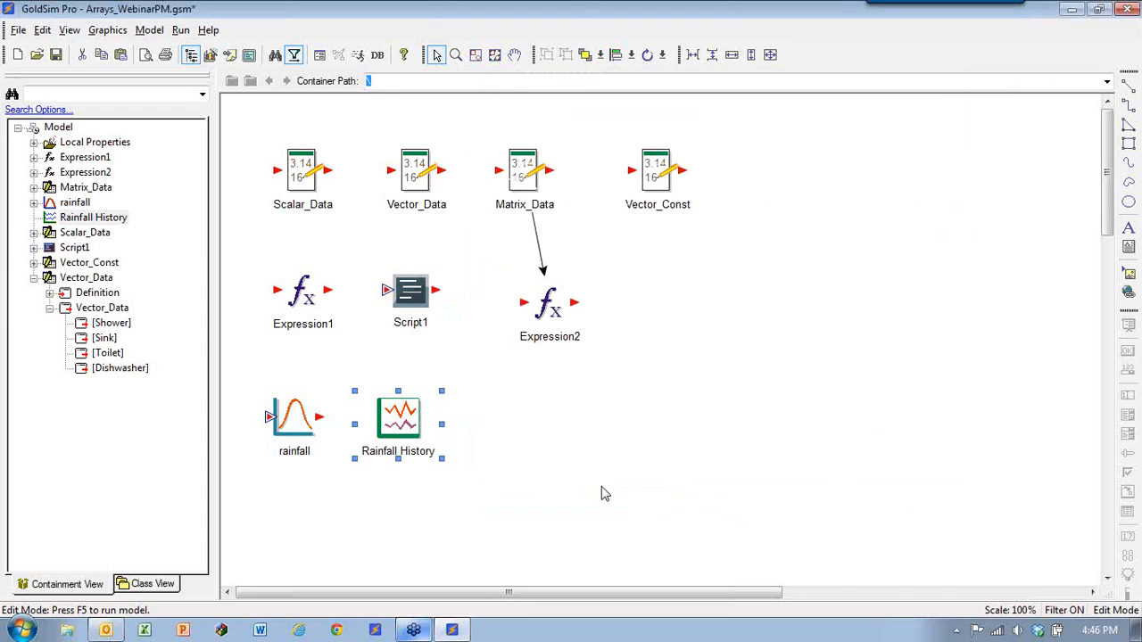
Step: Run the model, show the annual cumulative rainfall as steps in the Rainfall History chart, and close it
{"action": "key", "text": "F5"}
{"action": "left_click", "coordinate": [579, 338]}
{"action": "double_click", "coordinate": [390, 408]}
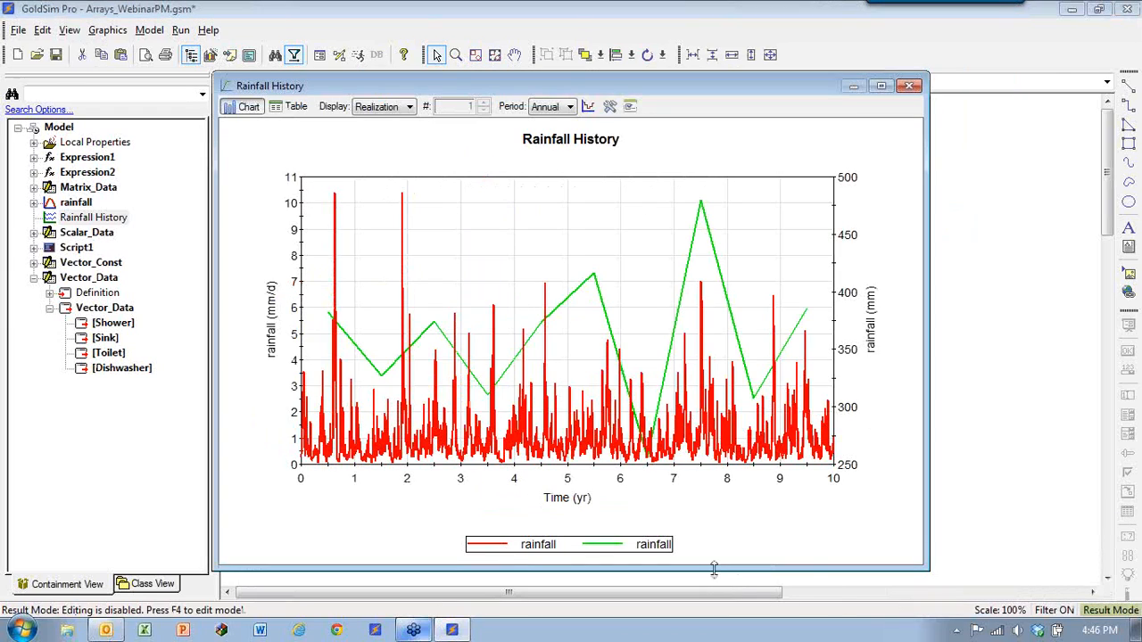
{"action": "left_click", "coordinate": [589, 106]}
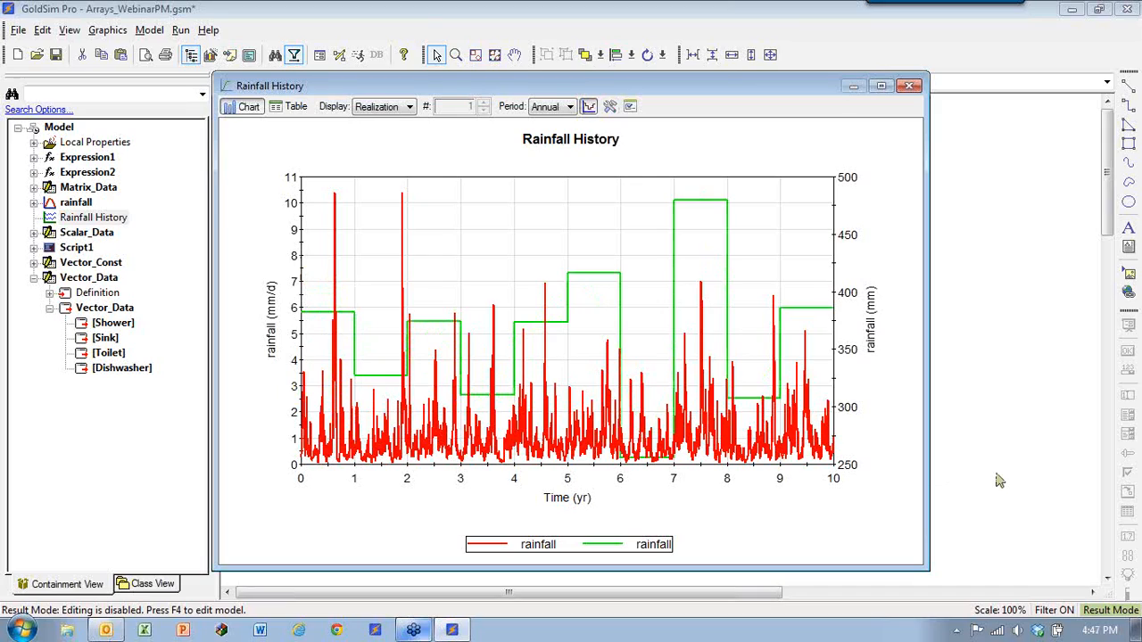
{"action": "left_click", "coordinate": [909, 85]}
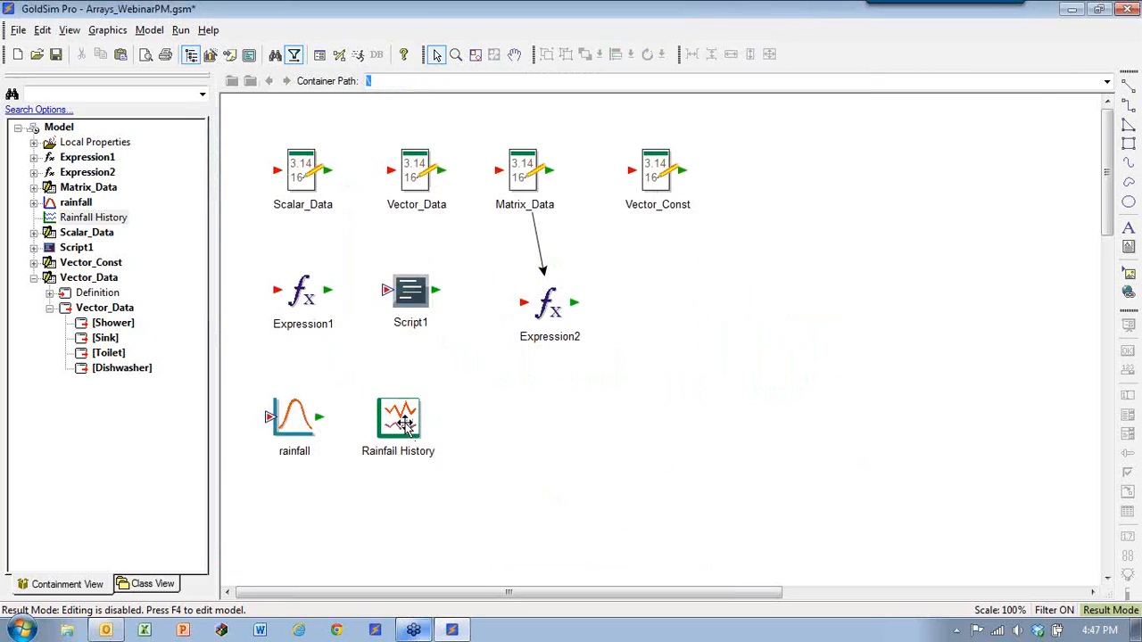
Step: Return to edit mode and move the Rainfall History element up beneath Script1
{"action": "mouse_move", "coordinate": [406, 426]}
{"action": "mouse_move", "coordinate": [370, 426]}
{"action": "key", "text": "F4"}
{"action": "left_click", "coordinate": [398, 419]}
{"action": "left_click_drag", "start_coordinate": [411, 387], "coordinate": [411, 381]}
{"action": "left_click", "coordinate": [402, 534]}
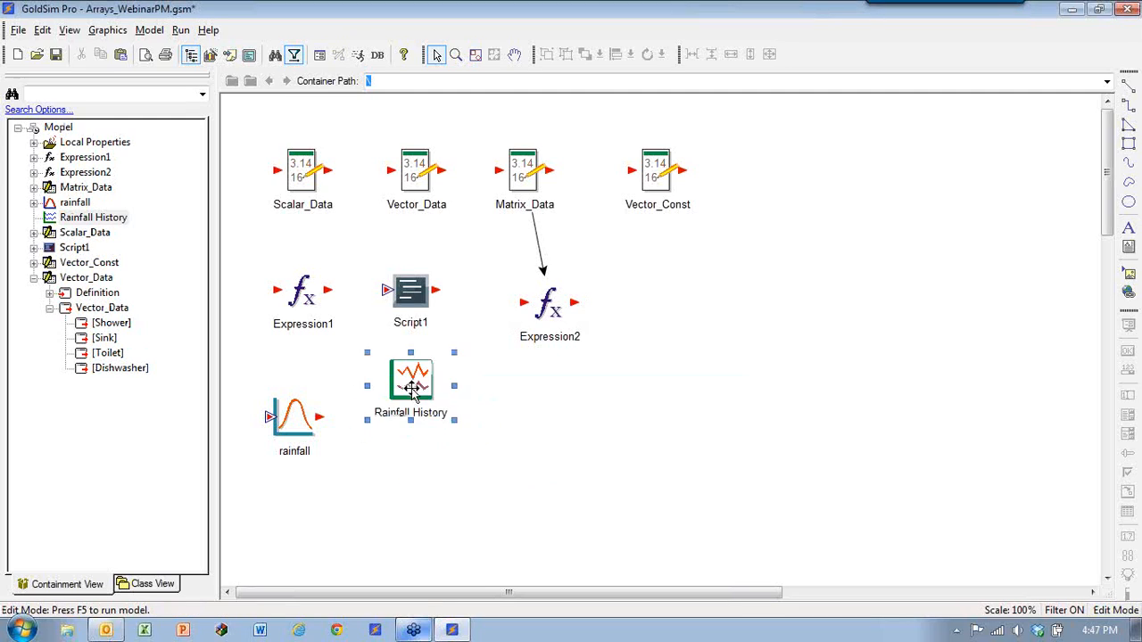
Step: Insert an Integrator element in the empty space below Rainfall History
{"action": "right_click", "coordinate": [406, 488]}
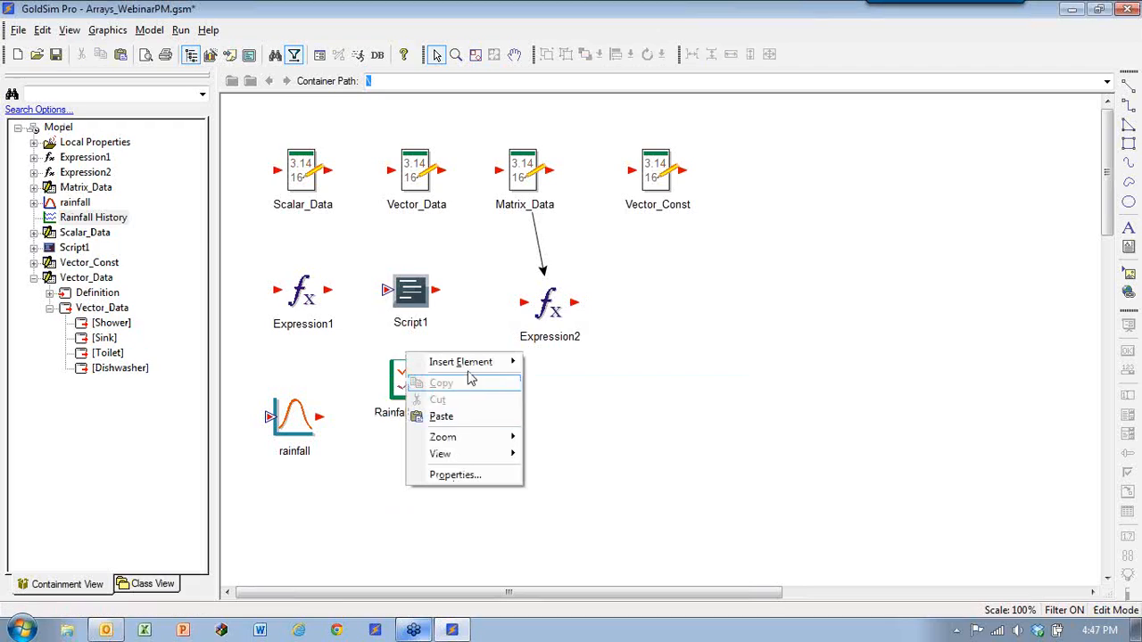
{"action": "mouse_move", "coordinate": [471, 371]}
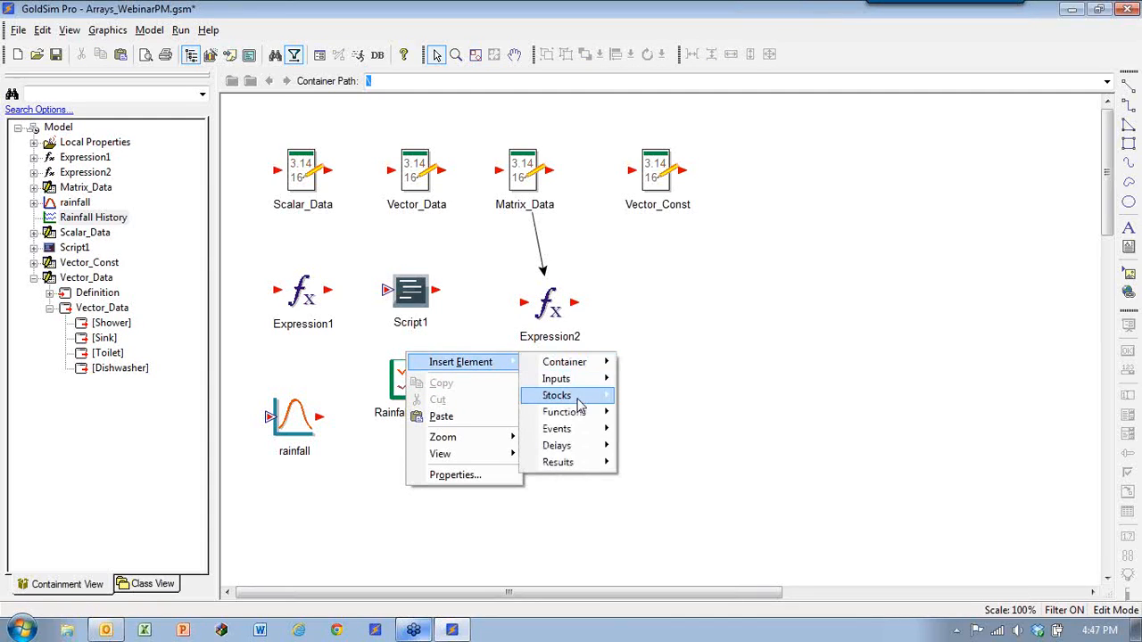
{"action": "left_click", "coordinate": [671, 398]}
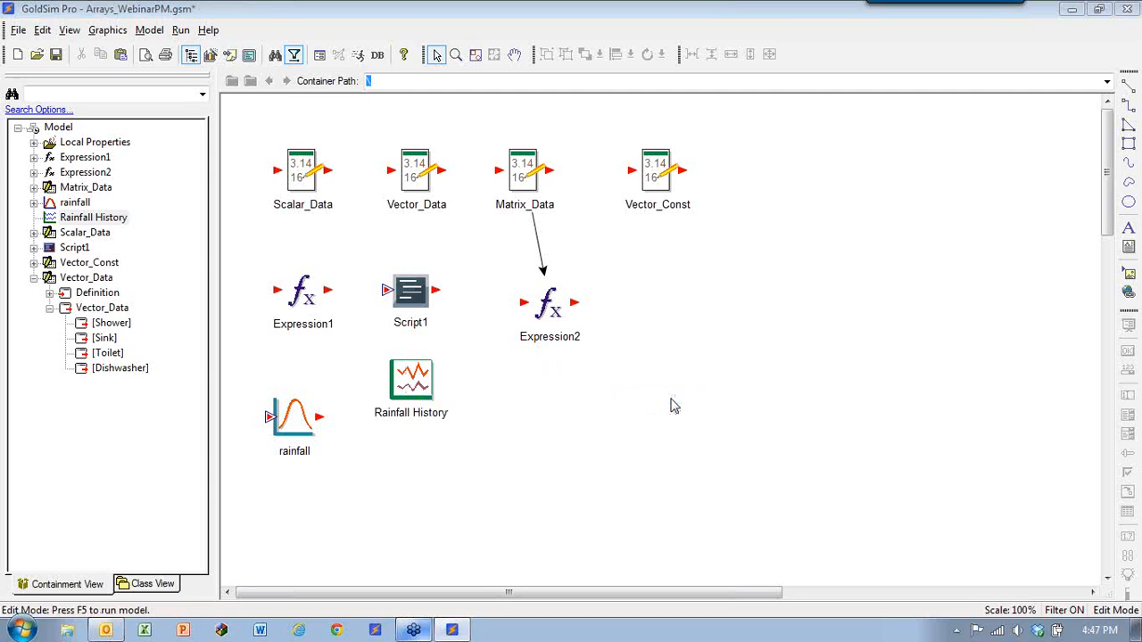
{"action": "key", "text": "Return"}
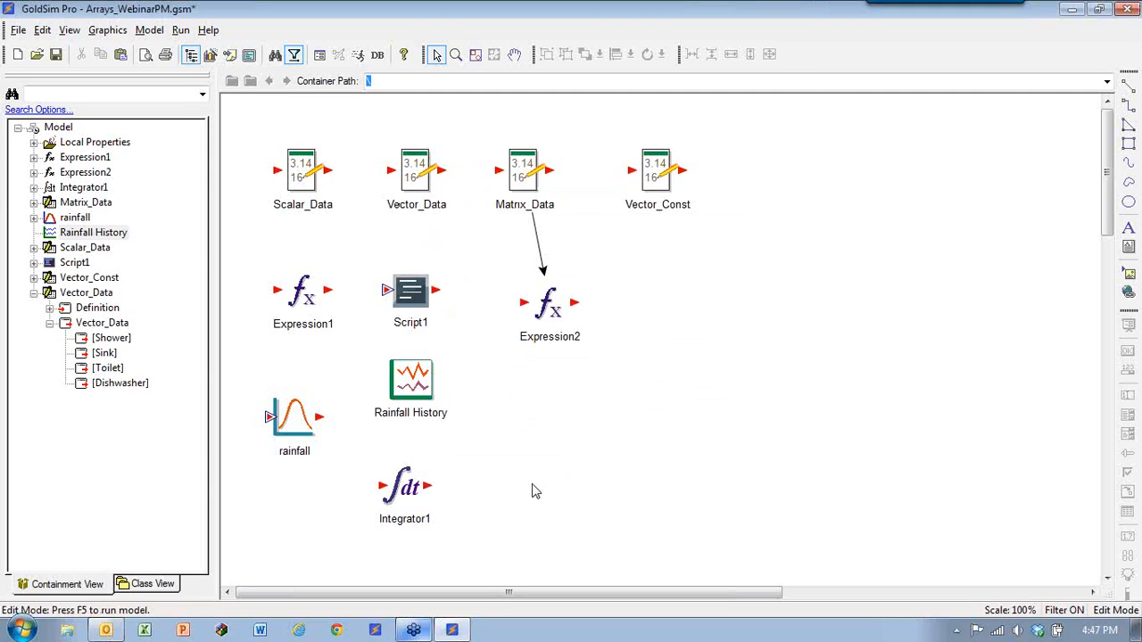
Step: Create an indexed array label set named SimYears with indices from 1 to 10
{"action": "left_click", "coordinate": [149, 33]}
{"action": "left_click", "coordinate": [165, 86]}
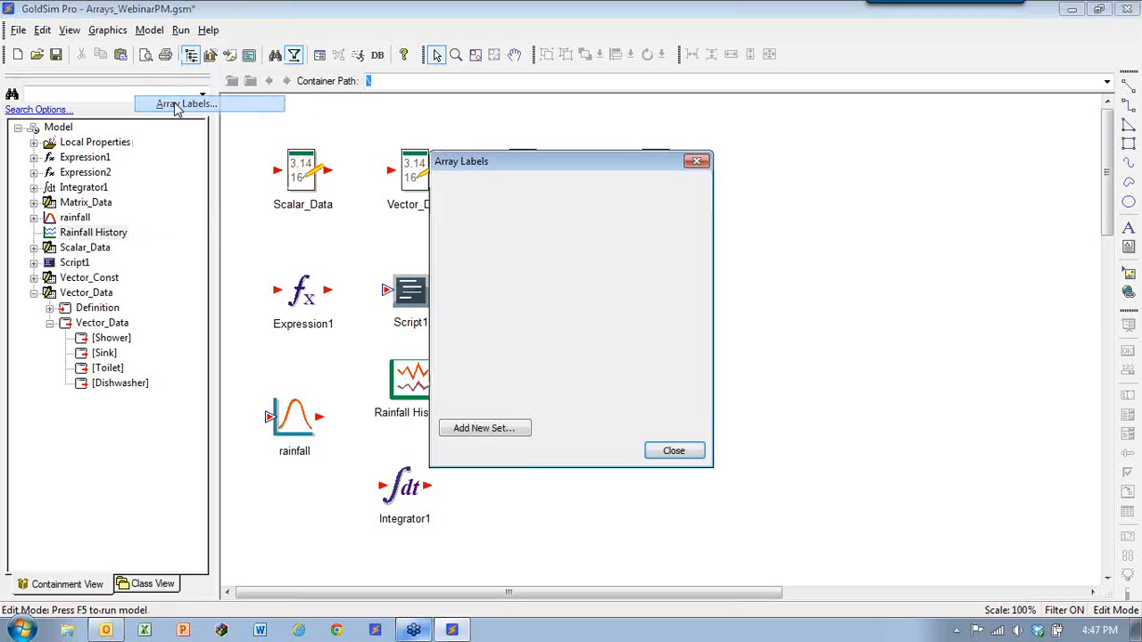
{"action": "left_click", "coordinate": [481, 432]}
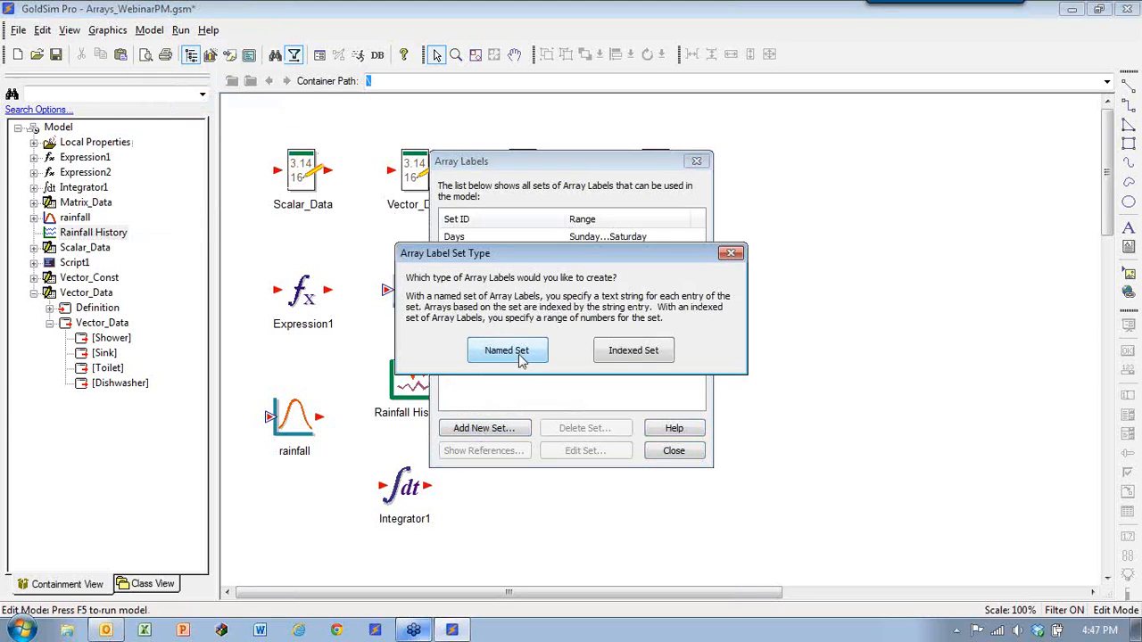
{"action": "left_click", "coordinate": [630, 361]}
{"action": "type", "text": "SimYears"}
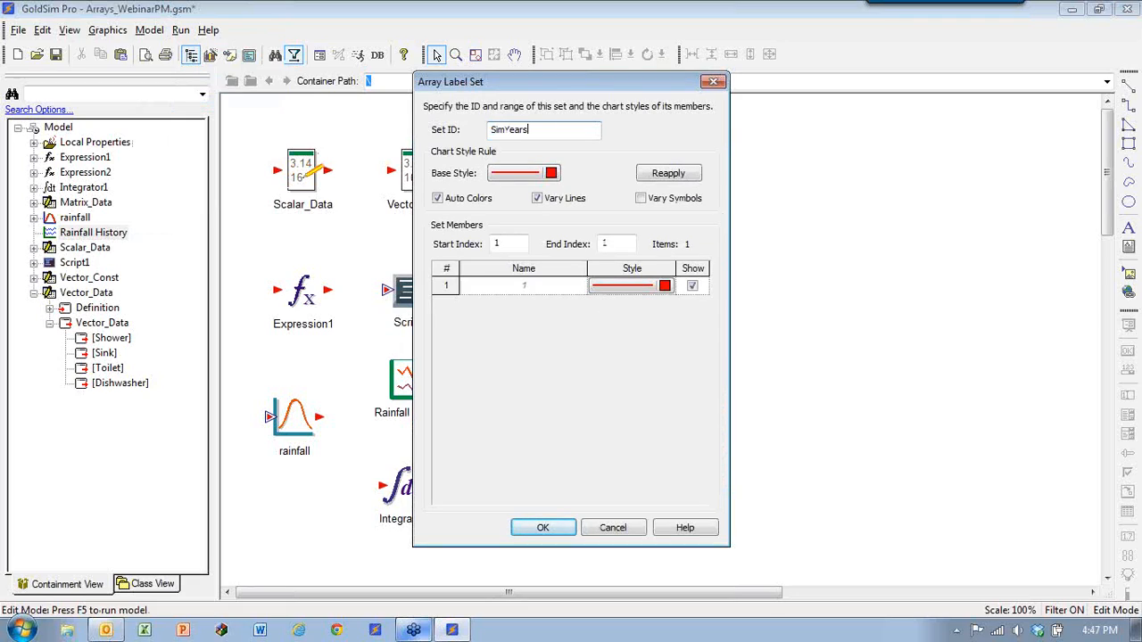
{"action": "left_click", "coordinate": [616, 242]}
{"action": "type", "text": "0"}
{"action": "left_click", "coordinate": [531, 527]}
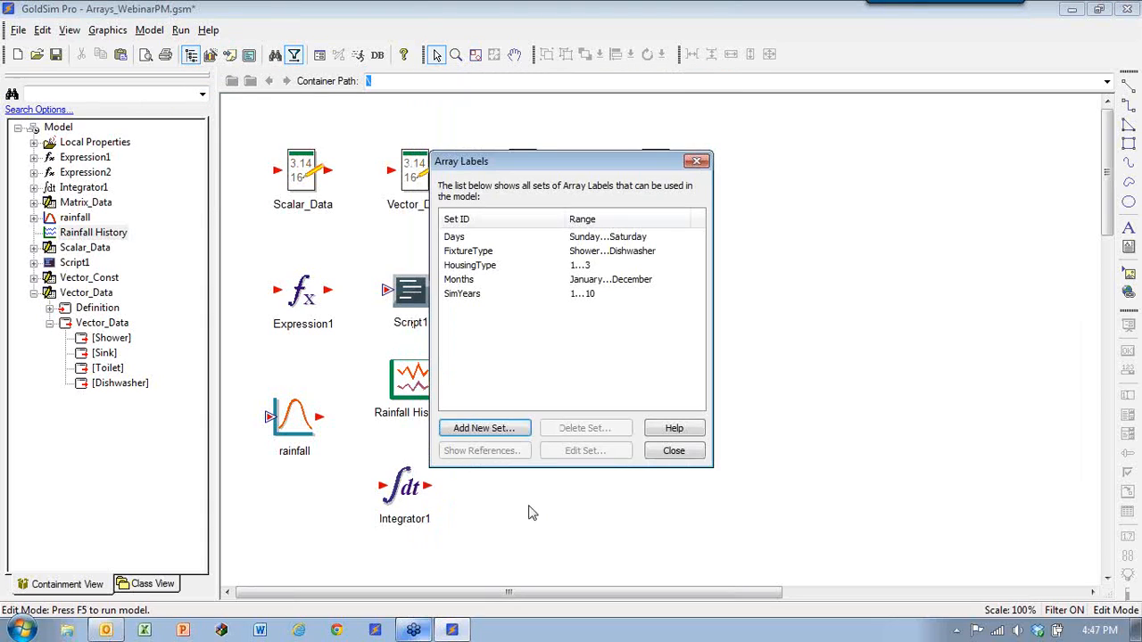
Step: Close the array label list and define Integrator1's output as a Vector (1D-Array) with SimYears row labels
{"action": "left_click", "coordinate": [674, 450]}
{"action": "left_click", "coordinate": [414, 486]}
{"action": "double_click", "coordinate": [413, 486]}
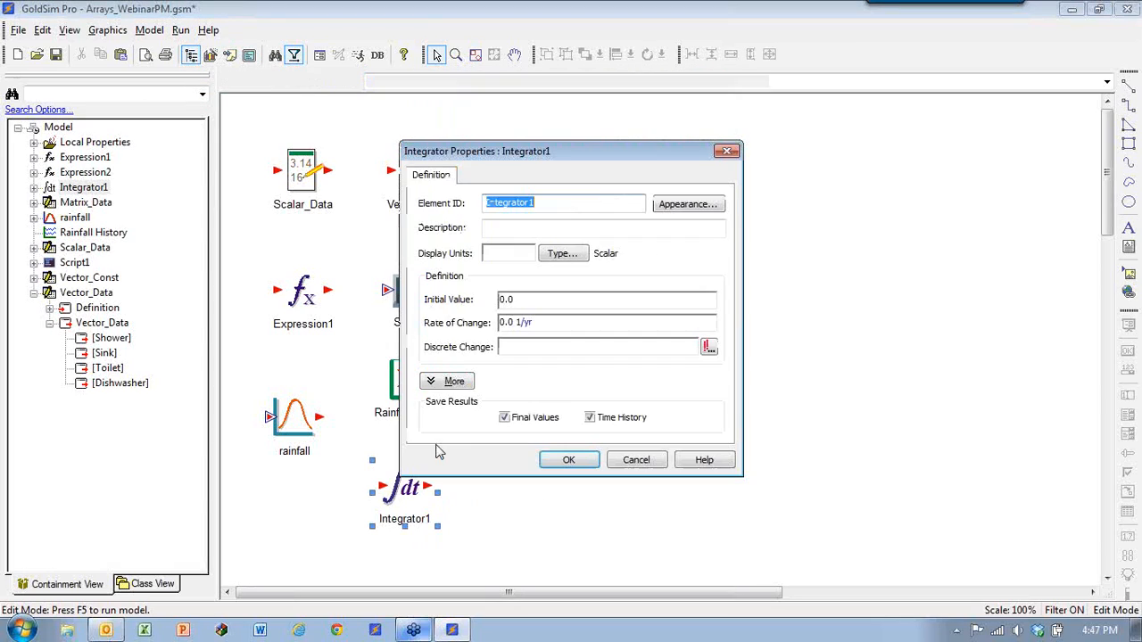
{"action": "left_click_drag", "start_coordinate": [525, 147], "coordinate": [685, 106]}
{"action": "left_click", "coordinate": [716, 211]}
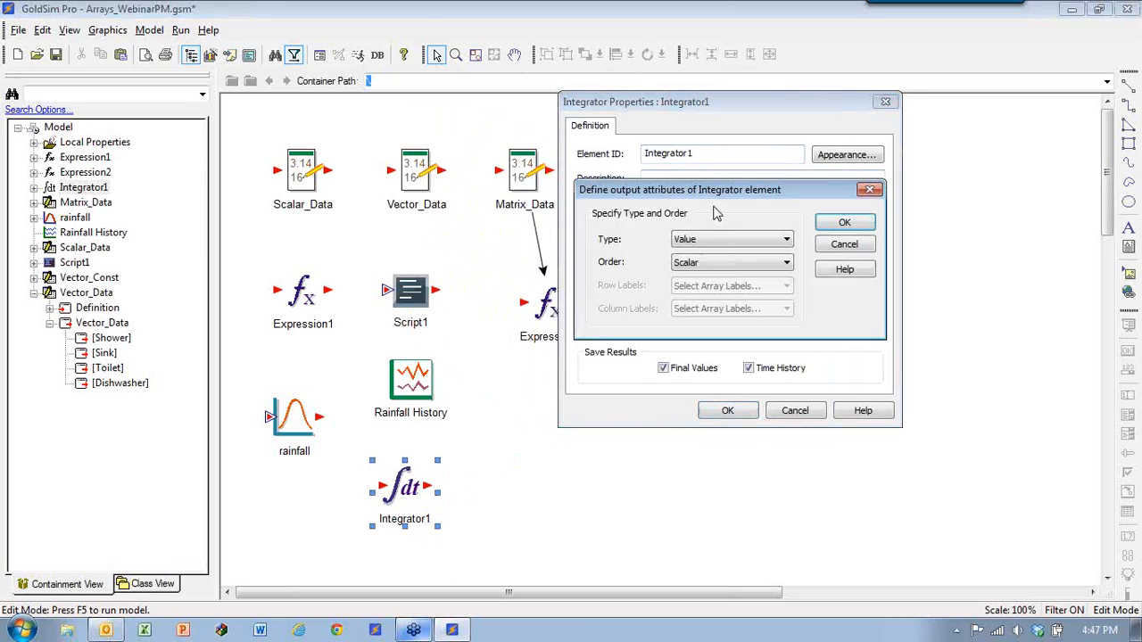
{"action": "left_click", "coordinate": [727, 262]}
{"action": "left_click", "coordinate": [725, 285]}
{"action": "left_click", "coordinate": [723, 285]}
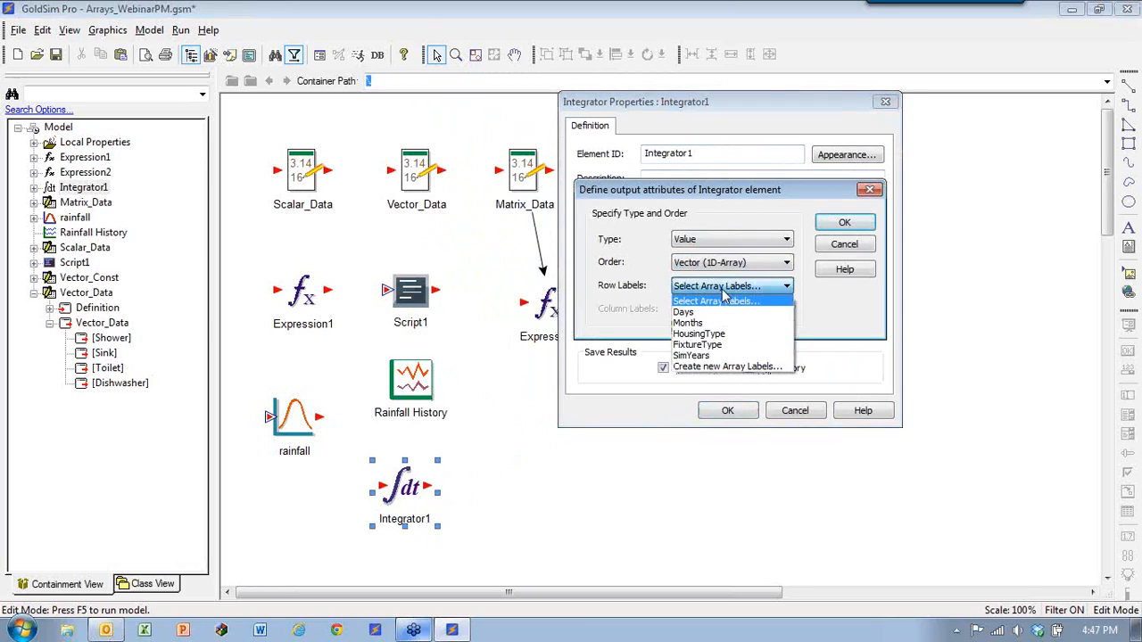
{"action": "left_click", "coordinate": [705, 356]}
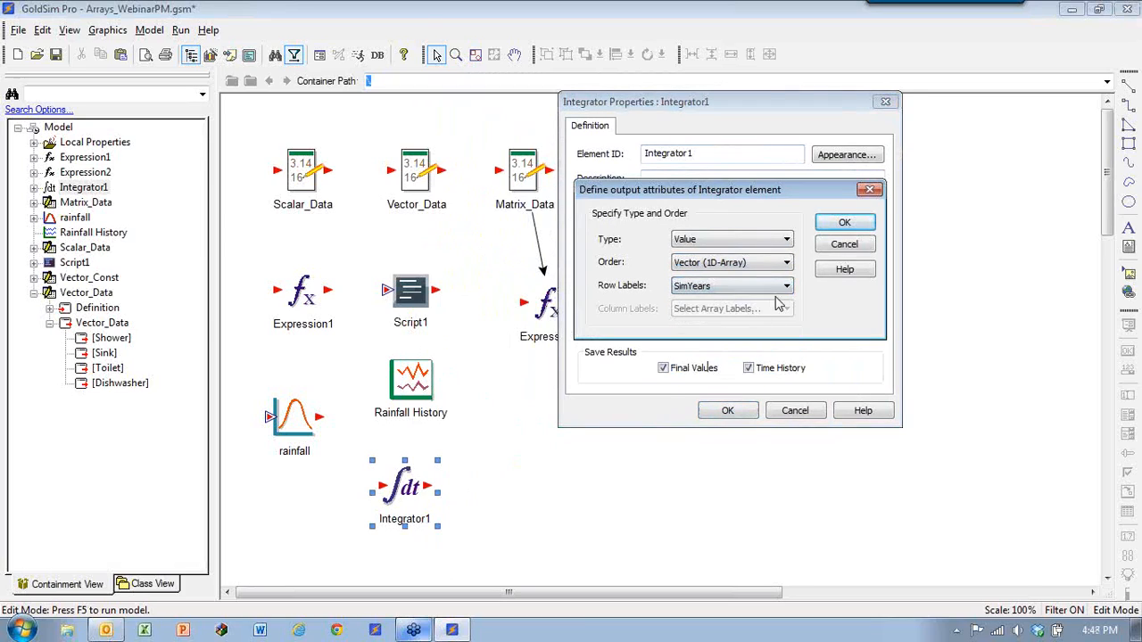
{"action": "left_click", "coordinate": [834, 224]}
Step: Set Integrator1's display units to mm and its initial value to vector(0mm)
{"action": "left_click", "coordinate": [665, 204]}
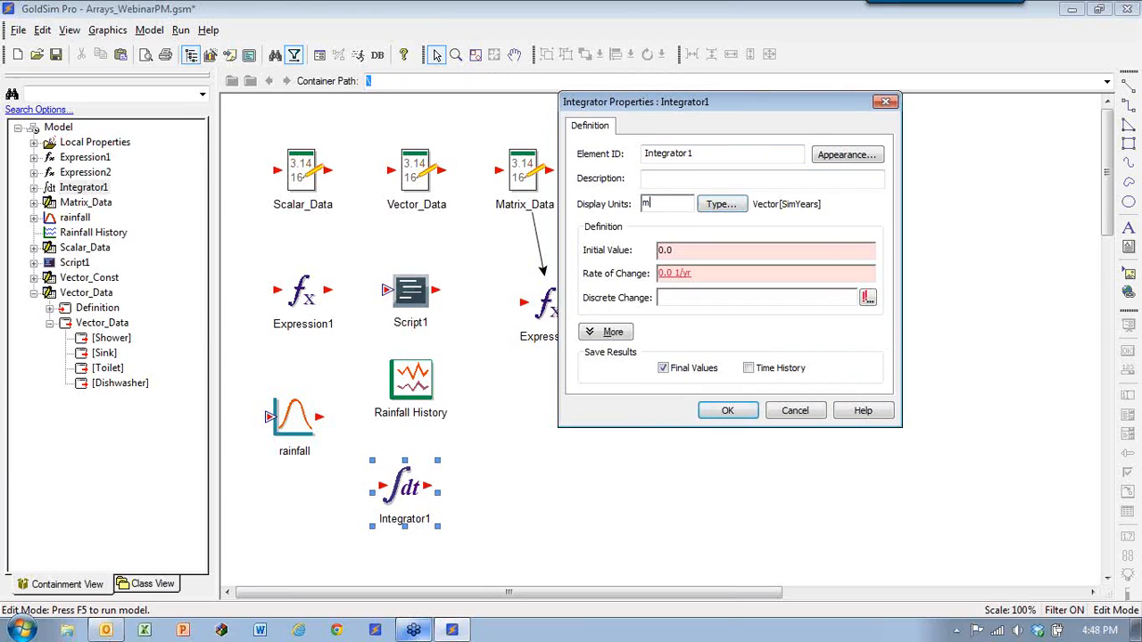
{"action": "left_click_drag", "start_coordinate": [705, 251], "coordinate": [636, 257]}
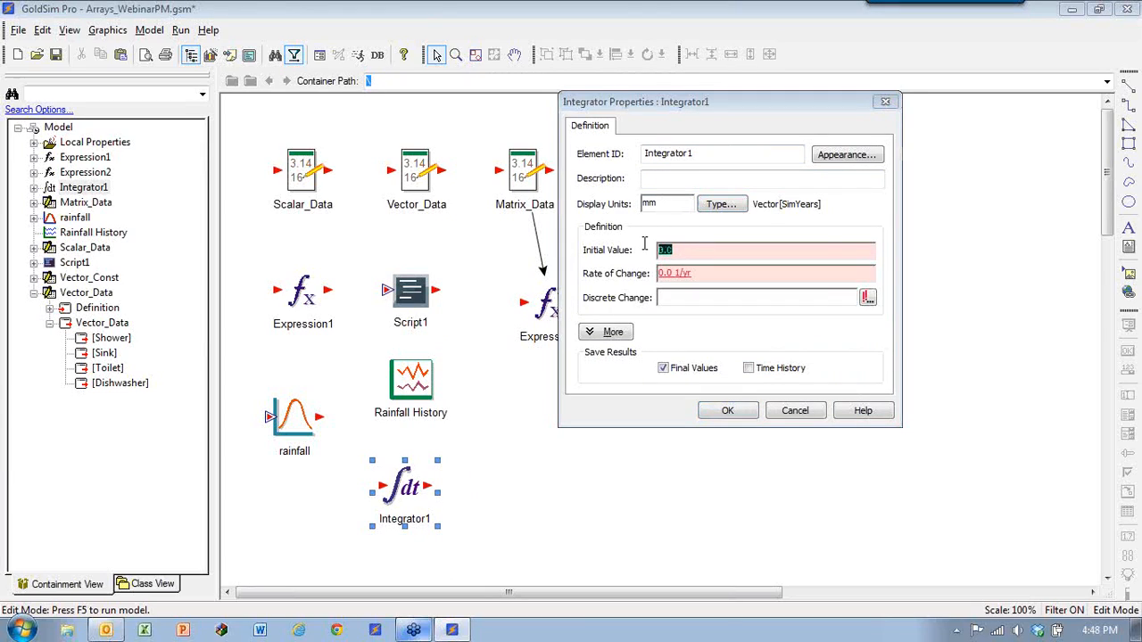
{"action": "type", "text": "vector"}
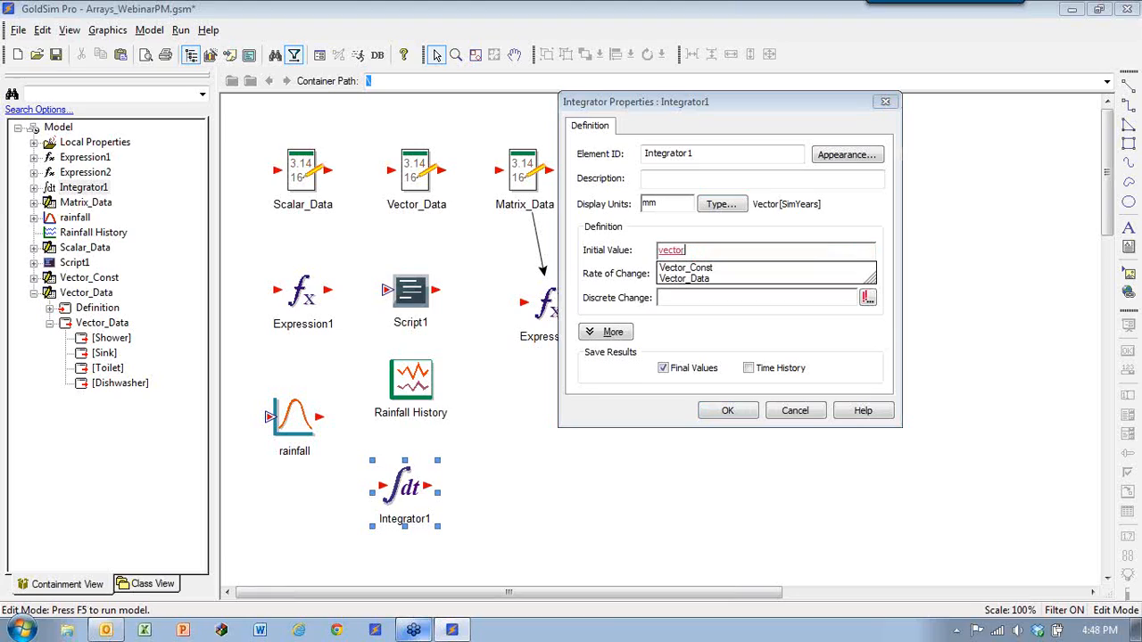
{"action": "type", "text": "(0mm)"}
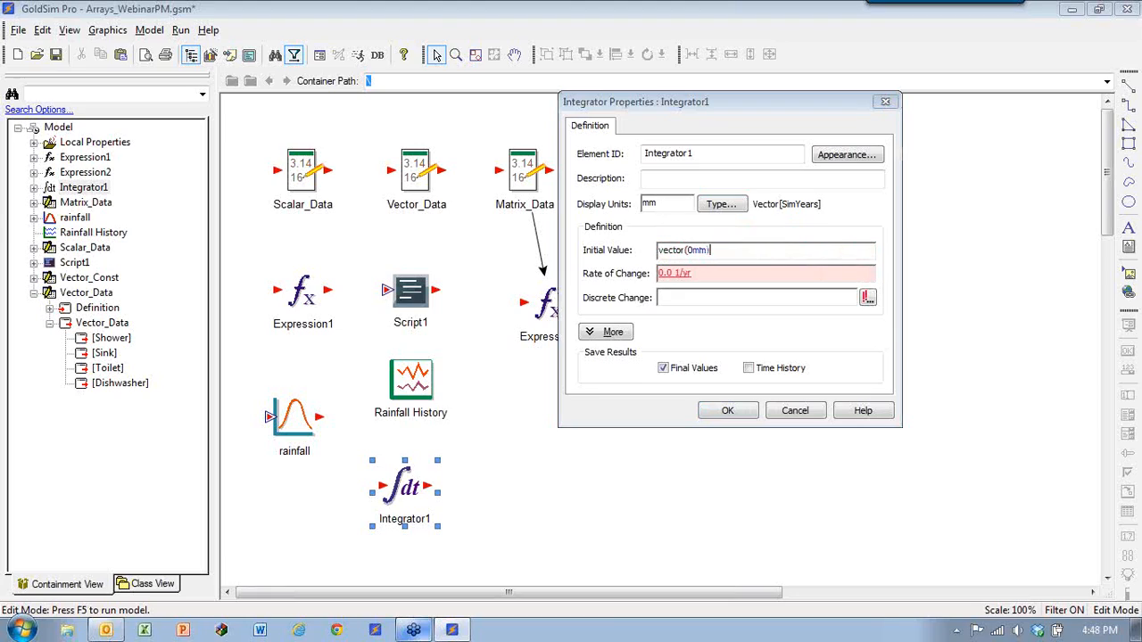
Step: Set Integrator1's rate of change to vector(if(row = eyear + 1, rainfall, 0 mm/d))
{"action": "left_click_drag", "start_coordinate": [717, 277], "coordinate": [625, 297]}
{"action": "type", "text": "vec"}
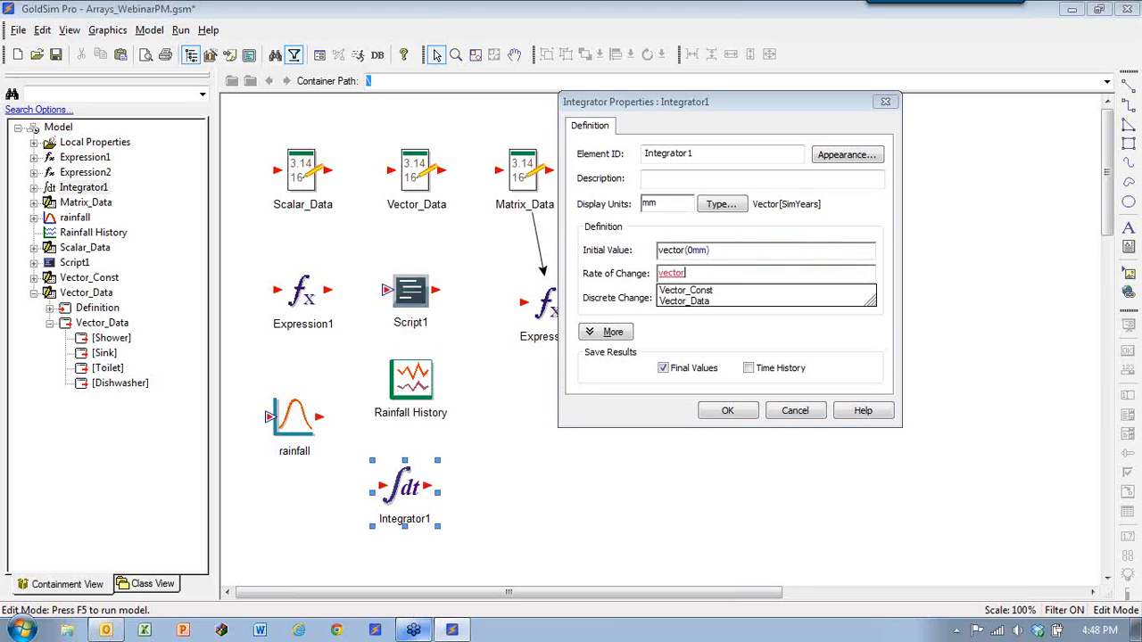
{"action": "type", "text": "tor"}
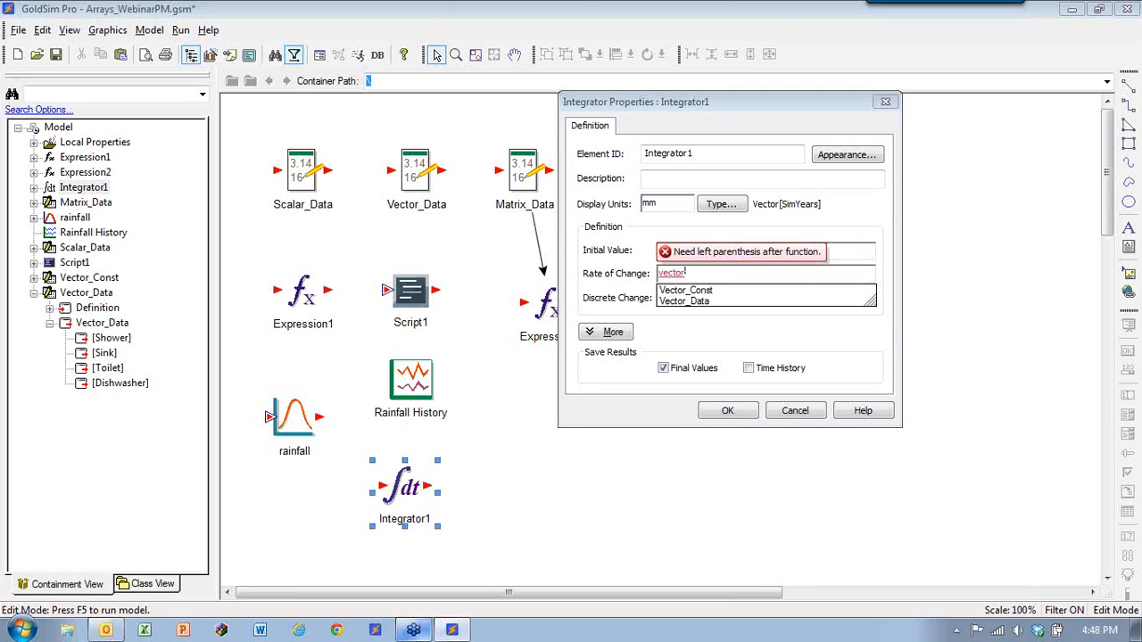
{"action": "type", "text": "("}
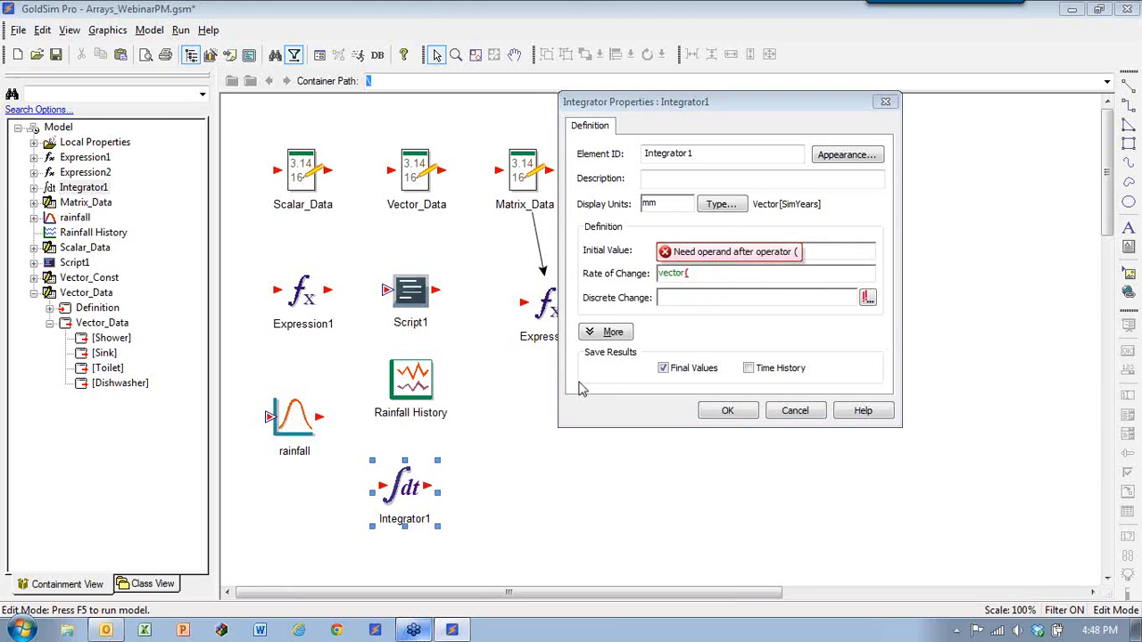
{"action": "type", "text": "if("}
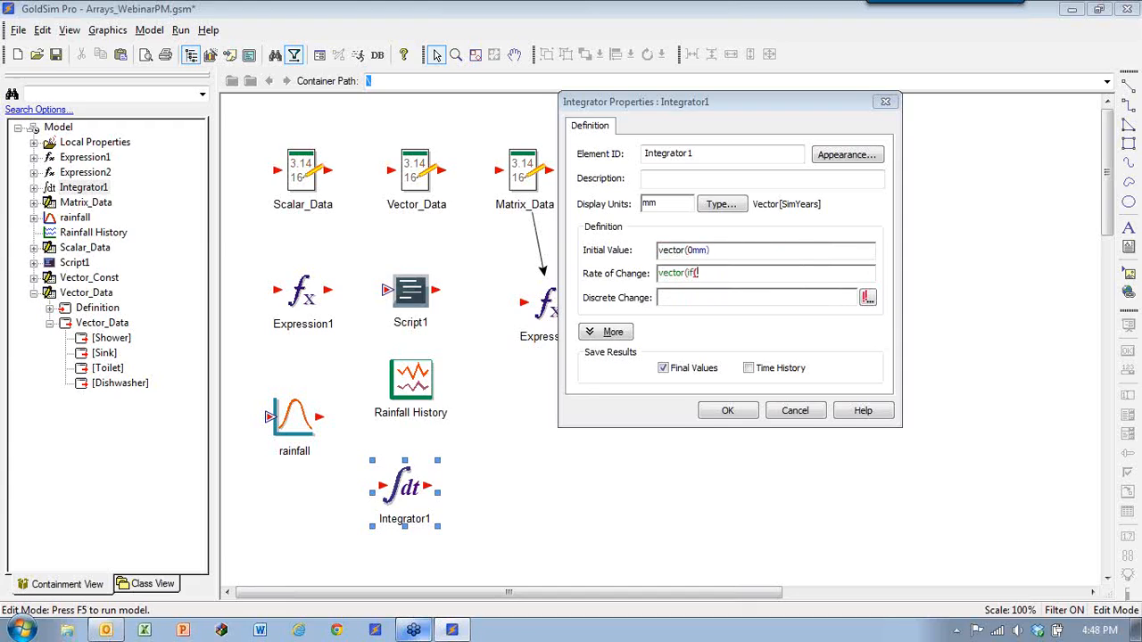
{"action": "type", "text": "row"}
{"action": "type", "text": " = "}
{"action": "type", "text": "ev"}
{"action": "type", "text": "rar"}
{"action": "key", "text": "BackSpace"}
{"action": "key", "text": "BackSpace"}
{"action": "type", "text": "a"}
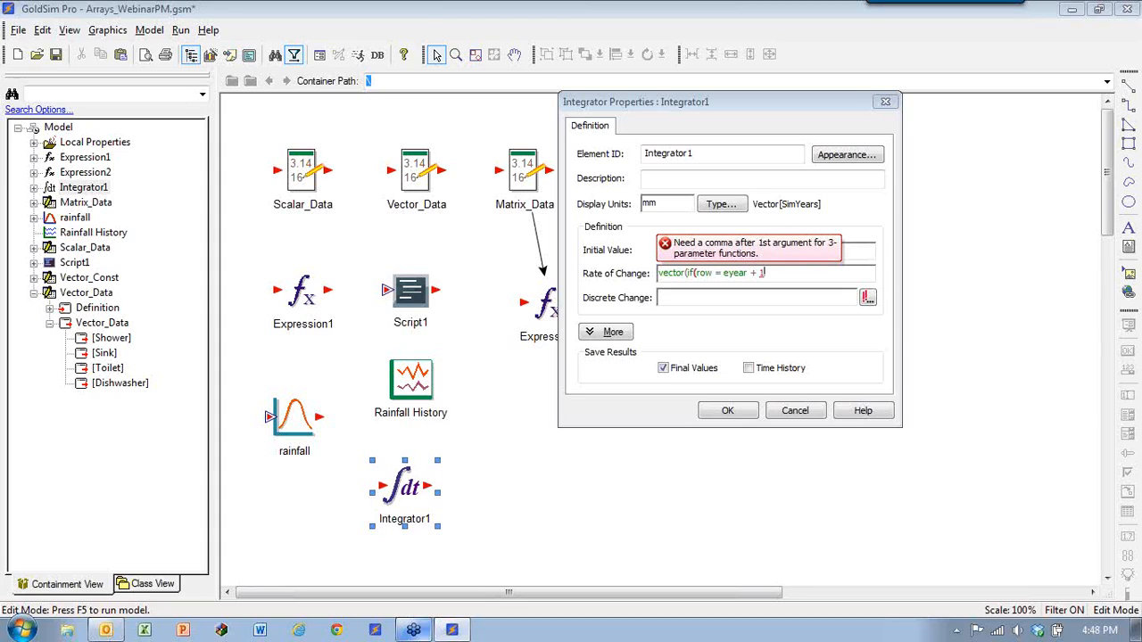
{"action": "type", "text": ","}
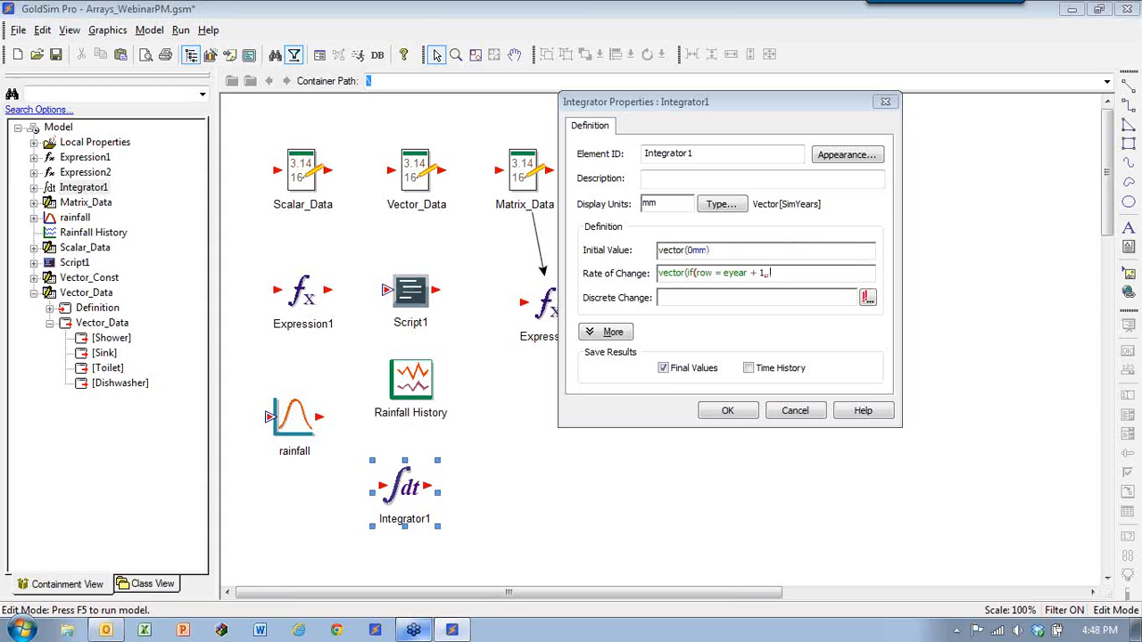
{"action": "type", "text": " rainfall"}
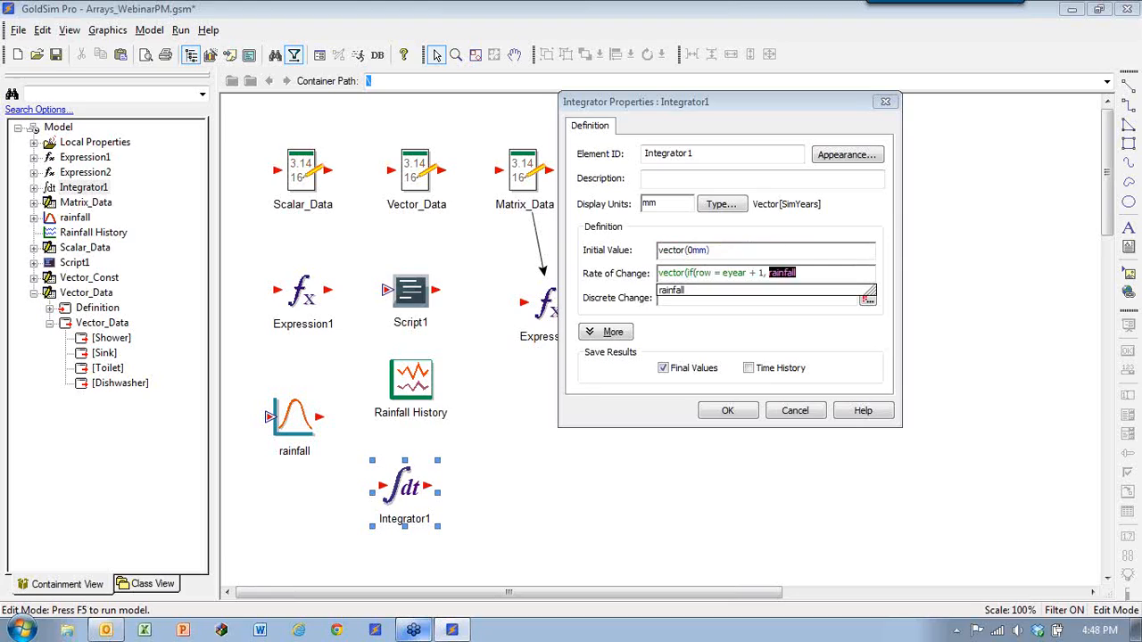
{"action": "type", "text": ", 0 m"}
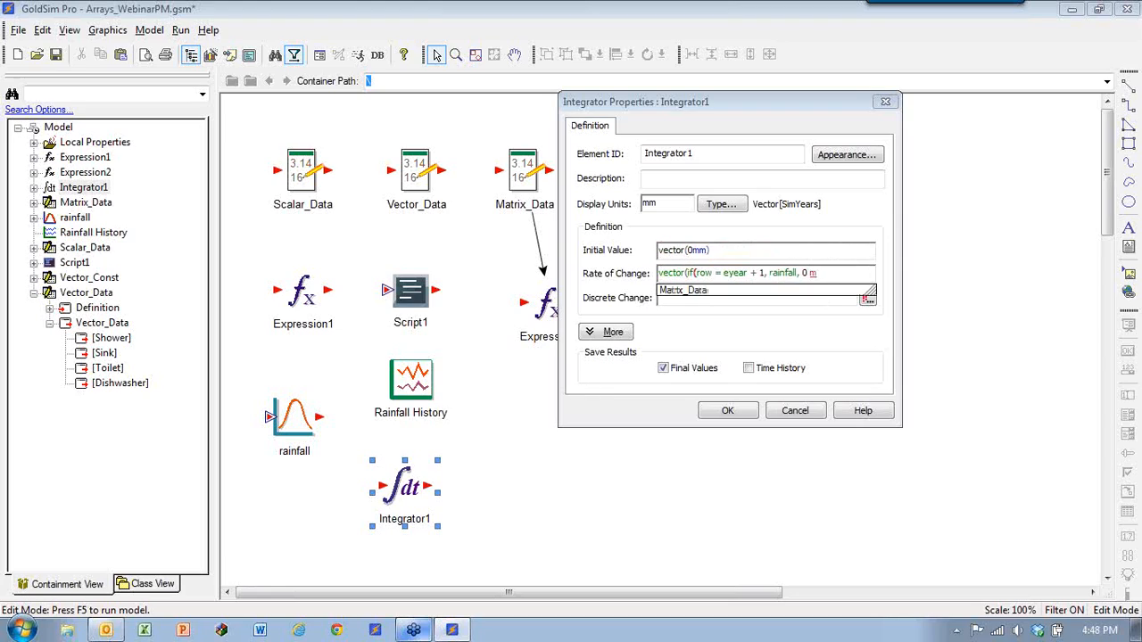
{"action": "type", "text": "m/d))"}
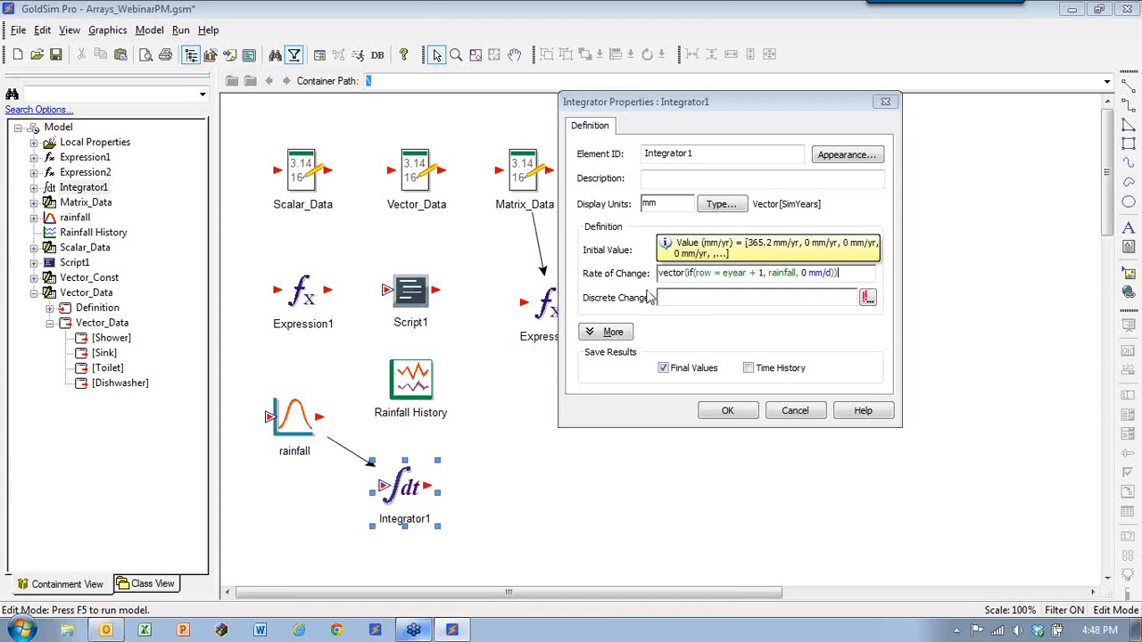
Step: Review the row condition and rainfall term in the rate of change formula and accept Integrator1's properties
{"action": "left_click", "coordinate": [691, 273]}
{"action": "left_click_drag", "start_coordinate": [770, 274], "coordinate": [800, 278]}
{"action": "double_click", "coordinate": [715, 273]}
{"action": "double_click", "coordinate": [703, 273]}
{"action": "left_click", "coordinate": [753, 416]}
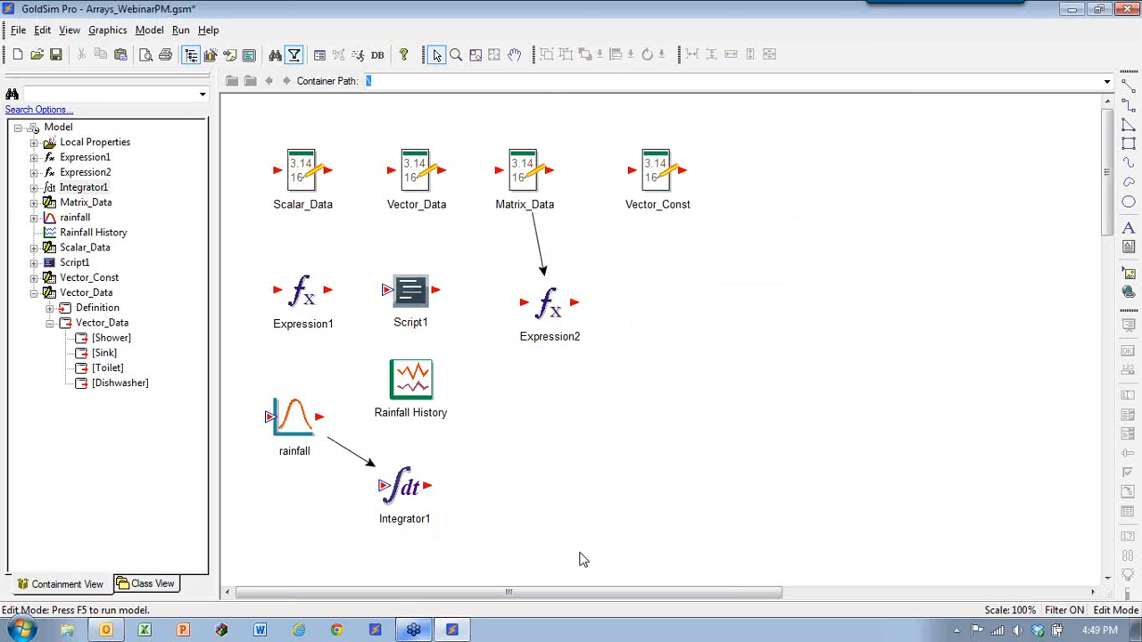
Step: Run the model and inspect Integrator1's array result chart and its definition
{"action": "key", "text": "F5"}
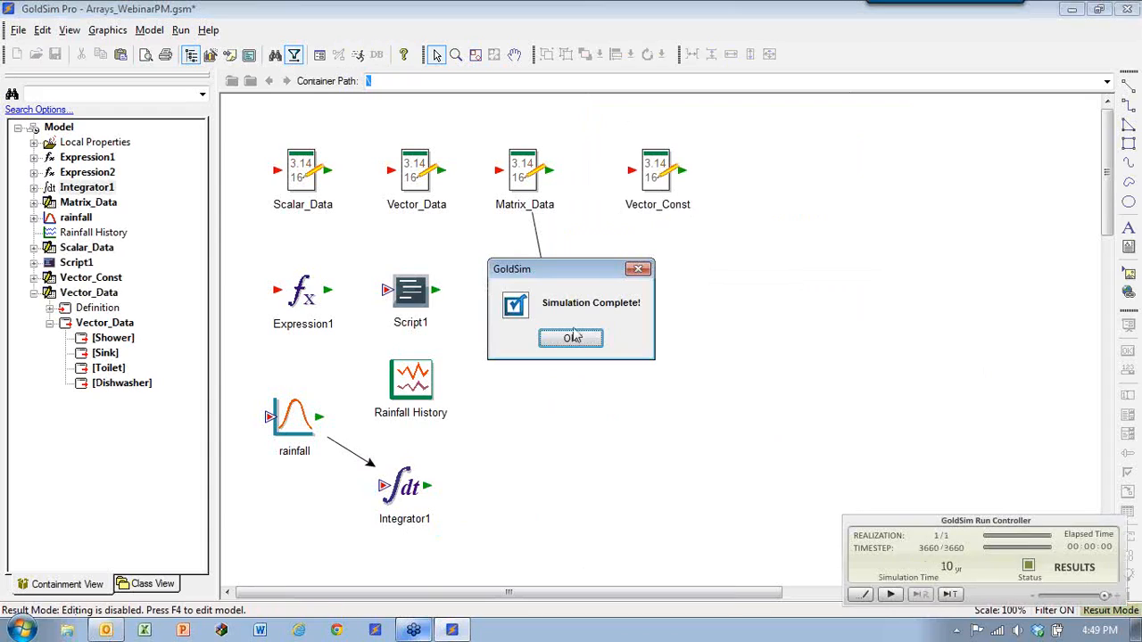
{"action": "left_click", "coordinate": [580, 338]}
{"action": "right_click", "coordinate": [393, 473]}
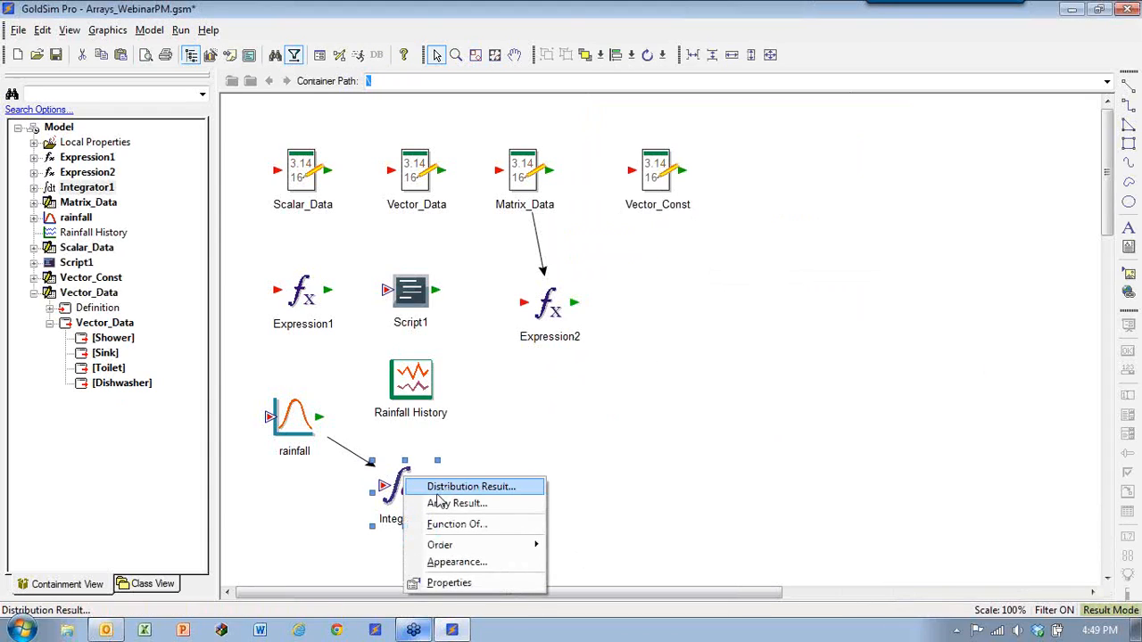
{"action": "left_click", "coordinate": [451, 505]}
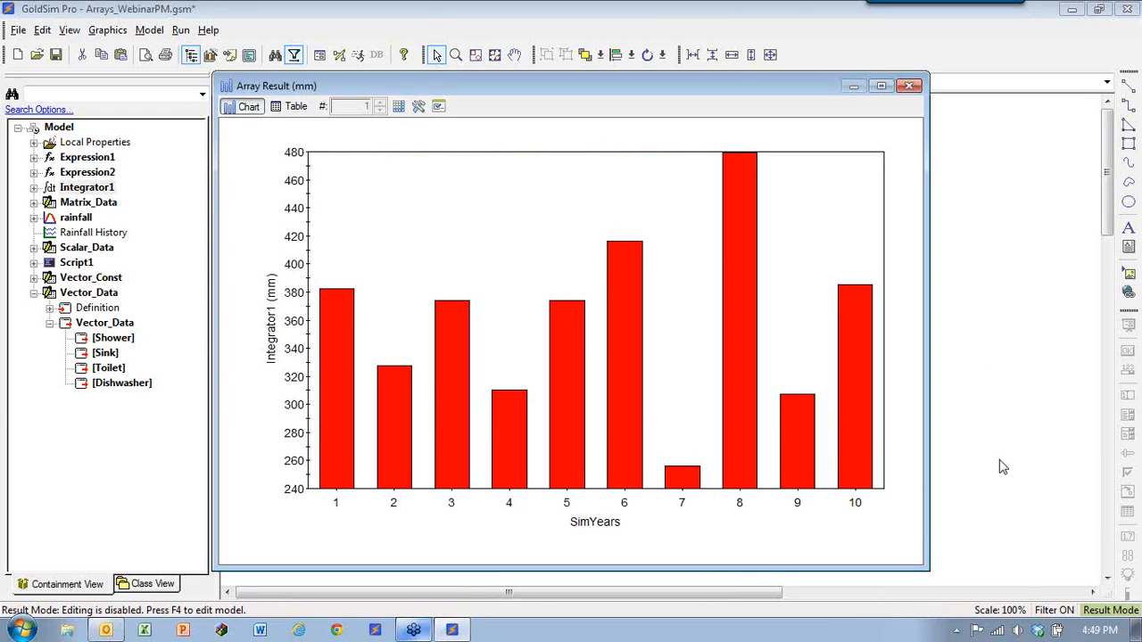
{"action": "left_click", "coordinate": [909, 86]}
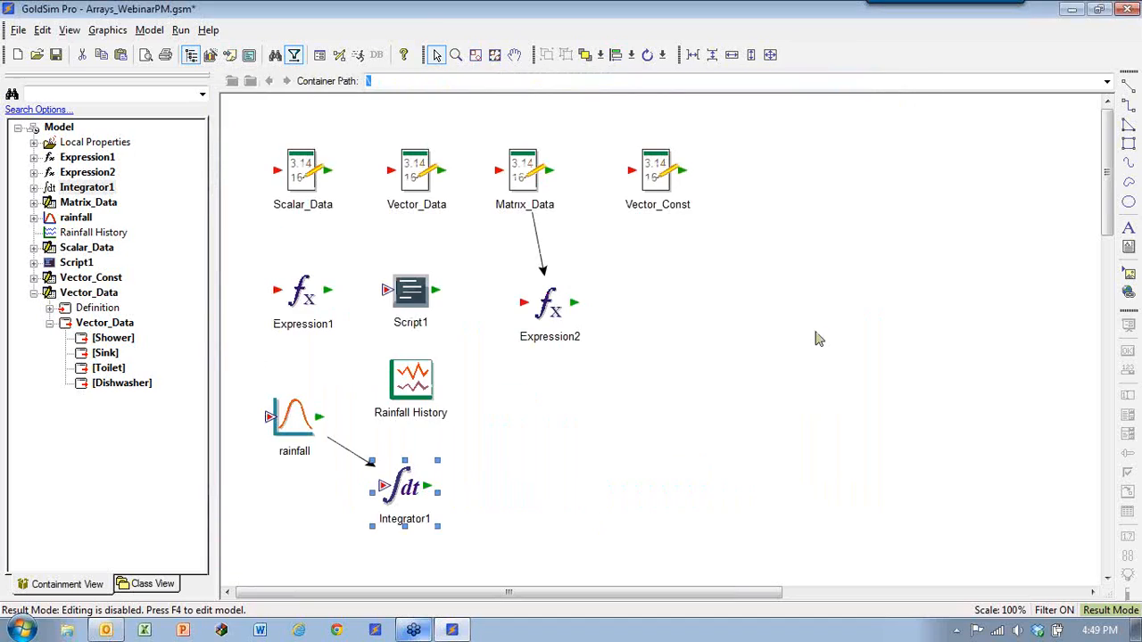
{"action": "double_click", "coordinate": [406, 484]}
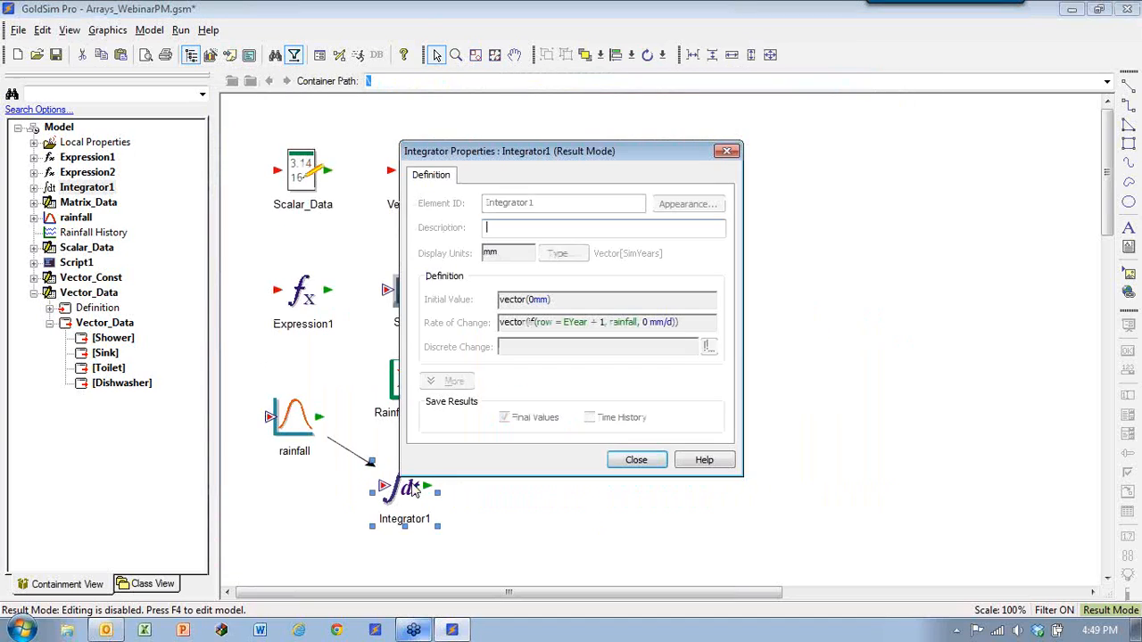
{"action": "left_click", "coordinate": [635, 458]}
Step: Insert an Array Result element beside Integrator1 and link it to the Integrator1 output
{"action": "right_click", "coordinate": [523, 476]}
{"action": "mouse_move", "coordinate": [553, 485]}
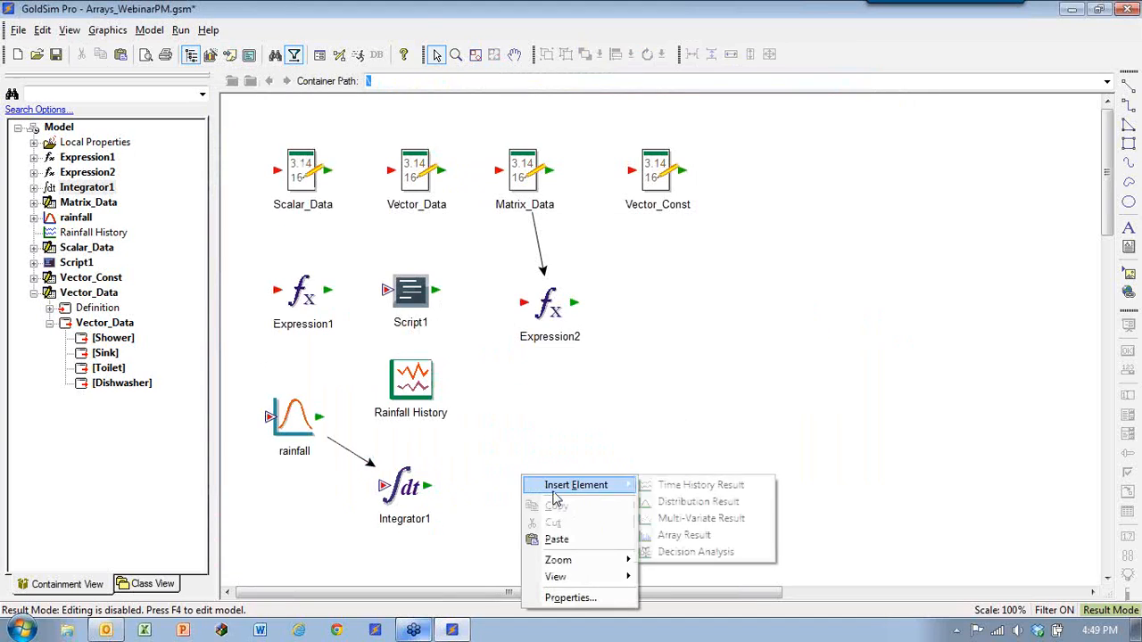
{"action": "left_click", "coordinate": [682, 536]}
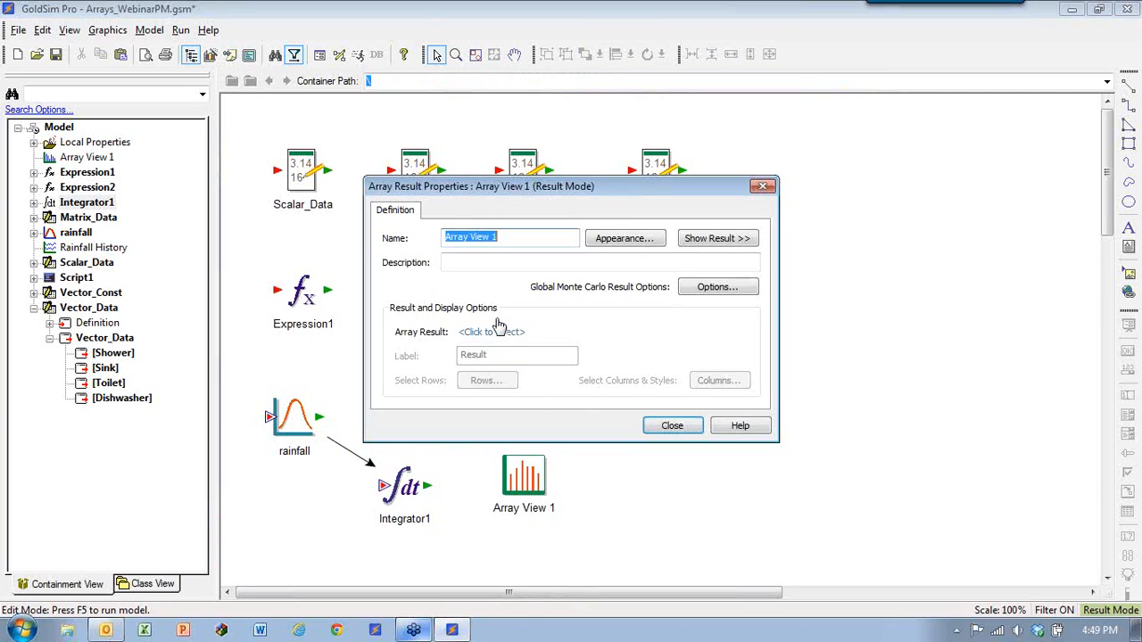
{"action": "left_click", "coordinate": [496, 332]}
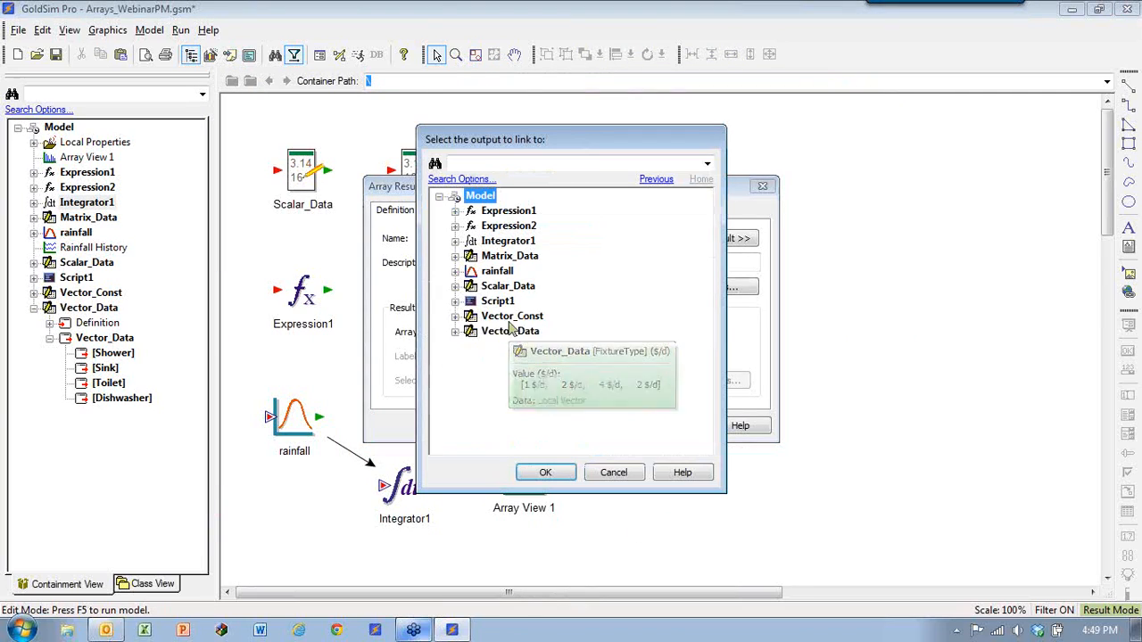
{"action": "double_click", "coordinate": [507, 241]}
{"action": "left_click", "coordinate": [671, 426]}
Step: Display the Array View 1 chart and the Rainfall History chart in separate windows
{"action": "double_click", "coordinate": [523, 479]}
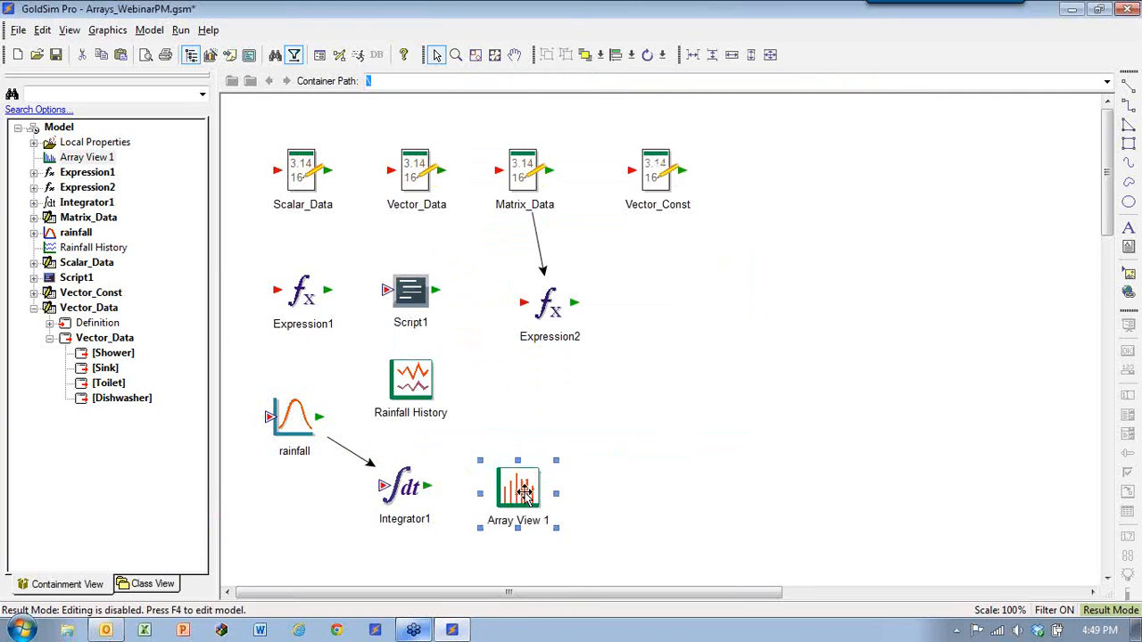
{"action": "left_click_drag", "start_coordinate": [671, 86], "coordinate": [868, 184]}
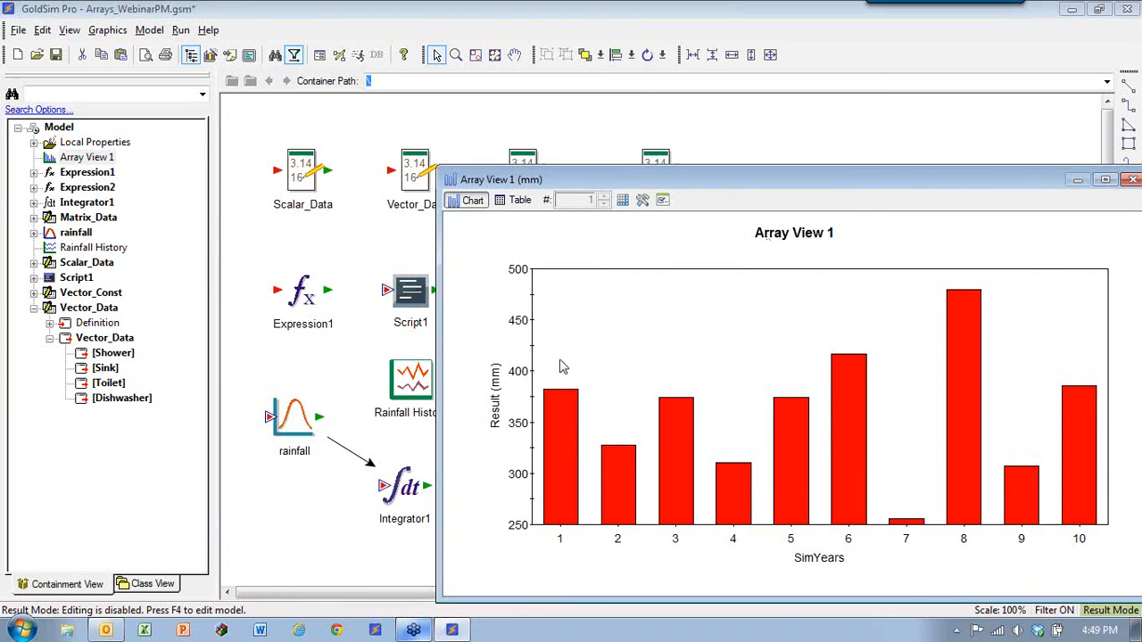
{"action": "double_click", "coordinate": [410, 375]}
{"action": "left_click_drag", "start_coordinate": [592, 90], "coordinate": [383, 20]}
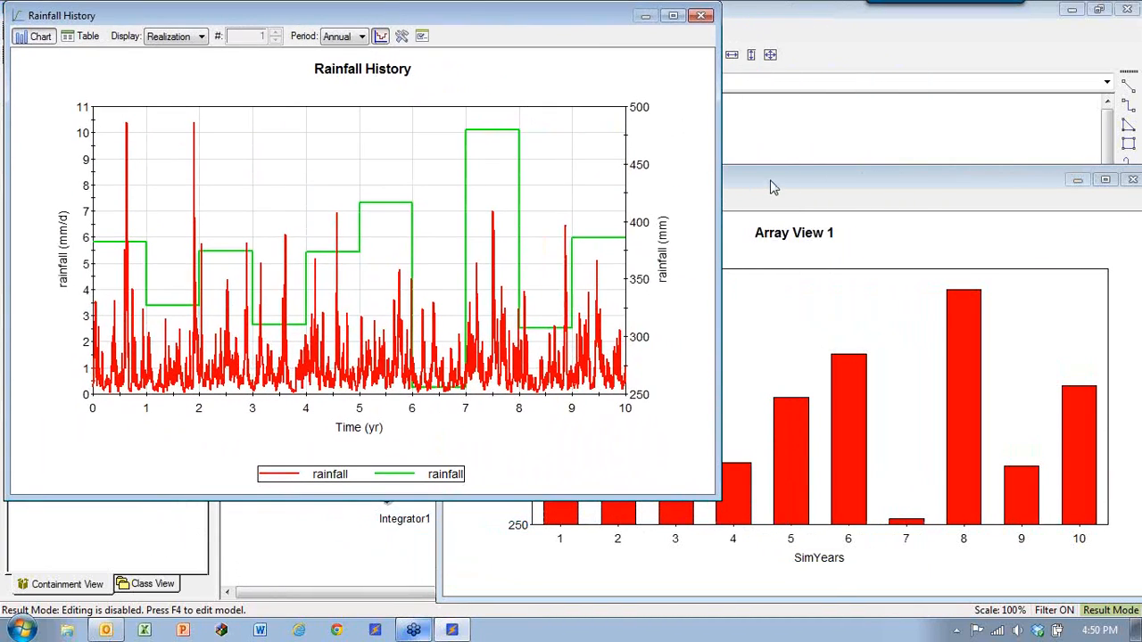
Step: Reduce the height of the Rainfall History chart window and place the Array View 1 chart beneath it for comparison
{"action": "left_click", "coordinate": [622, 510]}
{"action": "left_click", "coordinate": [340, 444]}
{"action": "left_click_drag", "start_coordinate": [470, 497], "coordinate": [508, 348]}
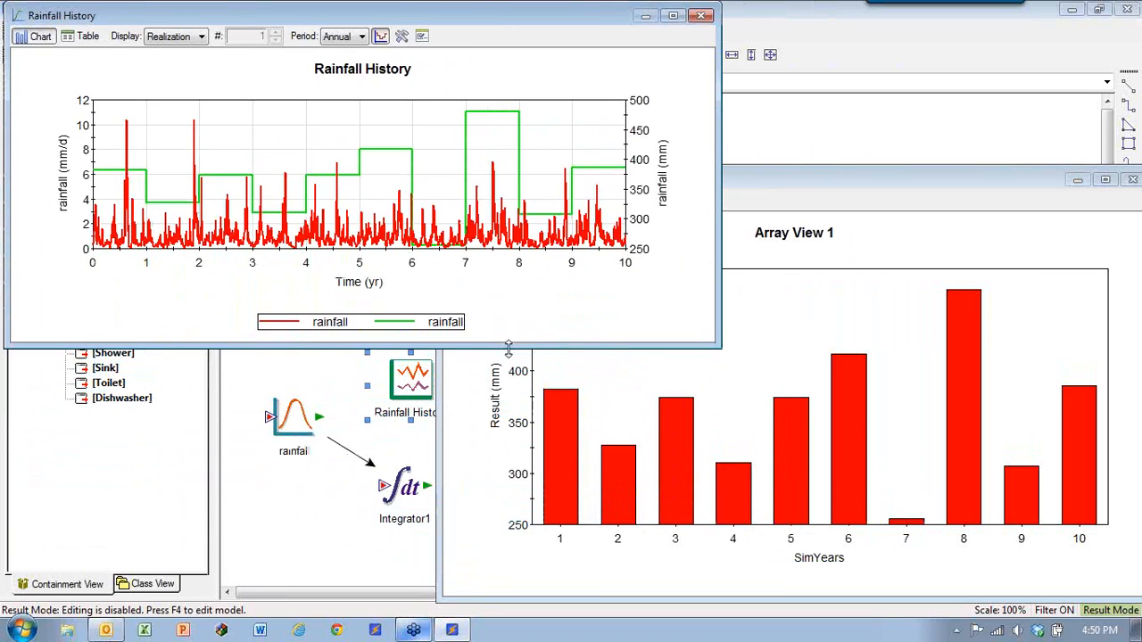
{"action": "left_click_drag", "start_coordinate": [581, 19], "coordinate": [623, 20]}
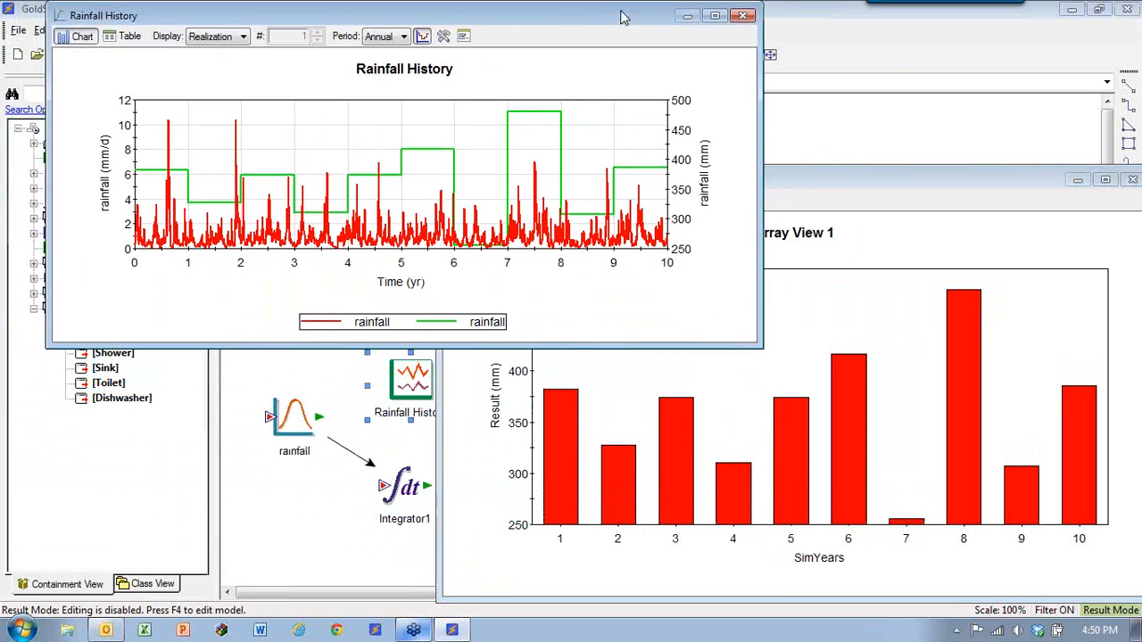
{"action": "left_click", "coordinate": [789, 172]}
{"action": "left_click_drag", "start_coordinate": [789, 171], "coordinate": [536, 257]}
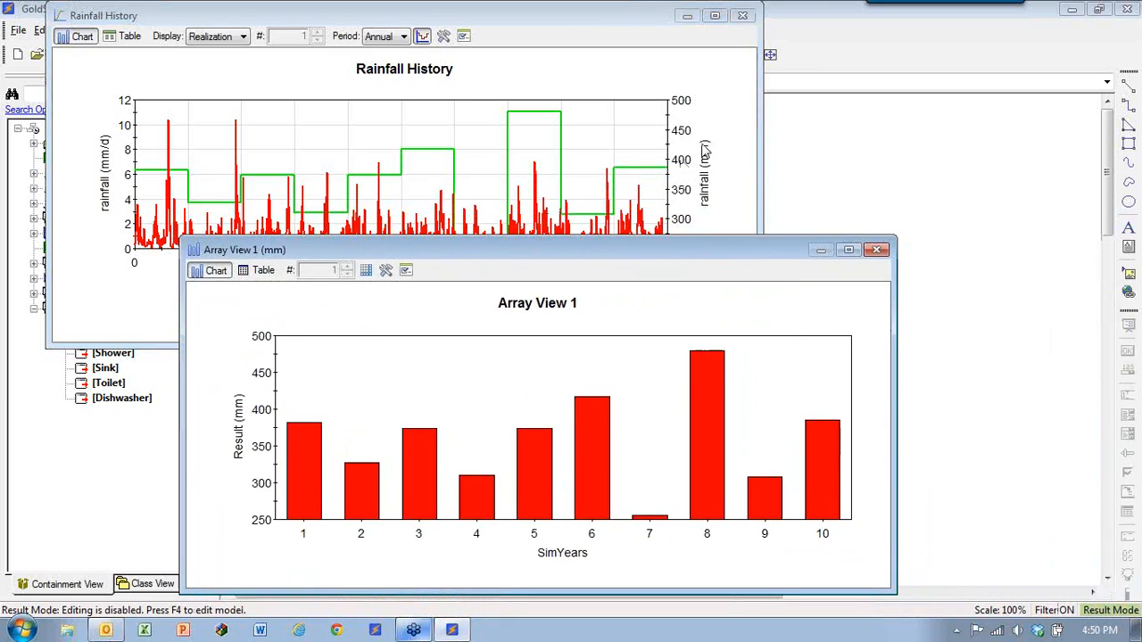
Step: Compare the annual rainfall steps in Rainfall History with the Array View 1 bars and close the Array View 1 chart
{"action": "left_click", "coordinate": [646, 7]}
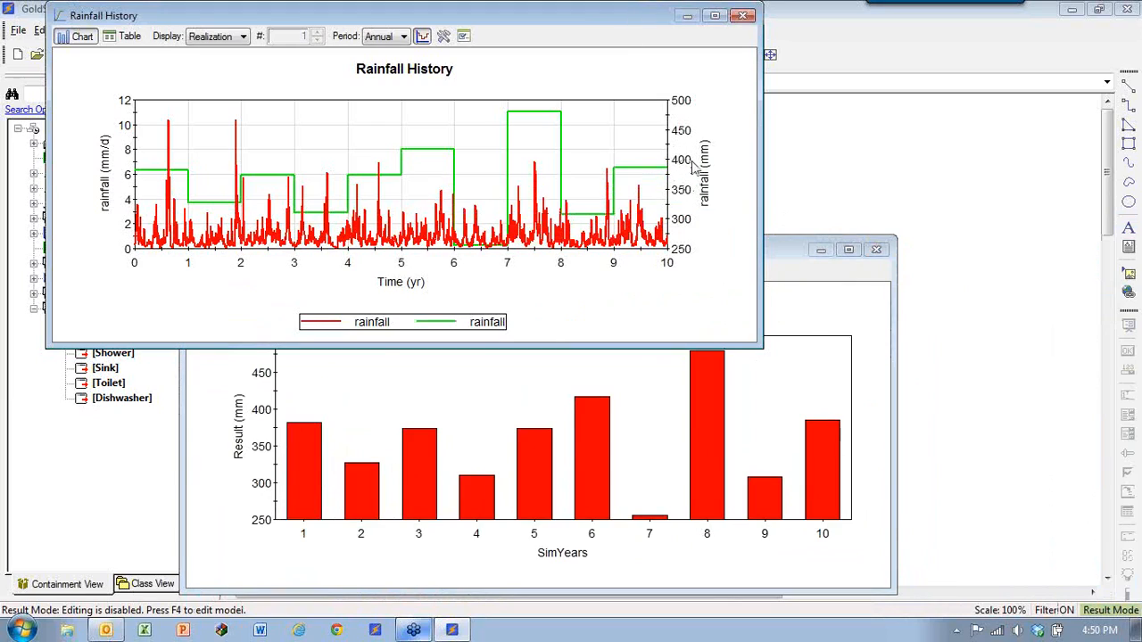
{"action": "left_click", "coordinate": [779, 253]}
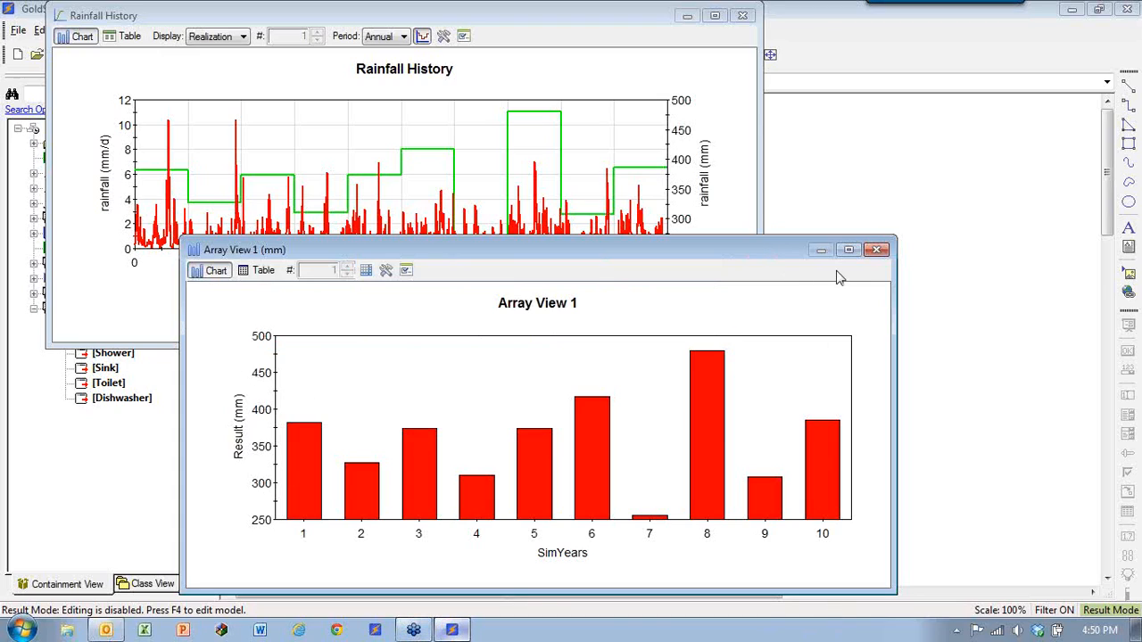
{"action": "left_click", "coordinate": [879, 251]}
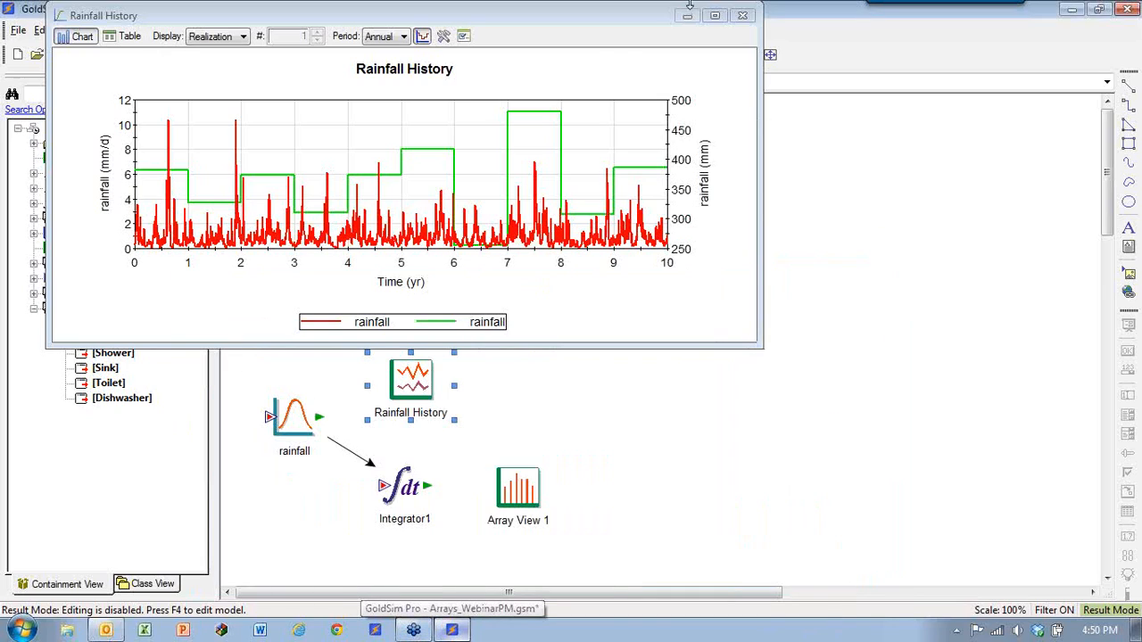
Step: Close the Rainfall History chart, shift Array View 1 up and away from Integrator1, and return the model to edit mode
{"action": "left_click", "coordinate": [743, 15]}
{"action": "left_click_drag", "start_coordinate": [519, 487], "coordinate": [577, 430]}
{"action": "key", "text": "F4"}
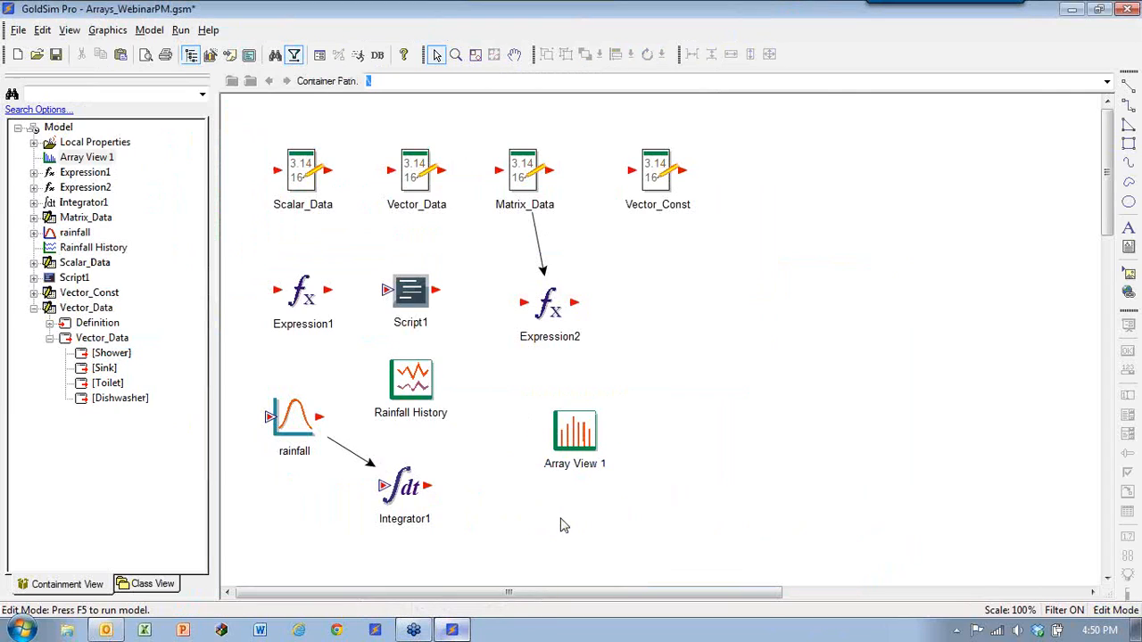
Step: Insert an Expression element below Array View 1 and set its display units to mm
{"action": "right_click", "coordinate": [536, 521]}
{"action": "mouse_move", "coordinate": [597, 389]}
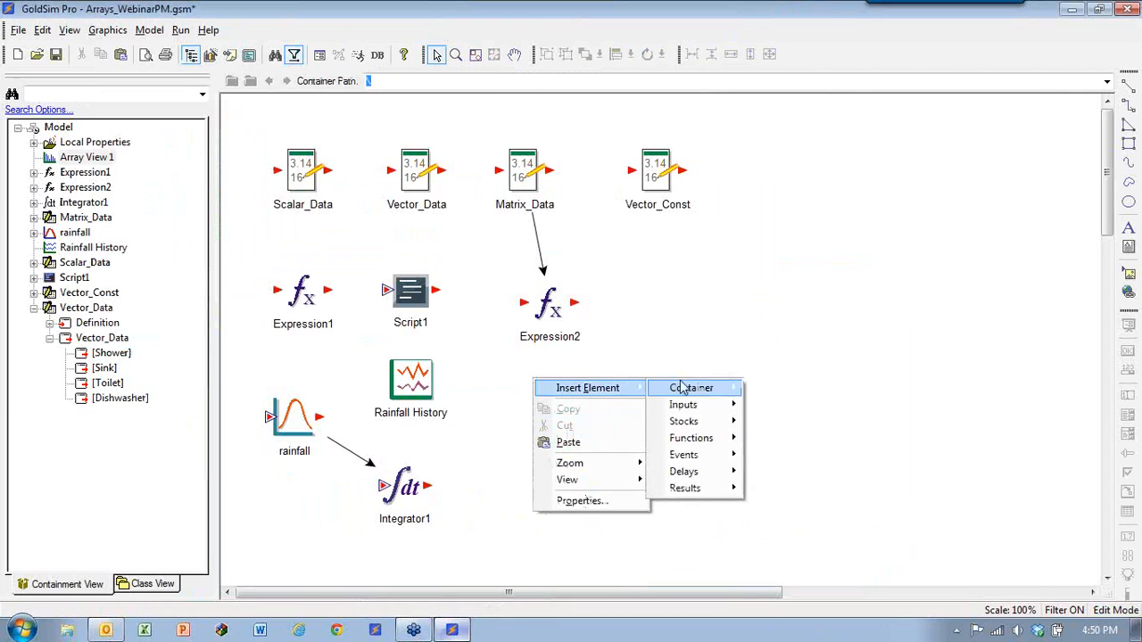
{"action": "mouse_move", "coordinate": [729, 449]}
{"action": "left_click", "coordinate": [803, 161]}
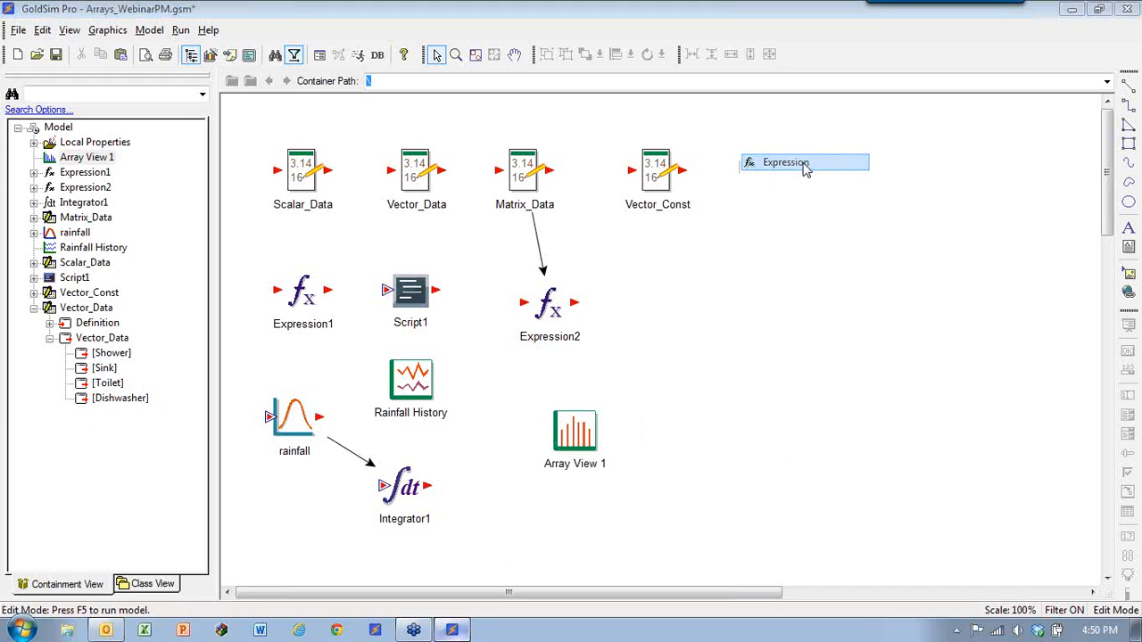
{"action": "left_click", "coordinate": [506, 284]}
{"action": "type", "text": "m"}
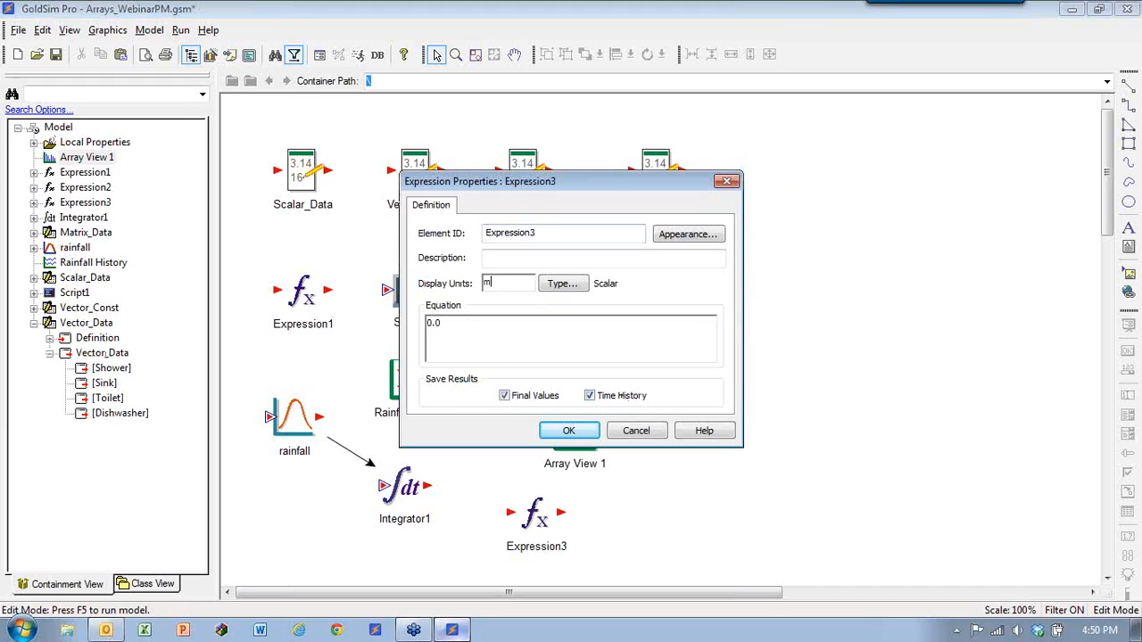
{"action": "type", "text": "m"}
{"action": "key", "text": "Tab"}
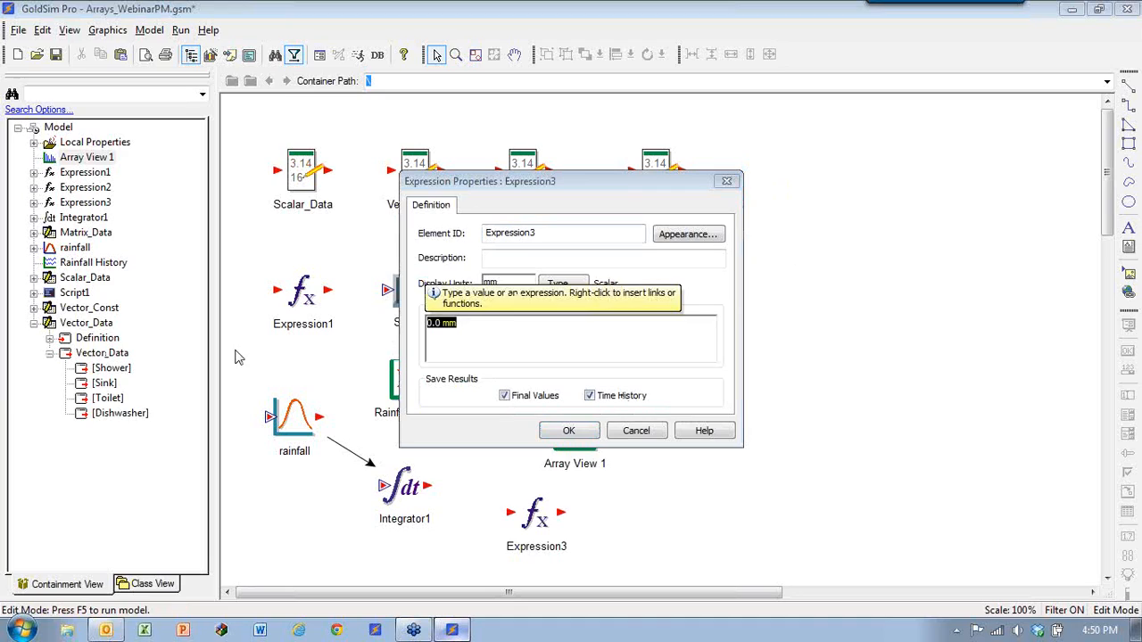
Step: Define the new expression's equation as meanv(Integrator1) and accept its properties
{"action": "type", "text": "I"}
{"action": "key", "text": "Return"}
{"action": "key", "text": "BackSpace"}
{"action": "key", "text": "BackSpace"}
{"action": "key", "text": "BackSpace"}
{"action": "key", "text": "BackSpace"}
{"action": "key", "text": "BackSpace"}
{"action": "key", "text": "BackSpace"}
{"action": "key", "text": "BackSpace"}
{"action": "key", "text": "BackSpace"}
{"action": "key", "text": "BackSpace"}
{"action": "key", "text": "BackSpace"}
{"action": "key", "text": "BackSpace"}
{"action": "type", "text": "meanv(I"}
{"action": "key", "text": "Return"}
{"action": "type", "text": ")"}
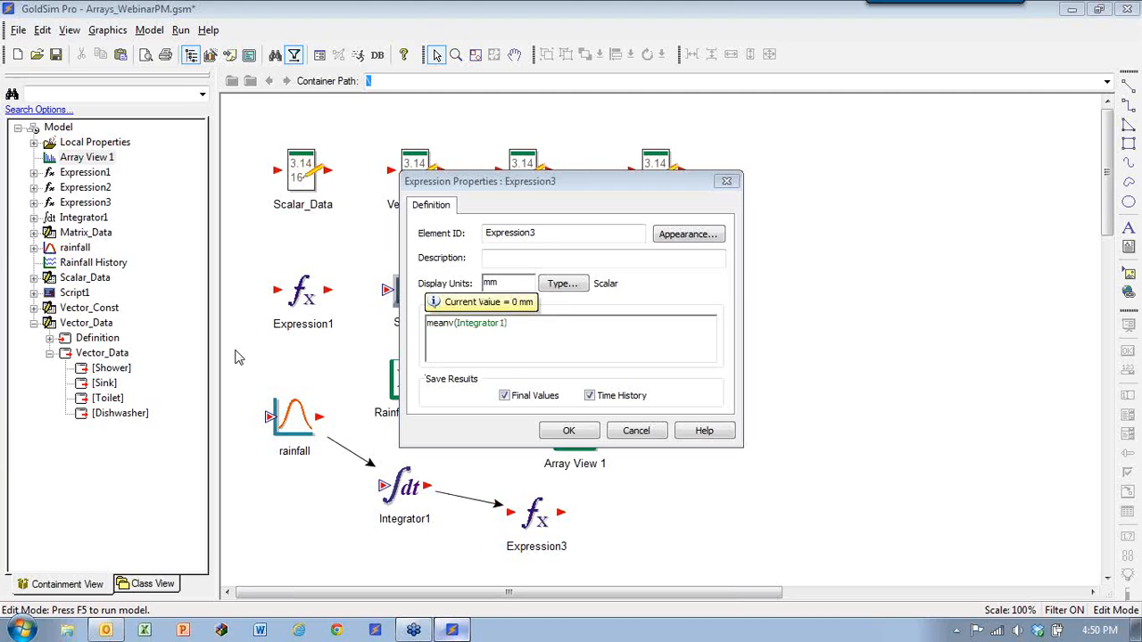
{"action": "left_click", "coordinate": [566, 431]}
Step: Line up Expression3 beside Integrator1 with Array View 1 above it, and run the model
{"action": "left_click_drag", "start_coordinate": [574, 432], "coordinate": [587, 406]}
{"action": "left_click_drag", "start_coordinate": [536, 513], "coordinate": [511, 484]}
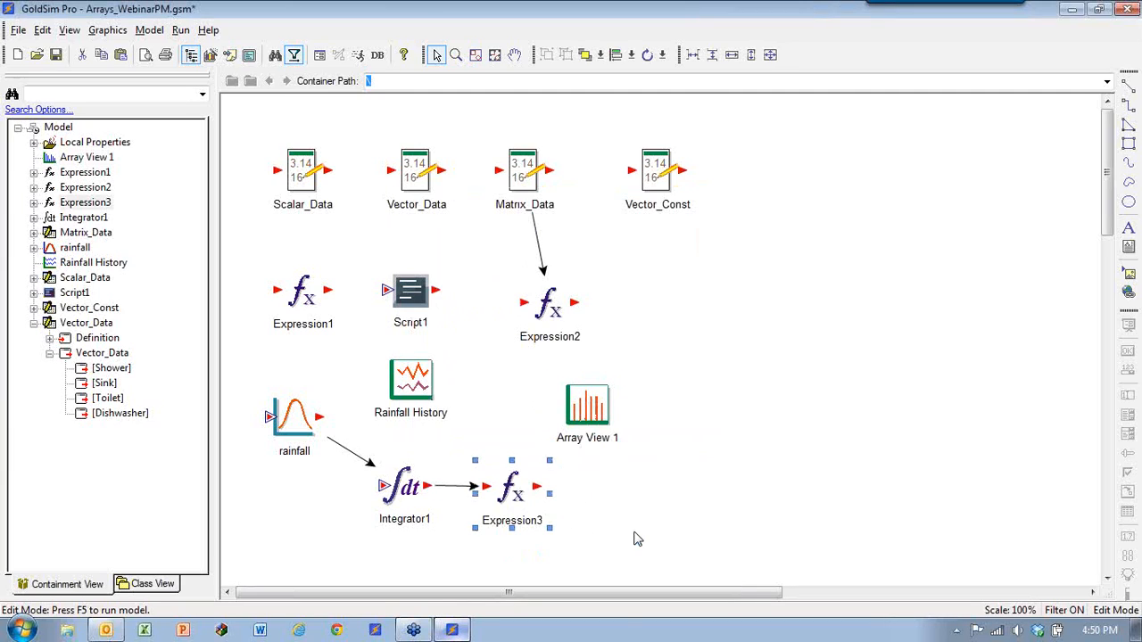
{"action": "key", "text": "F5"}
{"action": "left_click", "coordinate": [575, 370]}
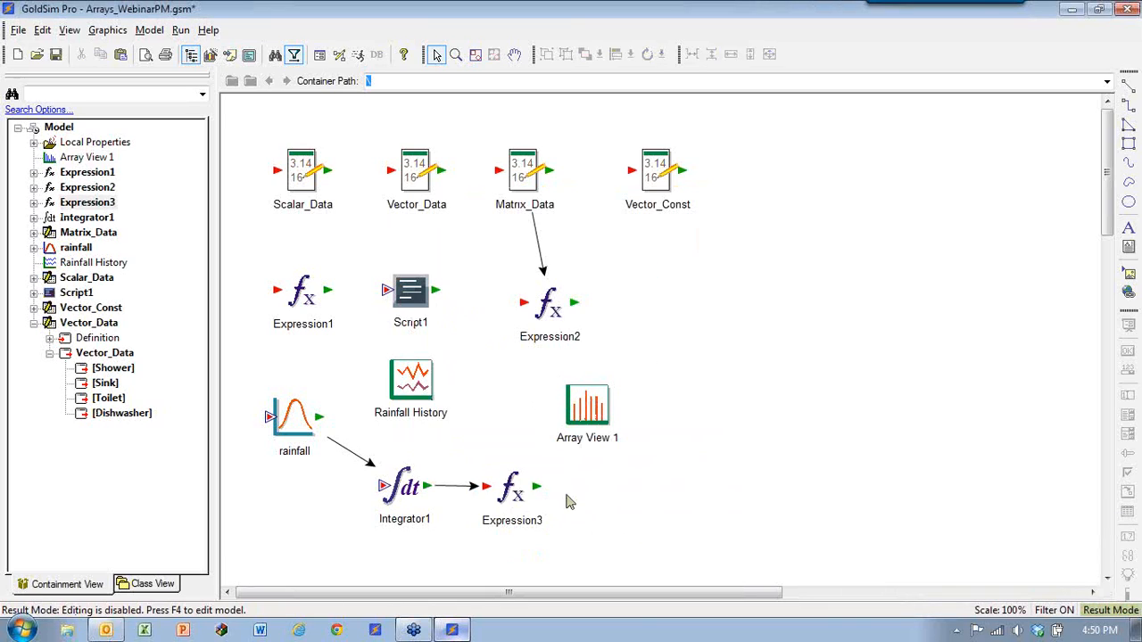
Step: Return the model to edit mode and move the rainfall element in line with Integrator1 and Expression3
{"action": "mouse_move", "coordinate": [515, 490]}
{"action": "key", "text": "F4"}
{"action": "key", "text": "Return"}
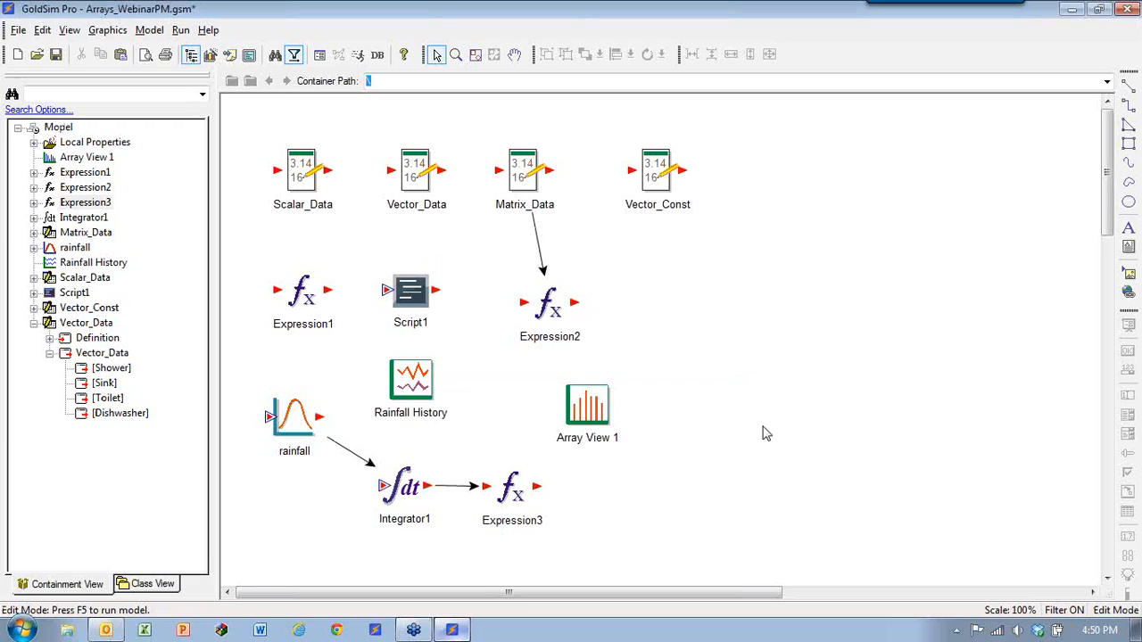
{"action": "left_click_drag", "start_coordinate": [295, 421], "coordinate": [297, 489]}
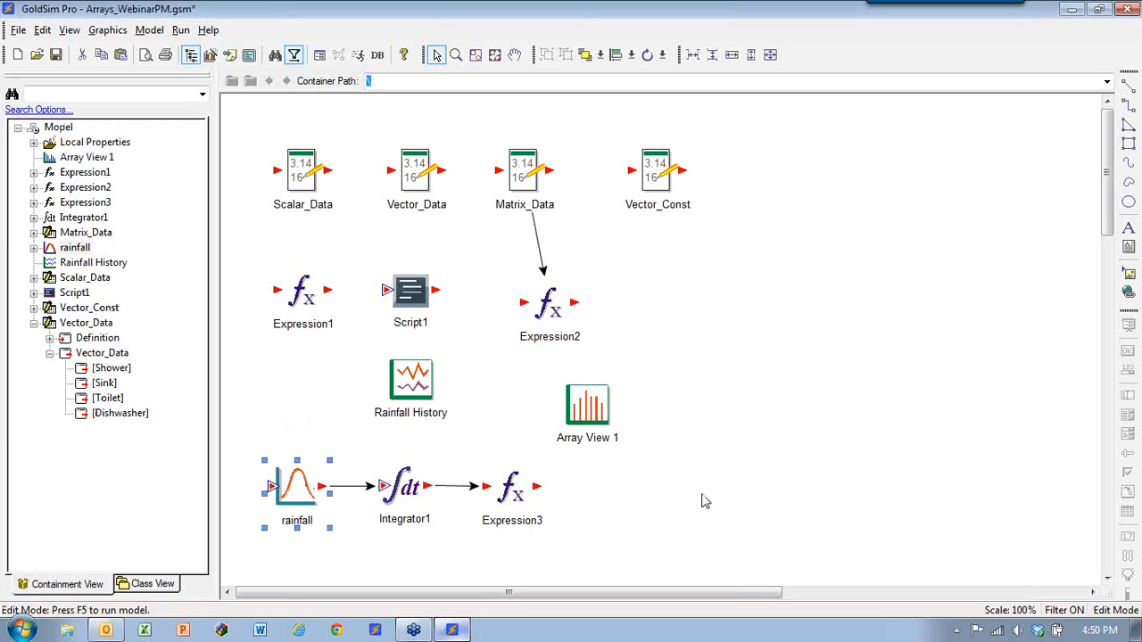
{"action": "right_click", "coordinate": [741, 416]}
{"action": "mouse_move", "coordinate": [793, 423]}
{"action": "mouse_move", "coordinate": [896, 424]}
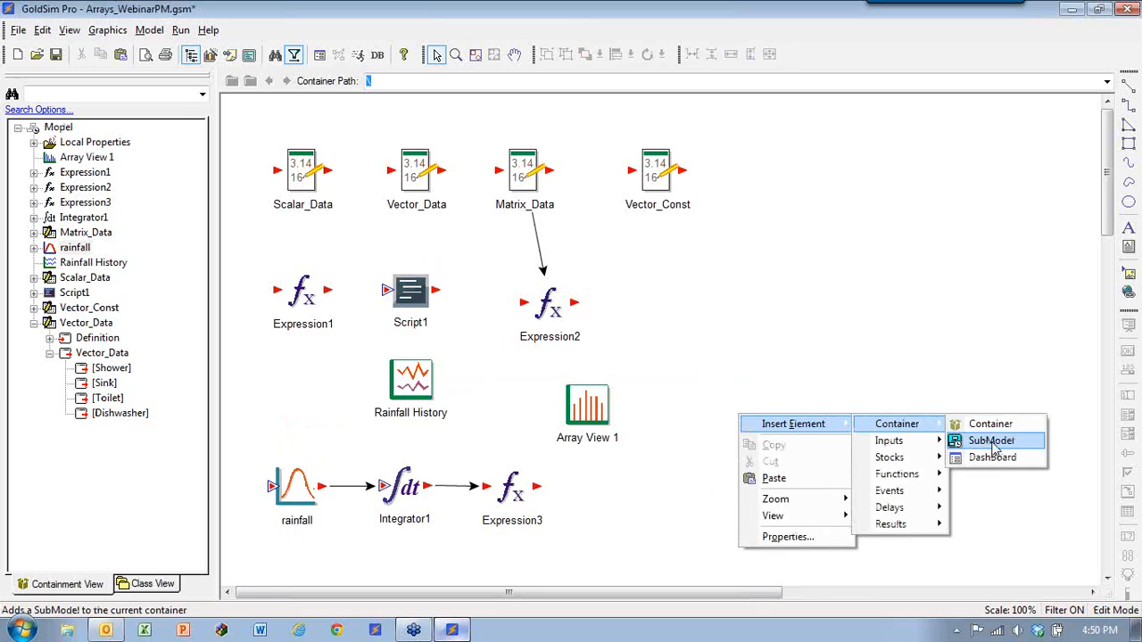
{"action": "left_click", "coordinate": [928, 313]}
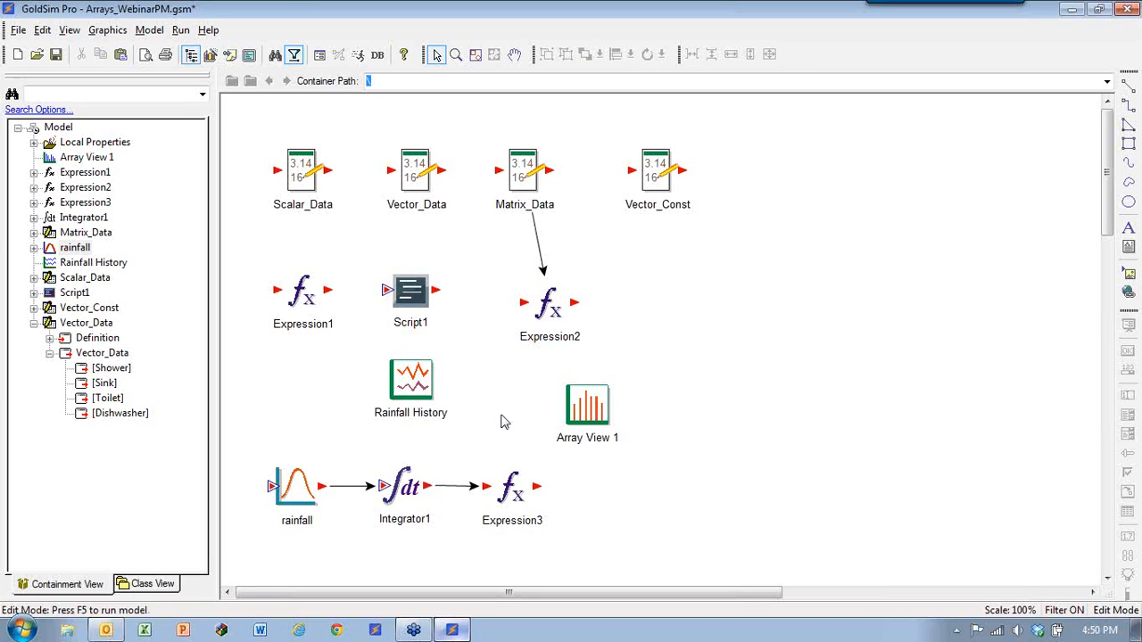
Step: Insert a SubModel element in the empty area beyond Expression3 and Array View 1
{"action": "right_click", "coordinate": [709, 457]}
{"action": "mouse_move", "coordinate": [790, 464]}
{"action": "mouse_move", "coordinate": [892, 478]}
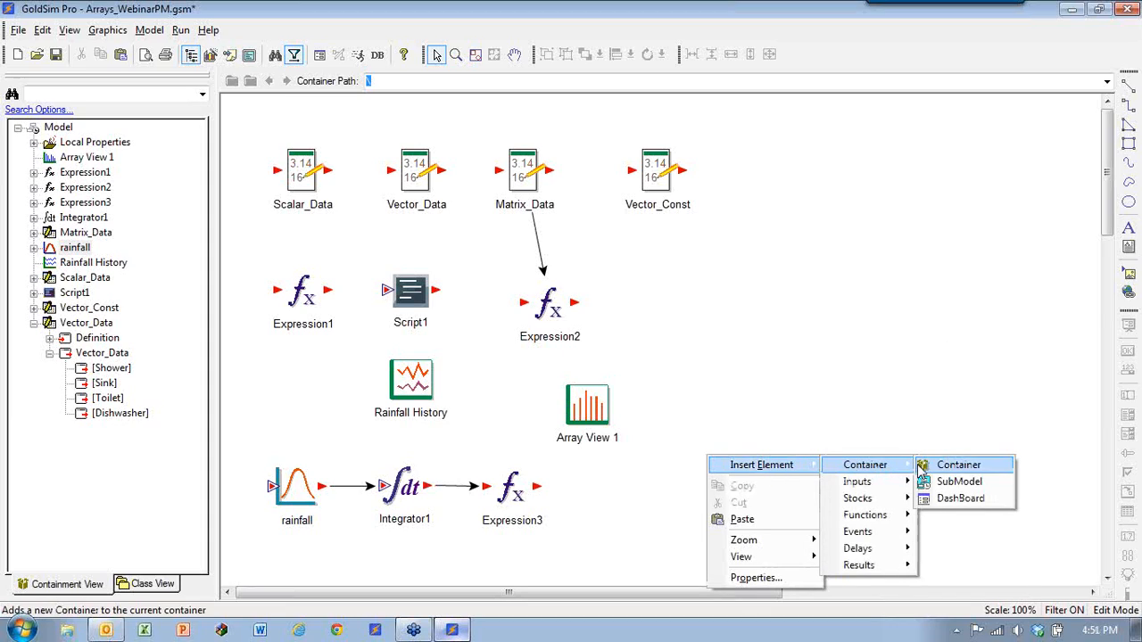
{"action": "left_click", "coordinate": [937, 482]}
{"action": "left_click", "coordinate": [694, 368]}
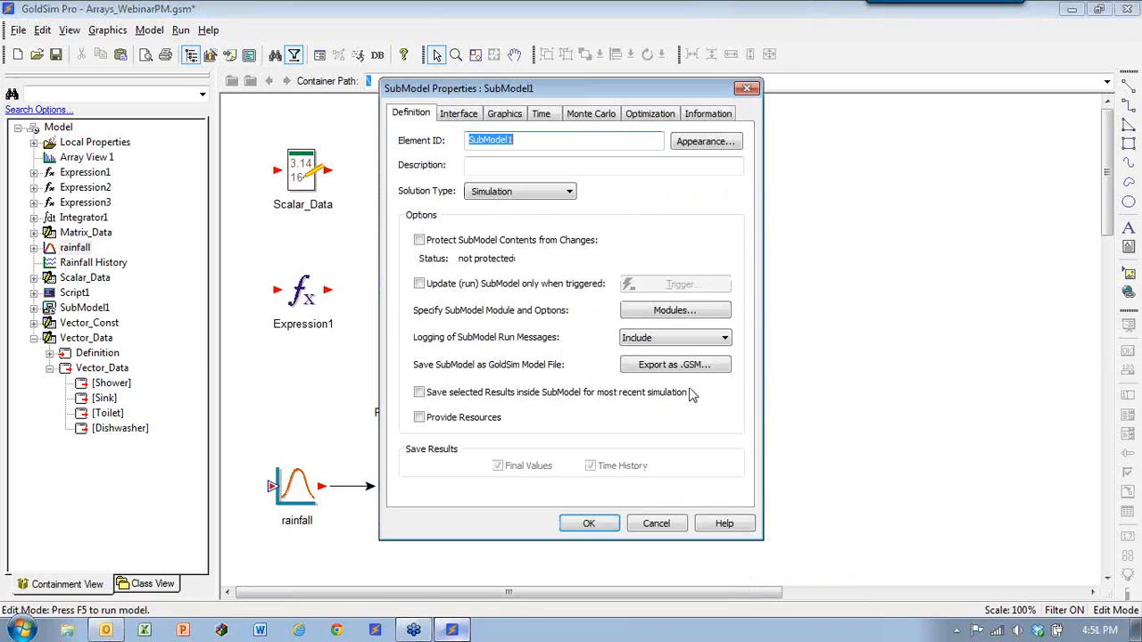
Step: Set the SubModel's duration to 10 yr with yr display units, keeping a user-specified basic step of 1 day
{"action": "left_click", "coordinate": [541, 114]}
{"action": "left_click", "coordinate": [526, 221]}
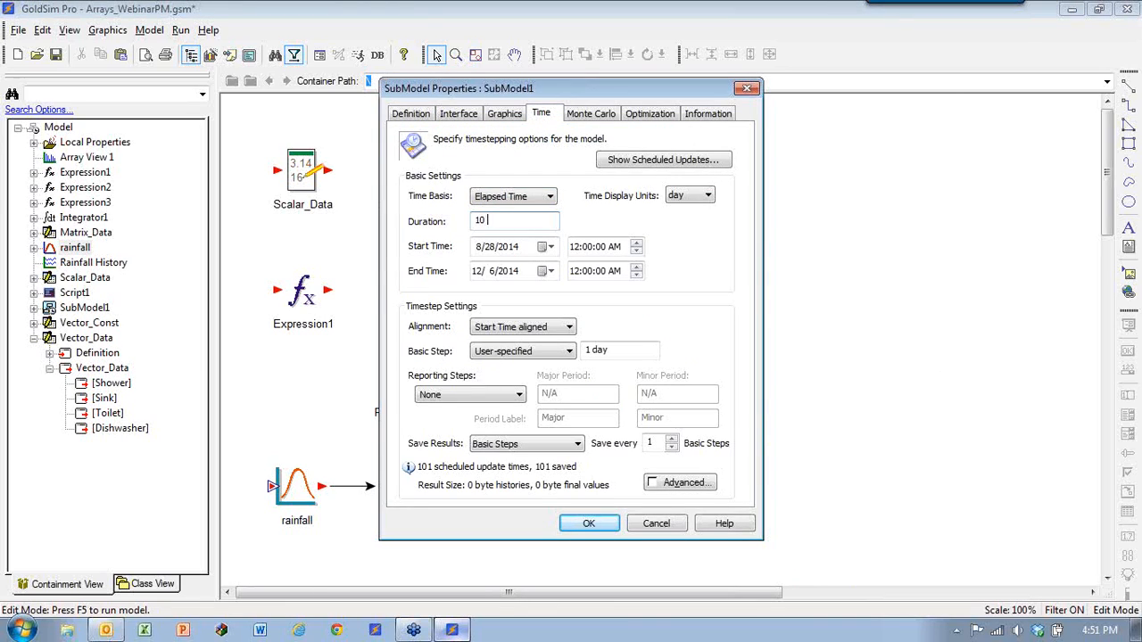
{"action": "left_click", "coordinate": [696, 196]}
{"action": "left_click", "coordinate": [689, 223]}
{"action": "left_click", "coordinate": [535, 351]}
{"action": "left_click", "coordinate": [509, 362]}
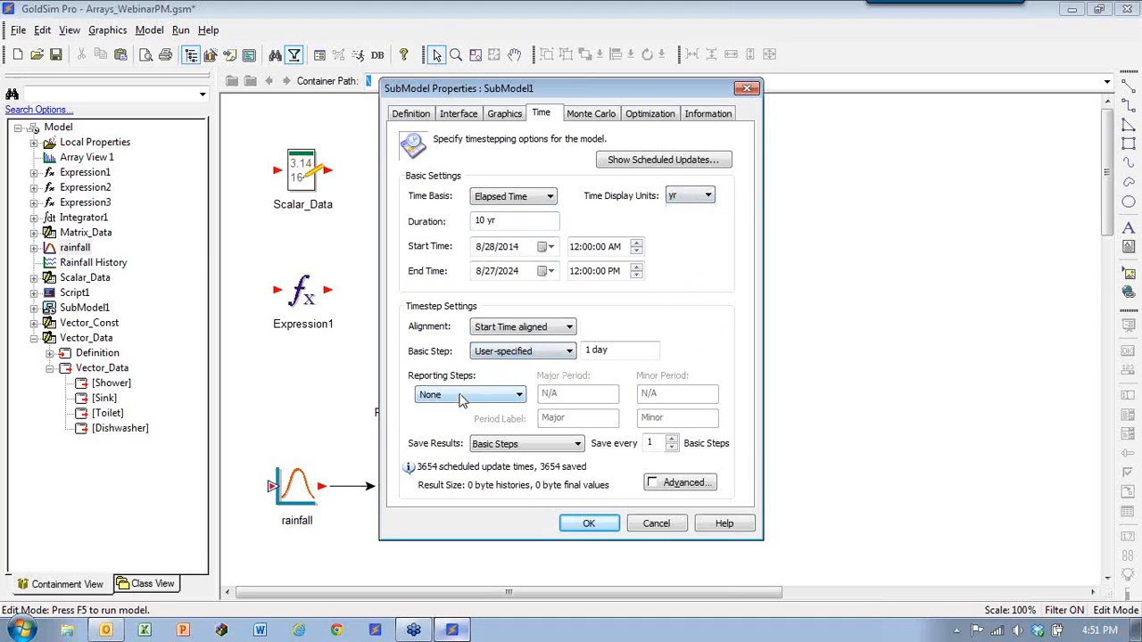
Step: Give the SubModel a 1 yr major reporting period only, save results at reporting and basic steps, and accept its properties
{"action": "left_click", "coordinate": [468, 395]}
{"action": "left_click", "coordinate": [469, 419]}
{"action": "left_click", "coordinate": [587, 396]}
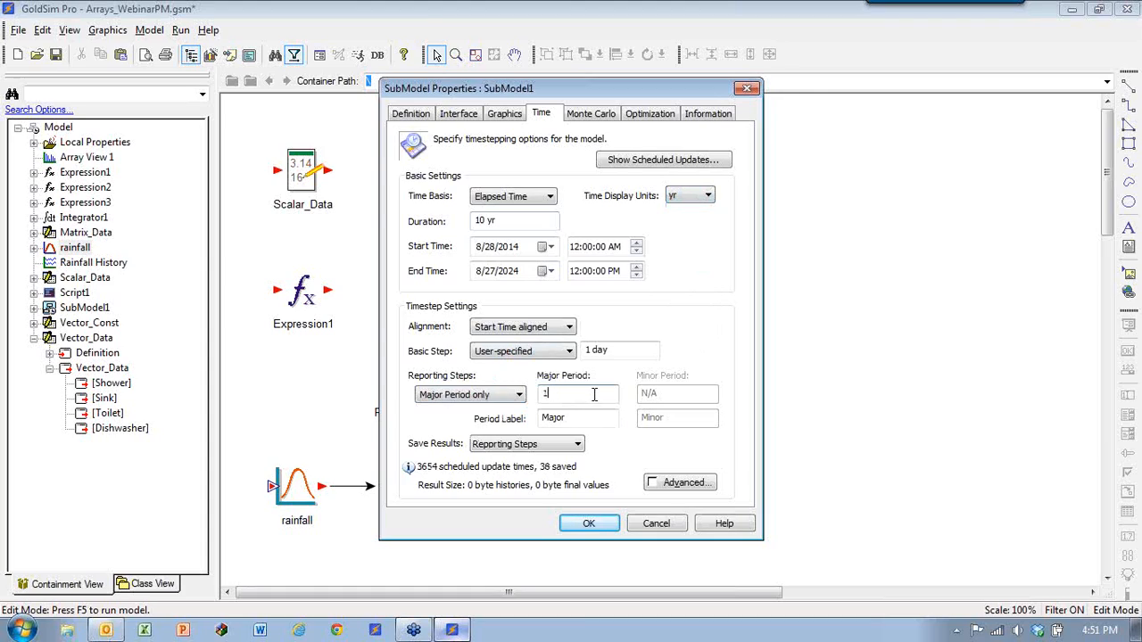
{"action": "left_click", "coordinate": [540, 445]}
{"action": "left_click", "coordinate": [548, 466]}
{"action": "left_click", "coordinate": [669, 439]}
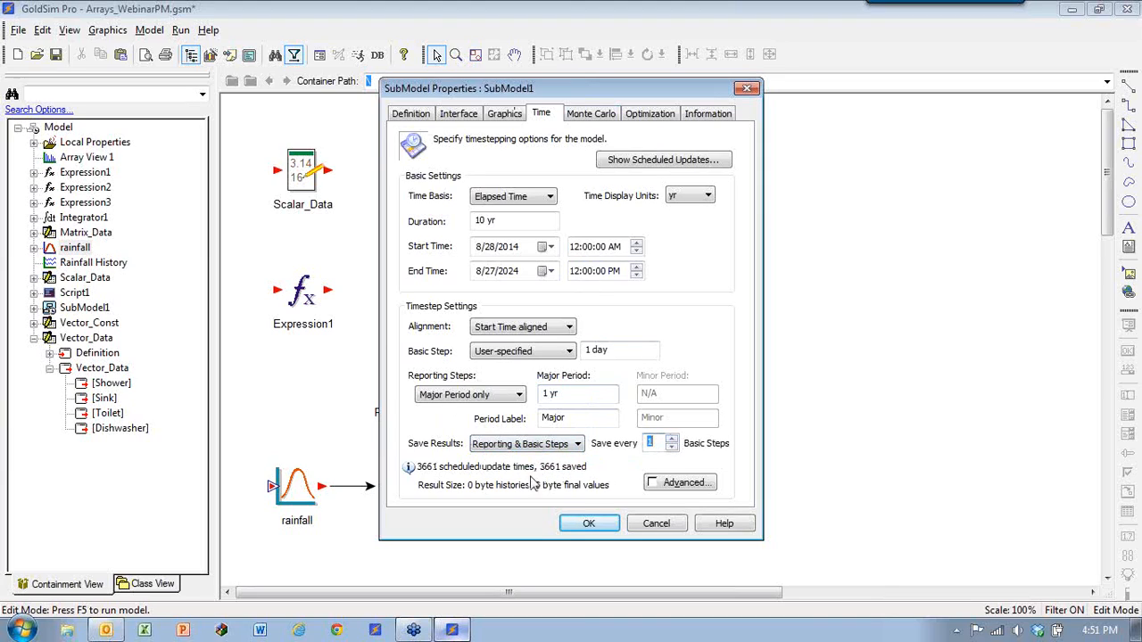
{"action": "left_click", "coordinate": [573, 113]}
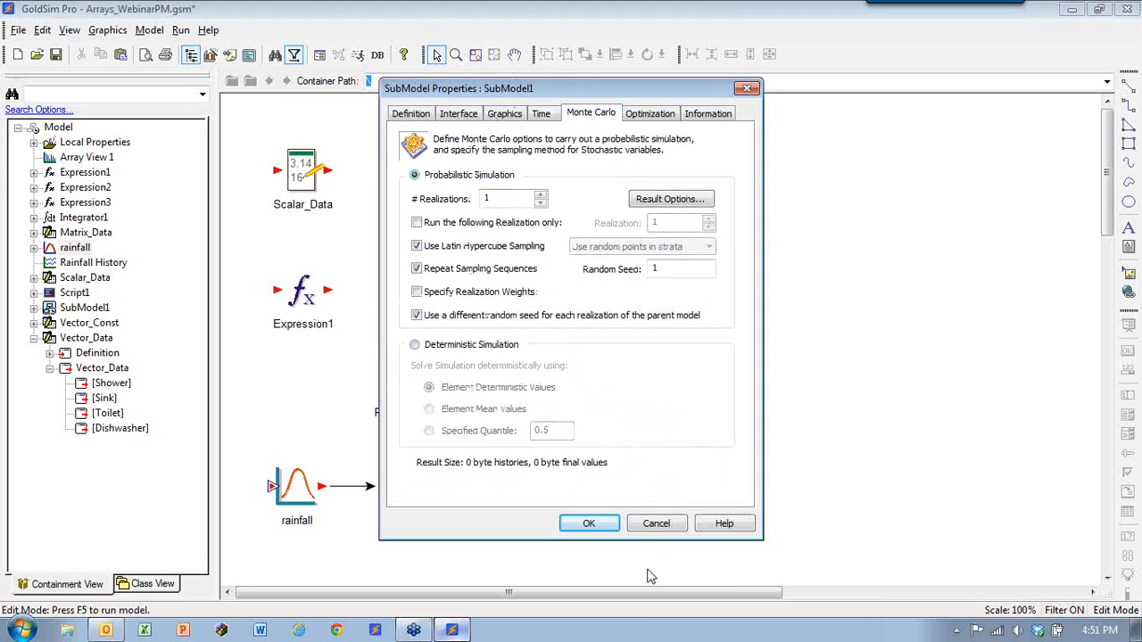
{"action": "left_click", "coordinate": [589, 523]}
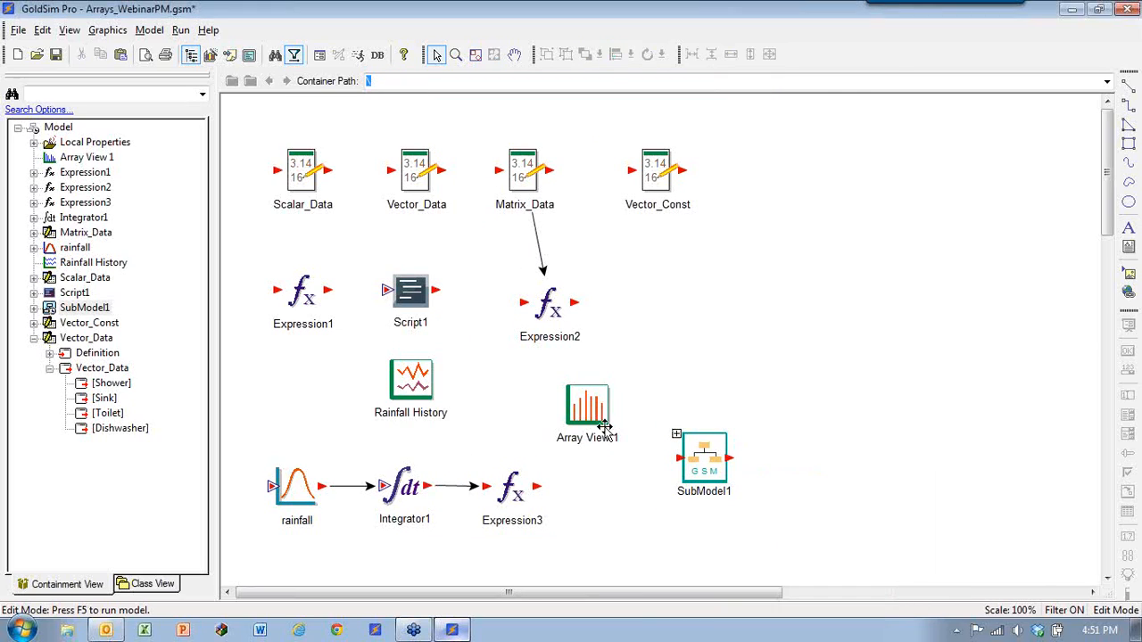
Step: Gather Array View 1 and Rainfall History around Expression3, and cut all the rainfall elements from the main model
{"action": "left_click_drag", "start_coordinate": [588, 412], "coordinate": [596, 489]}
{"action": "left_click_drag", "start_coordinate": [416, 373], "coordinate": [524, 430]}
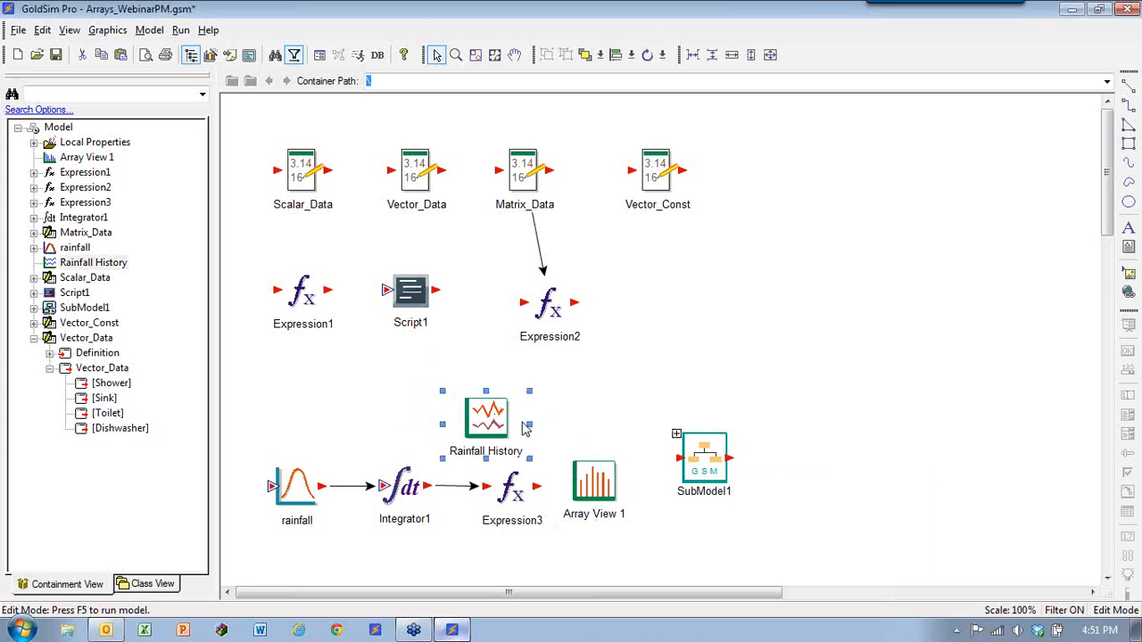
{"action": "left_click_drag", "start_coordinate": [243, 368], "coordinate": [658, 585]}
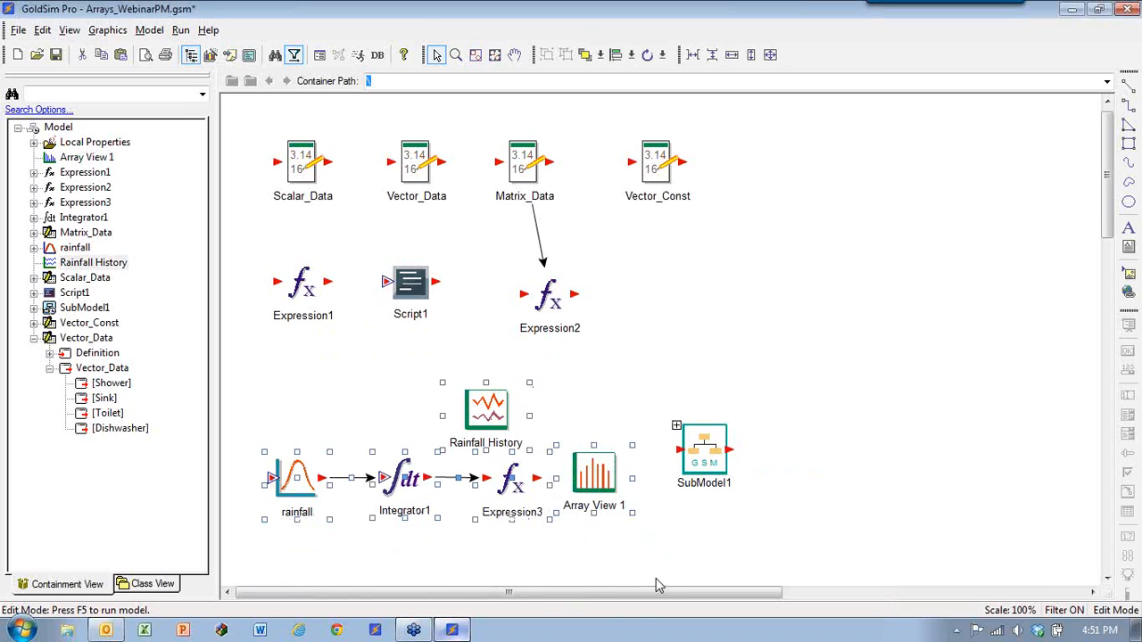
{"action": "key", "text": "Delete"}
Step: Move SubModel1 below Expression1, paste the cut rainfall elements inside it, and return to the top level
{"action": "left_click", "coordinate": [614, 355]}
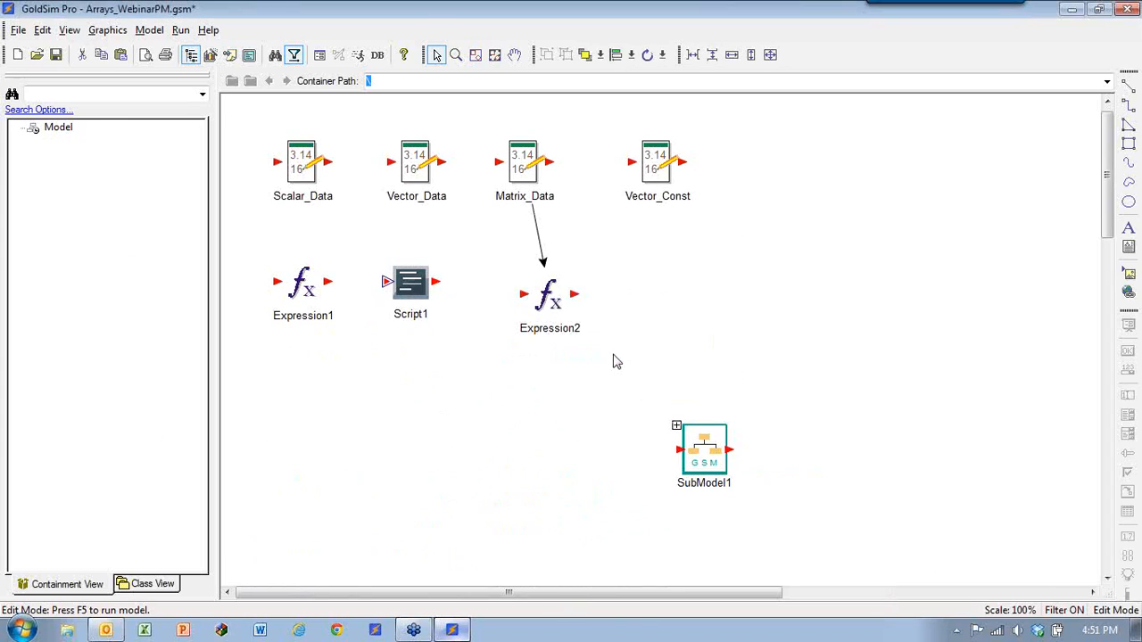
{"action": "left_click_drag", "start_coordinate": [684, 444], "coordinate": [284, 385]}
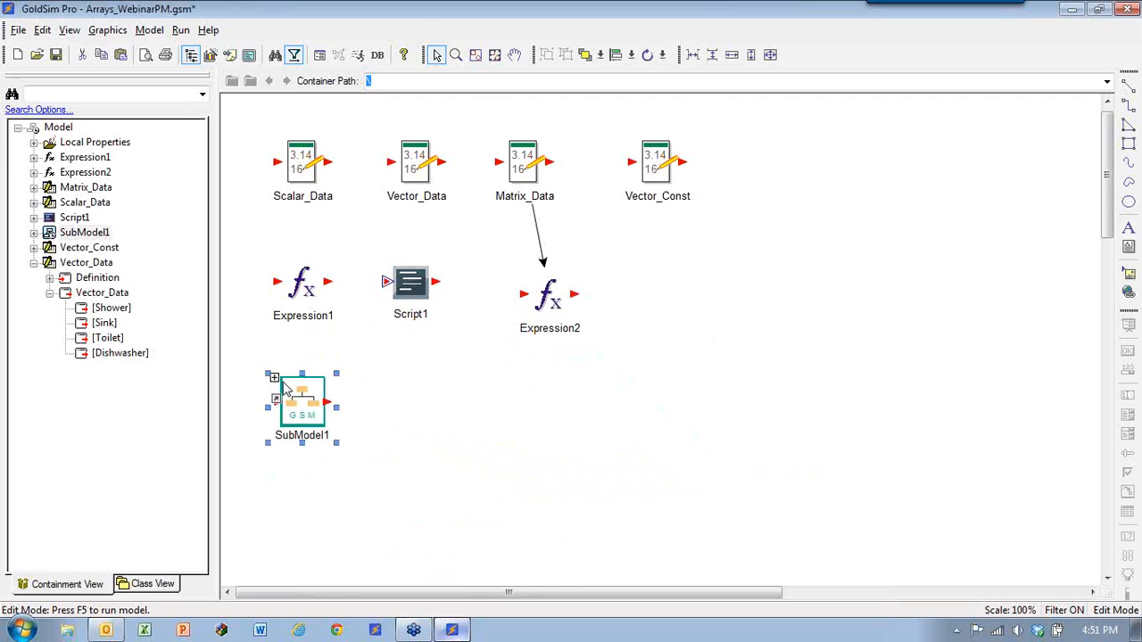
{"action": "double_click", "coordinate": [281, 388]}
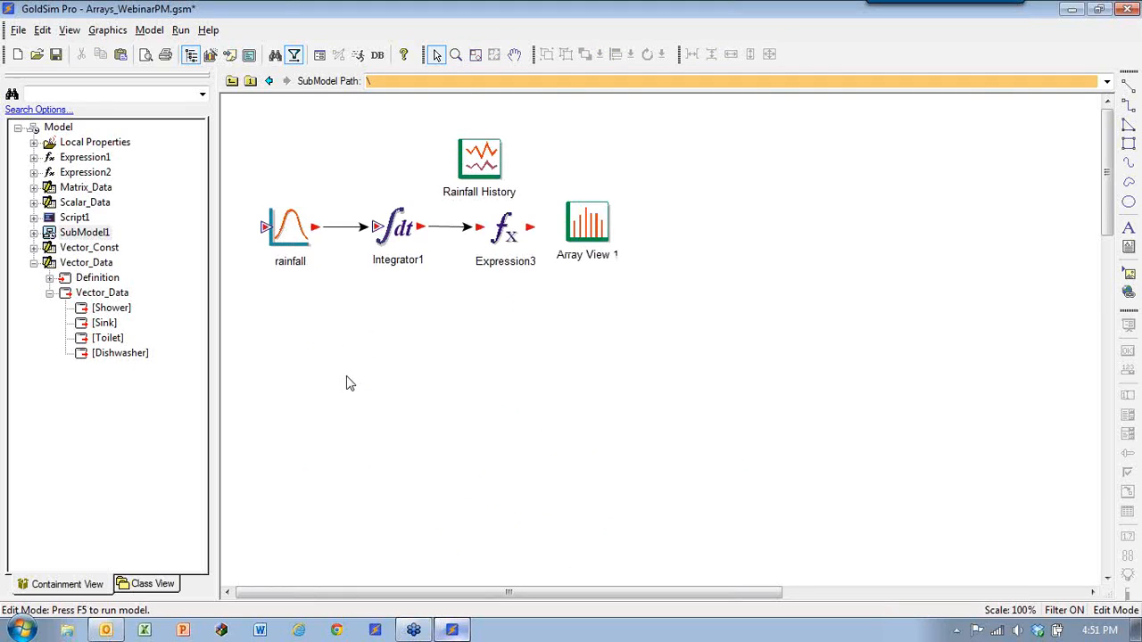
{"action": "left_click", "coordinate": [587, 227]}
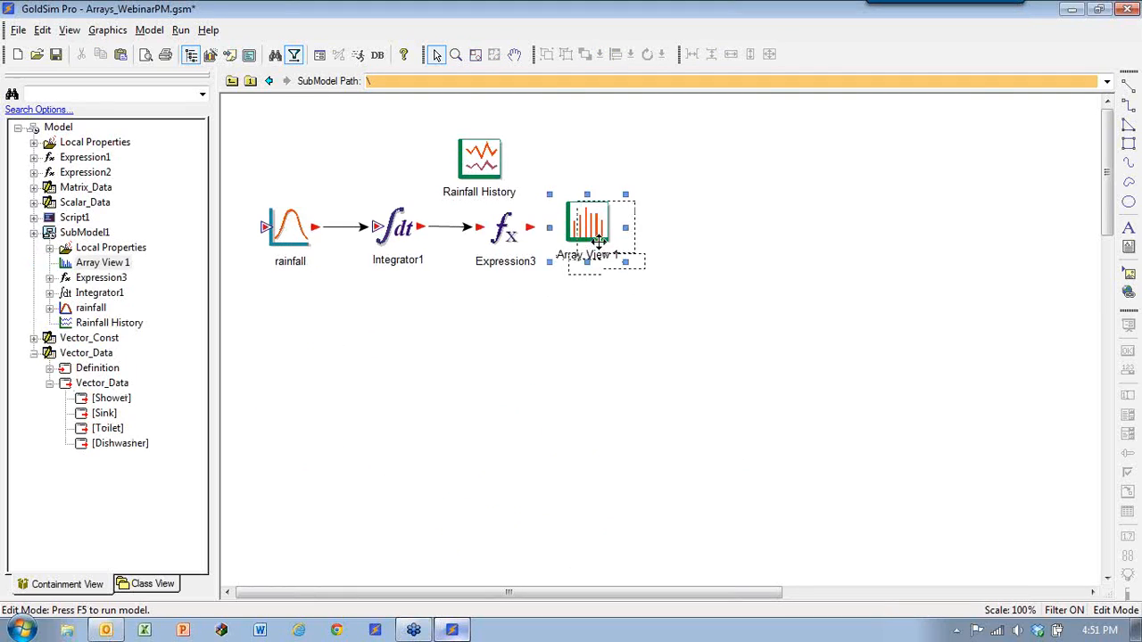
{"action": "left_click", "coordinate": [232, 82]}
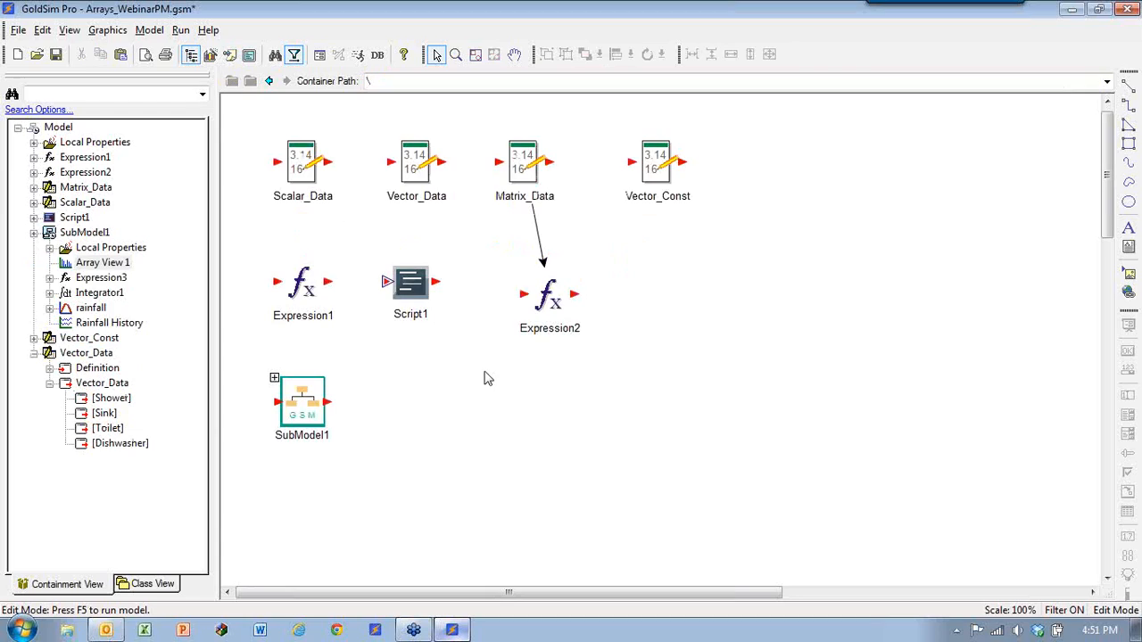
Step: Open the main model's simulation settings and set its reporting steps to None
{"action": "right_click", "coordinate": [379, 406]}
{"action": "left_click", "coordinate": [478, 351]}
{"action": "left_click", "coordinate": [318, 53]}
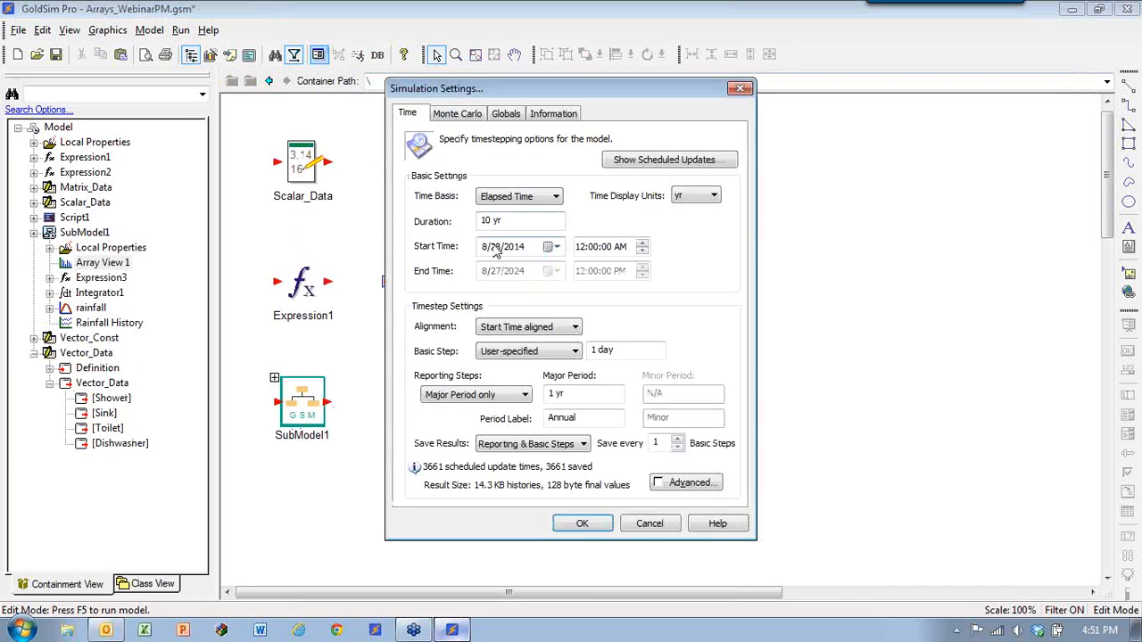
{"action": "left_click", "coordinate": [477, 396]}
{"action": "left_click", "coordinate": [446, 409]}
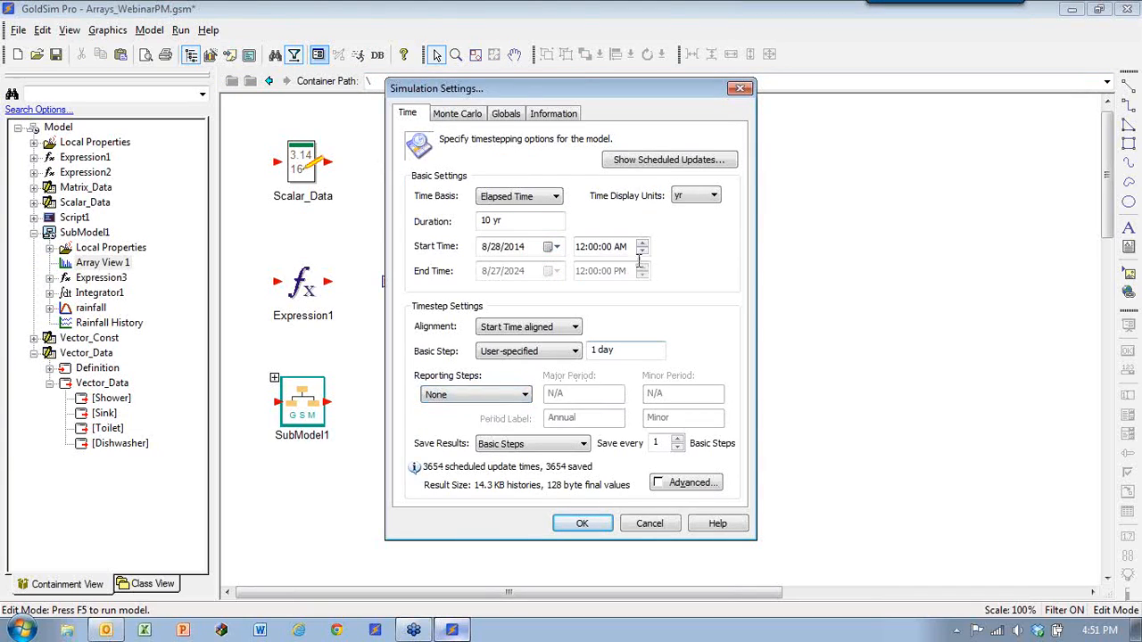
Step: Set the main simulation's duration to 10 d with day display units and accept the settings
{"action": "left_click_drag", "start_coordinate": [516, 221], "coordinate": [403, 218]}
{"action": "type", "text": "10 d"}
{"action": "left_click", "coordinate": [689, 198]}
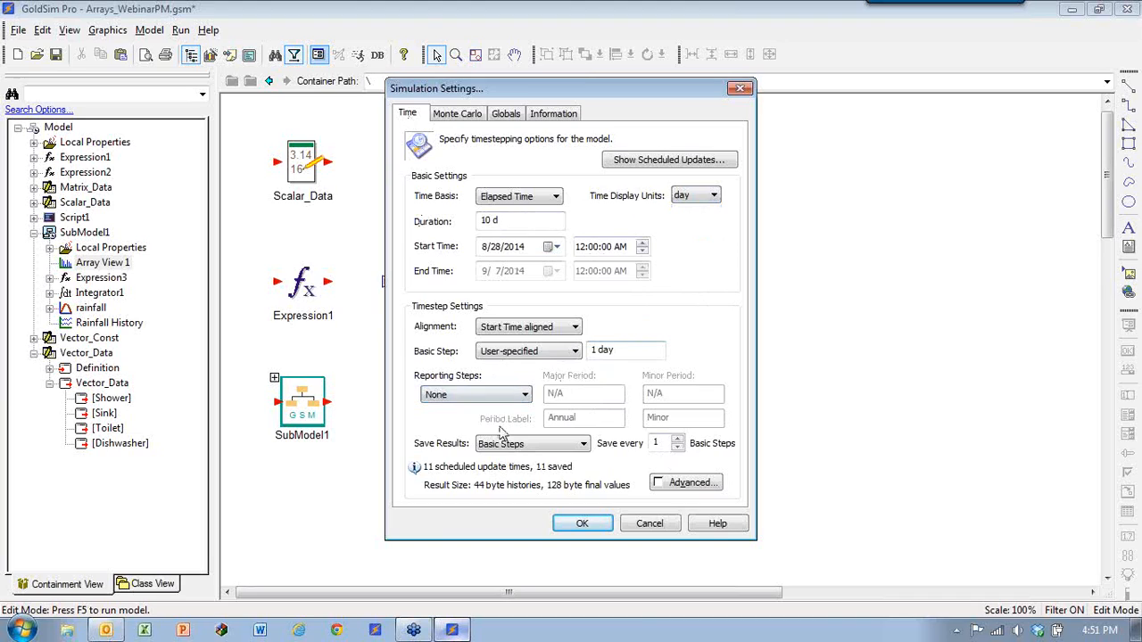
{"action": "left_click", "coordinate": [582, 524]}
Step: Add Integrator1's final value to SubModel1's output interface, with its output definition set to Last Calculated
{"action": "double_click", "coordinate": [301, 401]}
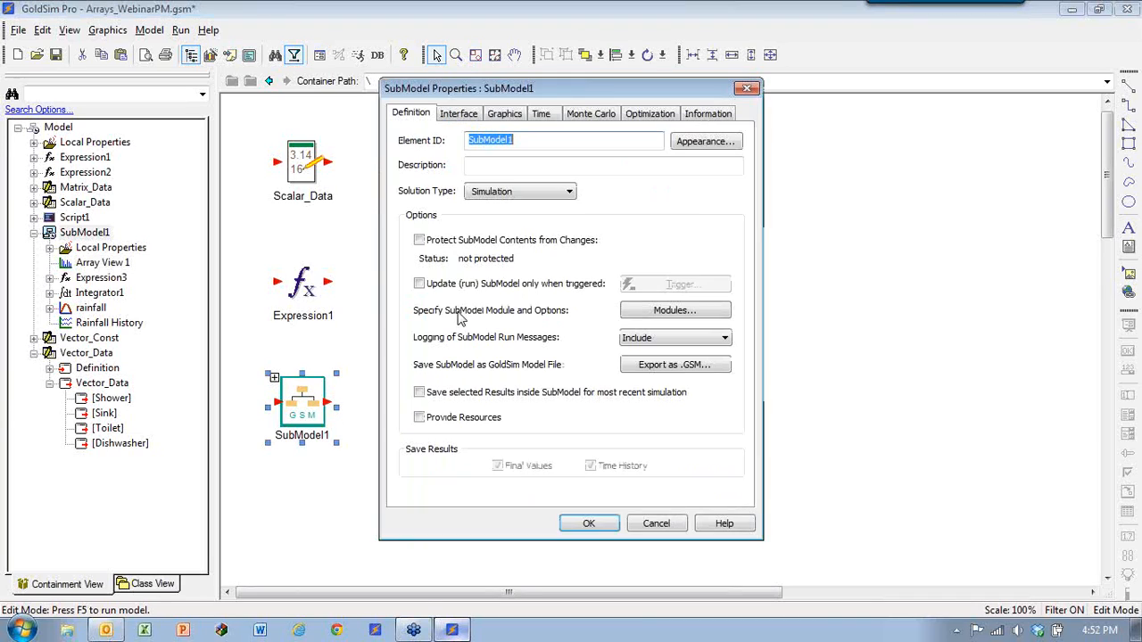
{"action": "left_click", "coordinate": [460, 114]}
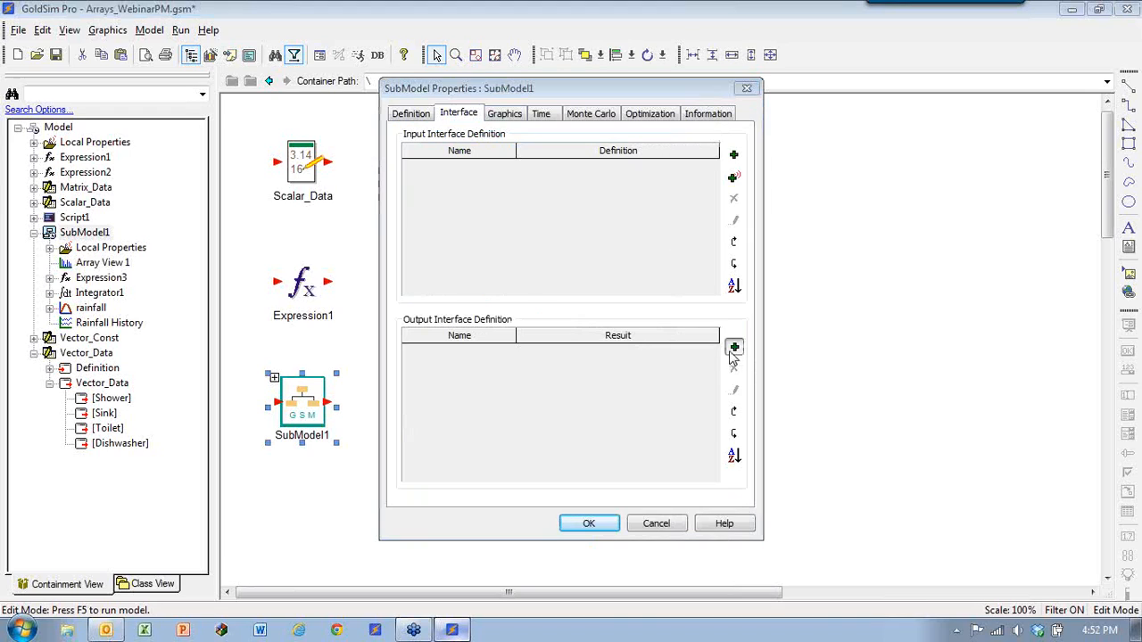
{"action": "left_click", "coordinate": [734, 346]}
{"action": "left_click", "coordinate": [501, 226]}
{"action": "left_click", "coordinate": [545, 472]}
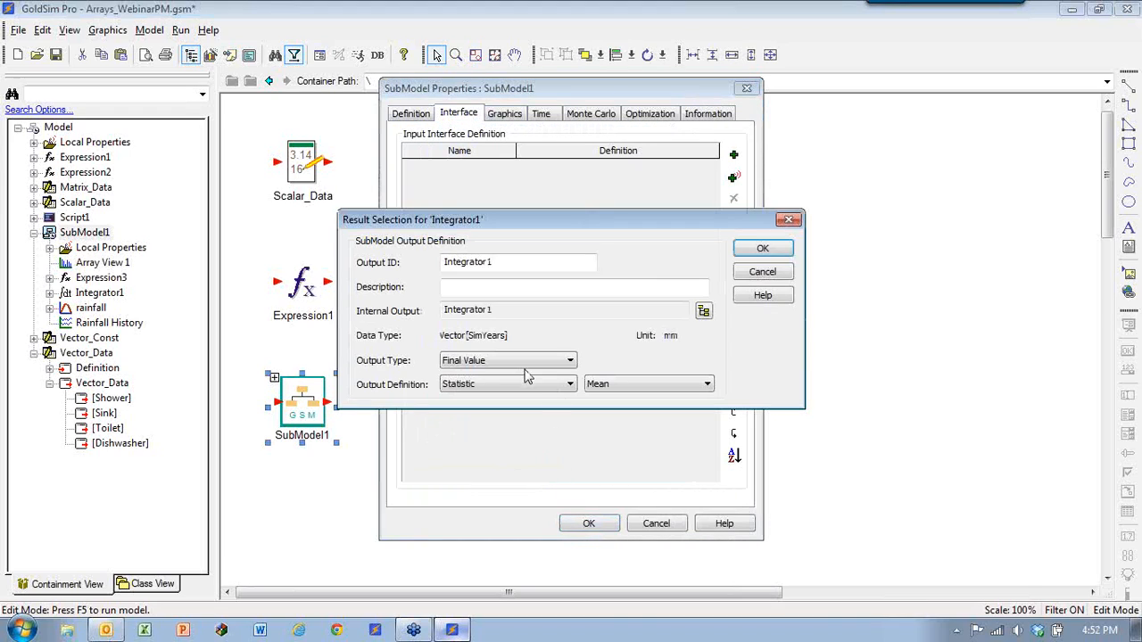
{"action": "left_click", "coordinate": [494, 388]}
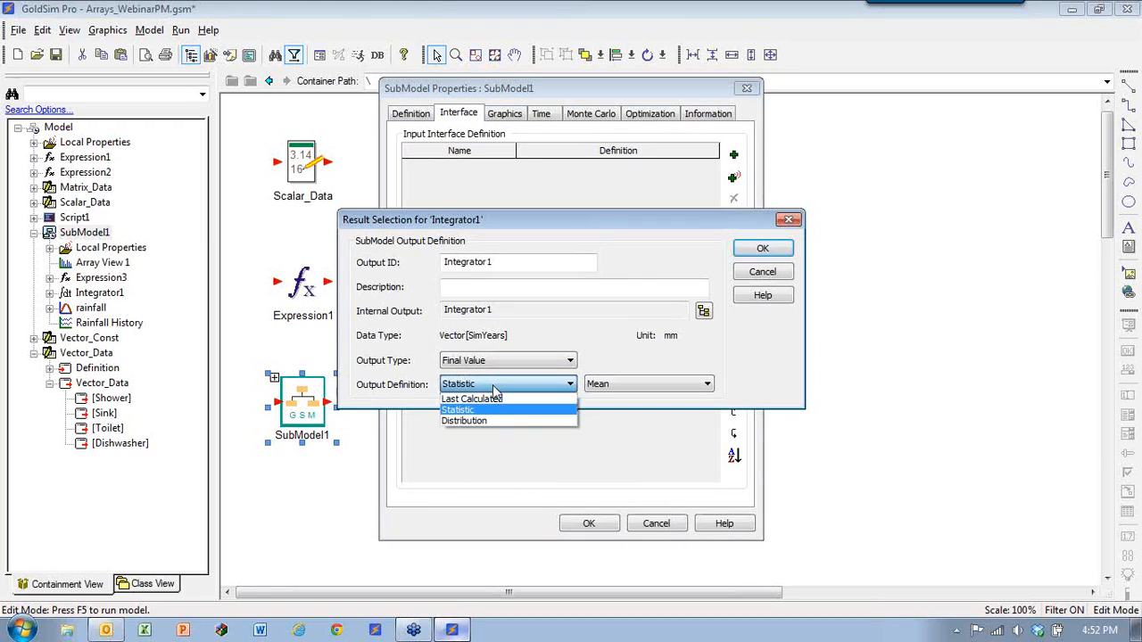
{"action": "left_click", "coordinate": [493, 401]}
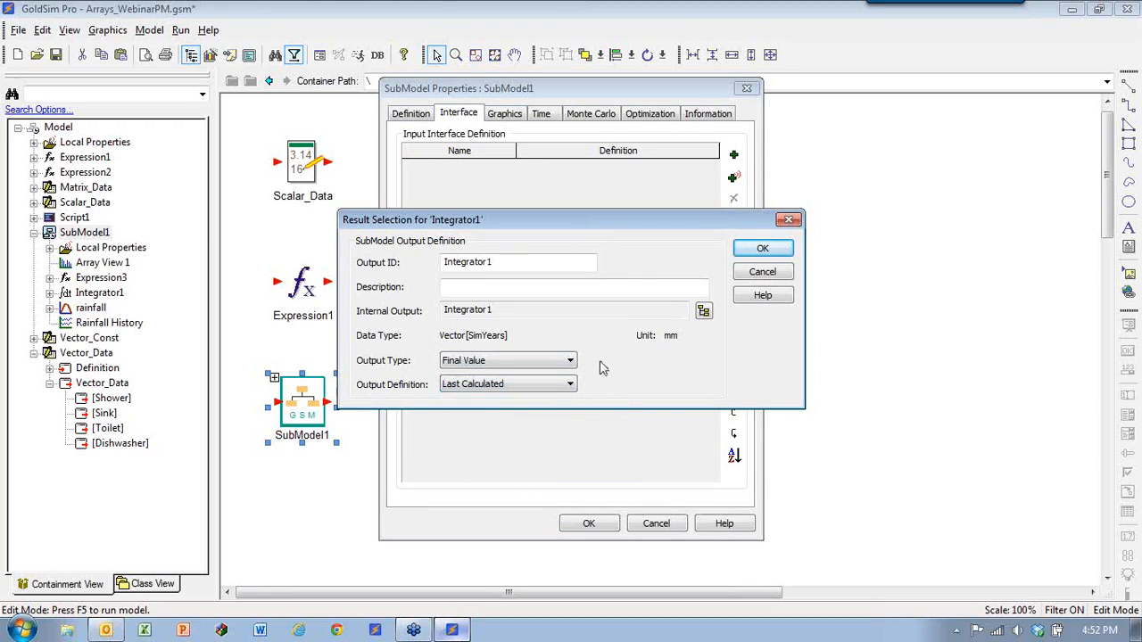
{"action": "left_click", "coordinate": [762, 250]}
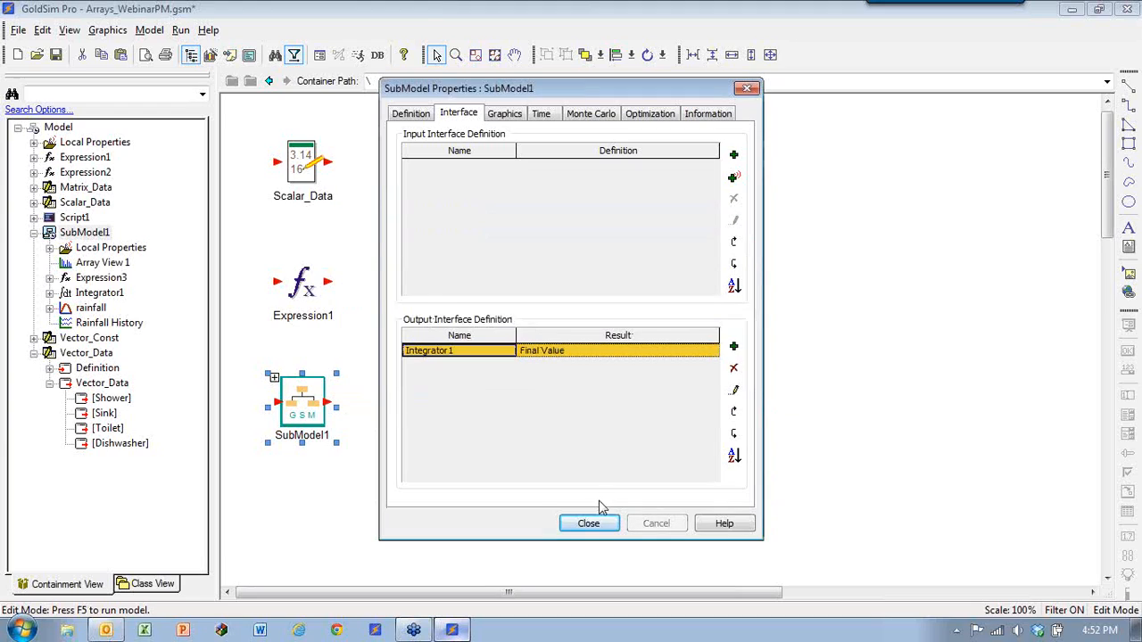
{"action": "left_click", "coordinate": [587, 524]}
Step: Insert an Array Result named Rainfall beside SubModel1 and link it to SubModel1's Integrator1 output
{"action": "right_click", "coordinate": [389, 416]}
{"action": "mouse_move", "coordinate": [455, 412]}
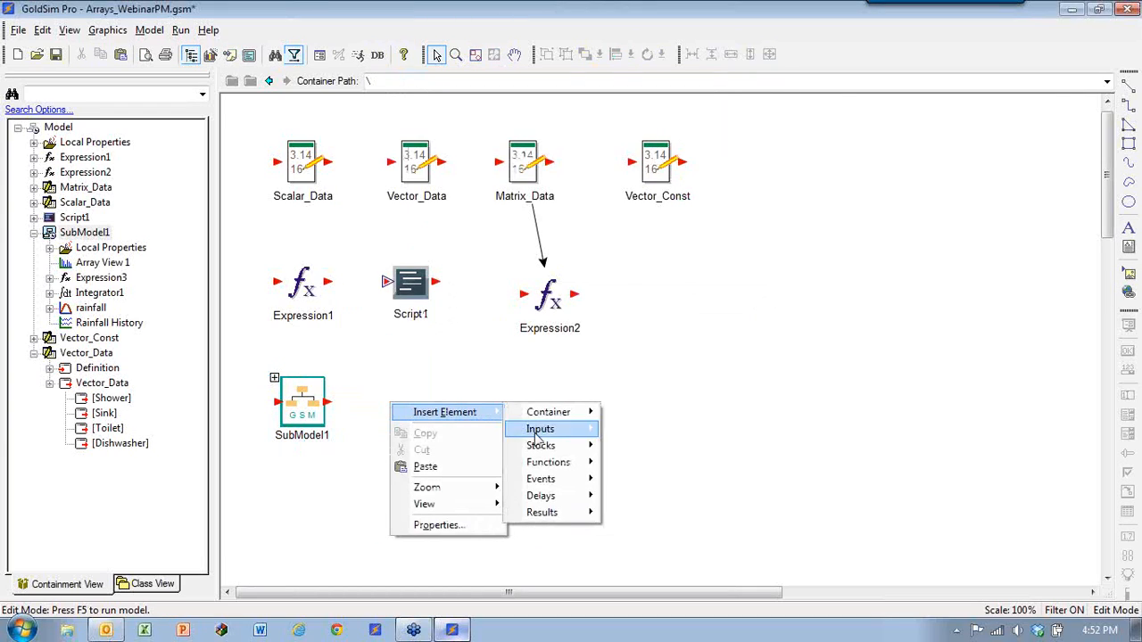
{"action": "mouse_move", "coordinate": [562, 462]}
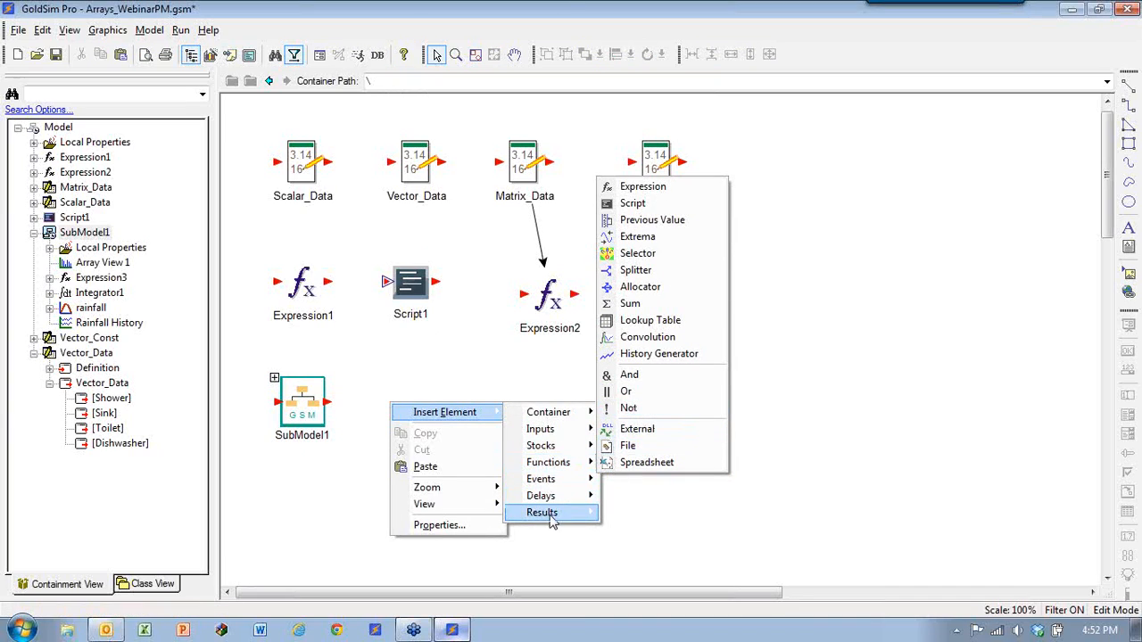
{"action": "mouse_move", "coordinate": [585, 514]}
{"action": "left_click", "coordinate": [658, 566]}
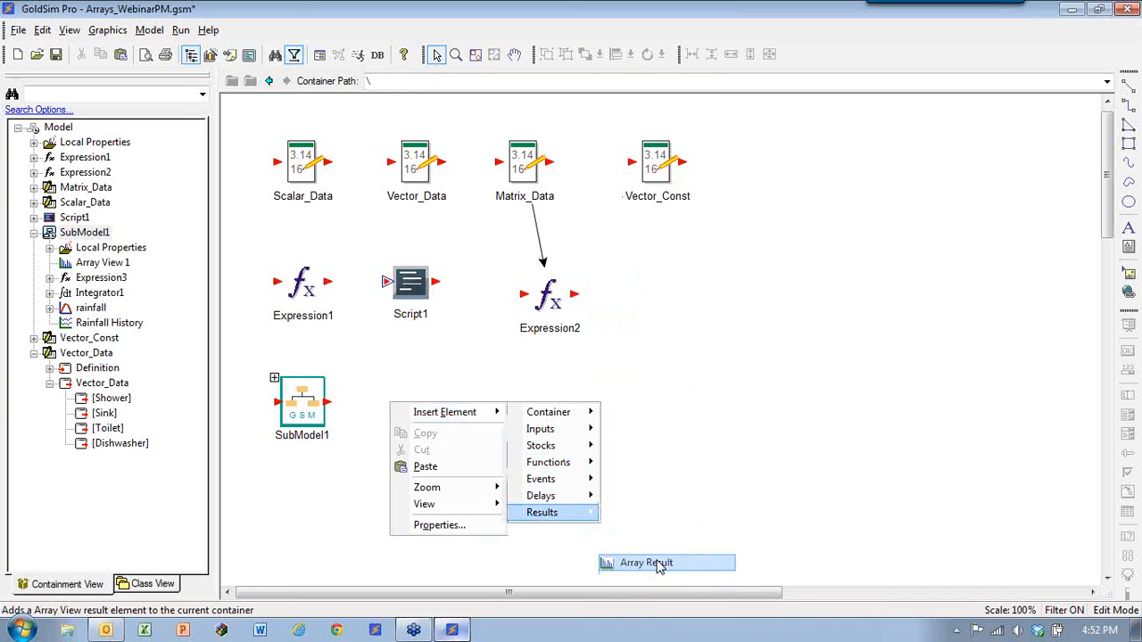
{"action": "left_click", "coordinate": [493, 331]}
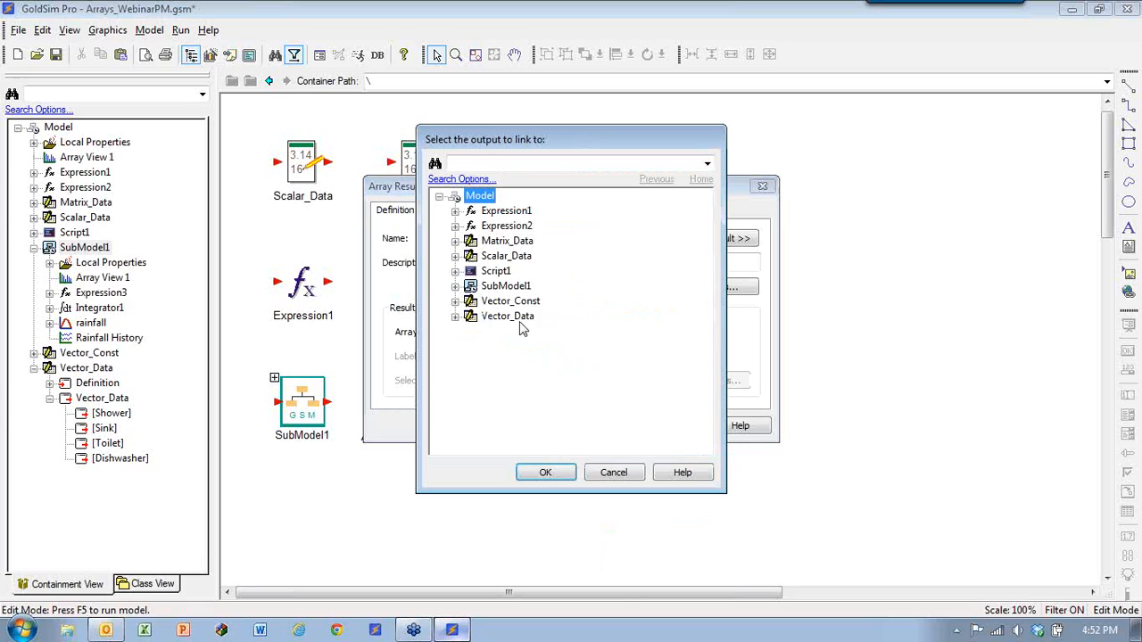
{"action": "left_click", "coordinate": [456, 287]}
{"action": "left_click", "coordinate": [520, 302]}
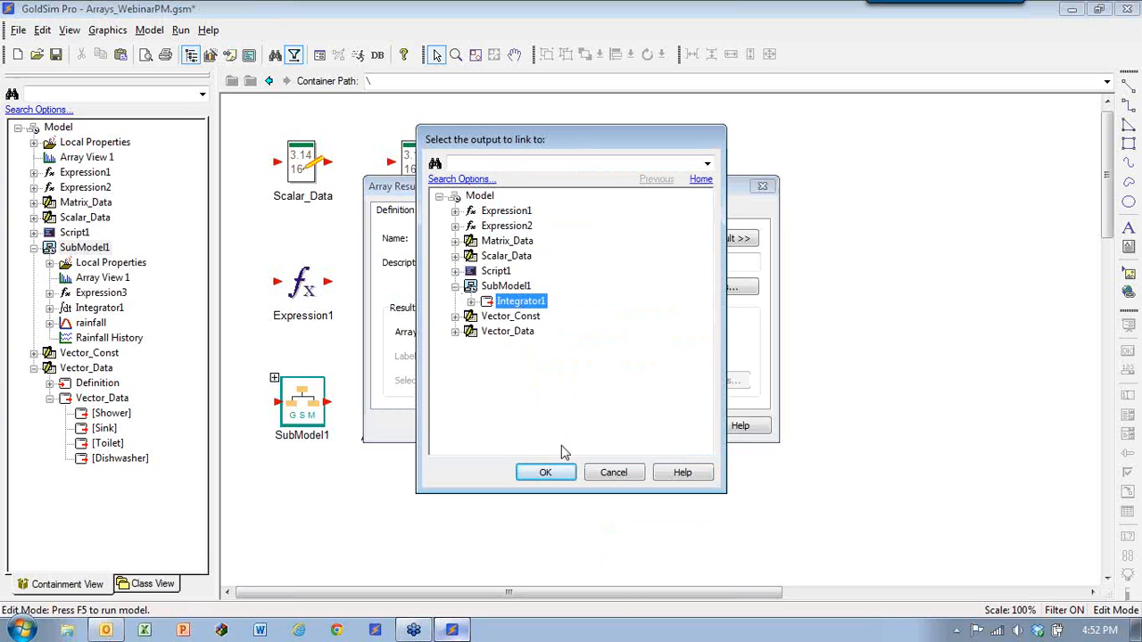
{"action": "left_click", "coordinate": [545, 472]}
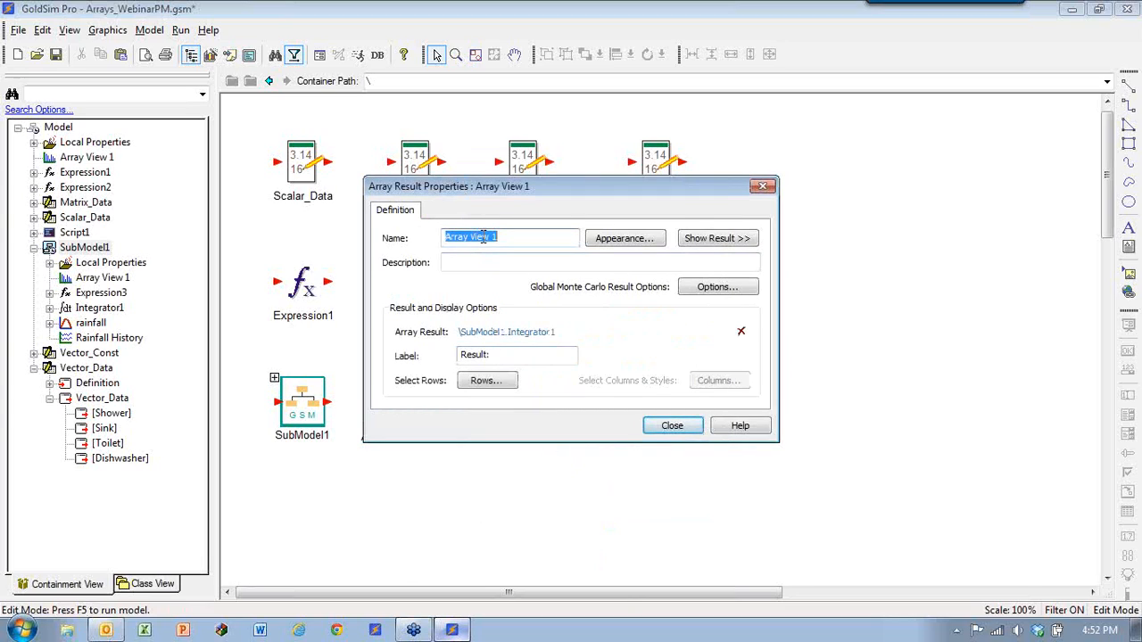
{"action": "type", "text": "Rainfall"}
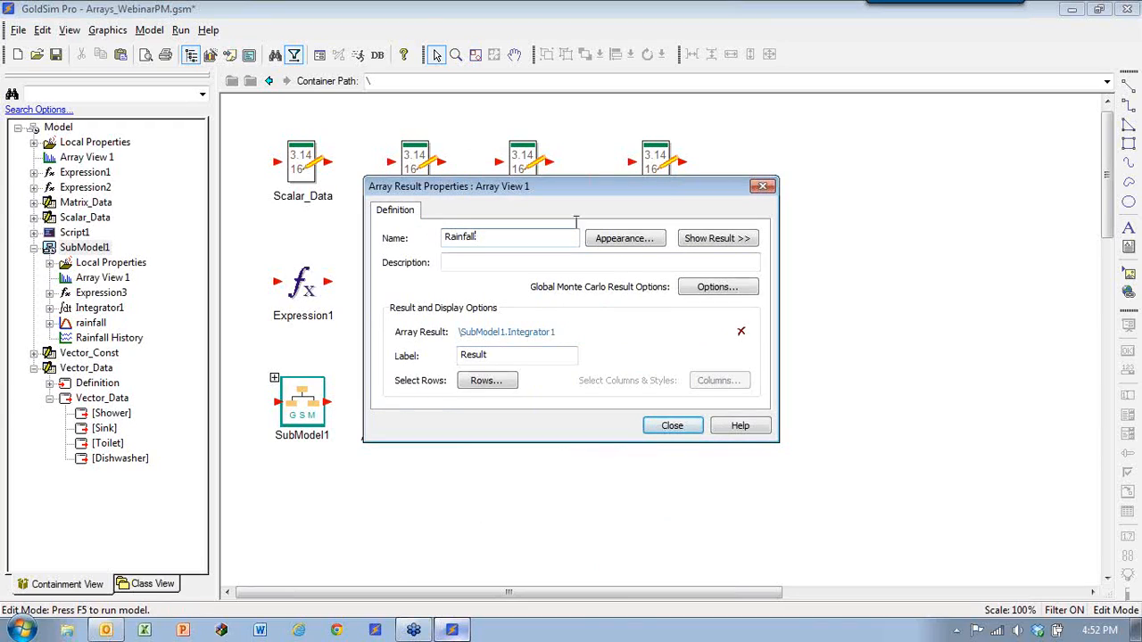
{"action": "left_click", "coordinate": [669, 426]}
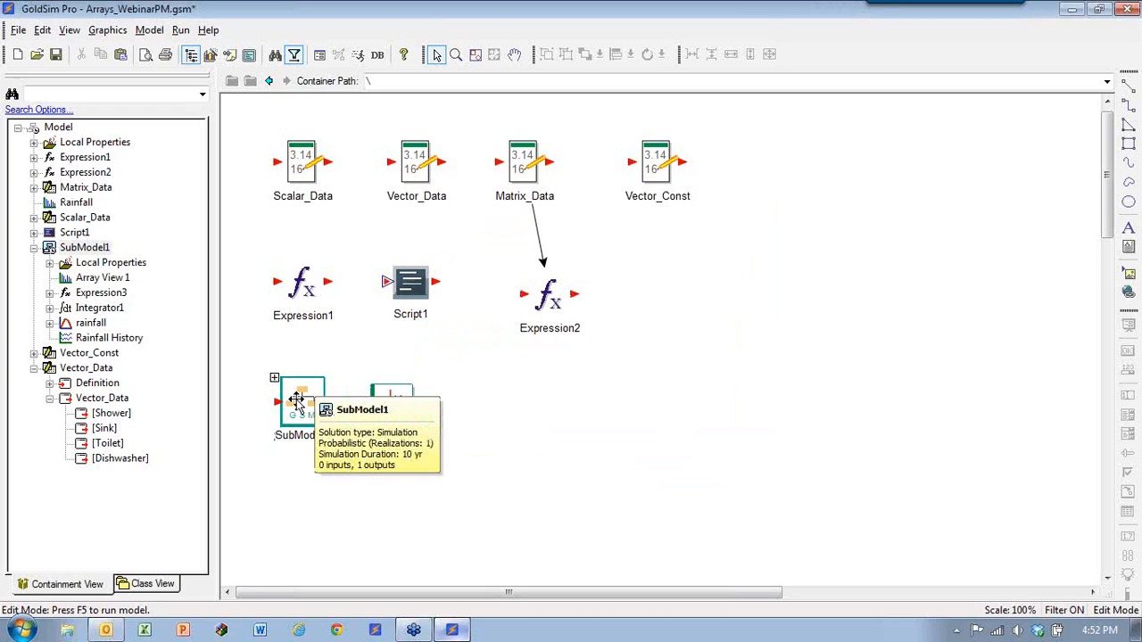
Step: Run the simulation and view the Rainfall result chart and the elements inside SubModel1
{"action": "key", "text": "F5"}
{"action": "left_click", "coordinate": [585, 333]}
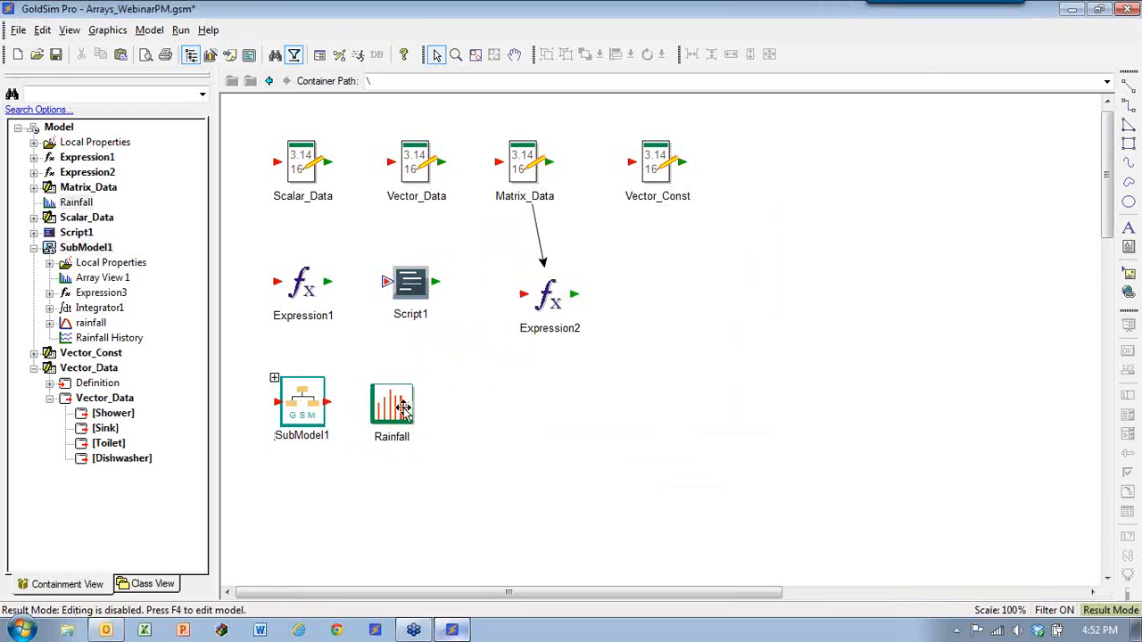
{"action": "double_click", "coordinate": [403, 408]}
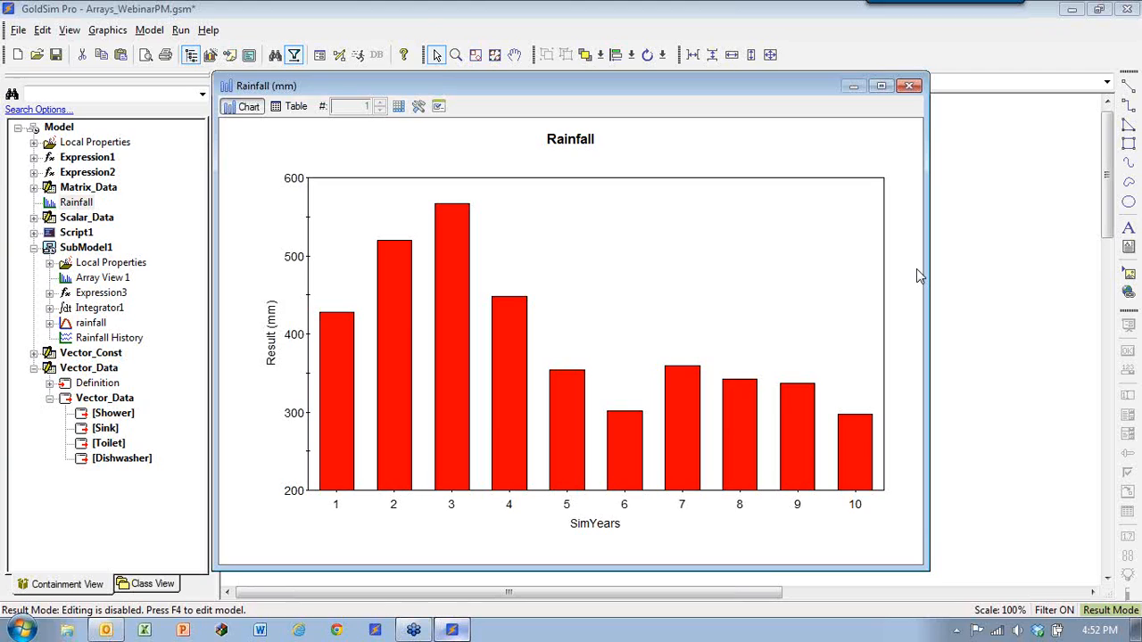
{"action": "left_click", "coordinate": [910, 87]}
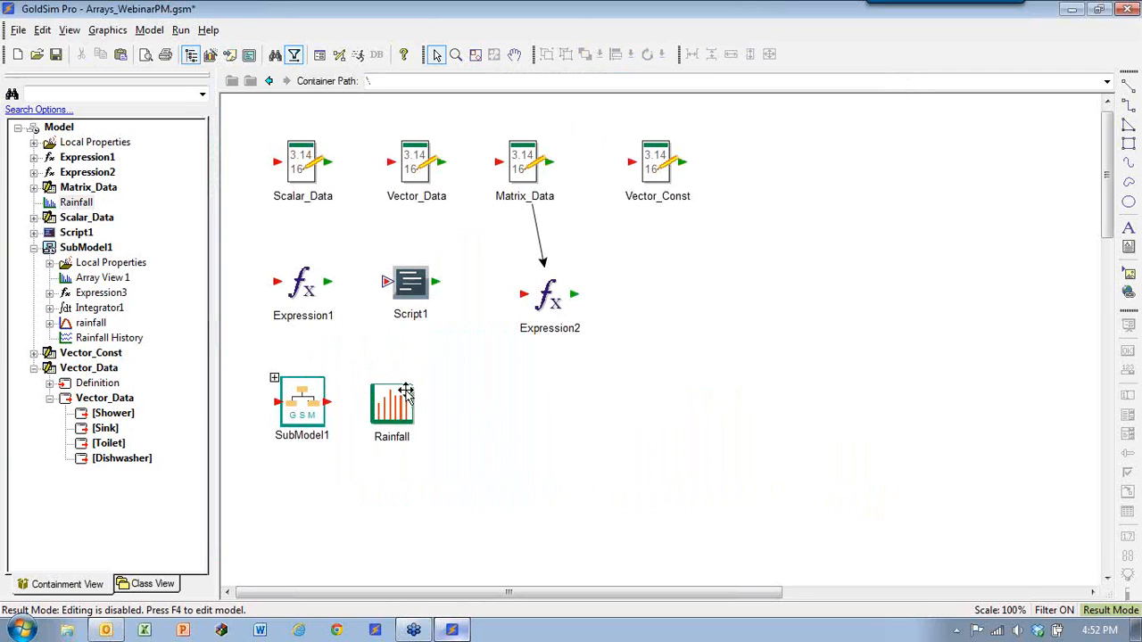
{"action": "double_click", "coordinate": [407, 392]}
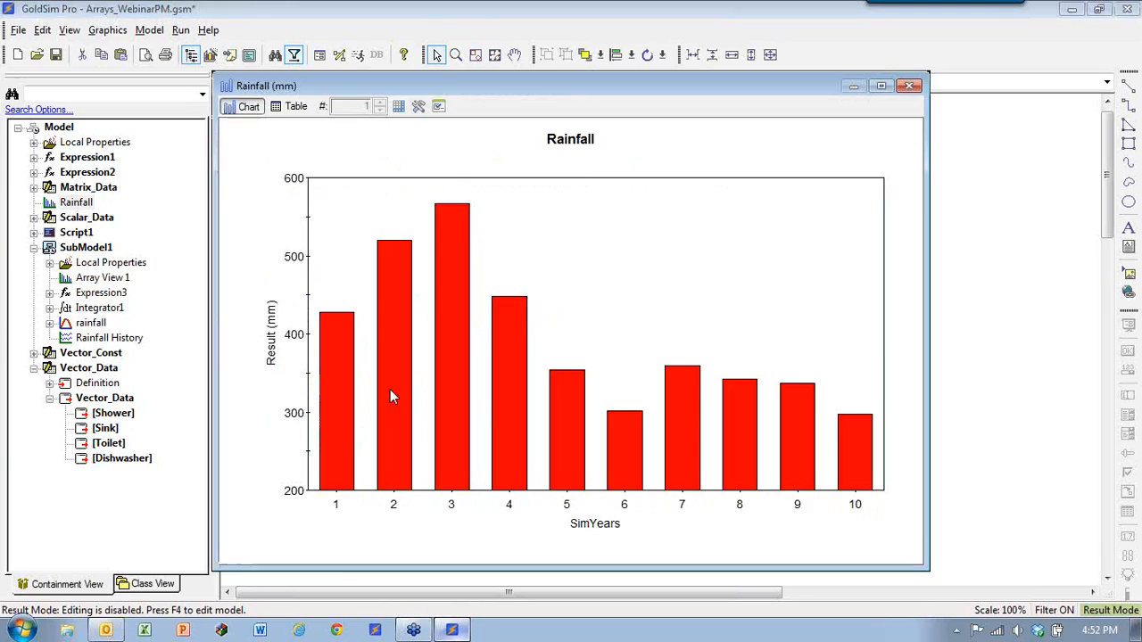
{"action": "left_click", "coordinate": [910, 86]}
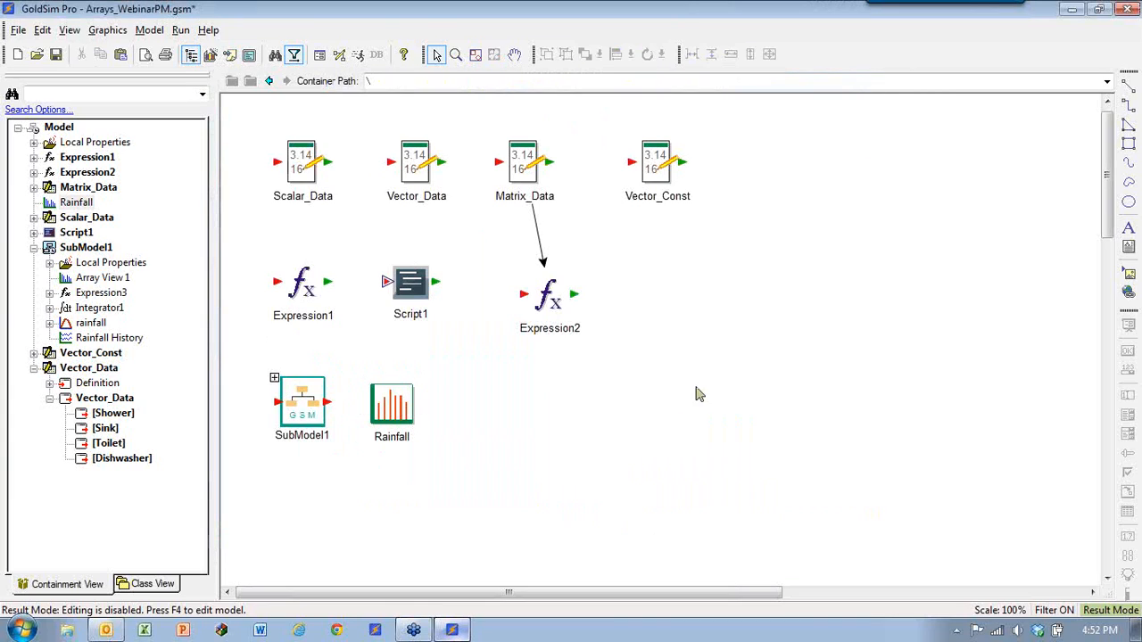
{"action": "double_click", "coordinate": [275, 381]}
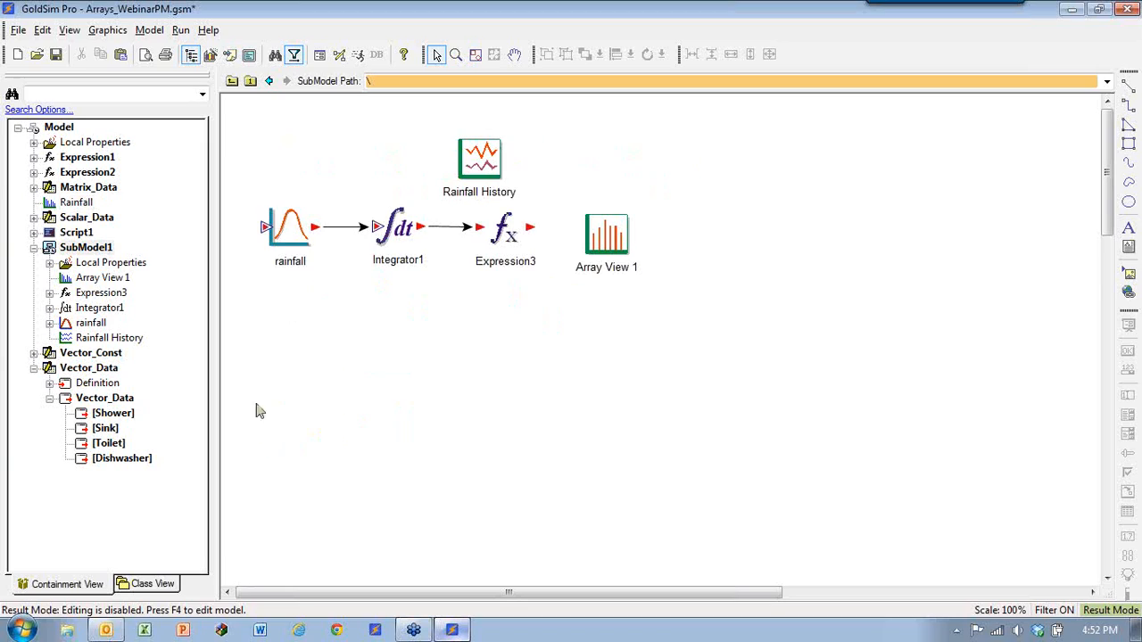
{"action": "left_click", "coordinate": [231, 81]}
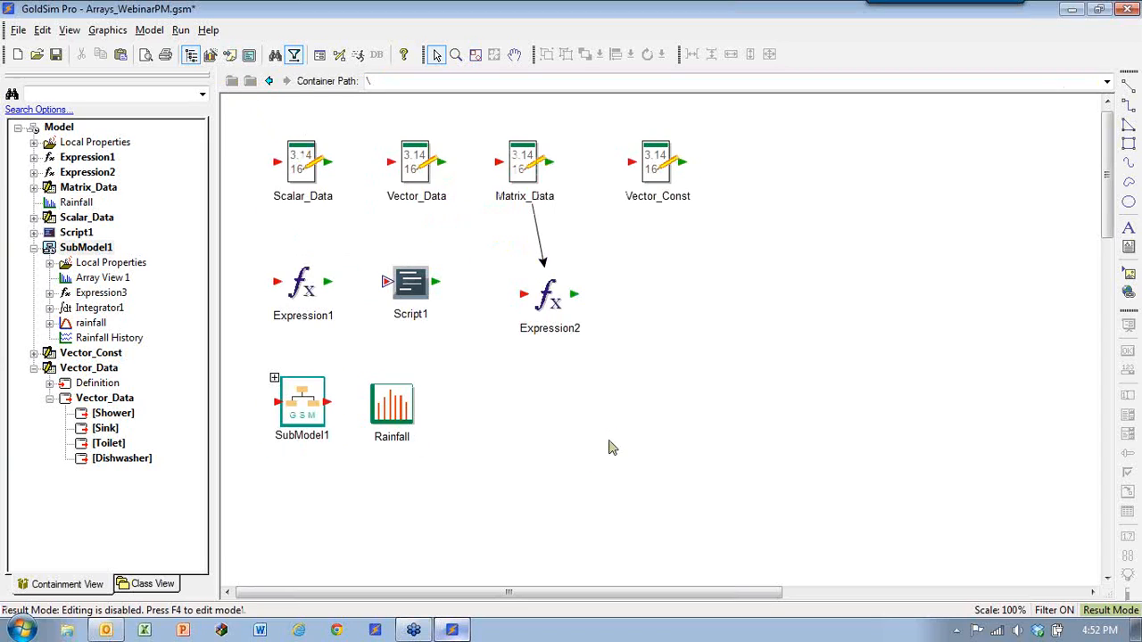
Step: Return to edit mode and move SubModel1 and the Rainfall result lower, keeping them side by side
{"action": "key", "text": "F4"}
{"action": "left_click_drag", "start_coordinate": [480, 492], "coordinate": [344, 452]}
{"action": "left_click_drag", "start_coordinate": [398, 425], "coordinate": [431, 380]}
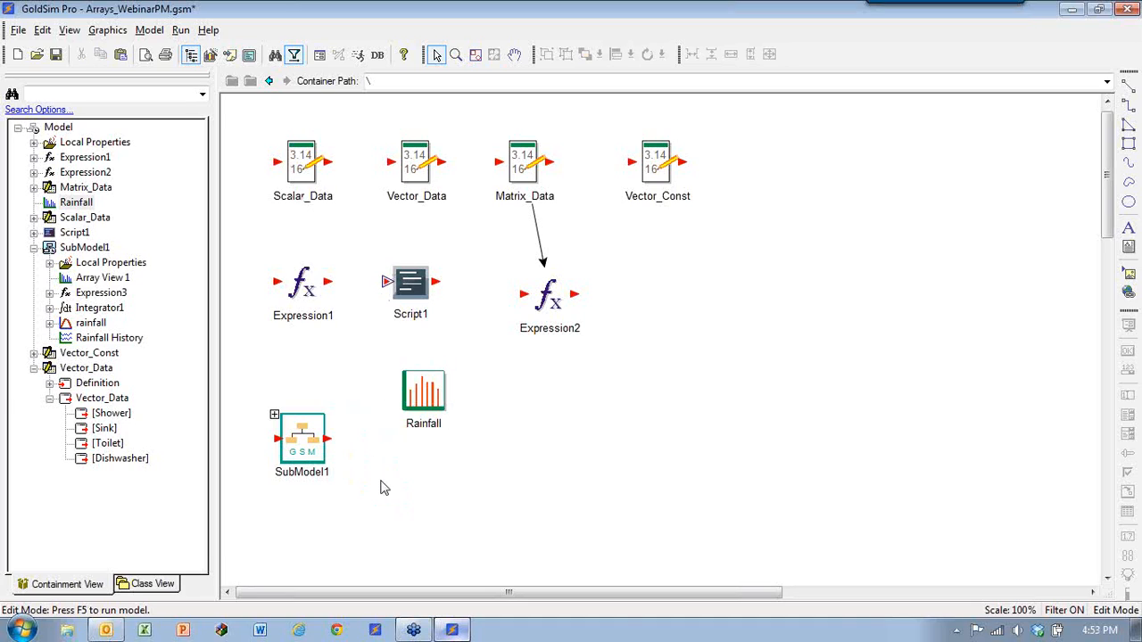
{"action": "left_click_drag", "start_coordinate": [421, 401], "coordinate": [389, 449]}
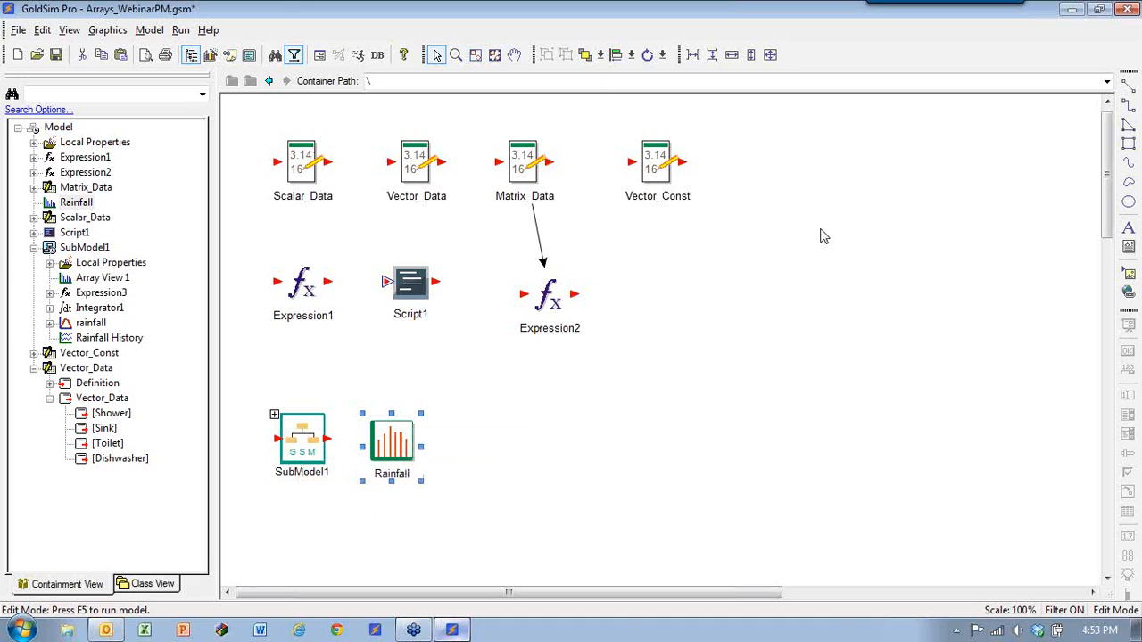
Step: Enable saving selected results inside SubModel1 for the most recent simulation and rerun the model
{"action": "double_click", "coordinate": [294, 432]}
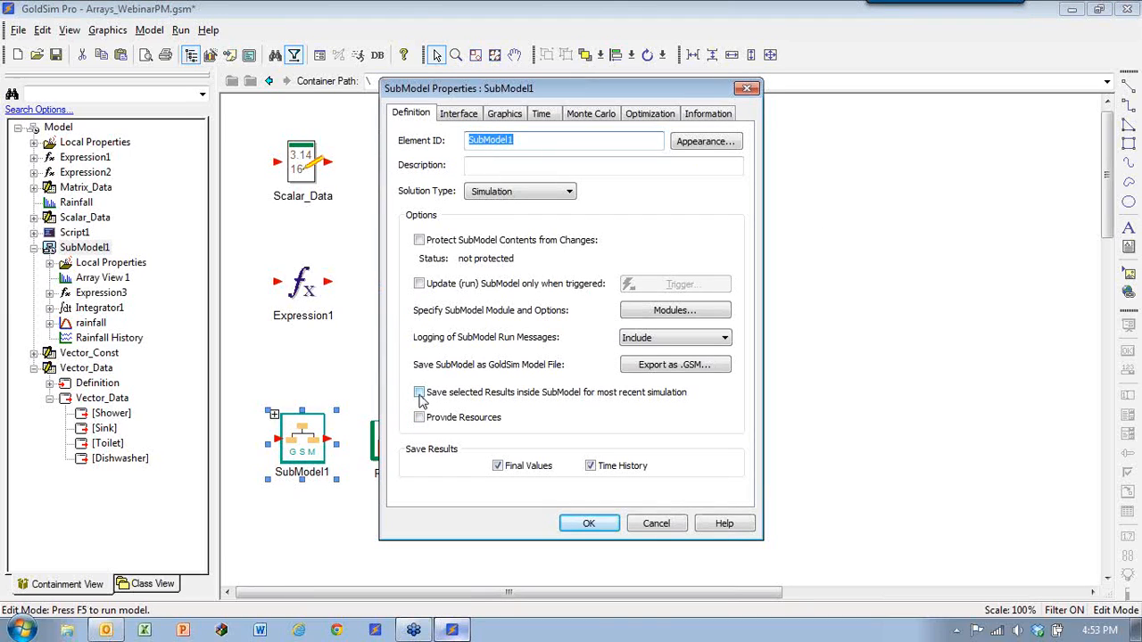
{"action": "left_click", "coordinate": [419, 392]}
{"action": "left_click", "coordinate": [589, 523]}
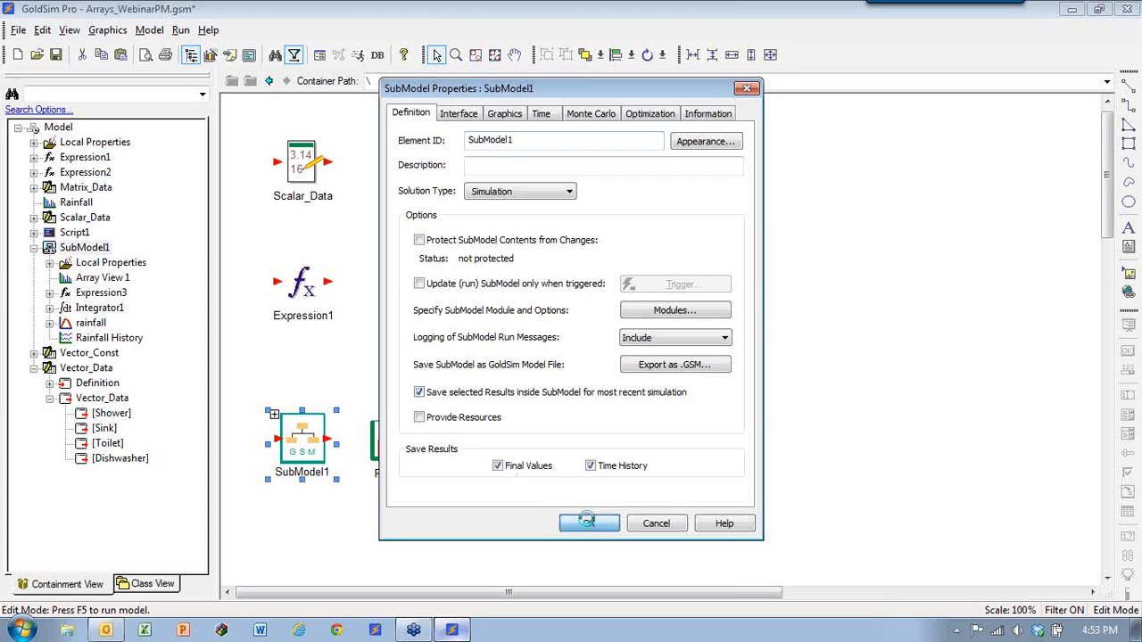
{"action": "key", "text": "F5"}
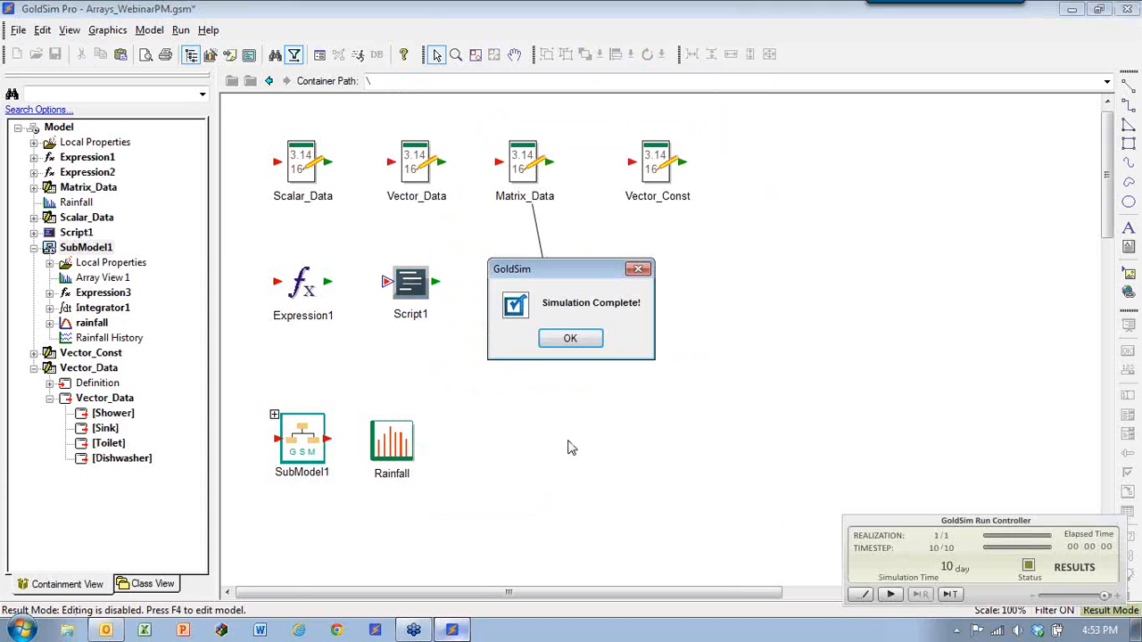
{"action": "left_click", "coordinate": [580, 341]}
Step: View the Array View 1 and Rainfall History charts inside SubModel1 and return to the top level in edit mode
{"action": "double_click", "coordinate": [287, 421]}
{"action": "double_click", "coordinate": [612, 233]}
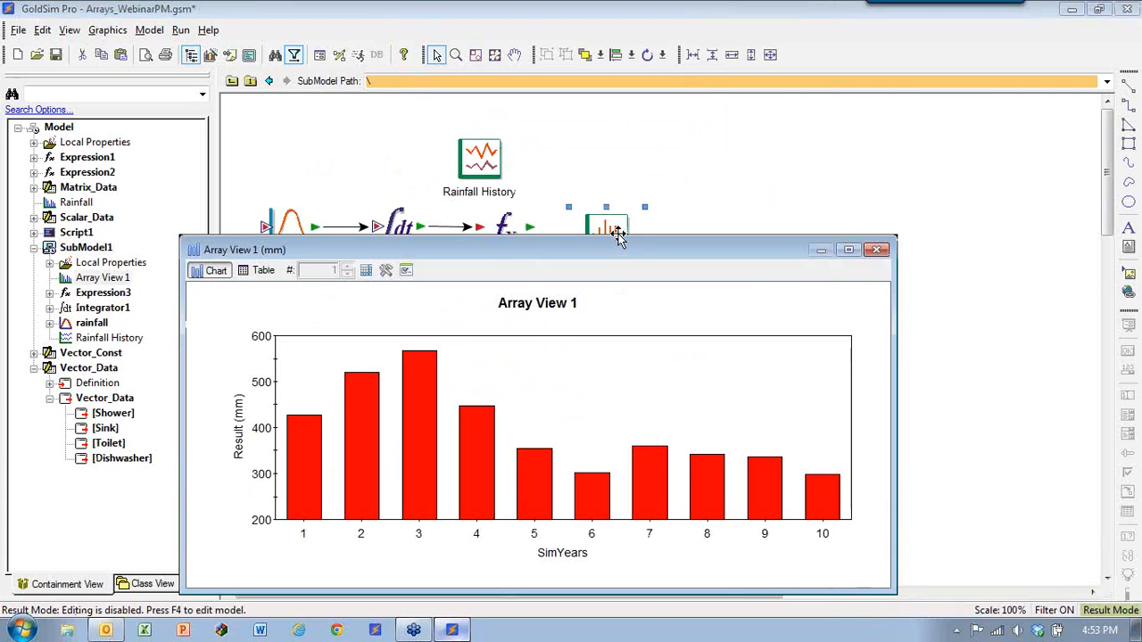
{"action": "double_click", "coordinate": [480, 156]}
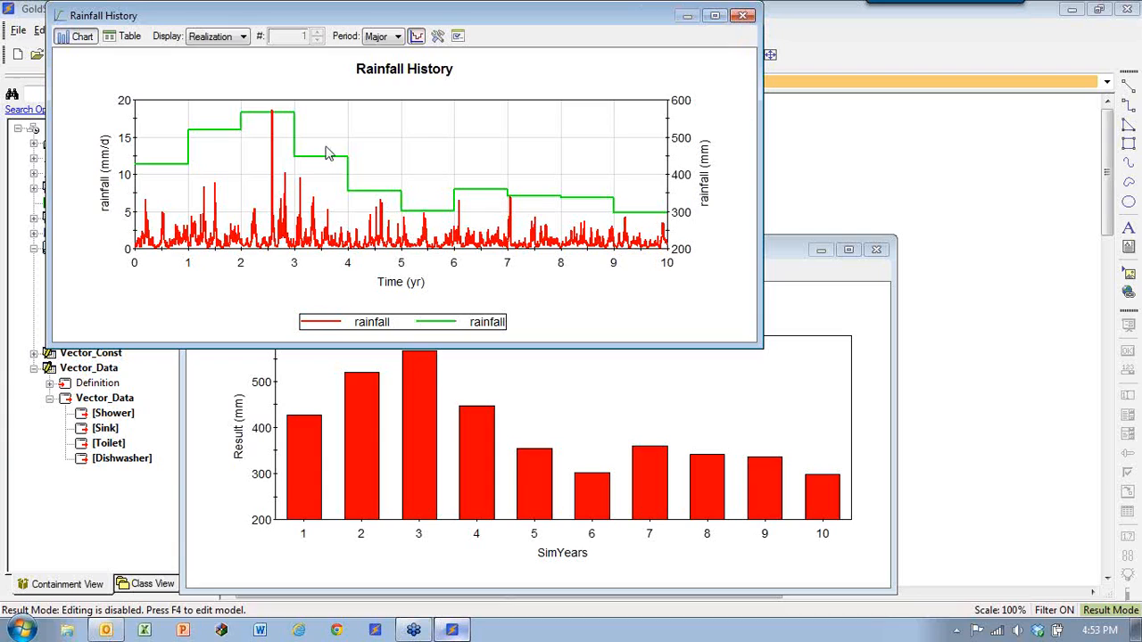
{"action": "left_click", "coordinate": [744, 16]}
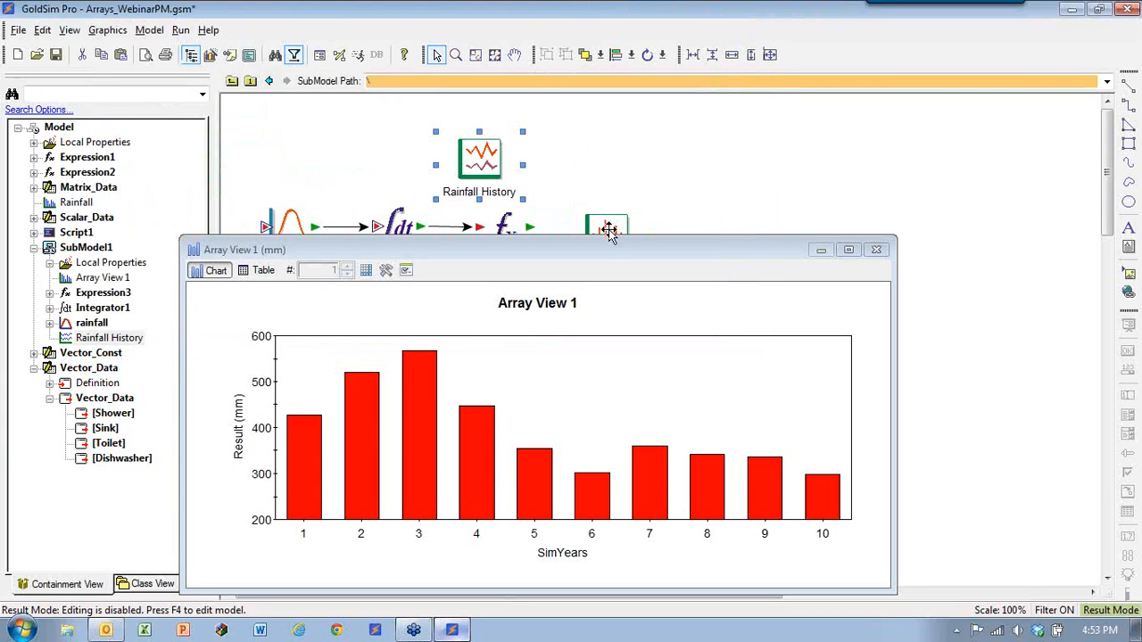
{"action": "left_click", "coordinate": [876, 249]}
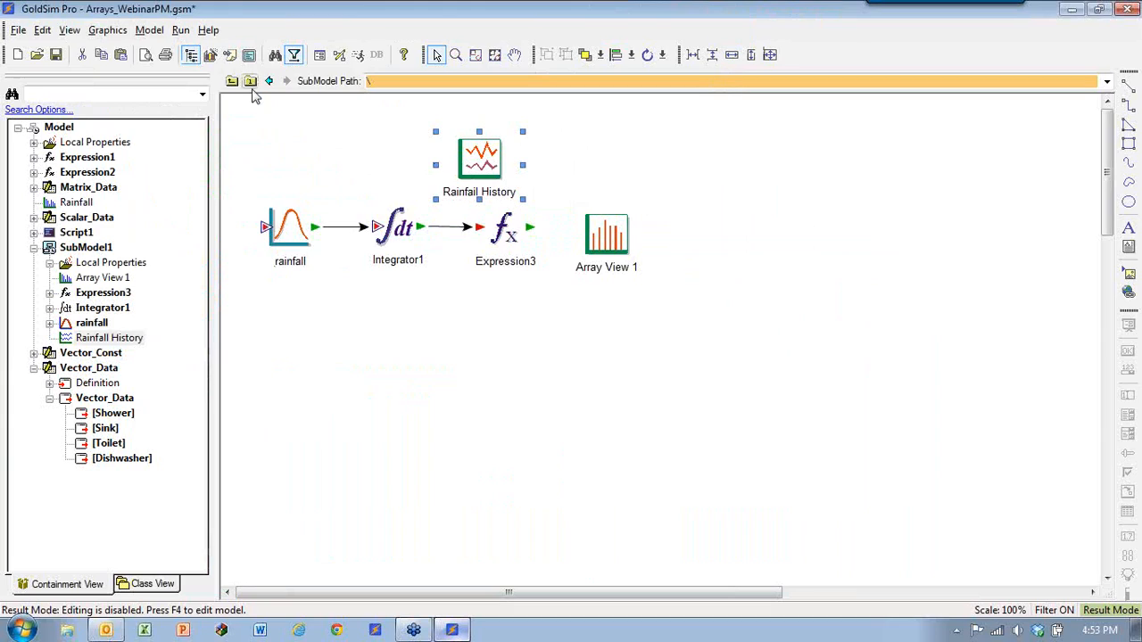
{"action": "left_click", "coordinate": [296, 233]}
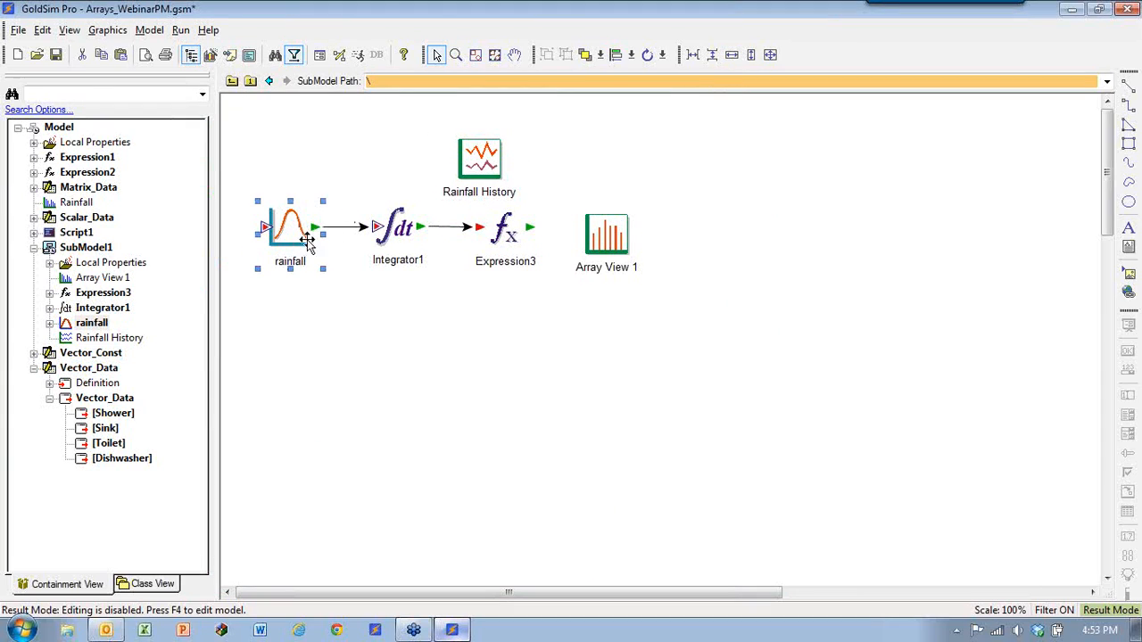
{"action": "left_click", "coordinate": [231, 81]}
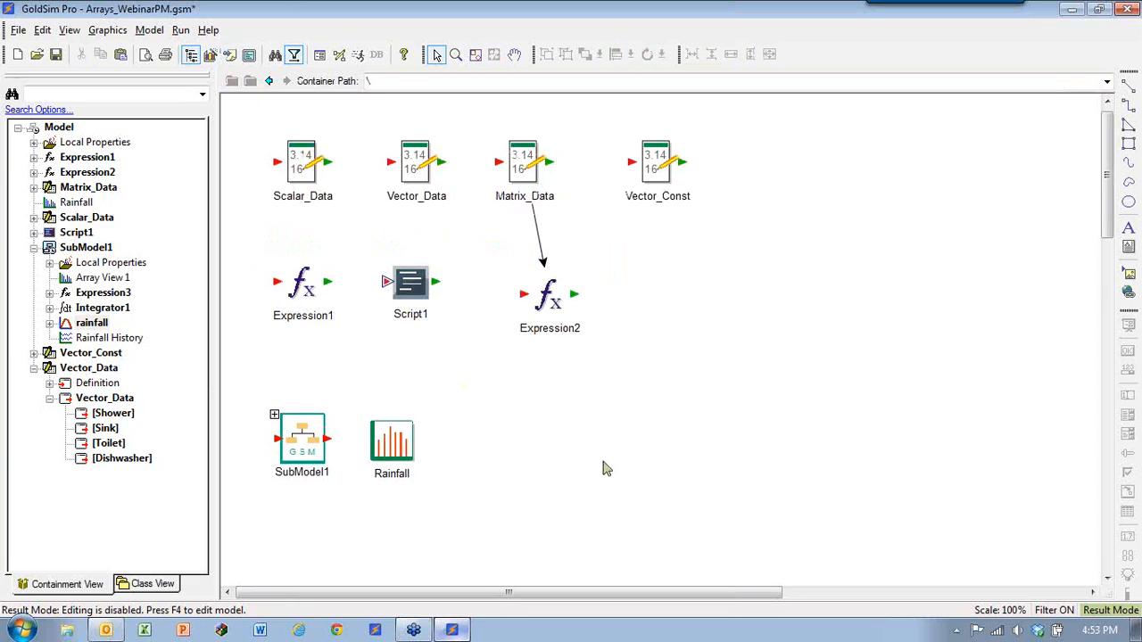
{"action": "key", "text": "F4"}
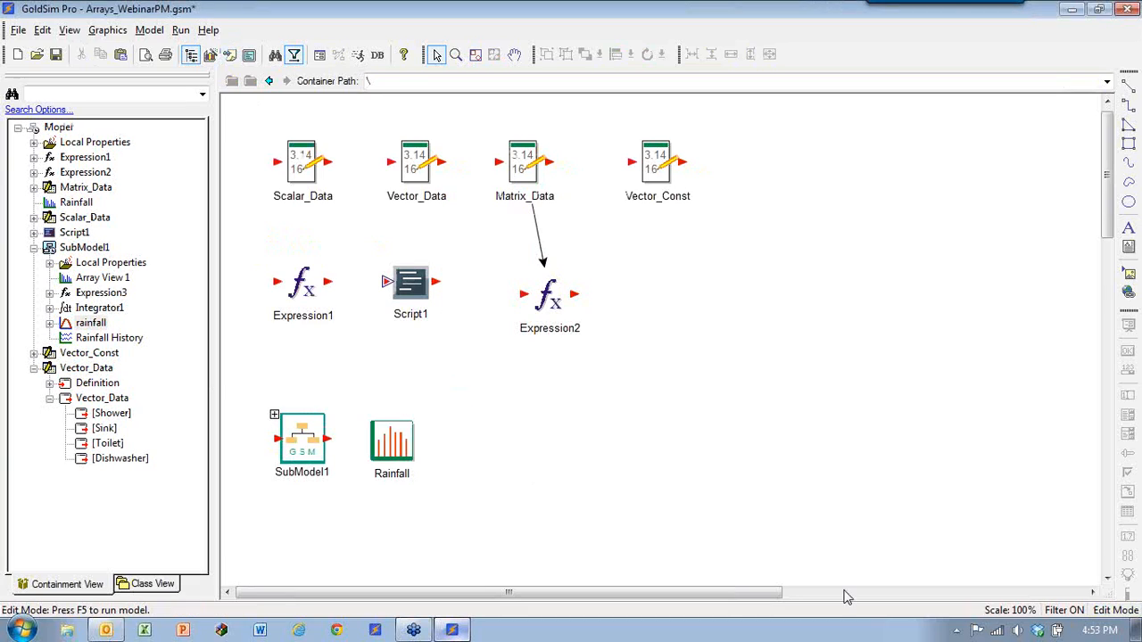